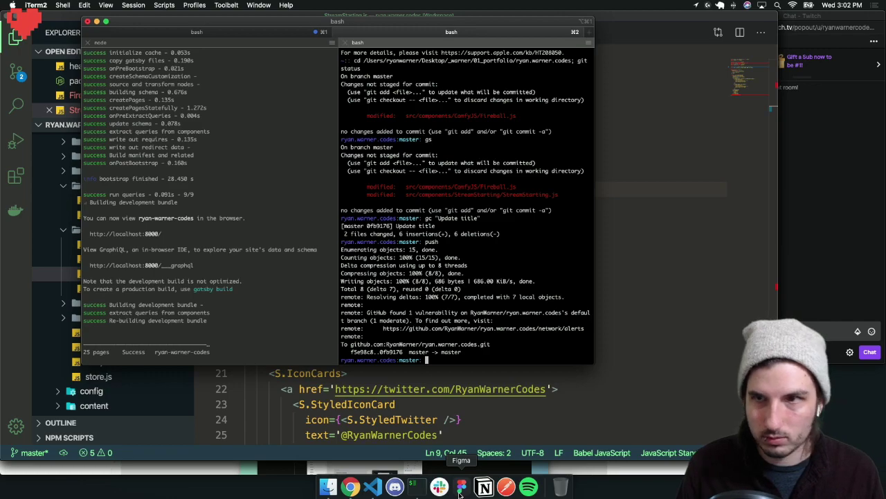
# Bring the Figma window with Social Branding Templates in front of iTerm2
pyautogui.click(460, 488)
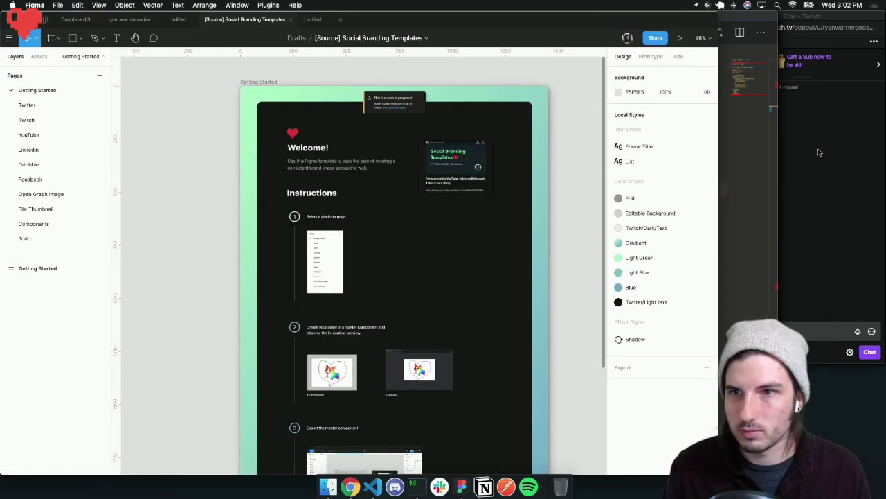
# Post a heart emote in the Twitch chat, then refocus Figma and nudge its window right
pyautogui.click(820, 152)
pyautogui.click(705, 31)
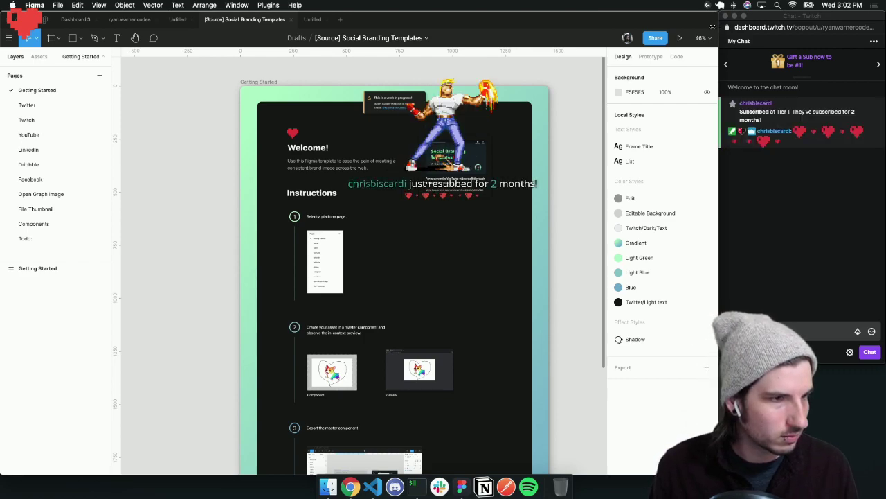
pyautogui.click(784, 213)
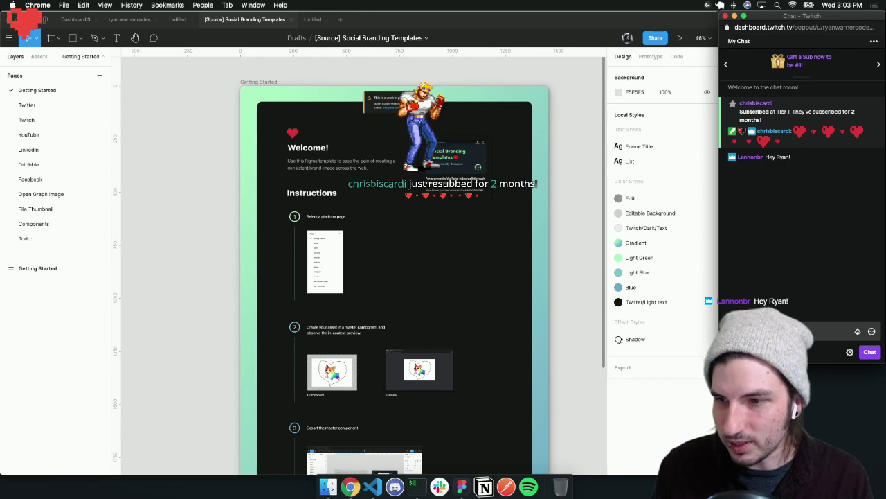
pyautogui.click(873, 333)
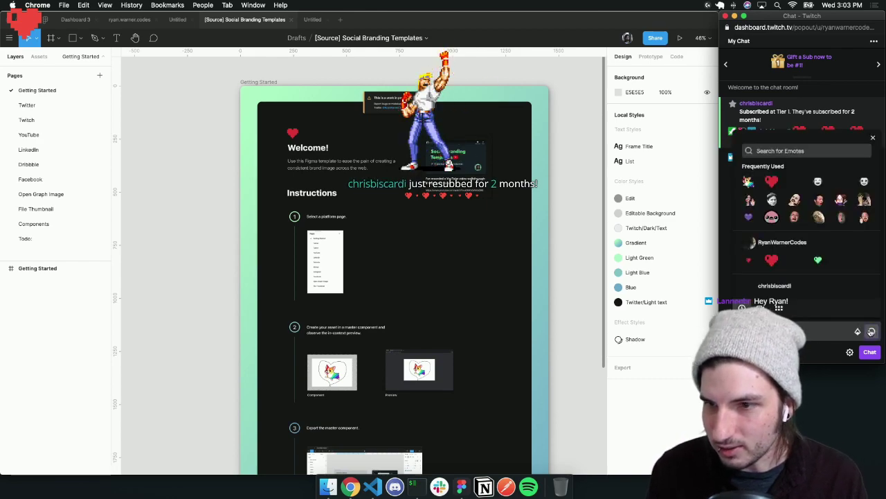
pyautogui.click(747, 262)
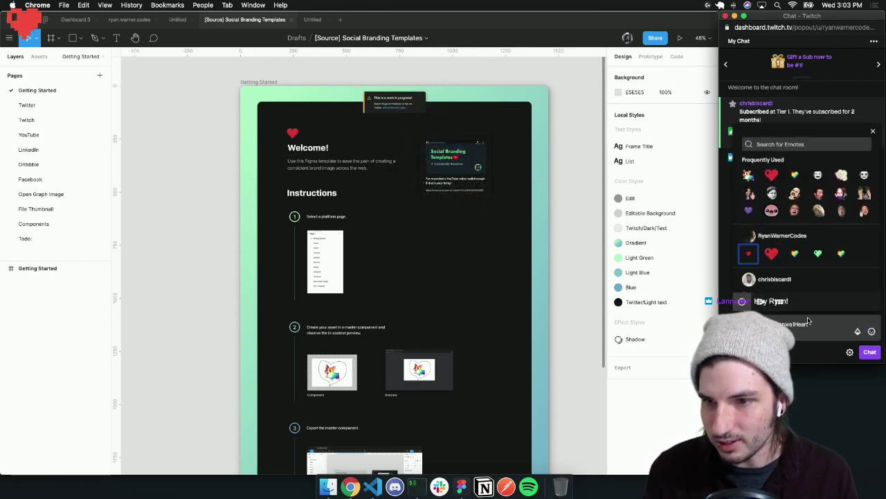
pyautogui.click(869, 353)
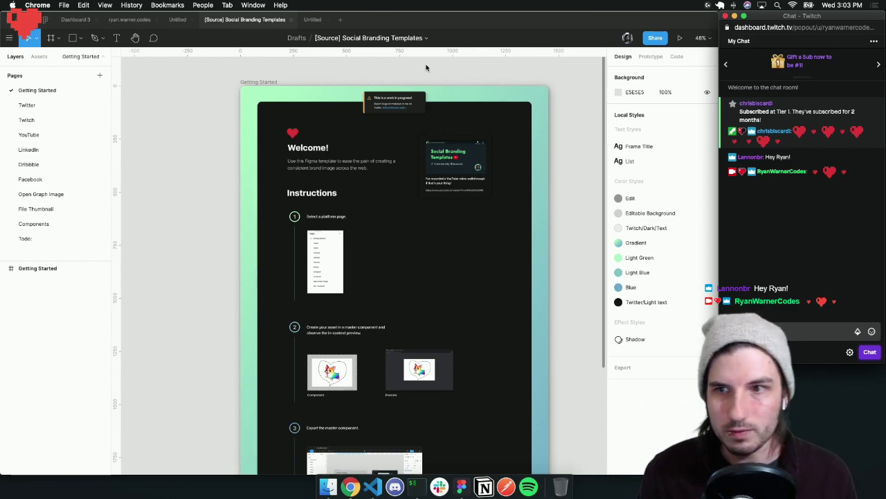
pyautogui.click(389, 21)
pyautogui.moveTo(390, 19)
pyautogui.mouseDown()
pyautogui.moveTo(404, 24)
pyautogui.moveTo(395, 19)
pyautogui.mouseUp()
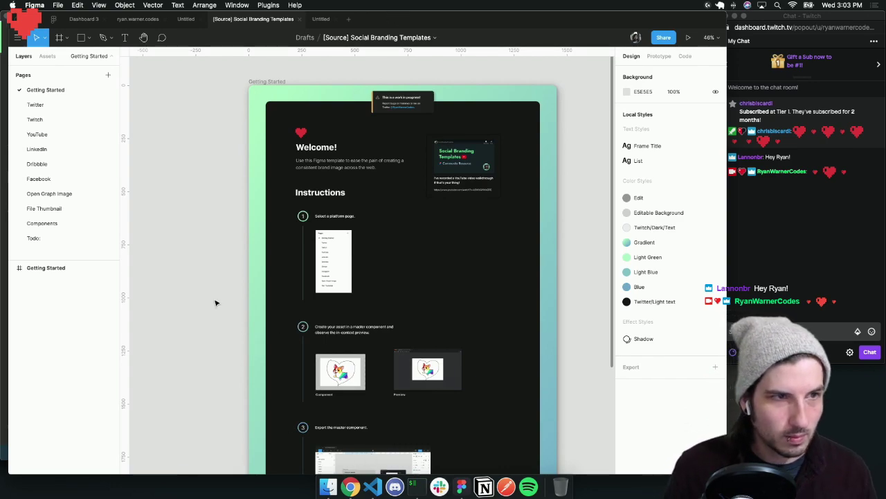
# Go to the Todo: page and select the 'Update new Dribbble design' text layer
pyautogui.click(34, 238)
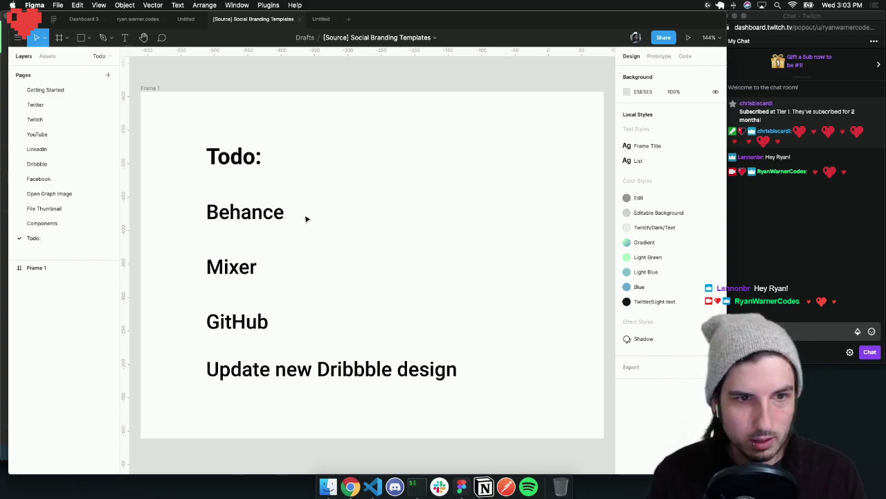
pyautogui.scroll(-2, 303, 214)
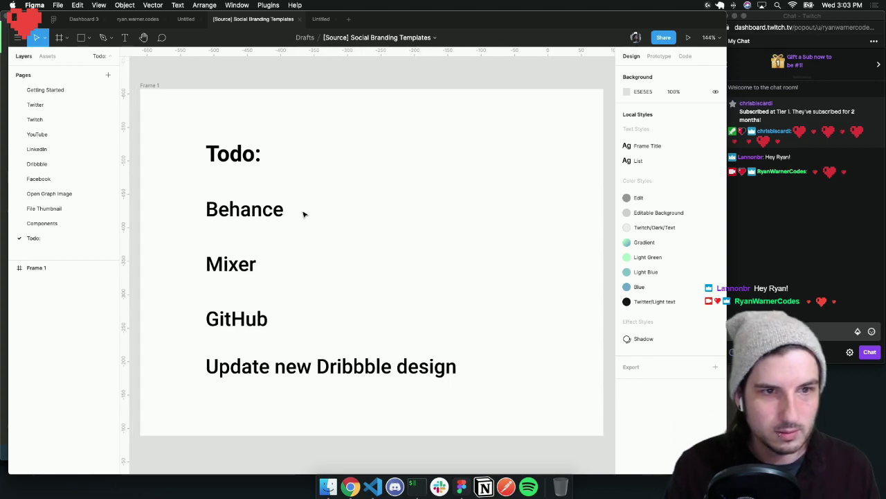
pyautogui.click(337, 362)
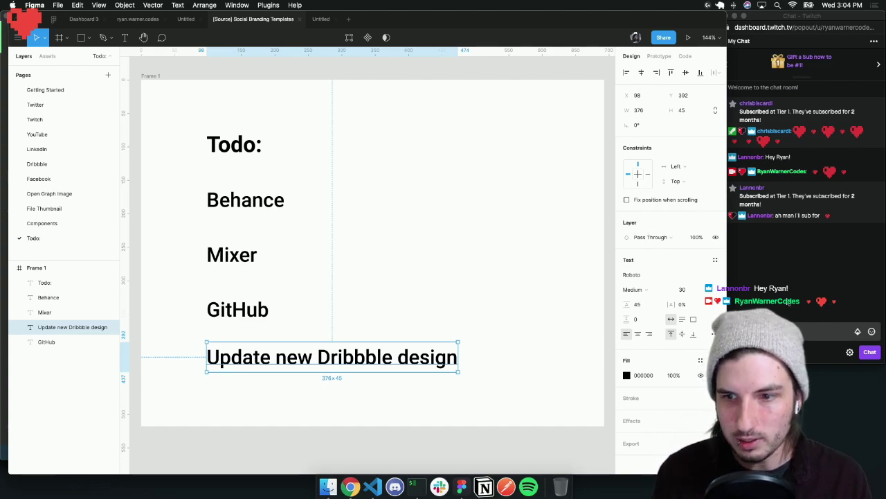
# Send a two-heart emote message in the Twitch chat
pyautogui.click(833, 330)
pyautogui.click(871, 332)
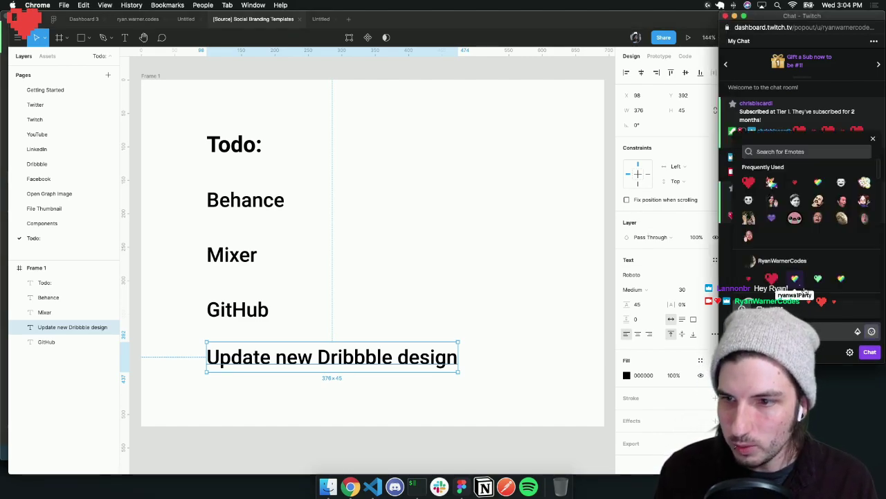
pyautogui.click(842, 279)
pyautogui.click(870, 352)
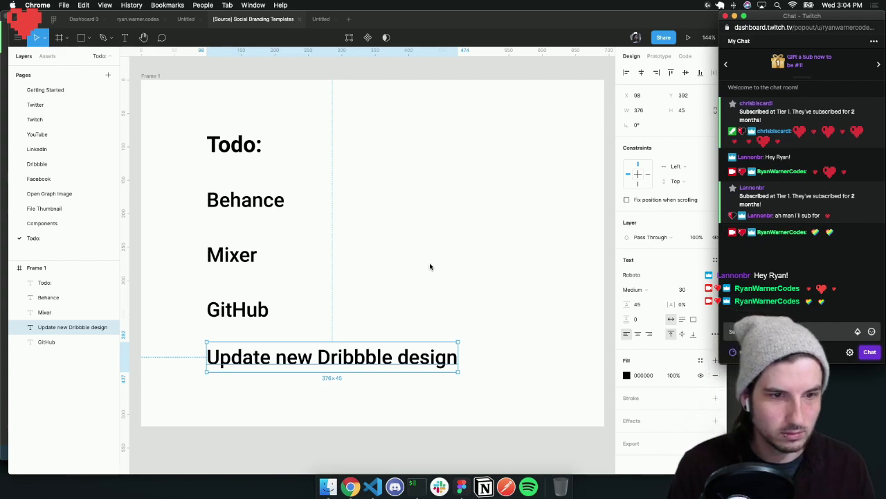
# Deselect the Dribbble text in Figma and drag the Chrome Dribbble window over the design
pyautogui.click(382, 264)
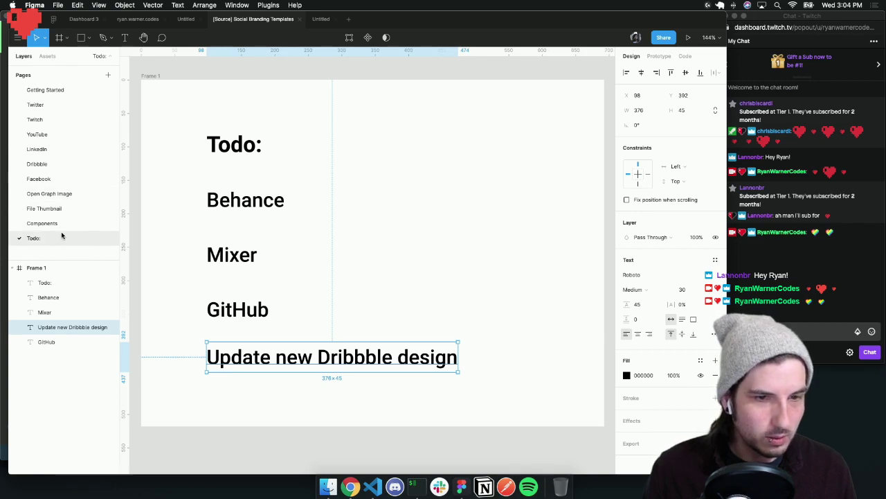
pyautogui.click(350, 487)
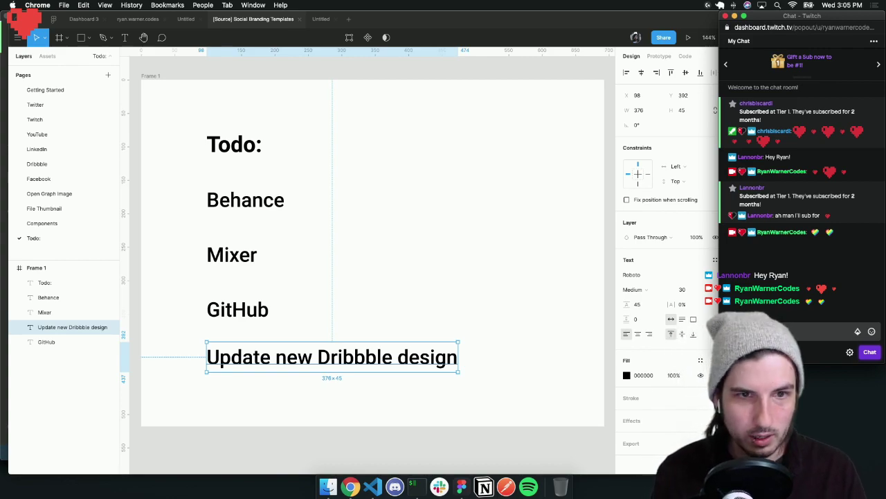
pyautogui.moveTo(398, 21)
pyautogui.mouseDown()
pyautogui.moveTo(416, 22)
pyautogui.moveTo(406, 45)
pyautogui.moveTo(416, 137)
pyautogui.moveTo(387, 16)
pyautogui.mouseUp()
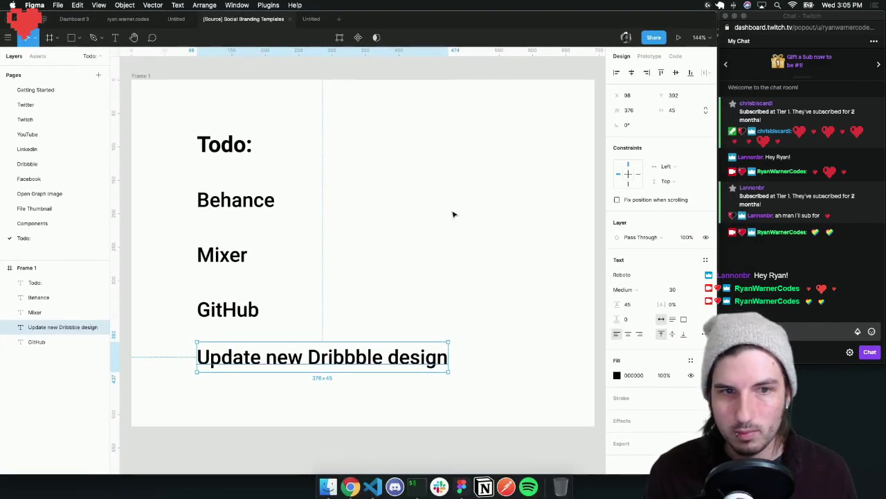
pyautogui.click(394, 191)
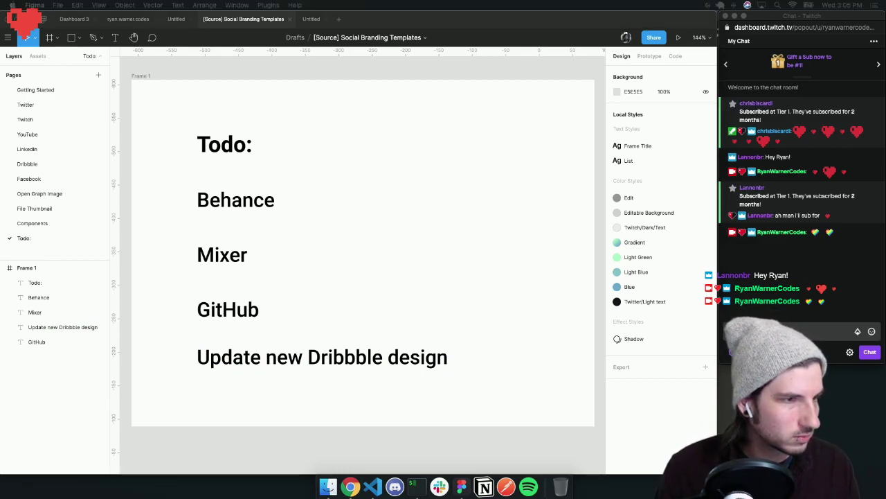
pyautogui.click(457, 152)
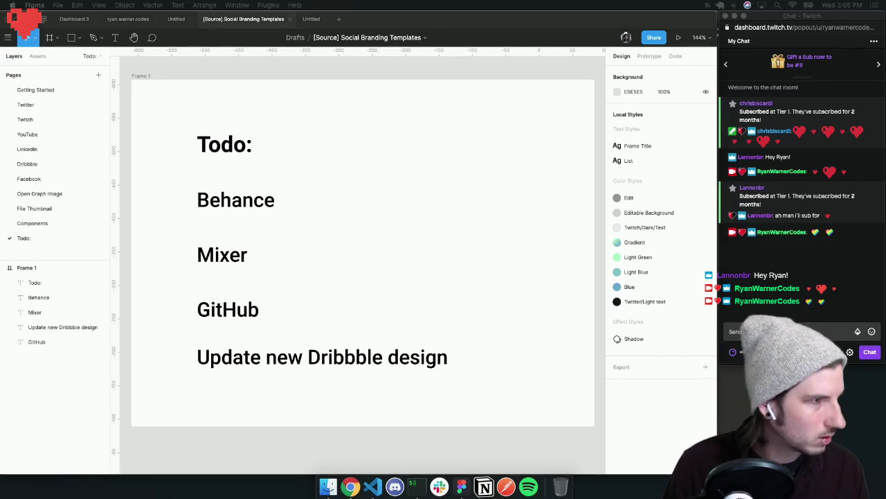
pyautogui.moveTo(1, 132); pyautogui.dragTo(394, 17)
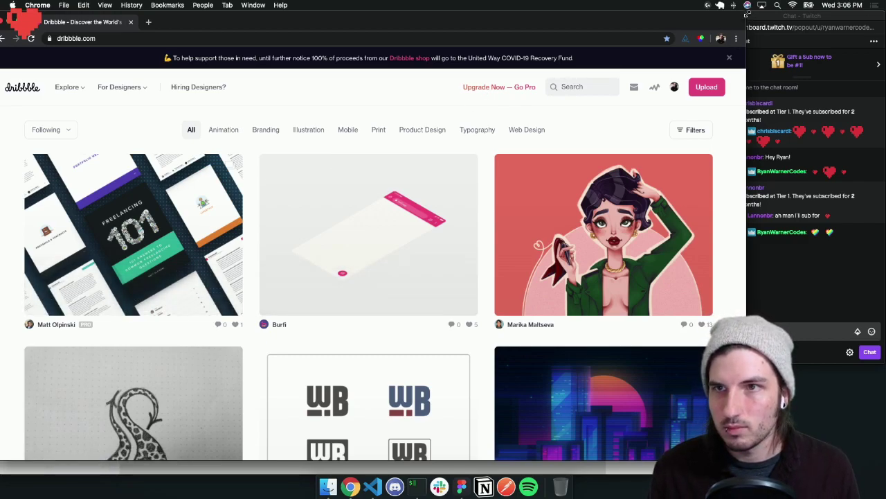
# Narrow the Dribbble window to four columns so the Twitch chat stays visible
pyautogui.moveTo(746, 14); pyautogui.dragTo(714, 13)
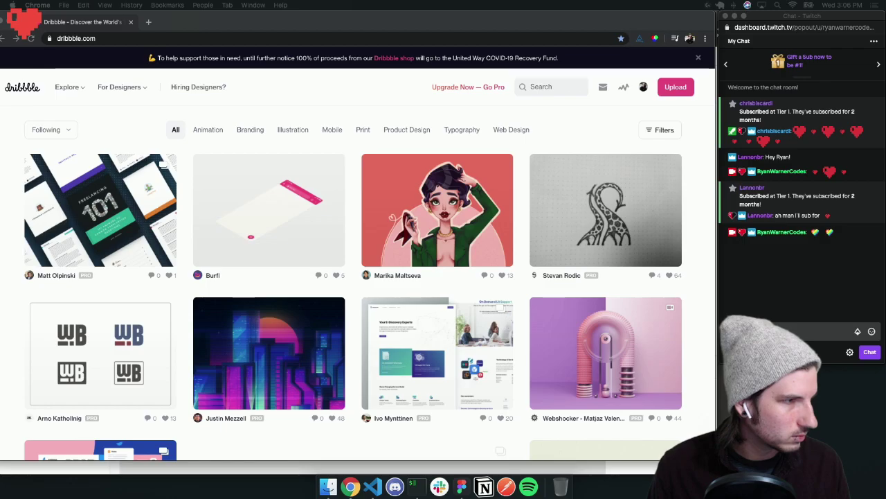
# Bring the Twitter profile window over the Dribbble window
pyautogui.moveTo(77, 137); pyautogui.dragTo(312, 47)
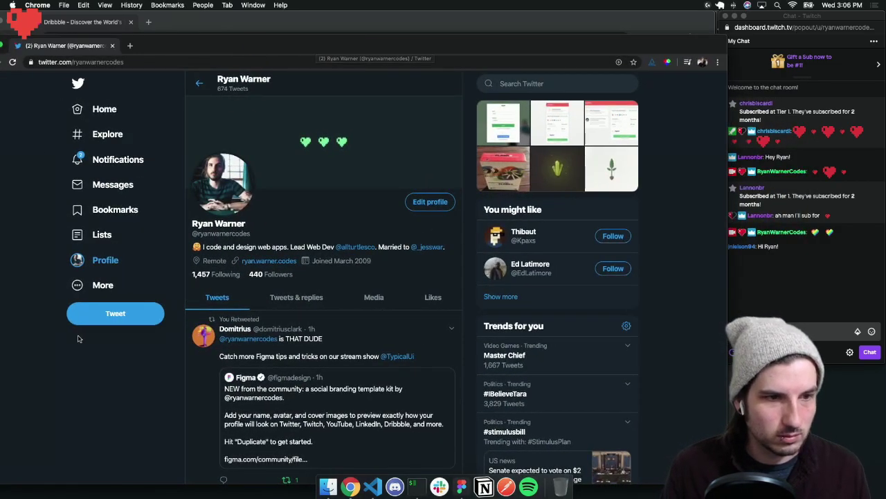
# Start a new tweet and grab the Twitch stream address from a new tab
pyautogui.click(115, 313)
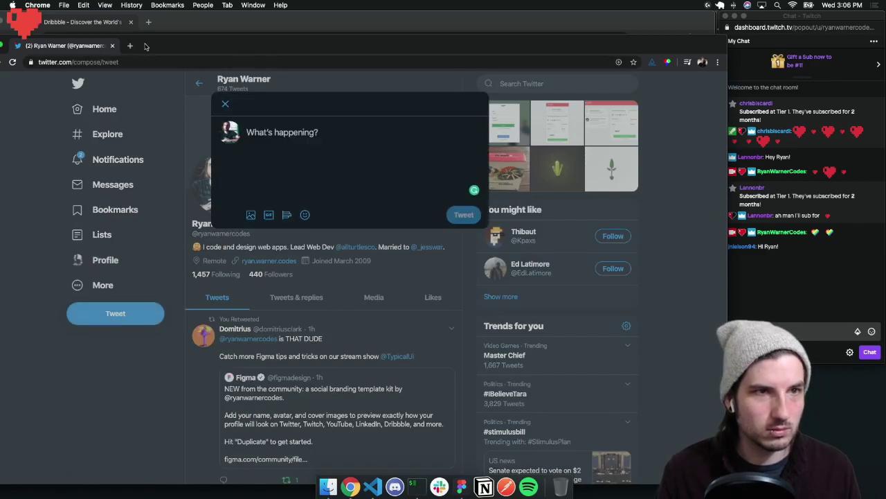
pyautogui.click(130, 45)
pyautogui.write('twitch')
pyautogui.press('Down')
pyautogui.press('Down')
pyautogui.press('Down')
pyautogui.press('Down')
pyautogui.press('Down')
pyautogui.press('Down')
pyautogui.press('Down')
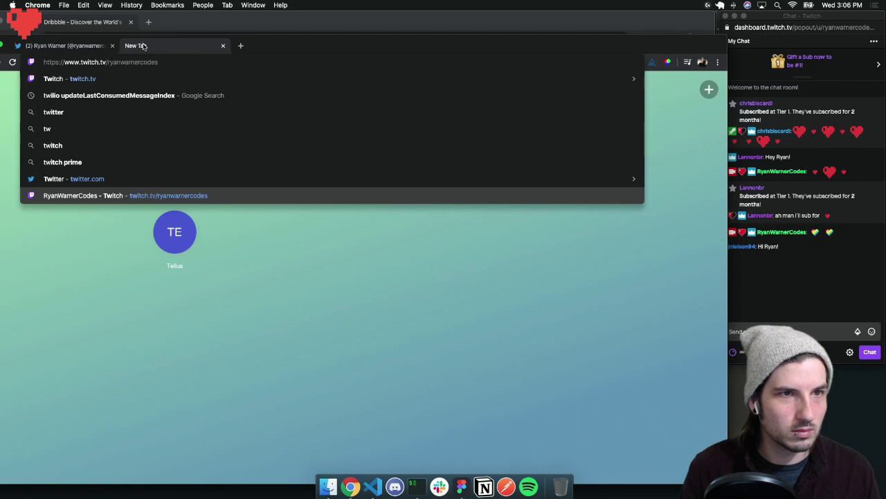
pyautogui.press('super+a')
pyautogui.press('super+c')
pyautogui.click(69, 46)
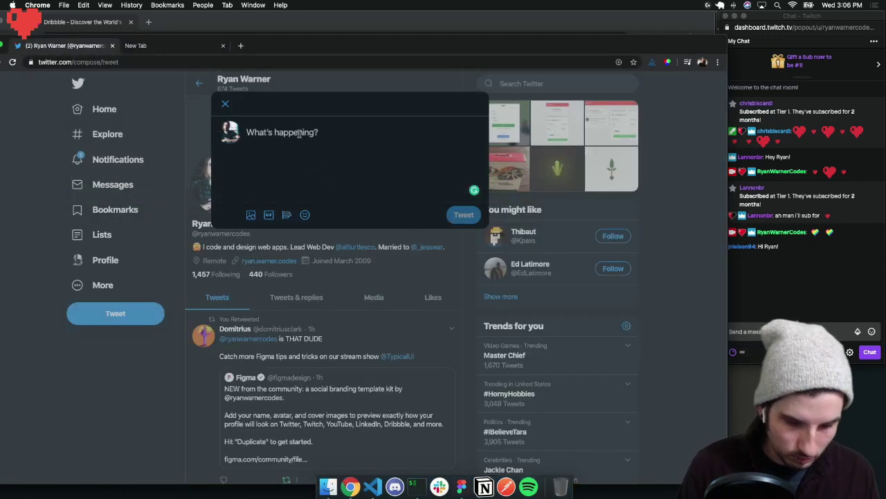
# Write the tweet 'Hanging out on Twitch making some updates to my Social Brand Template'
pyautogui.write('Hanging out on Twitch mak')
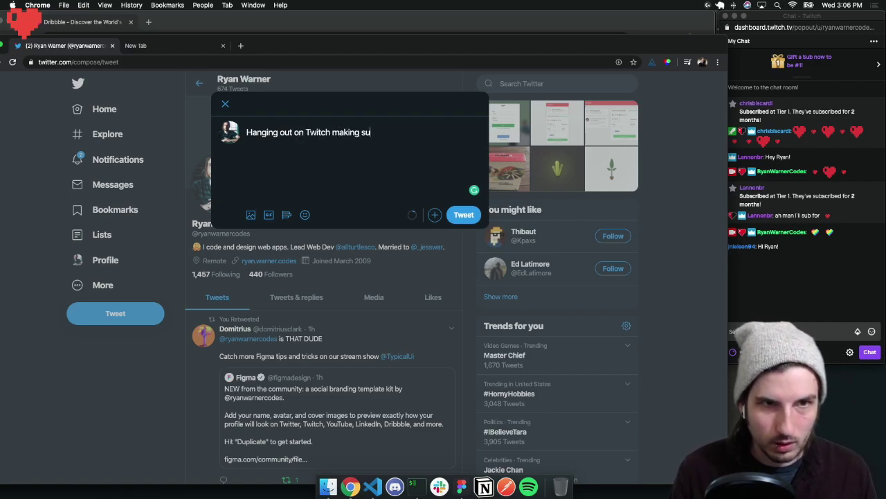
pyautogui.write('ing su')
pyautogui.press('BackSpace')
pyautogui.write('o')
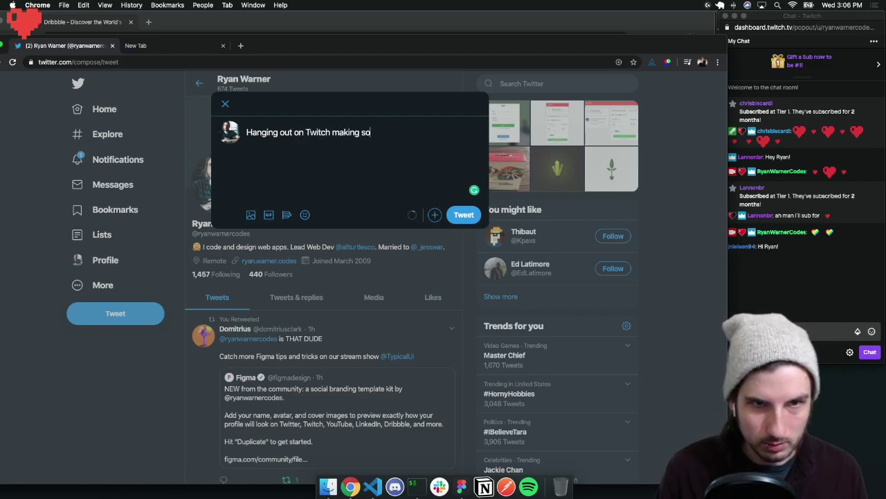
pyautogui.write('me upda')
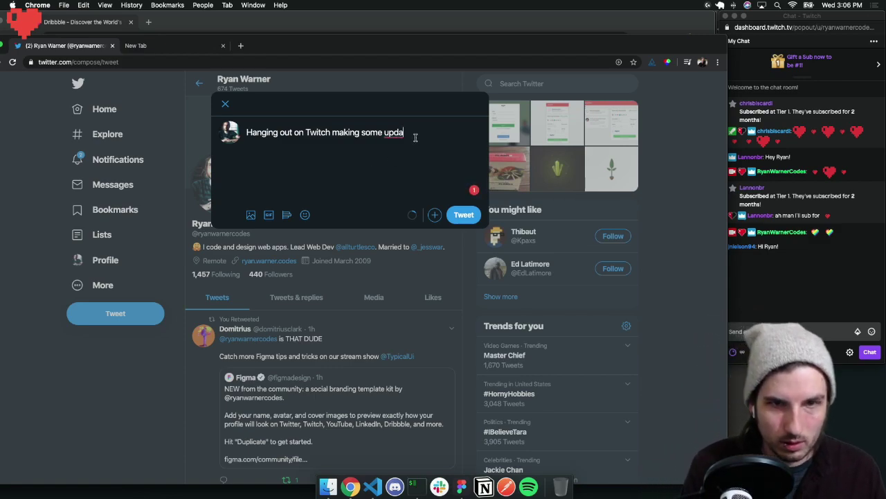
pyautogui.write('tes to my Soci')
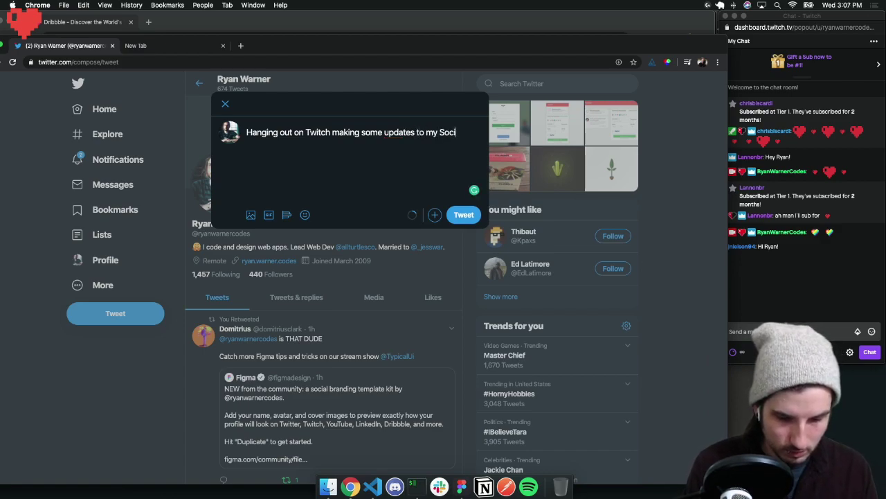
pyautogui.write('al Brand ')
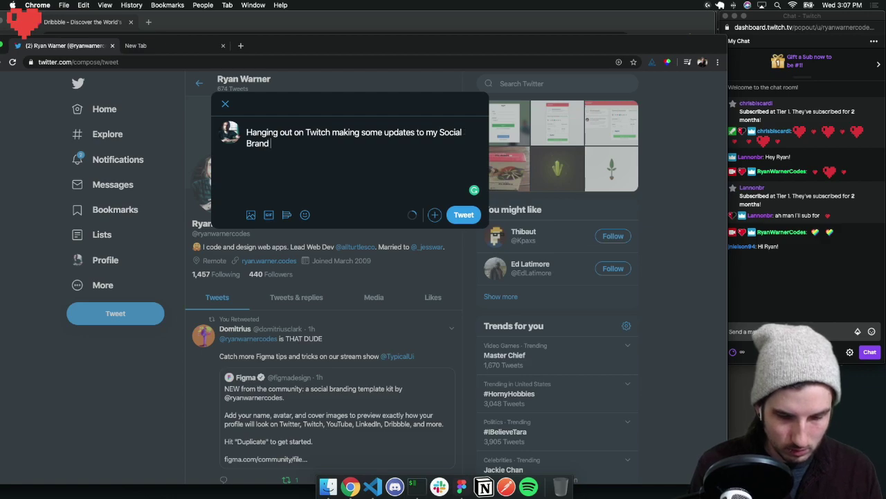
pyautogui.write('Template')
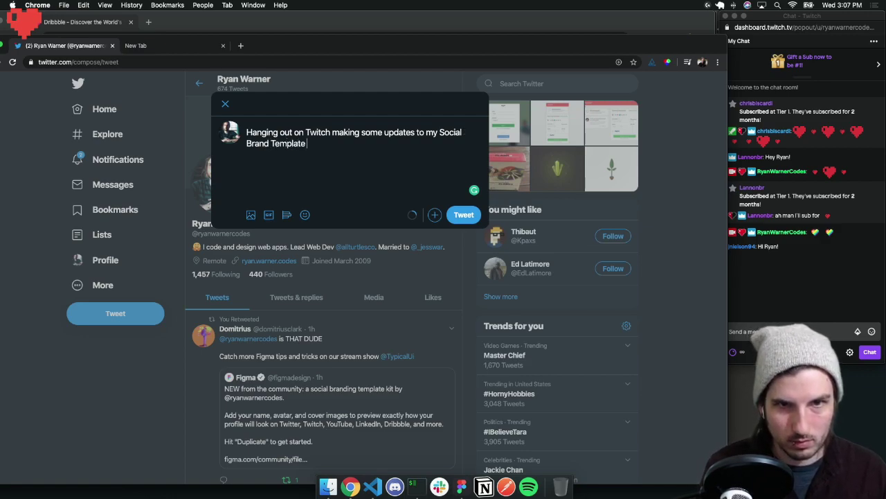
pyautogui.click(441, 131)
pyautogui.write('@figm')
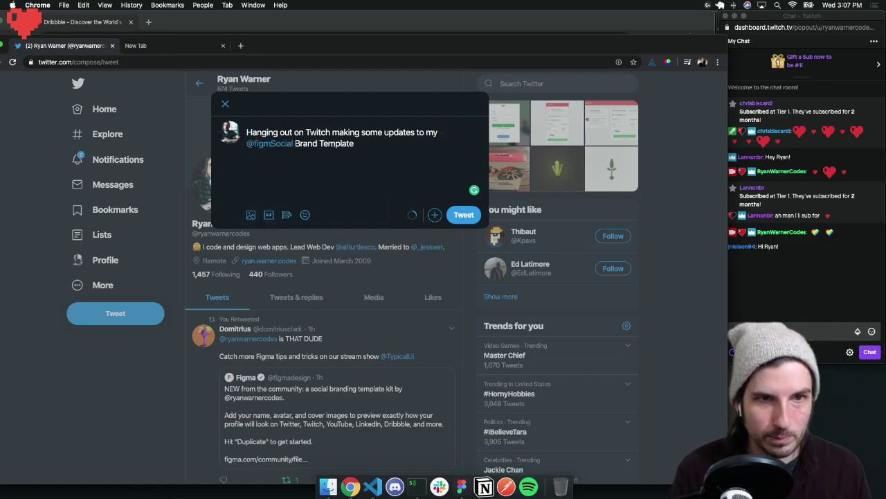
pyautogui.press('BackSpace')
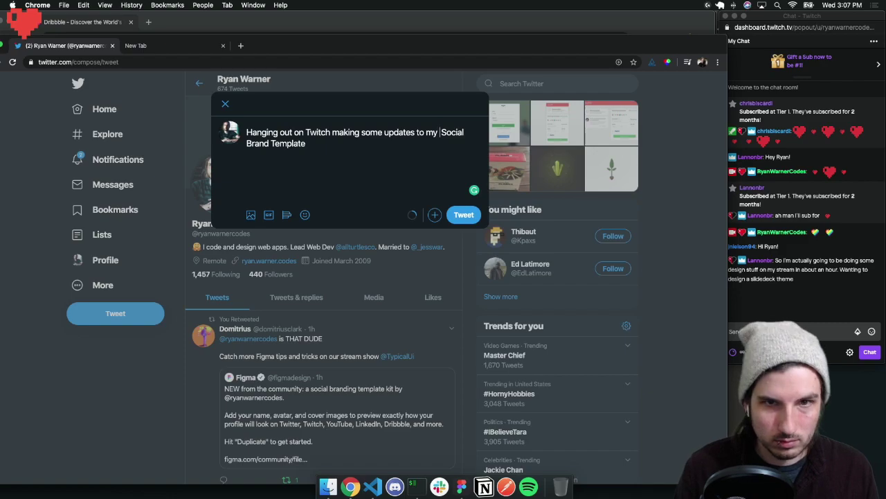
pyautogui.click(439, 132)
pyautogui.write('@figm')
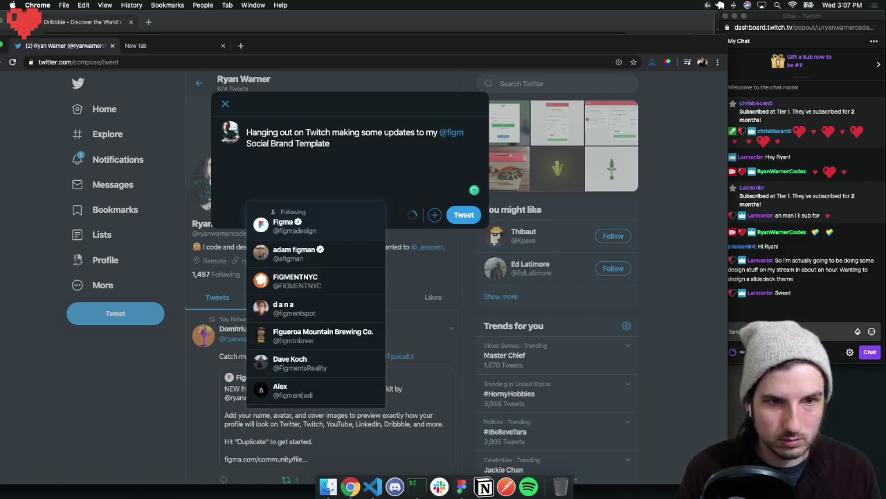
pyautogui.click(304, 225)
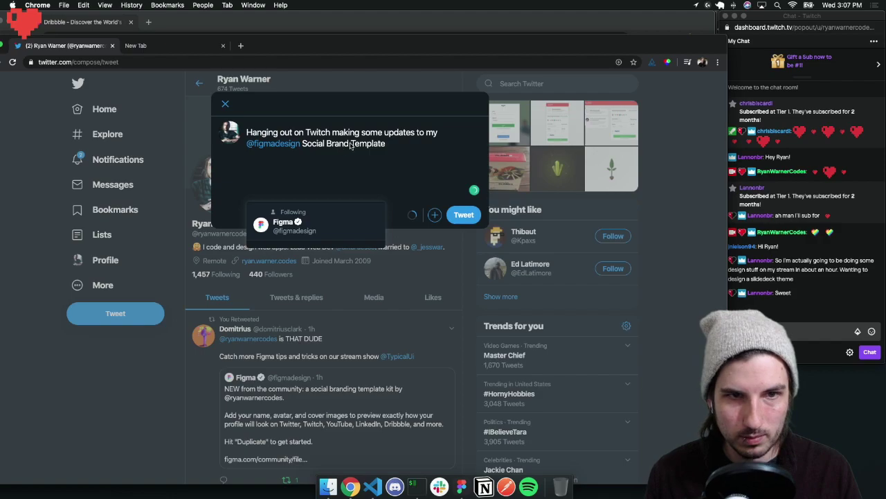
# Paste the Twitch stream link at the end of the tweet and publish it
pyautogui.click(394, 144)
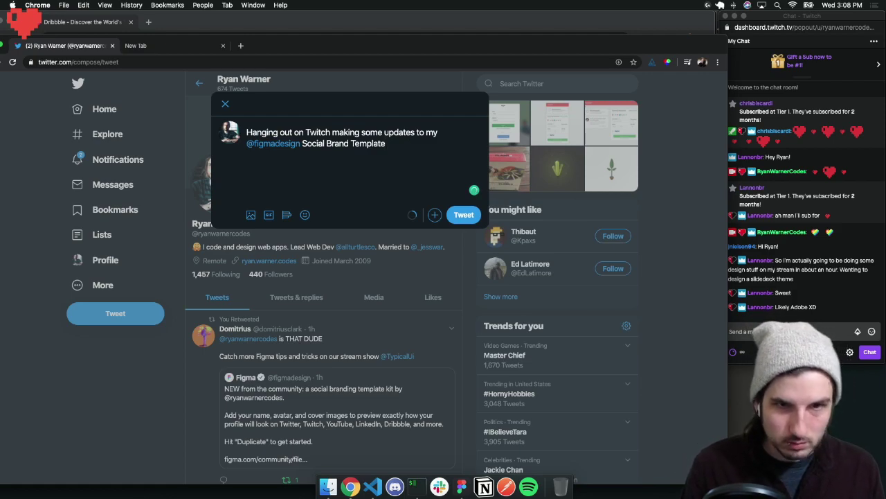
pyautogui.press('super+v')
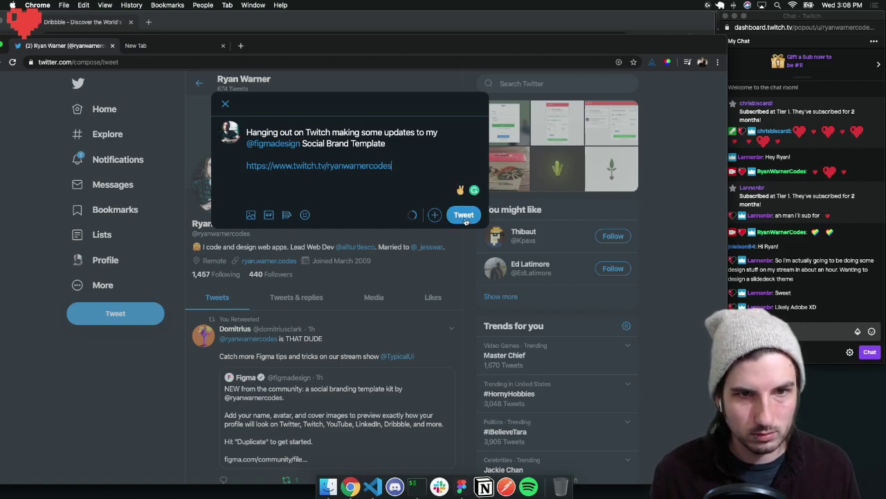
pyautogui.click(464, 217)
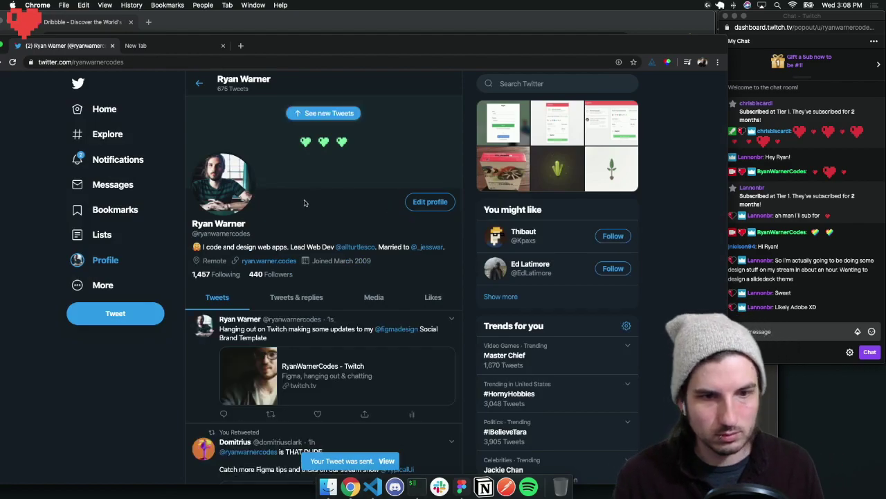
# Drag the Twitter window aside to reveal the Dribbble window behind it
pyautogui.moveTo(281, 47); pyautogui.dragTo(0, 131)
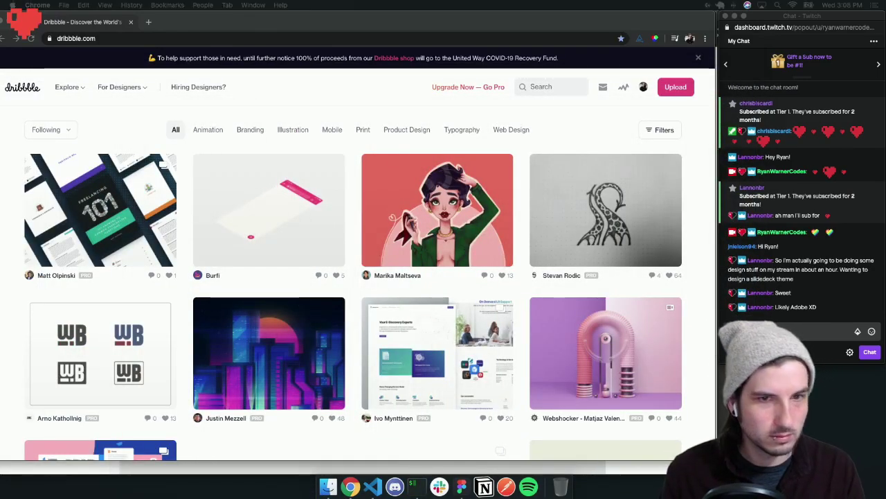
pyautogui.click(357, 147)
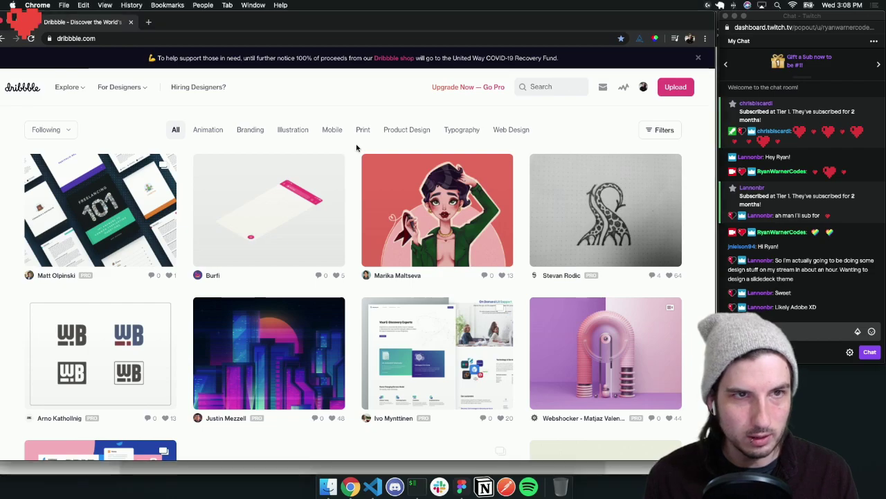
pyautogui.moveTo(257, 22)
pyautogui.mouseDown()
pyautogui.moveTo(277, 22)
pyautogui.moveTo(264, 20)
pyautogui.mouseUp()
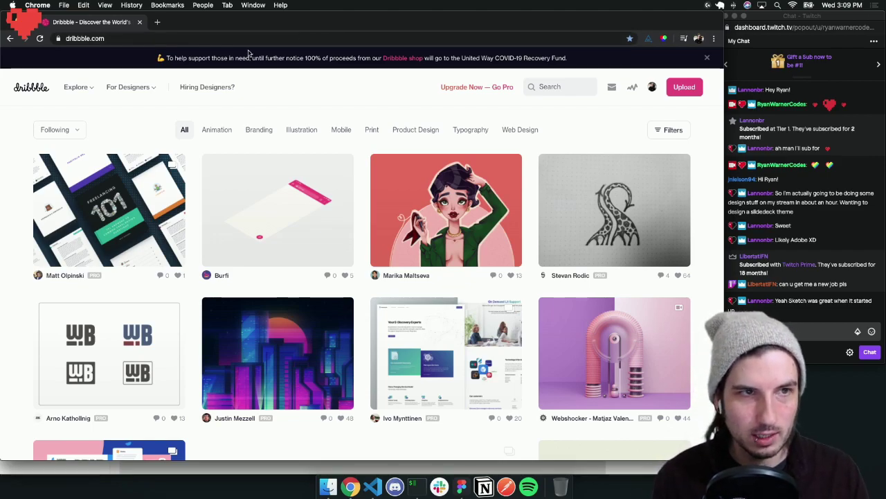
# Open a new, empty Chrome tab
pyautogui.click(158, 23)
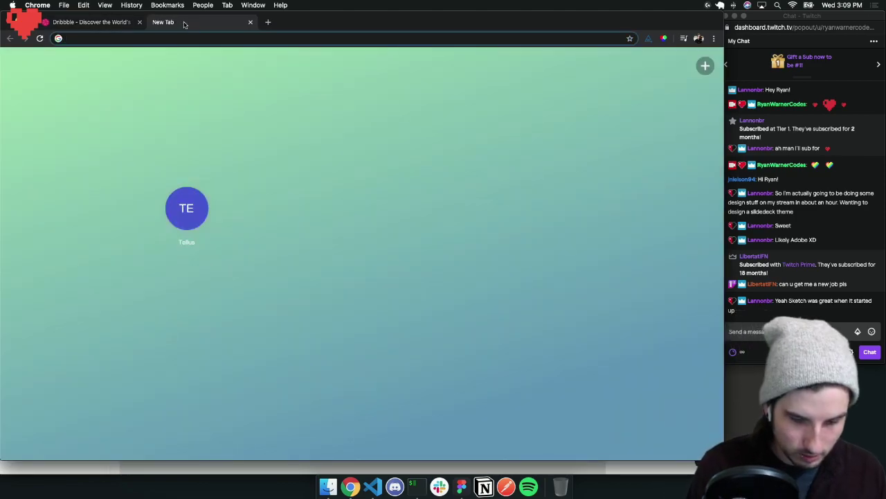
pyautogui.write('f')
pyautogui.press('BackSpace')
pyautogui.press('BackSpace')
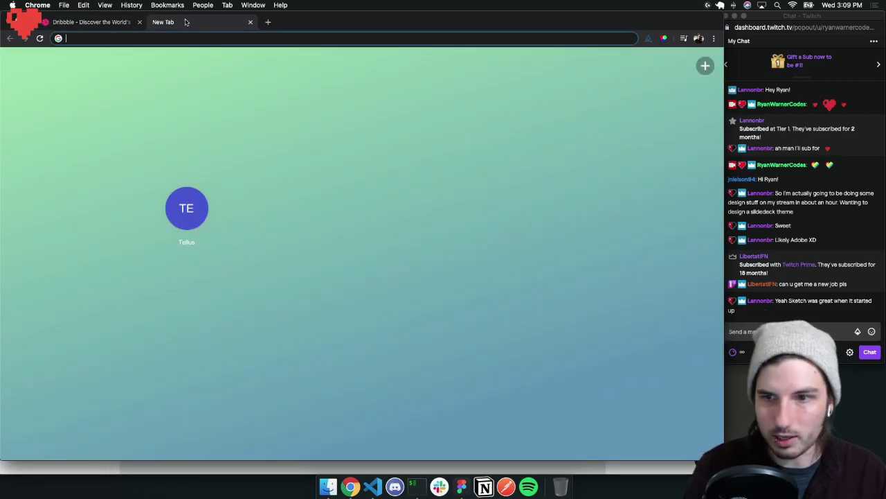
# Send !figma in the Twitch chat and open the Figma profile link Streamlabs replies with
pyautogui.click(790, 331)
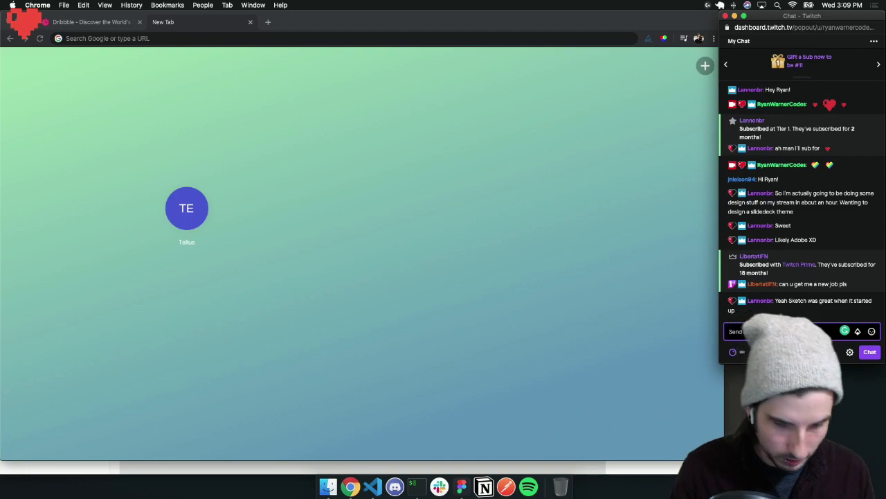
pyautogui.write('ifigma')
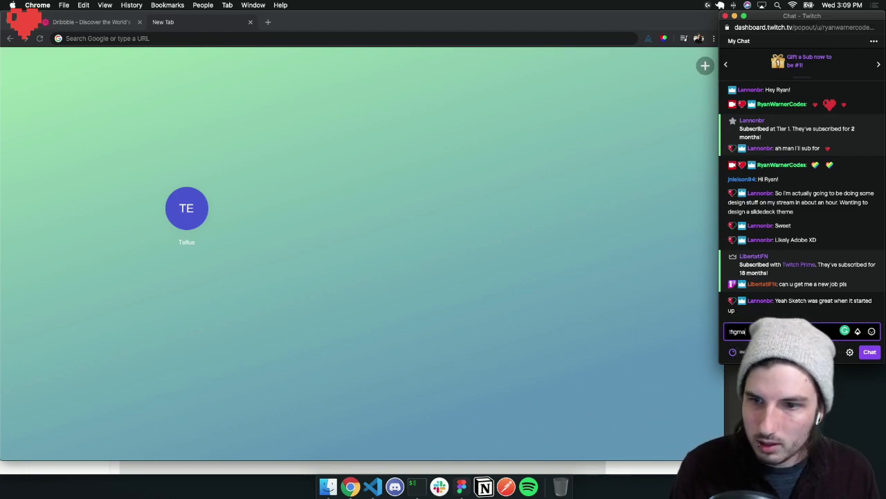
pyautogui.press('Return')
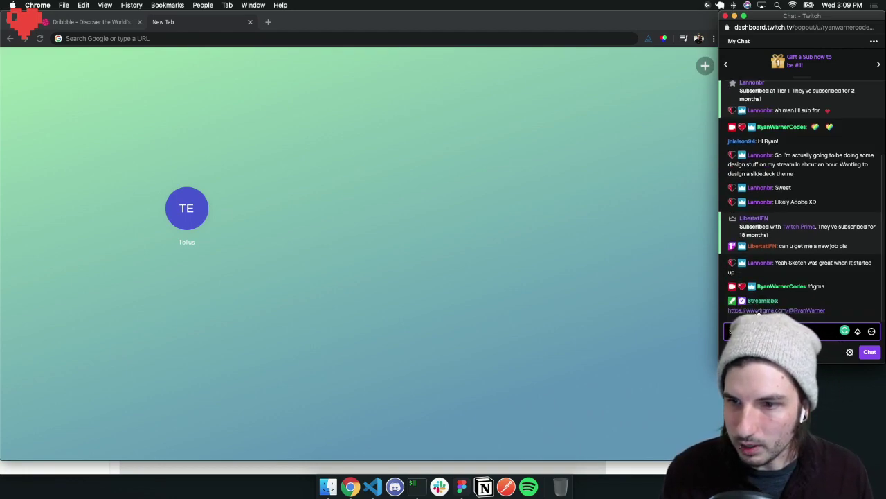
pyautogui.click(755, 310)
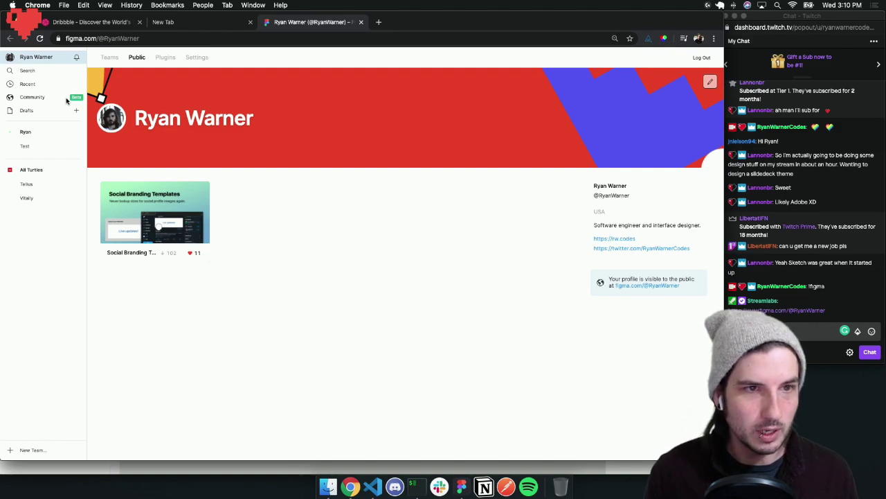
# Check the Figma profile address, close the empty New Tab, and bring Chrome forward
pyautogui.click(97, 38)
pyautogui.doubleClick(169, 38)
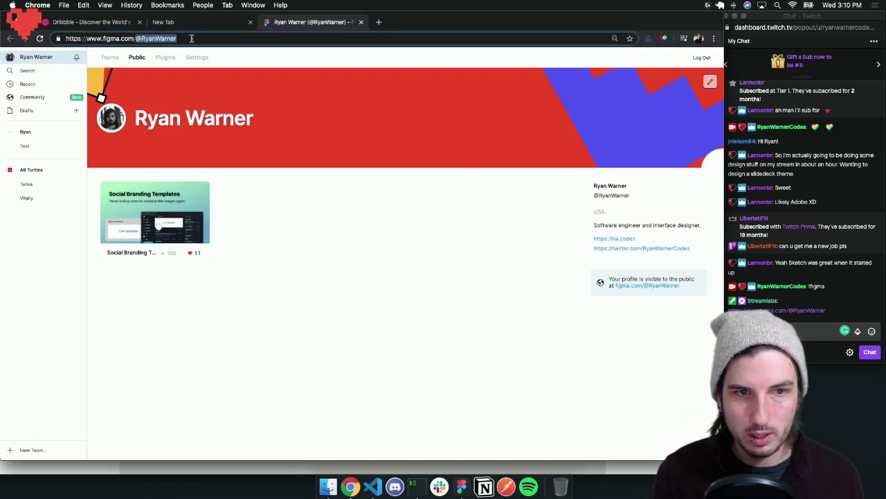
pyautogui.click(263, 308)
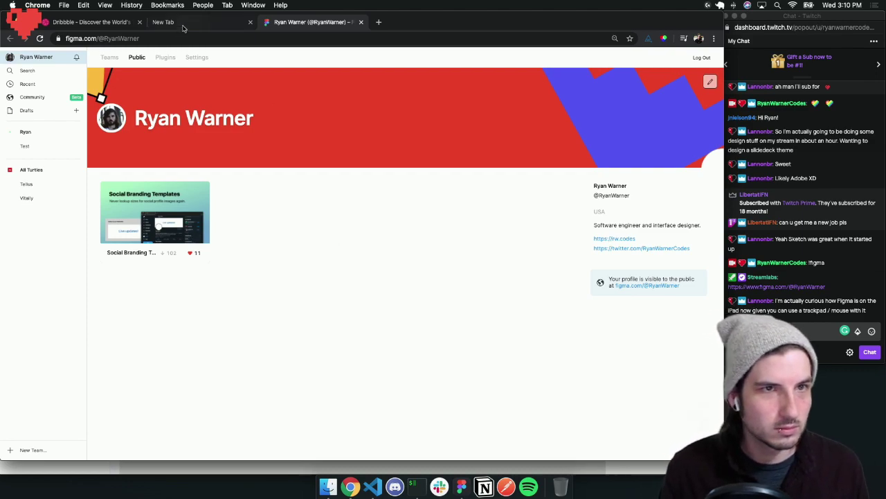
pyautogui.click(249, 22)
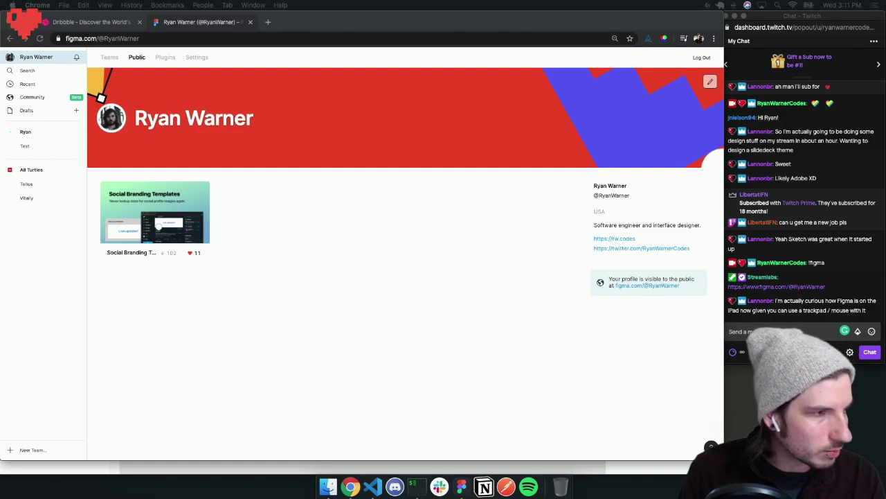
pyautogui.click(330, 218)
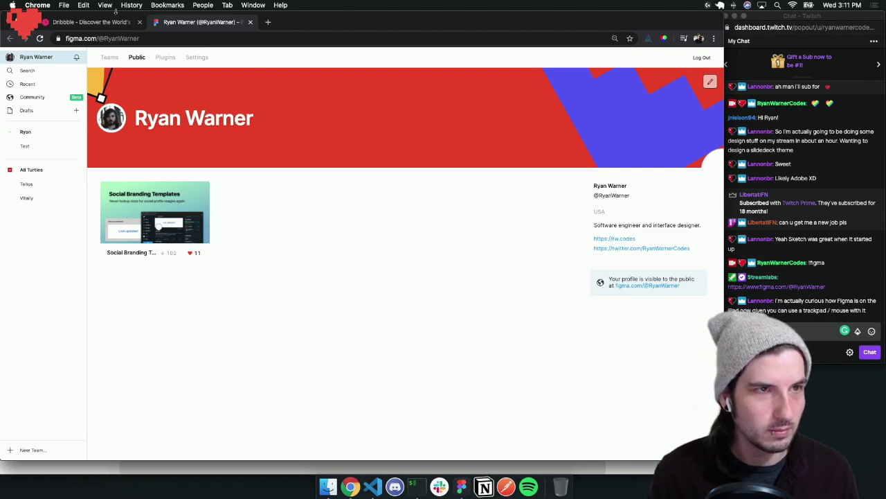
pyautogui.click(461, 487)
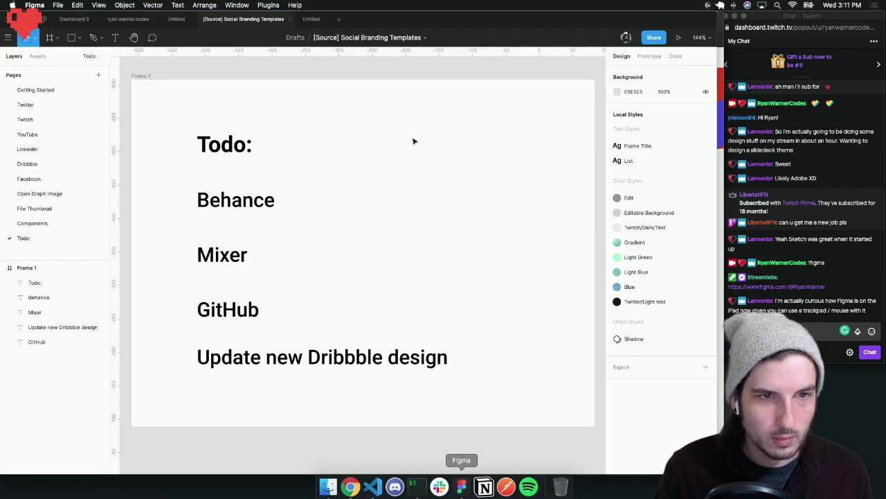
pyautogui.moveTo(357, 19); pyautogui.dragTo(370, 18)
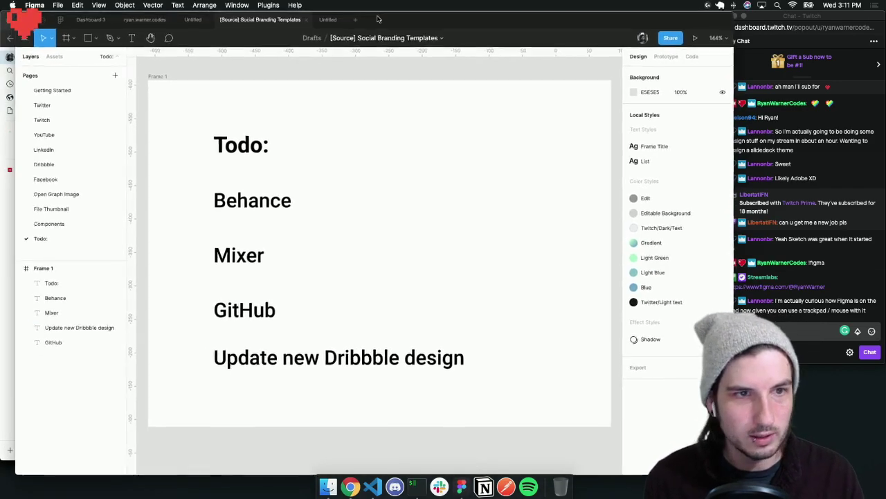
pyautogui.moveTo(453, 20); pyautogui.dragTo(441, 20)
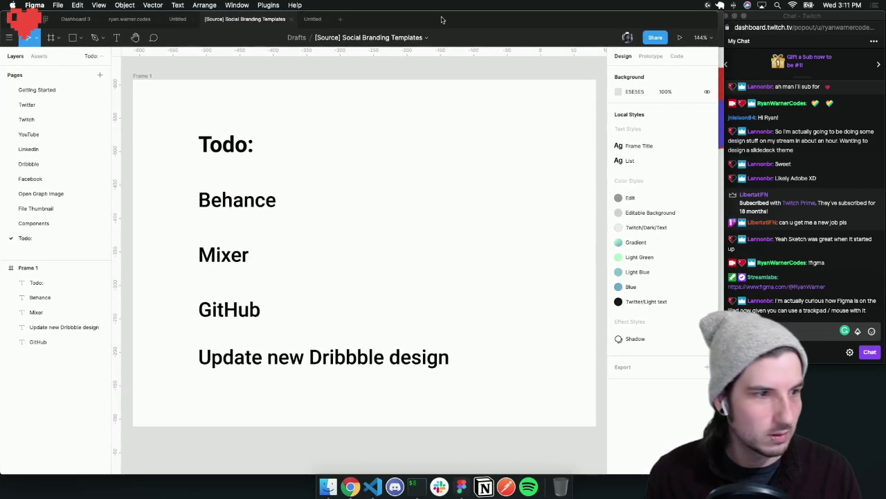
pyautogui.click(765, 331)
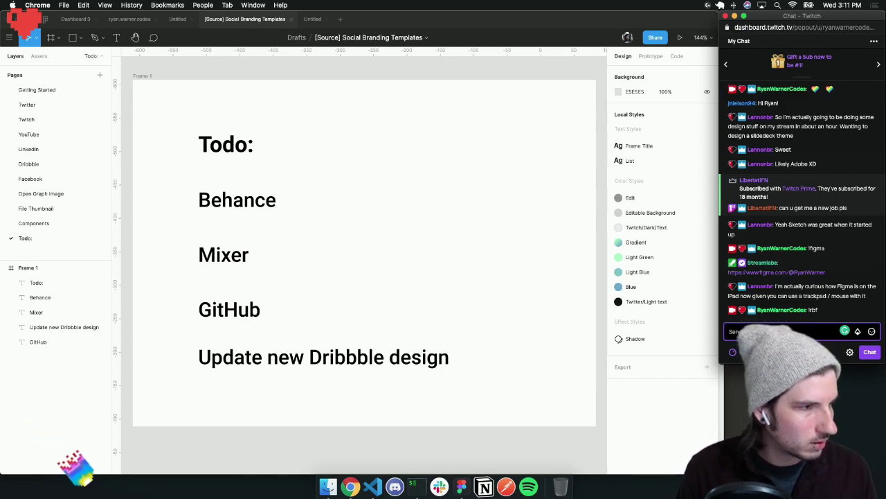
pyautogui.write('!')
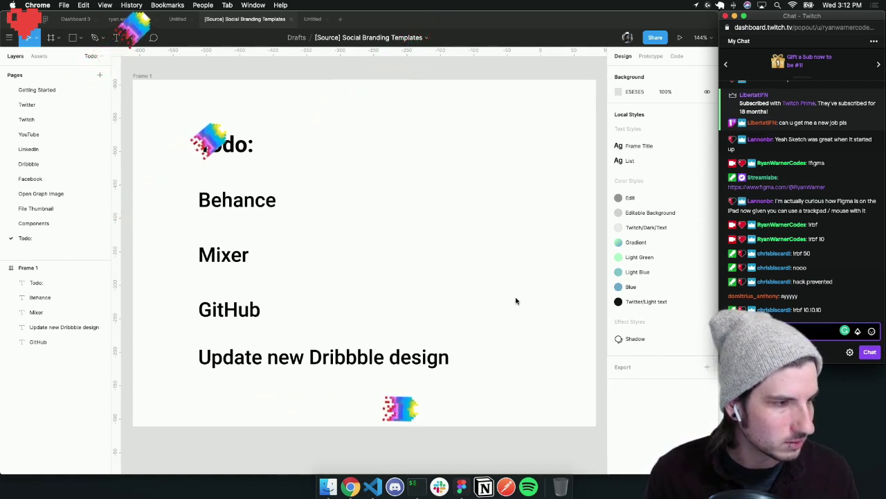
pyautogui.write('!hadou')
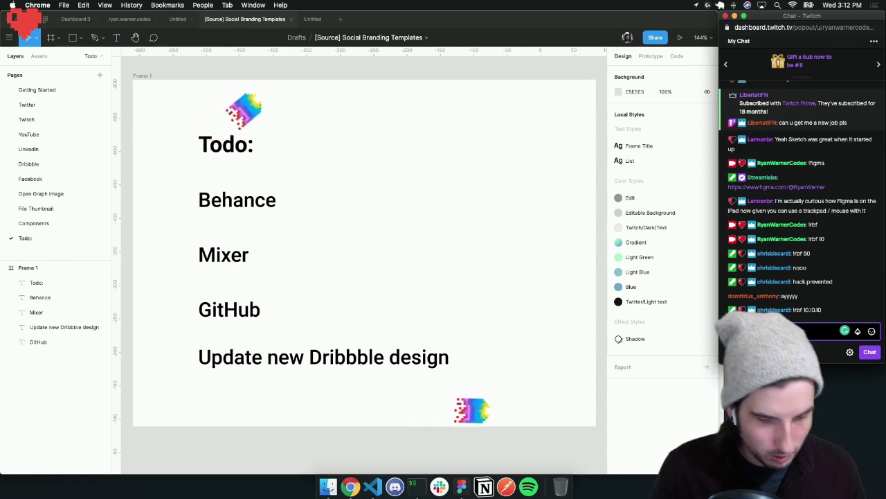
pyautogui.write('ken 10')
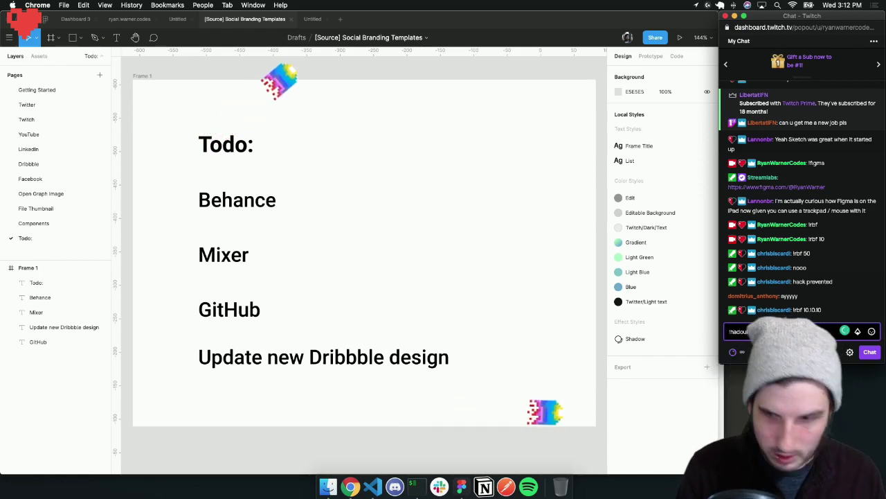
pyautogui.press('Return')
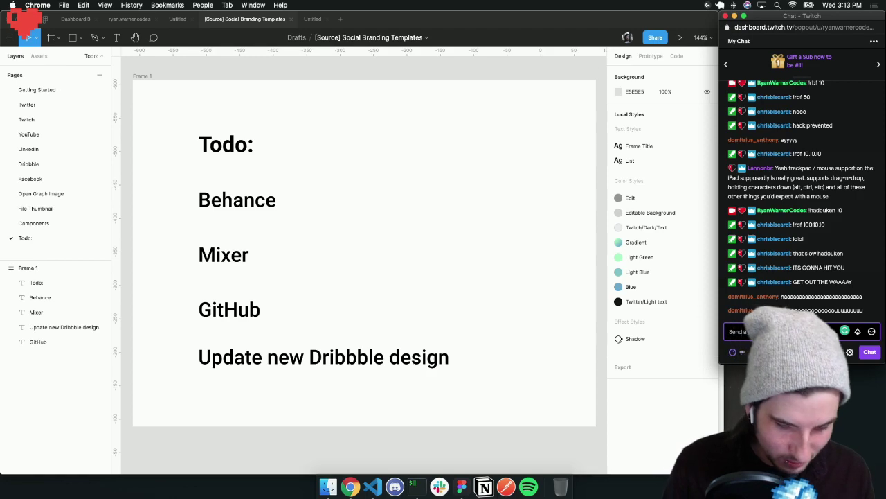
# Send !heal twice and !fireball 10 in the stream chat, then refocus the Figma file
pyautogui.write('!heal')
pyautogui.press('Return')
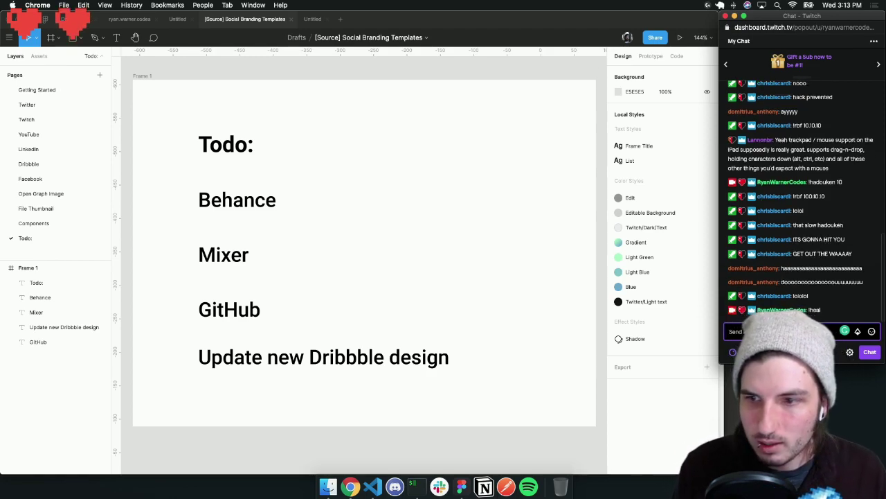
pyautogui.press('Return')
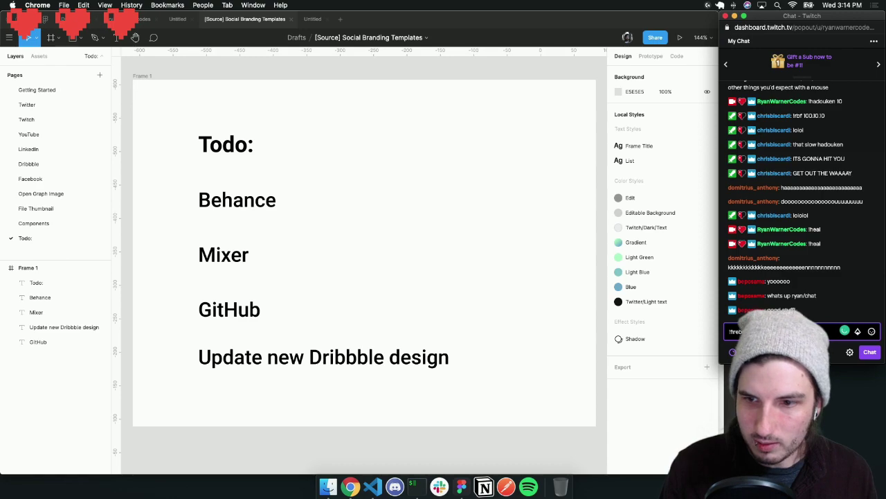
pyautogui.press('Return')
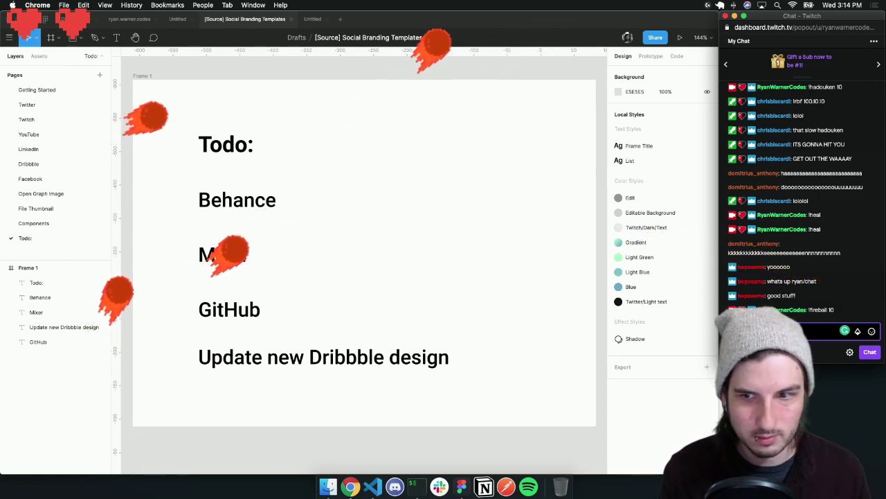
pyautogui.click(416, 169)
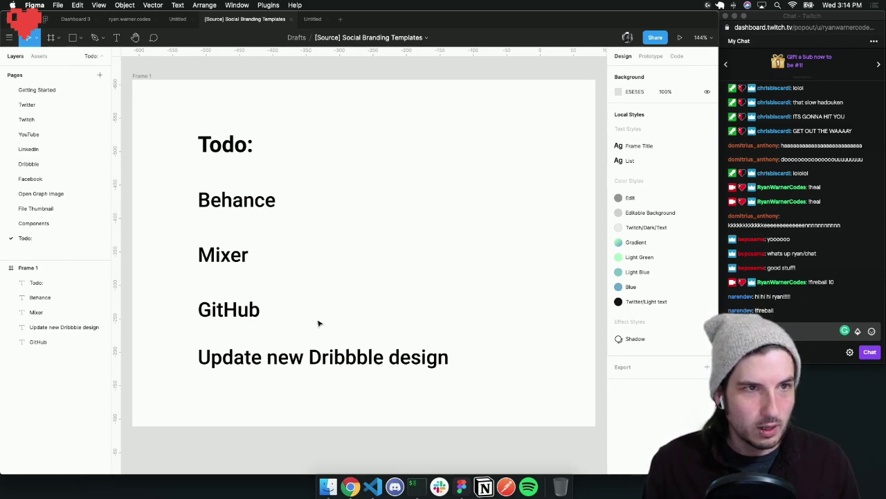
# Close the Dashboard 3 file and both Untitled files, then bring the browser forward
pyautogui.click(97, 20)
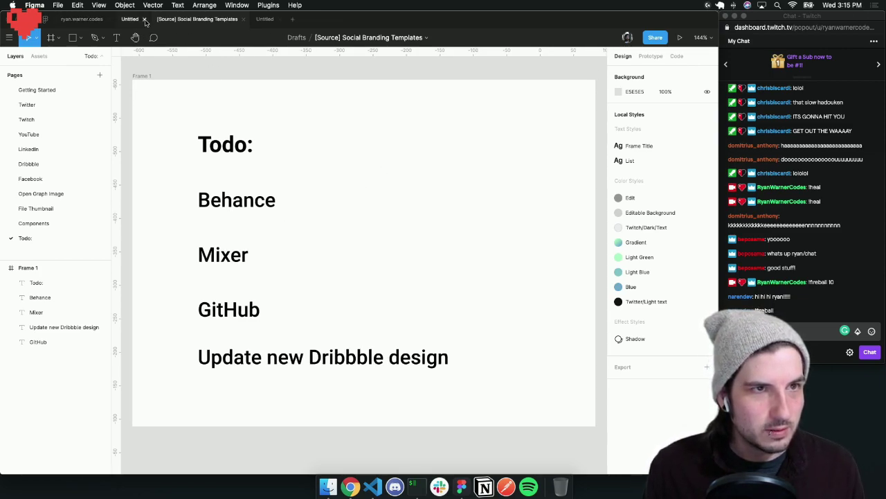
pyautogui.click(144, 20)
pyautogui.click(243, 20)
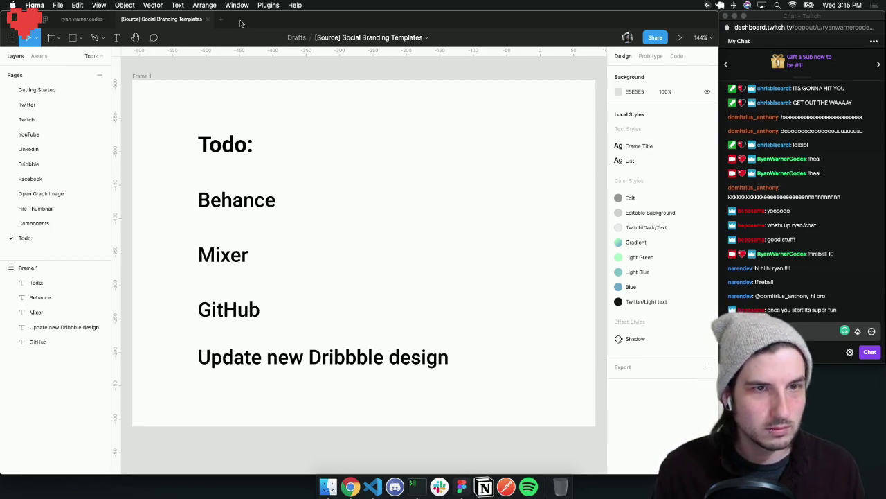
pyautogui.click(351, 486)
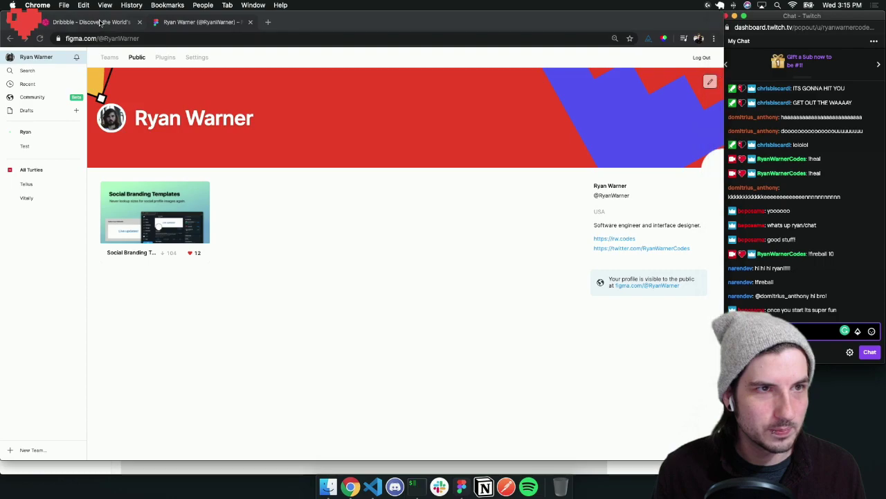
# Return Chrome to Dribbble's home shots feed, leaving the Publish your Shot page
pyautogui.click(101, 22)
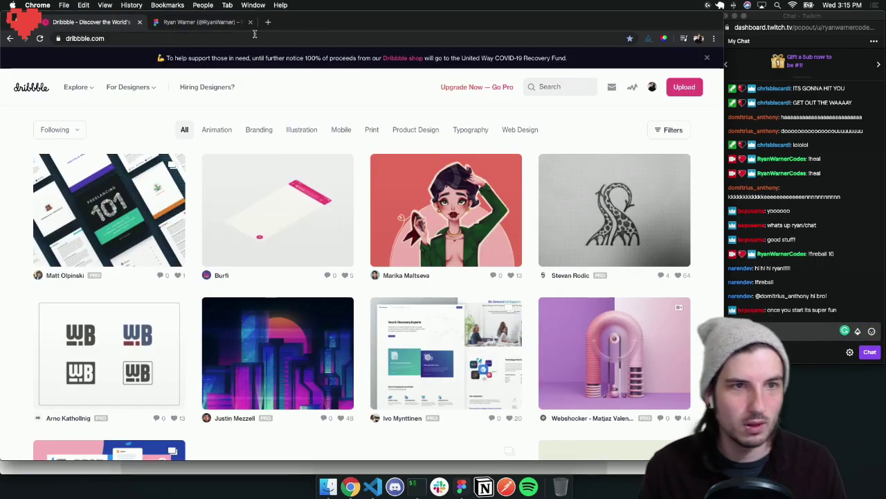
pyautogui.click(684, 87)
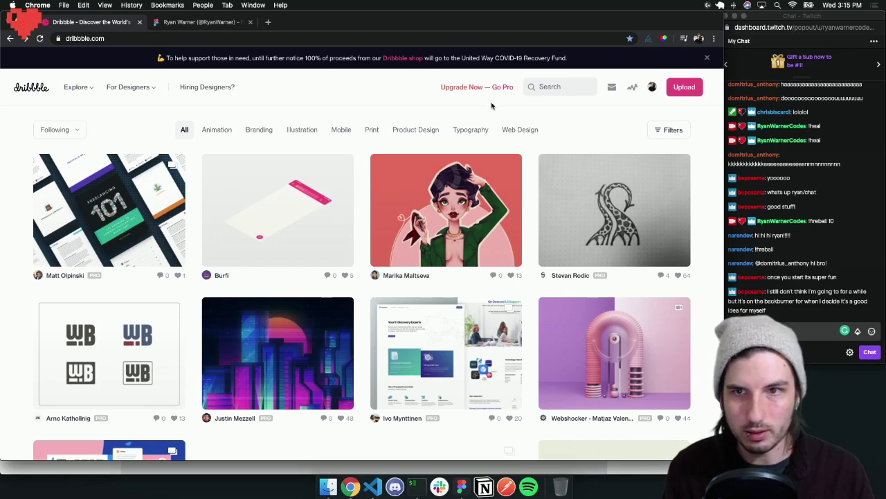
# Go to the Dribbble profile listing 33 shots and preview the Baby editor shot
pyautogui.moveTo(652, 86)
pyautogui.click(623, 123)
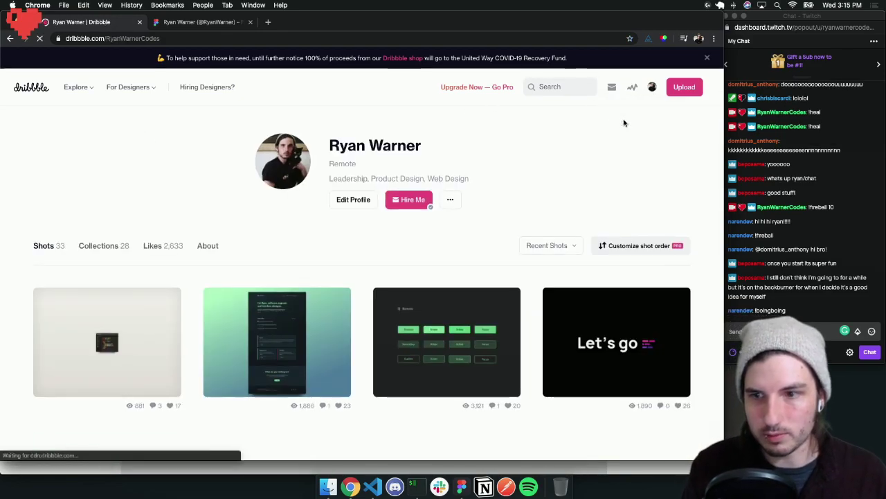
pyautogui.click(122, 325)
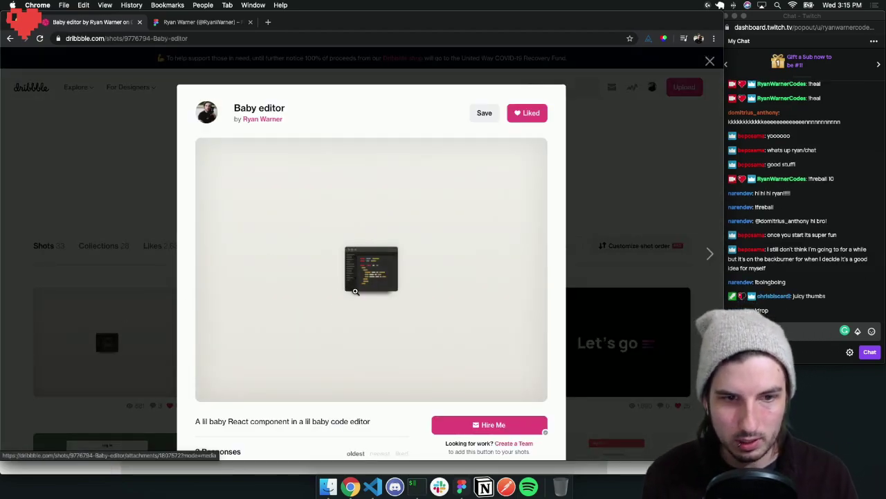
pyautogui.click(144, 202)
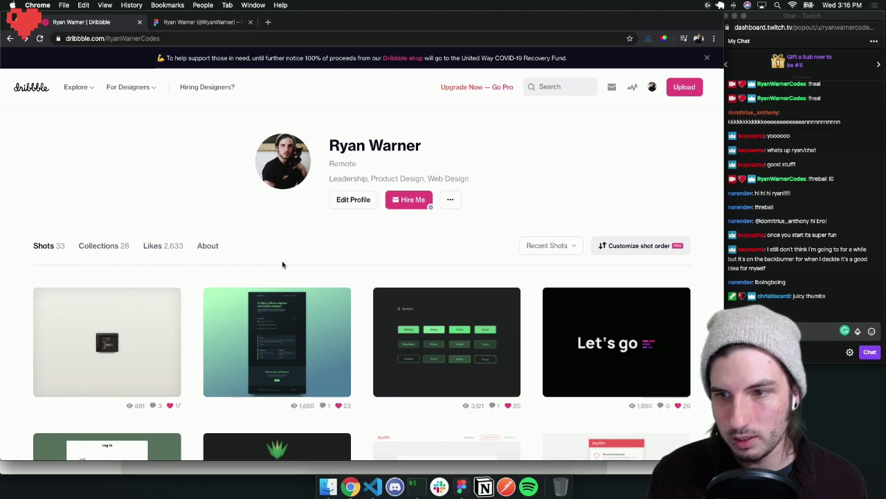
pyautogui.click(778, 331)
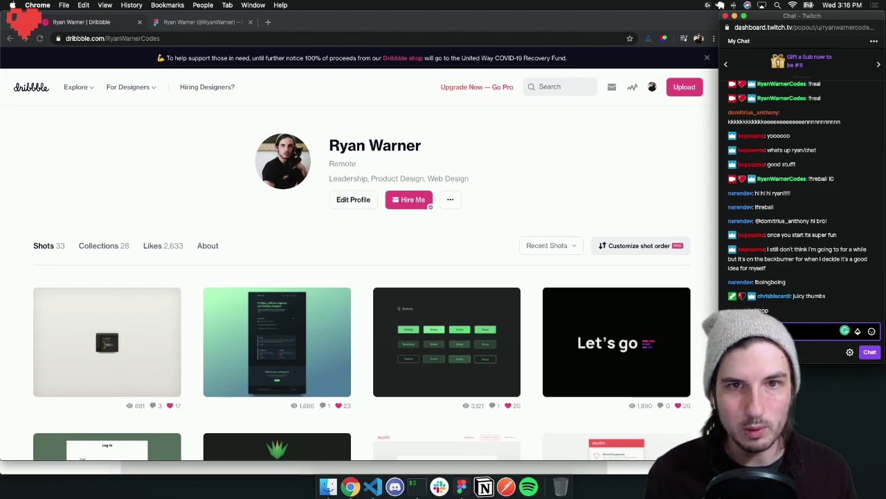
pyautogui.click(268, 22)
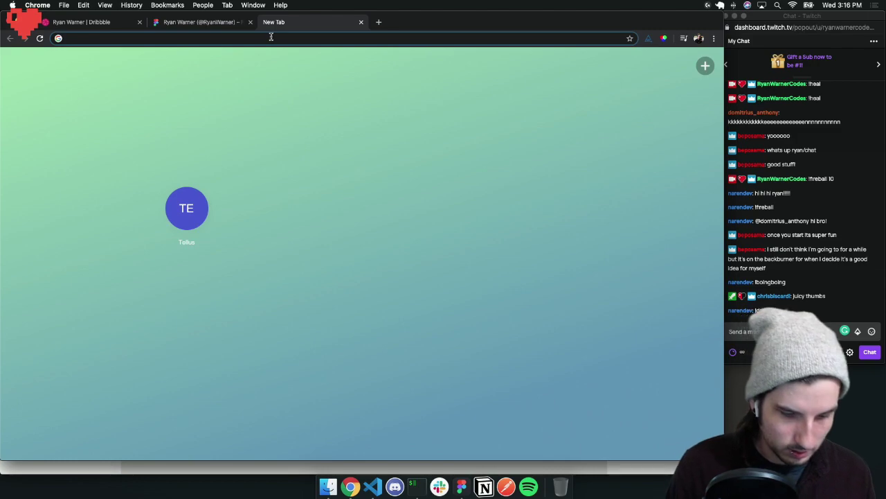
# Load rw.codes/stream-commands and send the '!rbf 10' command in the stream chat
pyautogui.write('rw.codes')
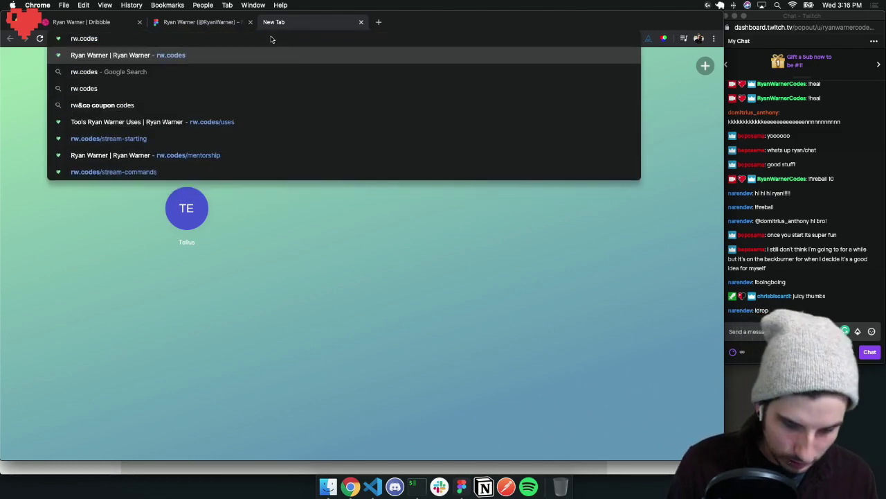
pyautogui.write('/stream')
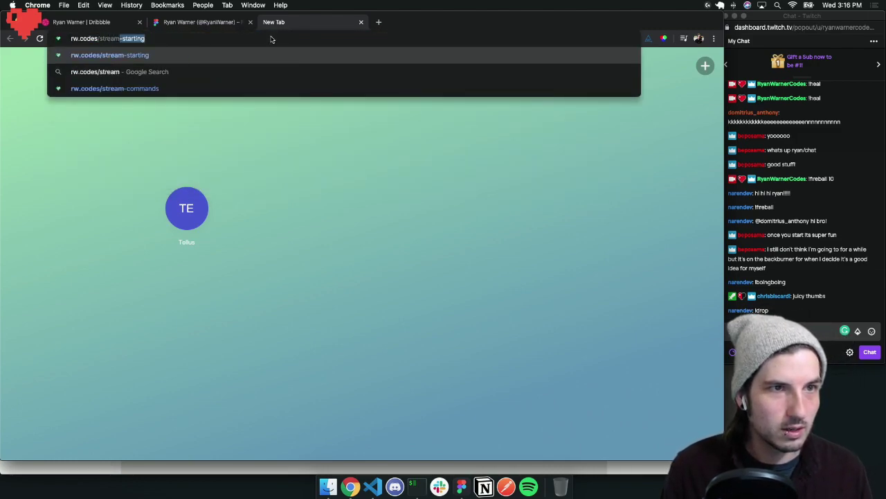
pyautogui.write('-comm')
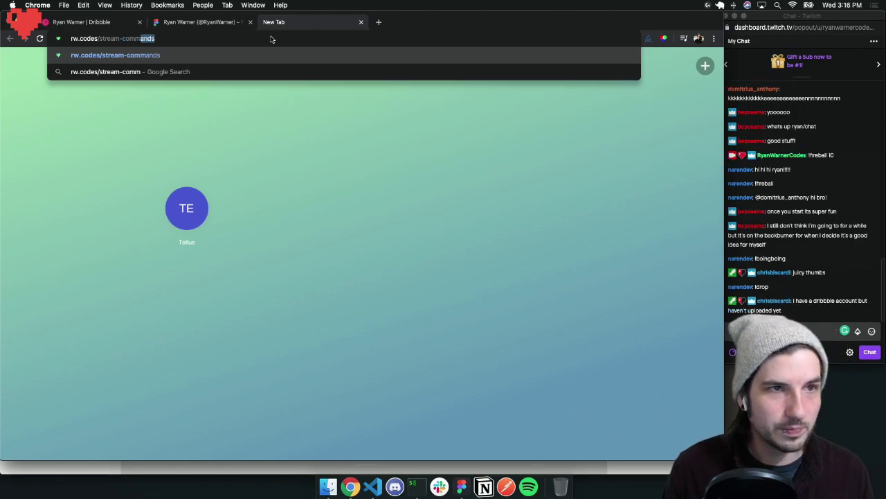
pyautogui.press('Return')
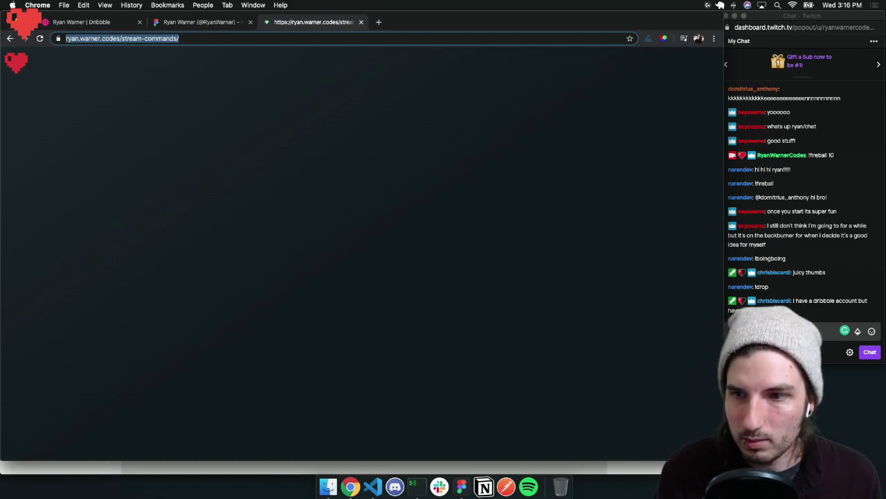
pyautogui.click(779, 332)
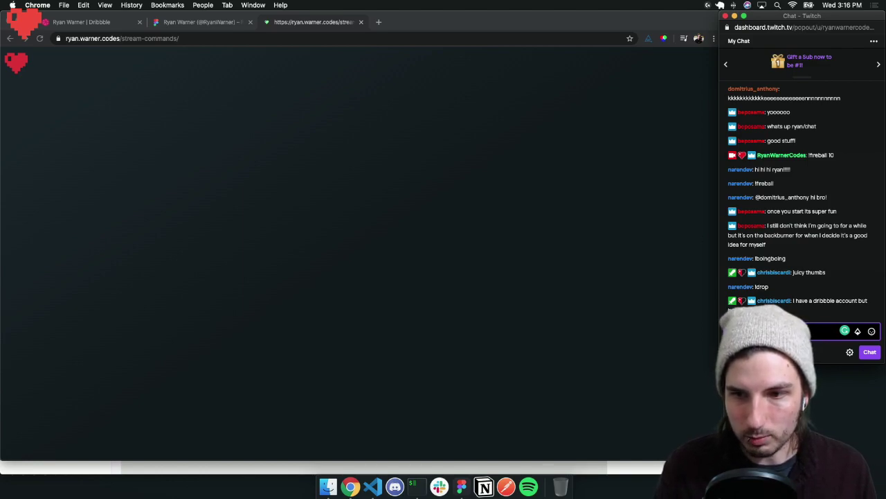
pyautogui.write('!rbf 10')
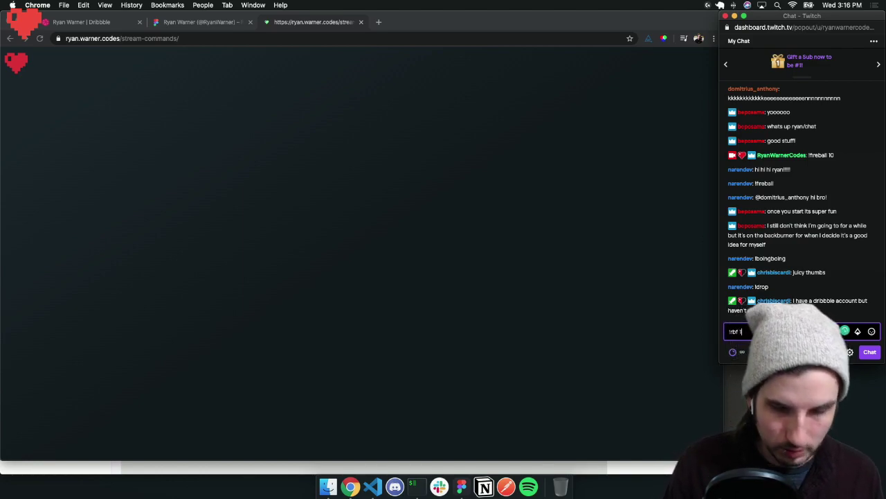
pyautogui.press('Return')
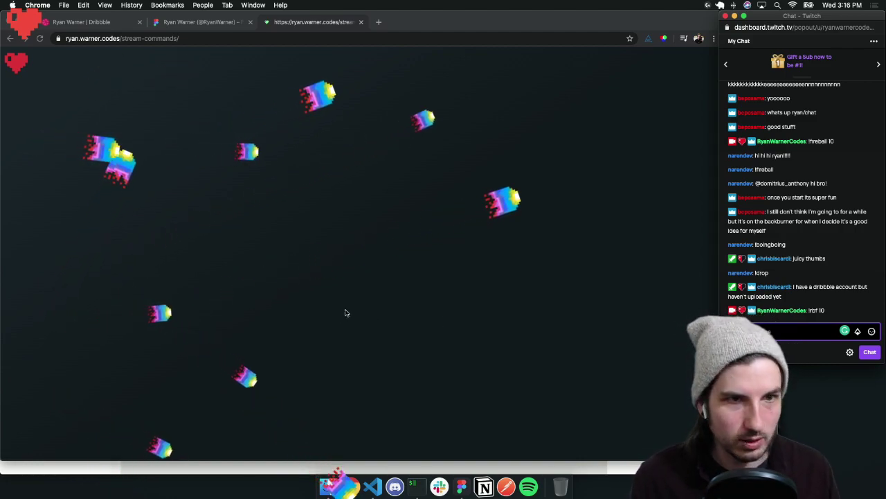
# Copy the stream commands page address and post it in the stream chat
pyautogui.click(211, 38)
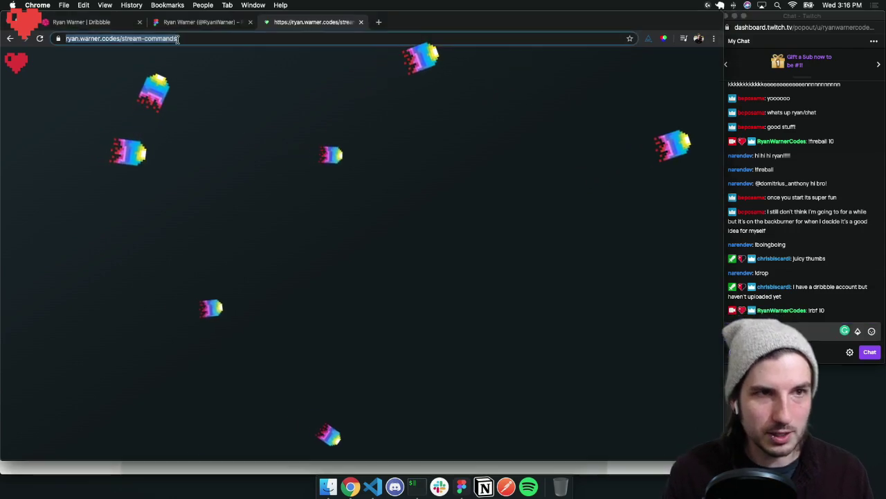
pyautogui.click(217, 38)
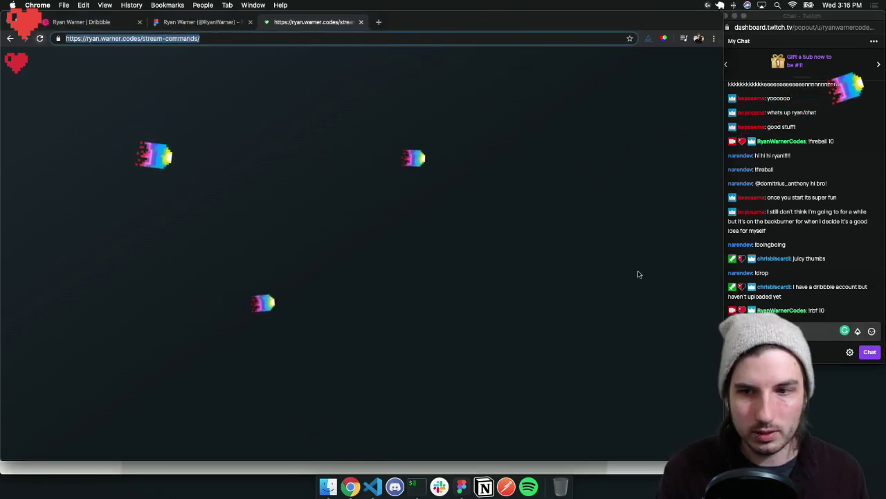
pyautogui.press('super+c')
pyautogui.click(789, 331)
pyautogui.press('super+v')
pyautogui.press('Return')
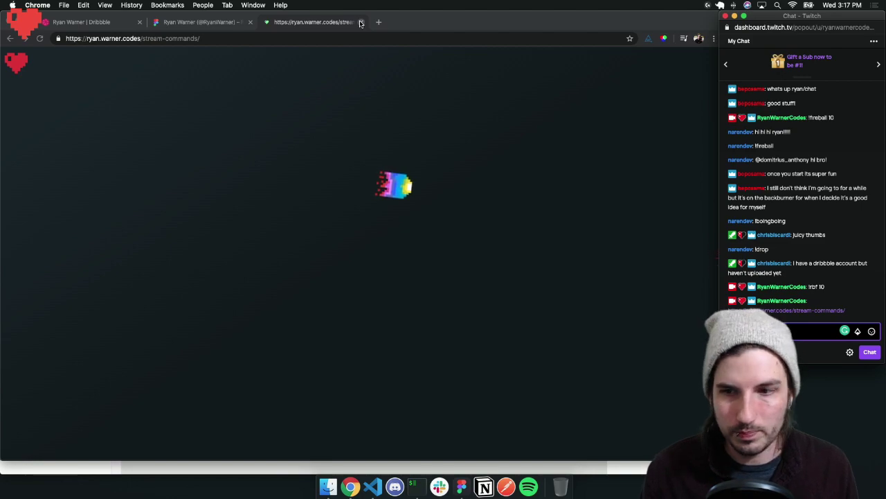
# Swap the username in the Dribbble URL to load another designer's profile, and follow them
pyautogui.click(97, 22)
pyautogui.click(127, 39)
pyautogui.doubleClick(166, 39)
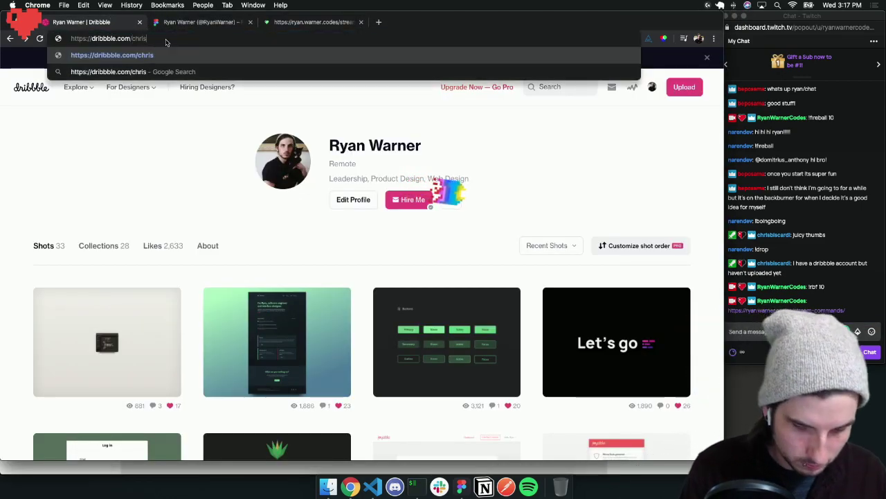
pyautogui.press('Return')
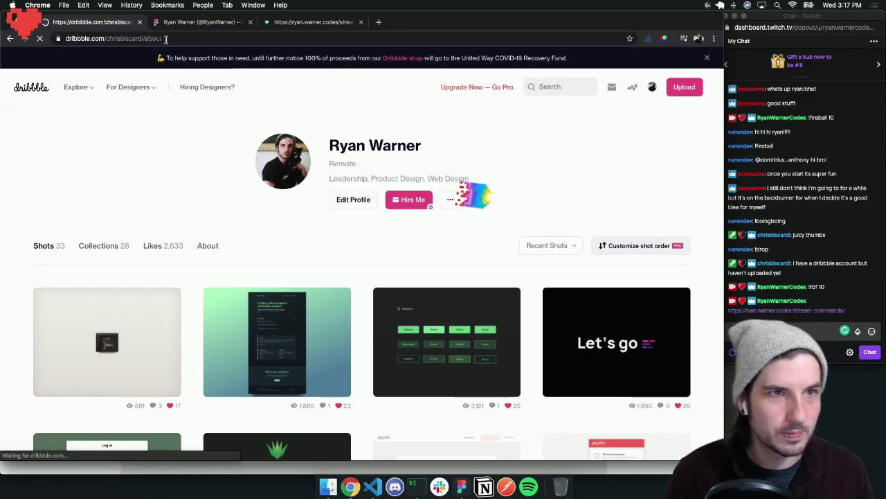
pyautogui.click(368, 185)
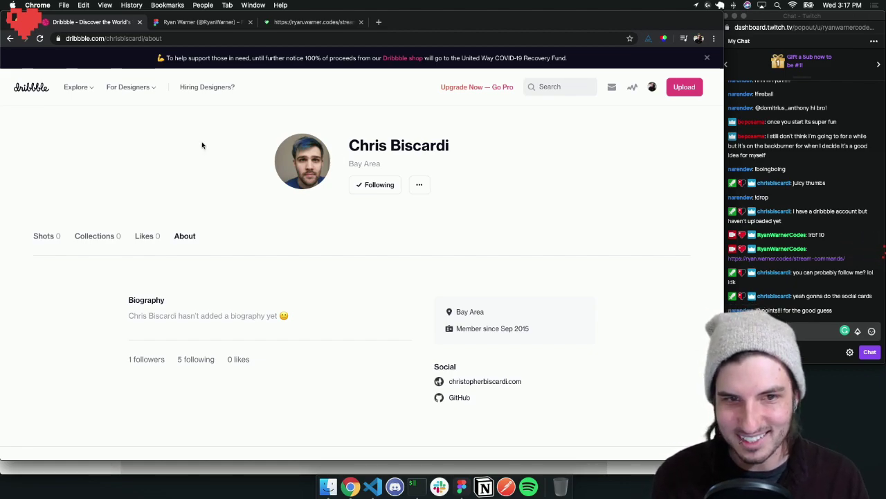
# Send the '!heal 10' and '!heal10' commands in the stream chat, then switch to the Figma profile tab
pyautogui.click(777, 331)
pyautogui.write('!heal 10')
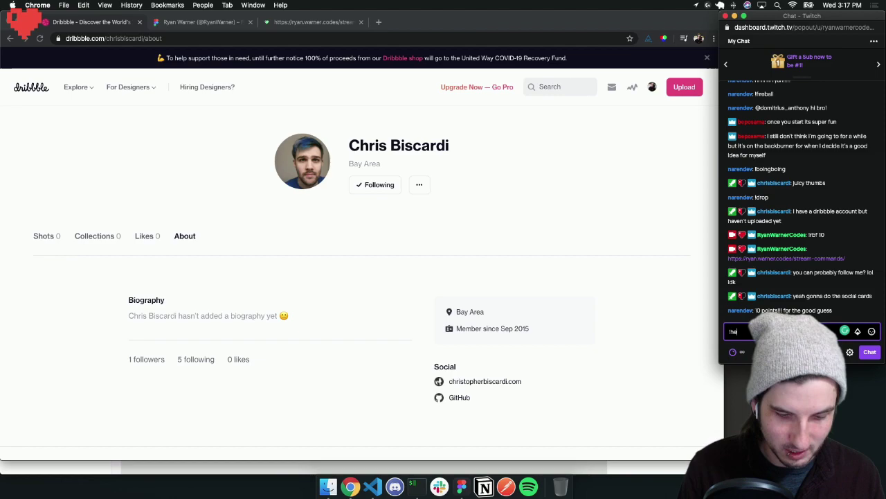
pyautogui.press('Return')
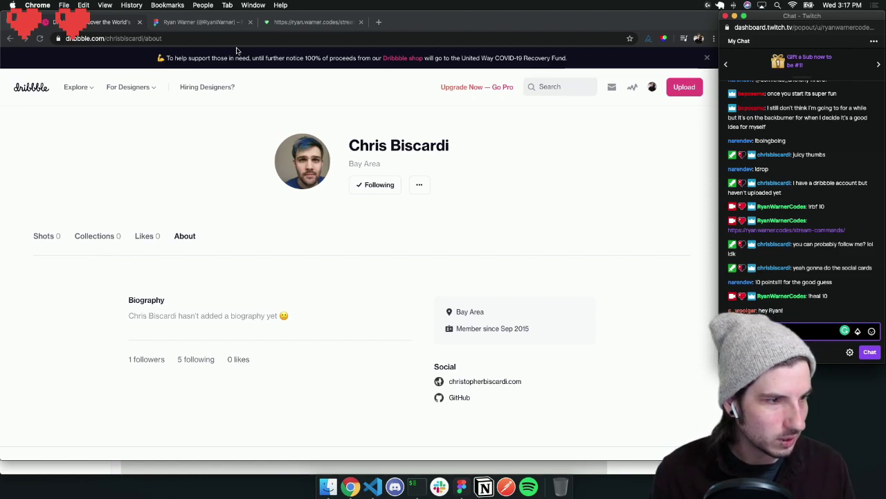
pyautogui.write('!heal10')
pyautogui.press('Return')
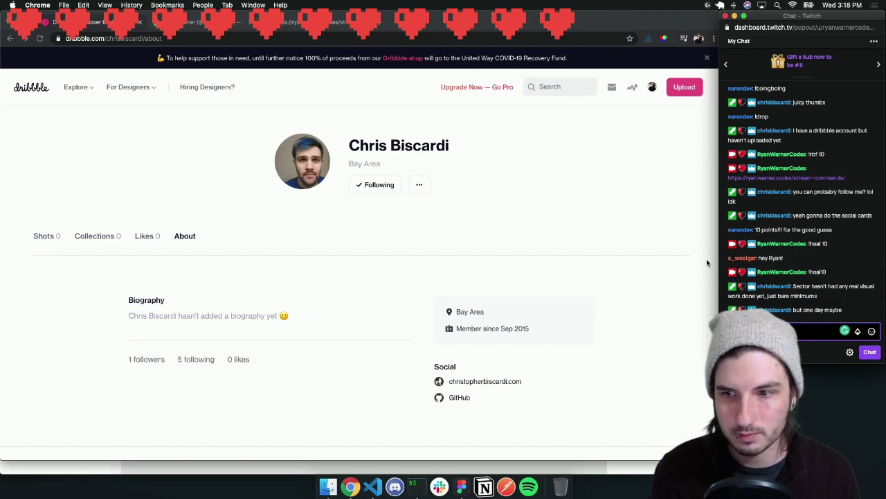
pyautogui.hotkey('ctrl', 'Tab')
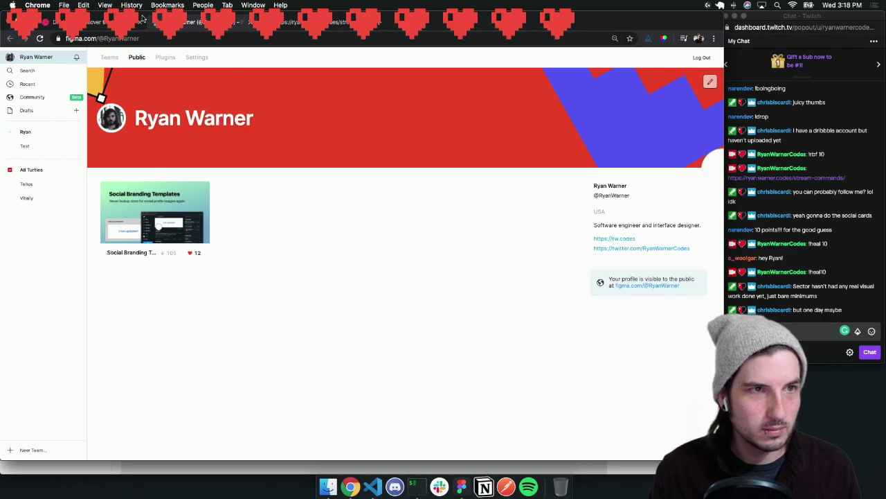
# Show the Dribbble shots feed and drag its tab out into a separate Chrome window
pyautogui.click(97, 25)
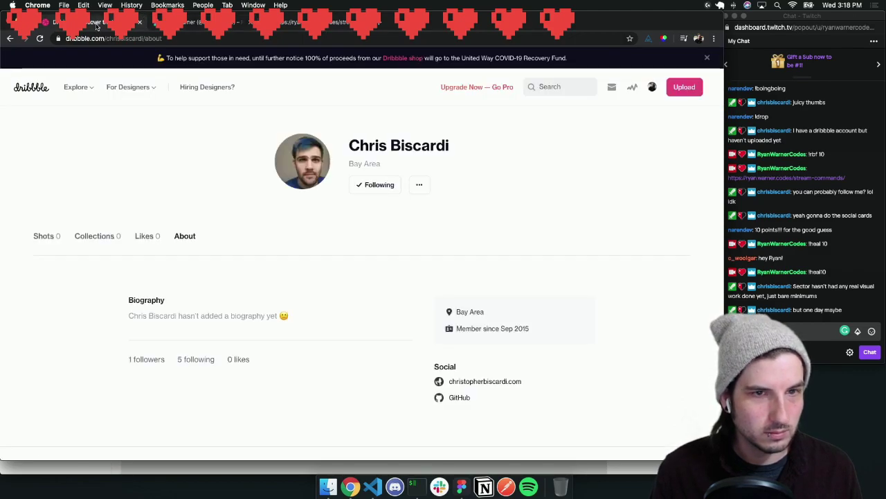
pyautogui.click(31, 87)
pyautogui.moveTo(202, 72)
pyautogui.moveTo(104, 25); pyautogui.dragTo(56, 23)
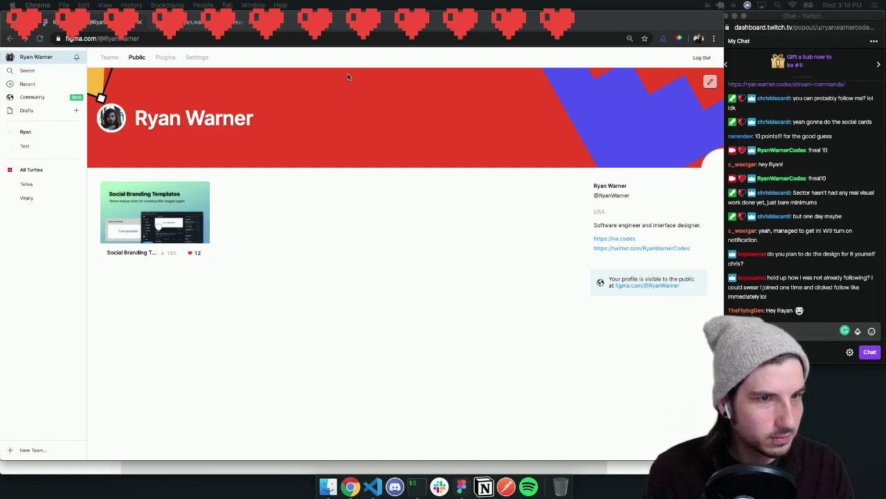
# Open the original Social Branding Templates file and show its Dribbble page with the 1600 x 1200 frame
pyautogui.click(183, 214)
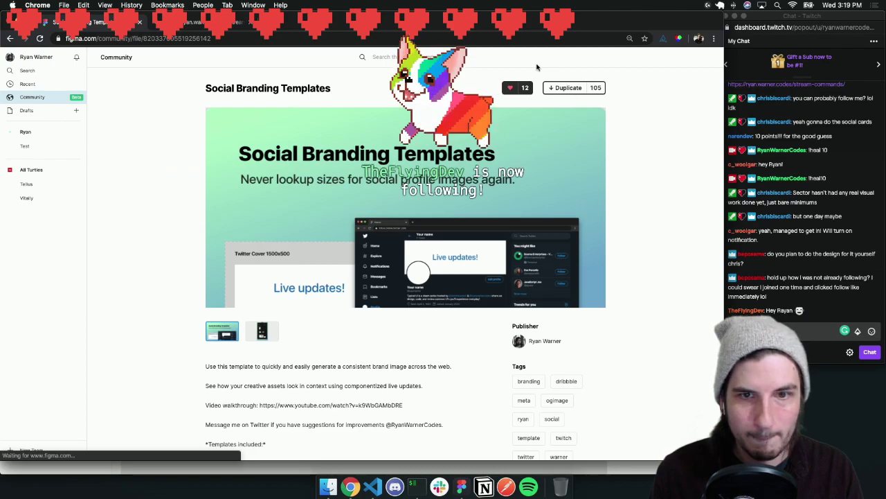
pyautogui.scroll(-10, 474, 371)
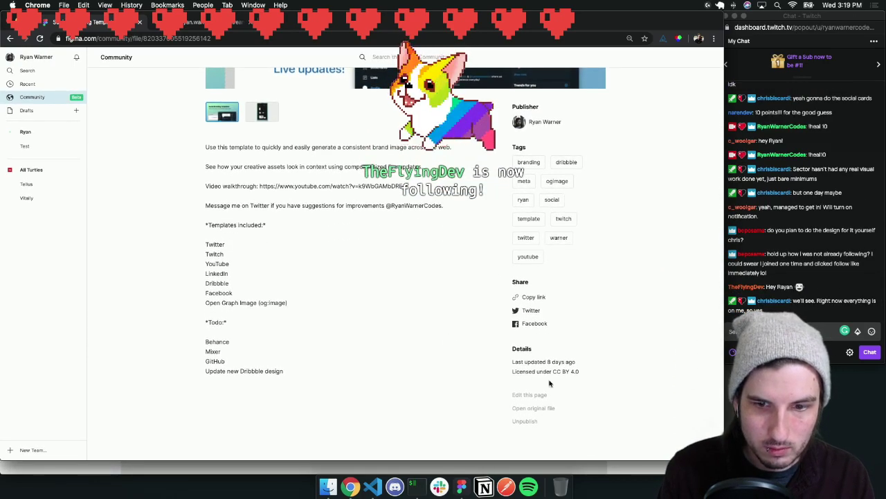
pyautogui.click(540, 409)
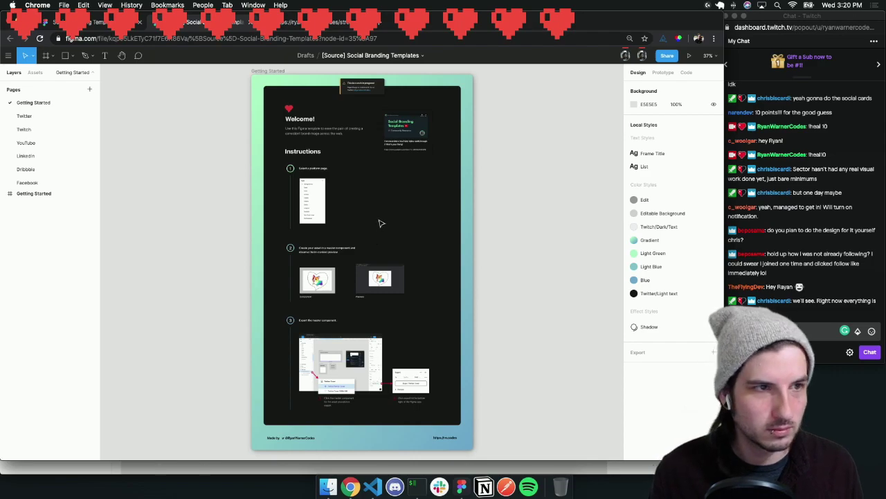
pyautogui.hscroll(-2, 380, 223)
pyautogui.click(43, 168)
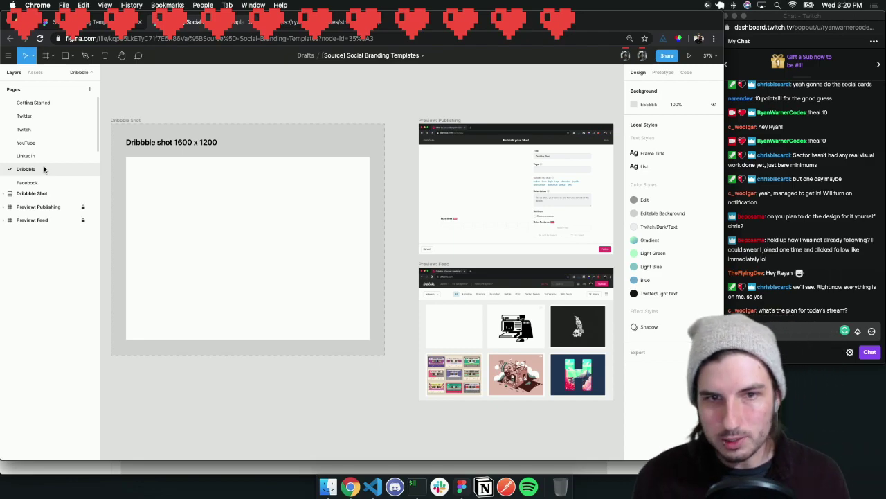
pyautogui.click(386, 23)
# Go to Twitter notifications and open Figma's tweet announcing the Social Branding Templates kit
pyautogui.write('twitte')
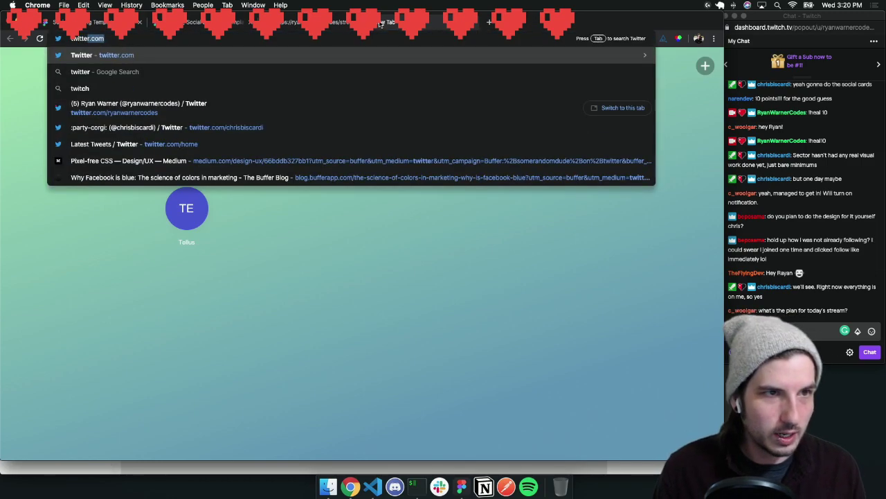
pyautogui.write('r')
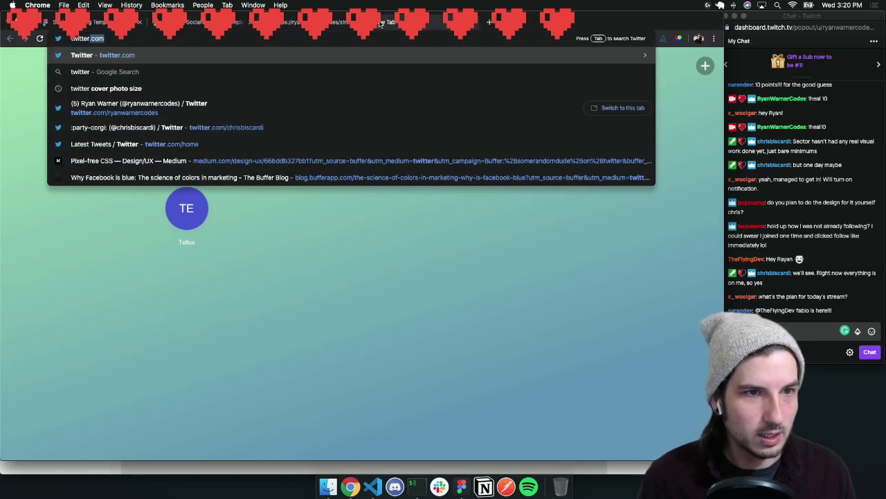
pyautogui.press('Return')
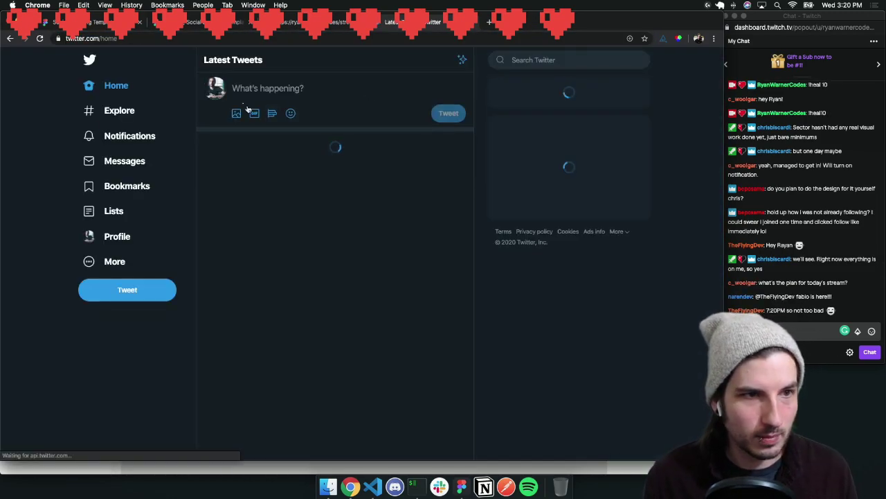
pyautogui.click(147, 138)
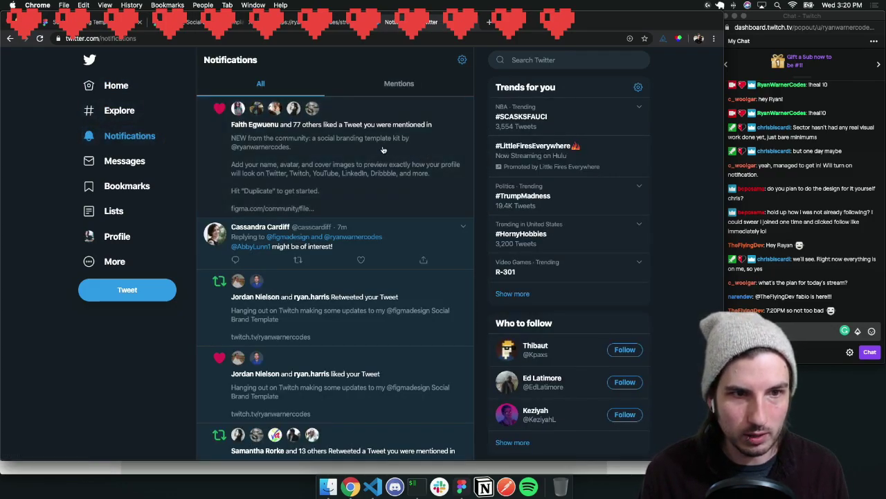
pyautogui.scroll(-2, 383, 150)
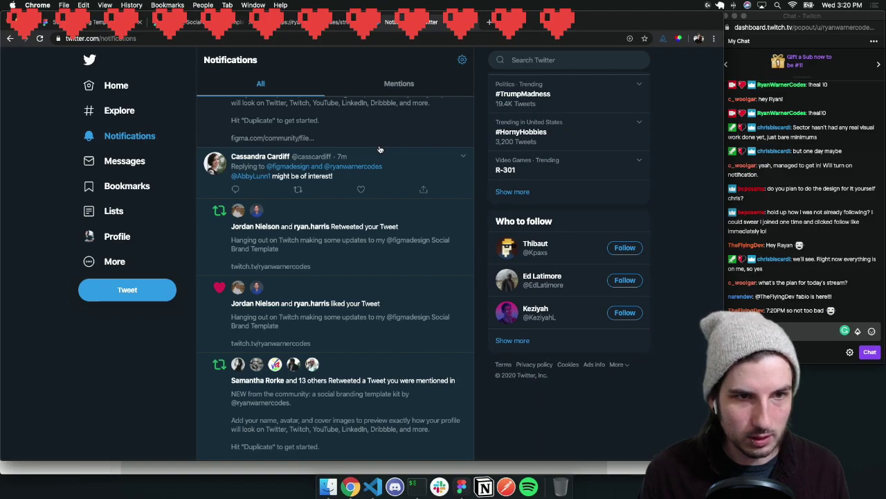
pyautogui.scroll(-10, 380, 150)
pyautogui.scroll(-10, 380, 149)
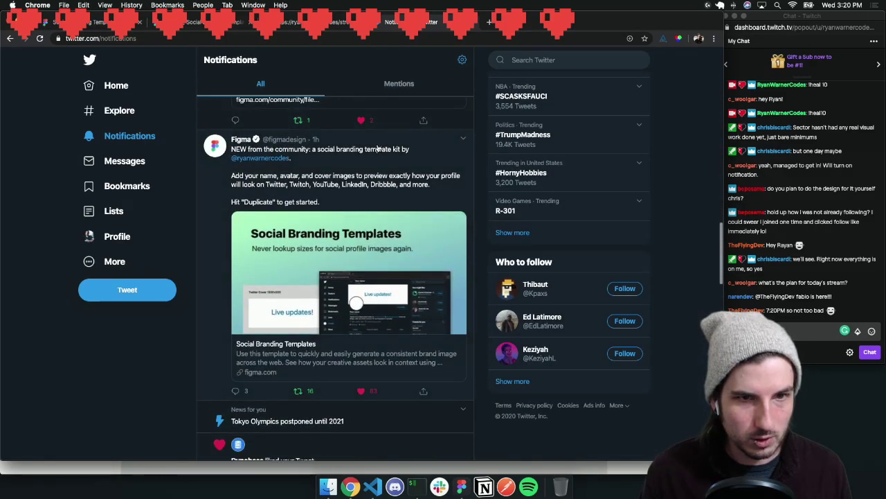
pyautogui.click(354, 153)
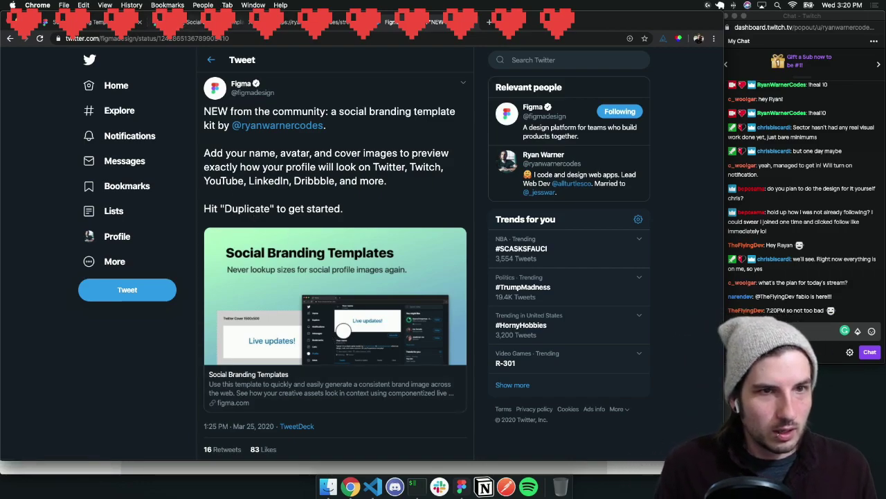
# Copy the Social Branding Templates community page address and post it in the stream chat
pyautogui.click(91, 23)
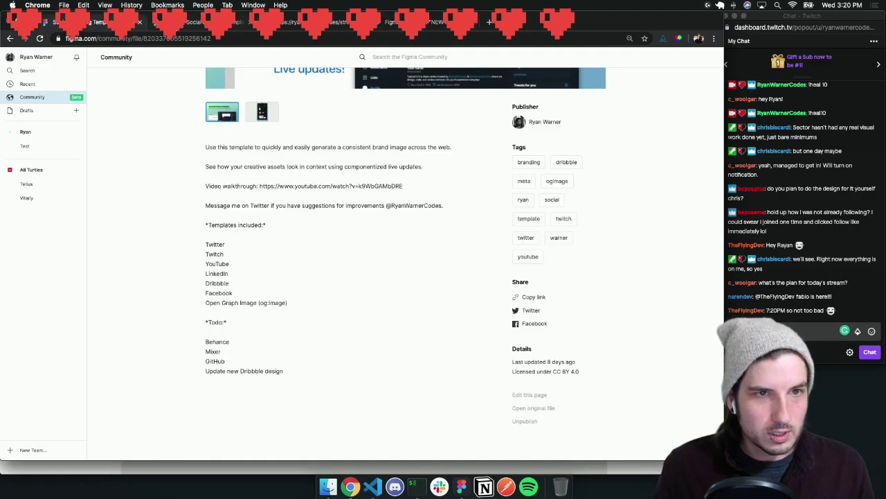
pyautogui.scroll(5, 316, 182)
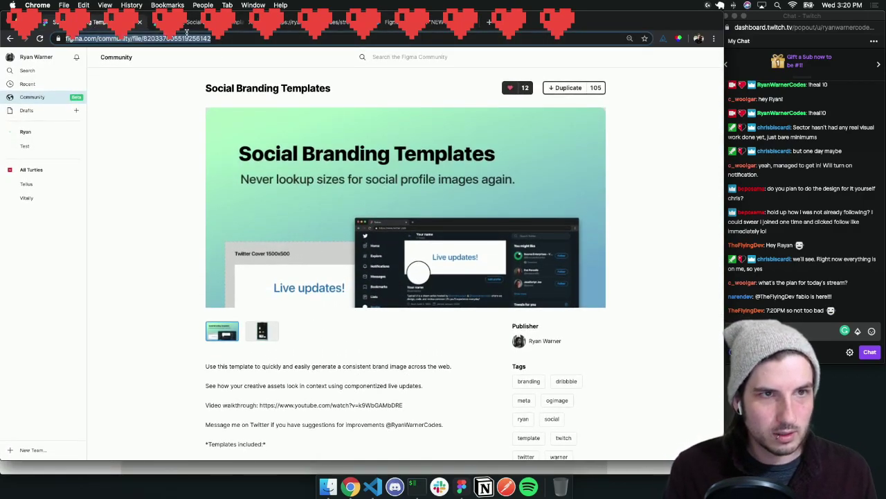
pyautogui.press('super+c')
pyautogui.click(770, 331)
pyautogui.press('super+v')
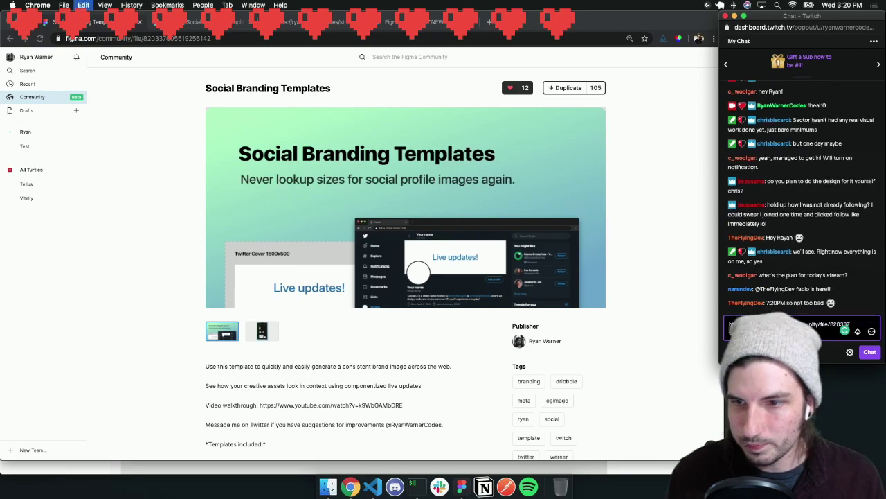
pyautogui.press('Return')
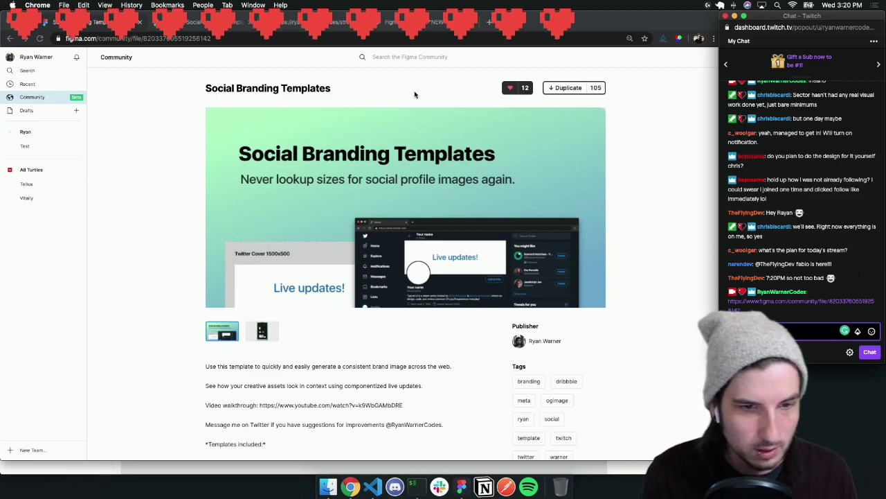
# Bring the Figma desktop source file forward on its Getting Started page
pyautogui.click(261, 408)
pyautogui.moveTo(260, 405); pyautogui.dragTo(404, 407)
pyautogui.click(405, 408)
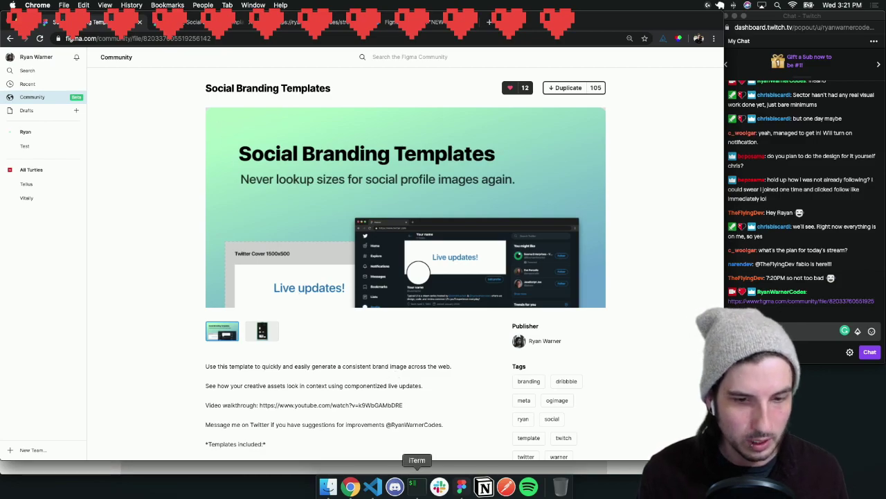
pyautogui.click(461, 486)
pyautogui.click(50, 90)
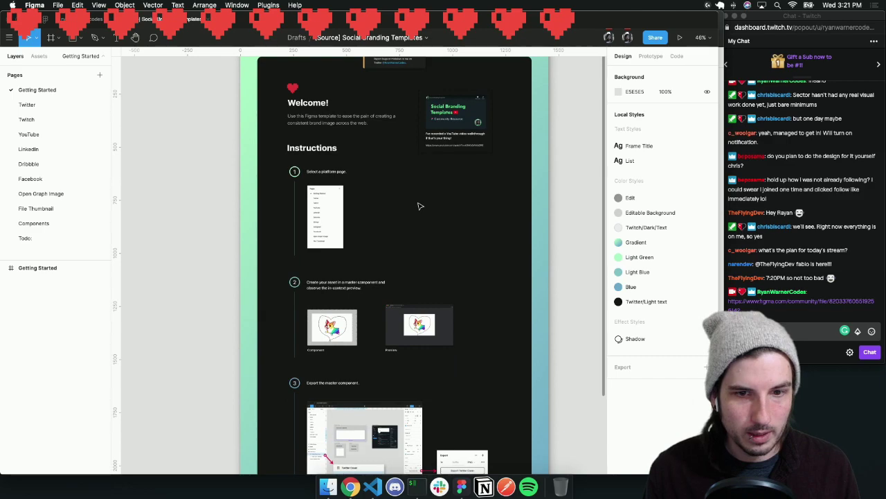
# Go to the Twitter page and zoom from 21% to 43% on the Twitter Cover frame
pyautogui.click(42, 105)
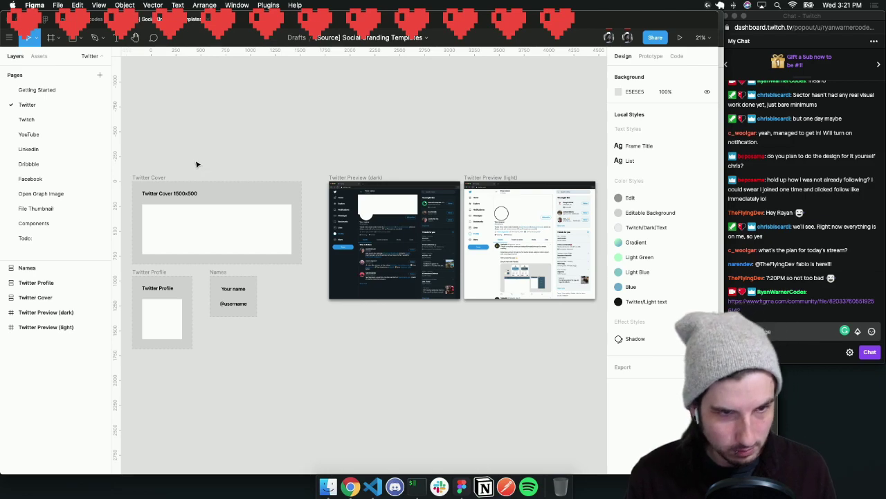
pyautogui.scroll(5, 184, 216)
pyautogui.hscroll(-3, 210, 213)
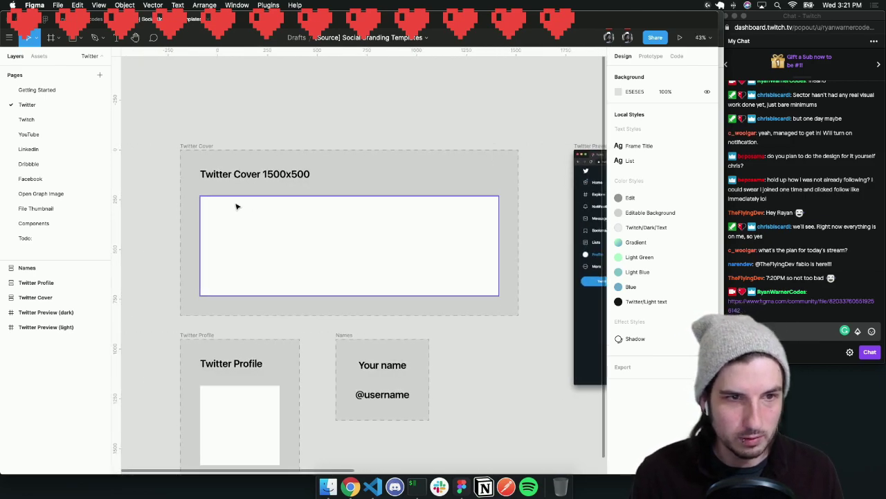
# Draw a grey placeholder rectangle in the cover banner, narrow it, then delete it
pyautogui.press('r')
pyautogui.moveTo(208, 198); pyautogui.dragTo(490, 290)
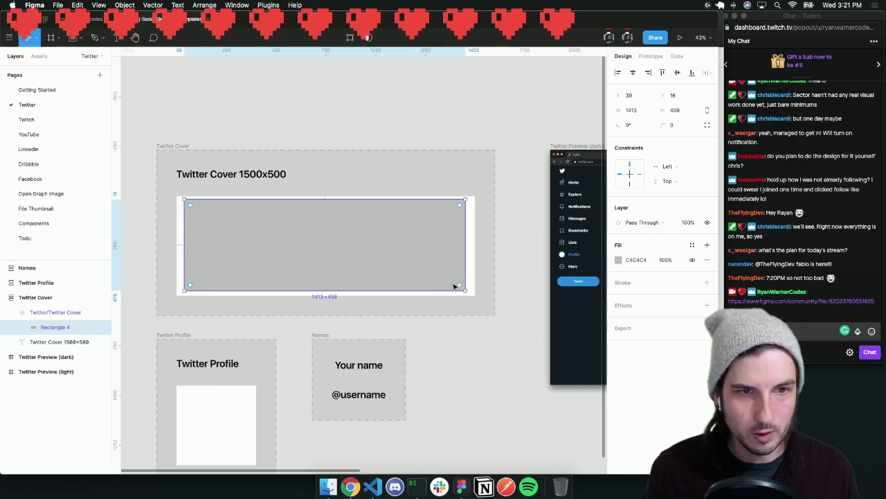
pyautogui.hscroll(8, 457, 284)
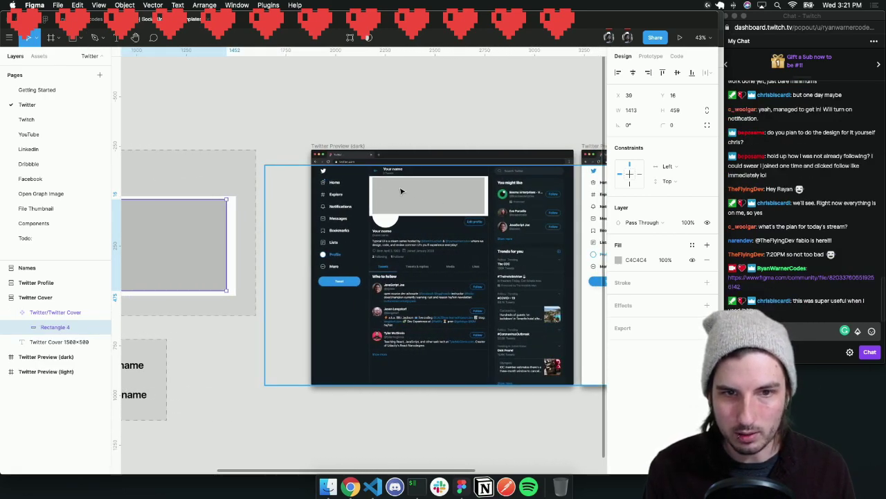
pyautogui.moveTo(226, 234); pyautogui.dragTo(205, 236)
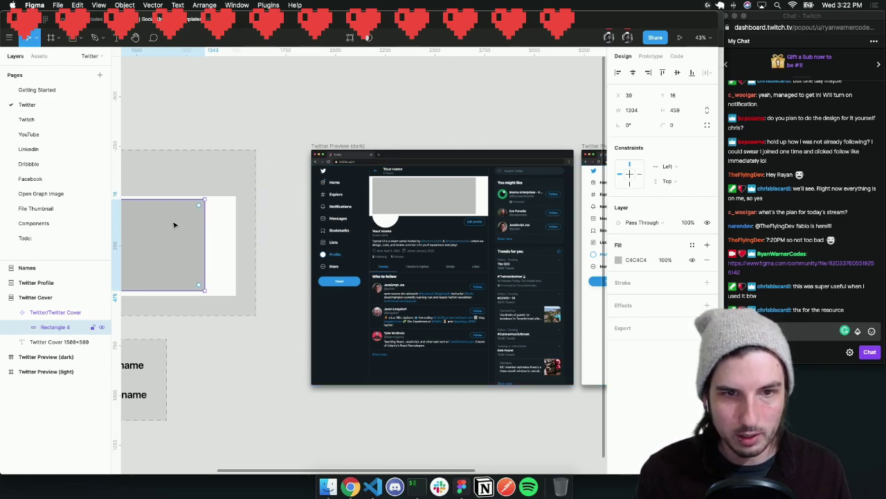
pyautogui.hscroll(-5, 181, 226)
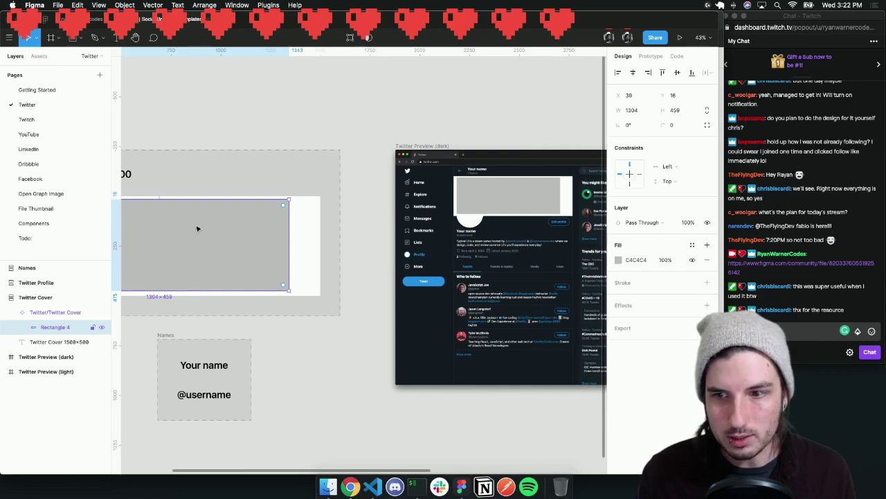
pyautogui.hscroll(-10, 197, 229)
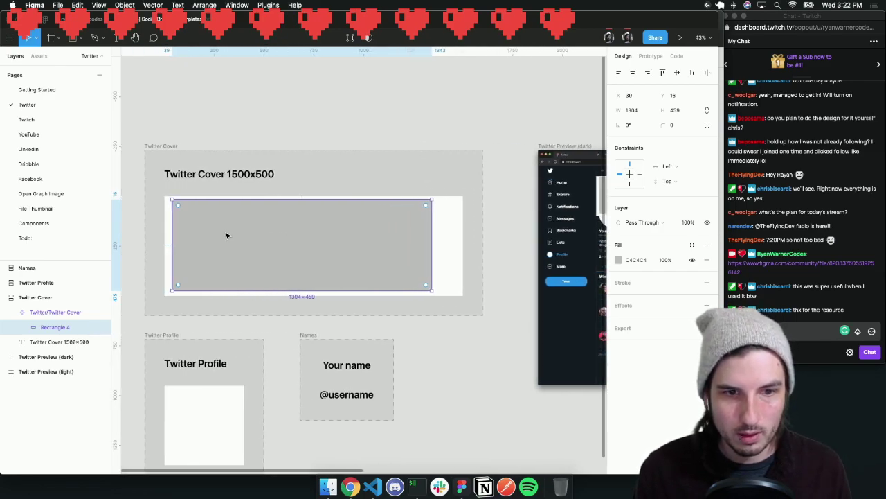
pyautogui.press('BackSpace')
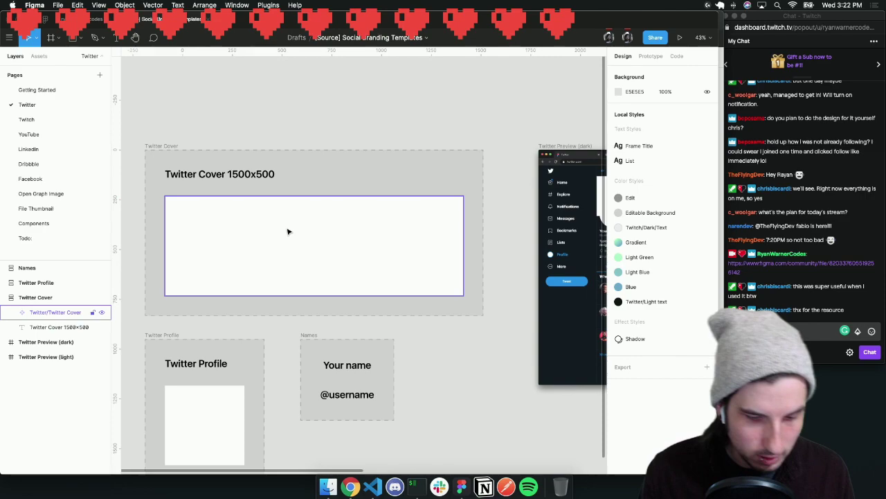
# Add an 'important text' layer inside the Twitter Cover banner
pyautogui.press('r')
pyautogui.click(188, 267)
pyautogui.write('important text')
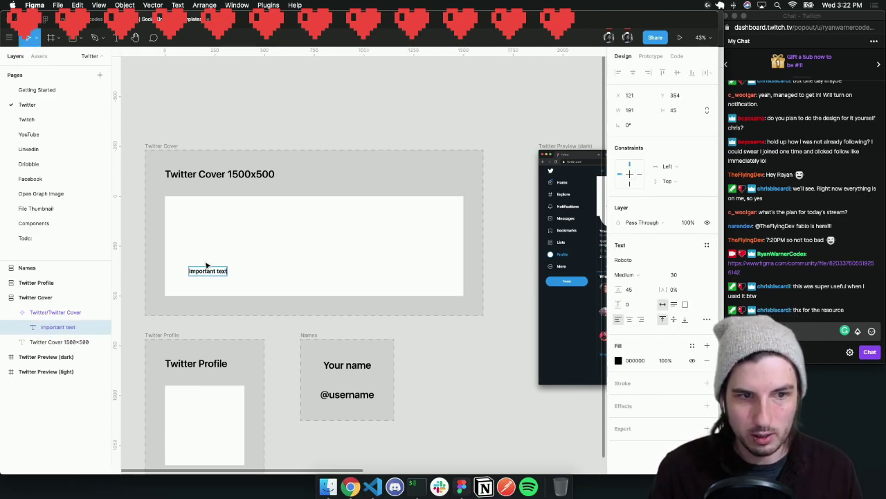
pyautogui.press('Escape')
pyautogui.hscroll(5, 291, 261)
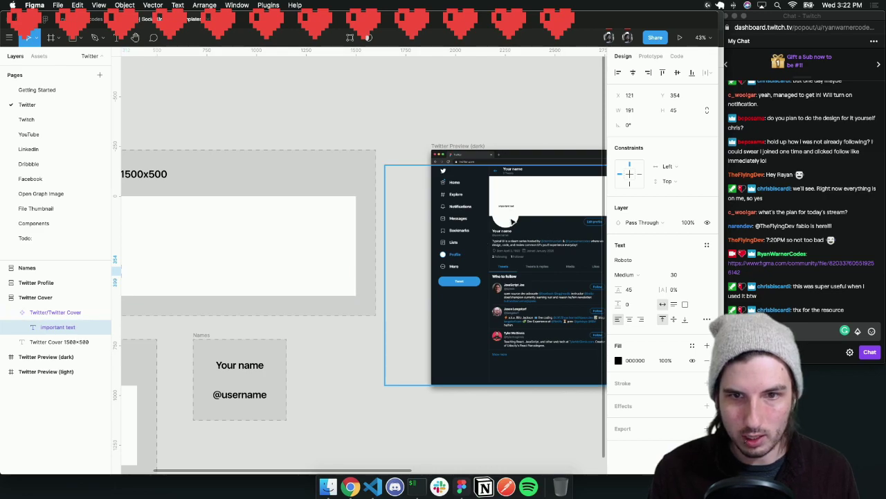
pyautogui.hscroll(2, 513, 220)
pyautogui.hscroll(-8, 485, 222)
pyautogui.scroll(-1, 305, 367)
pyautogui.click(293, 381)
pyautogui.hscroll(3, 284, 371)
# Draw a grey 400×400 Rectangle 4 inside the Twitter Profile square and check both previews
pyautogui.press('r')
pyautogui.moveTo(209, 335); pyautogui.dragTo(289, 414)
pyautogui.hotkey('ctrl', 'z')
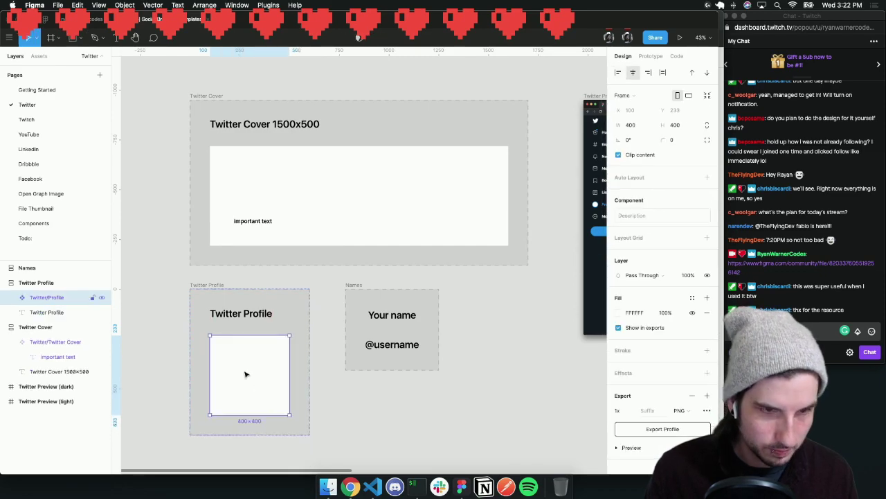
pyautogui.press('r')
pyautogui.moveTo(224, 355); pyautogui.dragTo(290, 414)
pyautogui.hscroll(5, 406, 390)
pyautogui.hscroll(-2, 405, 391)
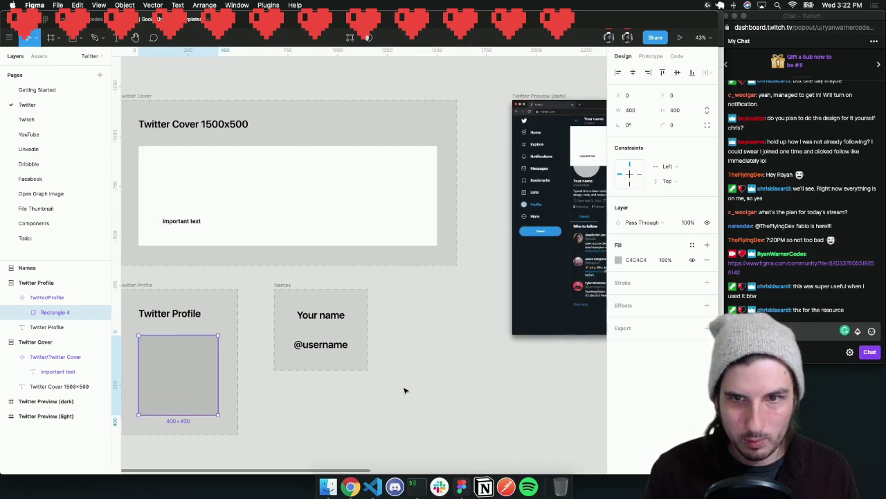
pyautogui.hscroll(5, 533, 178)
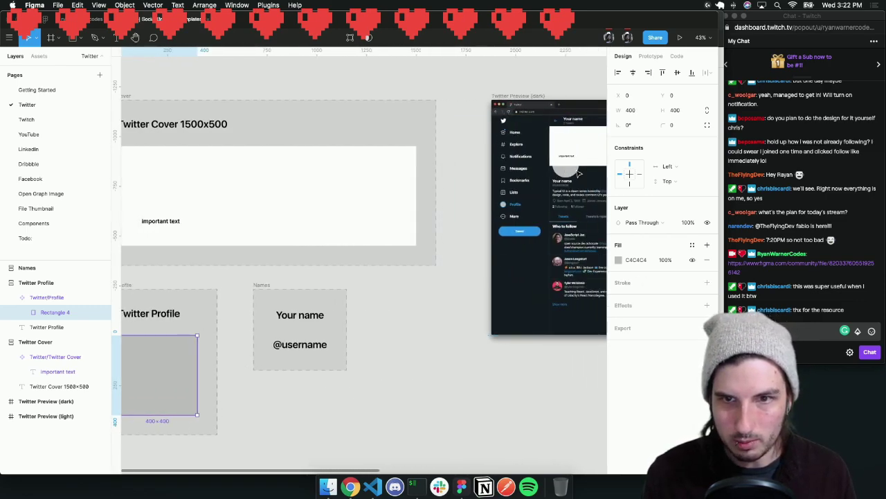
pyautogui.hscroll(5, 532, 178)
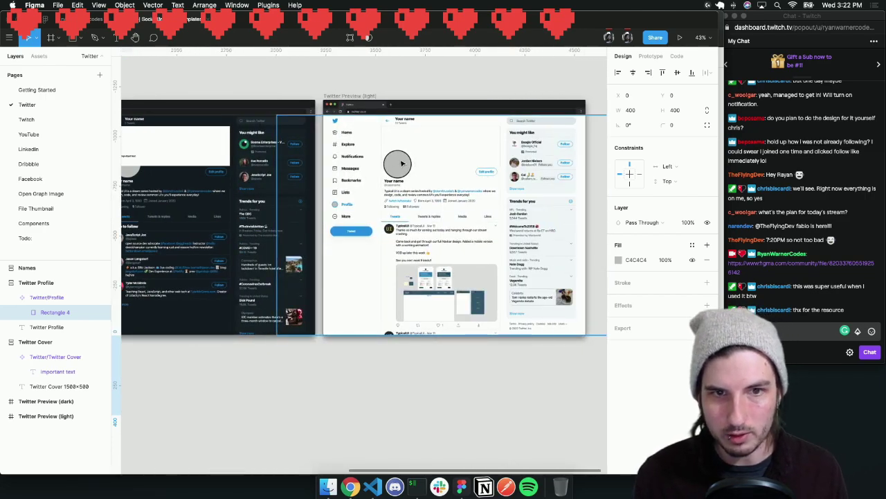
pyautogui.hscroll(-2, 415, 156)
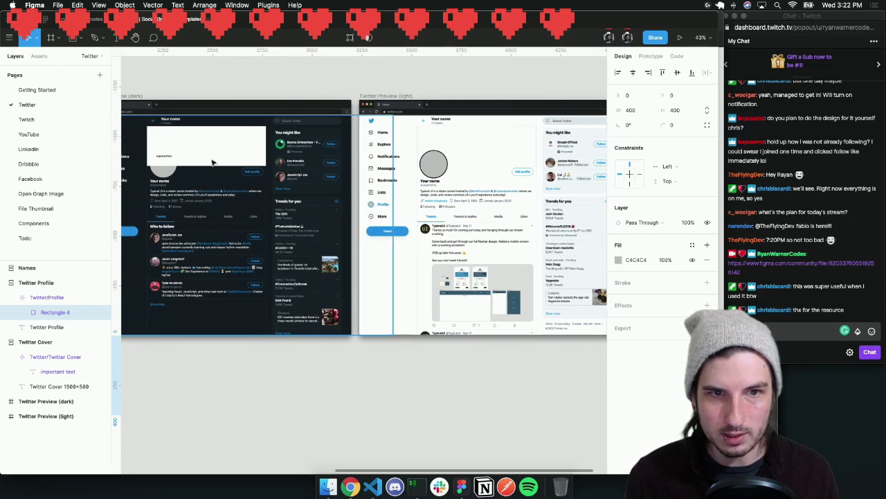
pyautogui.scroll(2, 430, 172)
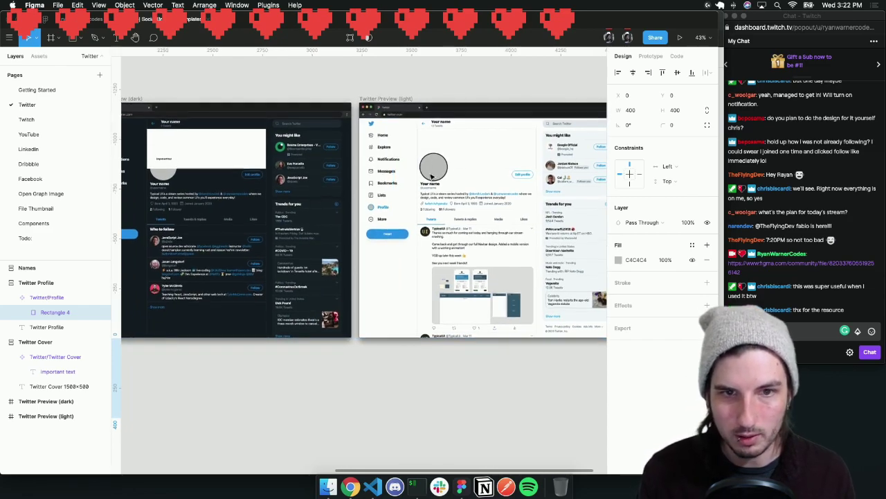
pyautogui.hscroll(-3, 432, 176)
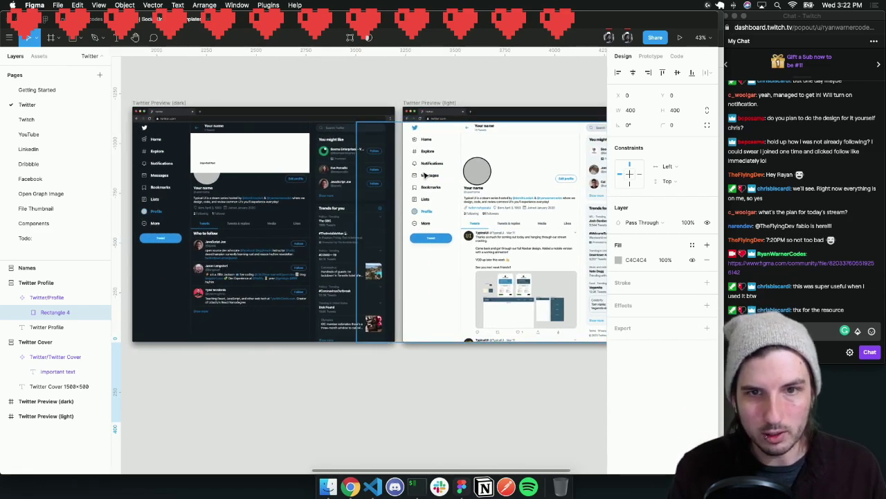
pyautogui.hscroll(-3, 426, 175)
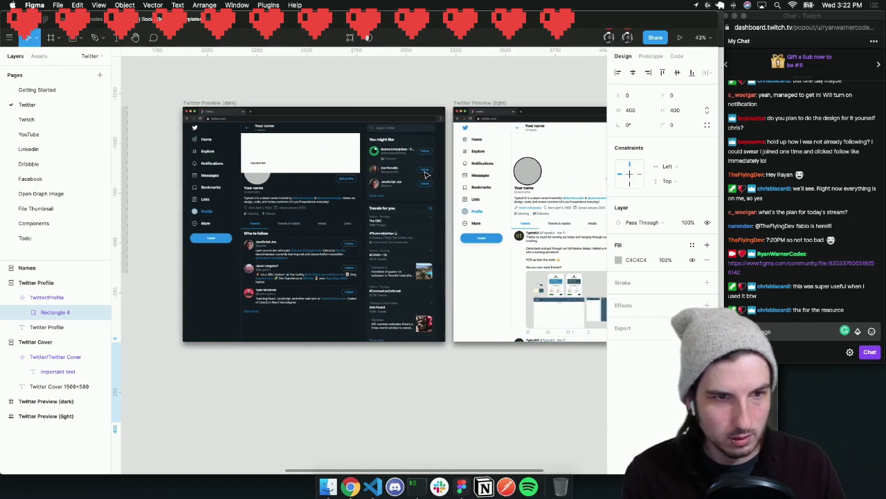
pyautogui.hscroll(-7, 426, 174)
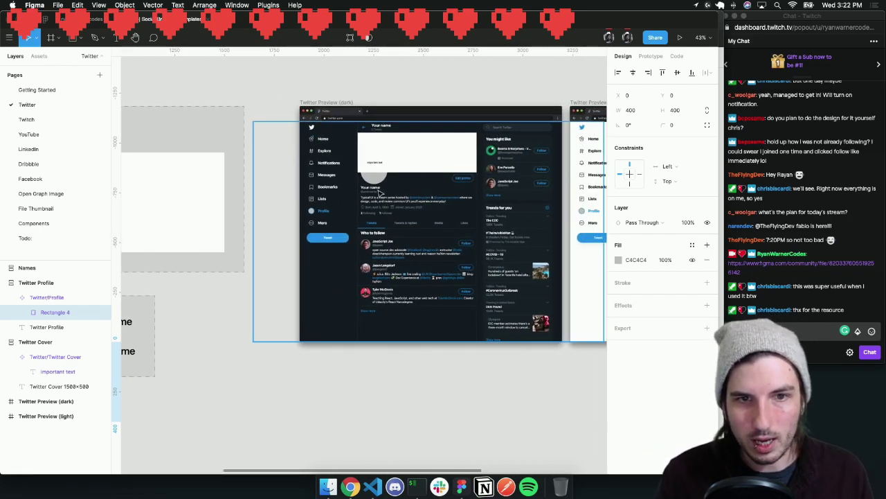
pyautogui.hscroll(-15, 398, 178)
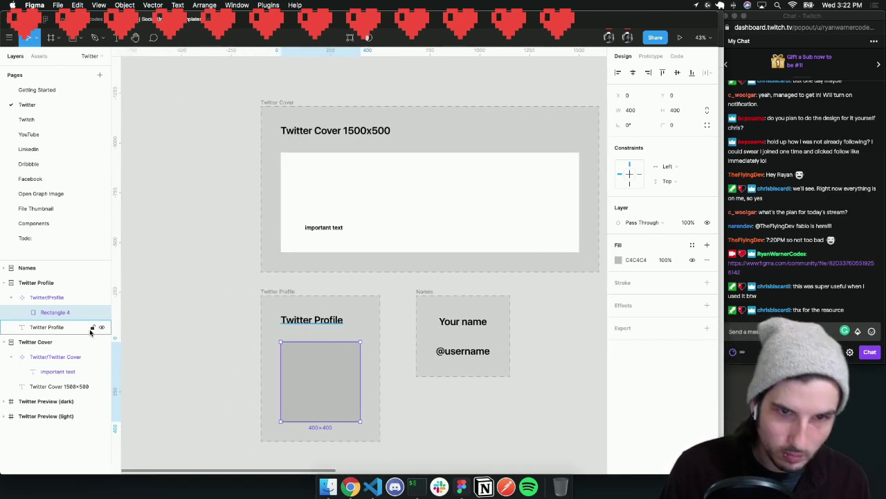
# Delete the grey profile rectangle, then undo to restore it
pyautogui.press('Delete')
pyautogui.doubleClick(332, 228)
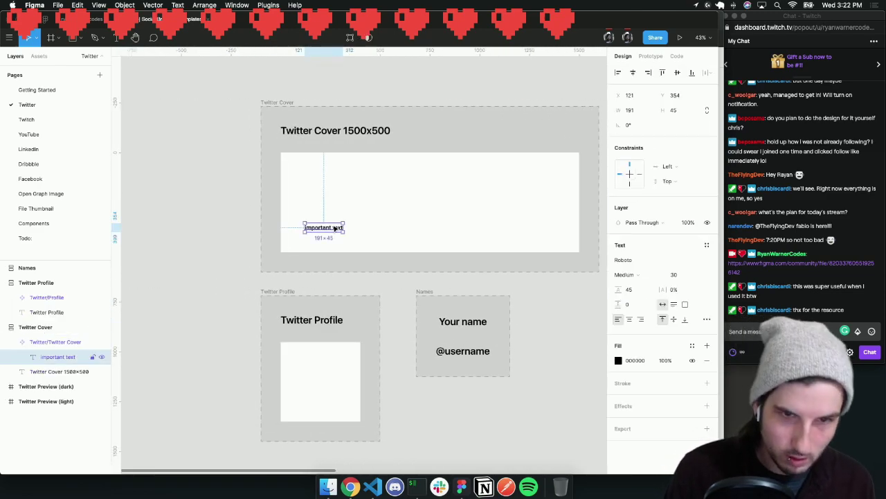
pyautogui.hscroll(10, 335, 228)
pyautogui.press('Escape')
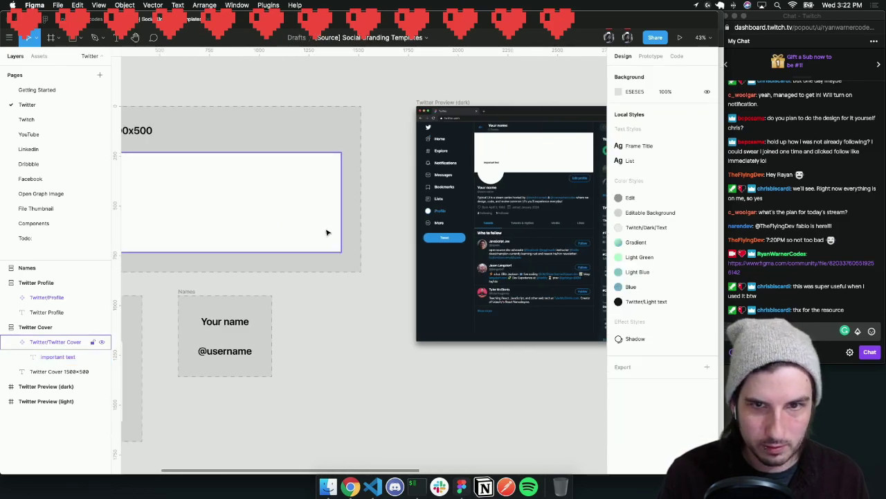
pyautogui.press('super+z')
pyautogui.hscroll(5, 327, 233)
# Move the Profile Picture layer above Twitter/Twitter Cover so the avatar overlaps the cover
pyautogui.press('z')
pyautogui.click(460, 152)
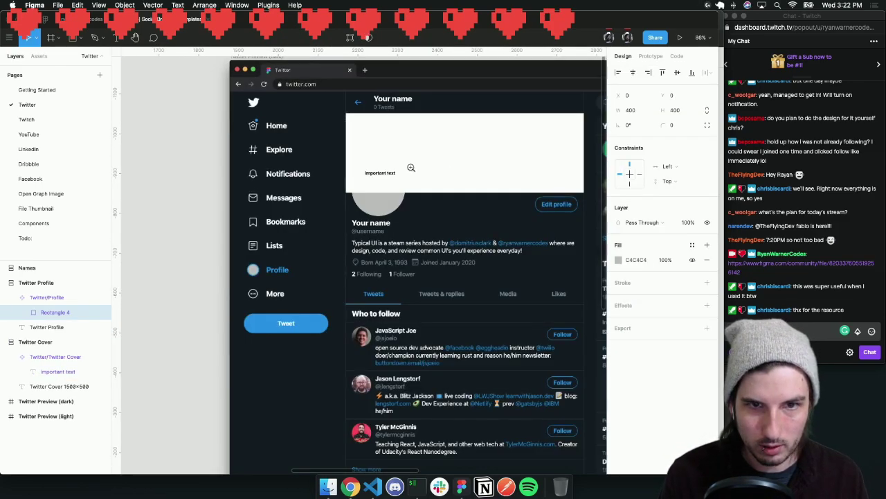
pyautogui.click(411, 168)
pyautogui.click(366, 236)
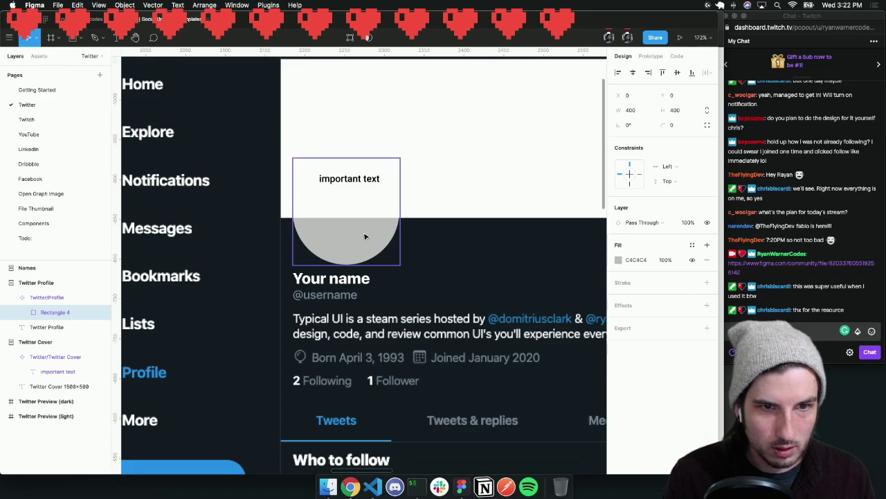
pyautogui.click(57, 378)
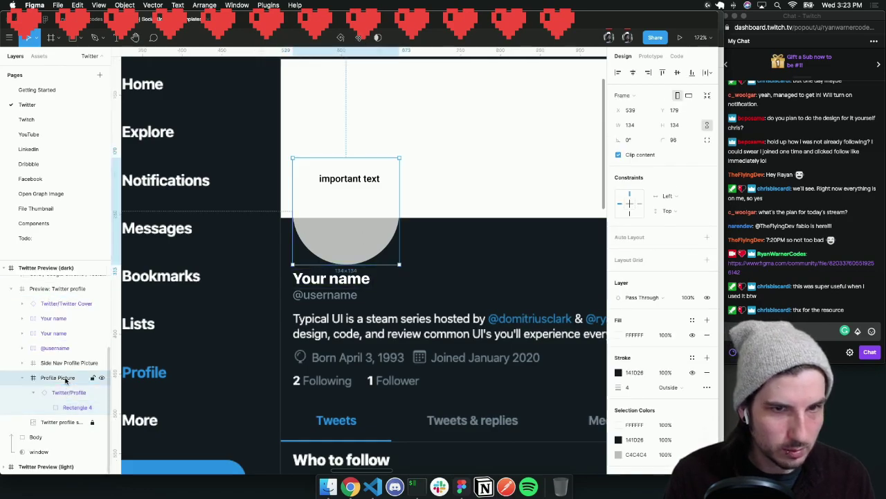
pyautogui.moveTo(65, 378); pyautogui.dragTo(66, 300)
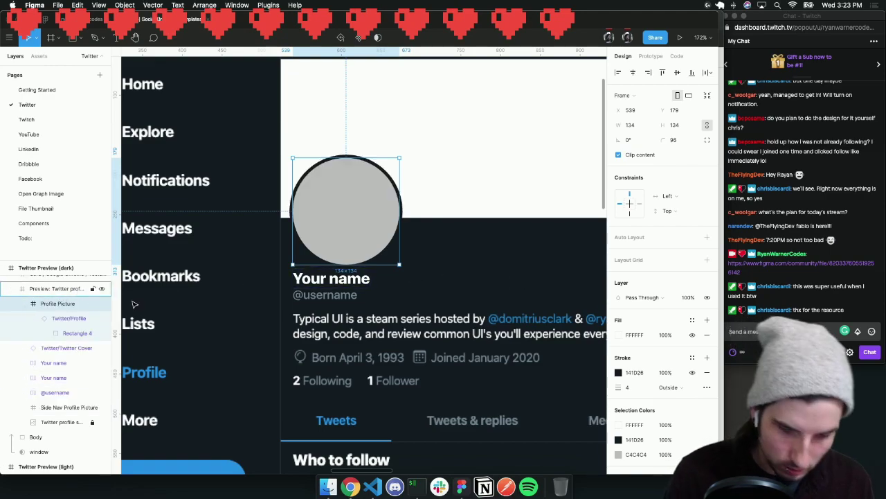
# Zoom out and delete the important text layer from the cover
pyautogui.hotkey('shift', '0')
pyautogui.press('-')
pyautogui.hscroll(-10, 133, 303)
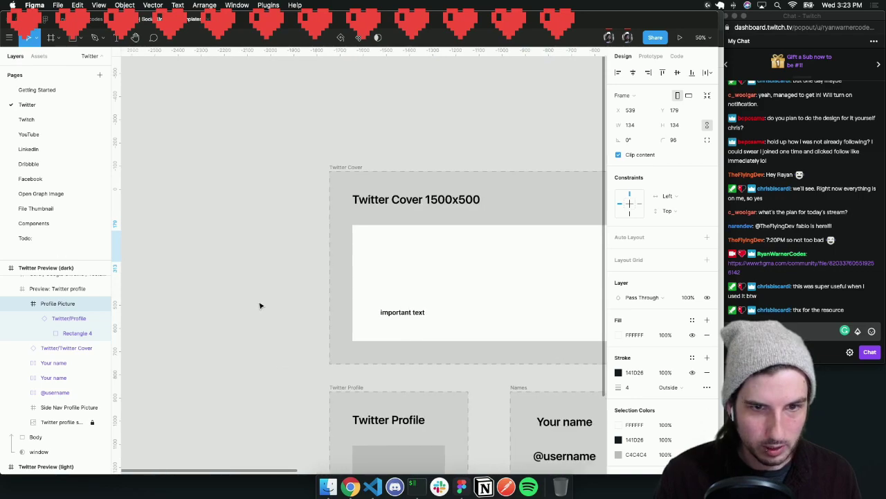
pyautogui.click(375, 316)
pyautogui.press('Delete')
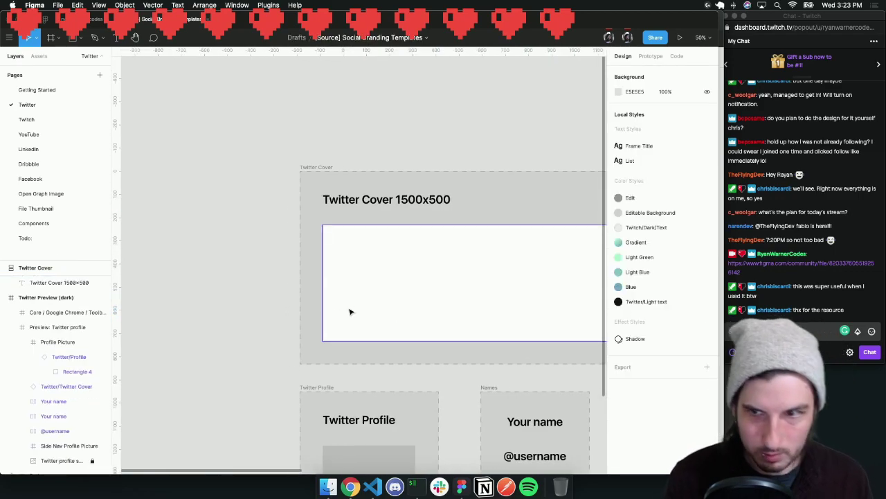
# Delete the grey Rectangle 4 from the Twitter Profile frame, leaving the preview avatar empty
pyautogui.hscroll(3, 348, 312)
pyautogui.scroll(-1, 349, 312)
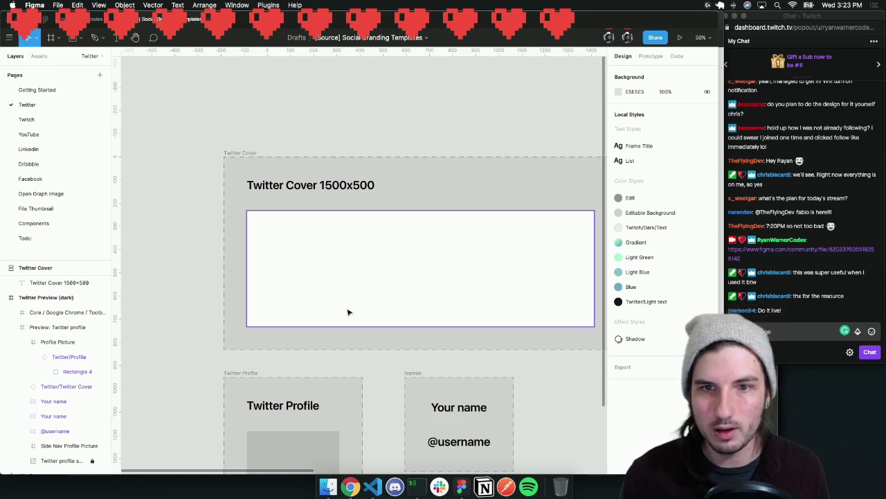
pyautogui.scroll(-3, 333, 346)
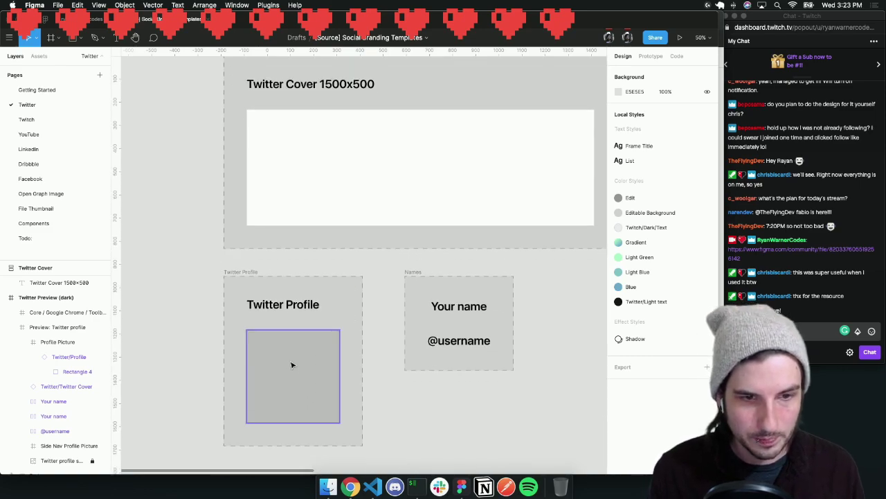
pyautogui.click(291, 364)
pyautogui.scroll(2, 31, 322)
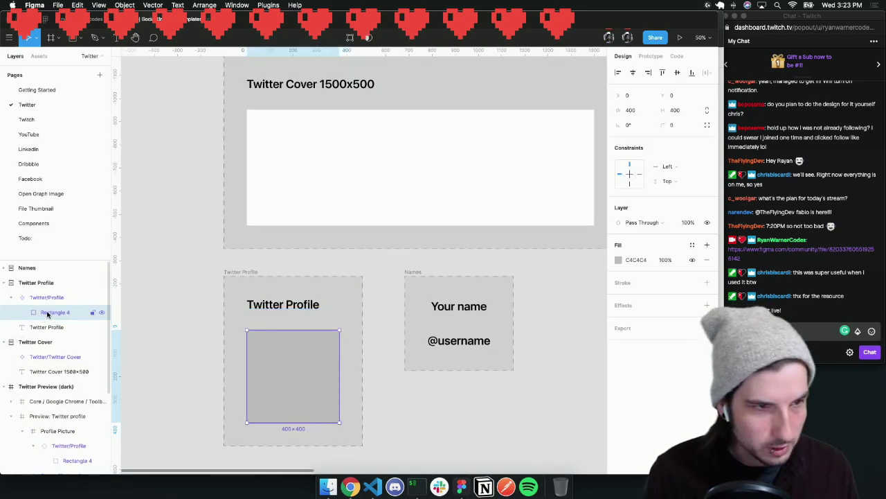
pyautogui.press('Delete')
pyautogui.hscroll(10, 187, 229)
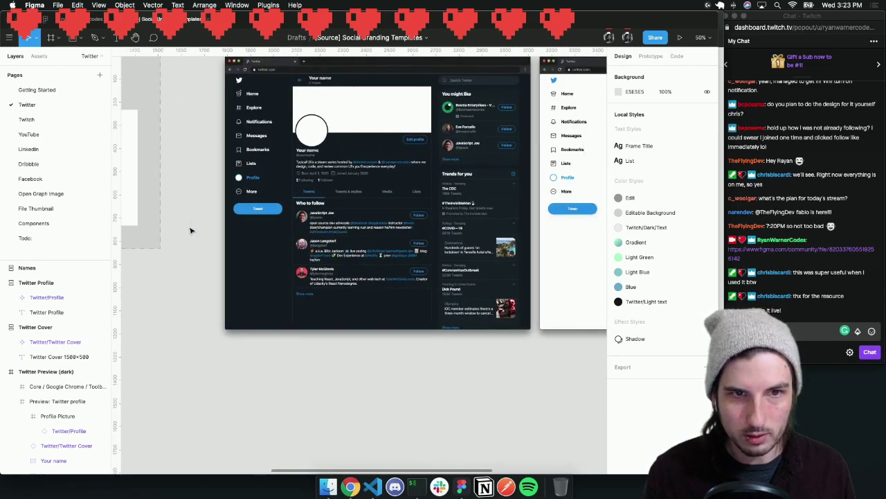
pyautogui.scroll(2, 191, 231)
pyautogui.hscroll(3, 194, 230)
pyautogui.hscroll(-4, 198, 228)
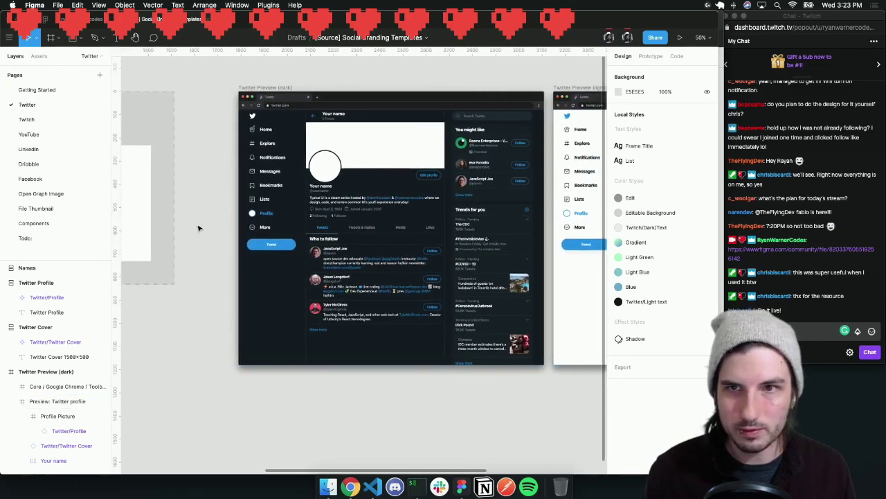
pyautogui.hscroll(-5, 199, 228)
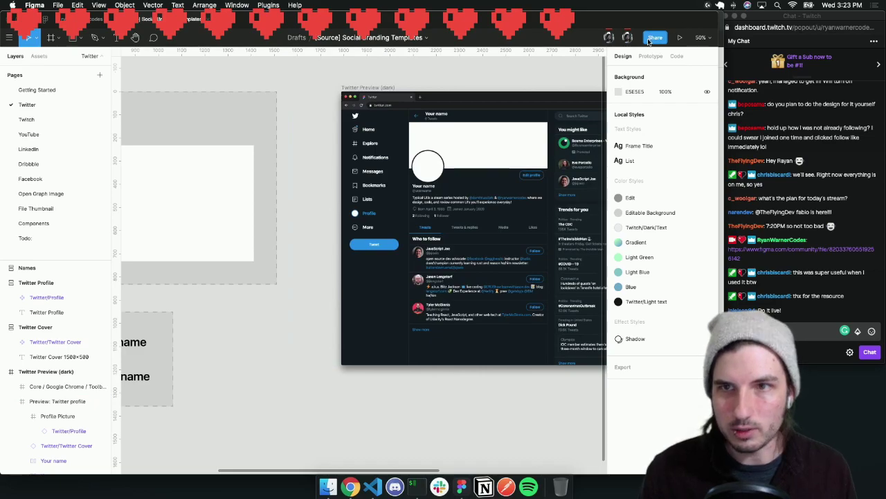
# Publish an update of Social Branding Templates to the Community and dismiss the success message
pyautogui.click(654, 38)
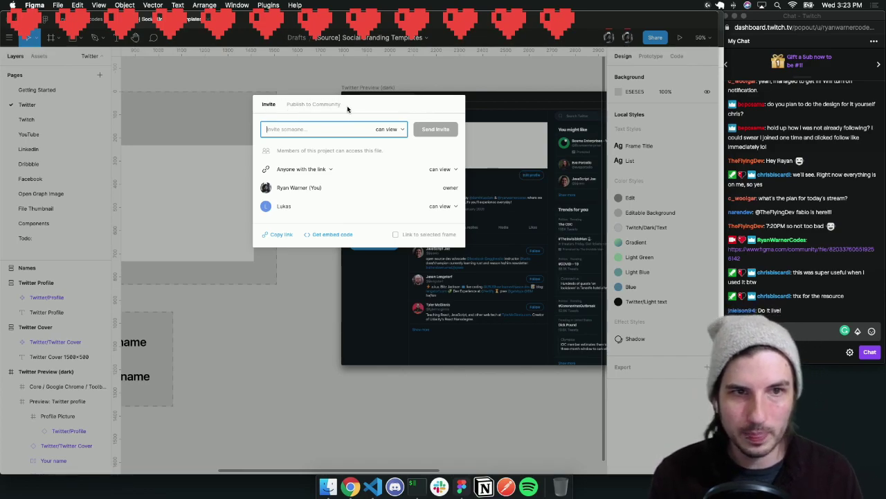
pyautogui.click(312, 104)
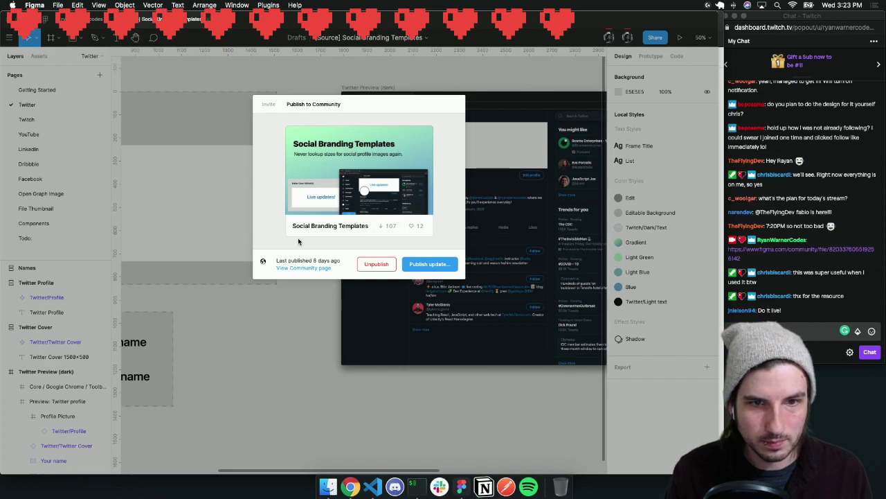
pyautogui.click(428, 264)
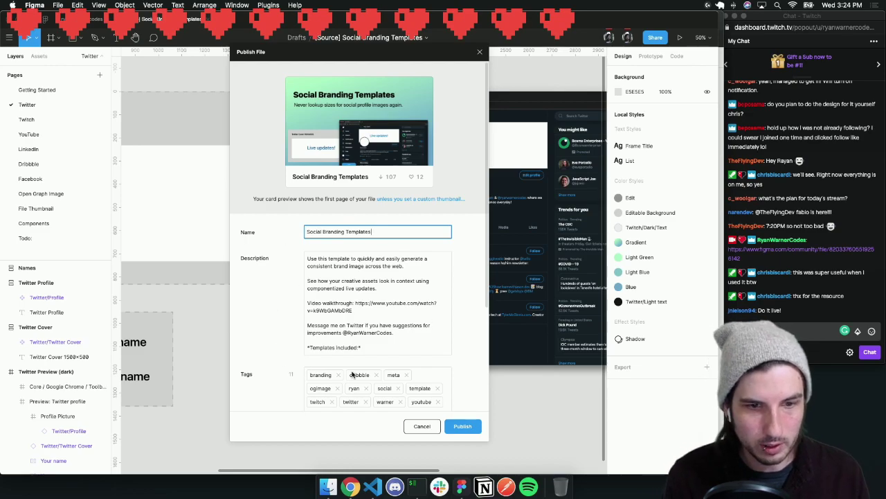
pyautogui.scroll(-5, 326, 253)
pyautogui.scroll(5, 337, 267)
pyautogui.scroll(-1, 279, 284)
pyautogui.scroll(-4, 278, 284)
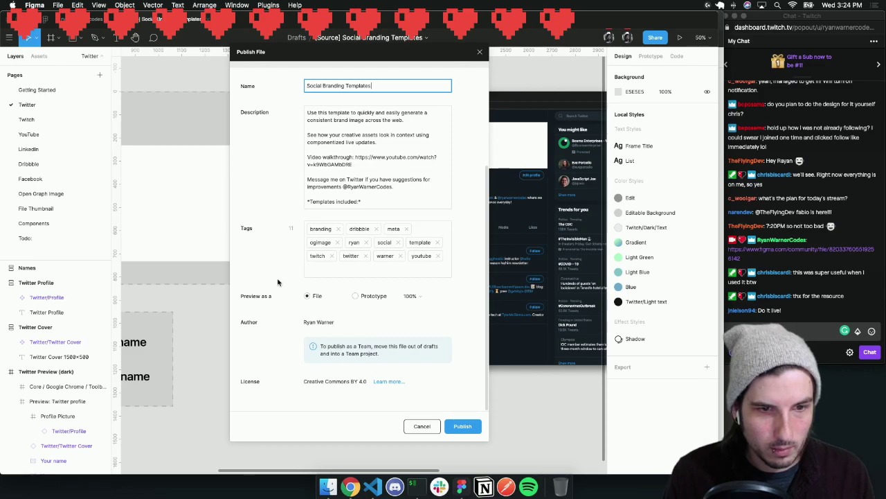
pyautogui.click(465, 426)
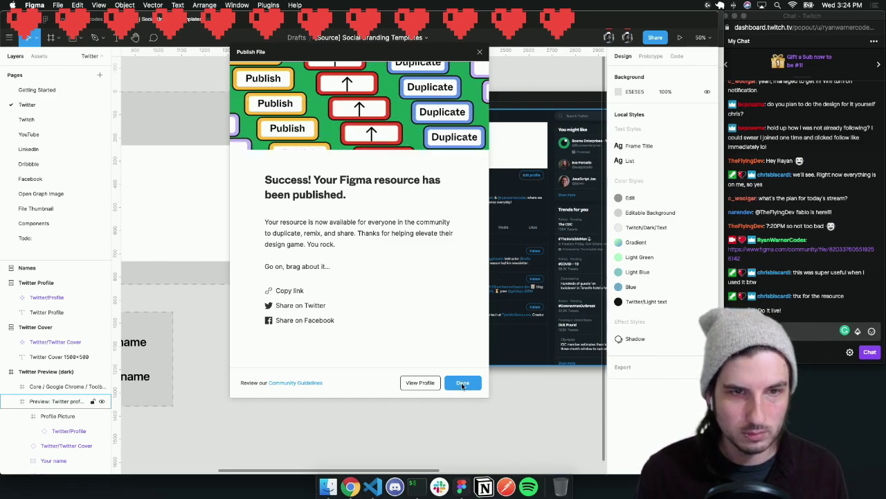
pyautogui.click(462, 382)
pyautogui.hscroll(-3, 304, 297)
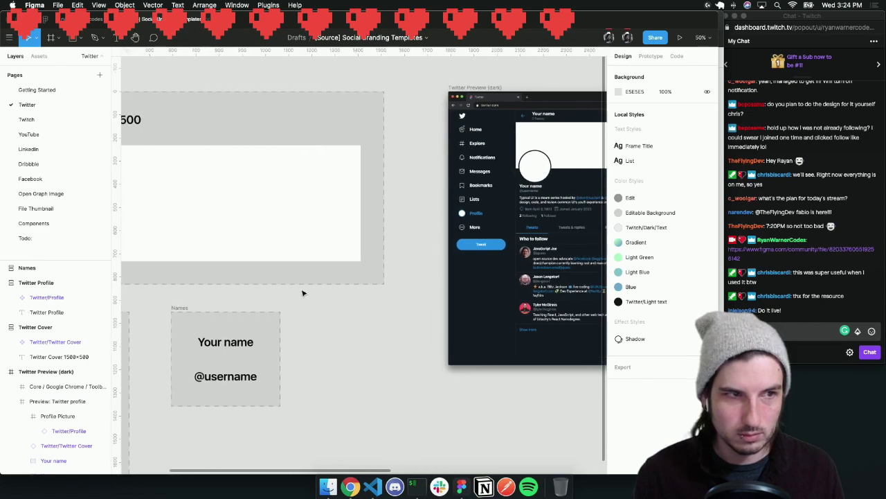
# Add a new page named 'Changelog' below the Todo: page
pyautogui.click(58, 238)
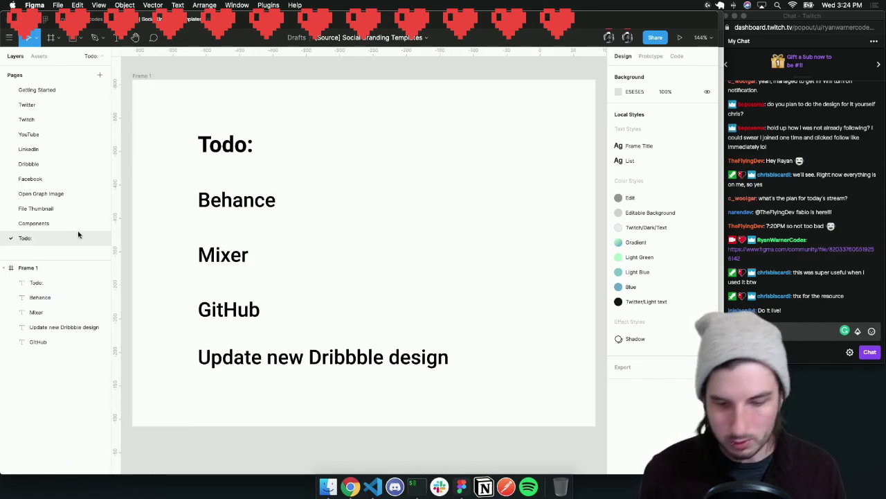
pyautogui.press('-')
pyautogui.press('-')
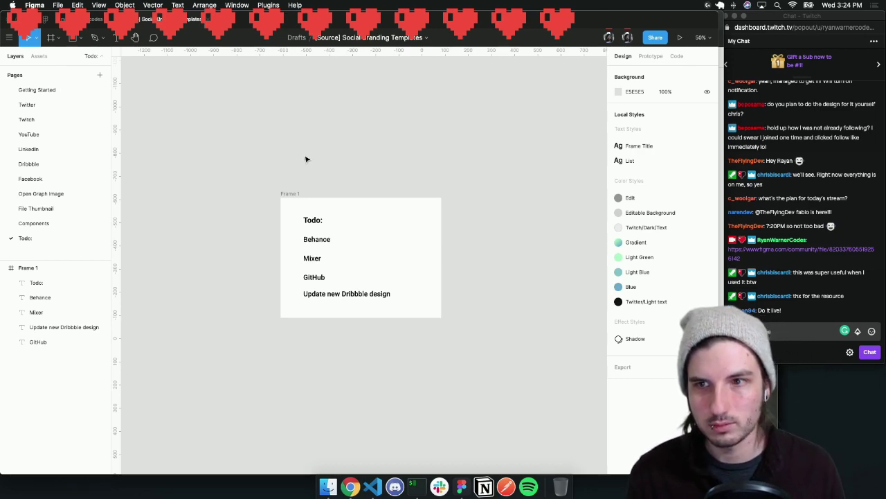
pyautogui.click(100, 74)
pyautogui.write('Chan')
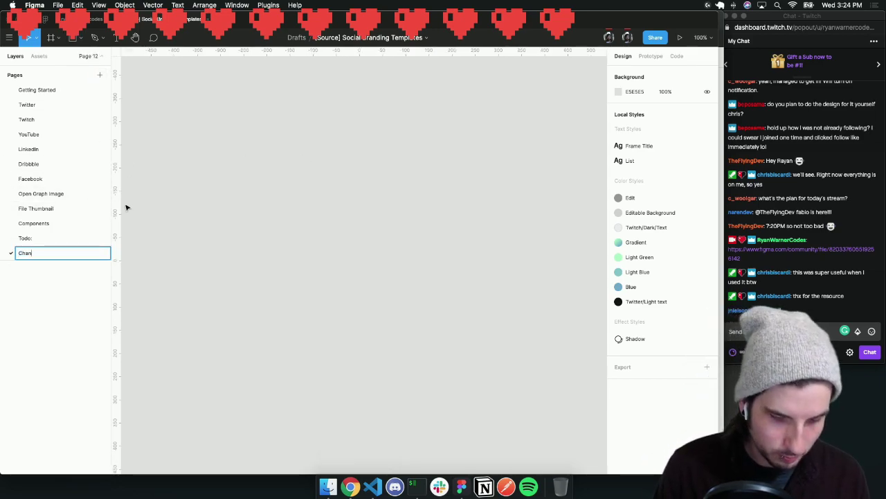
pyautogui.write('gelog')
pyautogui.press('Return')
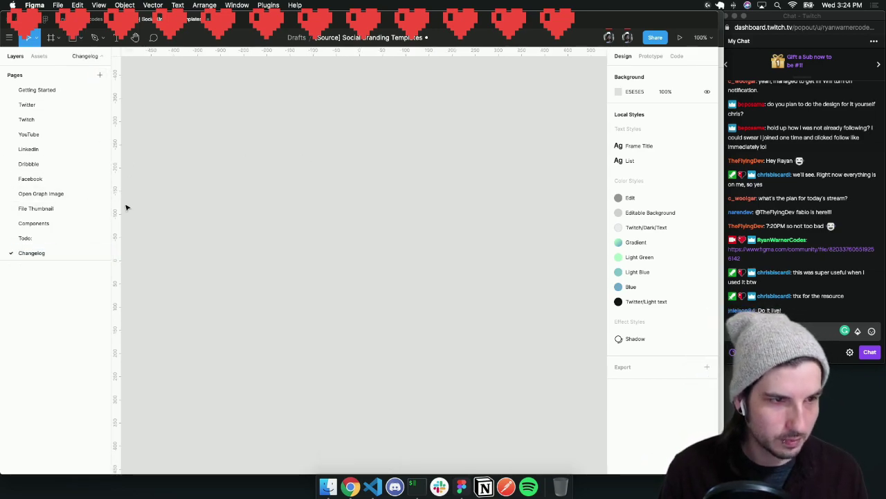
# Draw a tall frame, Frame 1, on the empty Changelog page
pyautogui.press('f')
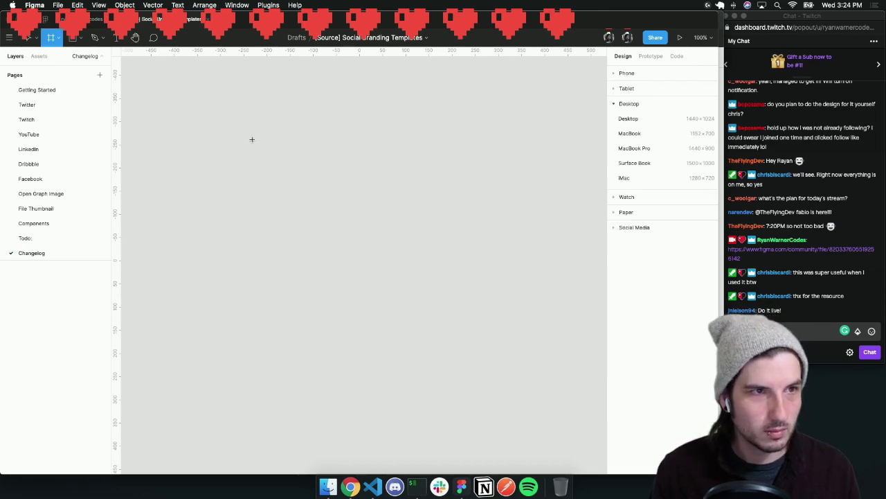
pyautogui.moveTo(257, 111); pyautogui.dragTo(422, 455)
pyautogui.scroll(-2, 325, 243)
pyautogui.hscroll(-2, 325, 243)
pyautogui.click(482, 199)
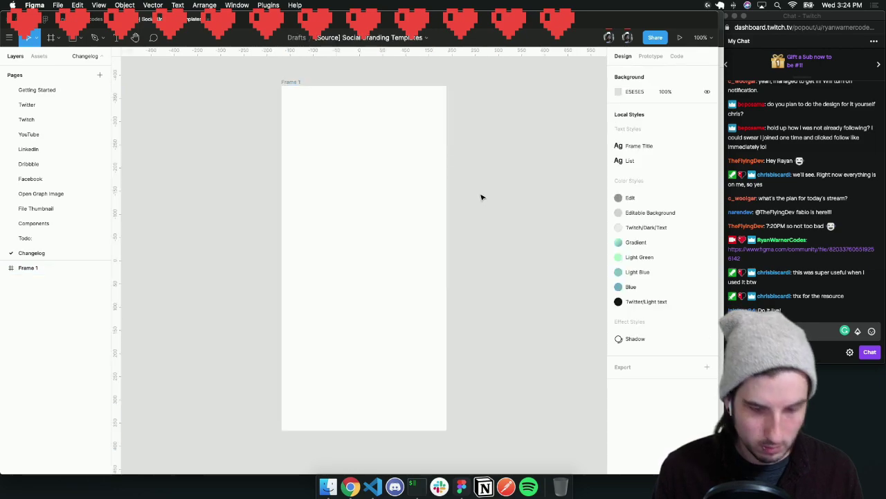
# Add a 'Changelog' title at the frame's top-left, set in SF Pro Display
pyautogui.press('t')
pyautogui.click(300, 105)
pyautogui.write('Changelog')
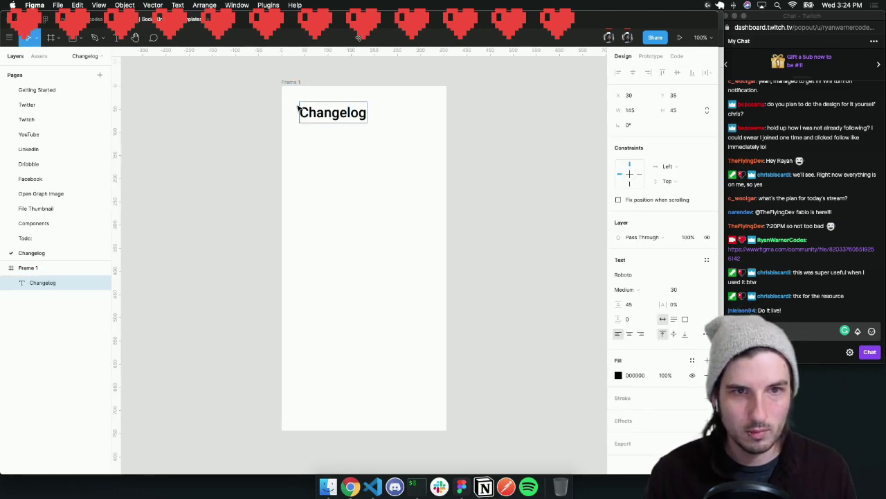
pyautogui.press('Escape')
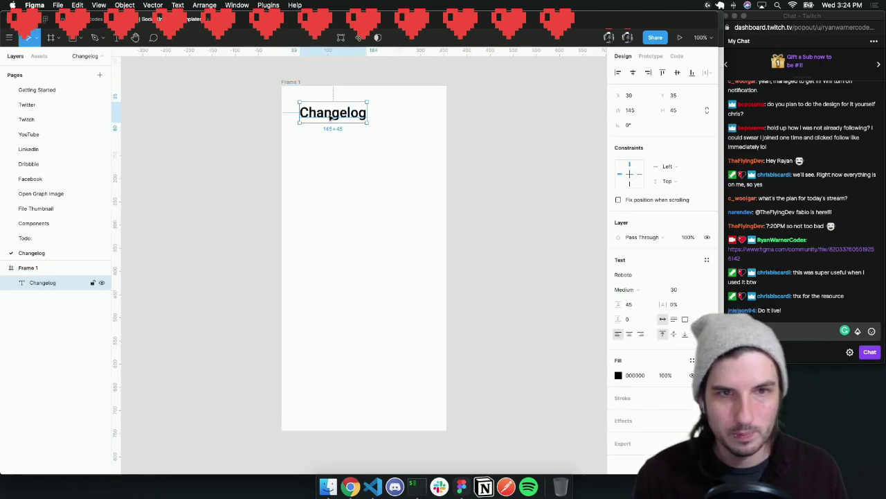
pyautogui.moveTo(336, 120); pyautogui.dragTo(332, 113)
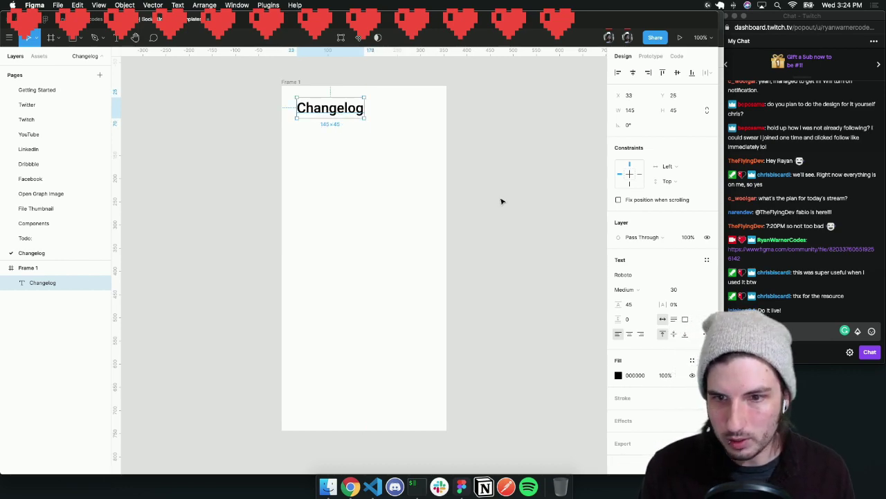
pyautogui.click(641, 275)
pyautogui.write('Sf')
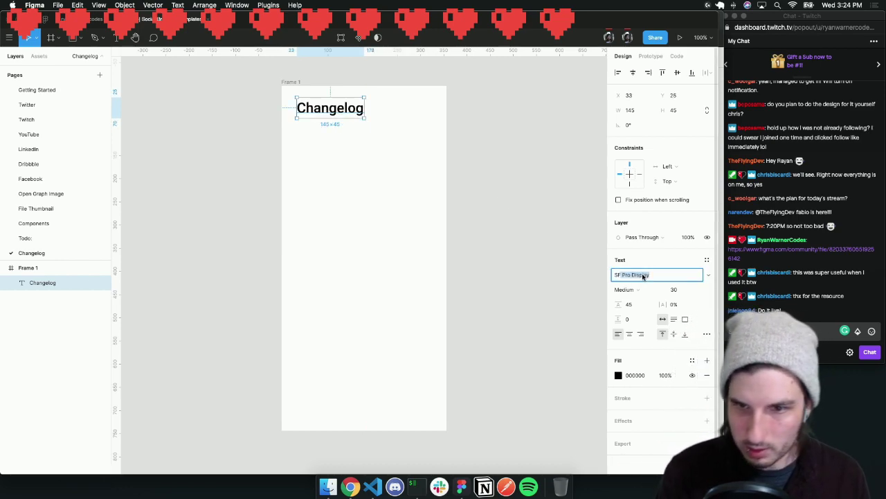
pyautogui.press('Return')
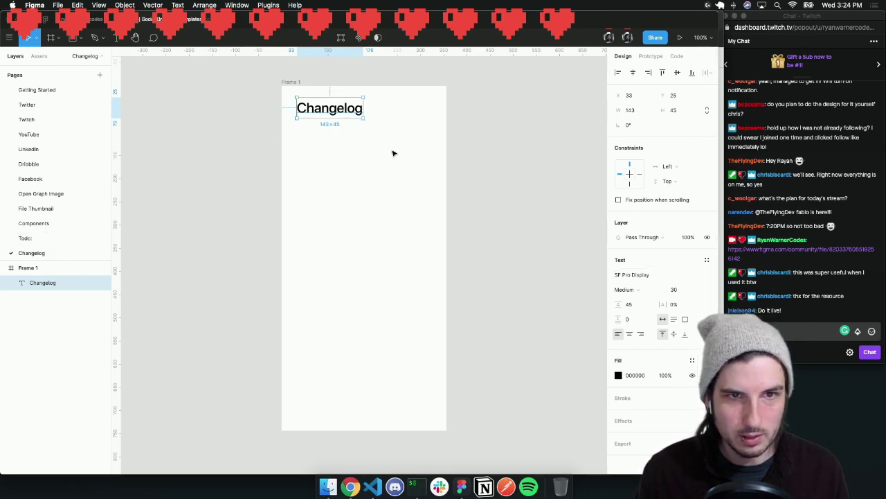
pyautogui.click(361, 144)
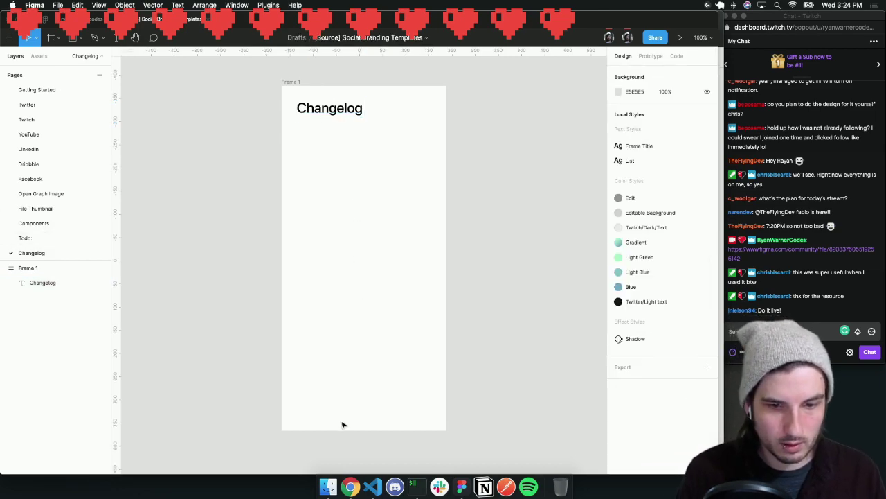
pyautogui.click(350, 487)
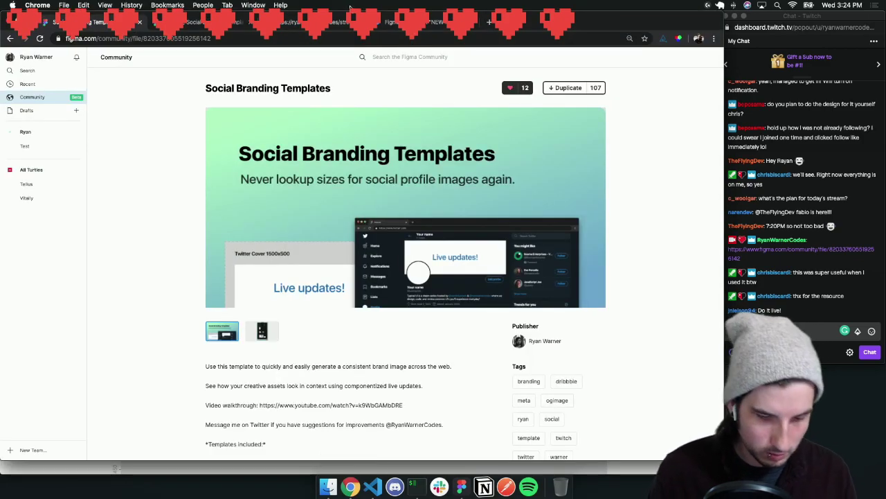
# Visit changelog.com in a new tab, then run a Google search for 'changelog'
pyautogui.press('super+t')
pyautogui.write('chan')
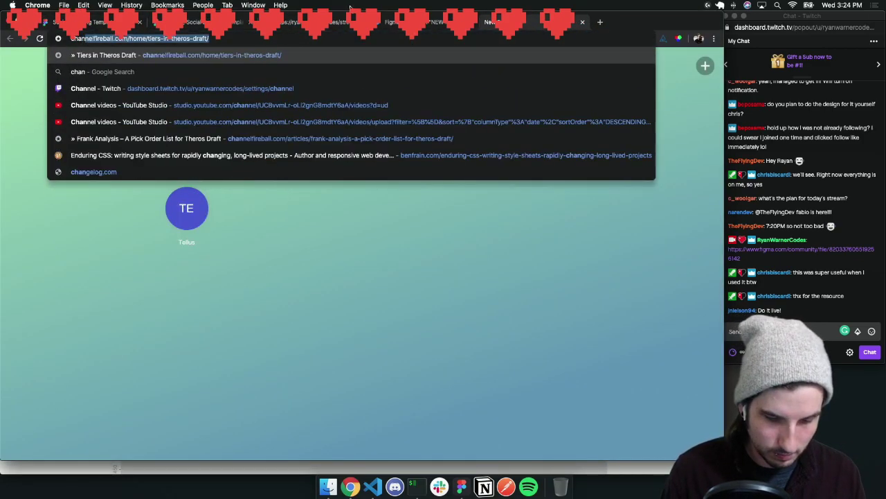
pyautogui.write('gelog')
pyautogui.press('Return')
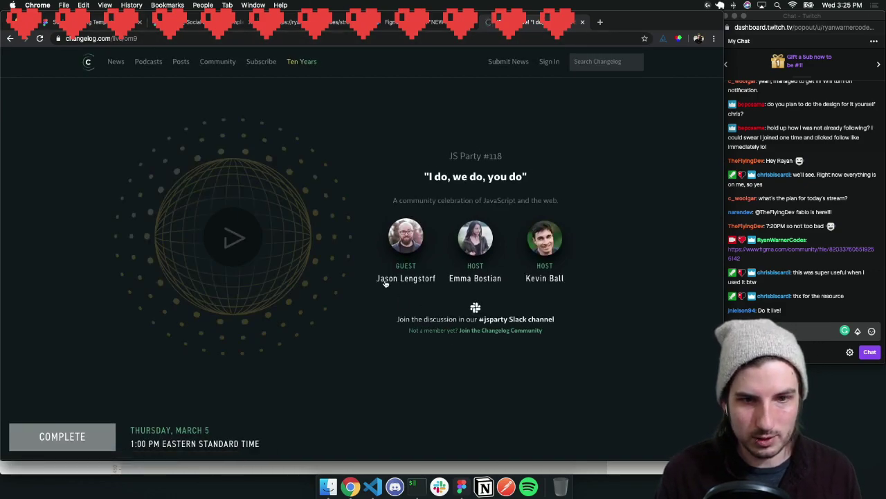
pyautogui.click(117, 40)
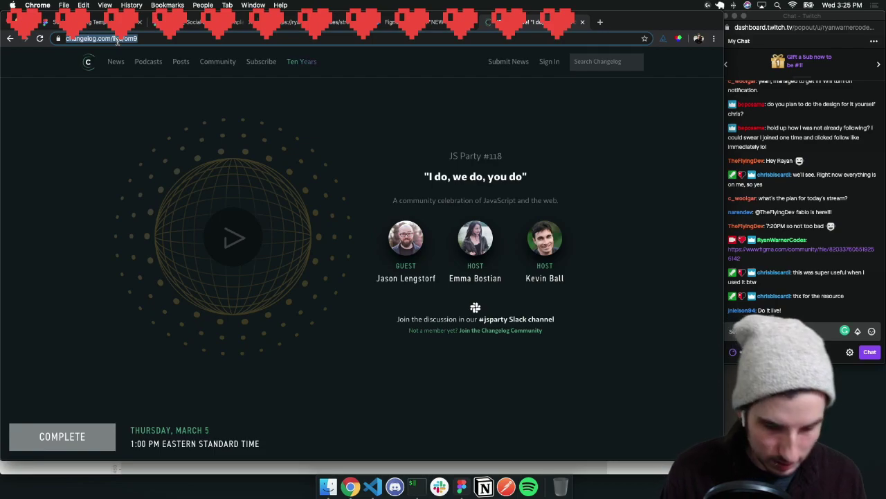
pyautogui.write('changelog')
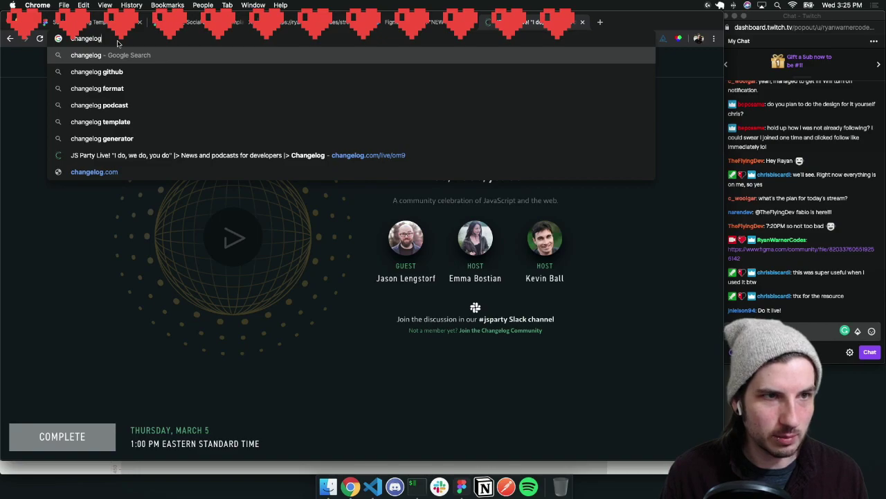
pyautogui.press('Return')
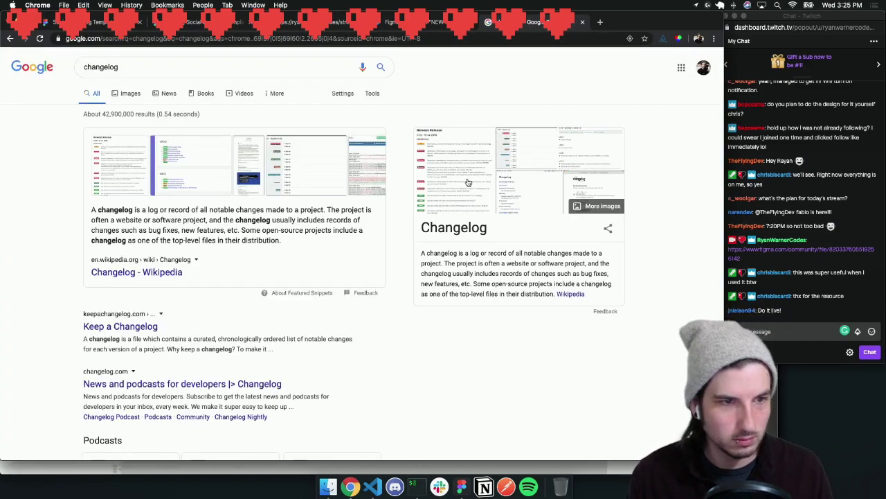
# Open the Wikipedia, Keep a Changelog and GitHub results in new tabs, then check image results
pyautogui.keyDown('super'); pyautogui.click(174, 272); pyautogui.keyUp('super')
pyautogui.scroll(-1, 163, 291)
pyautogui.keyDown('super'); pyautogui.click(141, 291); pyautogui.keyUp('super')
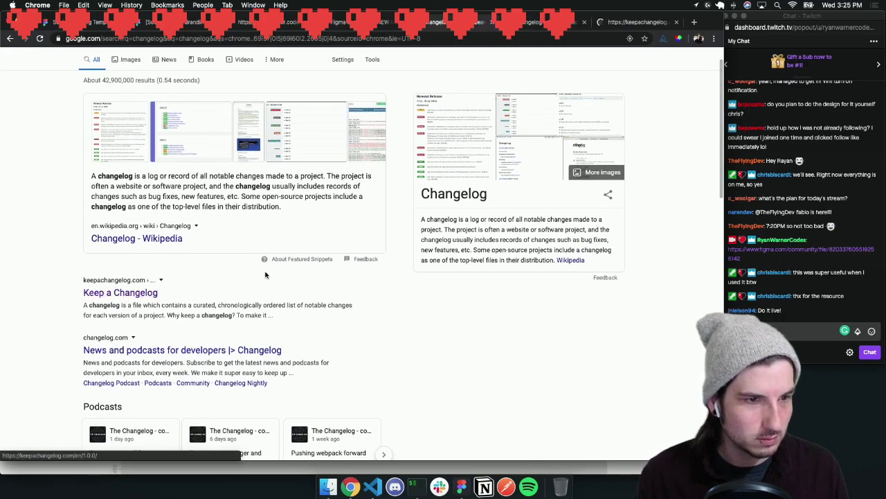
pyautogui.scroll(-1, 265, 275)
pyautogui.scroll(-3, 188, 285)
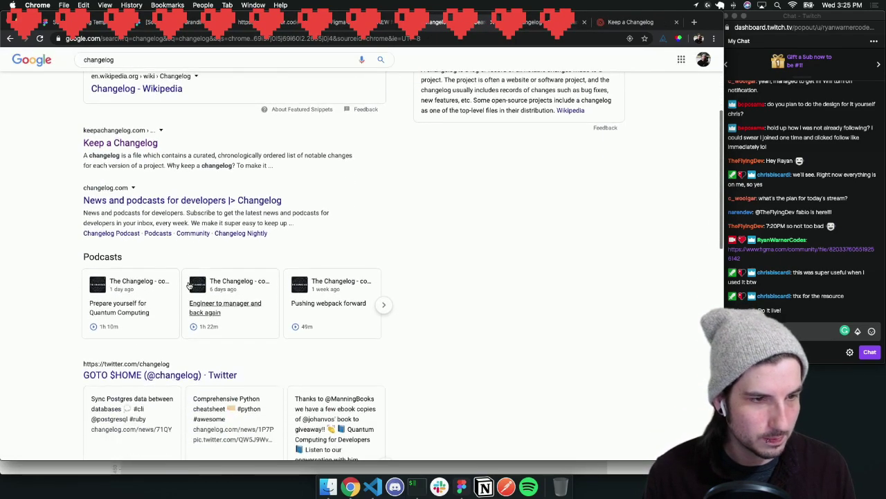
pyautogui.scroll(-8, 233, 219)
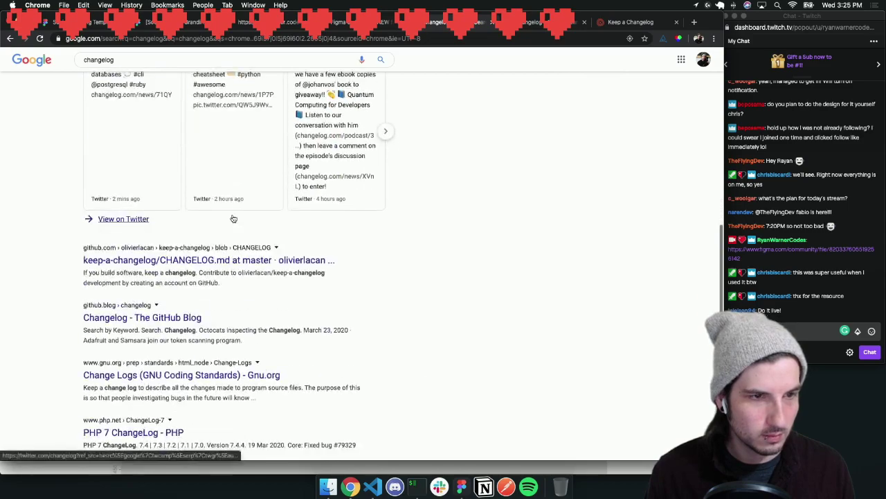
pyautogui.keyDown('super'); pyautogui.click(181, 258); pyautogui.keyUp('super')
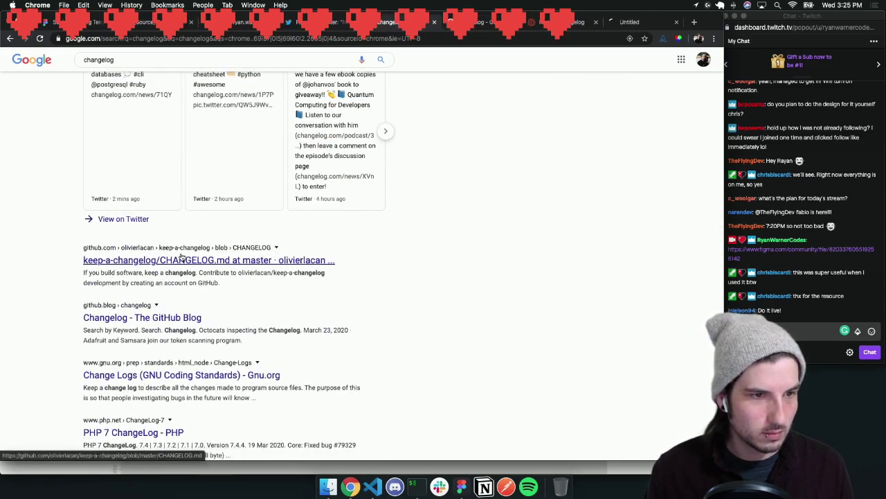
pyautogui.scroll(-2, 181, 258)
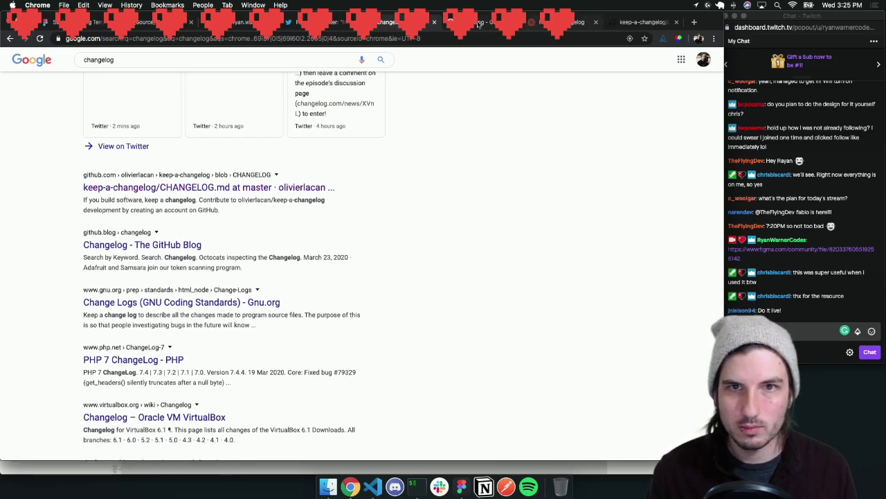
pyautogui.click(478, 25)
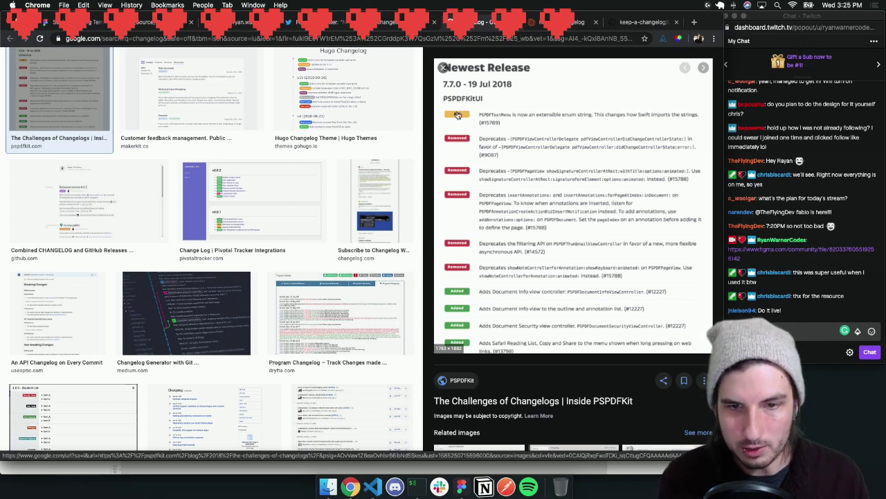
pyautogui.click(597, 23)
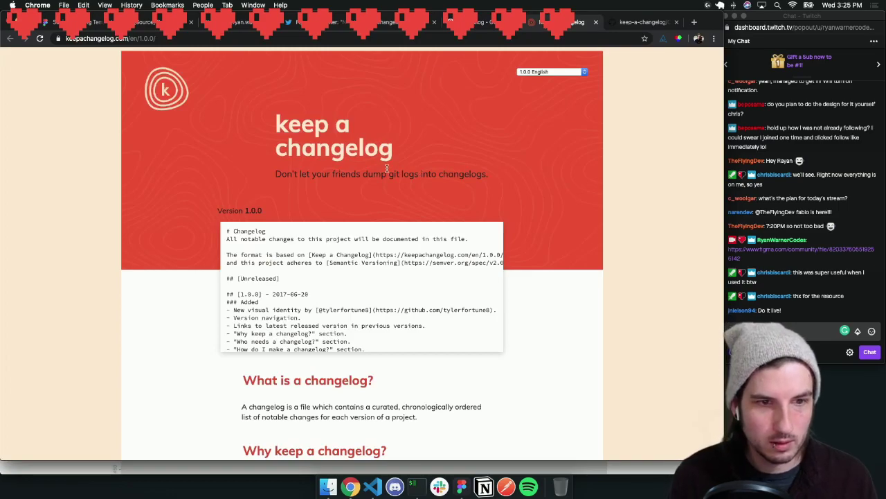
# Read through the sample changelog, highlighting the '[1.0.0] - 2017-06-20' version line
pyautogui.scroll(-3, 265, 234)
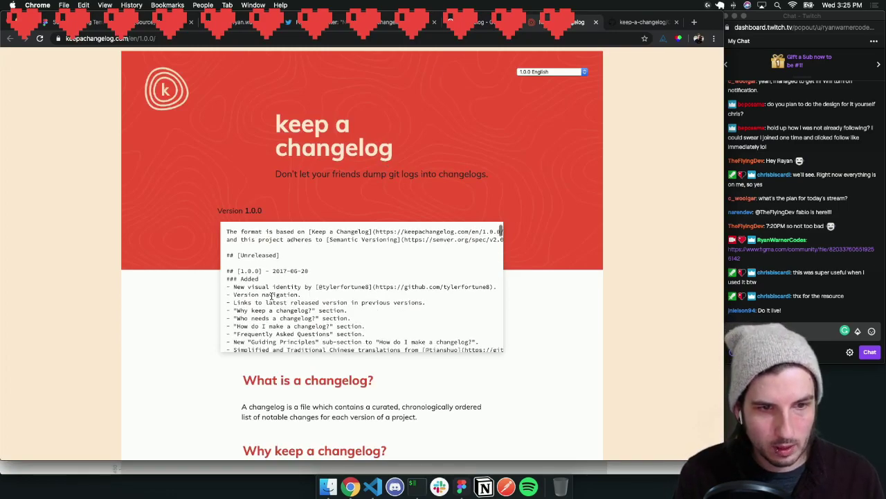
pyautogui.scroll(-3, 271, 296)
pyautogui.scroll(3, 271, 297)
pyautogui.moveTo(309, 282); pyautogui.dragTo(237, 281)
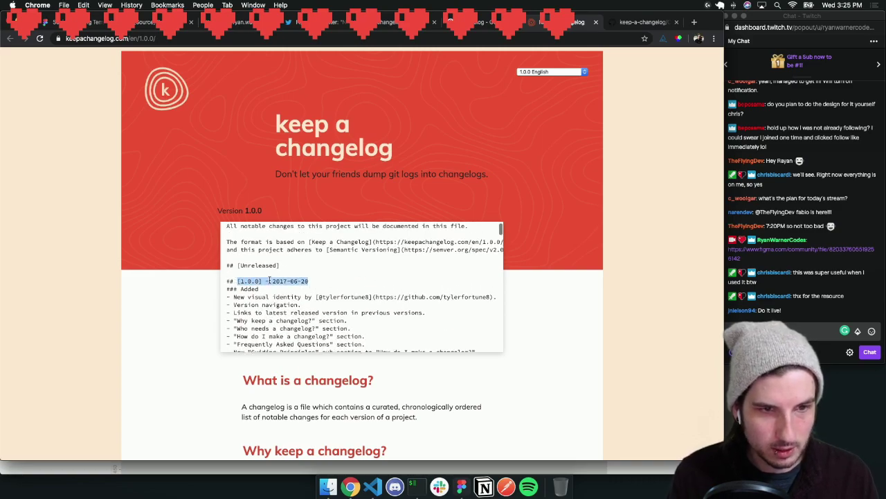
pyautogui.click(272, 293)
pyautogui.scroll(-5, 262, 293)
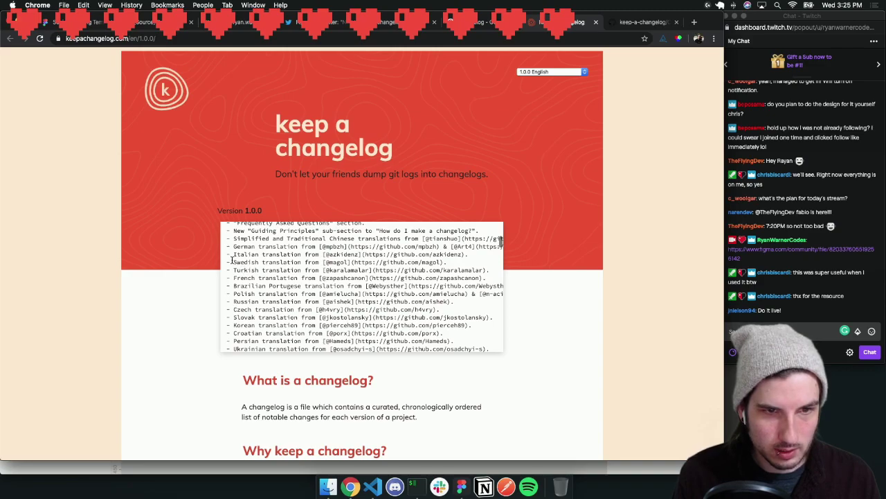
pyautogui.moveTo(230, 260); pyautogui.dragTo(366, 260)
pyautogui.scroll(-4, 353, 281)
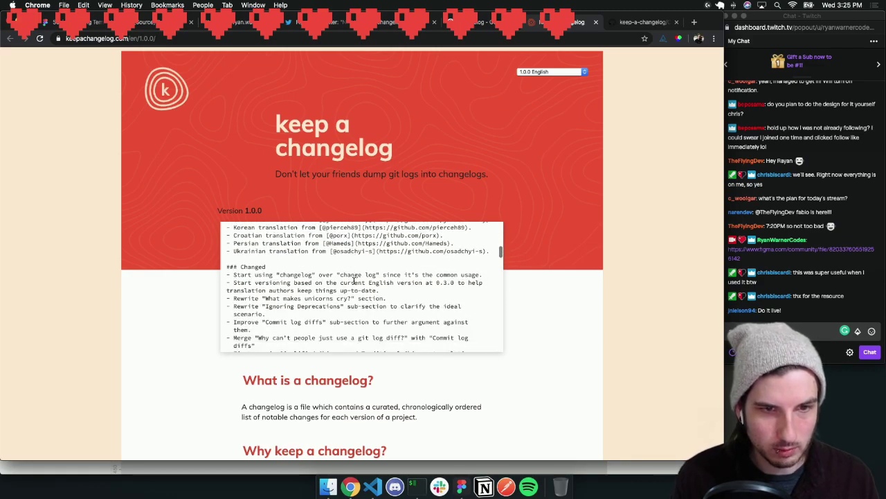
pyautogui.scroll(10, 353, 279)
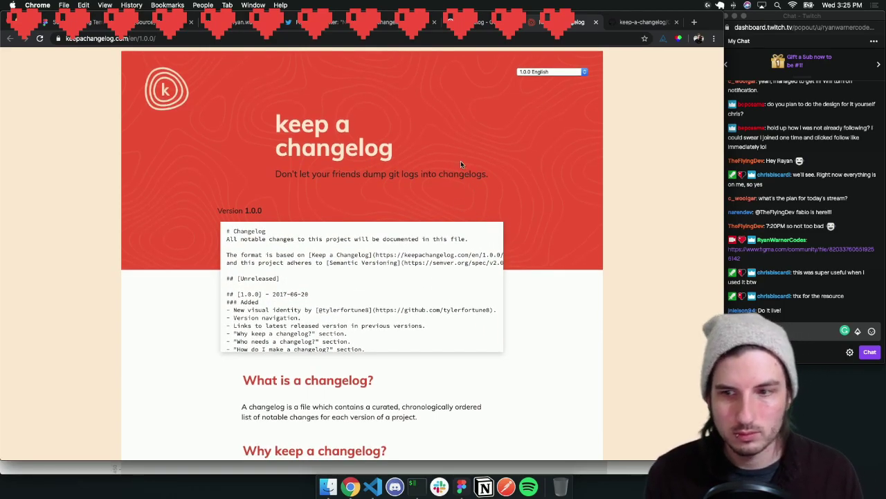
# Check today's date, then add a text layer reading 'Mar 25, 2020' below the Changelog title
pyautogui.click(460, 487)
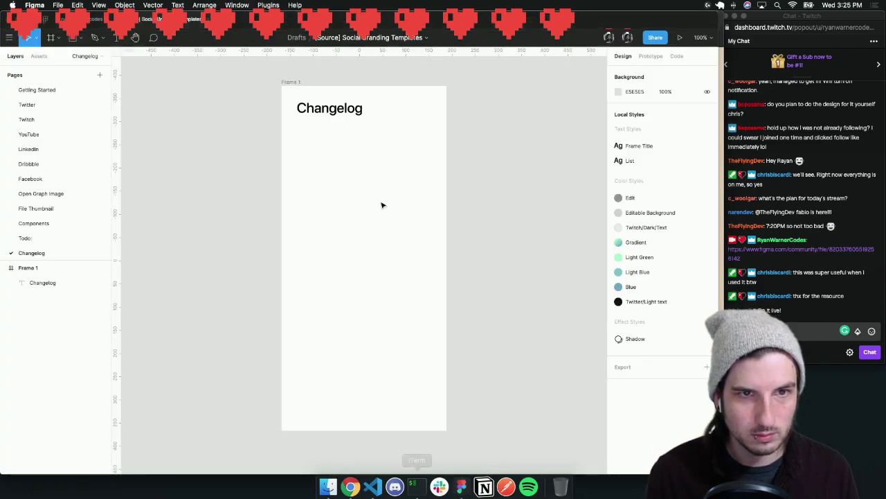
pyautogui.press('t')
pyautogui.click(299, 133)
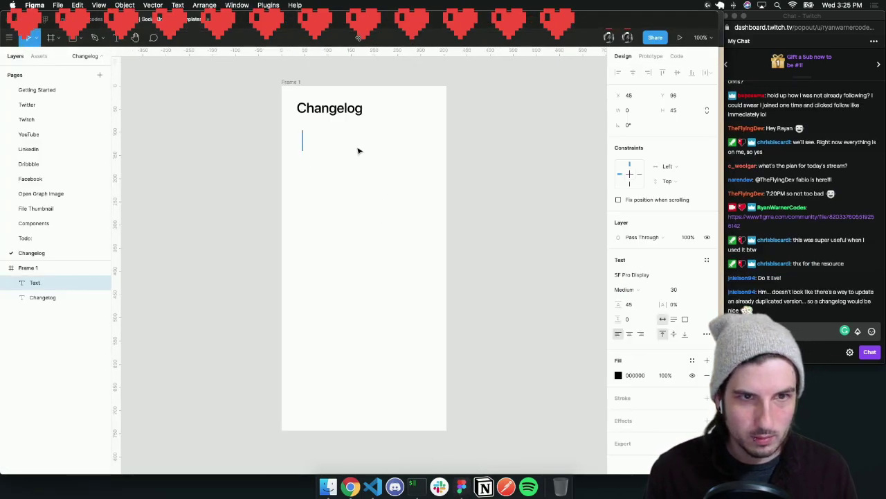
pyautogui.click(845, 5)
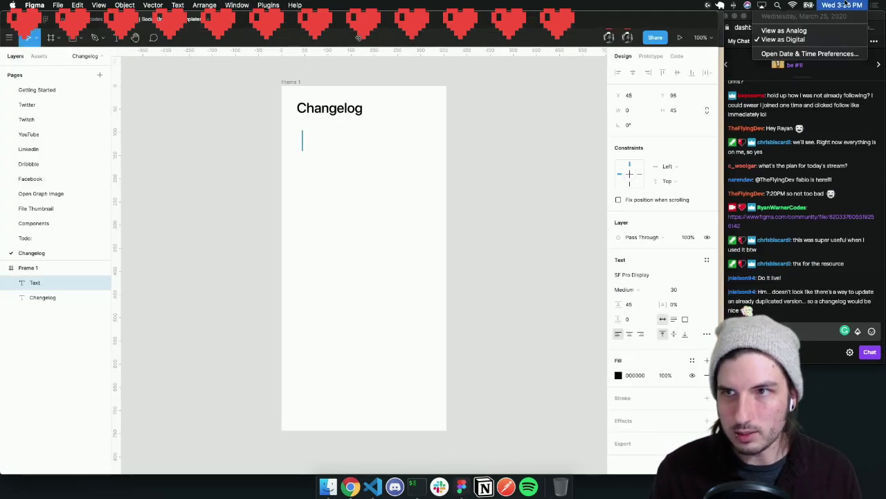
pyautogui.click(307, 144)
pyautogui.click(306, 142)
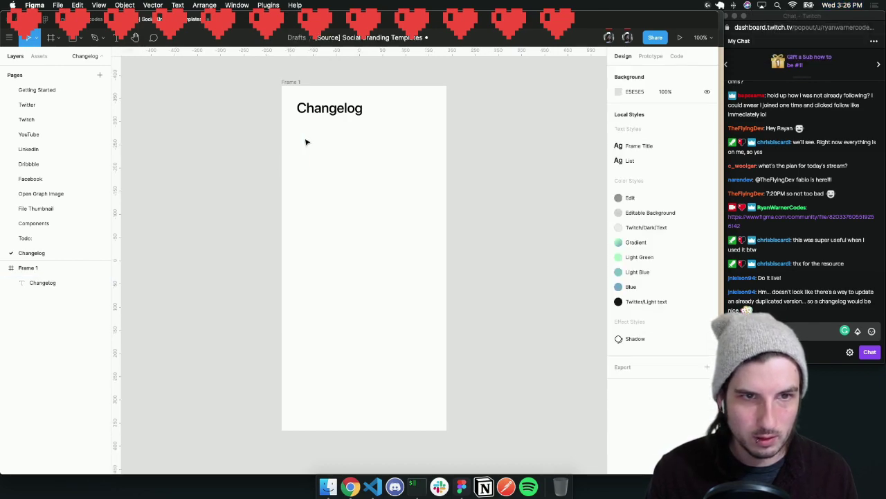
pyautogui.press('t')
pyautogui.click(299, 145)
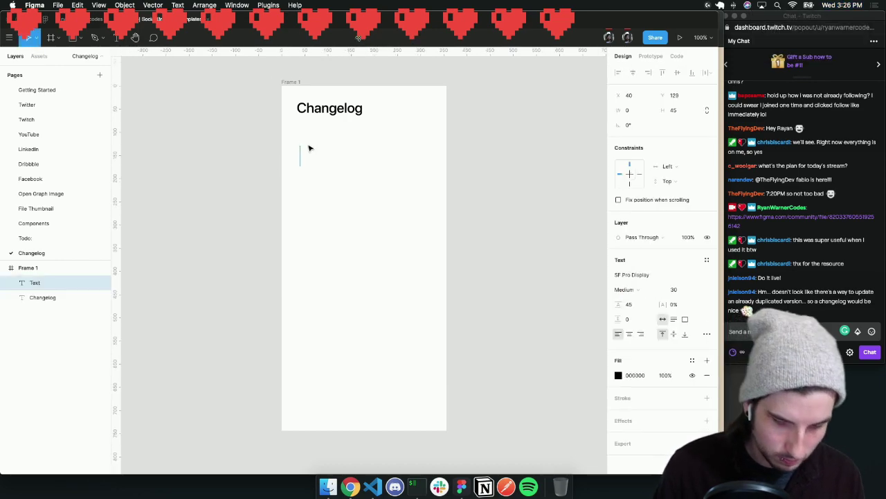
pyautogui.write('Mar 25, 2020')
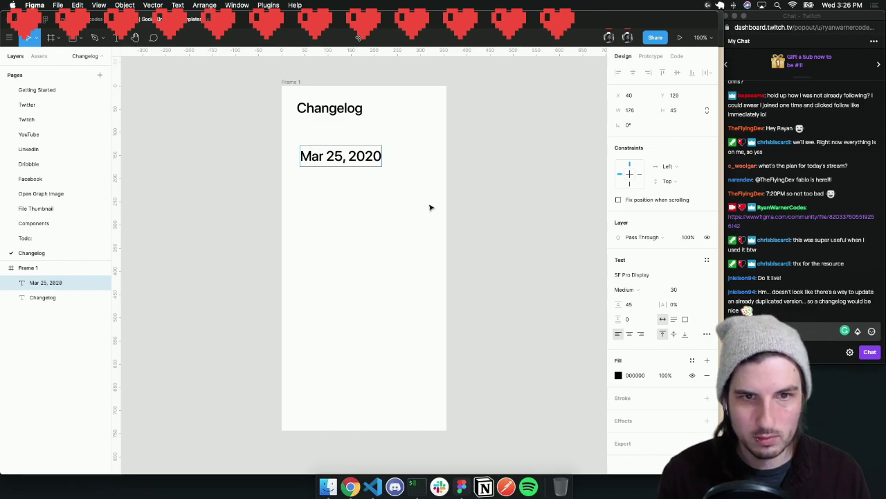
pyautogui.press('Escape')
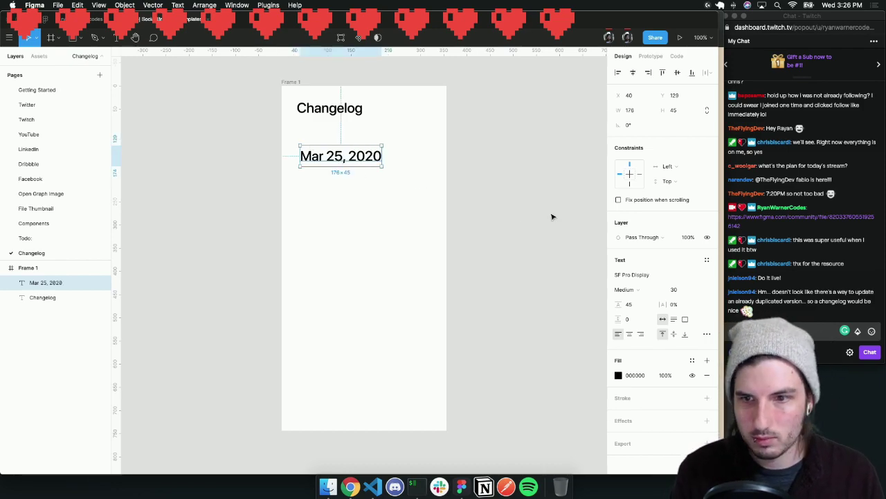
# Make the date text Bold at font size 20
pyautogui.click(639, 291)
pyautogui.click(644, 311)
pyautogui.click(679, 290)
pyautogui.write('20')
pyautogui.press('Return')
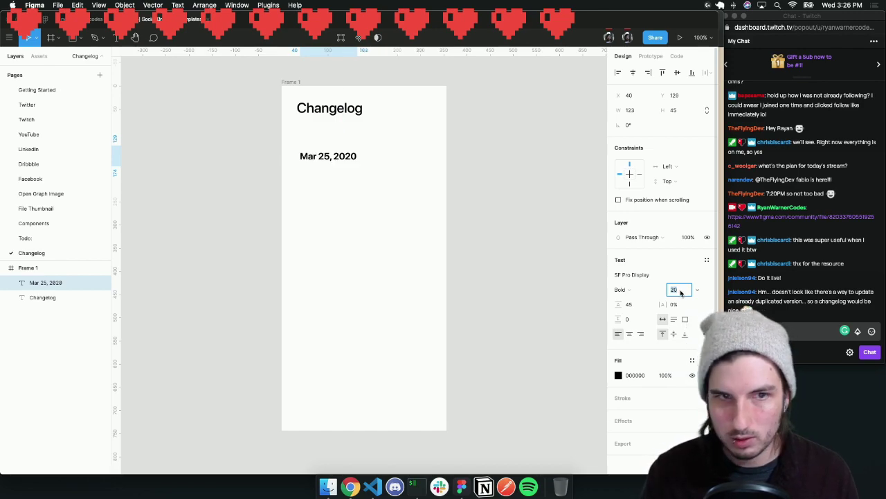
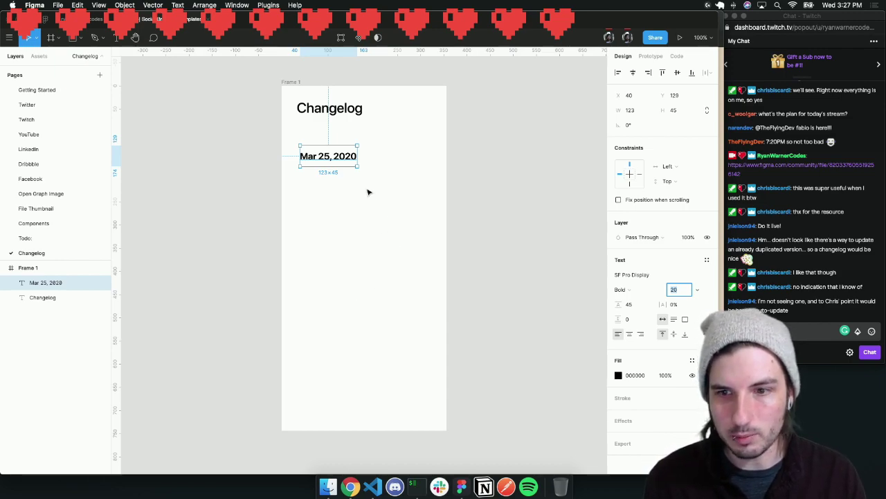
# Set the date's line height to Auto and move it up under the Changelog title
pyautogui.click(635, 304)
pyautogui.press('BackSpace')
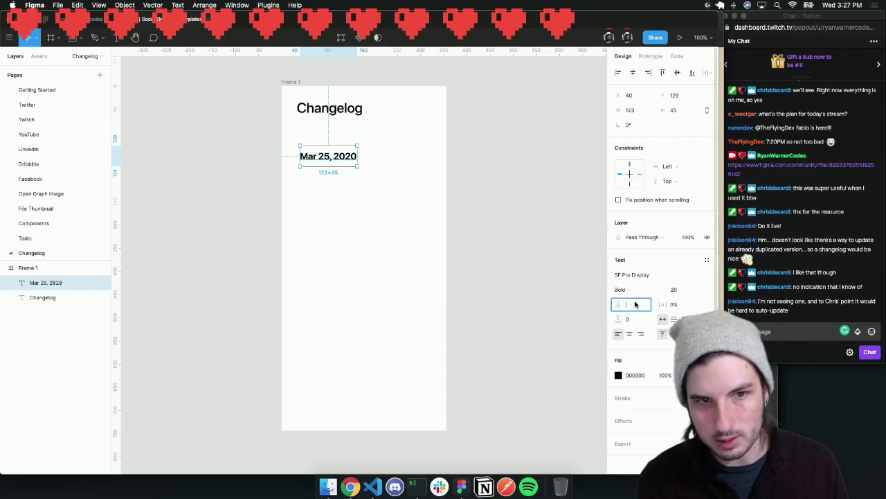
pyautogui.press('Return')
pyautogui.click(342, 172)
pyautogui.moveTo(344, 163); pyautogui.dragTo(337, 143)
# Shrink the date to 12 px and nudge it snugly beneath the Changelog heading
pyautogui.click(682, 291)
pyautogui.write('12')
pyautogui.press('Return')
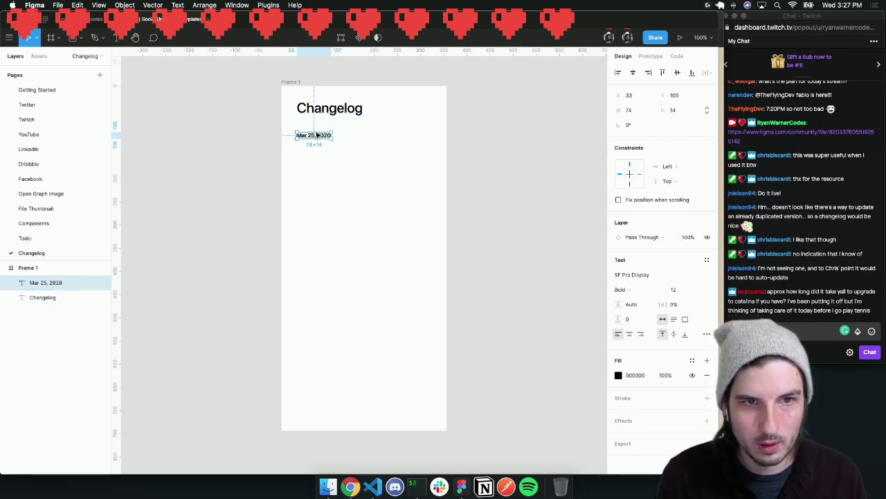
pyautogui.moveTo(317, 137); pyautogui.dragTo(317, 131)
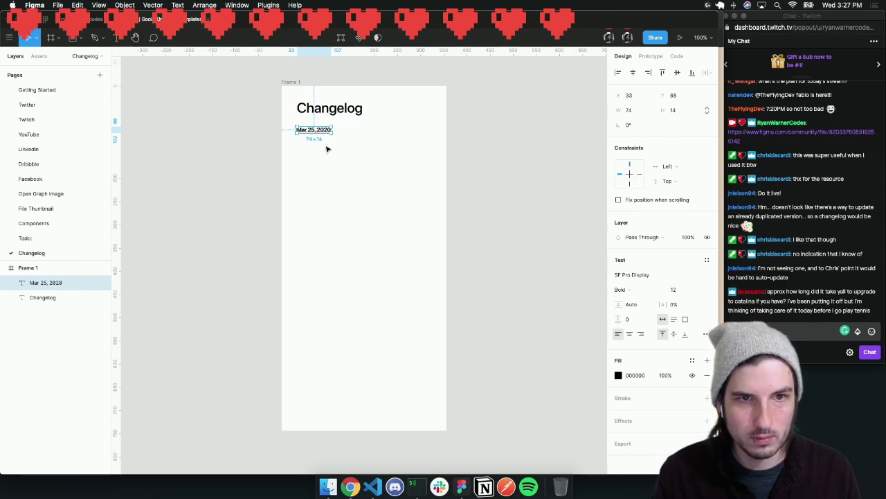
pyautogui.click(328, 149)
# Add a text line 'Update to the new Dribbble design' aligned just under the date
pyautogui.press('t')
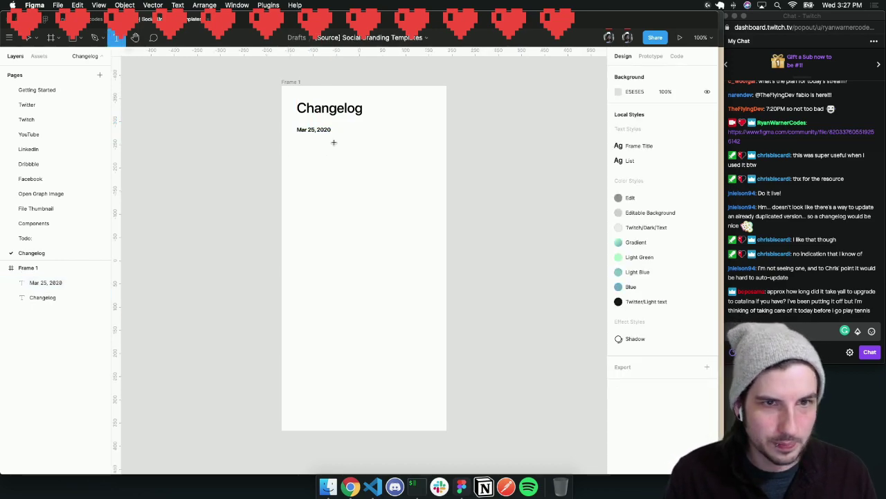
pyautogui.click(300, 140)
pyautogui.write('Dribbble')
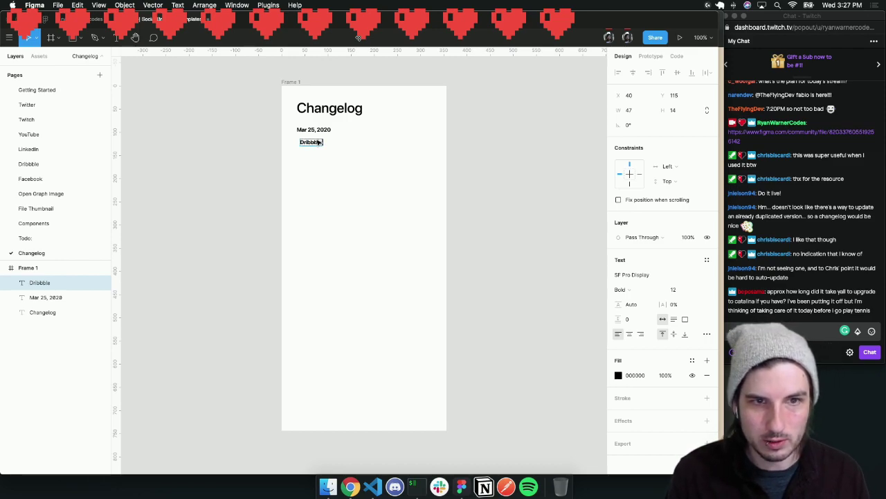
pyautogui.press('BackSpace')
pyautogui.write('Up')
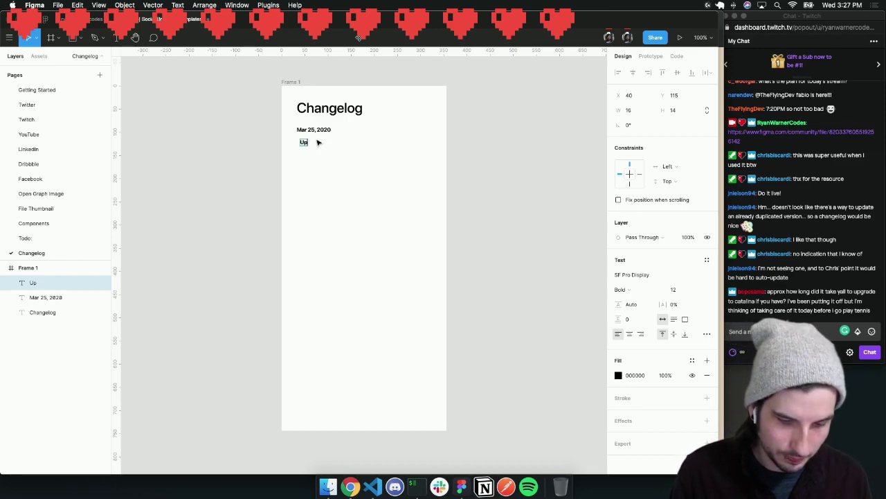
pyautogui.write('date to the ne')
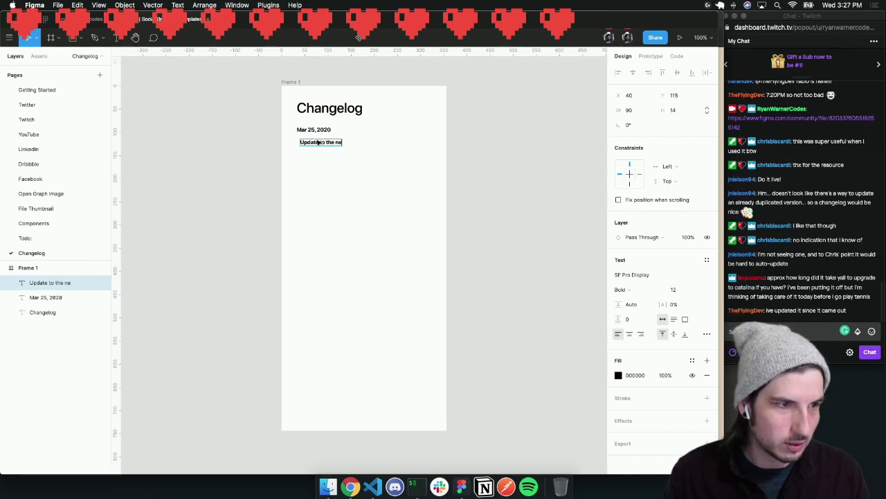
pyautogui.write('w Dribbble designs')
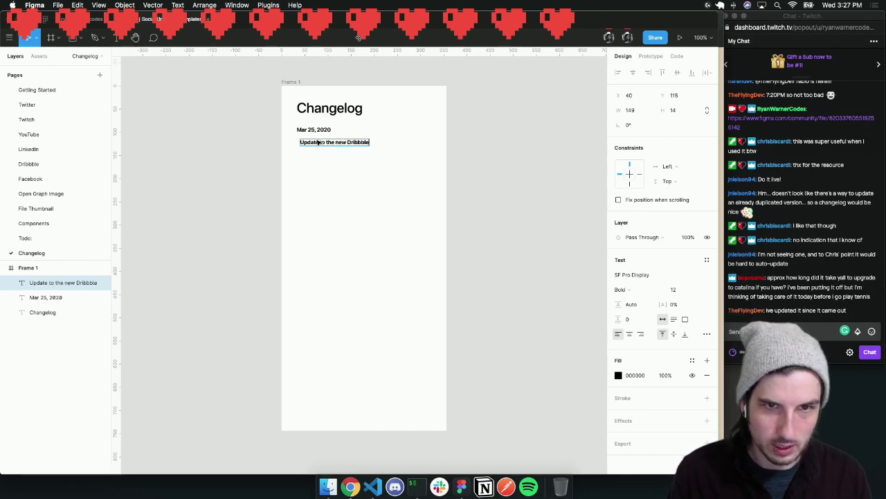
pyautogui.press('BackSpace')
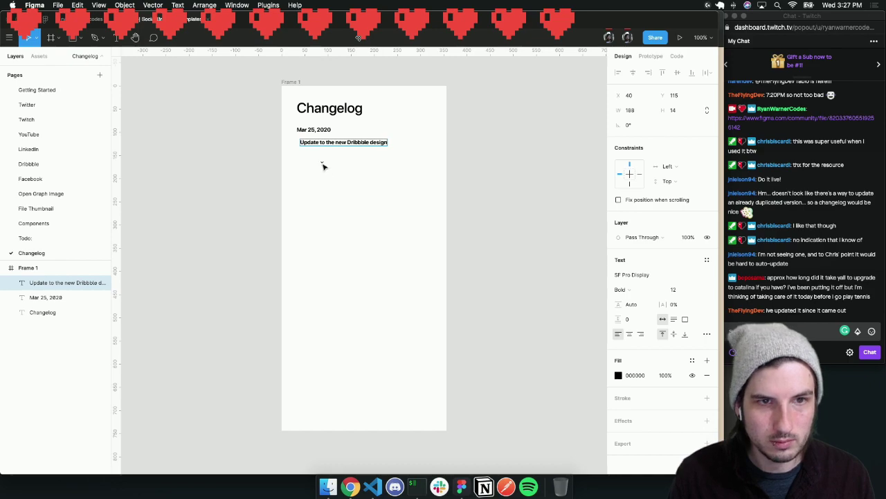
pyautogui.press('Escape')
pyautogui.moveTo(328, 142); pyautogui.dragTo(324, 139)
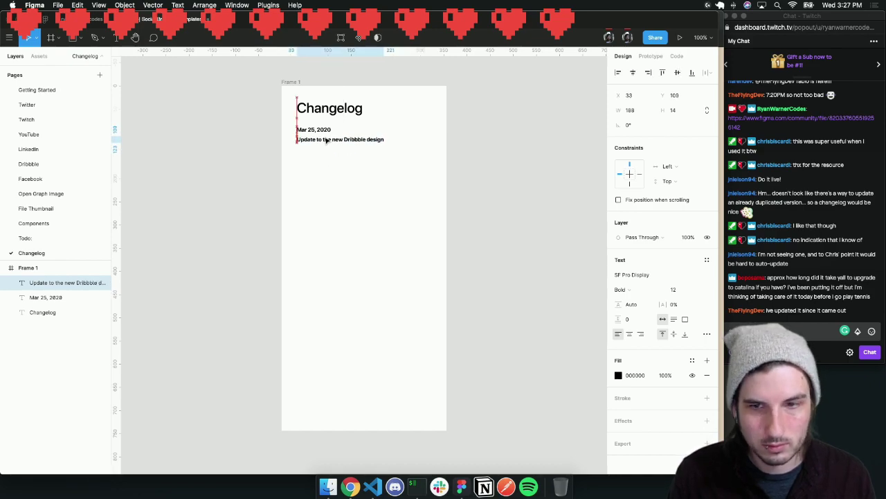
# Change the update line's font weight from Bold to Regular
pyautogui.click(621, 290)
pyautogui.click(637, 256)
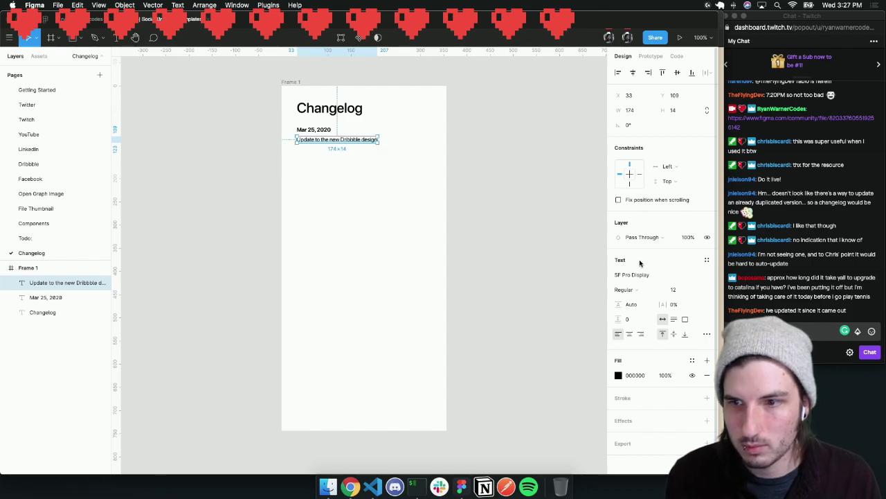
pyautogui.click(390, 214)
pyautogui.click(344, 139)
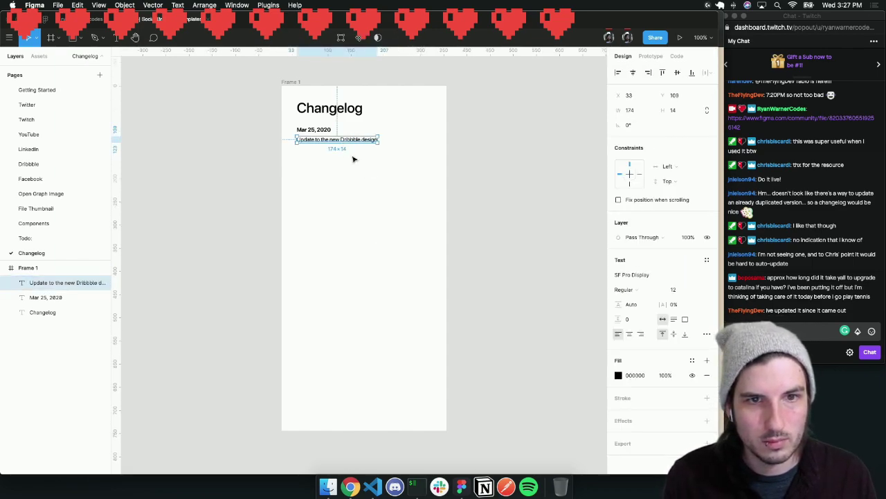
pyautogui.click(352, 158)
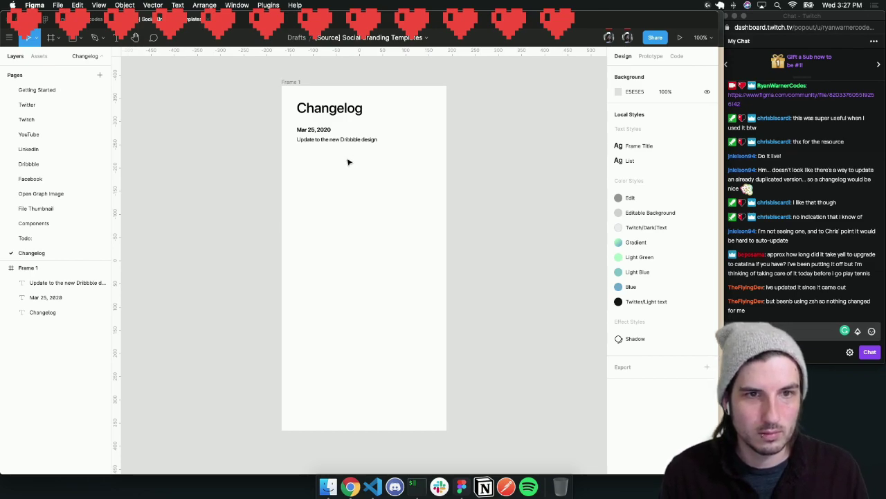
pyautogui.scroll(-1, 348, 175)
pyautogui.scroll(-2, 382, 114)
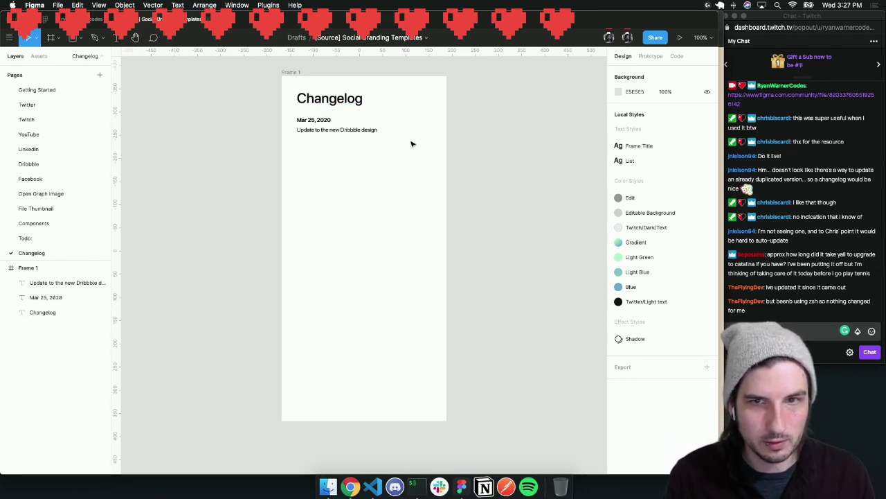
pyautogui.scroll(3, 412, 138)
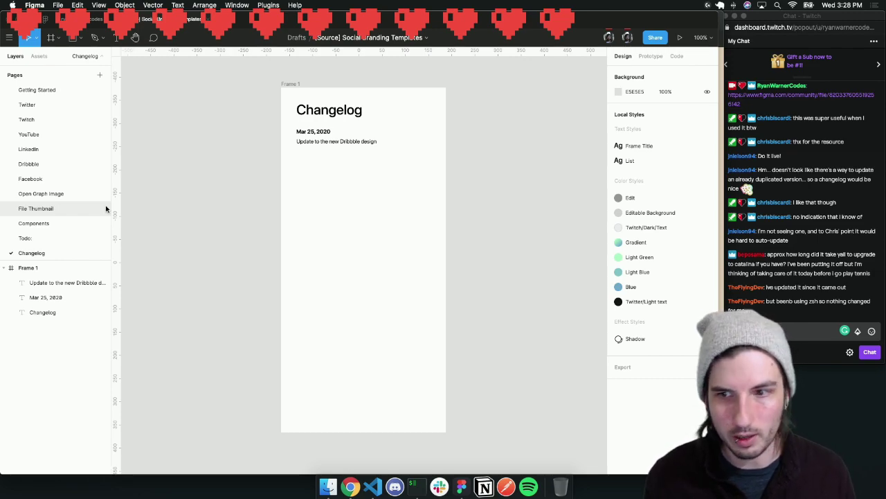
pyautogui.hscroll(-1, 127, 206)
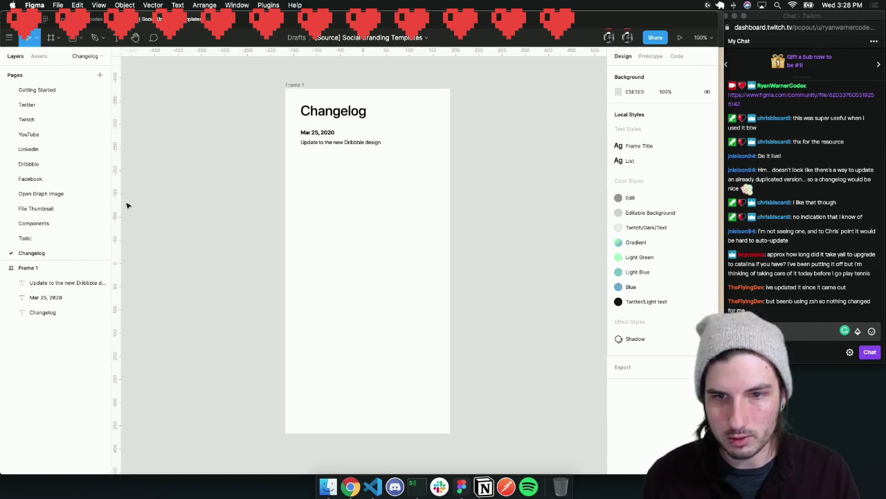
pyautogui.hscroll(1, 222, 212)
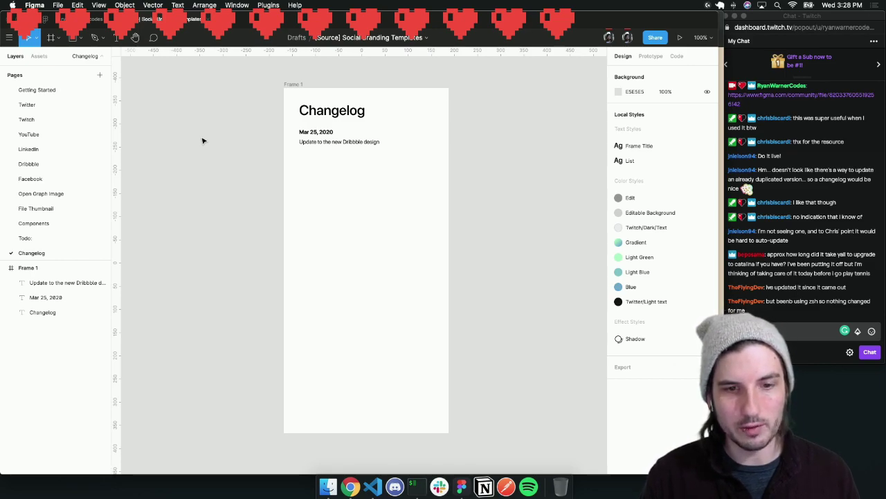
pyautogui.hscroll(-2, 202, 140)
pyautogui.scroll(1, 202, 141)
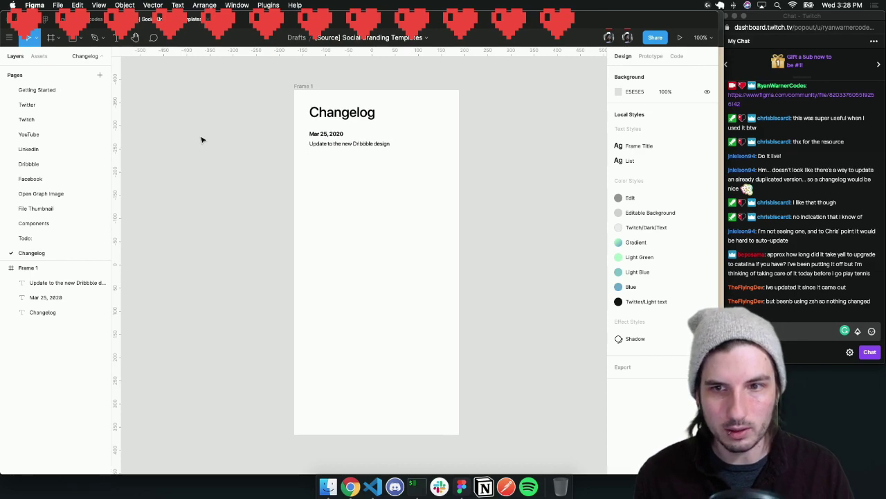
pyautogui.hscroll(-1, 202, 140)
pyautogui.hscroll(1, 202, 140)
pyautogui.hscroll(-1, 202, 141)
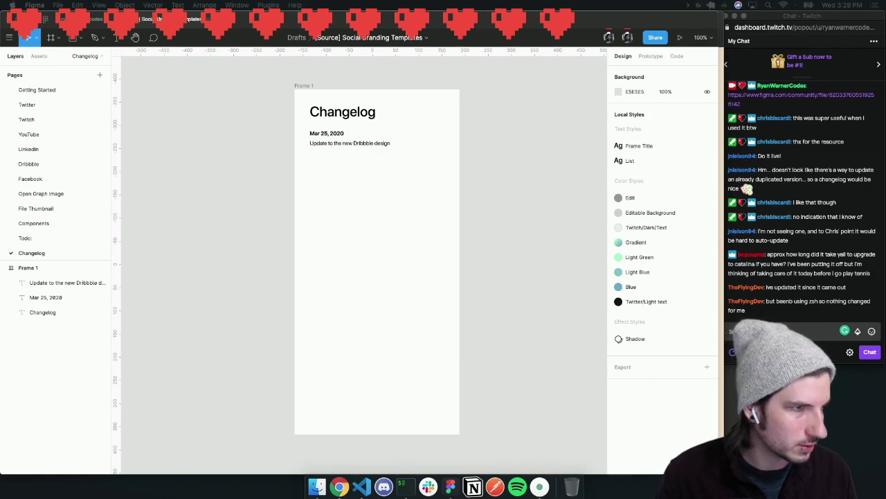
# Post !commands in the Twitch chat, then bring the Twitch channel window onto this screen
pyautogui.press('super+Tab')
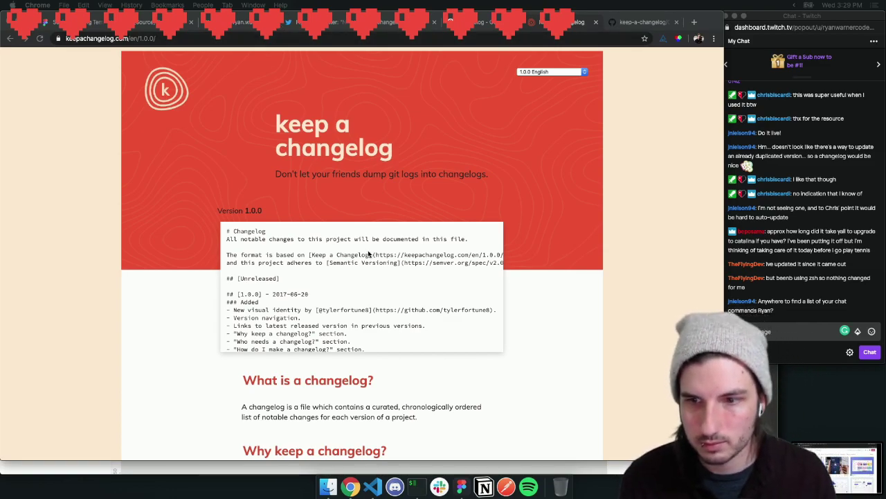
pyautogui.click(762, 331)
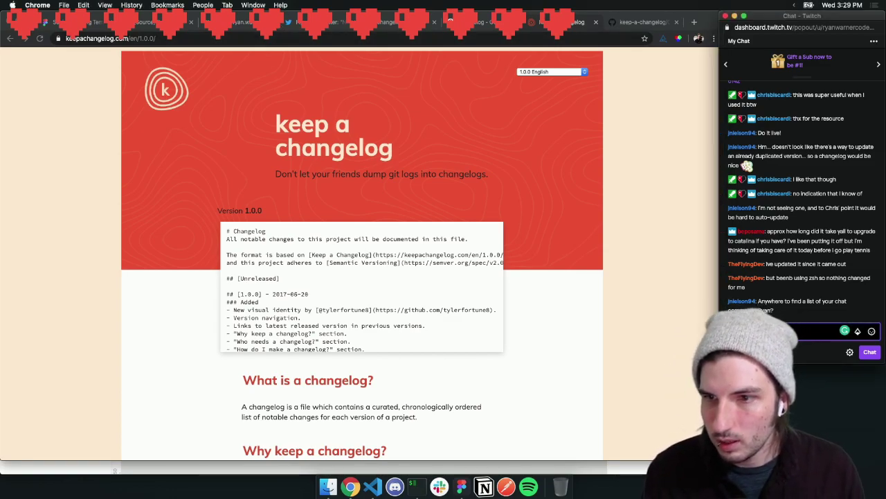
pyautogui.write('!comm')
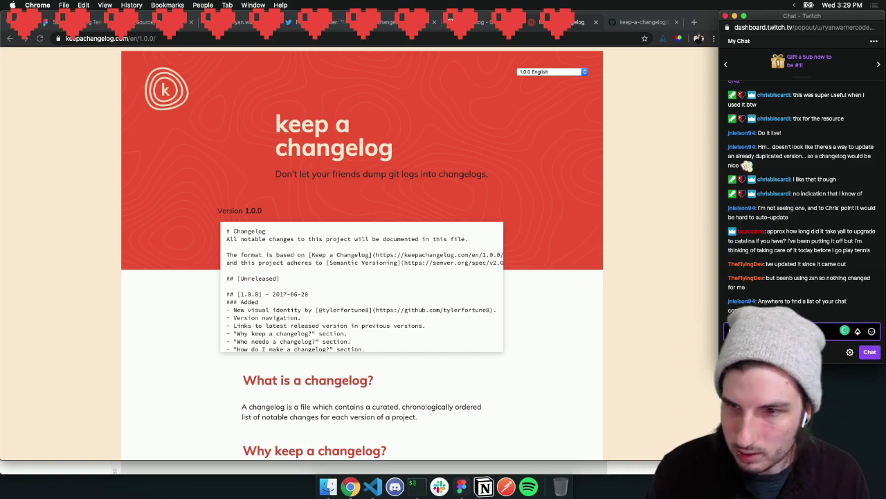
pyautogui.write('ands')
pyautogui.press('Return')
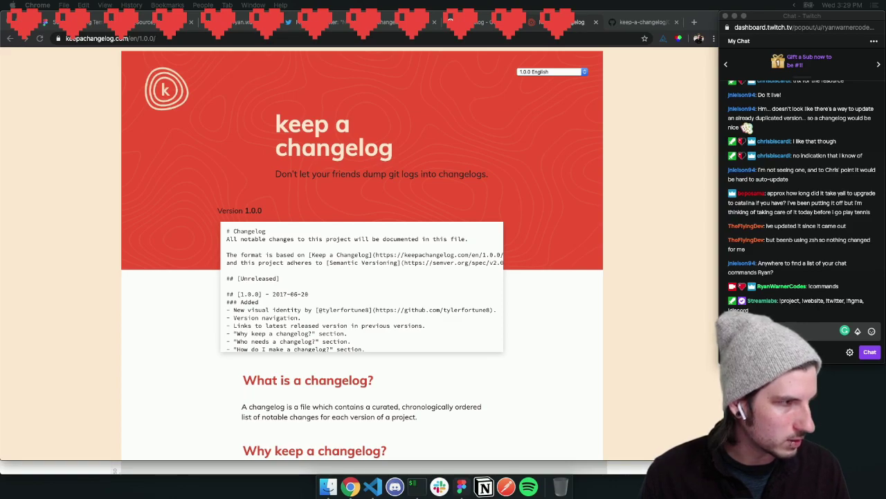
pyautogui.press('super+grave')
pyautogui.press('super+grave')
pyautogui.press('super+grave')
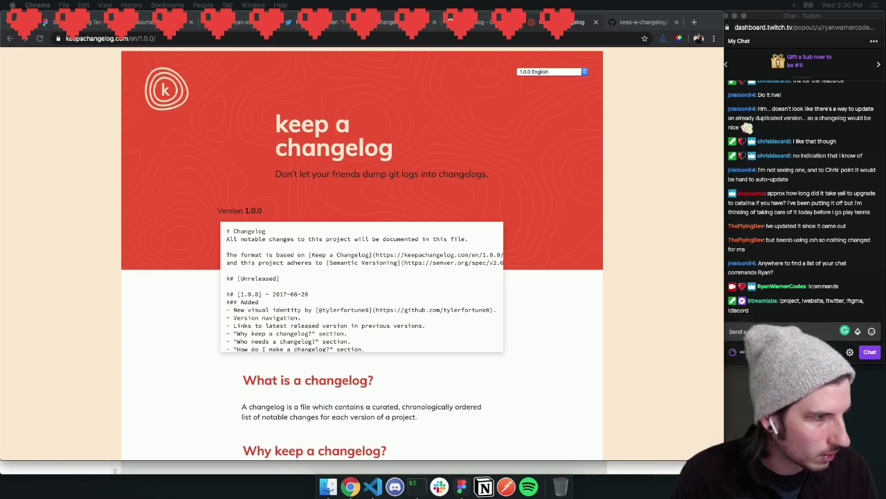
pyautogui.moveTo(0, 56); pyautogui.dragTo(575, 31)
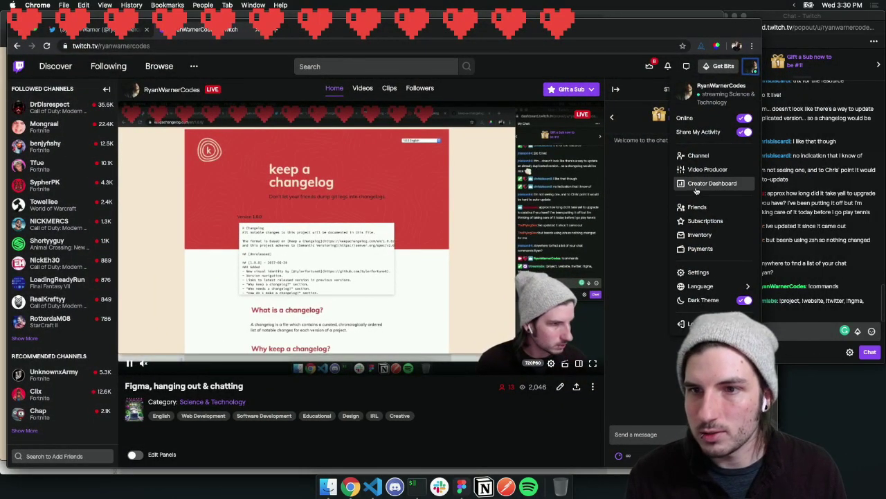
# Put the channel panels into edit mode and add a new Text or Image panel
pyautogui.scroll(-5, 405, 359)
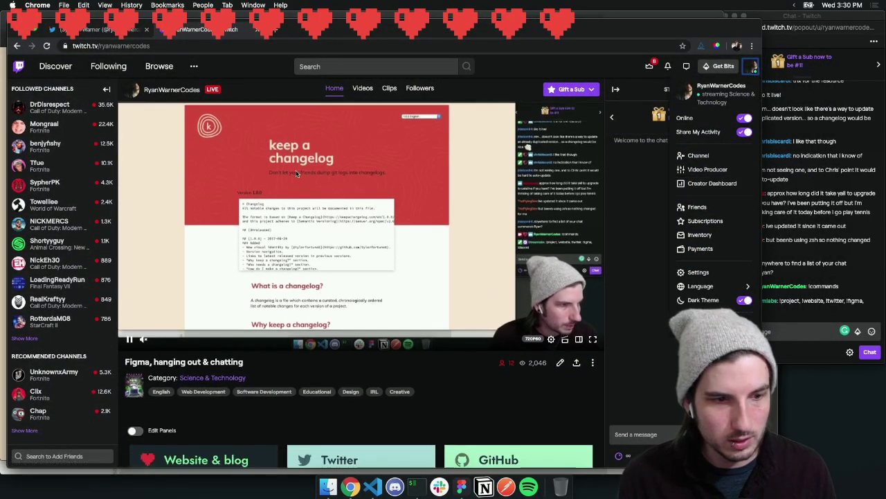
pyautogui.click(405, 359)
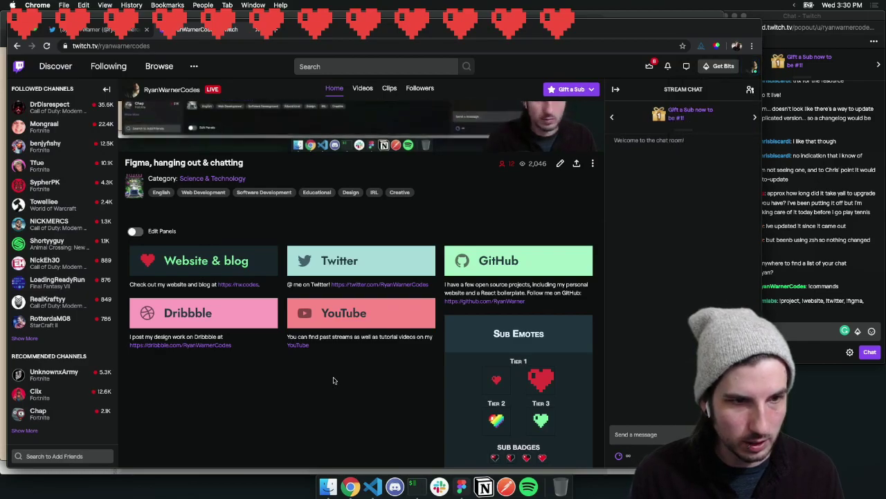
pyautogui.scroll(-1, 334, 368)
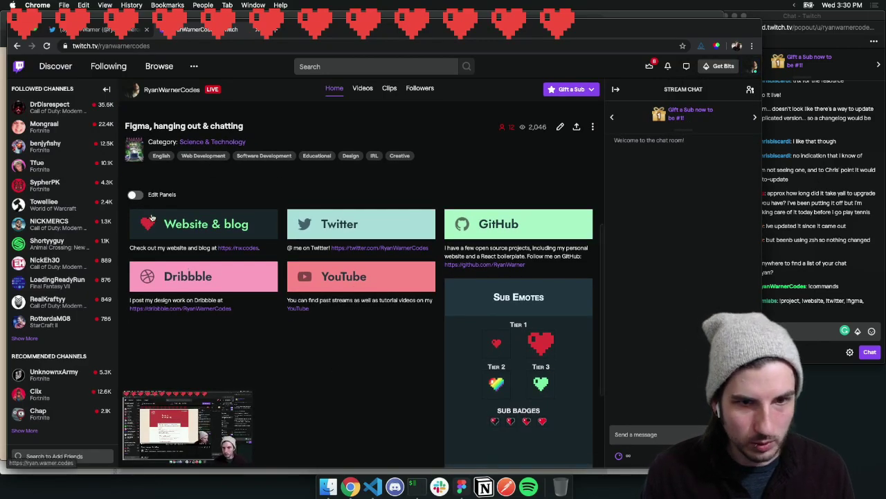
pyautogui.click(135, 195)
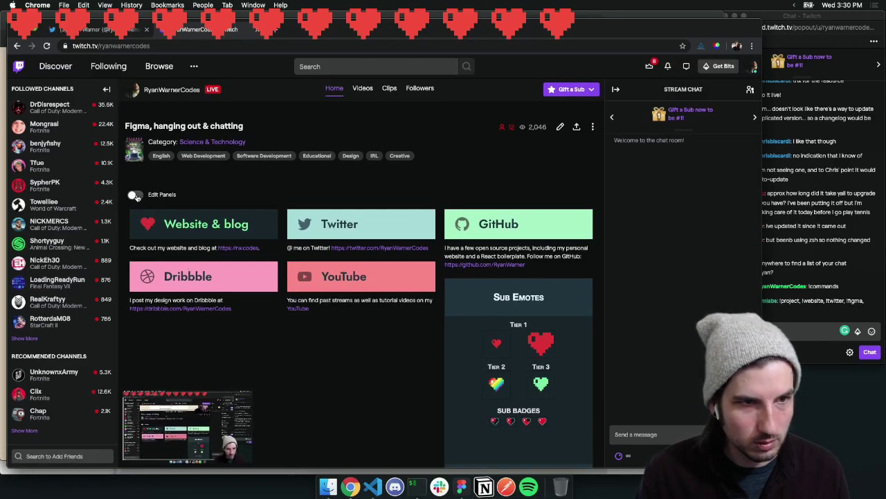
pyautogui.scroll(-10, 315, 226)
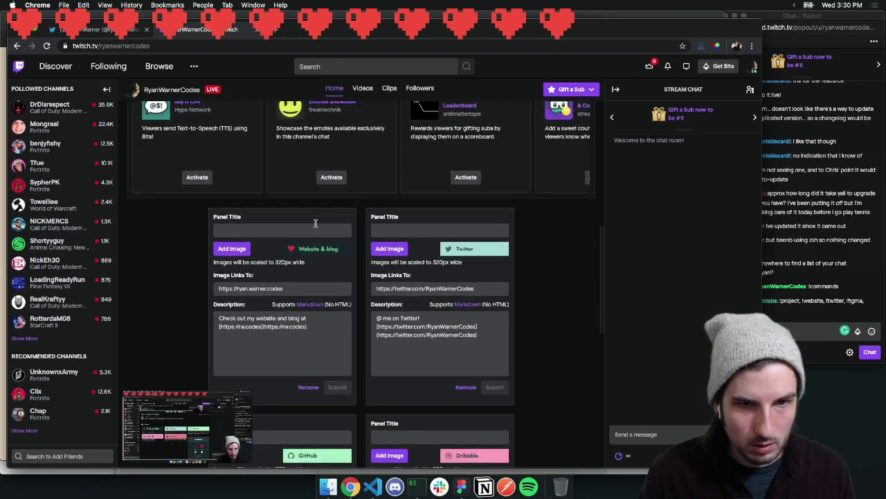
pyautogui.scroll(-5, 315, 226)
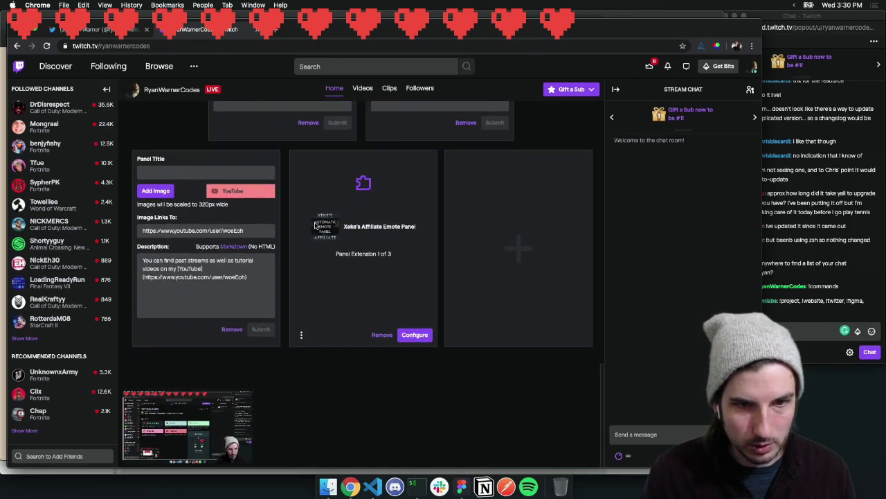
pyautogui.click(559, 260)
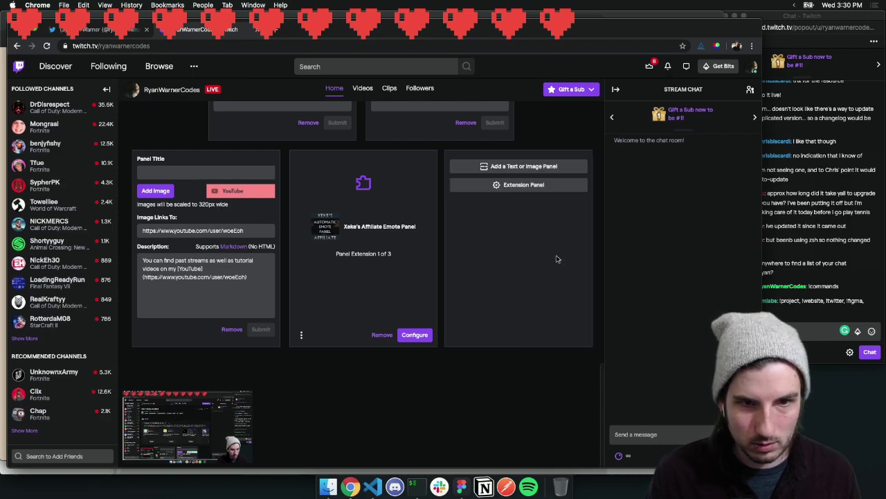
pyautogui.click(511, 168)
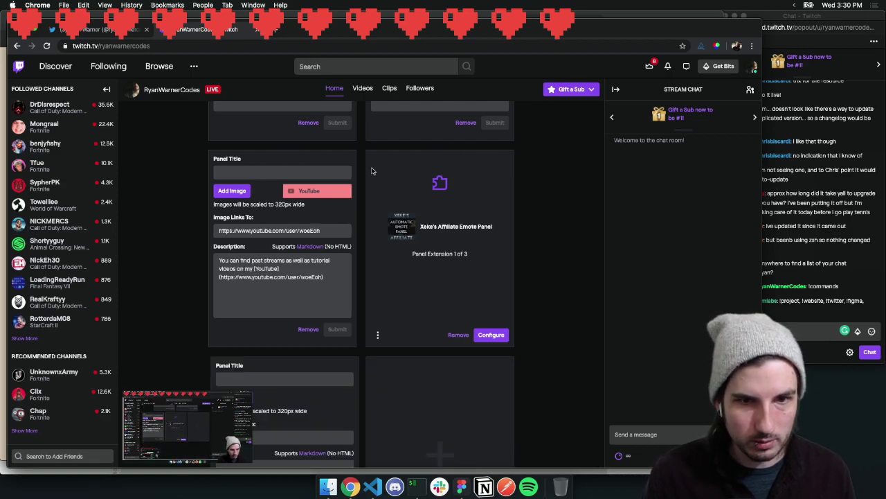
pyautogui.scroll(-4, 401, 190)
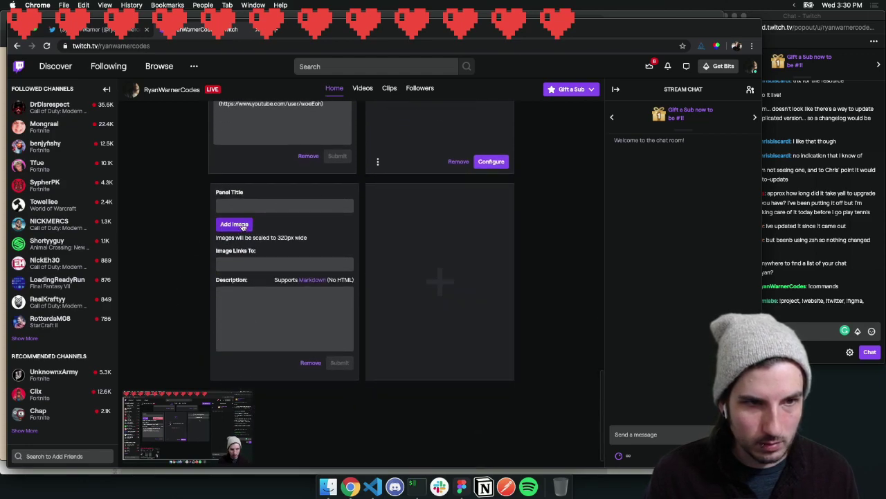
# Title the new panel 'Commands' and select the bot's command list in chat
pyautogui.click(248, 205)
pyautogui.write('Commands')
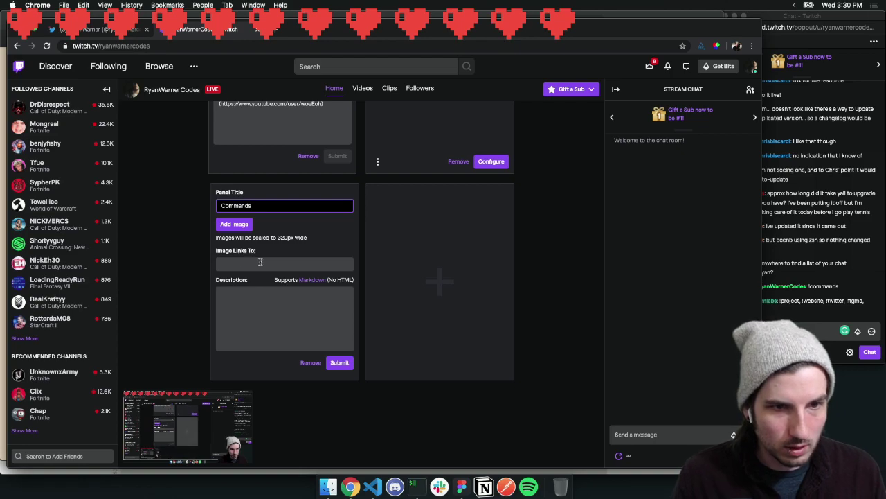
pyautogui.click(247, 319)
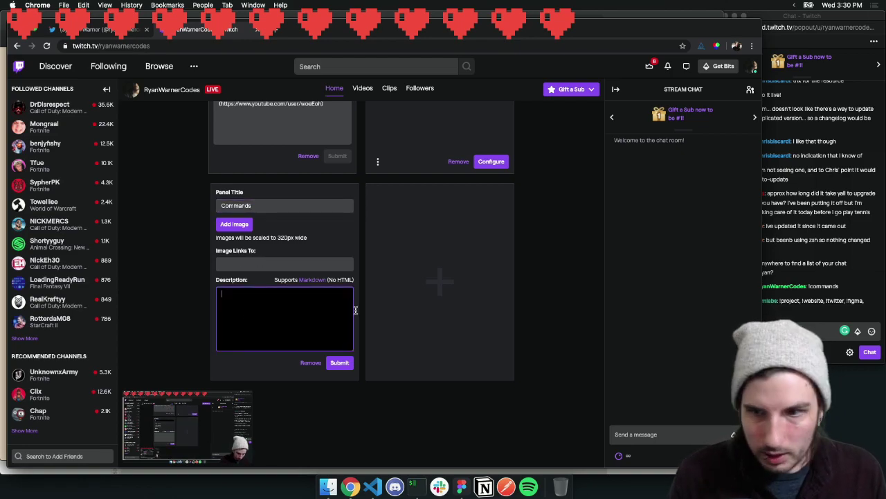
pyautogui.click(780, 301)
pyautogui.moveTo(780, 301); pyautogui.dragTo(657, 318)
pyautogui.press('super+c')
pyautogui.click(281, 312)
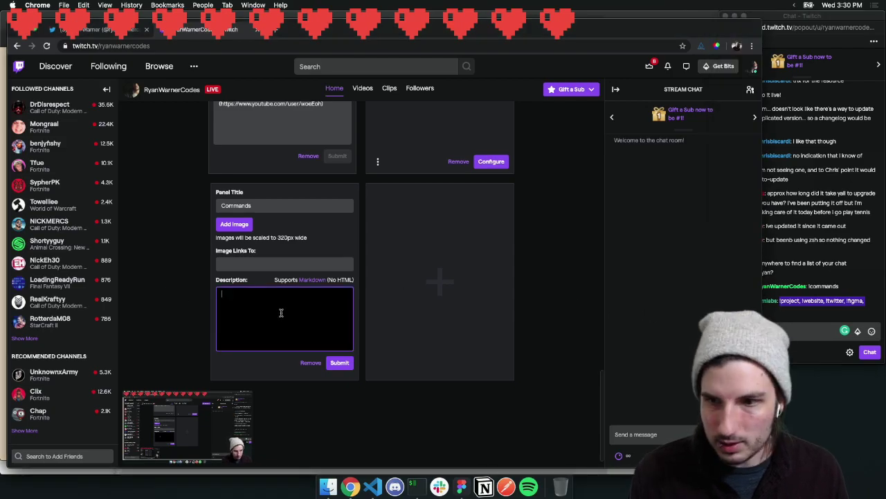
# Send !rbf 10, !hadouken 10 and !fireball 10 in the Twitch chat
pyautogui.click(880, 293)
pyautogui.write('!rbf 10')
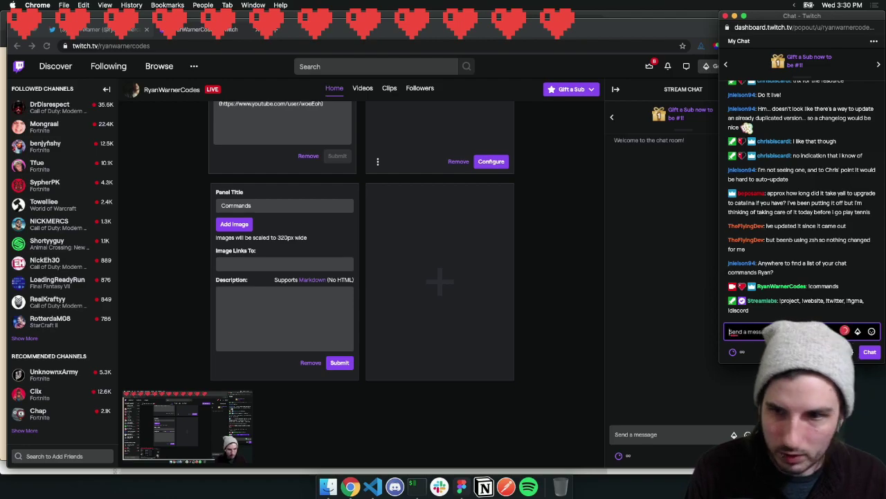
pyautogui.press('Return')
pyautogui.write('!hadouken 10')
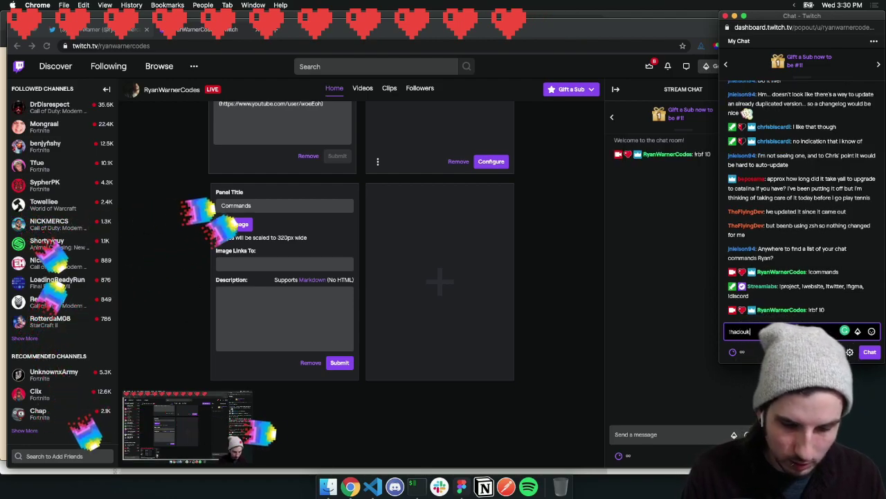
pyautogui.press('Return')
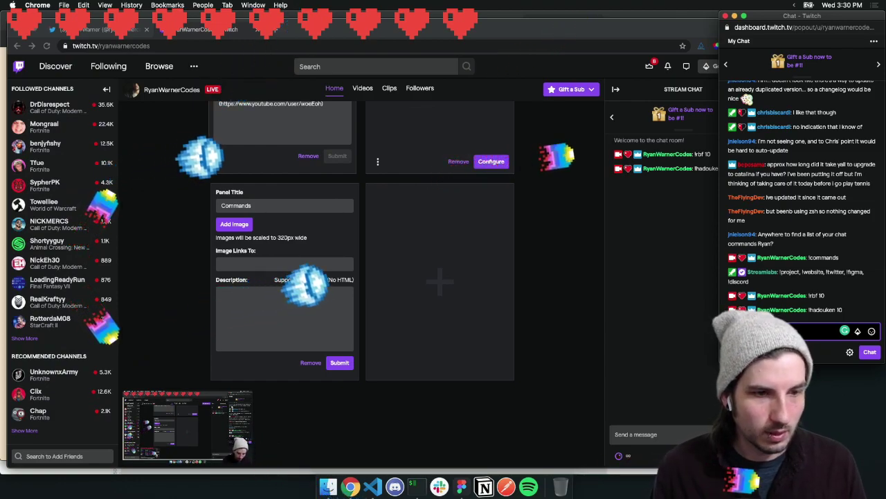
pyautogui.write('!fire')
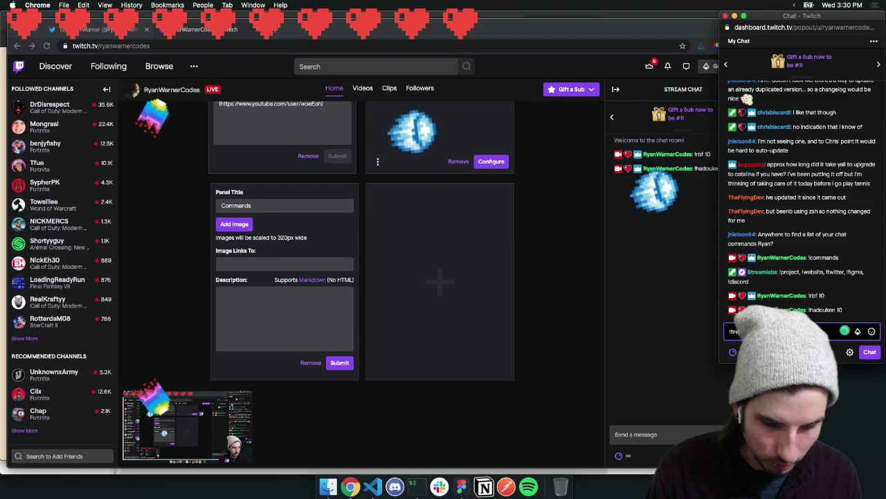
pyautogui.write('ball 10')
pyautogui.press('Return')
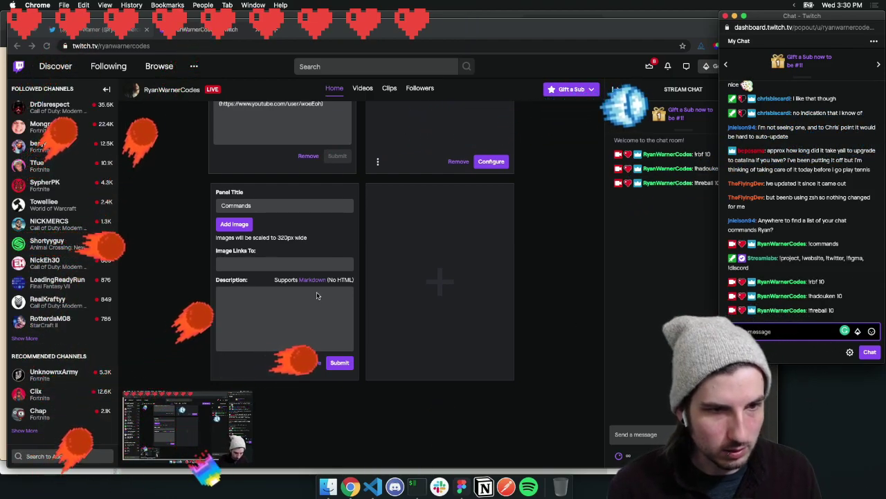
# Paste the command list into the description, putting !project, !website, !twitter, !figma, !discord on separate lines
pyautogui.click(276, 291)
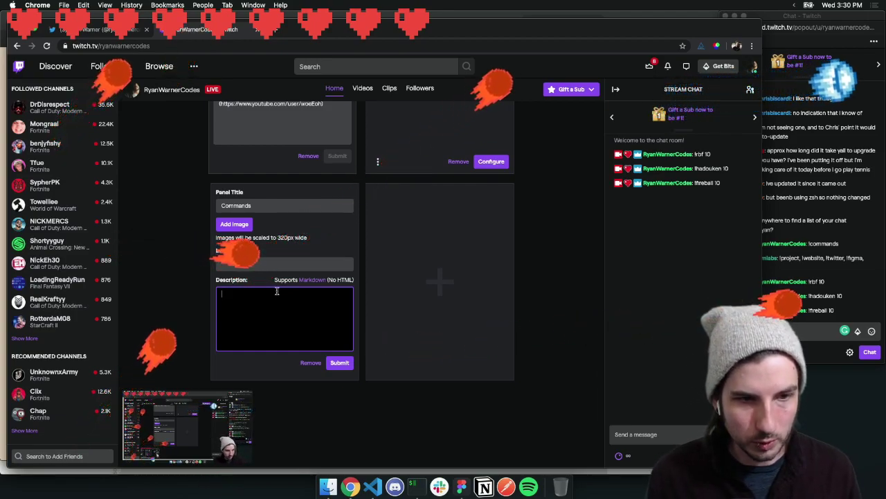
pyautogui.press('super+v')
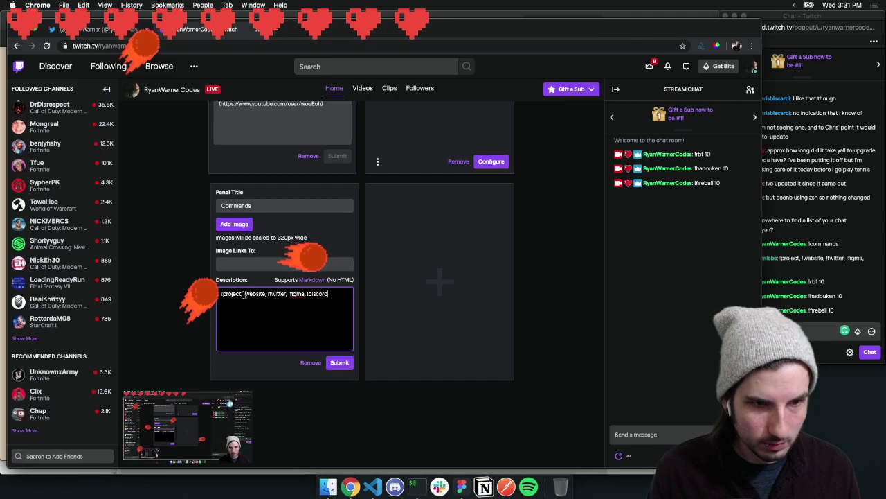
pyautogui.press('BackSpace')
pyautogui.press('BackSpace')
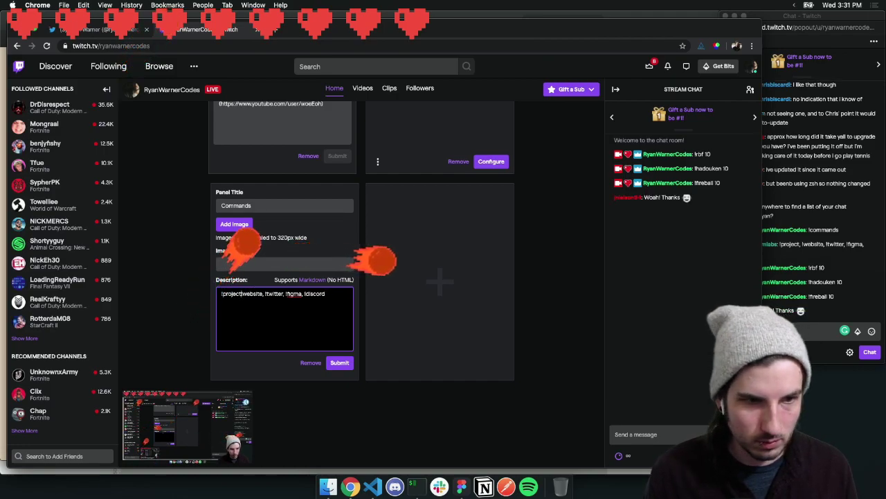
pyautogui.press('Return')
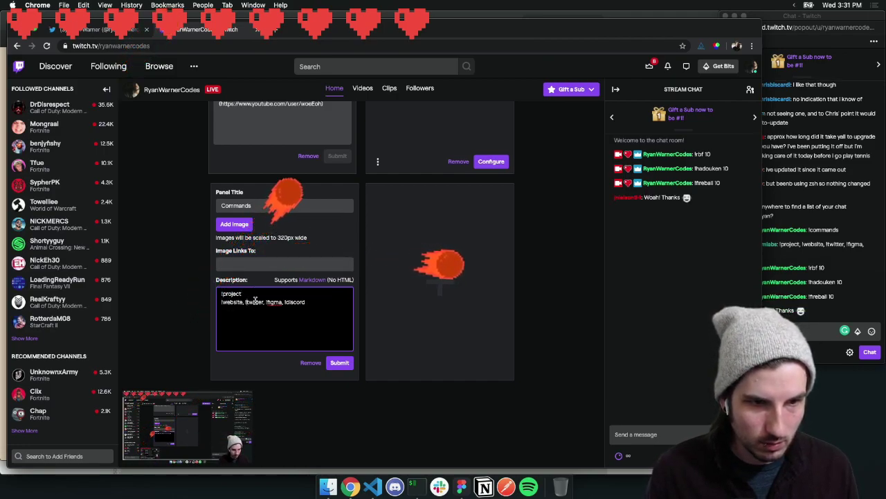
pyautogui.click(246, 302)
pyautogui.press('BackSpace')
pyautogui.press('BackSpace')
pyautogui.press('Return')
pyautogui.click(242, 311)
pyautogui.press('BackSpace')
pyautogui.press('BackSpace')
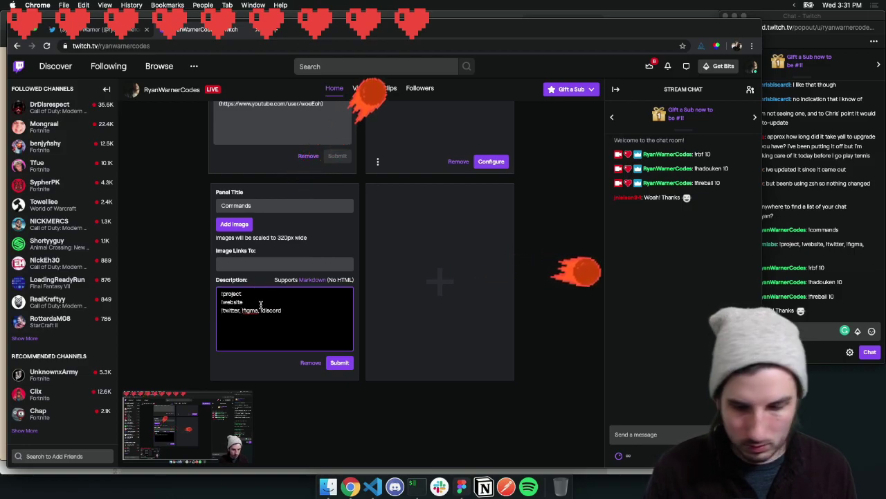
pyautogui.press('Return')
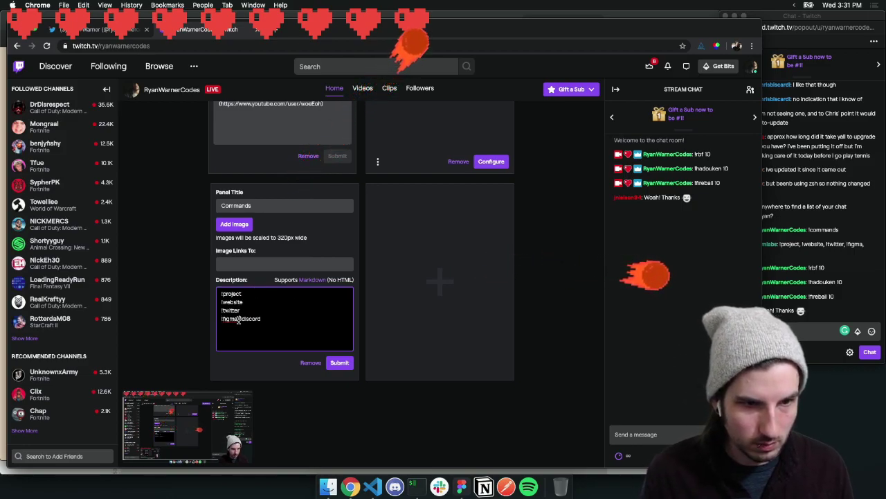
pyautogui.press('BackSpace')
pyautogui.press('BackSpace')
pyautogui.press('Return')
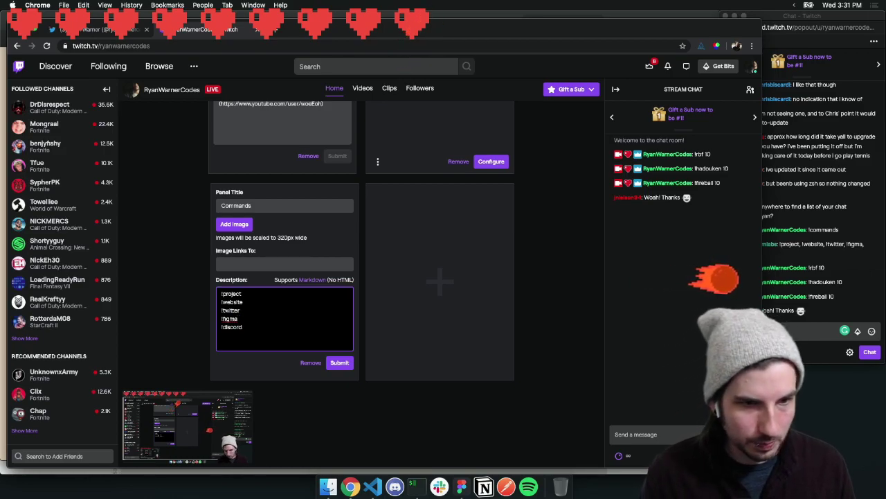
pyautogui.click(258, 329)
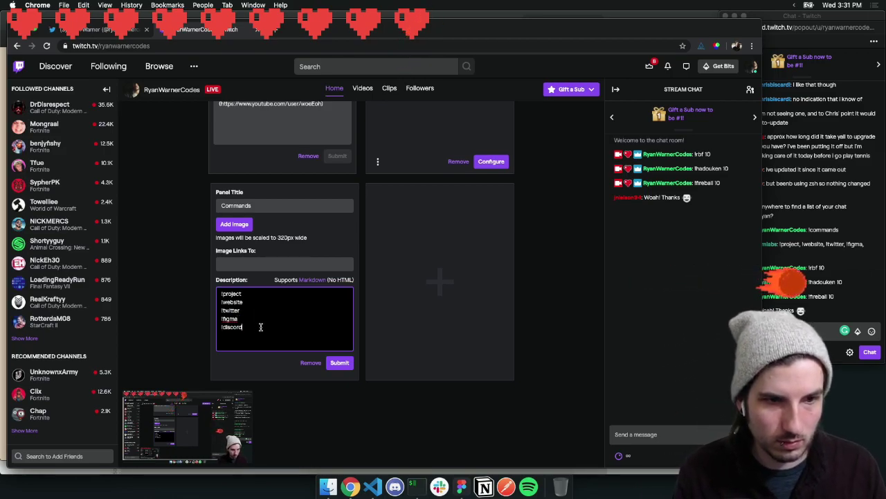
# Add a short dash-separated explanation after each command in the description
pyautogui.click(252, 295)
pyautogui.write('- My personal website &')
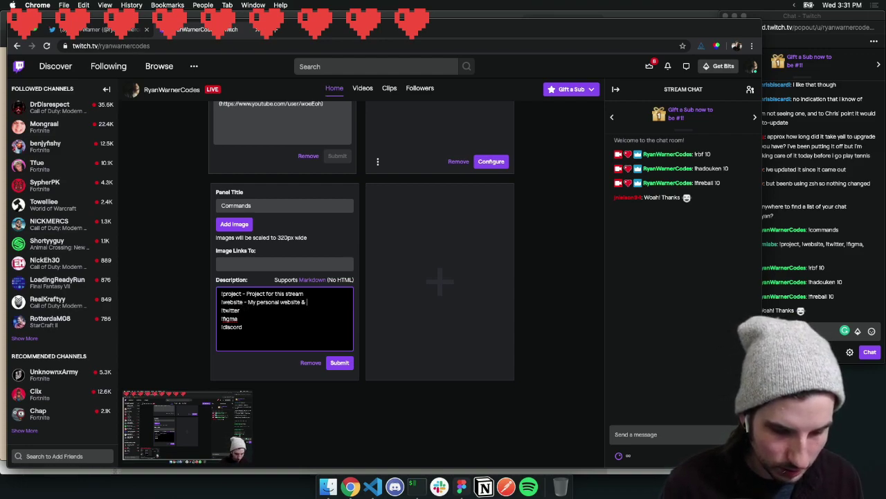
pyautogui.press('Return')
pyautogui.press('super+z')
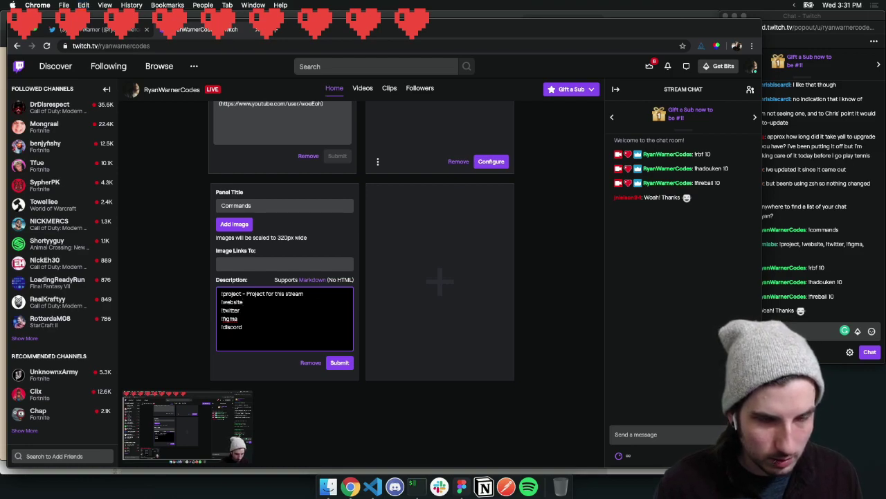
pyautogui.press('super+z')
pyautogui.press('super+shift+z')
pyautogui.press('super+shift+z')
pyautogui.press('BackSpace')
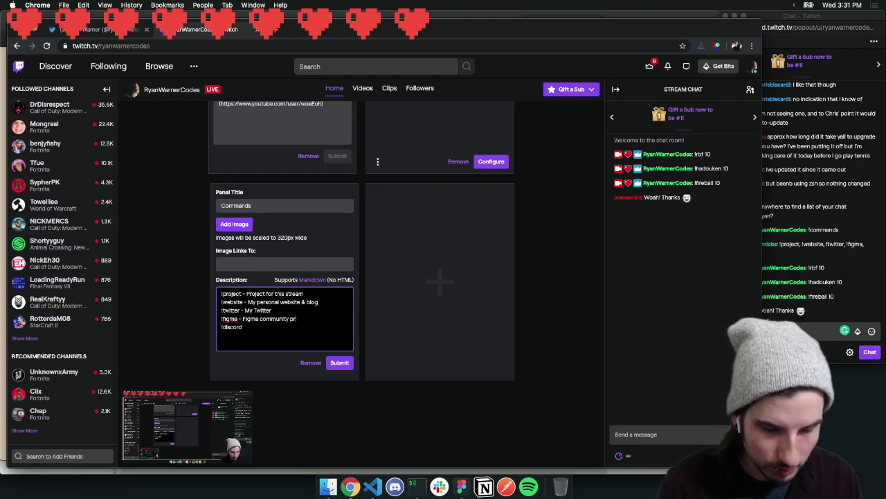
pyautogui.write('le')
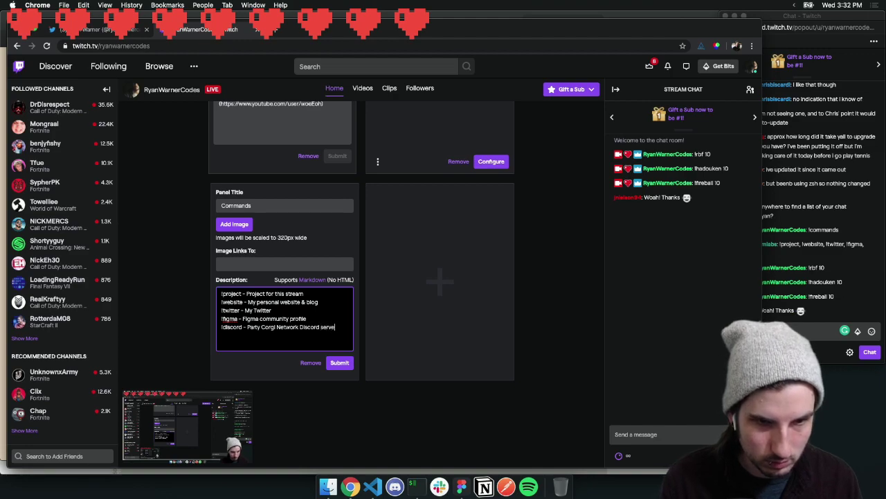
# Submit the Commands panel
pyautogui.click(342, 369)
pyautogui.click(871, 279)
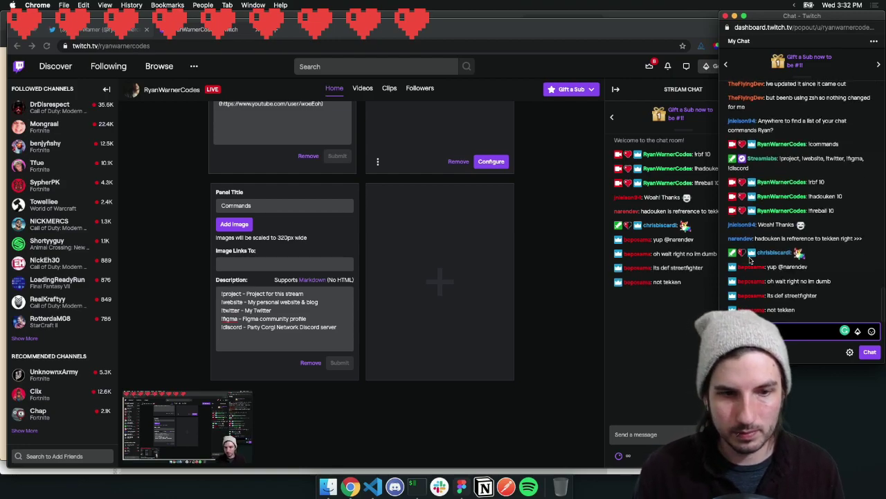
pyautogui.click(277, 29)
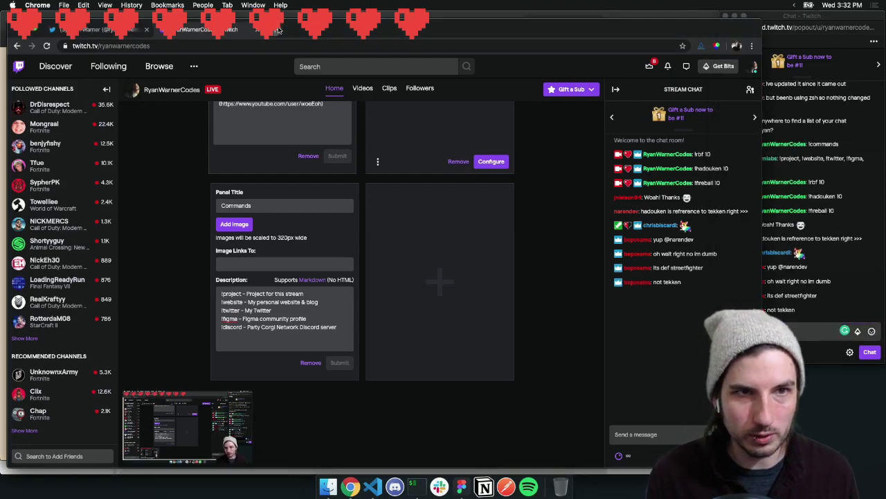
pyautogui.write('ryu hadoul')
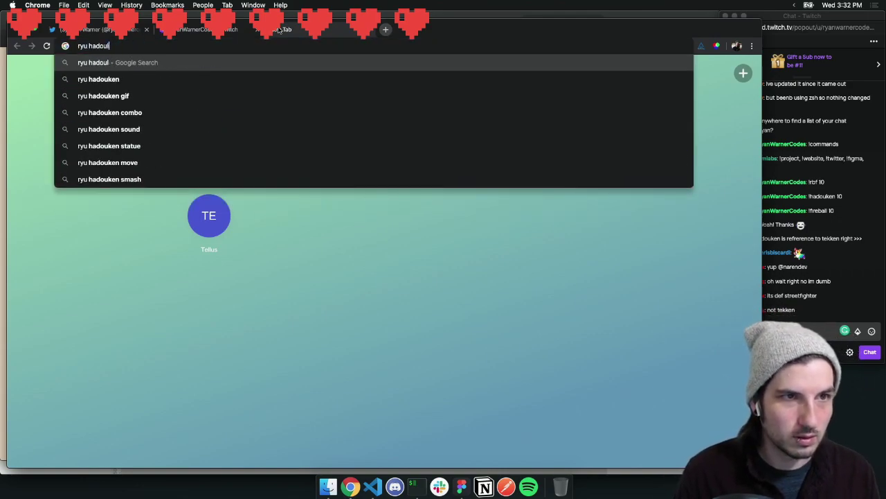
pyautogui.press('BackSpace')
pyautogui.write('ke')
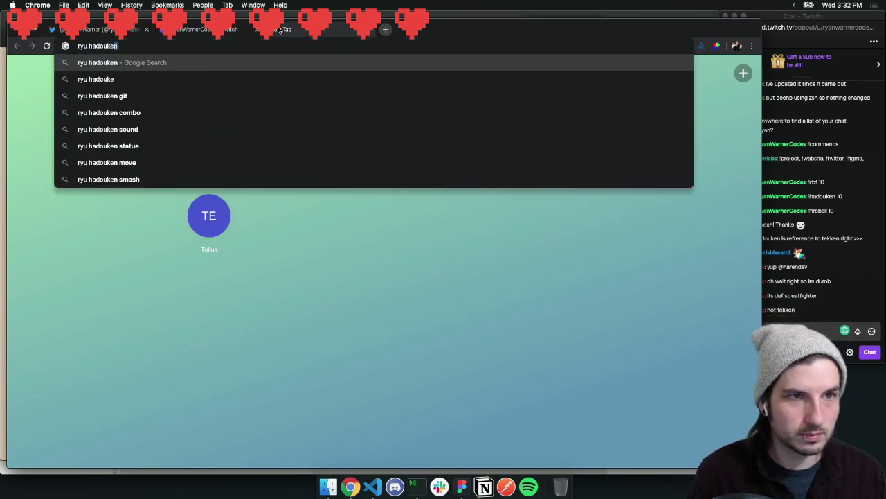
pyautogui.press('Return')
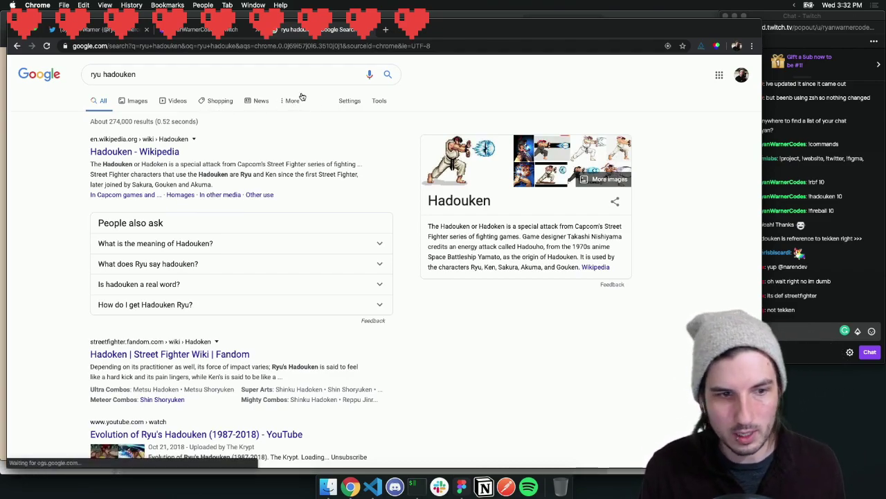
pyautogui.moveTo(762, 127); pyautogui.dragTo(720, 127)
pyautogui.moveTo(444, 31); pyautogui.dragTo(437, 21)
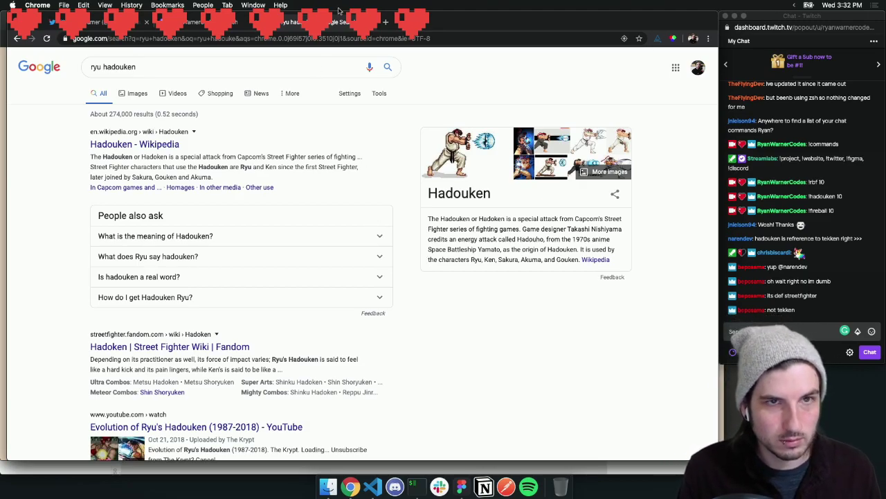
pyautogui.click(124, 93)
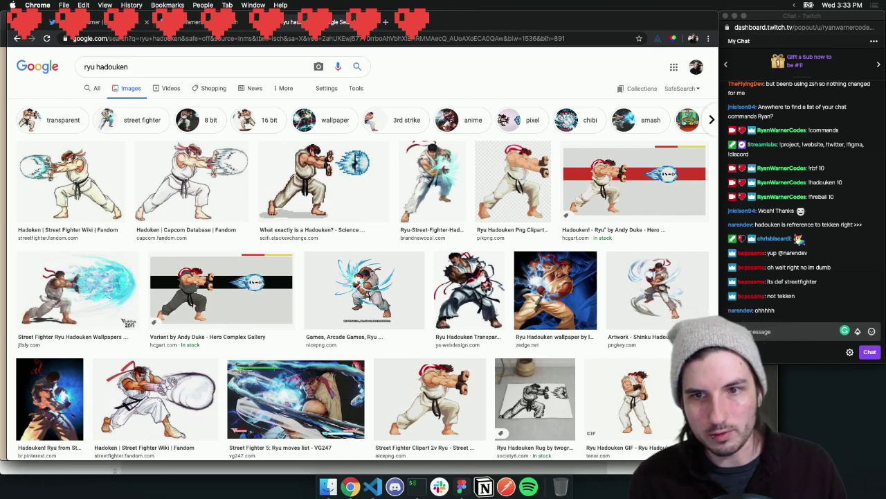
pyautogui.press('super+w')
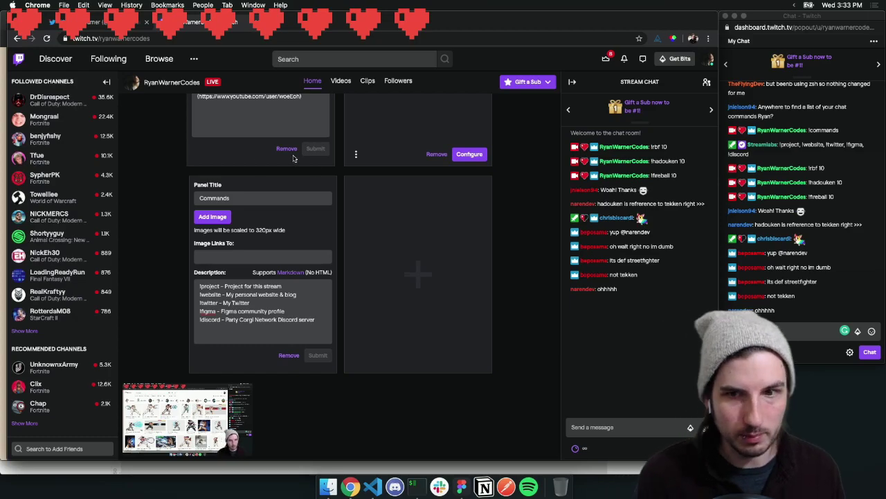
pyautogui.scroll(-1, 218, 196)
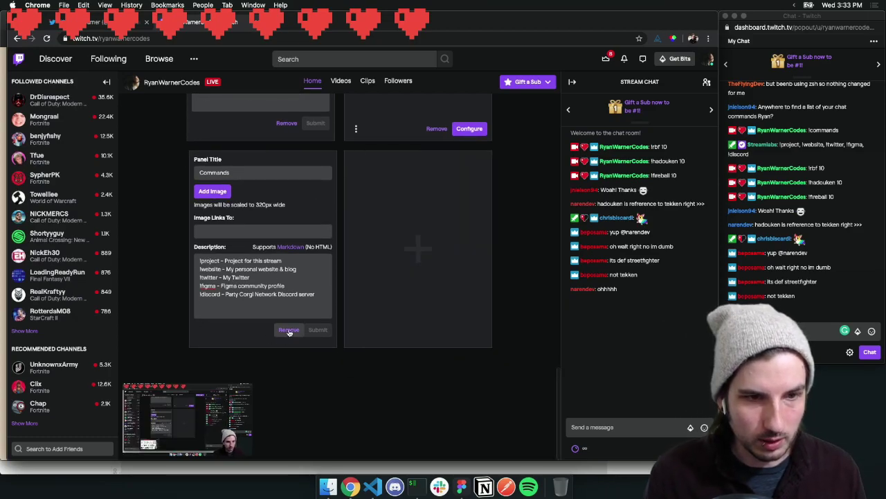
pyautogui.scroll(5, 310, 320)
pyautogui.scroll(10, 310, 321)
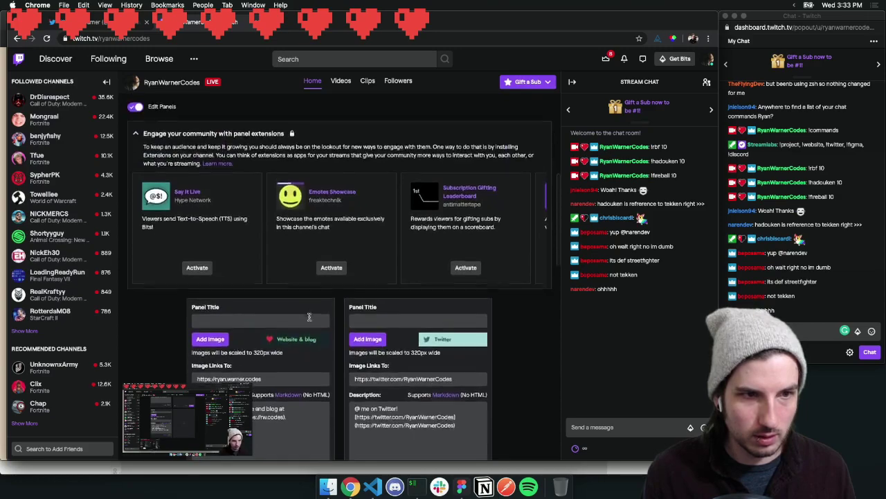
pyautogui.click(135, 305)
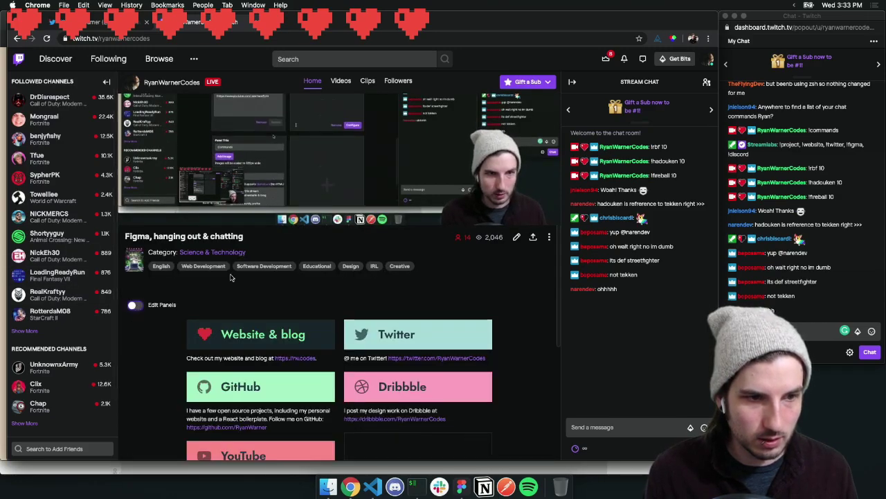
pyautogui.scroll(-5, 231, 278)
pyautogui.scroll(-2, 230, 279)
pyautogui.scroll(3, 271, 275)
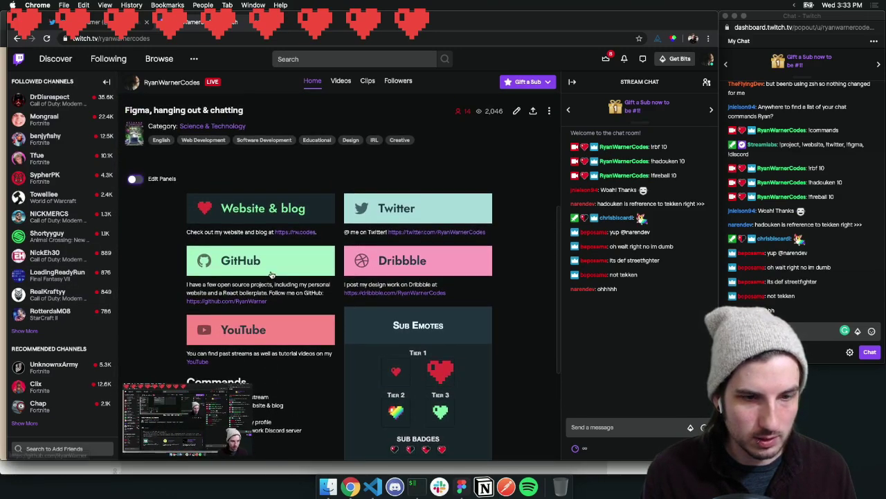
pyautogui.scroll(-3, 271, 275)
pyautogui.scroll(-2, 271, 275)
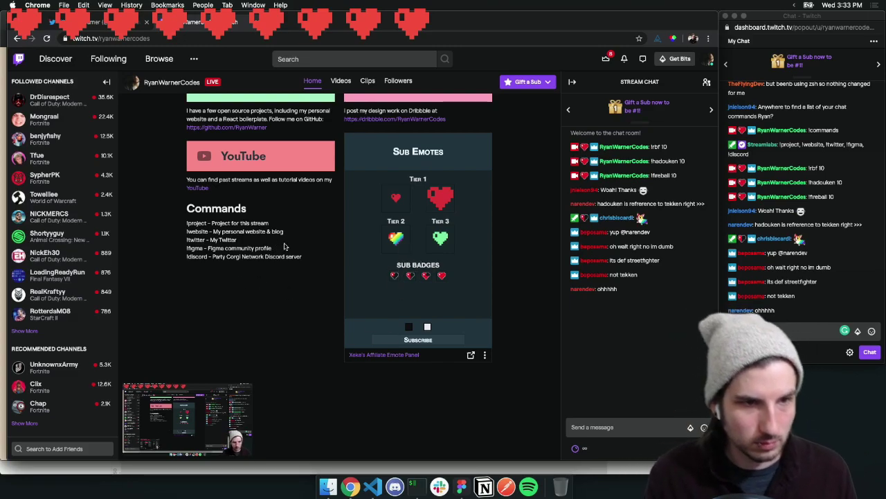
pyautogui.scroll(1, 276, 222)
pyautogui.scroll(5, 283, 234)
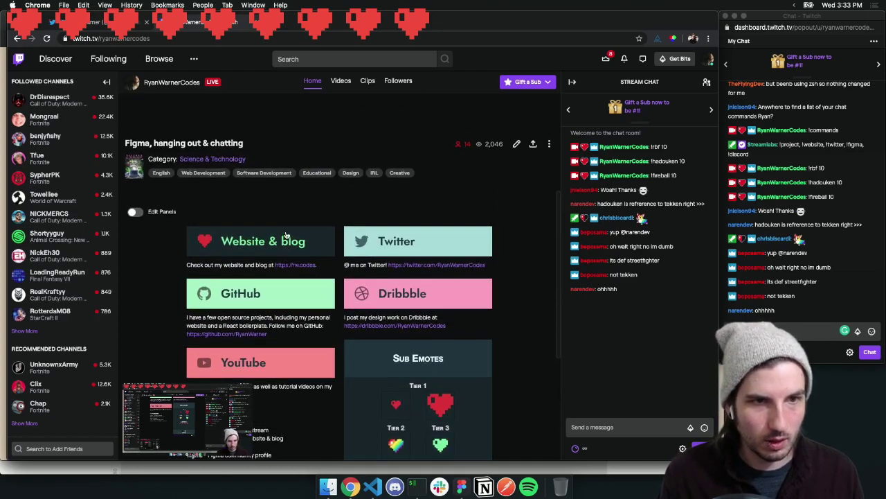
pyautogui.click(137, 254)
pyautogui.scroll(-10, 196, 260)
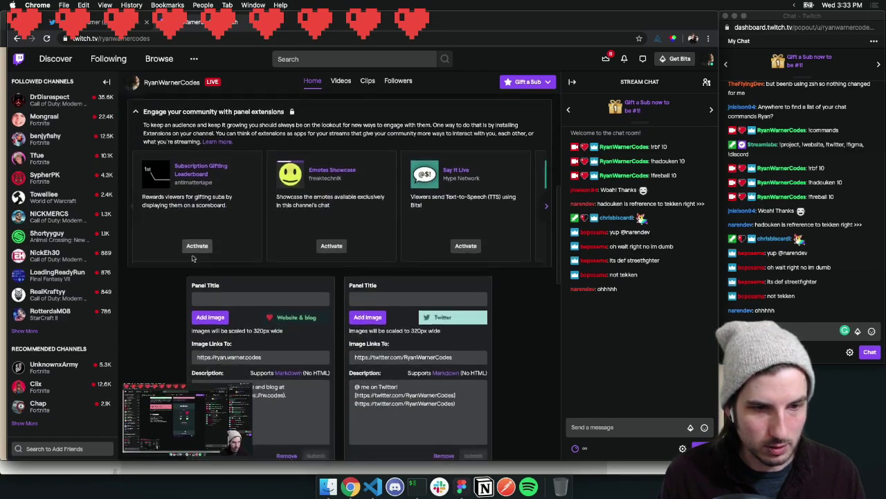
pyautogui.scroll(-5, 262, 363)
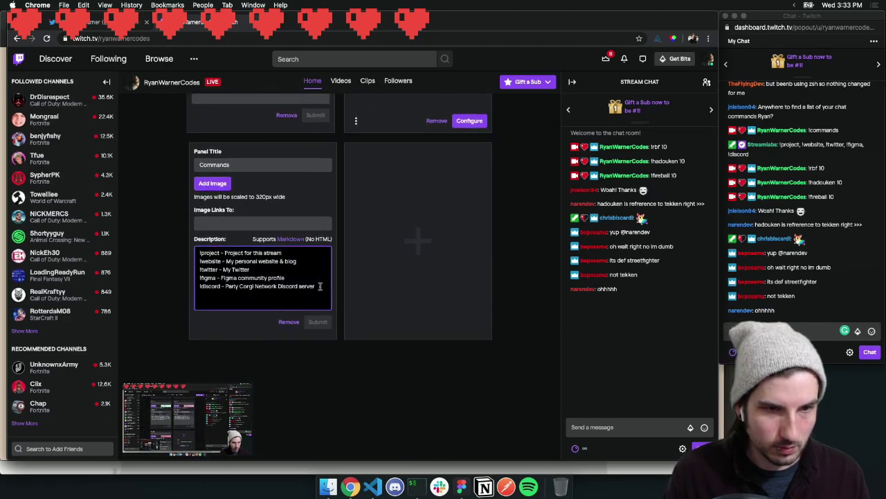
# Add an 'Experimental' section listing !rbf, !hadouken, !fireball and !heal, then submit the panel
pyautogui.press('Return')
pyautogui.press('Return')
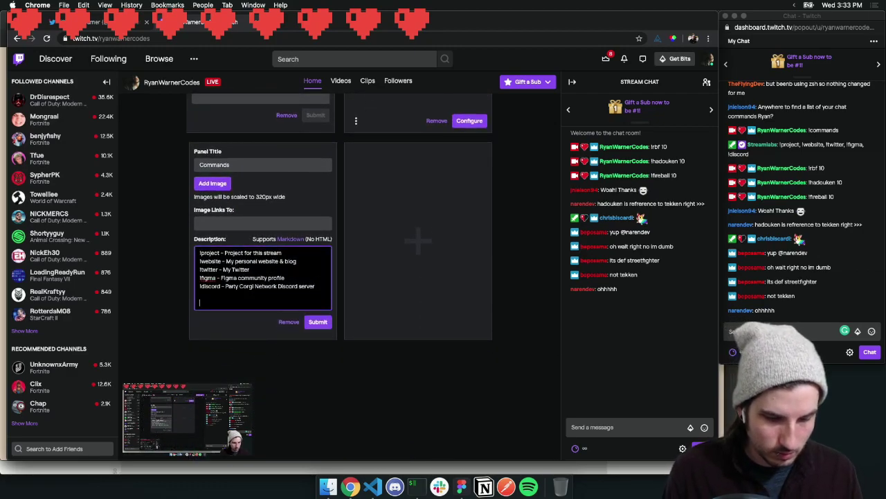
pyautogui.write('Experimental')
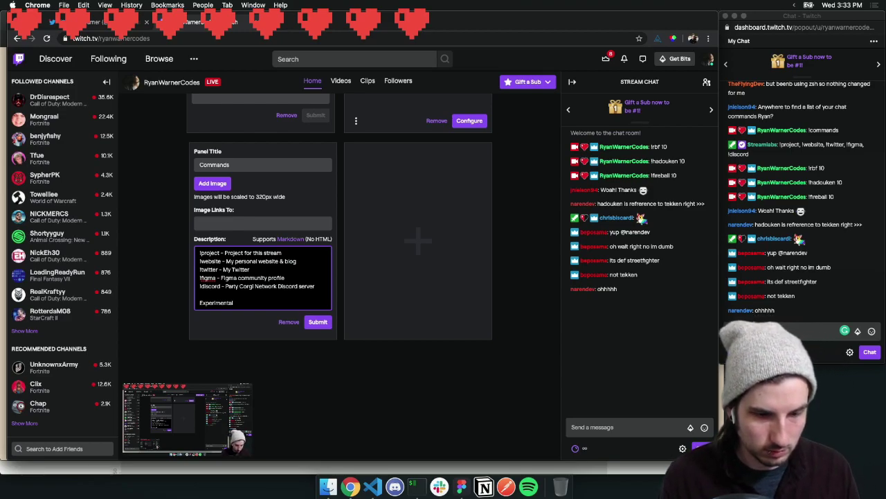
pyautogui.press('Return')
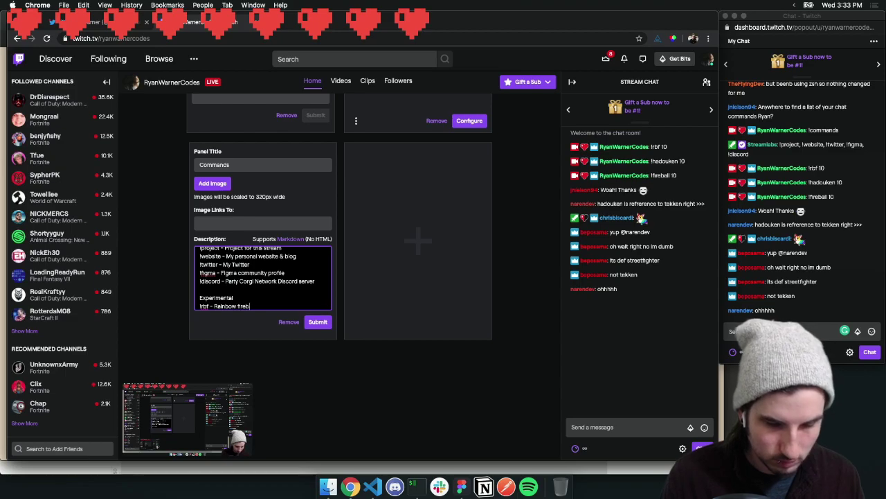
pyautogui.press('Return')
pyautogui.write('!ha')
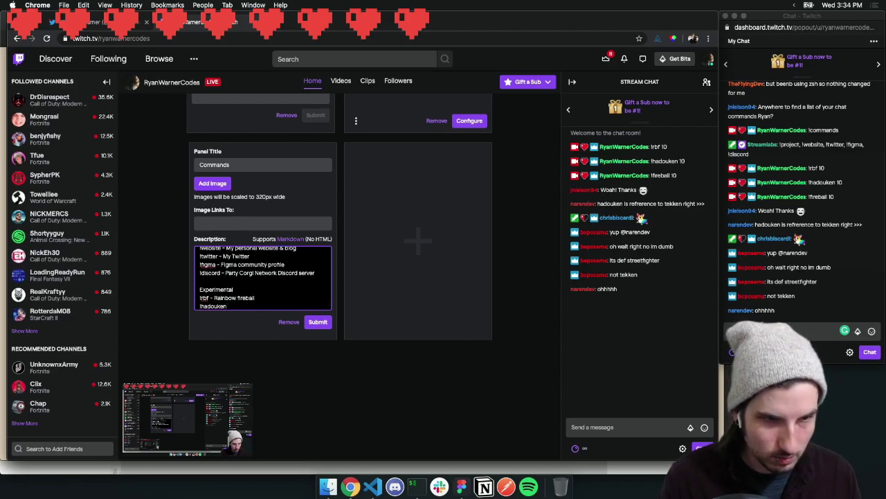
pyautogui.write('douken')
pyautogui.press('Return')
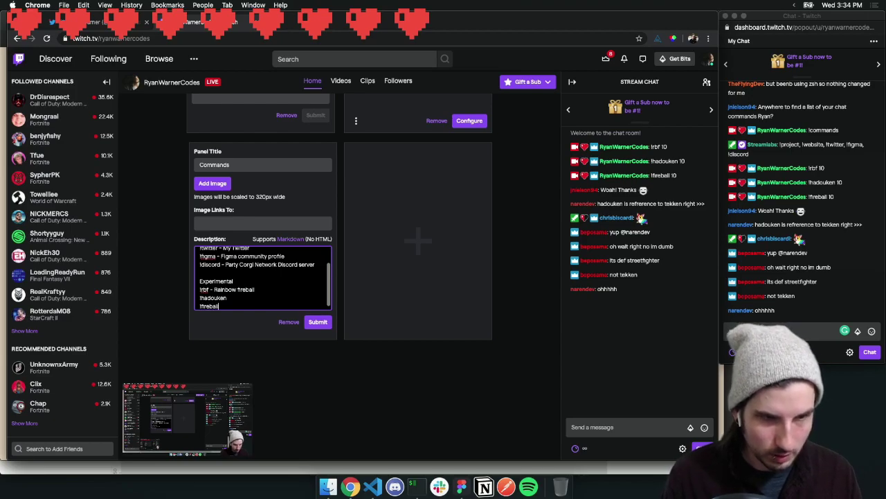
pyautogui.write('!fireball')
pyautogui.press('Return')
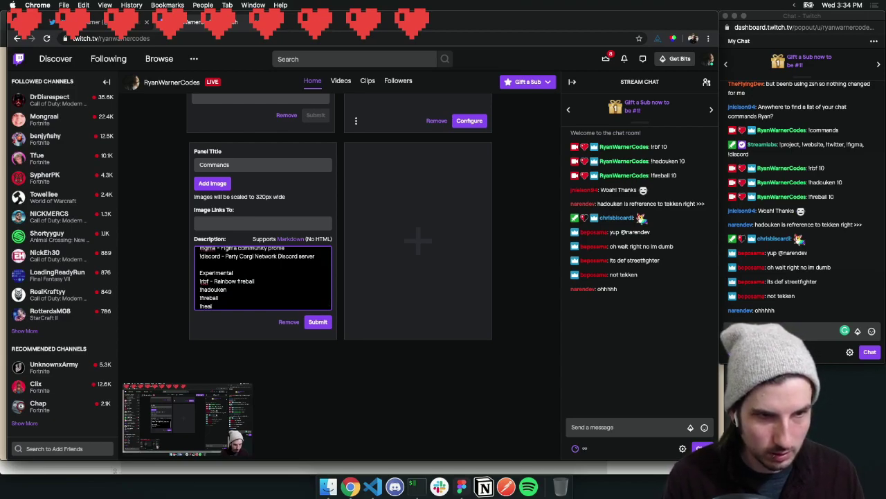
pyautogui.moveTo(263, 283); pyautogui.dragTo(211, 279)
pyautogui.press('BackSpace')
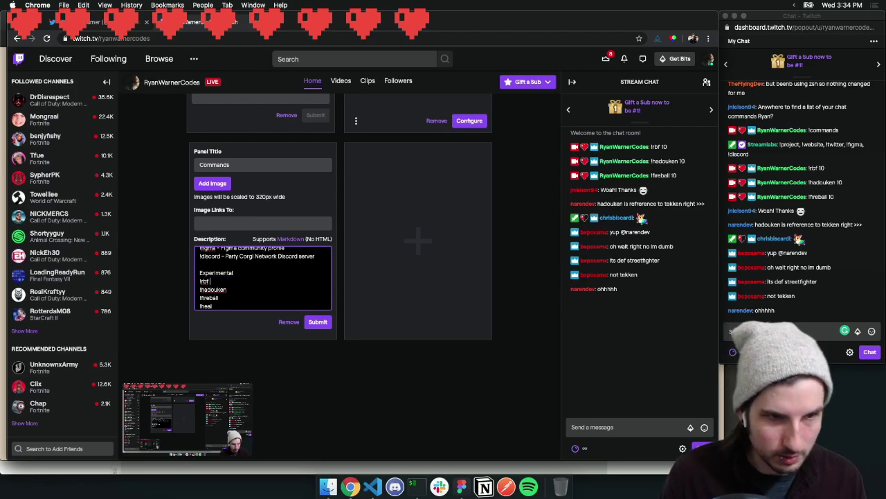
pyautogui.click(319, 323)
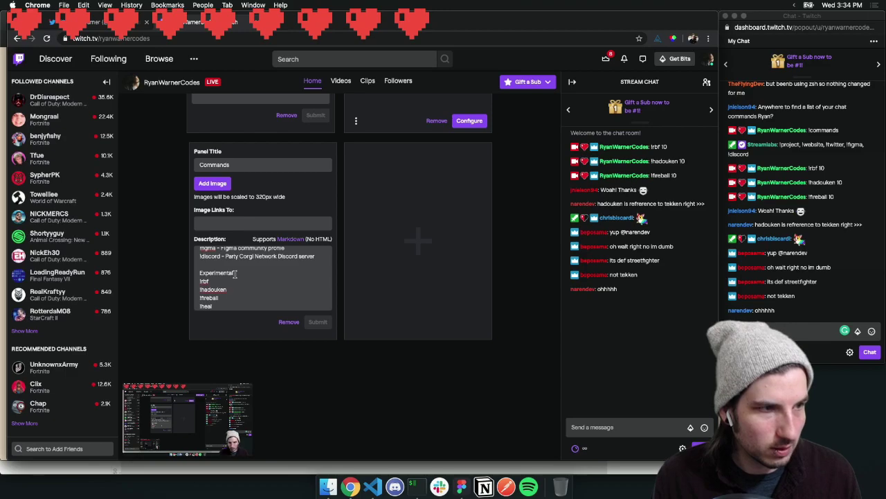
# Post the !rbf command in the Twitch chat
pyautogui.scroll(3, 268, 265)
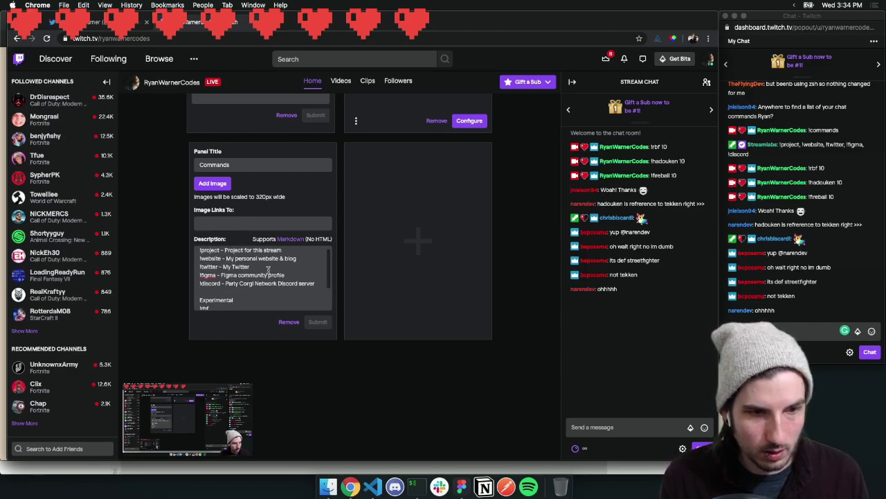
pyautogui.scroll(-3, 272, 281)
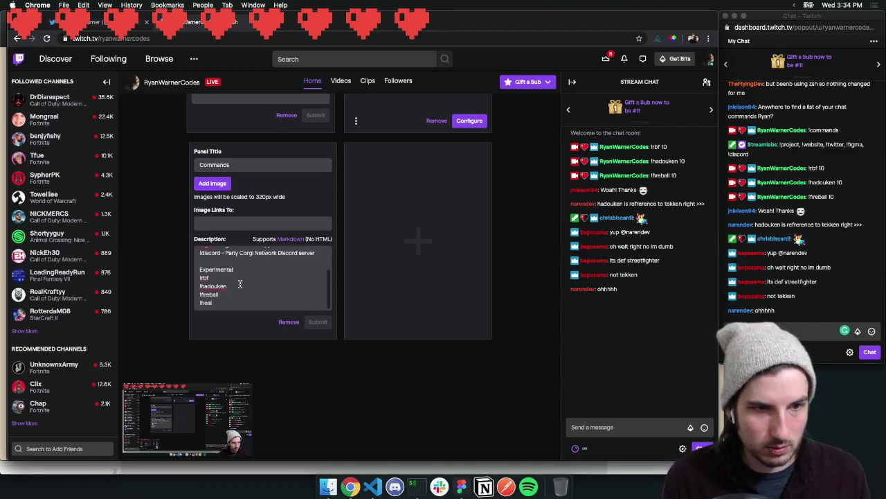
pyautogui.click(240, 284)
pyautogui.scroll(3, 281, 315)
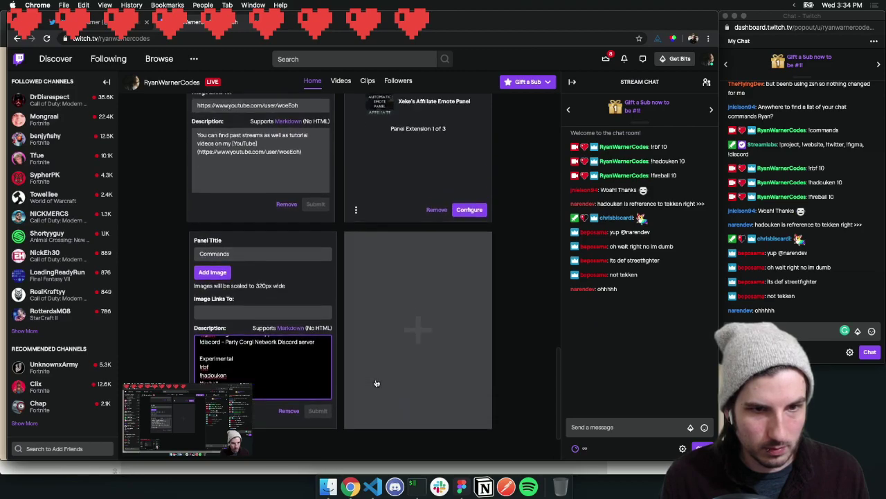
pyautogui.scroll(10, 499, 395)
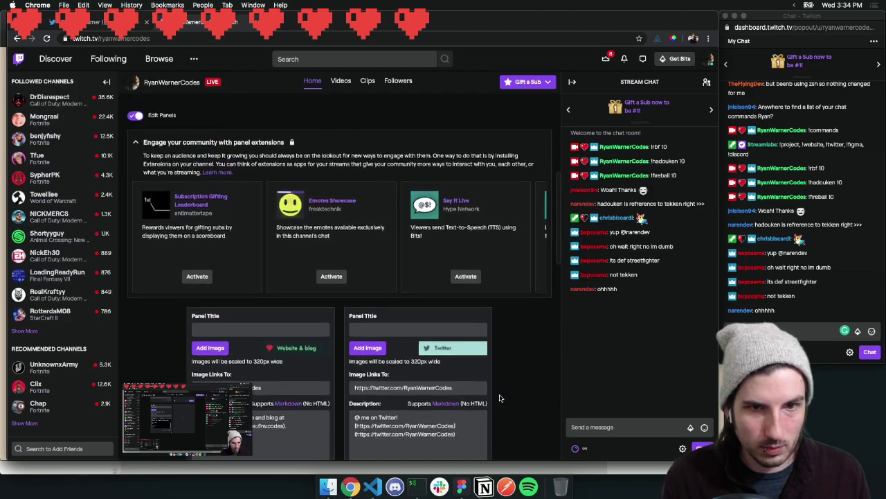
pyautogui.scroll(8, 500, 397)
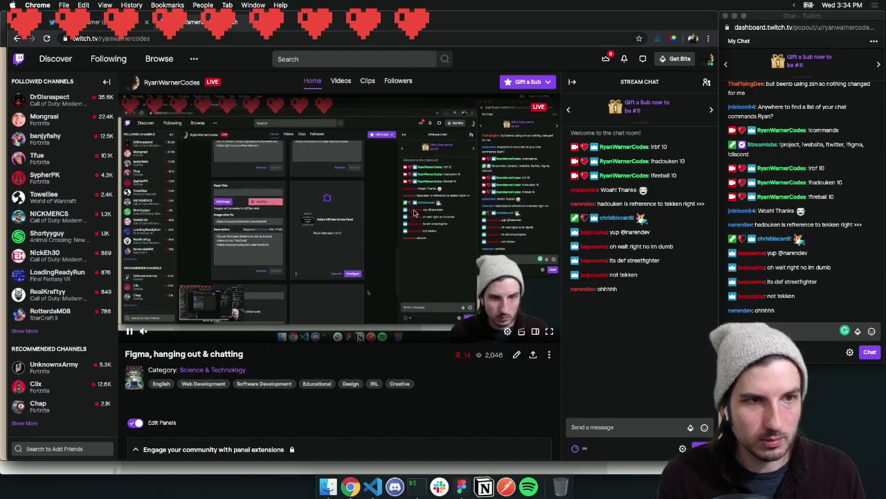
pyautogui.click(777, 331)
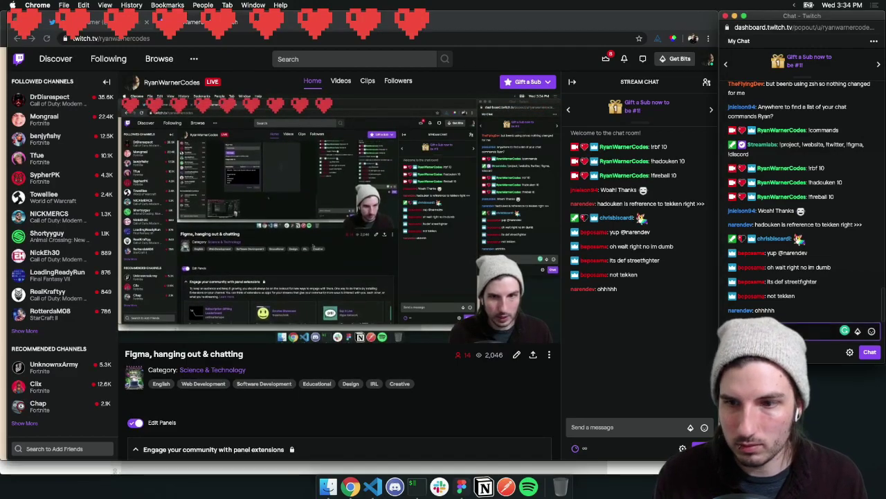
pyautogui.write('!r')
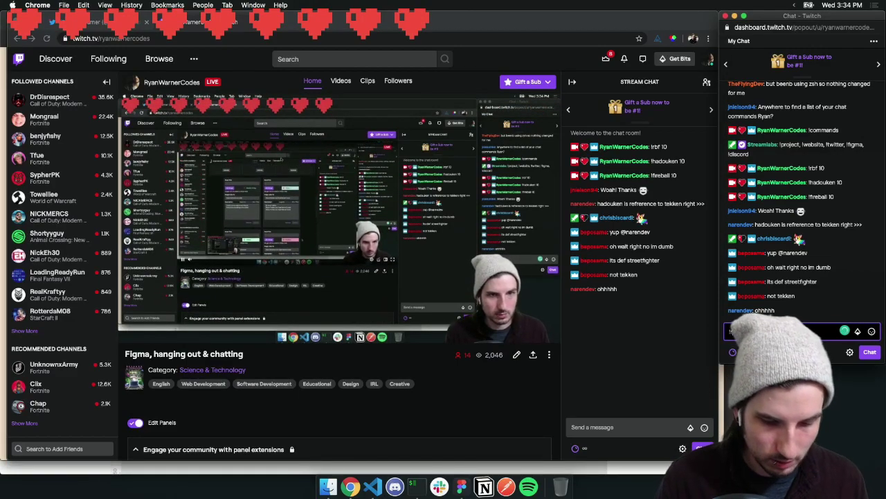
pyautogui.write('bf')
pyautogui.press('Return')
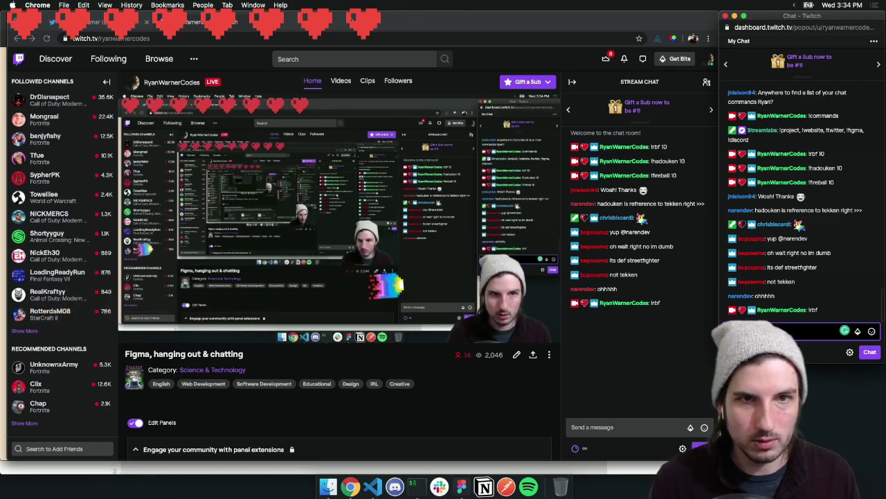
pyautogui.press('super+grave')
pyautogui.press('super+w')
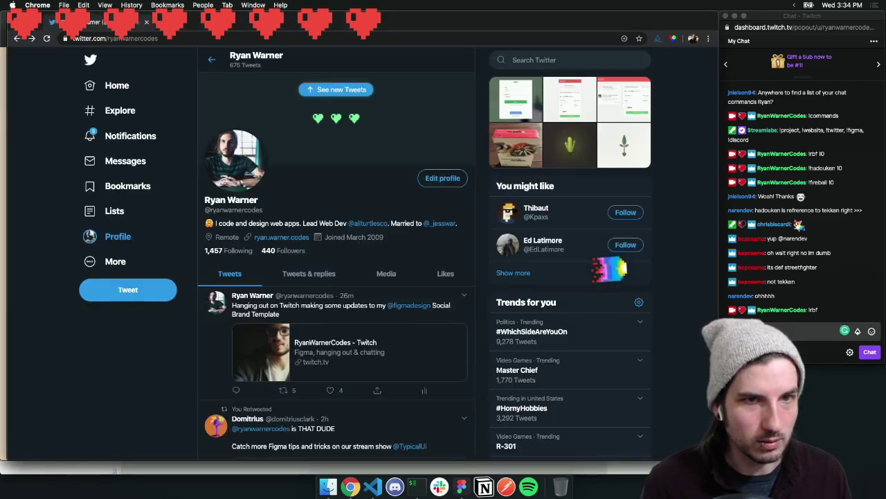
pyautogui.moveTo(243, 21); pyautogui.dragTo(0, 163)
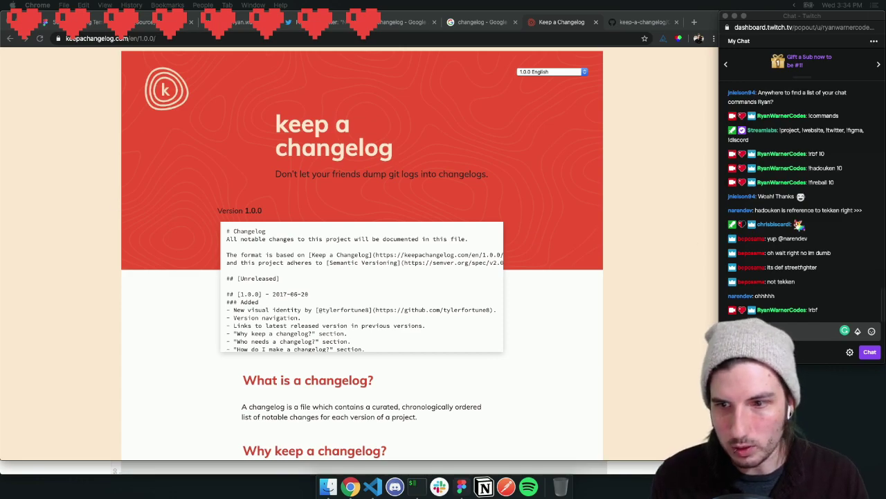
pyautogui.click(558, 125)
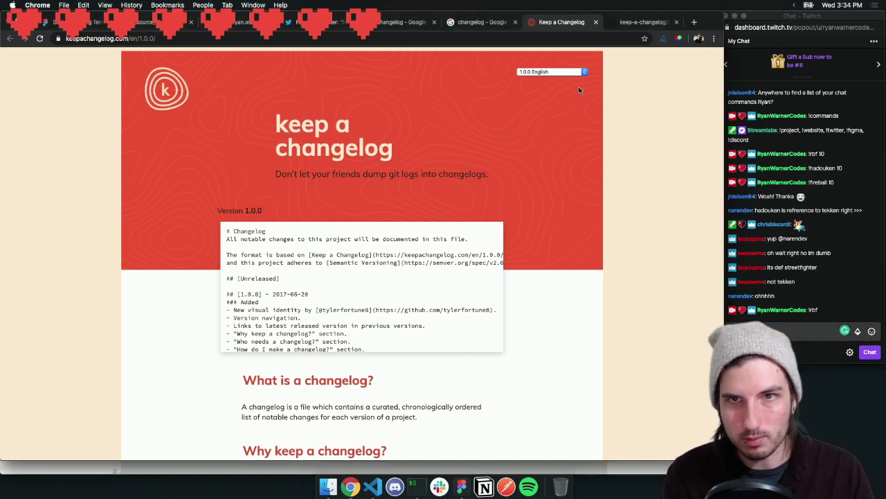
pyautogui.click(596, 23)
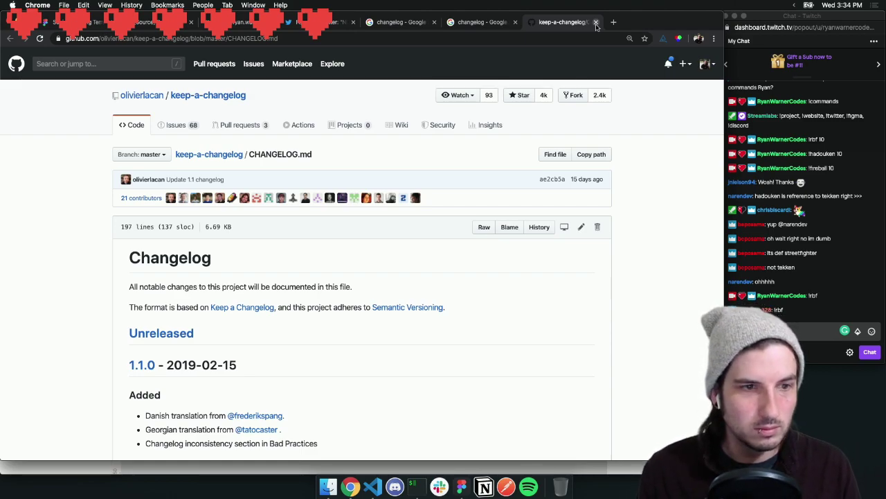
pyautogui.scroll(-2, 225, 232)
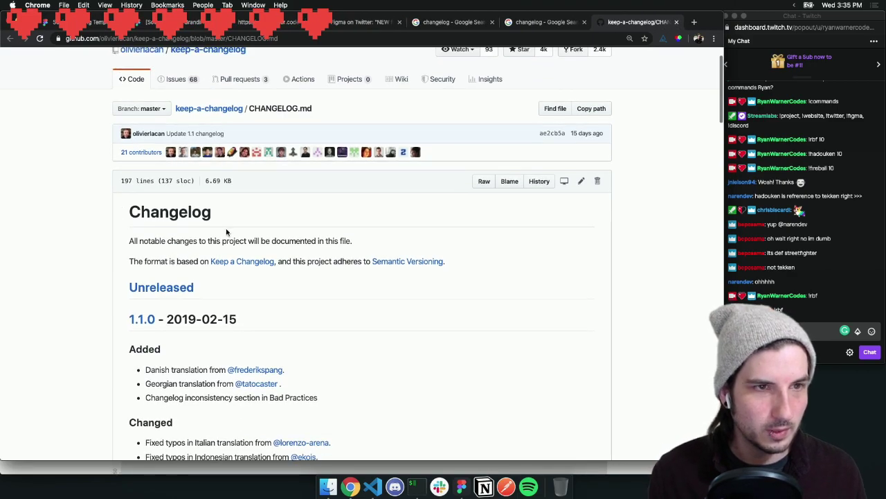
pyautogui.scroll(-2, 225, 233)
pyautogui.scroll(-8, 226, 233)
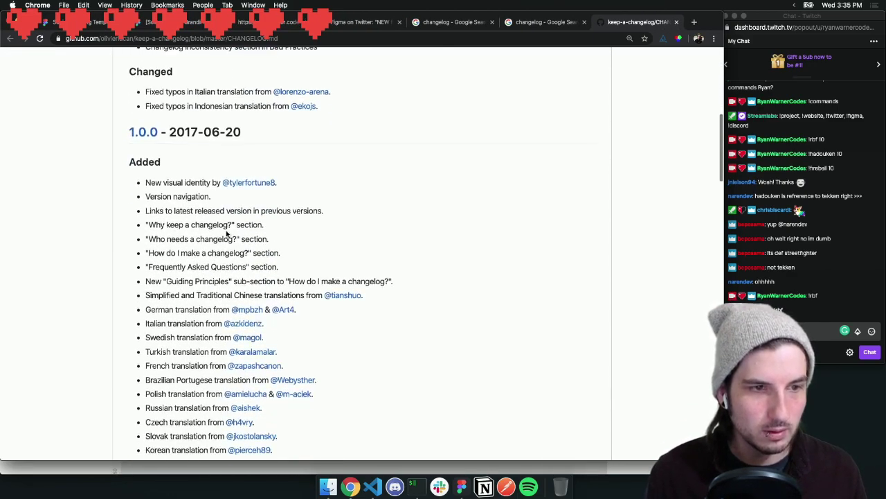
pyautogui.scroll(-4, 228, 239)
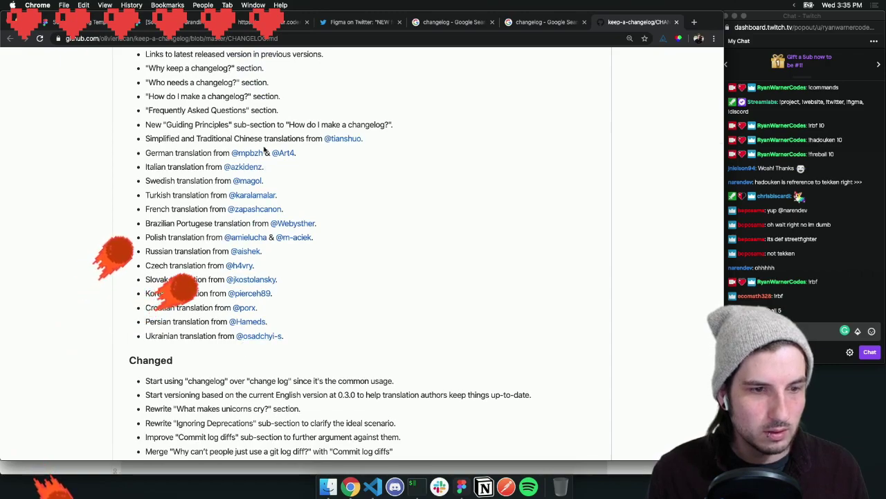
pyautogui.scroll(4, 439, 113)
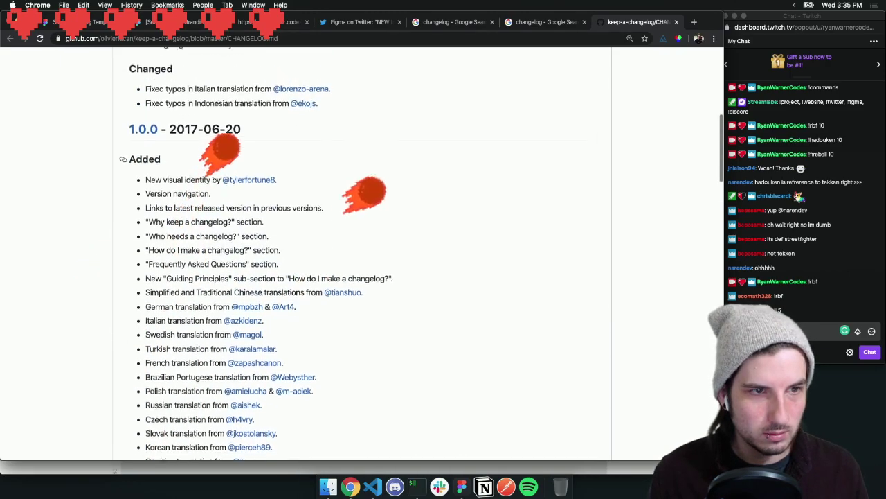
pyautogui.scroll(10, 225, 143)
pyautogui.scroll(-9, 225, 142)
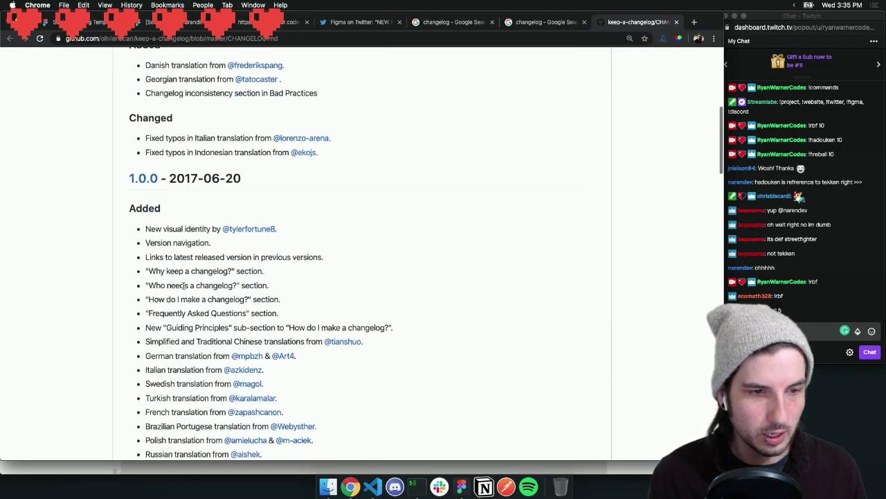
pyautogui.scroll(-20, 184, 286)
pyautogui.moveTo(151, 234); pyautogui.dragTo(171, 232)
pyautogui.click(184, 233)
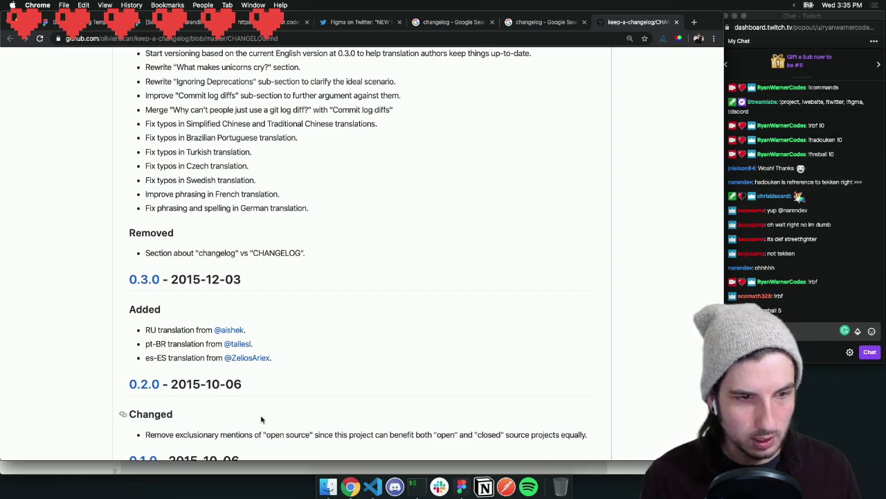
pyautogui.scroll(-3, 299, 414)
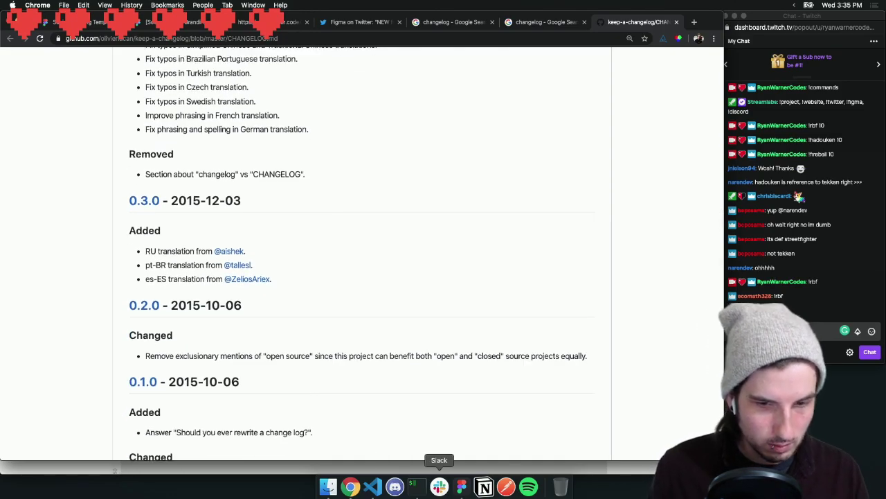
pyautogui.click(461, 486)
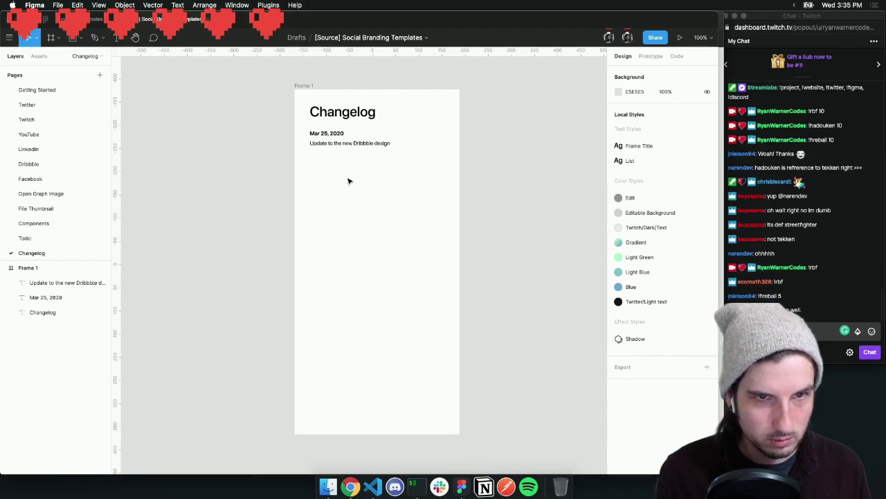
# Shift the description down and duplicate the Mar 25, 2020 date text below the original
pyautogui.click(330, 144)
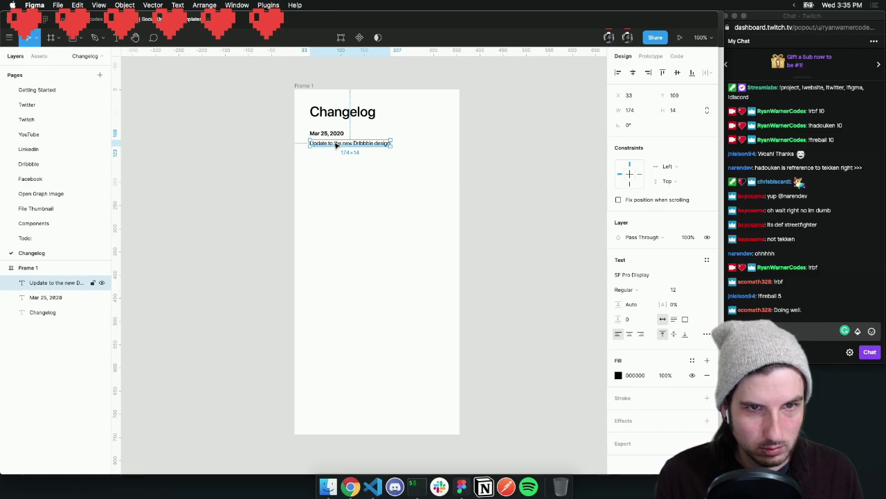
pyautogui.moveTo(332, 144)
pyautogui.mouseDown()
pyautogui.moveTo(326, 153)
pyautogui.moveTo(326, 144)
pyautogui.mouseUp()
pyautogui.click(327, 135)
pyautogui.press('super+d')
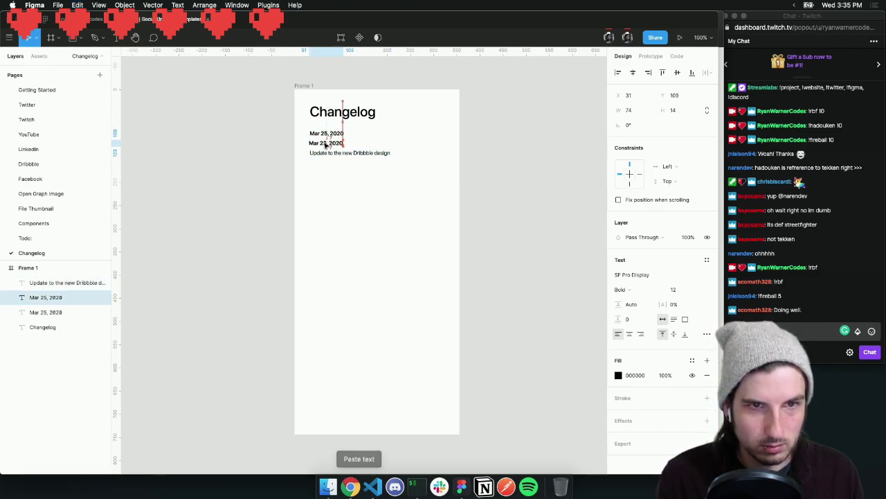
pyautogui.doubleClick(325, 144)
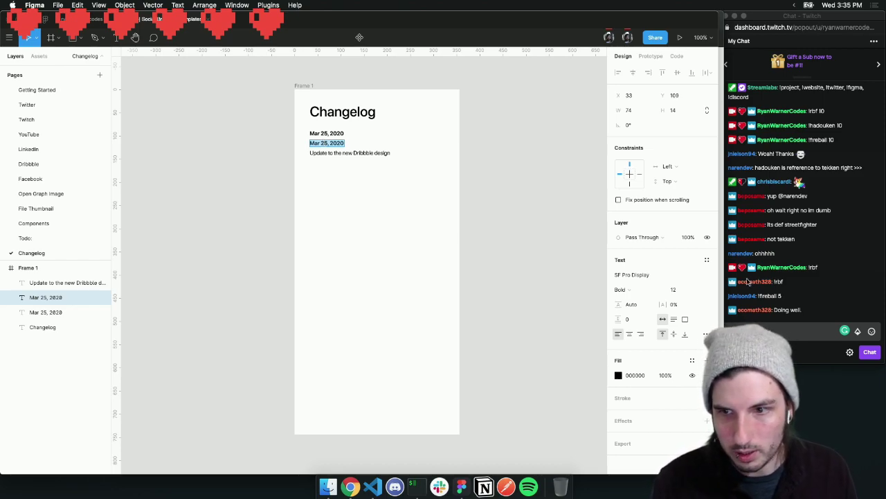
# Post the !heal10 command in the Twitch chat
pyautogui.click(783, 330)
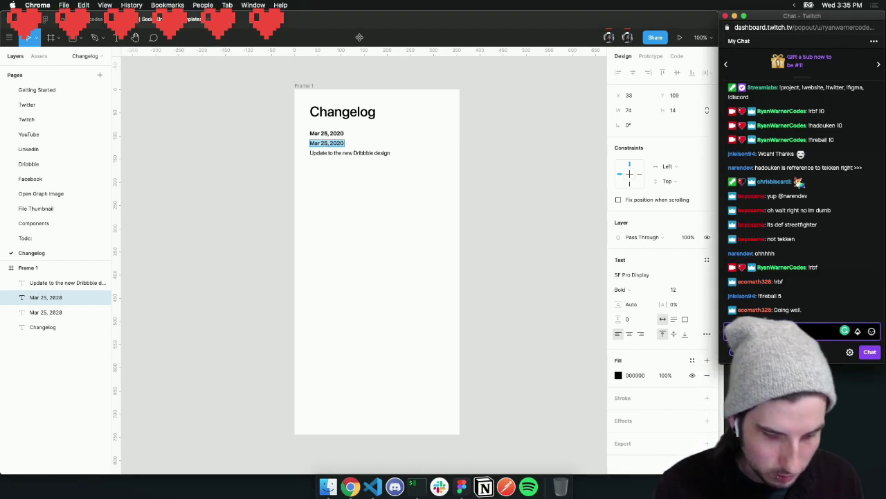
pyautogui.write('!')
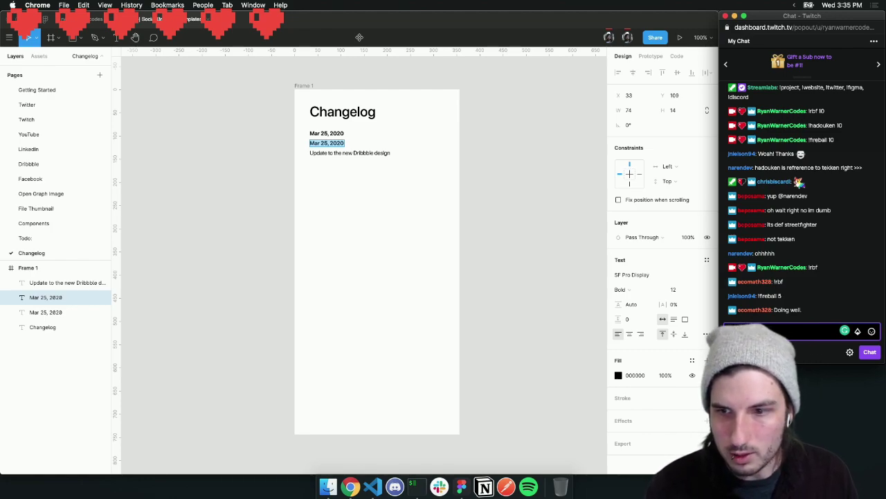
pyautogui.press('Return')
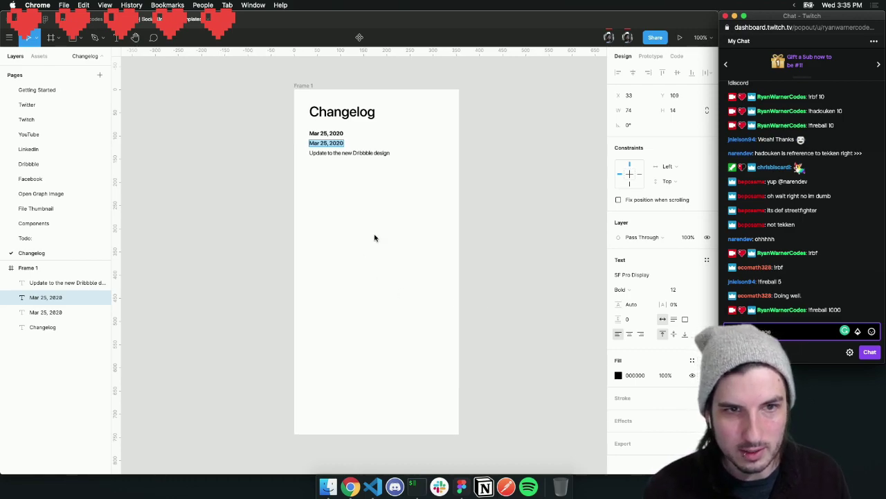
# Rename the copied date to 'Changed' and indent it with the description to the right
pyautogui.click(384, 177)
pyautogui.click(329, 142)
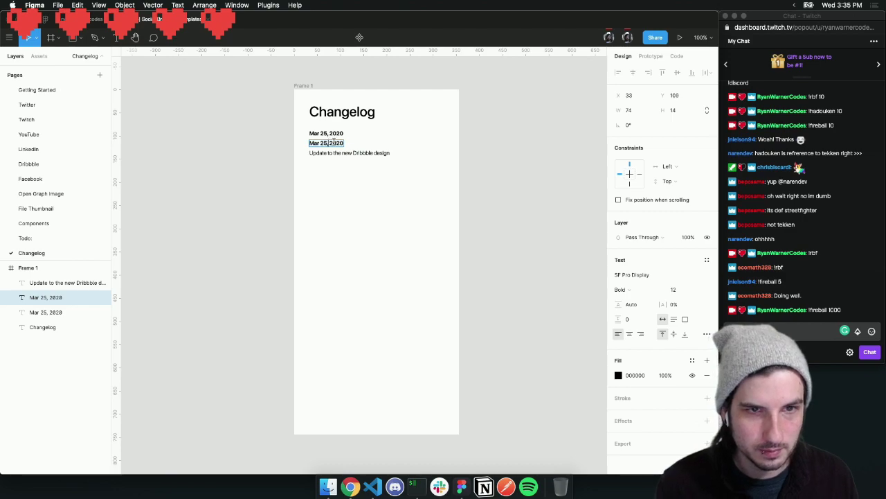
pyautogui.press('super+a')
pyautogui.write('Change')
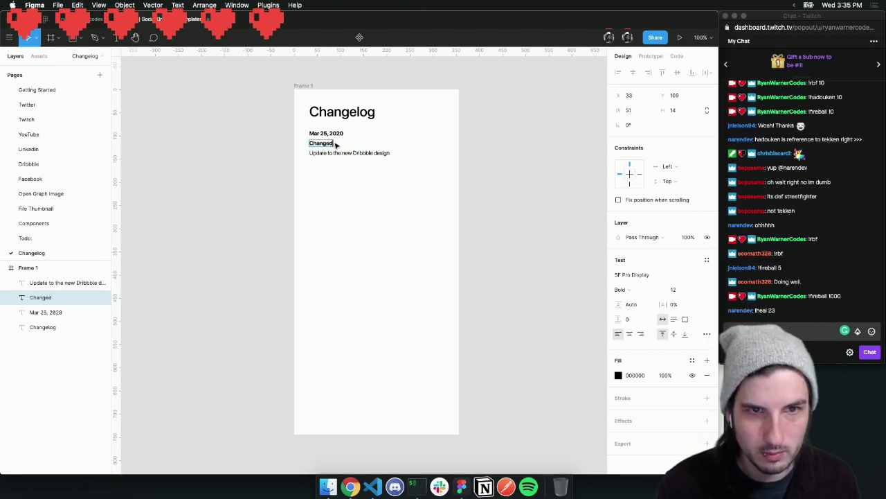
pyautogui.press('Escape')
pyautogui.keyDown('shift'); pyautogui.click(344, 153); pyautogui.keyUp('shift')
pyautogui.moveTo(344, 153); pyautogui.dragTo(352, 159)
pyautogui.click(361, 202)
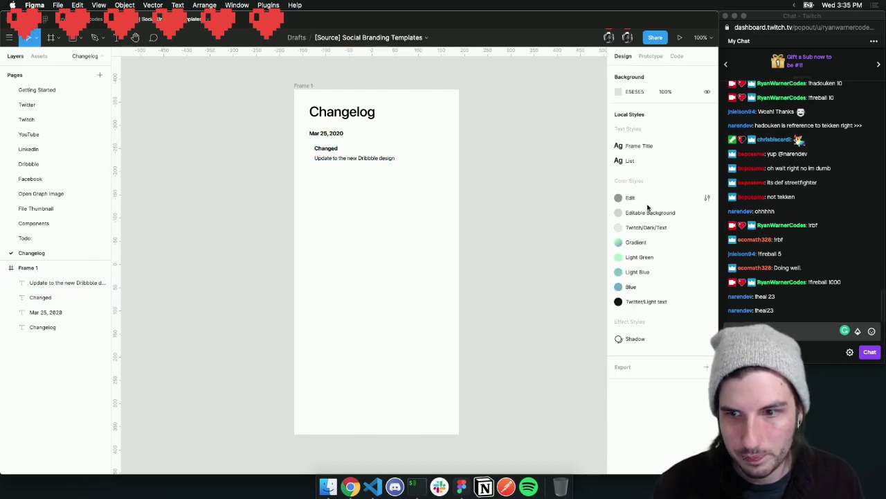
pyautogui.click(775, 332)
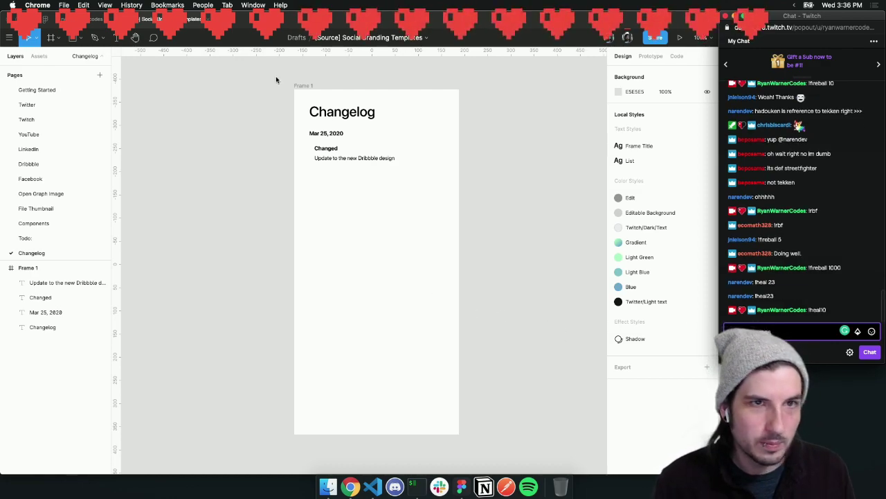
pyautogui.moveTo(385, 19)
pyautogui.mouseDown()
pyautogui.moveTo(398, 19)
pyautogui.moveTo(408, 314)
pyautogui.moveTo(396, 23)
pyautogui.mouseUp()
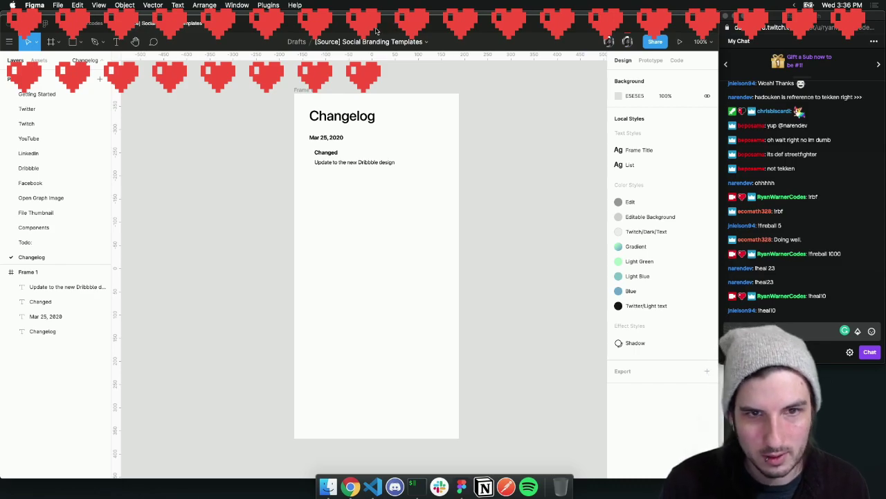
pyautogui.moveTo(376, 31)
pyautogui.mouseDown()
pyautogui.moveTo(370, 48)
pyautogui.moveTo(382, 39)
pyautogui.moveTo(371, 25)
pyautogui.mouseUp()
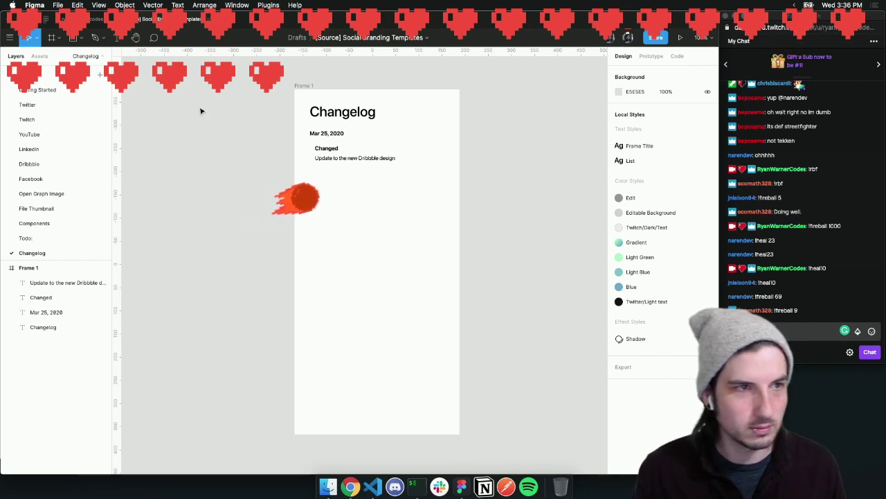
# On the Dribbble page, import 'Screen Shot 2020-03-25 at 3.29.32 PM' from the Desktop
pyautogui.click(36, 165)
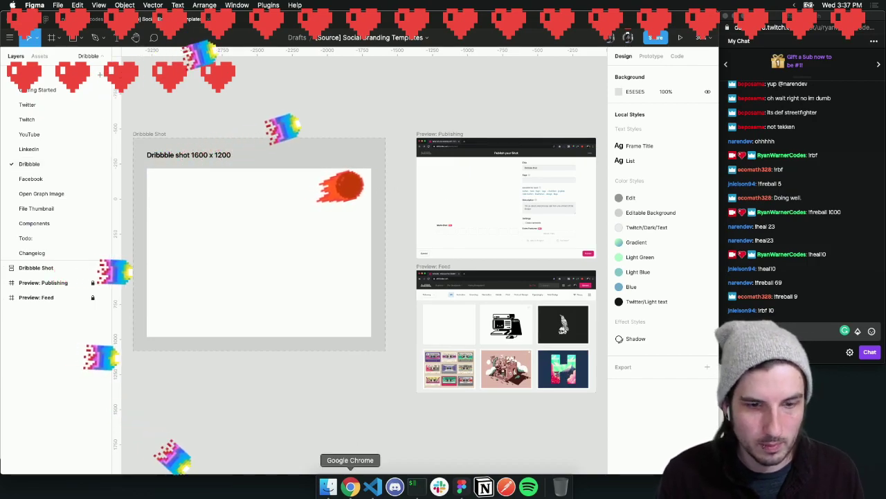
pyautogui.click(328, 486)
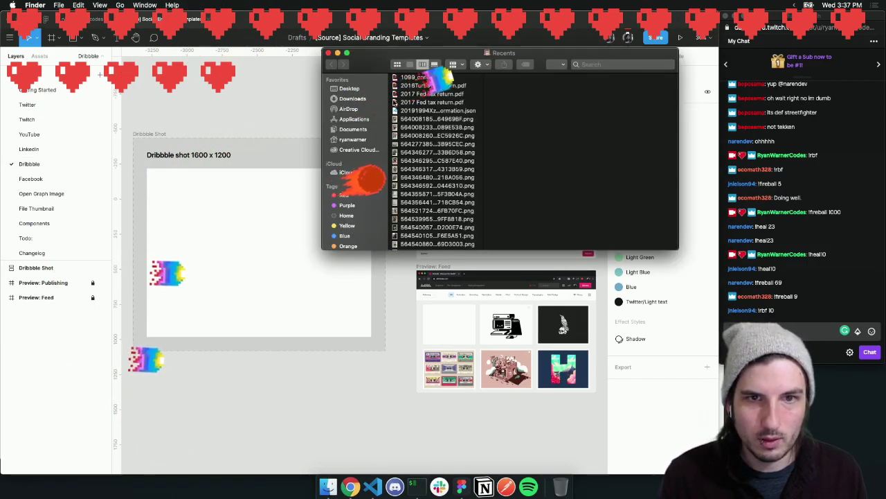
pyautogui.click(349, 89)
pyautogui.click(424, 142)
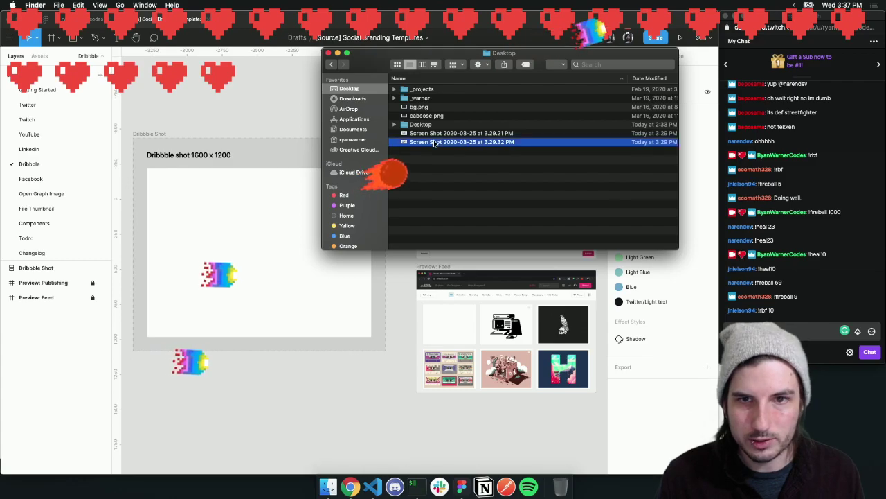
pyautogui.moveTo(423, 142); pyautogui.dragTo(490, 336)
# Position the screenshot to the right of the Preview: Feed frame
pyautogui.click(354, 333)
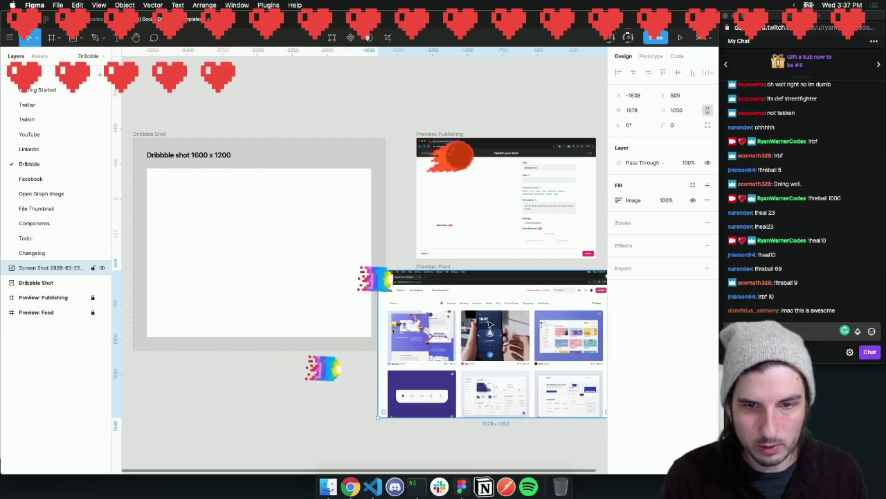
pyautogui.hscroll(3, 481, 327)
pyautogui.moveTo(307, 328); pyautogui.dragTo(517, 315)
pyautogui.hscroll(5, 517, 315)
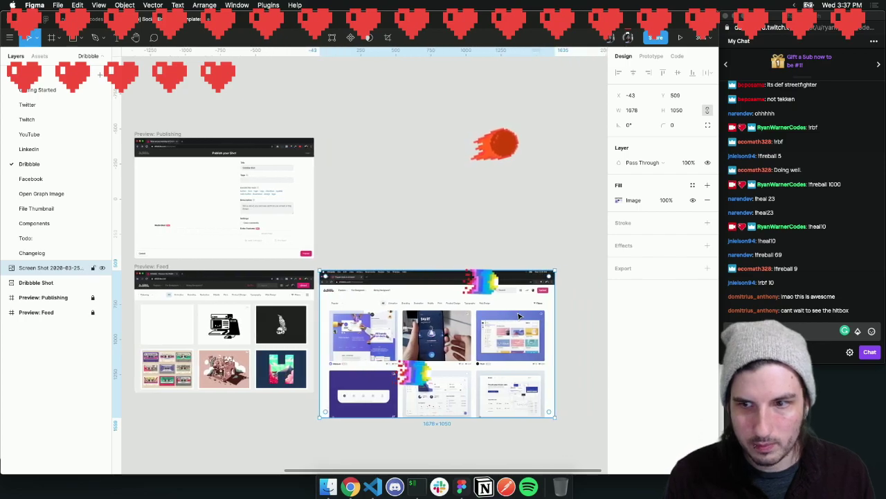
pyautogui.hscroll(1, 519, 315)
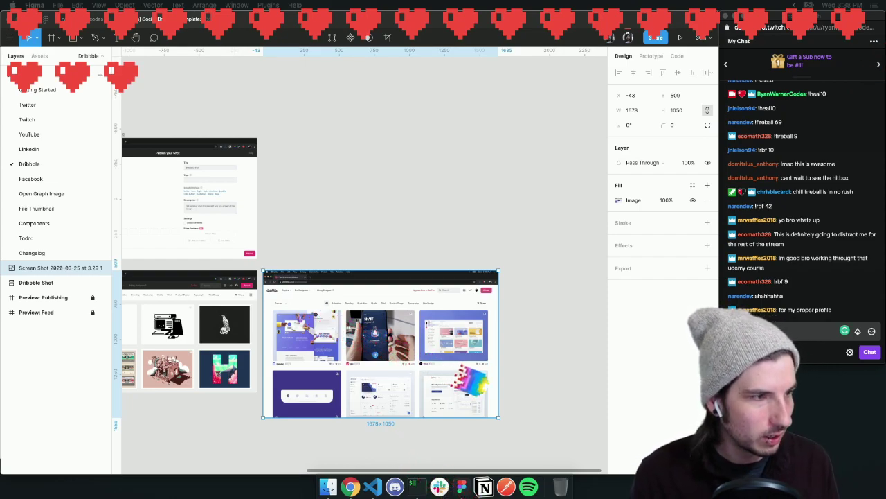
# Bring Chrome over Figma, narrow it, and load the Dribbble home feed in a new tab
pyautogui.moveTo(0, 29); pyautogui.dragTo(531, 17)
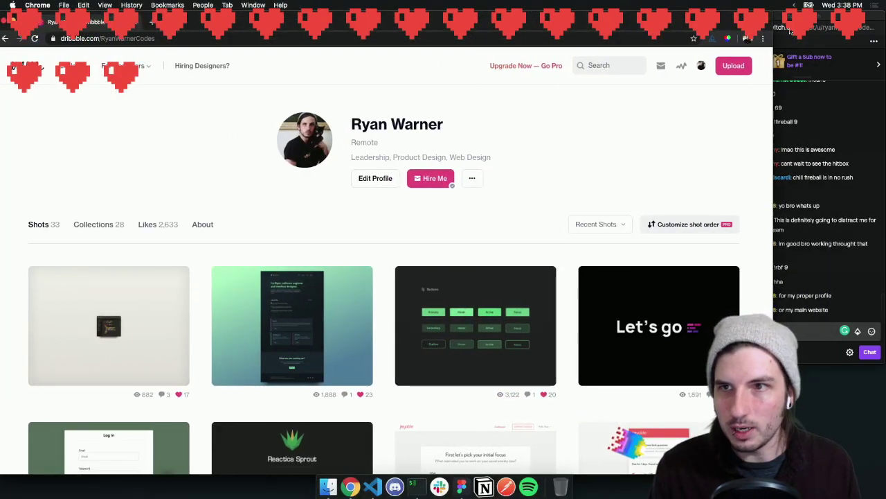
pyautogui.moveTo(774, 15); pyautogui.dragTo(715, 15)
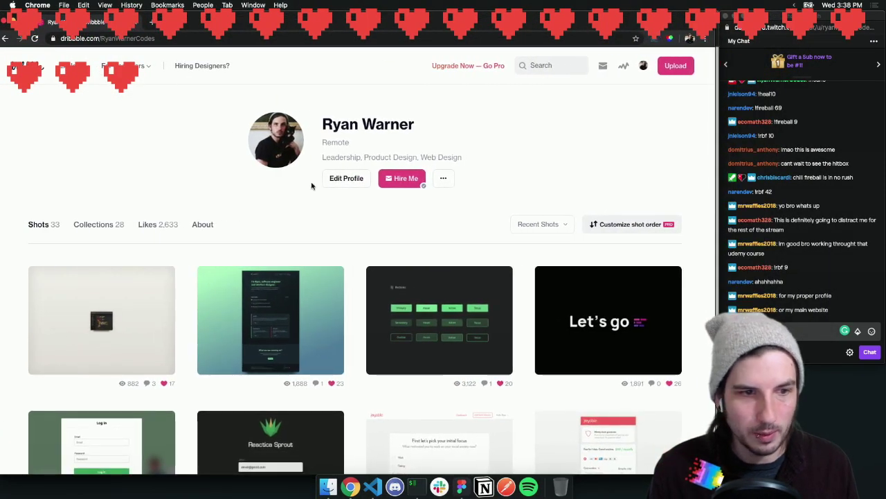
pyautogui.moveTo(101, 39); pyautogui.dragTo(60, 39)
pyautogui.press('super+c')
pyautogui.click(151, 22)
pyautogui.press('super+v')
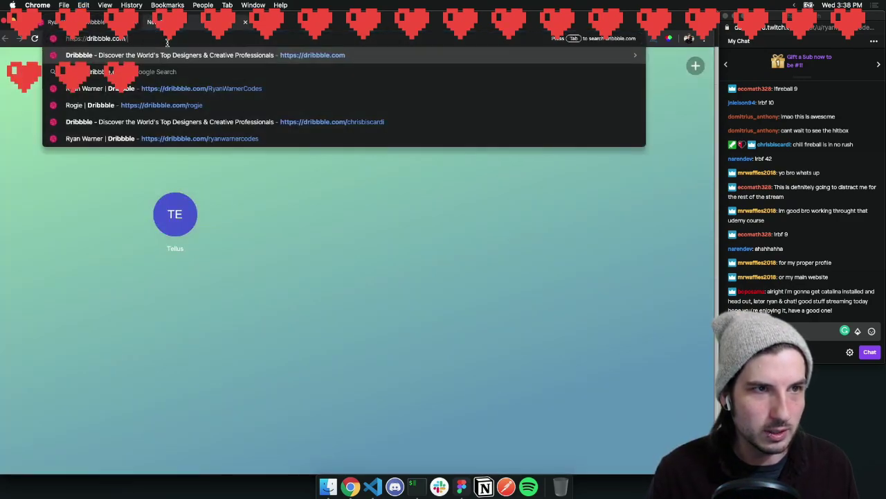
pyautogui.press('Return')
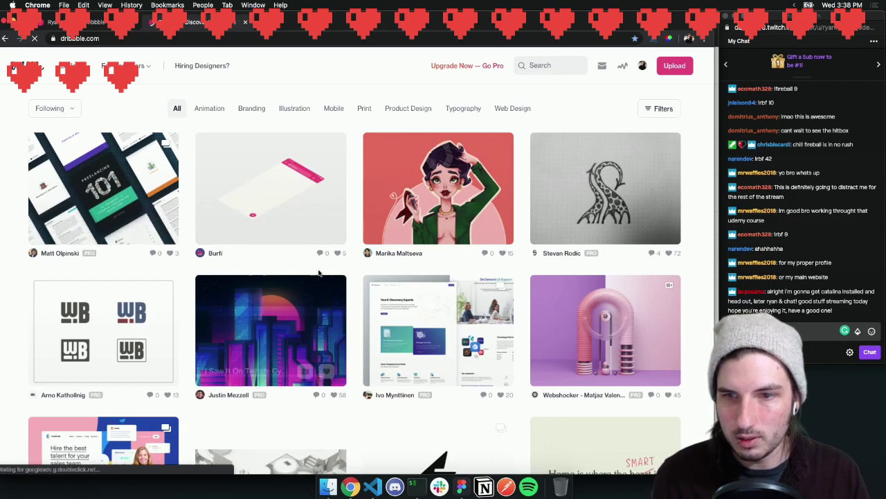
# Compare the Dribbble profile tab with the shots feed tab, ending on the profile
pyautogui.click(100, 23)
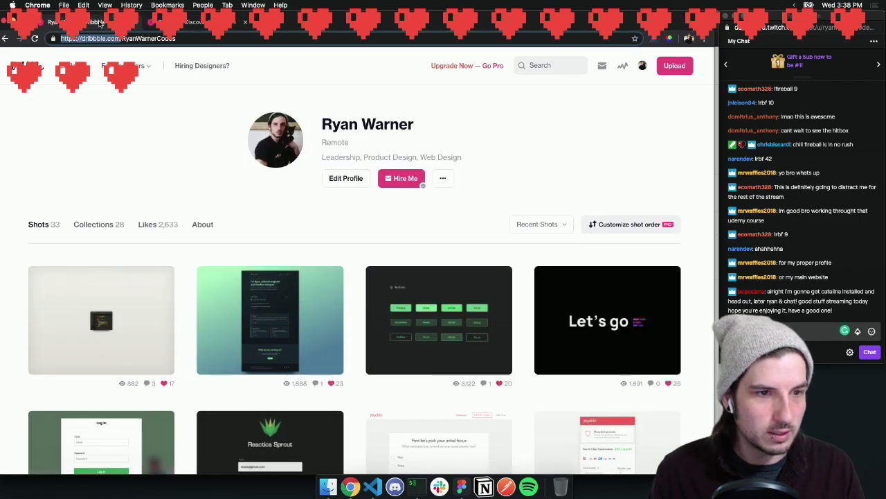
pyautogui.click(208, 27)
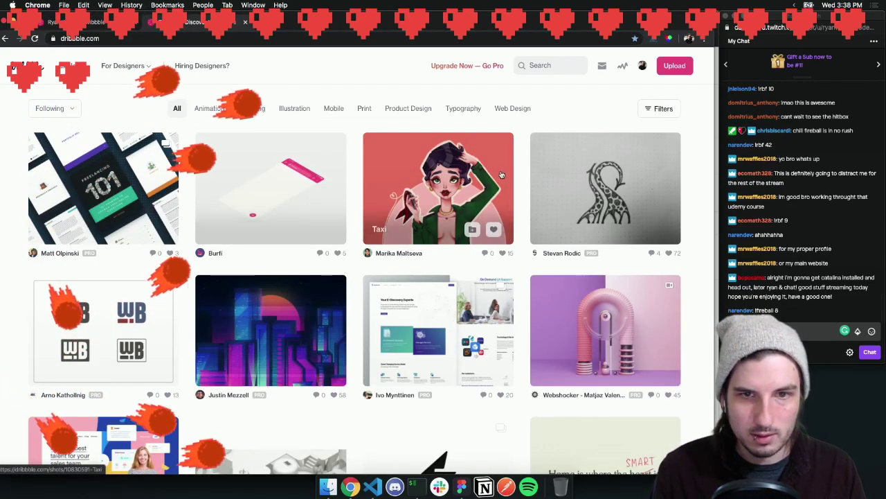
pyautogui.click(97, 23)
pyautogui.click(208, 23)
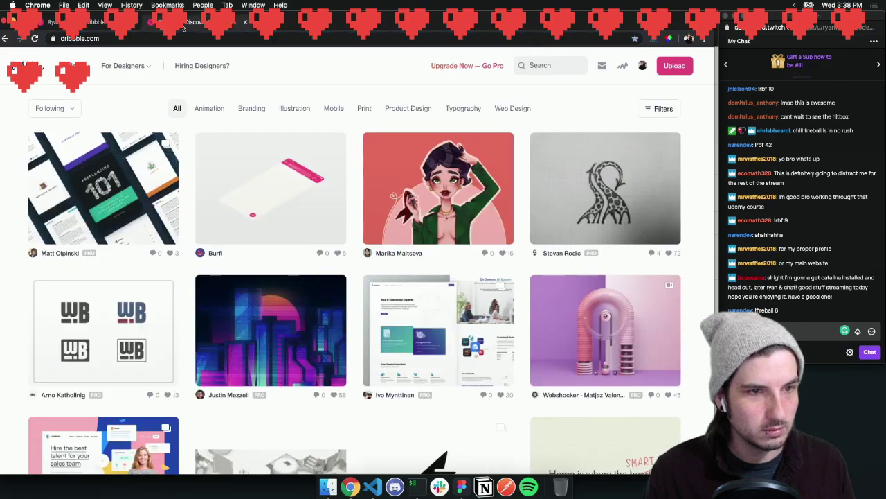
pyautogui.click(96, 22)
# Reposition the Dribbble profile window, then slide the browser away to reveal Figma
pyautogui.moveTo(384, 27); pyautogui.dragTo(0, 59)
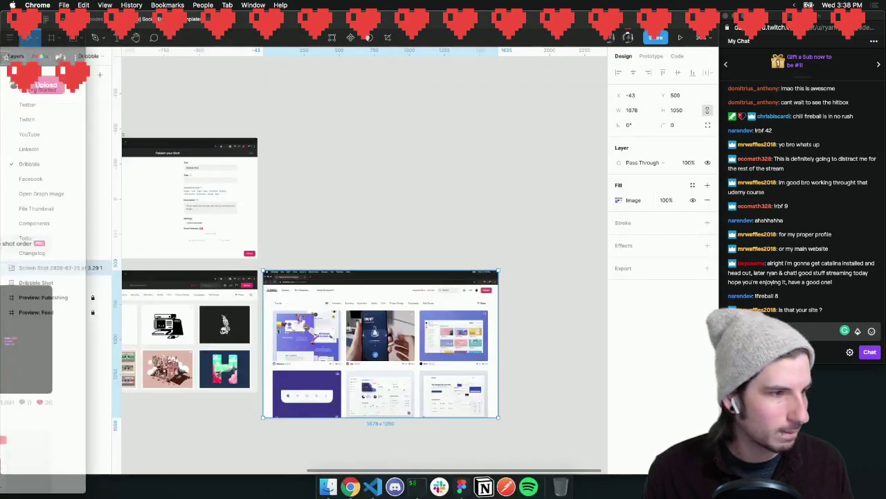
pyautogui.moveTo(0, 59); pyautogui.dragTo(492, 24)
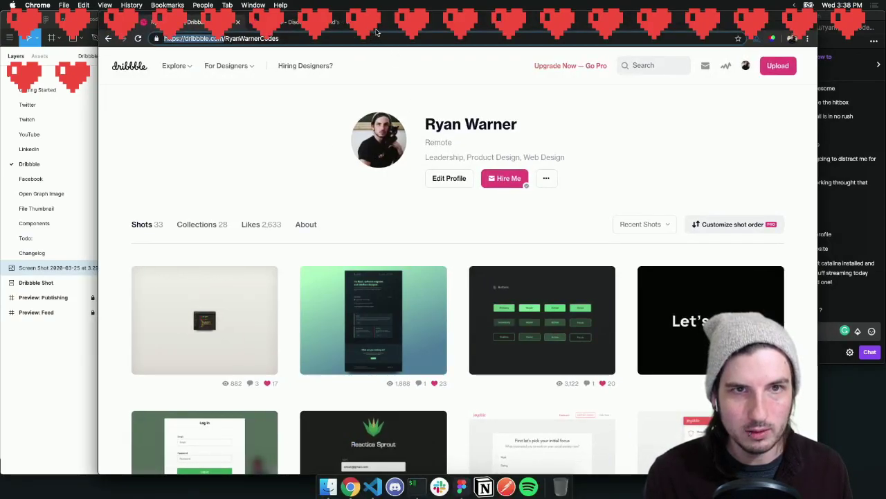
pyautogui.moveTo(376, 32); pyautogui.dragTo(337, 32)
pyautogui.moveTo(392, 123); pyautogui.dragTo(501, 121)
pyautogui.click(500, 121)
pyautogui.moveTo(338, 29); pyautogui.dragTo(0, 36)
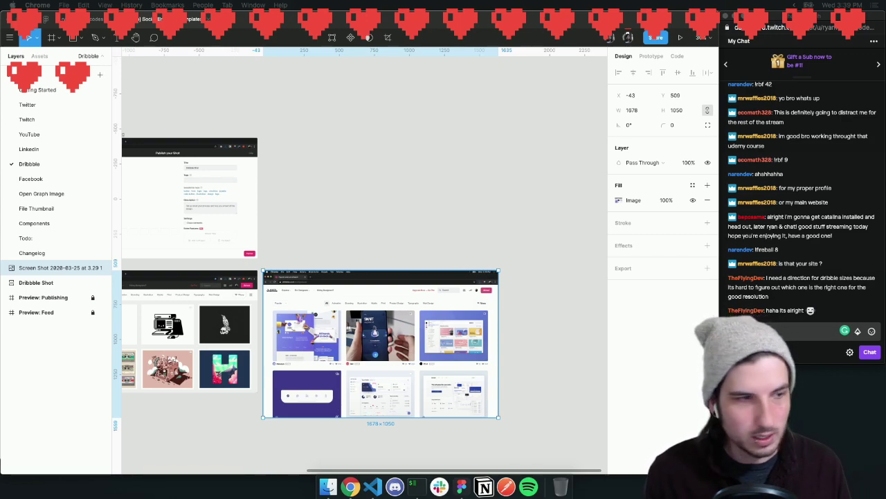
pyautogui.moveTo(0, 40); pyautogui.dragTo(544, 30)
pyautogui.moveTo(94, 47); pyautogui.dragTo(45, 47)
pyautogui.moveTo(362, 28)
pyautogui.mouseDown()
pyautogui.moveTo(394, 29)
pyautogui.moveTo(371, 20)
pyautogui.mouseUp()
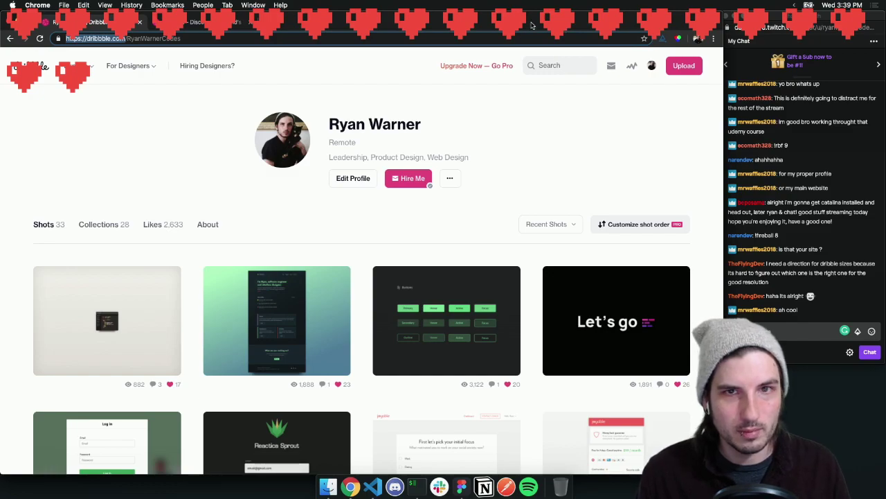
pyautogui.hotkey('ctrl', 'Right')
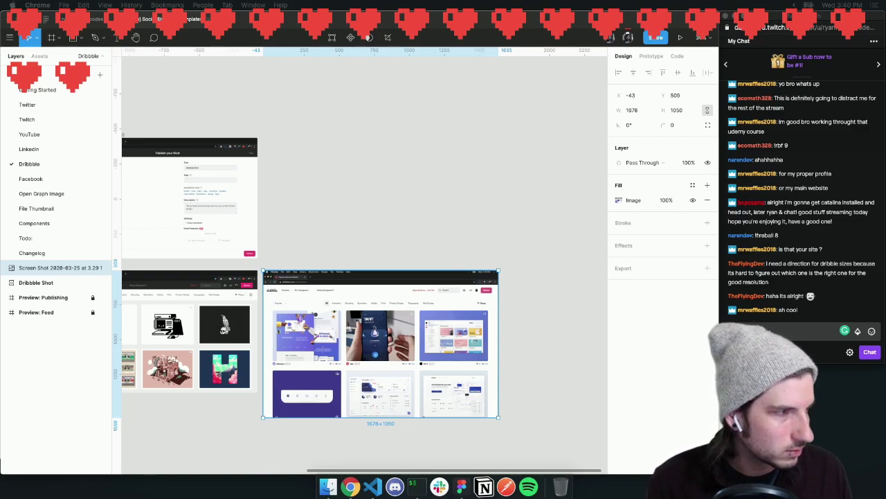
# Resize and shift the Dribbble browser window so Figma's layers show beside it
pyautogui.click(325, 489)
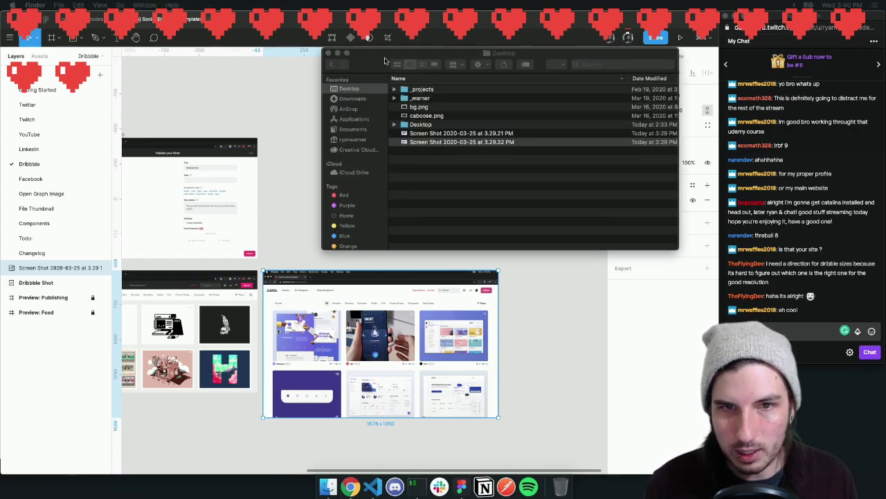
pyautogui.click(384, 21)
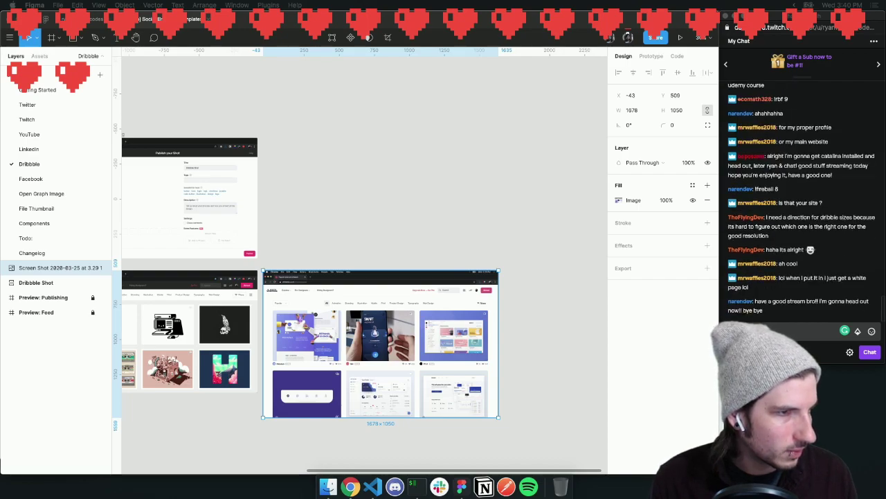
pyautogui.moveTo(565, 1); pyautogui.dragTo(534, 90)
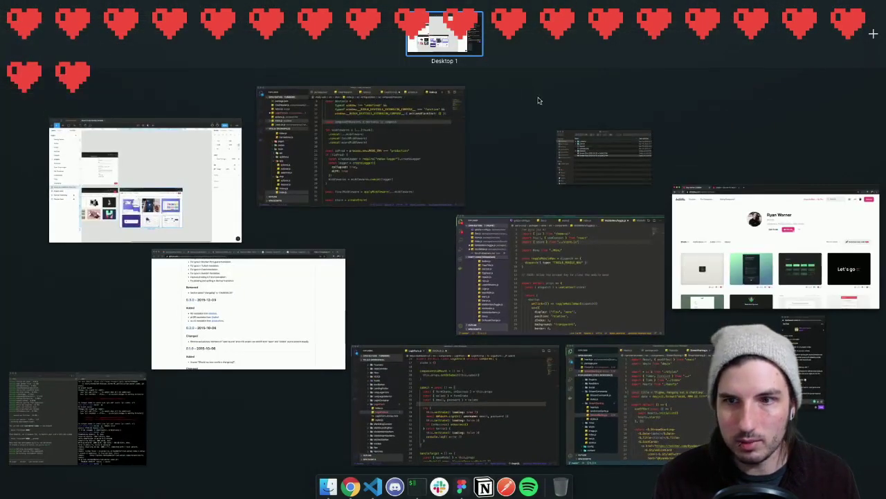
pyautogui.click(679, 215)
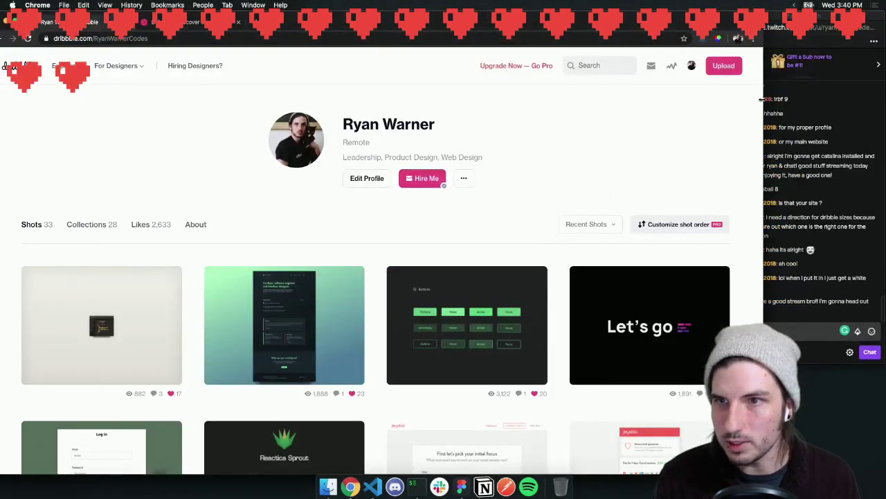
pyautogui.moveTo(763, 106); pyautogui.dragTo(270, 133)
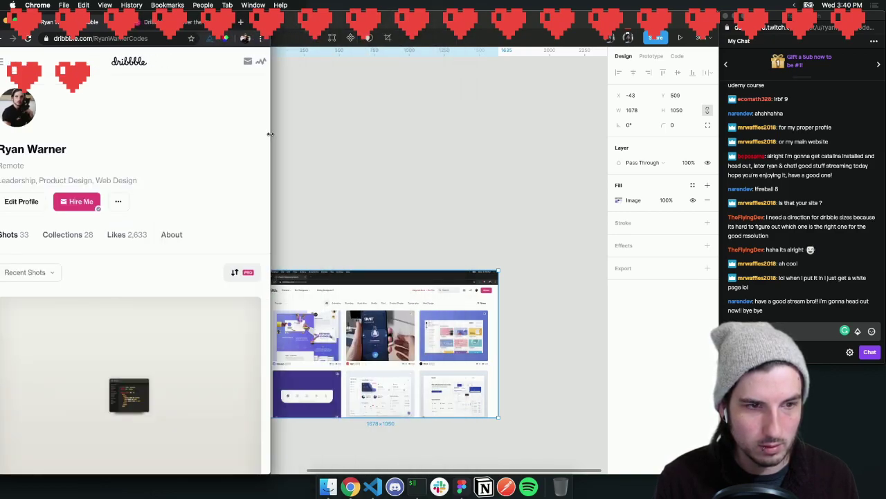
pyautogui.moveTo(252, 23); pyautogui.dragTo(0, 208)
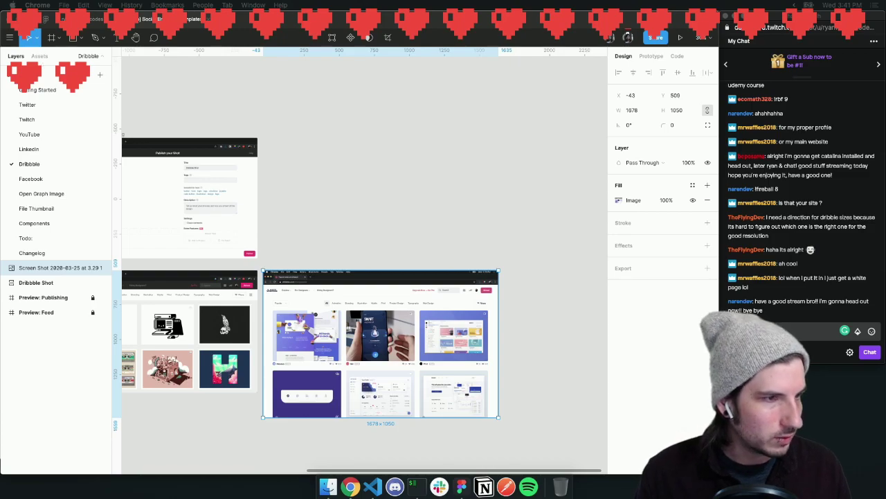
# Open Dribbble's Publish your Shot upload page, then select the Dribbble Shot frame in Figma
pyautogui.press('super+Tab')
pyautogui.click(676, 66)
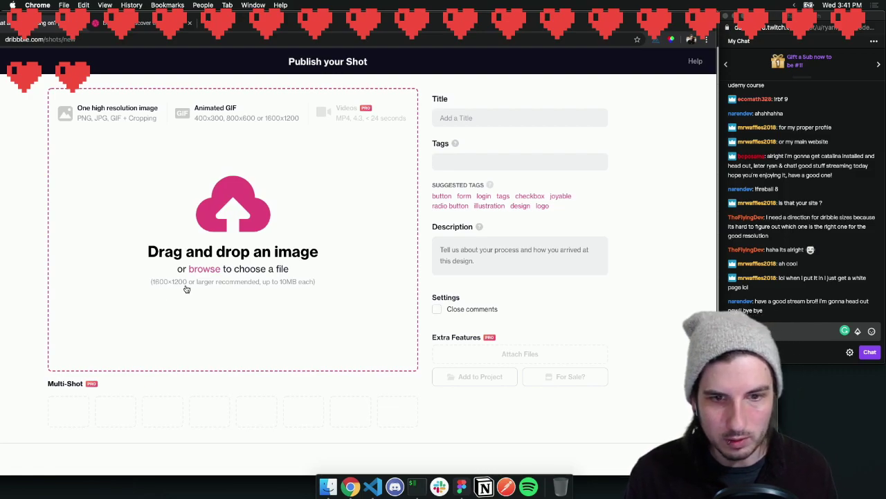
pyautogui.click(461, 487)
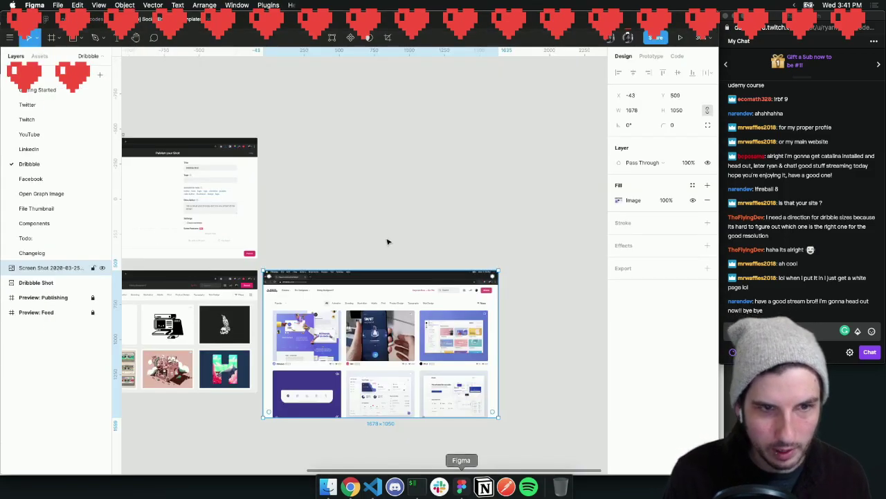
pyautogui.click(197, 132)
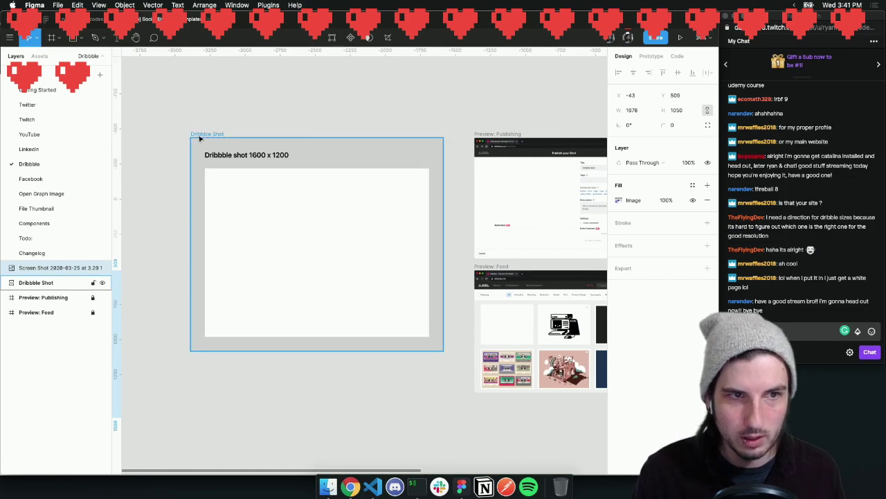
pyautogui.click(286, 113)
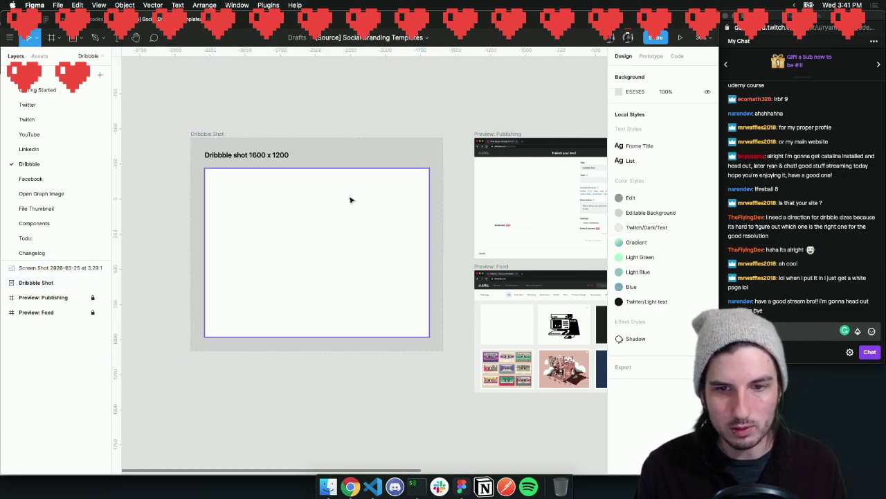
# Scroll the canvas around the Dribbble Shot frame, then bring Chrome's upload page forward
pyautogui.hscroll(5, 350, 200)
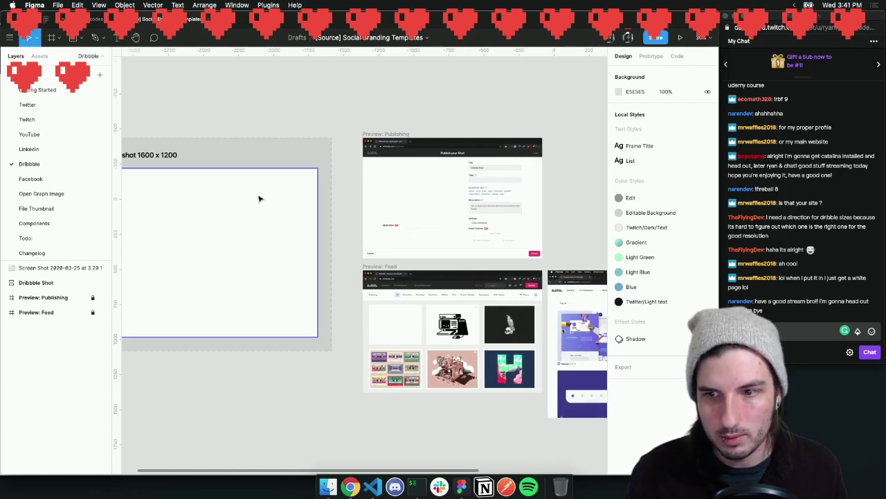
pyautogui.hscroll(-4, 259, 198)
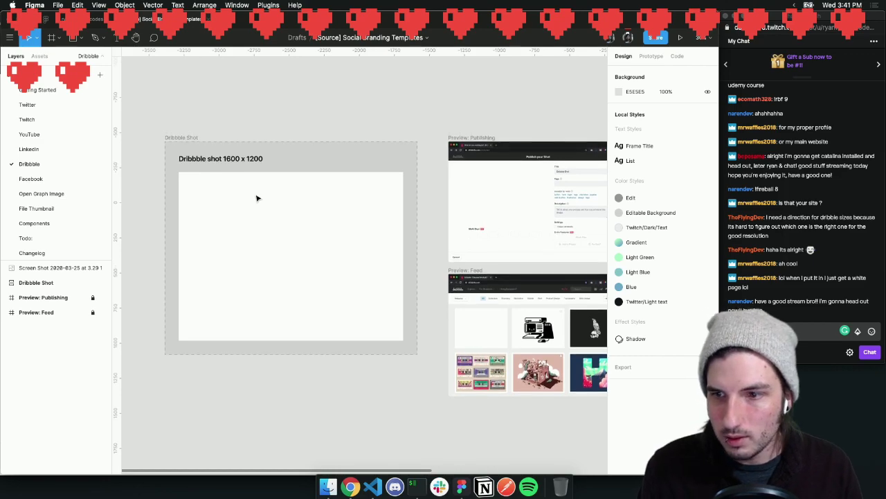
pyautogui.hscroll(1, 257, 198)
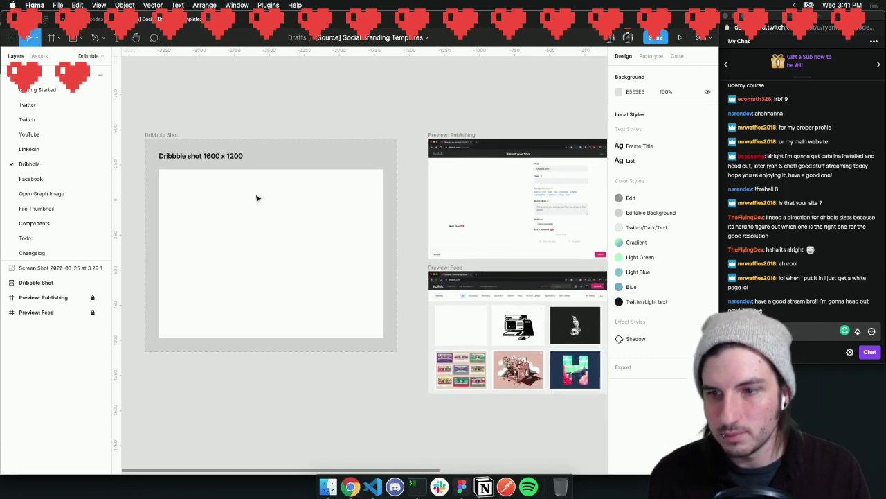
pyautogui.click(348, 490)
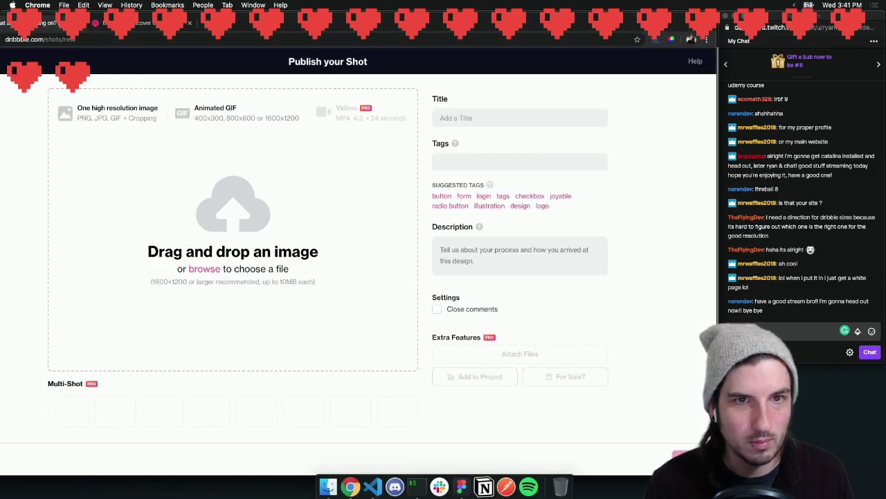
# Maximise the browser and screenshot the Publish your Shot upload page
pyautogui.doubleClick(379, 25)
pyautogui.moveTo(380, 25); pyautogui.dragTo(0, 43)
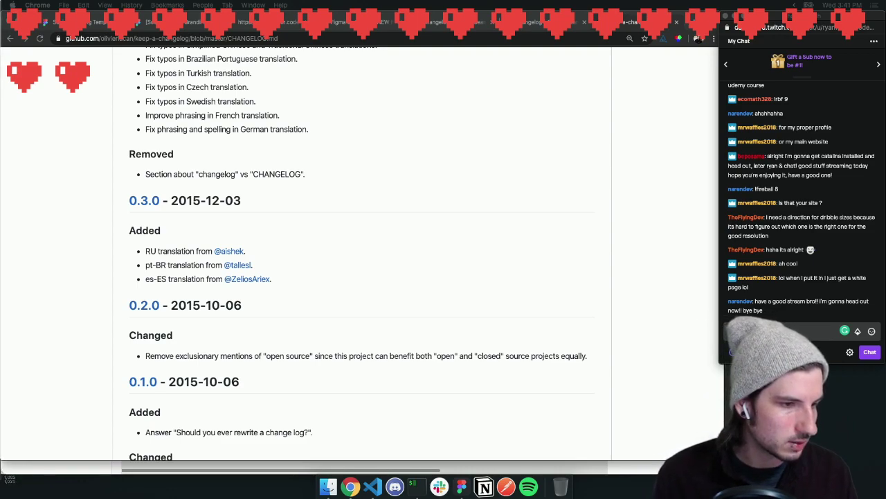
pyautogui.moveTo(2, 474); pyautogui.dragTo(1, 474)
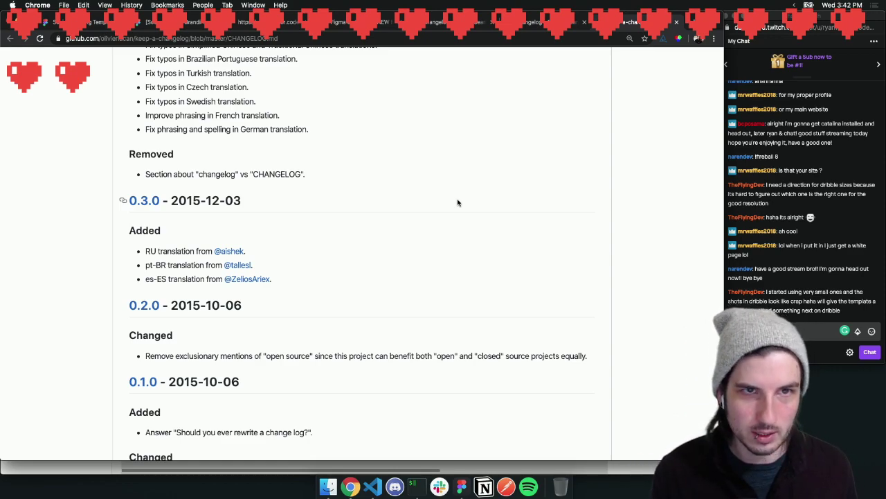
# Visit the Social Branding Templates community tab, then return to the Figma app
pyautogui.click(99, 23)
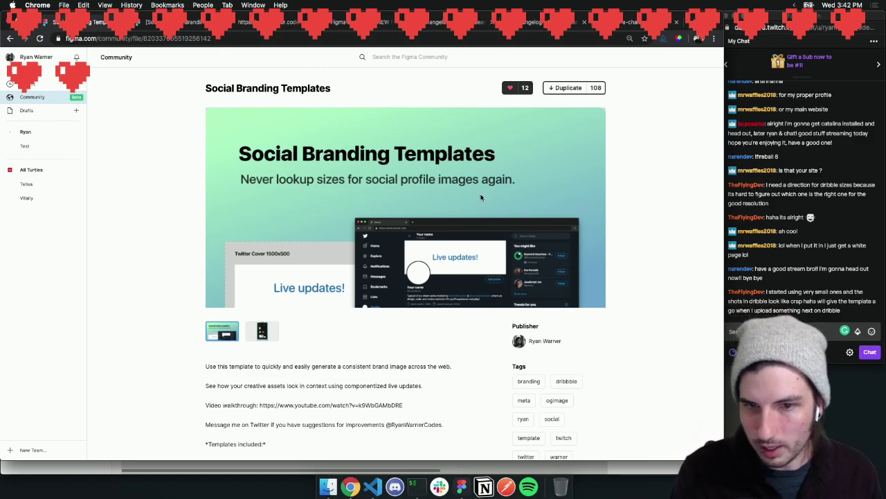
pyautogui.click(787, 330)
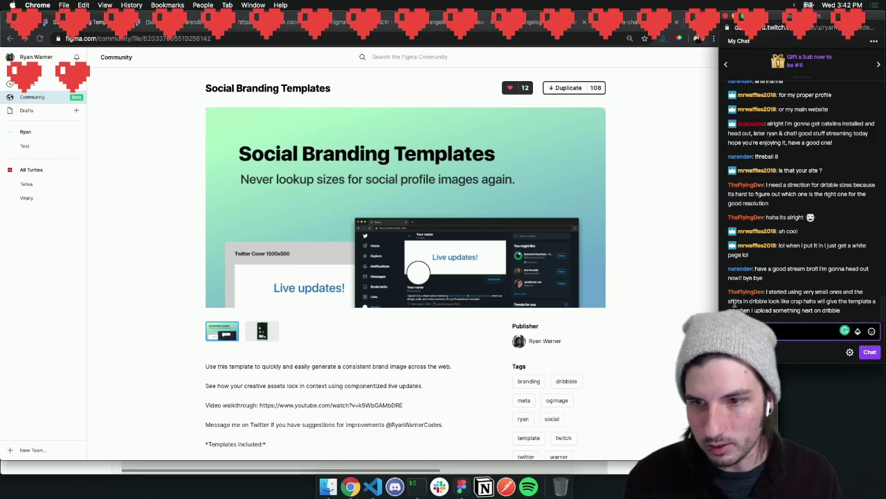
pyautogui.click(641, 267)
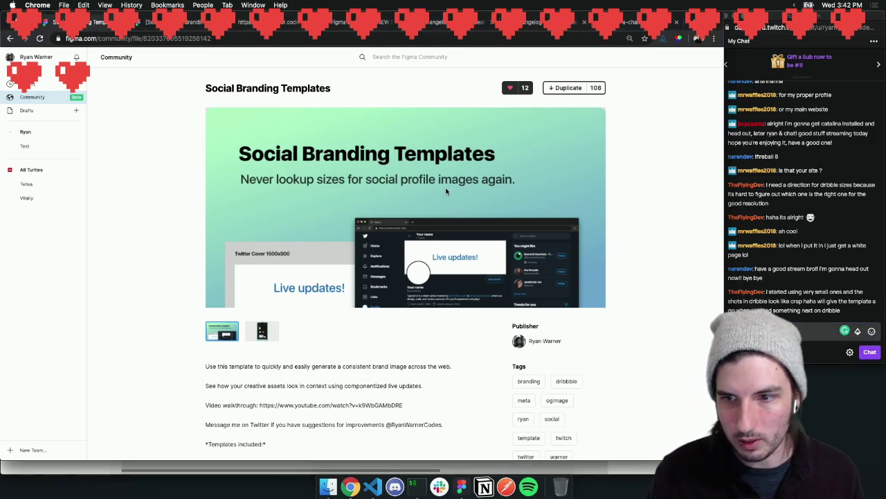
pyautogui.click(461, 487)
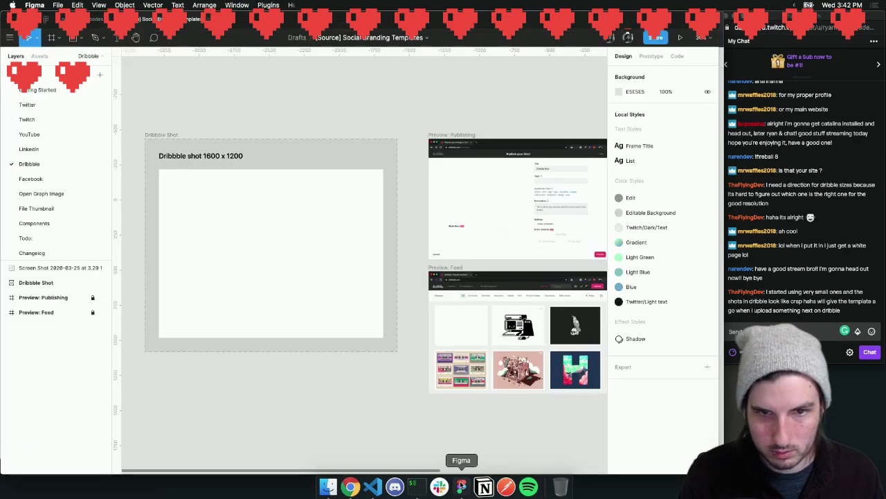
# Drop the 3.41.58 PM upload-page screenshot beside Publishing and enlarge it to 1451 × 883
pyautogui.hscroll(5, 363, 404)
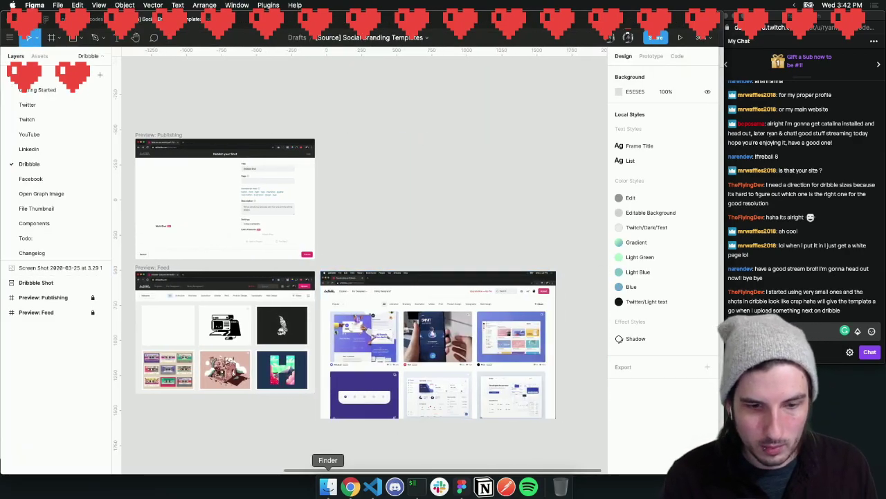
pyautogui.click(329, 487)
pyautogui.click(427, 150)
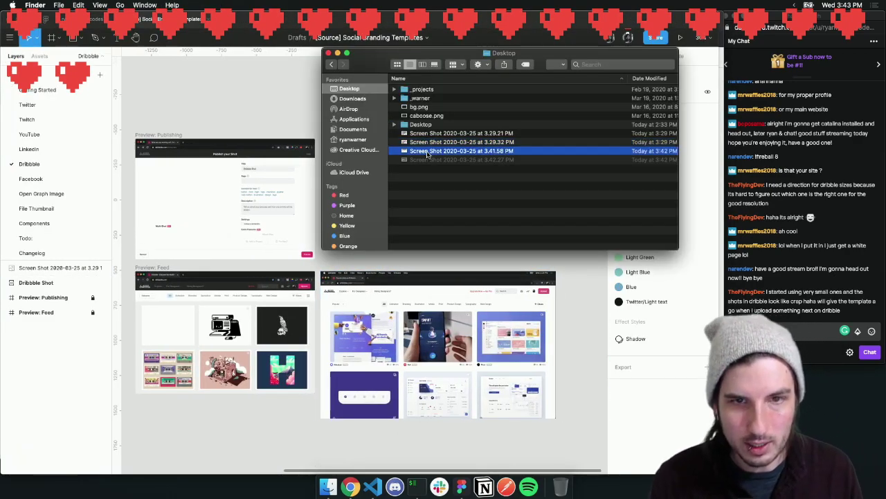
pyautogui.moveTo(427, 153); pyautogui.dragTo(375, 167)
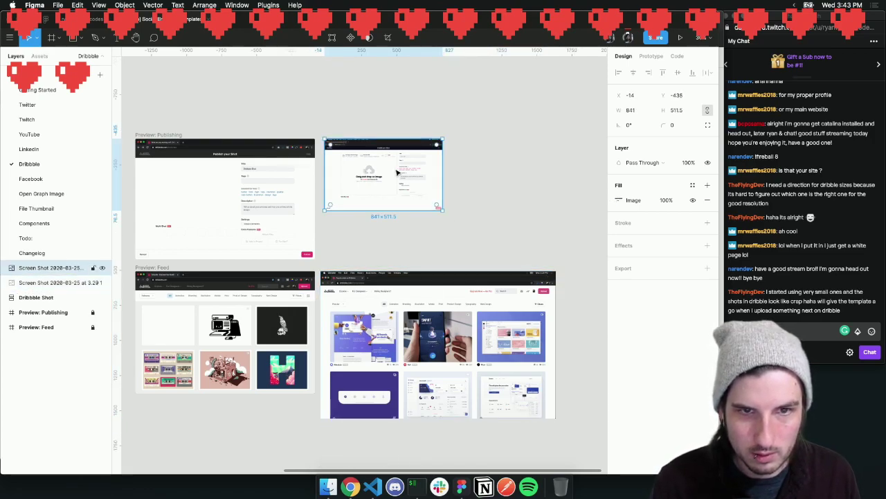
pyautogui.moveTo(444, 209); pyautogui.dragTo(529, 262)
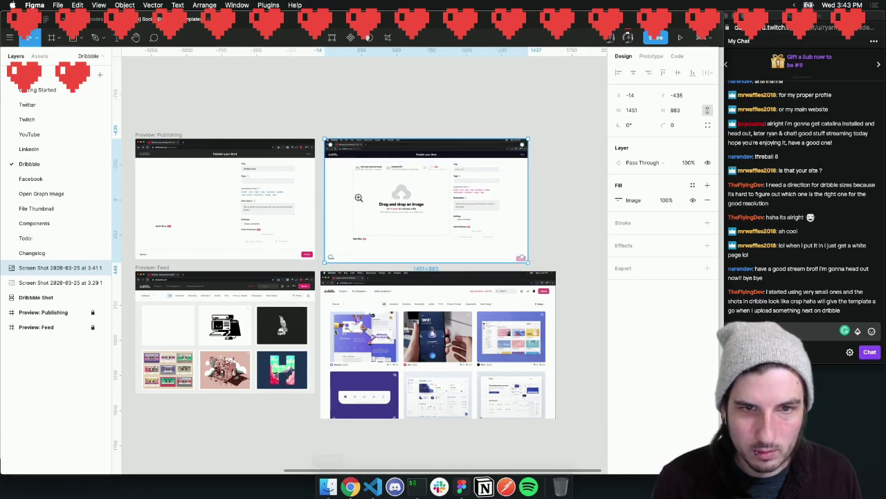
pyautogui.scroll(5, 401, 194)
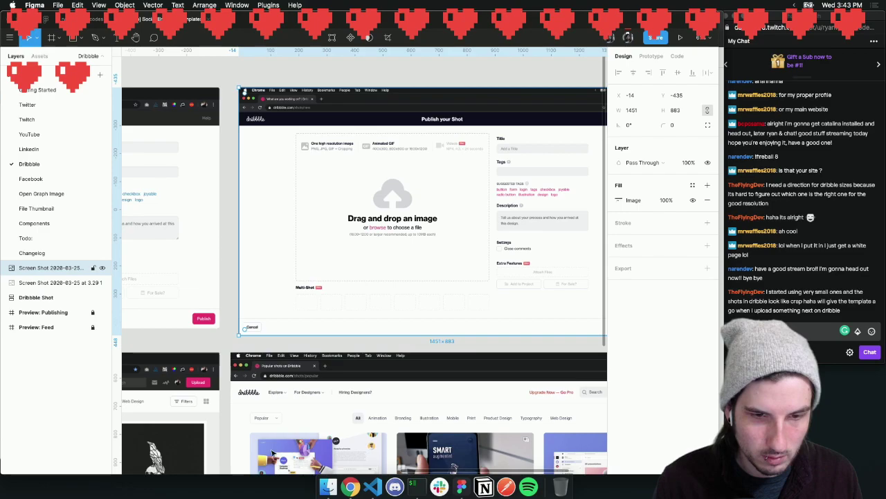
pyautogui.scroll(-5, 328, 473)
pyautogui.scroll(-3, 329, 473)
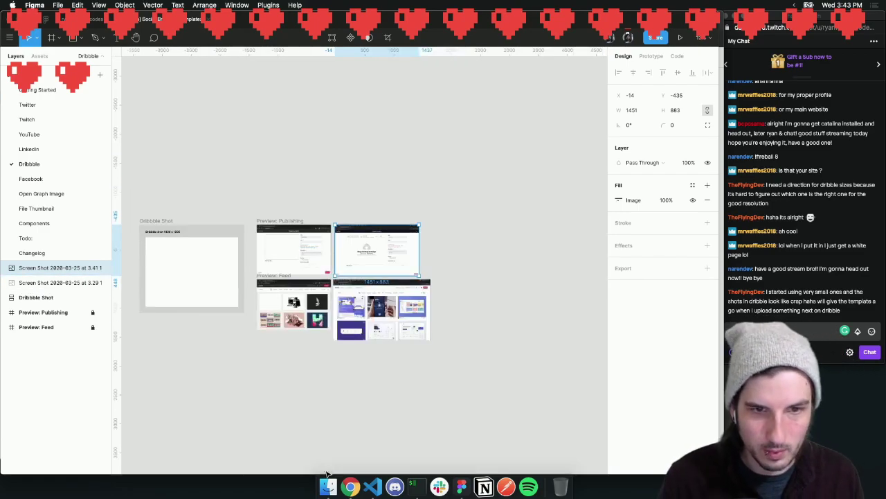
# Add the 3.42.27 PM profile screenshot to the canvas beside the feed screenshots
pyautogui.click(327, 487)
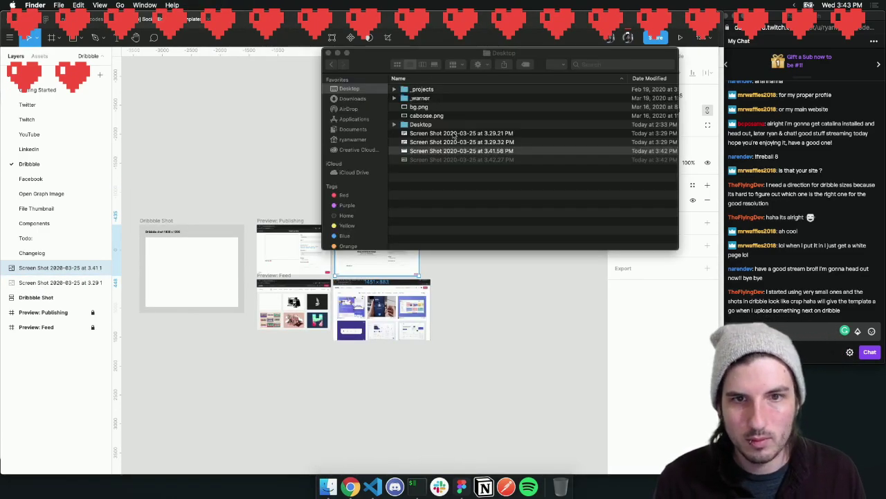
pyautogui.click(453, 142)
pyautogui.press('space')
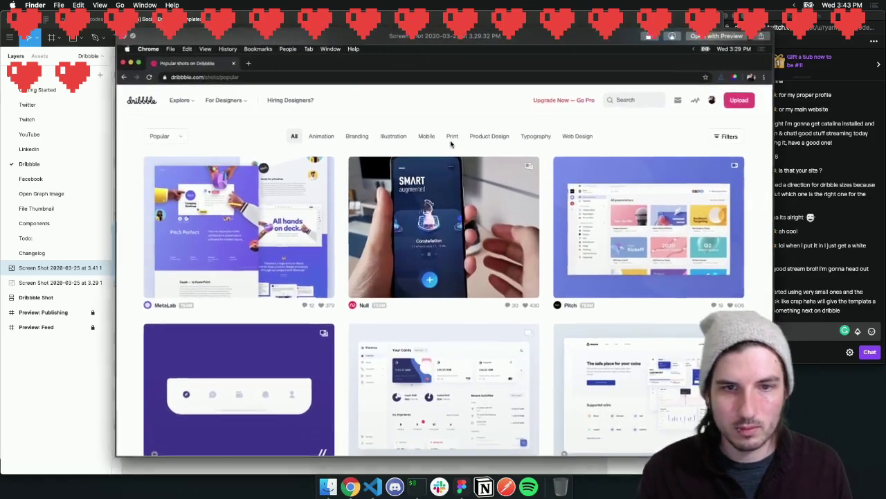
pyautogui.press('space')
pyautogui.click(444, 159)
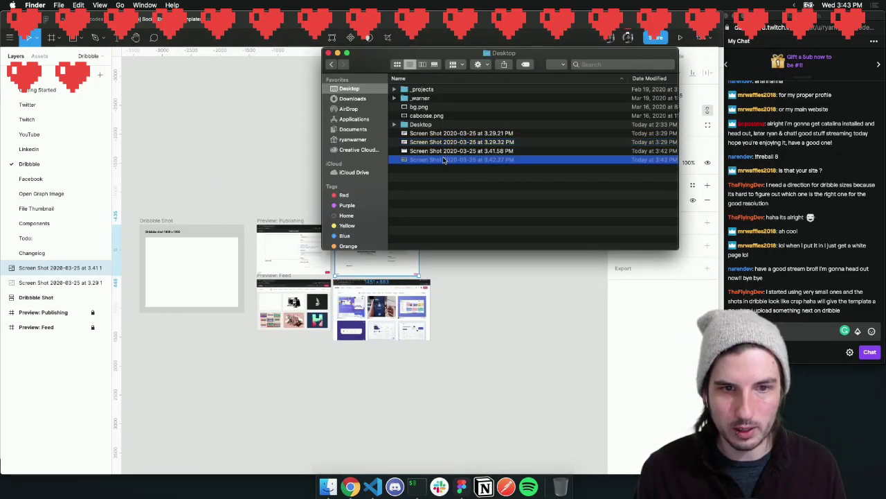
pyautogui.press('space')
pyautogui.press('space')
pyautogui.moveTo(435, 163); pyautogui.dragTo(495, 303)
pyautogui.click(525, 310)
pyautogui.click(526, 184)
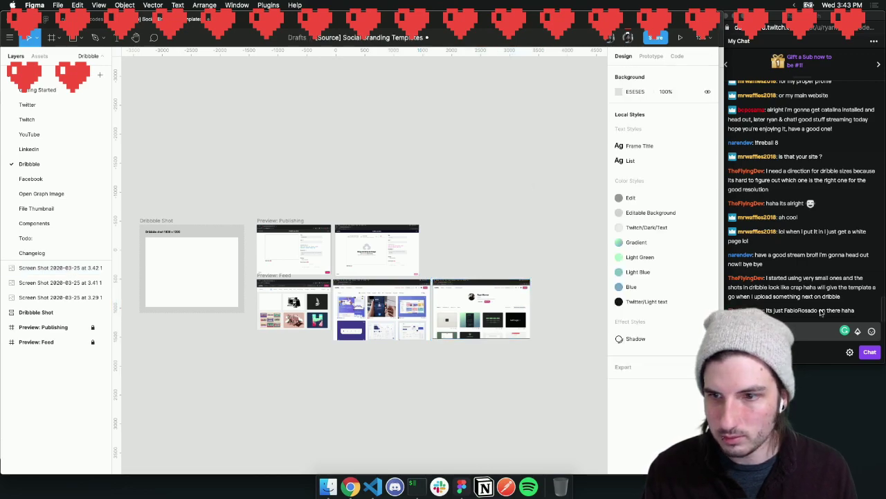
pyautogui.doubleClick(801, 310)
pyautogui.press('super+c')
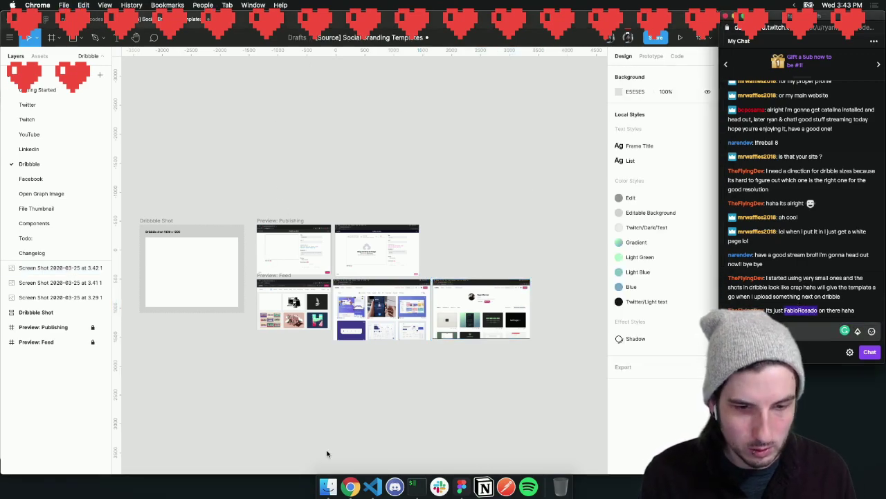
# Load the suggested designer's Dribbble profile in a new tab and follow them
pyautogui.click(350, 487)
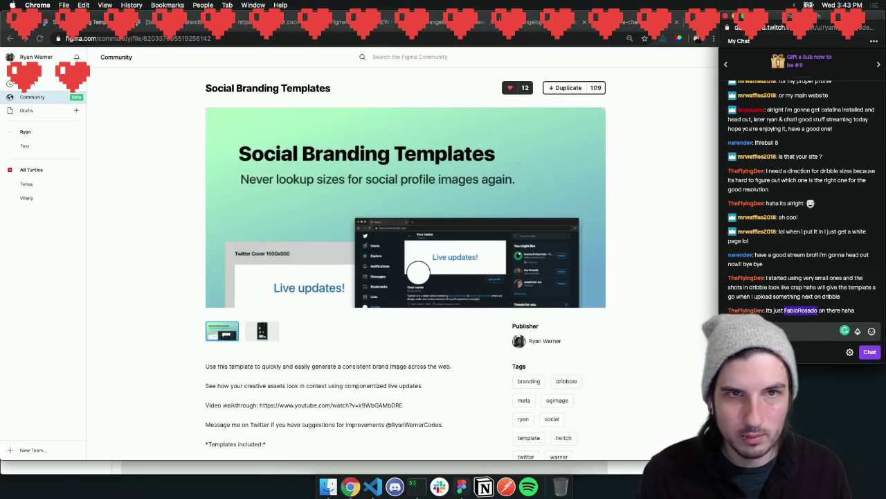
pyautogui.press('super+t')
pyautogui.write('r')
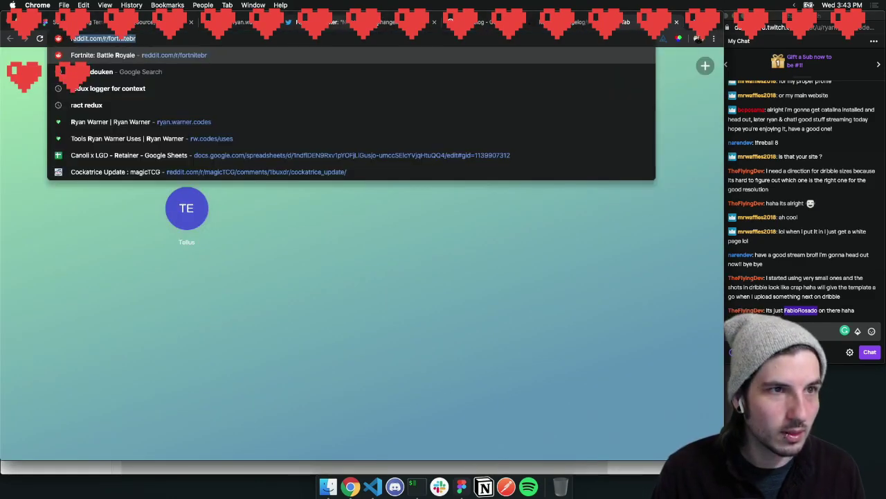
pyautogui.press('BackSpace')
pyautogui.press('BackSpace')
pyautogui.write('dri')
pyautogui.press('Right')
pyautogui.write('/')
pyautogui.press('super+v')
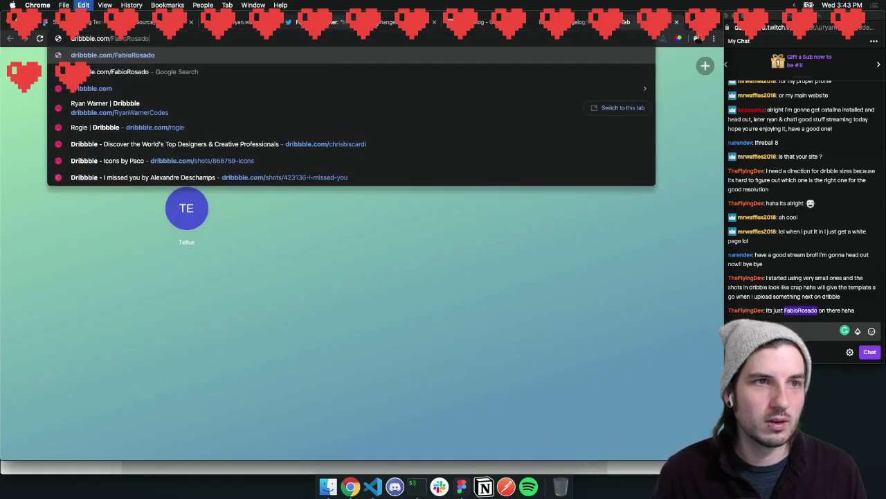
pyautogui.press('Return')
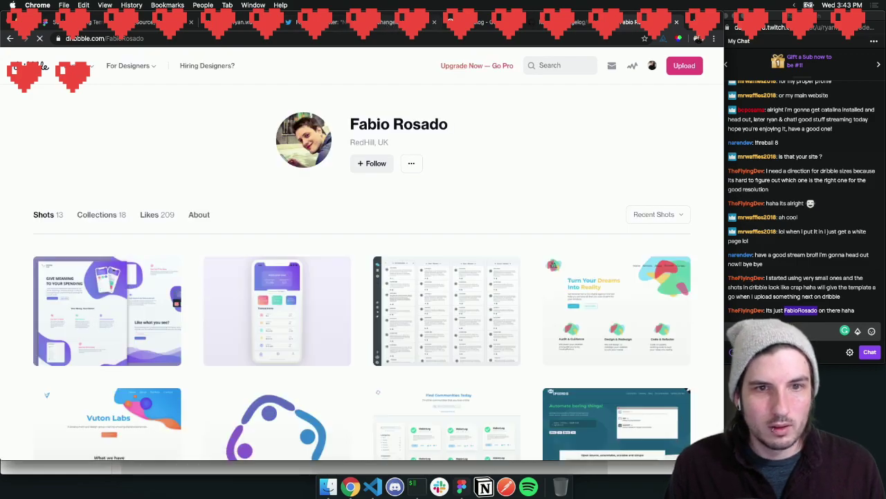
pyautogui.click(370, 163)
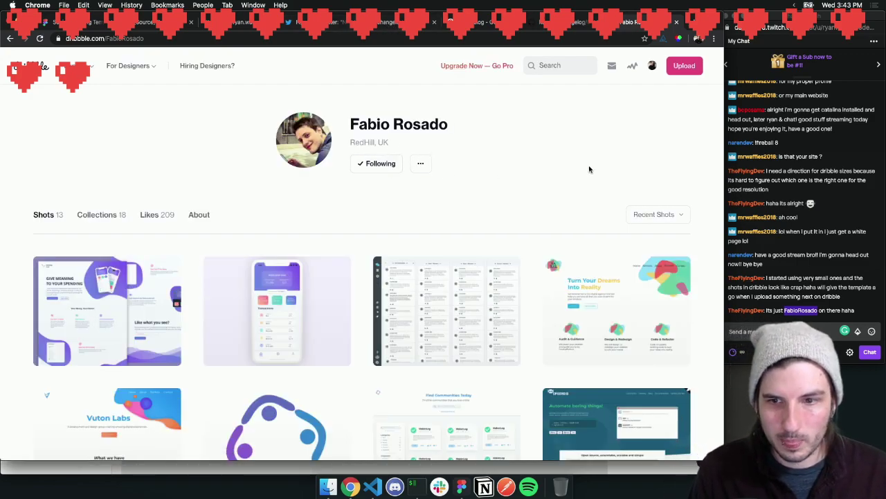
# Open the Rewilding Fund - Mockup shot and view its image at full size
pyautogui.scroll(-2, 589, 169)
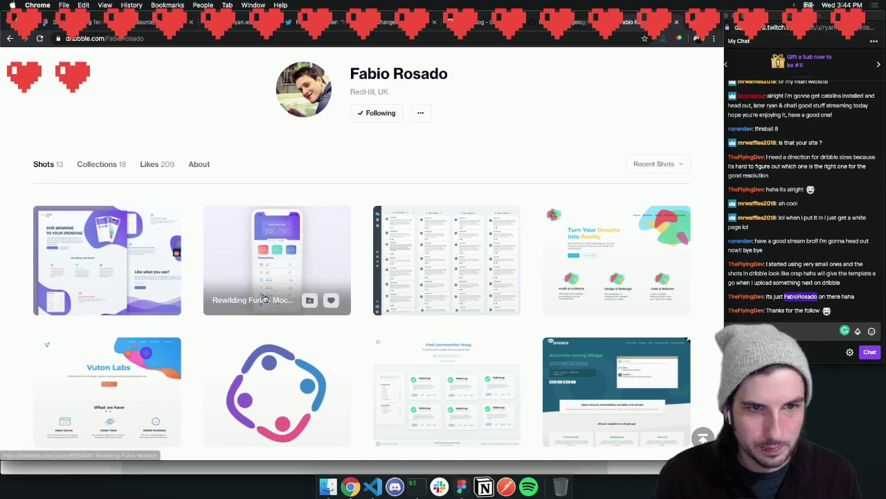
pyautogui.click(259, 240)
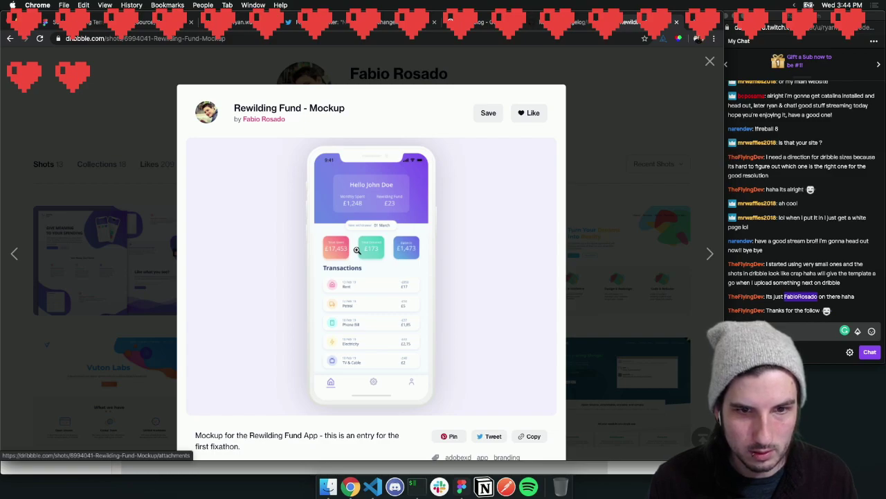
pyautogui.click(411, 302)
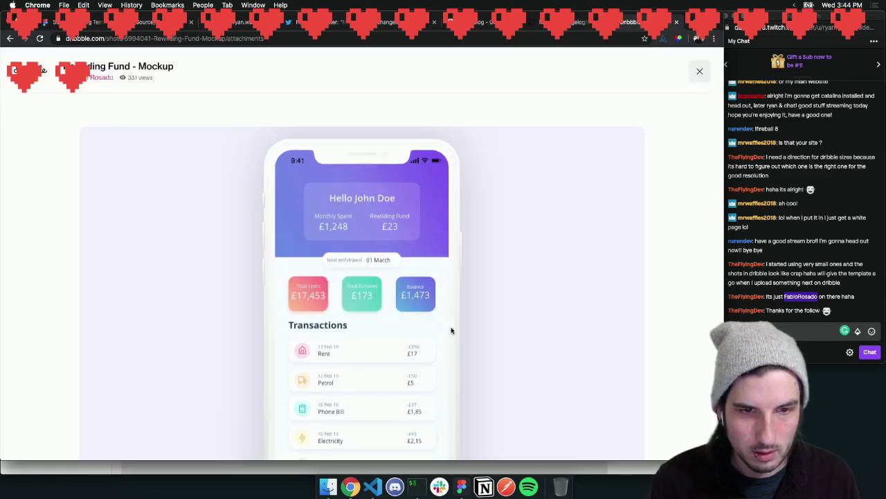
pyautogui.scroll(-4, 451, 330)
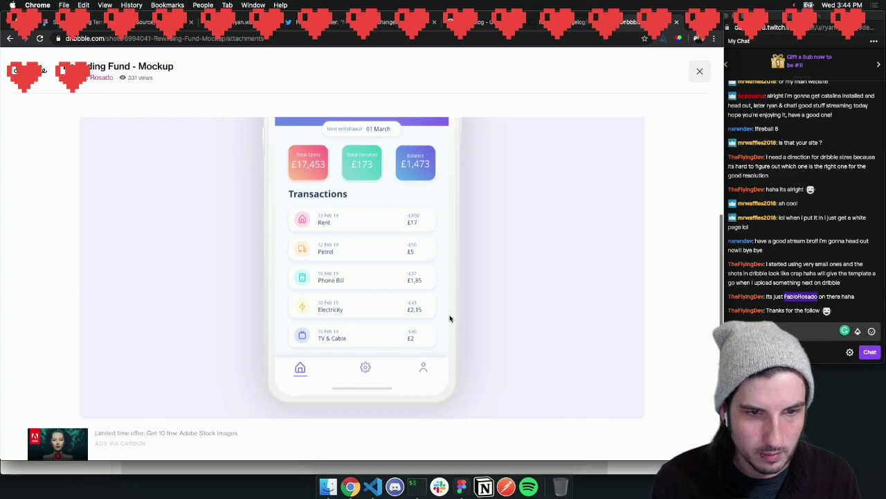
pyautogui.scroll(3, 450, 317)
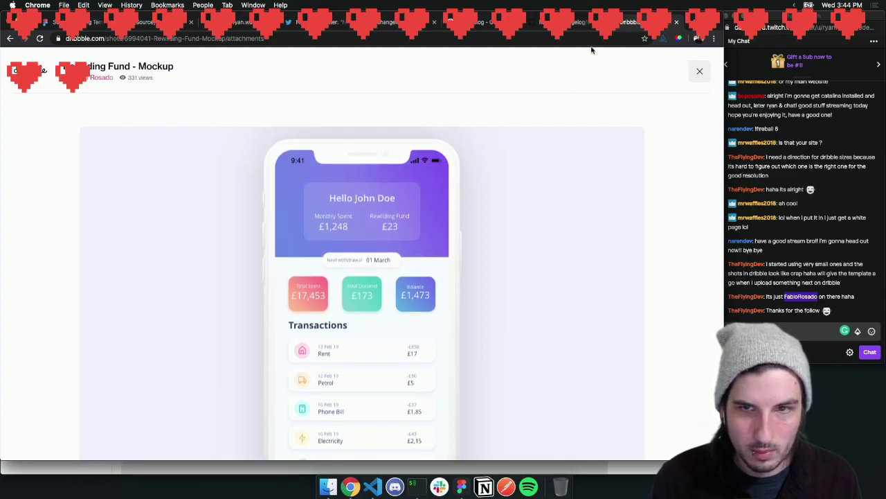
pyautogui.click(699, 71)
# Back on the profile, browse the shots and preview the RewildingFund Mockup shot
pyautogui.click(596, 76)
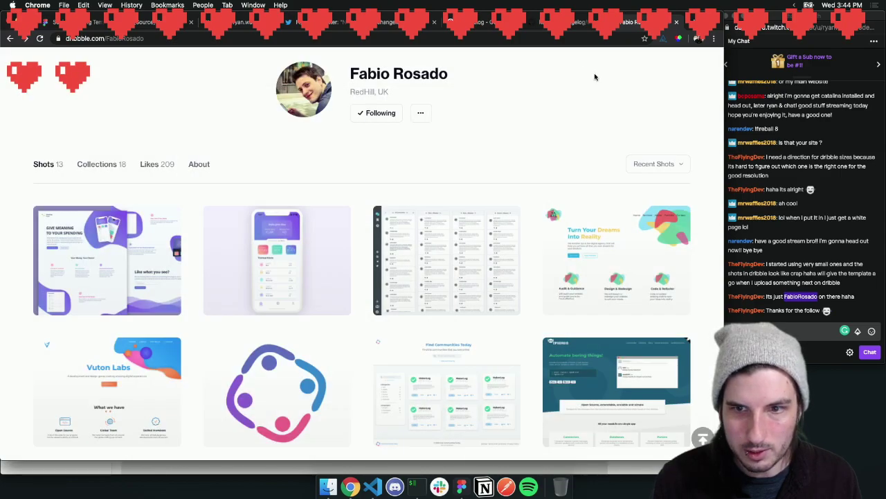
pyautogui.scroll(-10, 486, 192)
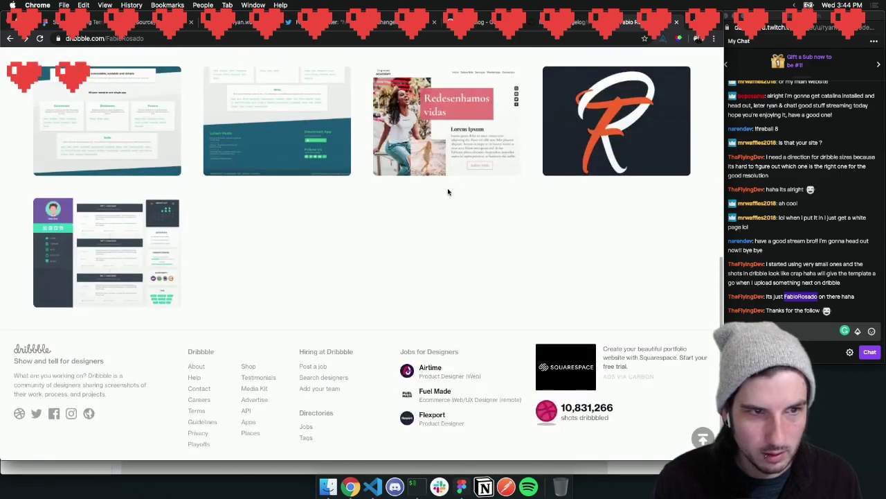
pyautogui.scroll(5, 448, 192)
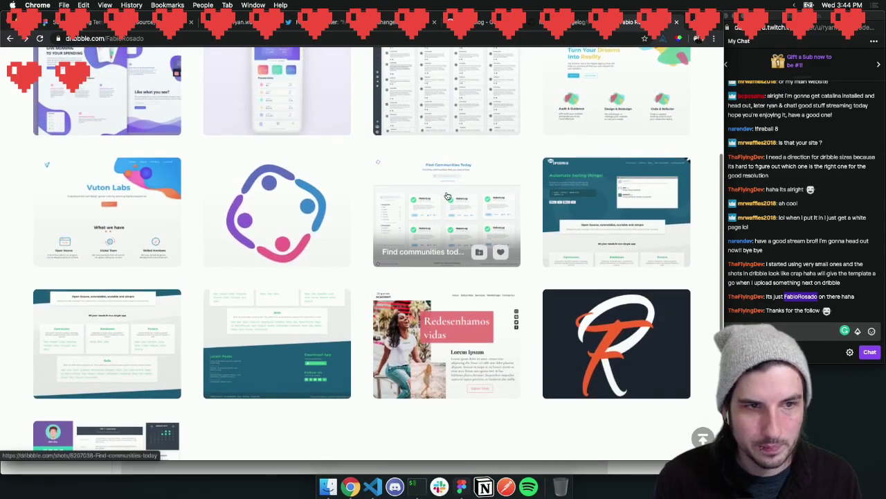
pyautogui.scroll(3, 447, 196)
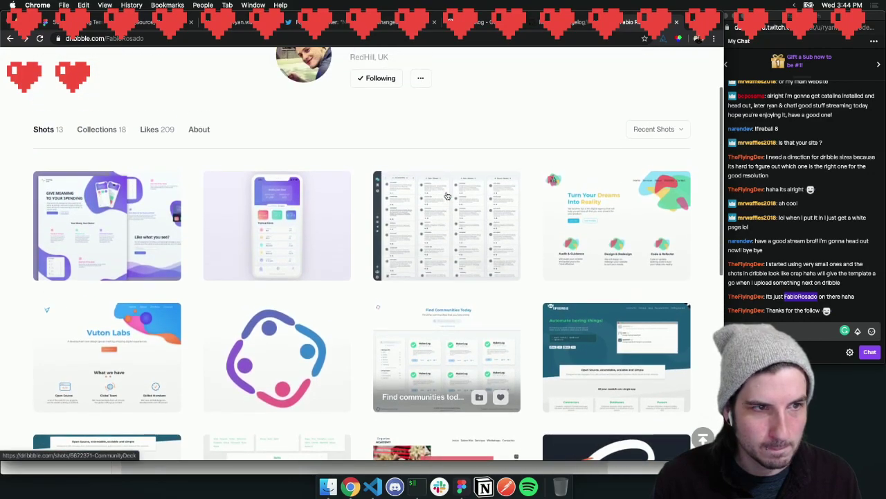
pyautogui.scroll(2, 446, 195)
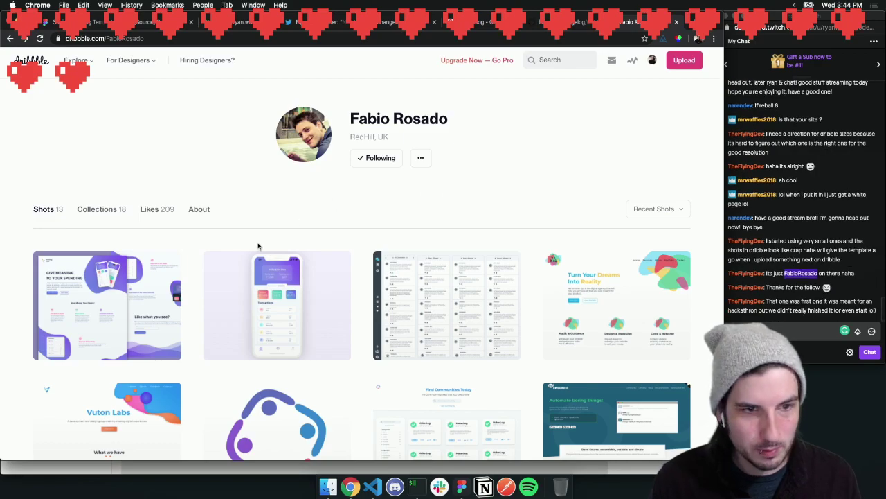
pyautogui.click(130, 263)
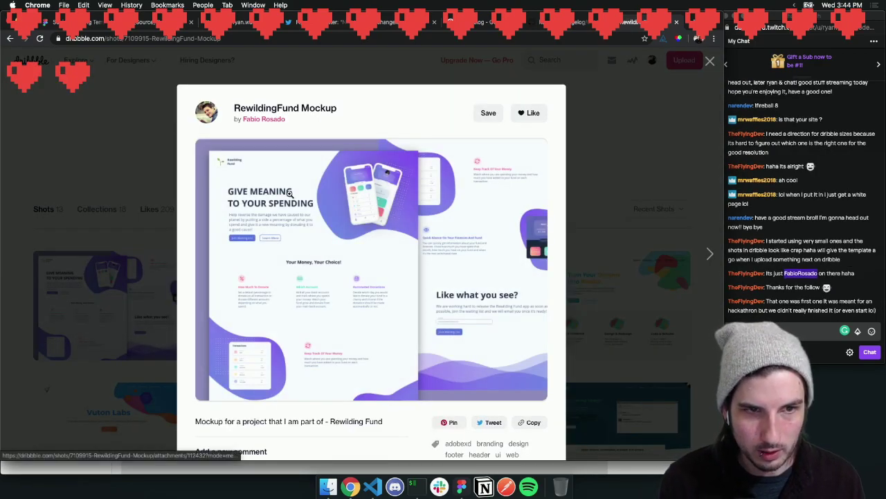
pyautogui.click(642, 148)
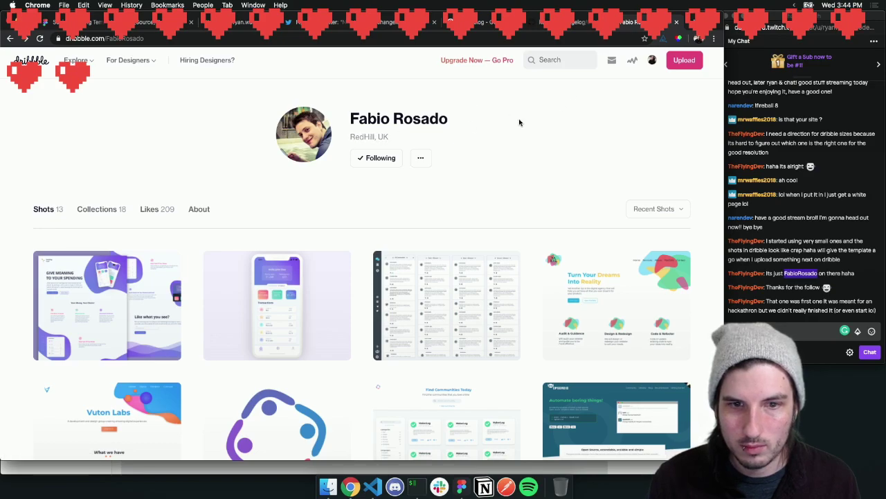
# Like both the Rewilding Fund - Mockup and RewildingFund Mockup shots, then close the modal
pyautogui.click(294, 273)
pyautogui.click(533, 112)
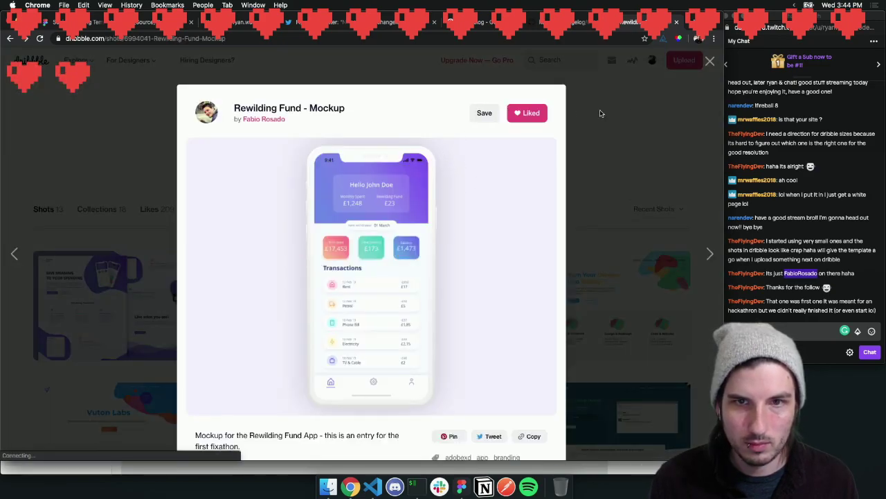
pyautogui.press('Left')
pyautogui.click(532, 113)
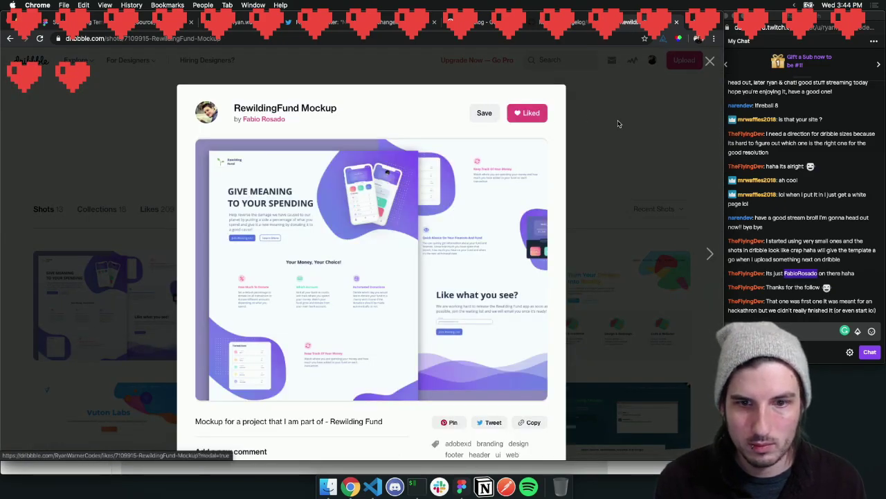
pyautogui.click(613, 133)
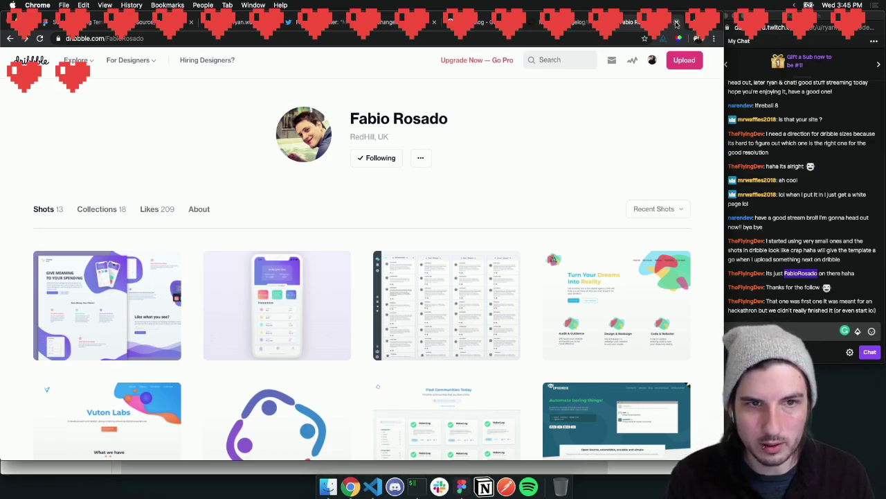
# Close the Dribbble, GitHub changelog, Google Images, Google search and stream-commands tabs
pyautogui.click(676, 24)
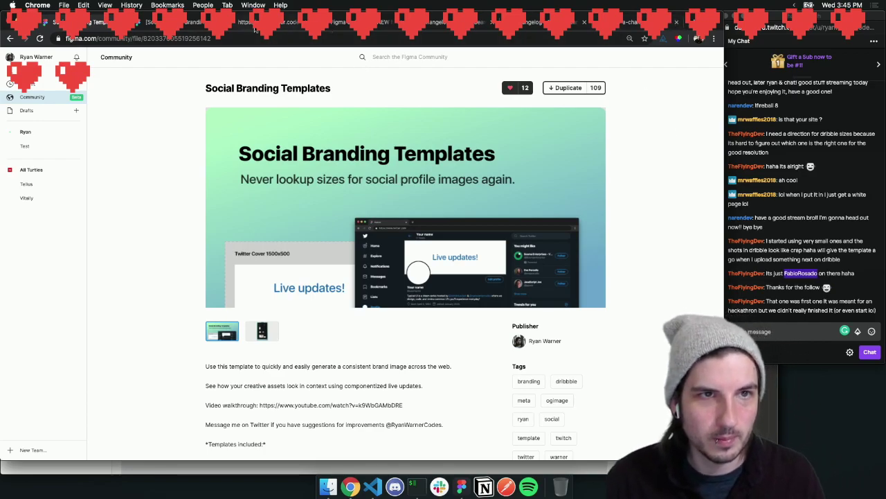
pyautogui.click(633, 23)
pyautogui.click(676, 23)
pyautogui.click(677, 23)
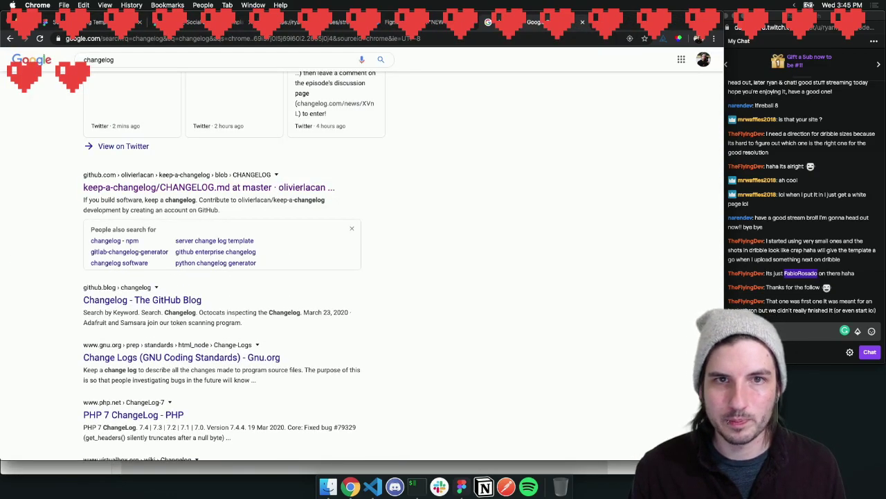
pyautogui.click(584, 23)
pyautogui.click(334, 23)
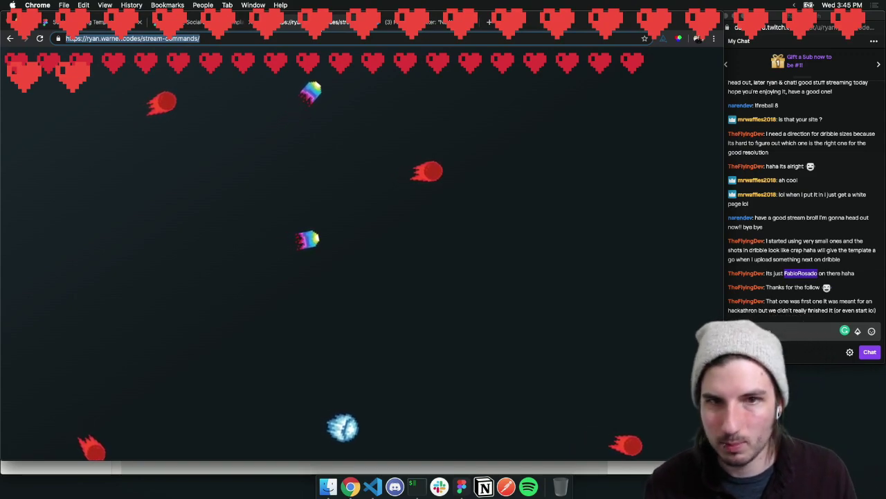
pyautogui.press('super+w')
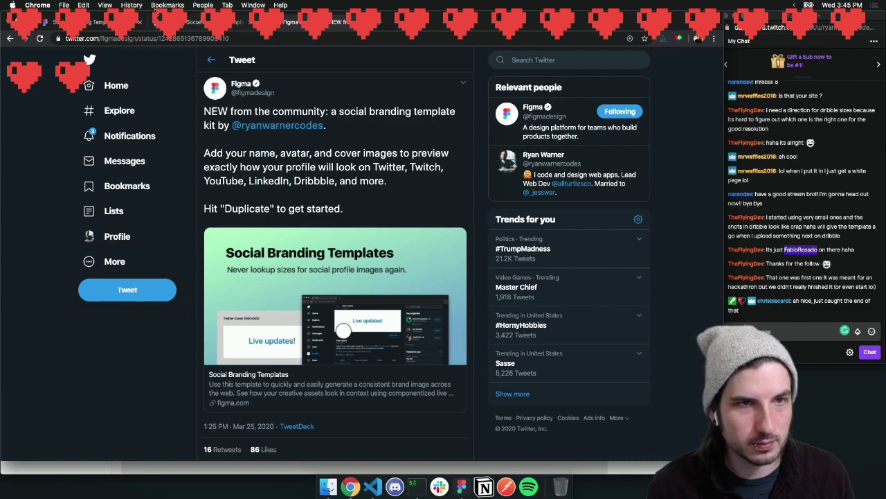
# Back in the Social Branding Templates file, enlarge the upload-page screenshot by its corner
pyautogui.click(196, 23)
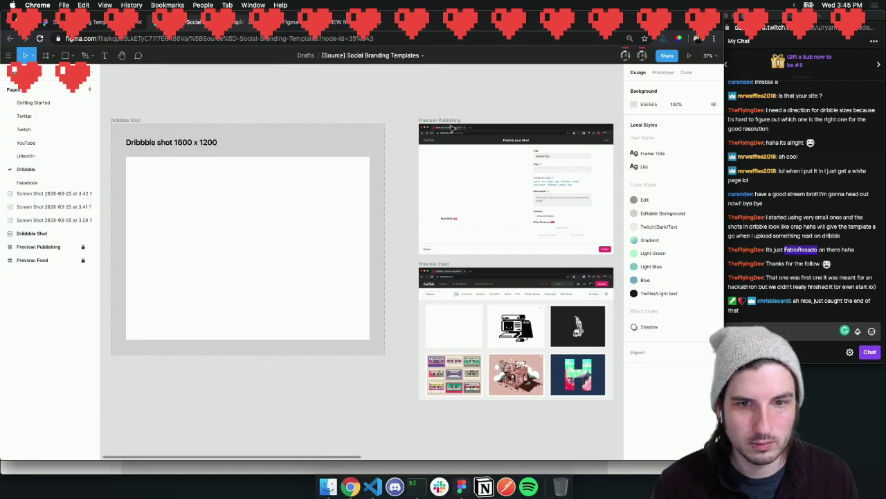
pyautogui.hscroll(10, 463, 147)
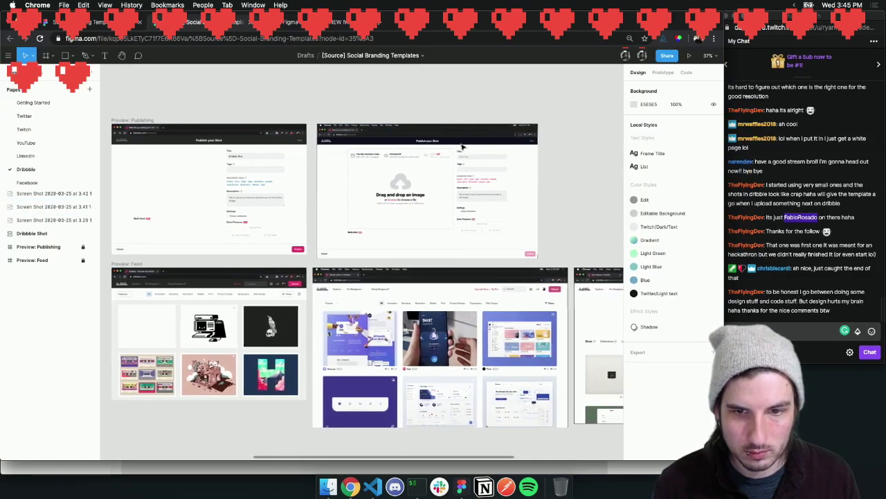
pyautogui.hscroll(3, 462, 147)
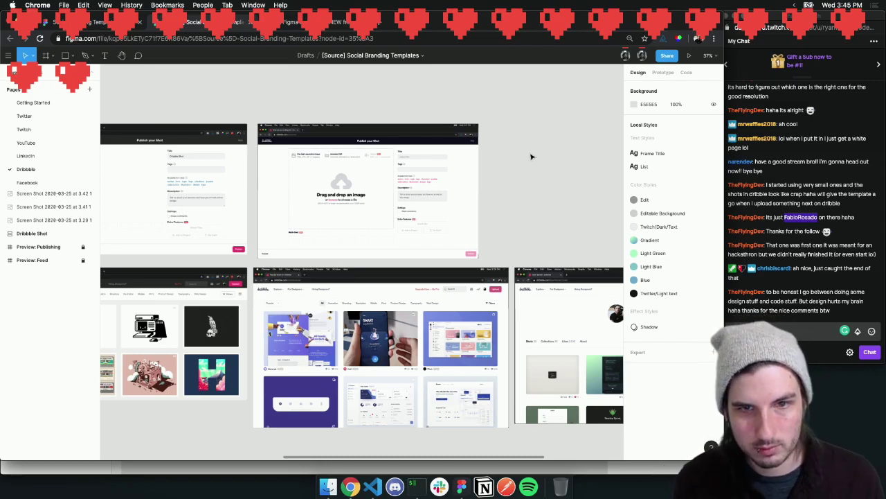
pyautogui.click(417, 173)
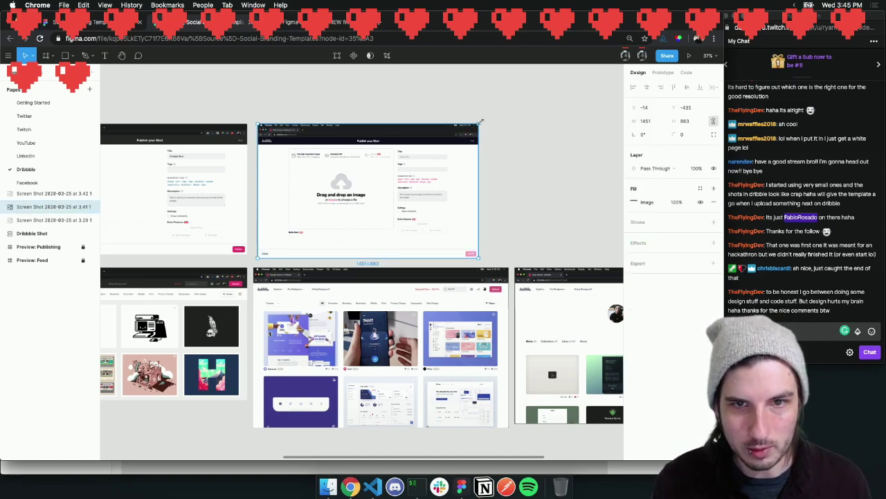
pyautogui.moveTo(478, 125); pyautogui.dragTo(510, 106)
pyautogui.click(556, 117)
pyautogui.hscroll(-3, 437, 122)
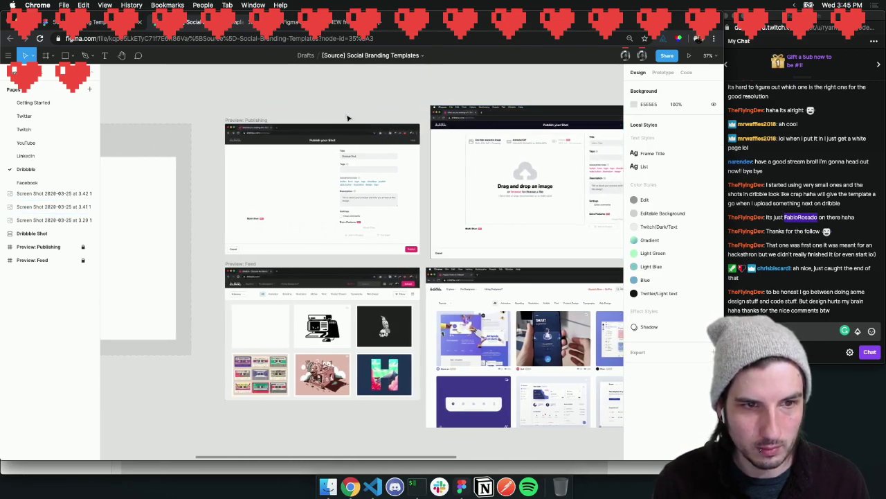
pyautogui.hscroll(-5, 347, 115)
pyautogui.hscroll(3, 488, 184)
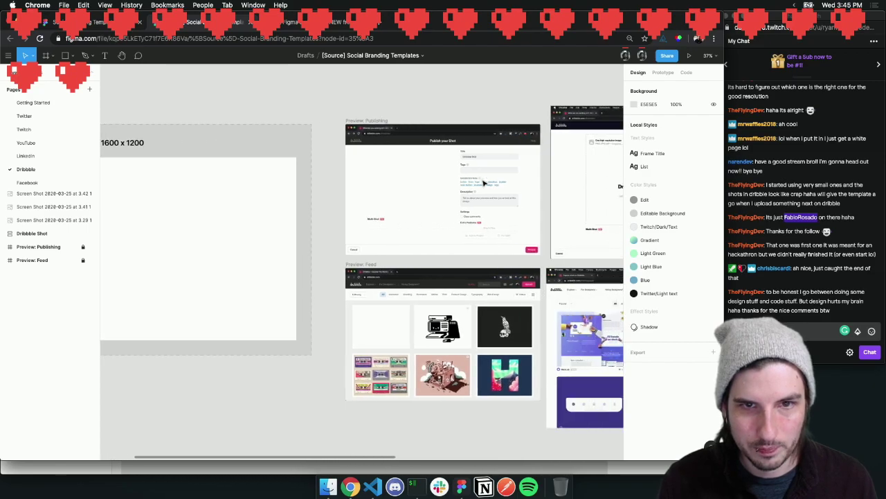
# Select the Dribbble Shot instance inside Preview: Publishing and drag it out
pyautogui.click(49, 248)
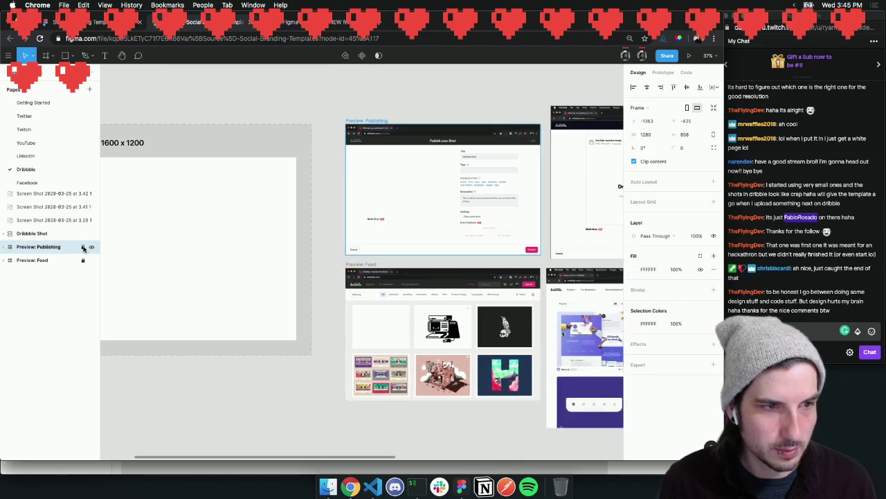
pyautogui.hscroll(3, 317, 181)
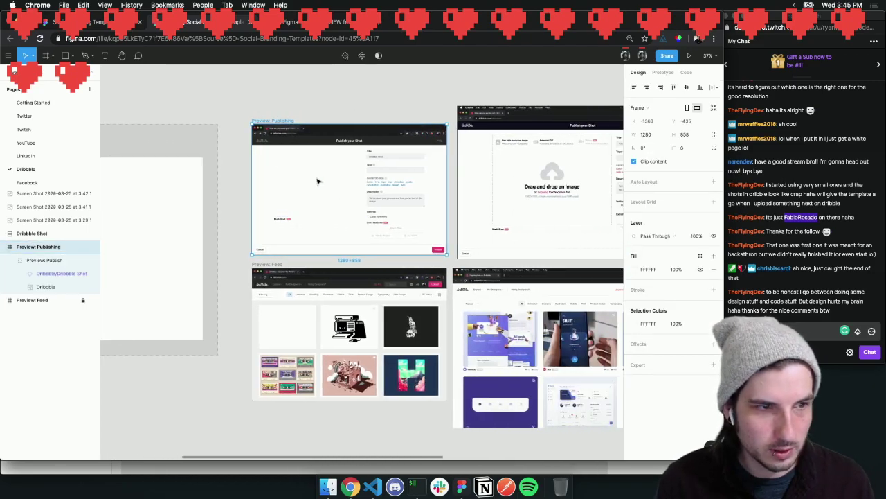
pyautogui.click(37, 260)
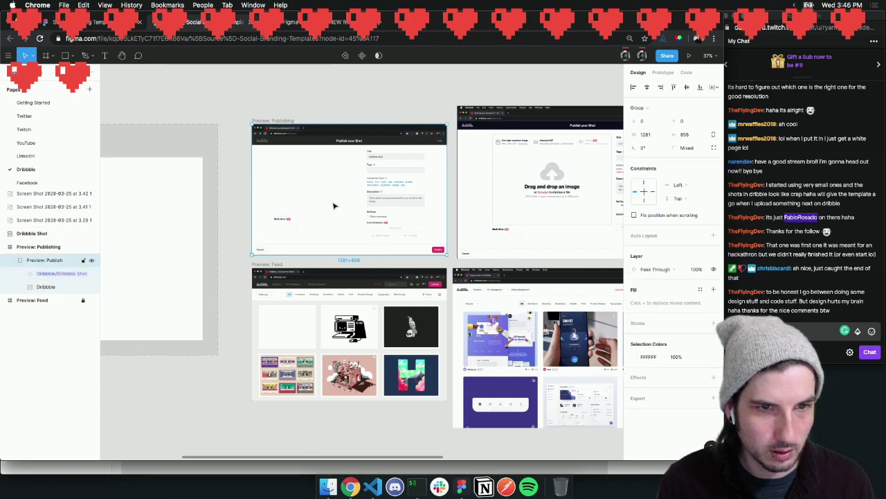
pyautogui.click(315, 185)
pyautogui.moveTo(317, 185); pyautogui.dragTo(330, 216)
pyautogui.hscroll(3, 457, 196)
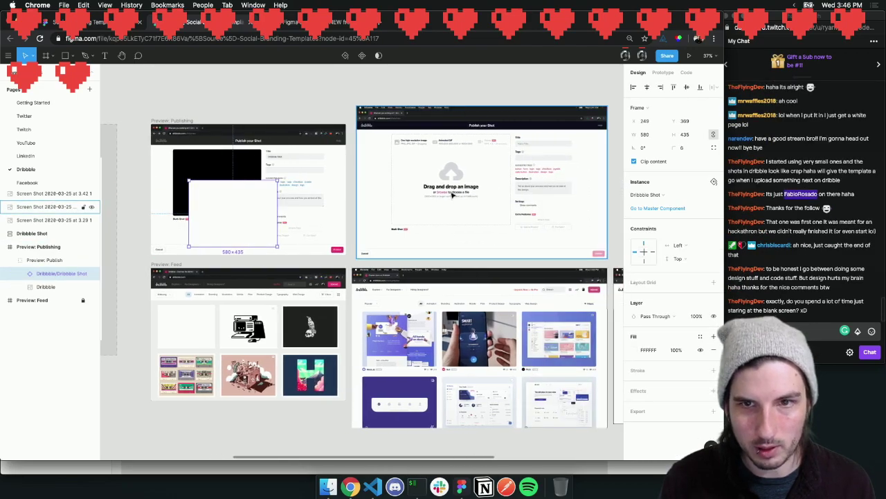
# Place the Dribbble Shot instance on the feed screenshot's first card, layered above the screenshots
pyautogui.click(457, 196)
pyautogui.hscroll(-3, 225, 208)
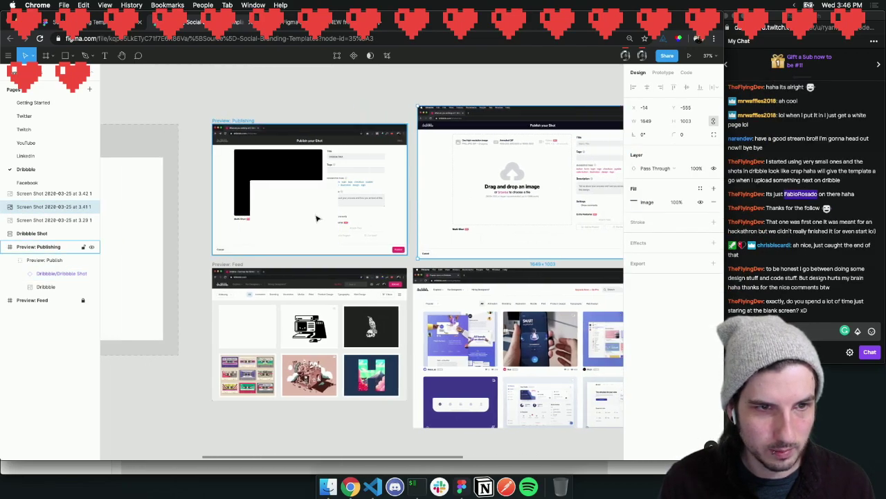
pyautogui.click(296, 181)
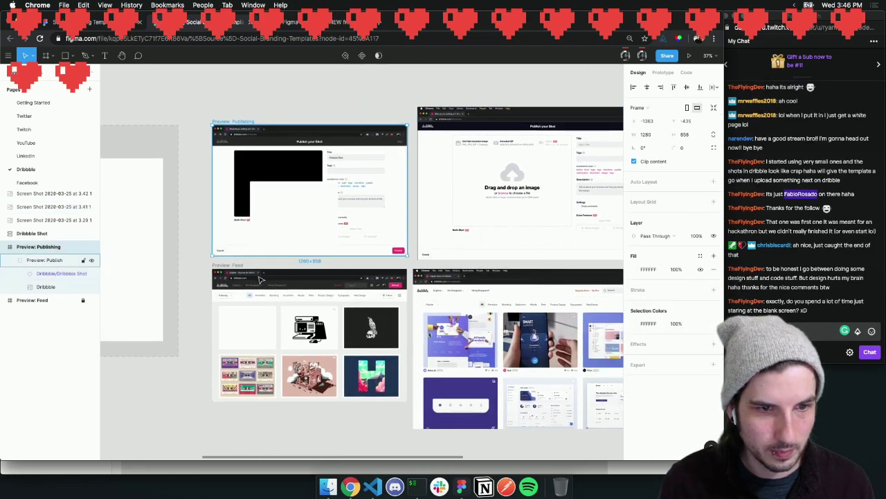
pyautogui.click(57, 276)
pyautogui.moveTo(295, 217); pyautogui.dragTo(497, 343)
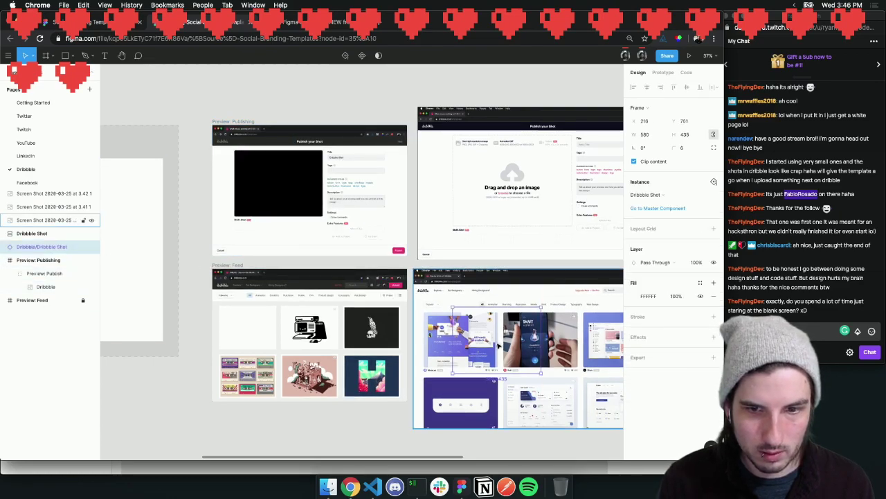
pyautogui.moveTo(27, 247); pyautogui.dragTo(34, 193)
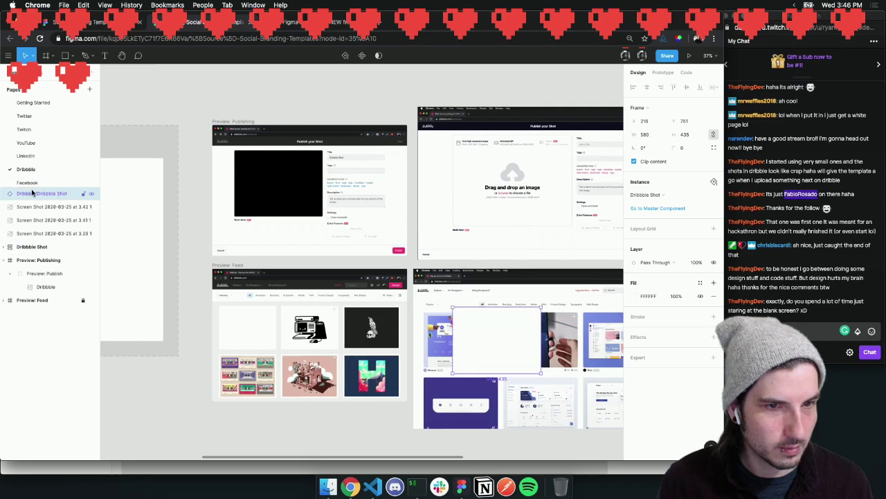
pyautogui.click(286, 201)
# Delete the Preview: Publishing frame and hide the Preview: Feed frame
pyautogui.press('Delete')
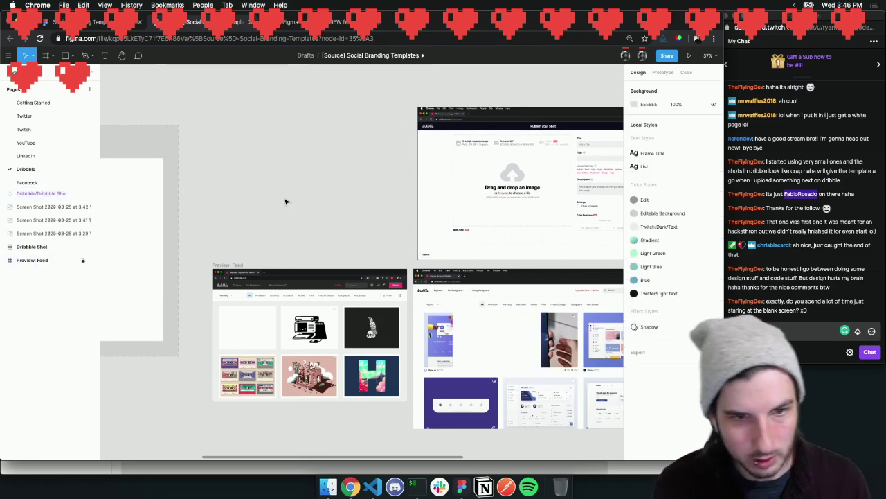
pyautogui.scroll(-2, 292, 219)
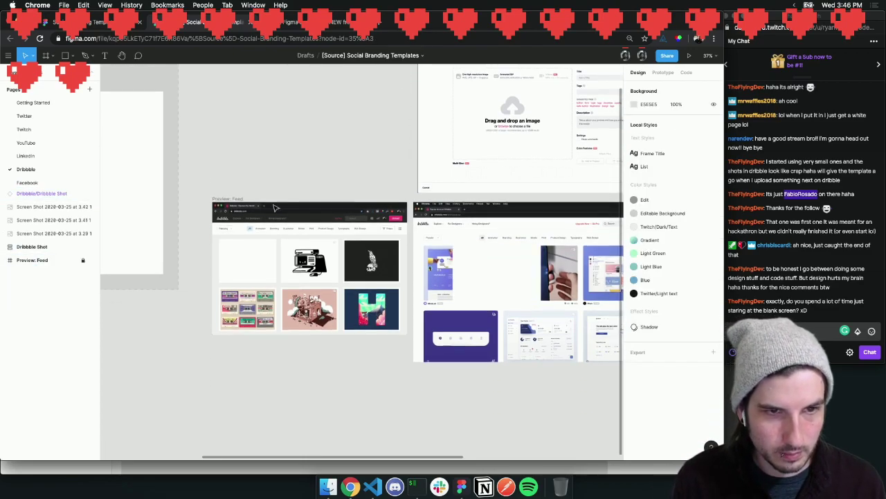
pyautogui.click(230, 197)
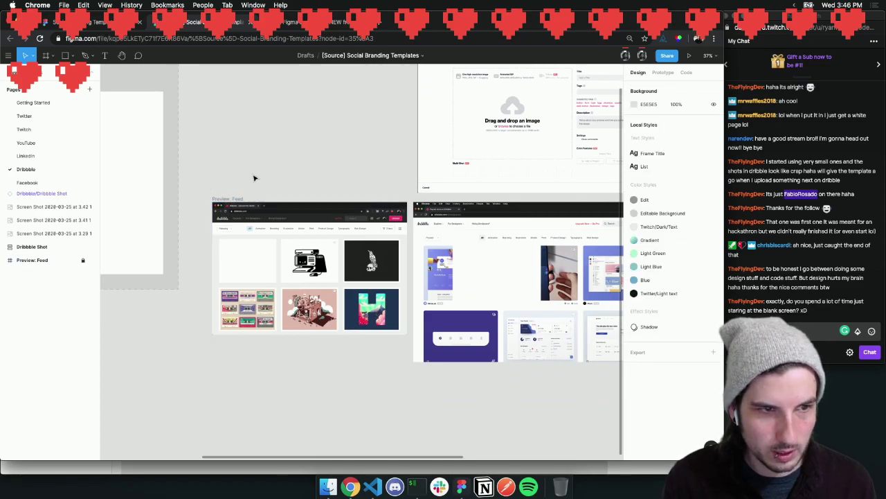
pyautogui.press('Escape')
pyautogui.click(225, 201)
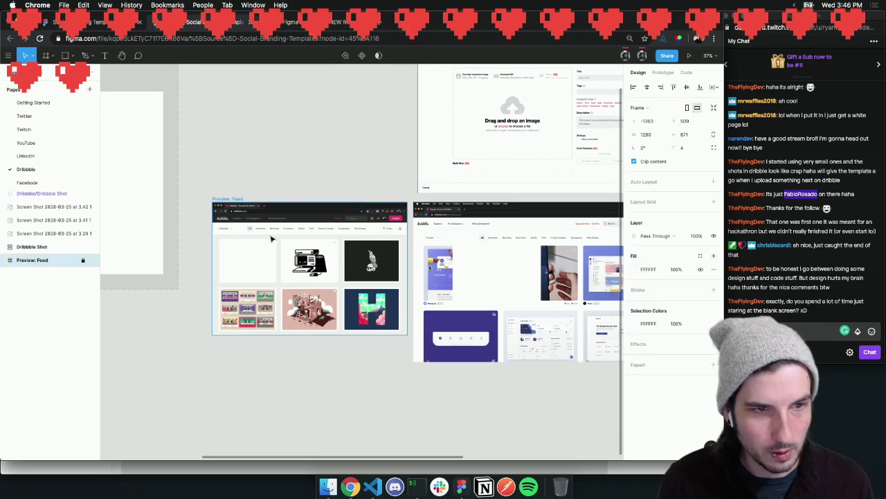
pyautogui.press('Escape')
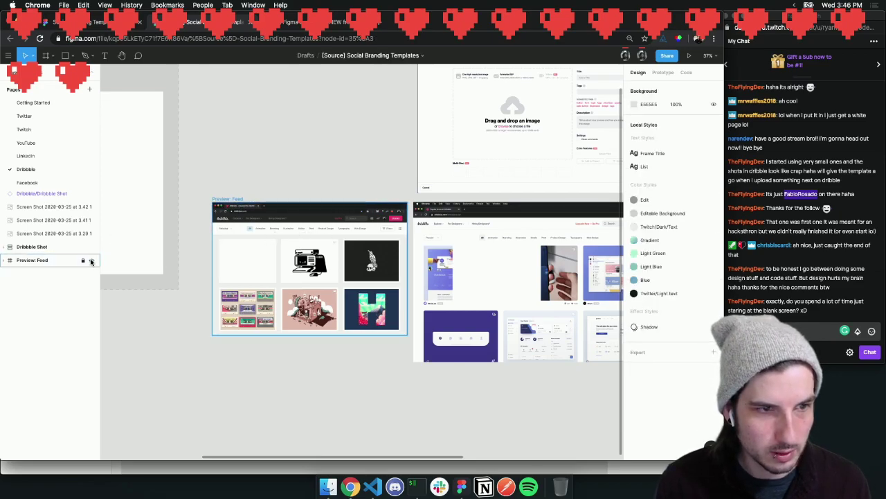
pyautogui.click(91, 260)
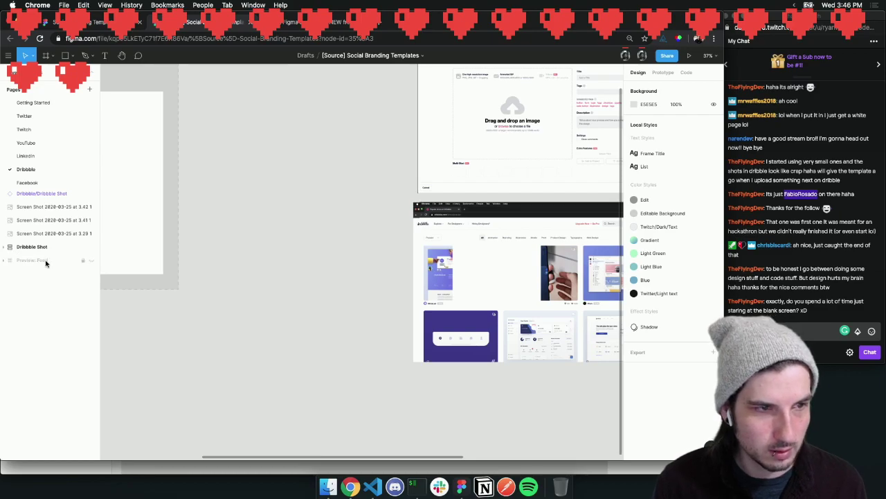
pyautogui.hotkey('shift', '1')
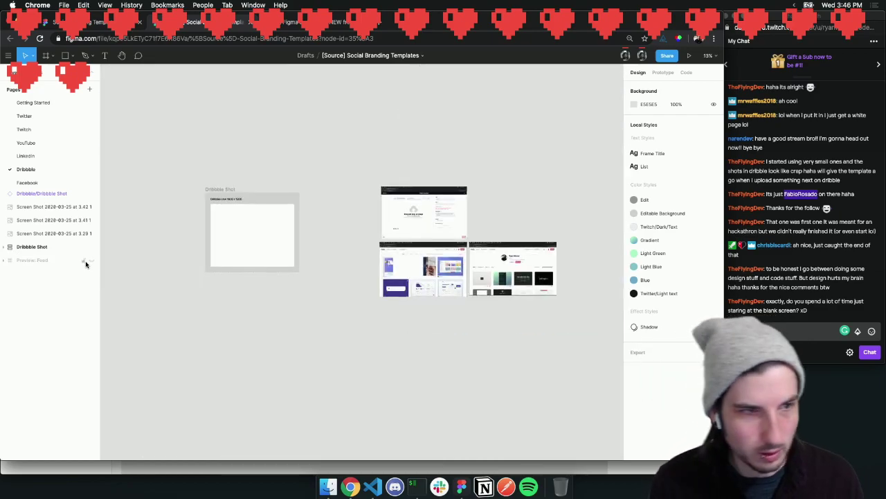
# Rename the hidden layer to 'OLD Preview: Feed'
pyautogui.click(48, 261)
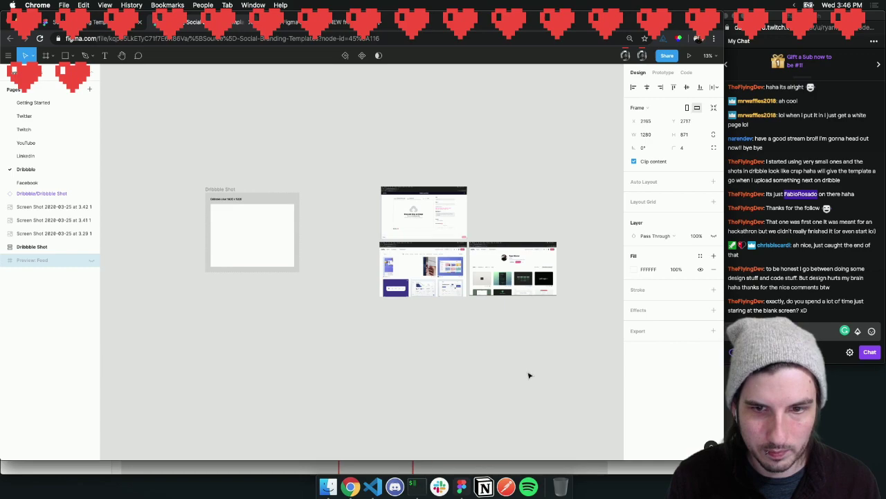
pyautogui.doubleClick(27, 261)
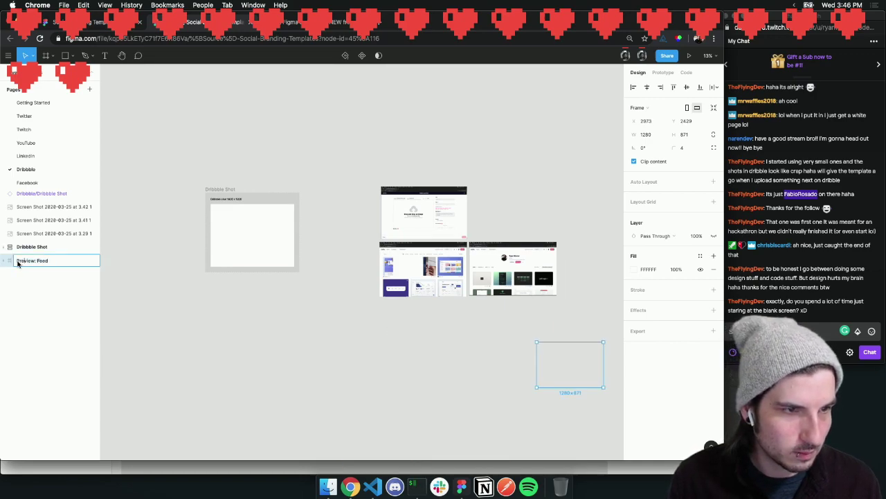
pyautogui.write('OLD')
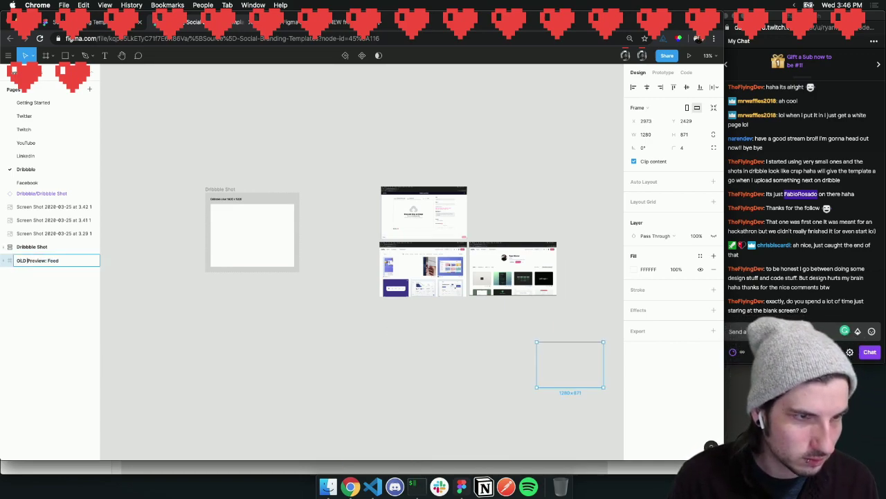
pyautogui.press('Return')
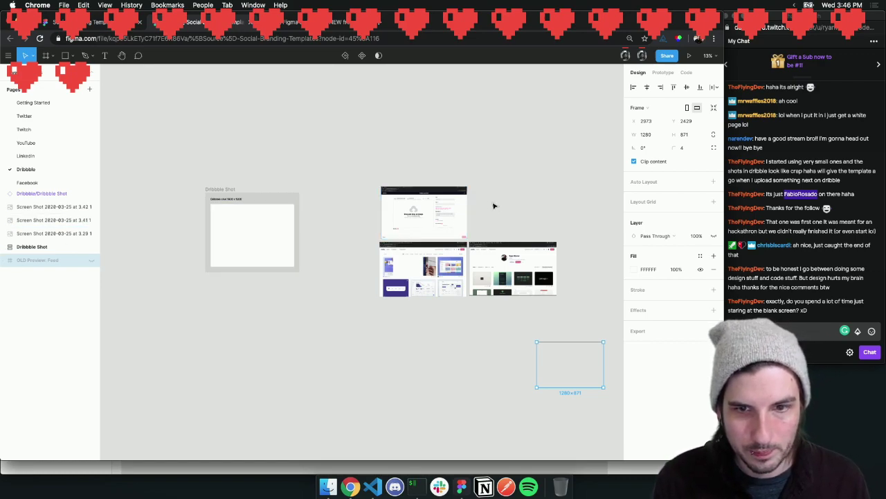
# Arrange the screenshots: feed top-left, profile below it, upload page beside the feed
pyautogui.moveTo(414, 278); pyautogui.dragTo(420, 171)
pyautogui.moveTo(454, 209); pyautogui.dragTo(563, 131)
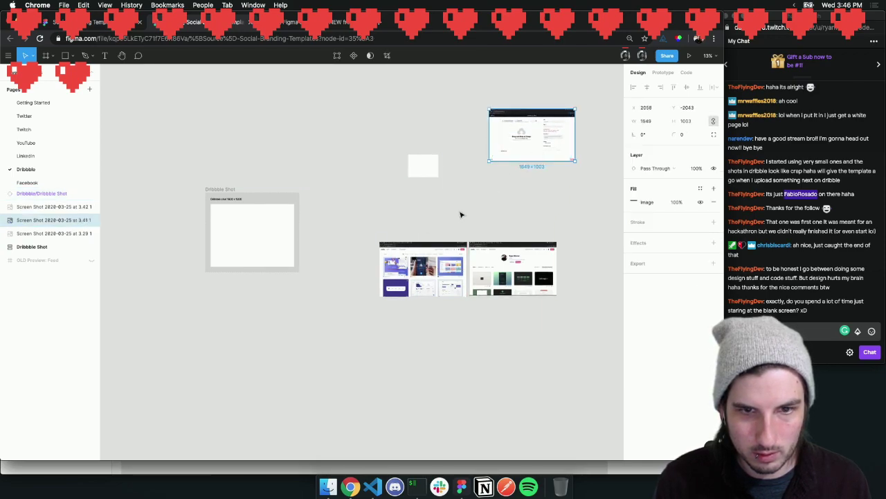
pyautogui.click(454, 217)
pyautogui.moveTo(398, 244); pyautogui.dragTo(347, 194)
pyautogui.moveTo(524, 270); pyautogui.dragTo(381, 281)
pyautogui.click(450, 291)
pyautogui.moveTo(548, 148); pyautogui.dragTo(490, 232)
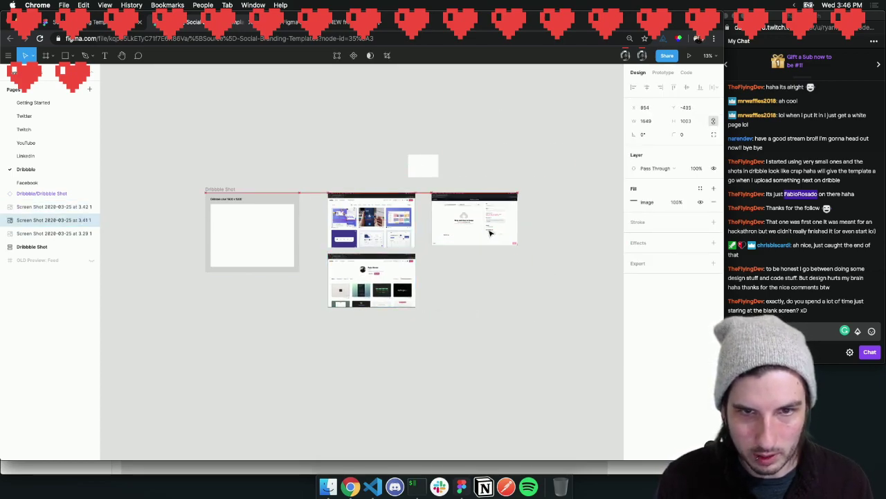
pyautogui.click(487, 142)
pyautogui.scroll(5, 491, 221)
pyautogui.scroll(-1, 470, 213)
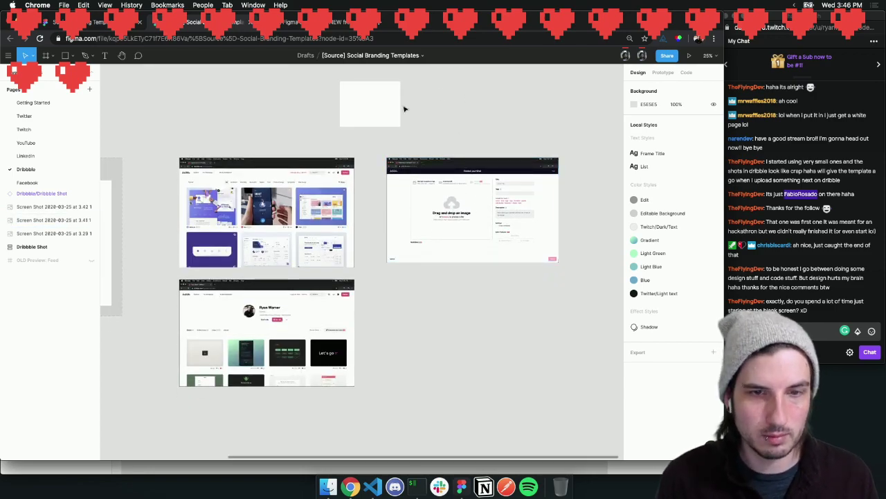
pyautogui.hscroll(-3, 404, 108)
# Put the Dribbble Shot on the feed's first card and draw Frame 1 and Frame 2 around the screenshots
pyautogui.click(442, 107)
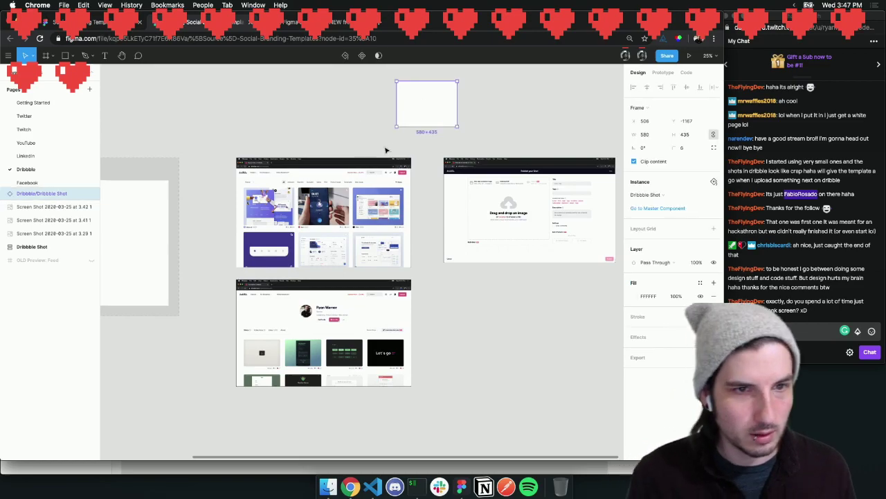
pyautogui.moveTo(439, 109); pyautogui.dragTo(277, 192)
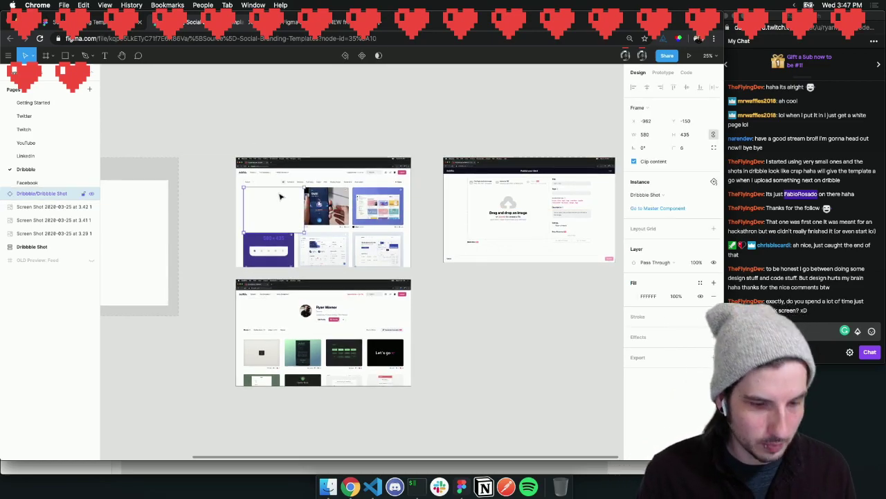
pyautogui.press('f')
pyautogui.moveTo(236, 156); pyautogui.dragTo(412, 266)
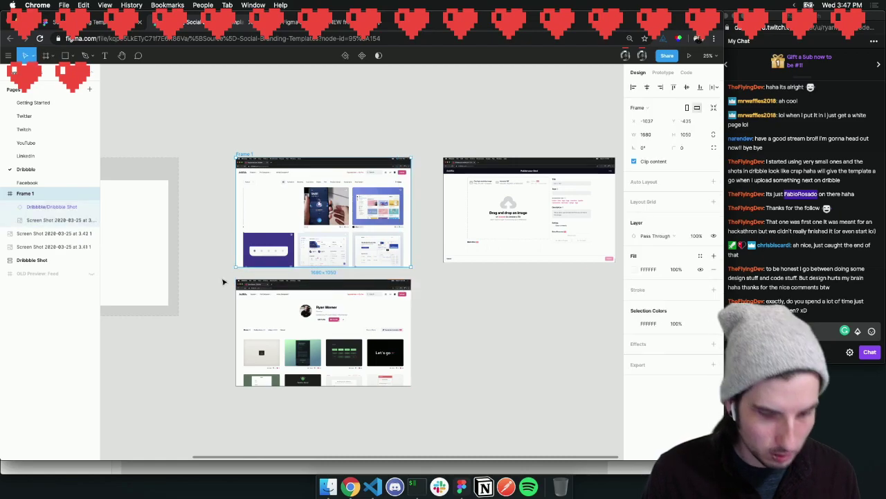
pyautogui.press('f')
pyautogui.moveTo(236, 280); pyautogui.dragTo(413, 384)
pyautogui.click(440, 378)
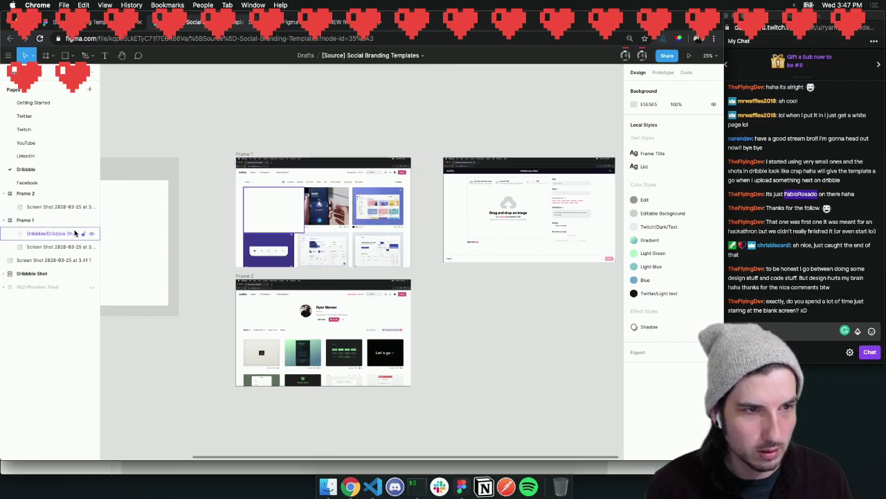
# Shrink the Frame 1 Dribbble Shot instance to about 483×362 over the MetaLab card
pyautogui.click(75, 233)
pyautogui.hotkey('shift', '2')
pyautogui.moveTo(367, 282); pyautogui.dragTo(322, 248)
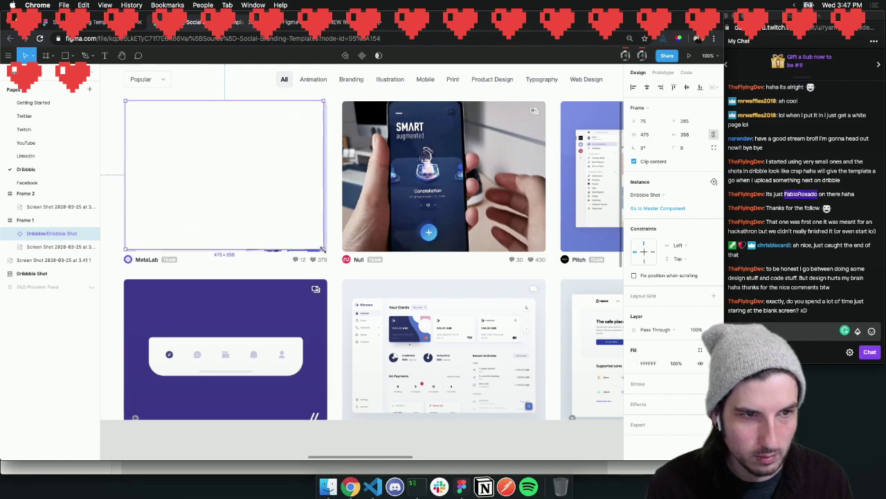
pyautogui.hscroll(-2, 322, 233)
pyautogui.moveTo(284, 222); pyautogui.dragTo(282, 223)
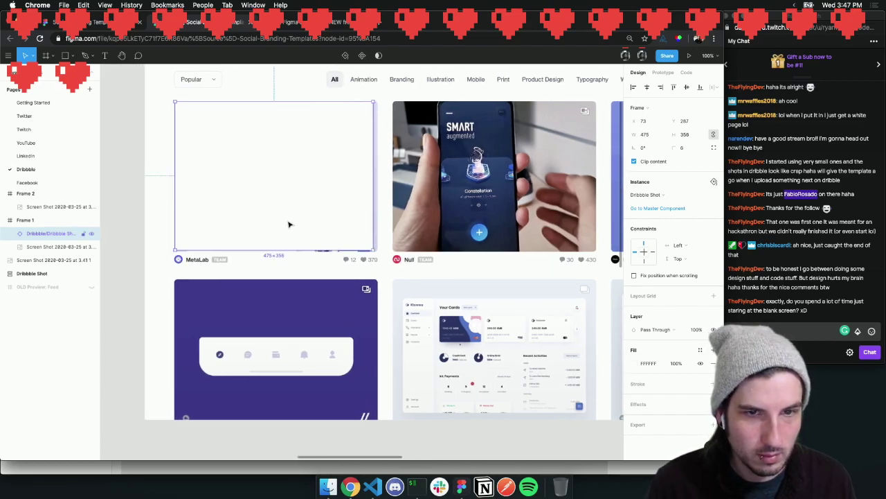
pyautogui.moveTo(373, 250); pyautogui.dragTo(376, 252)
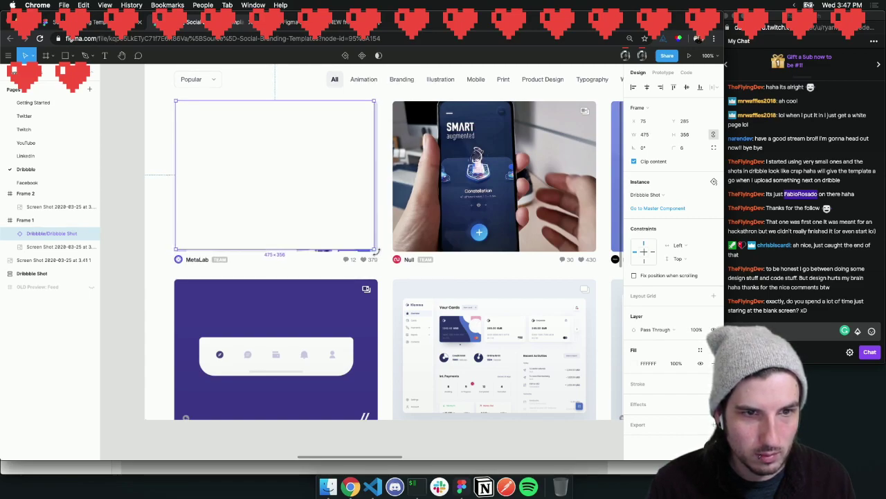
pyautogui.press('super+z')
pyautogui.press('super+z')
pyautogui.press('super+z')
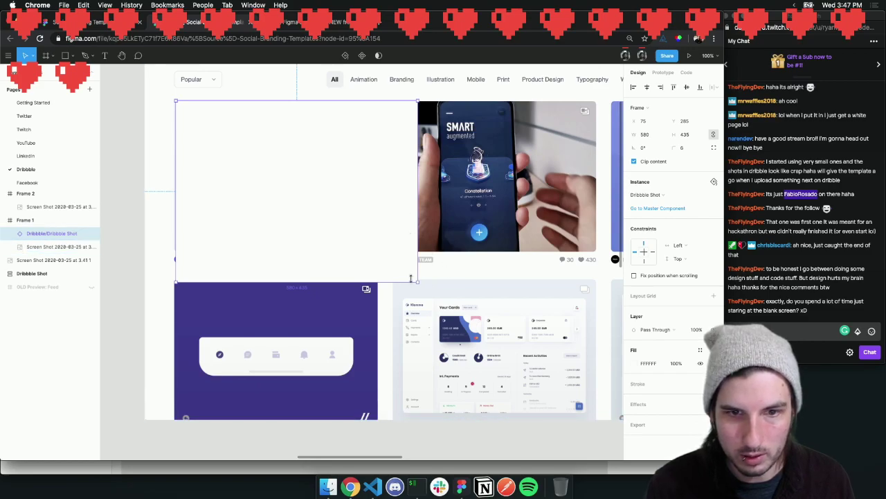
pyautogui.moveTo(417, 283); pyautogui.dragTo(378, 251)
pyautogui.moveTo(299, 207); pyautogui.dragTo(292, 204)
# Align the shot instance with the card's top-left corner, nudging it one pixel up and left
pyautogui.press('z')
pyautogui.click(193, 147)
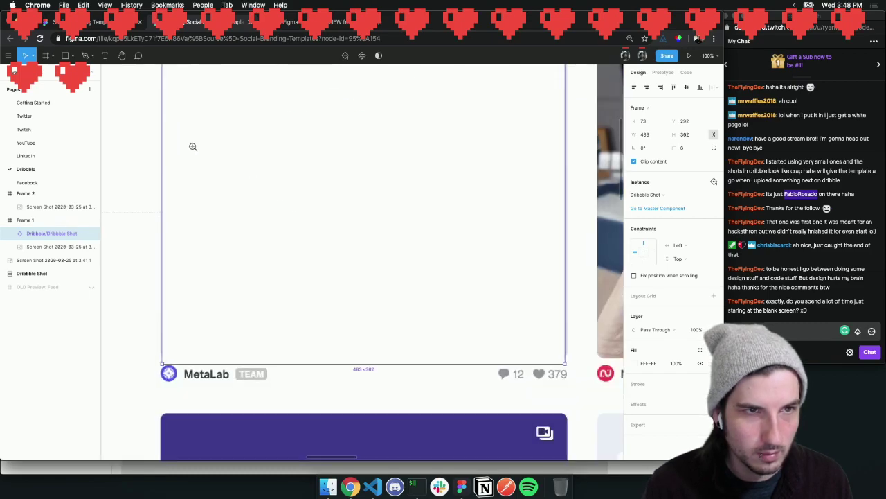
pyautogui.scroll(3, 196, 152)
pyautogui.press('z')
pyautogui.click(184, 190)
pyautogui.hscroll(-3, 216, 193)
pyautogui.moveTo(319, 227); pyautogui.dragTo(315, 220)
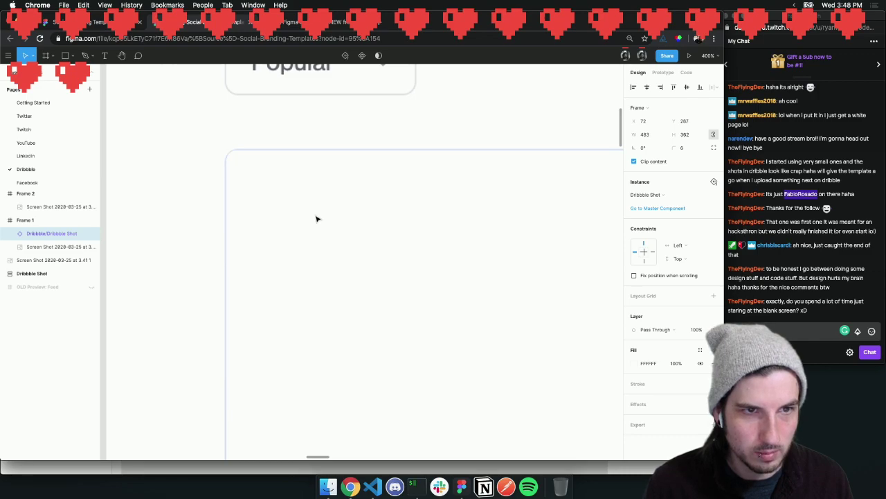
pyautogui.press('Up')
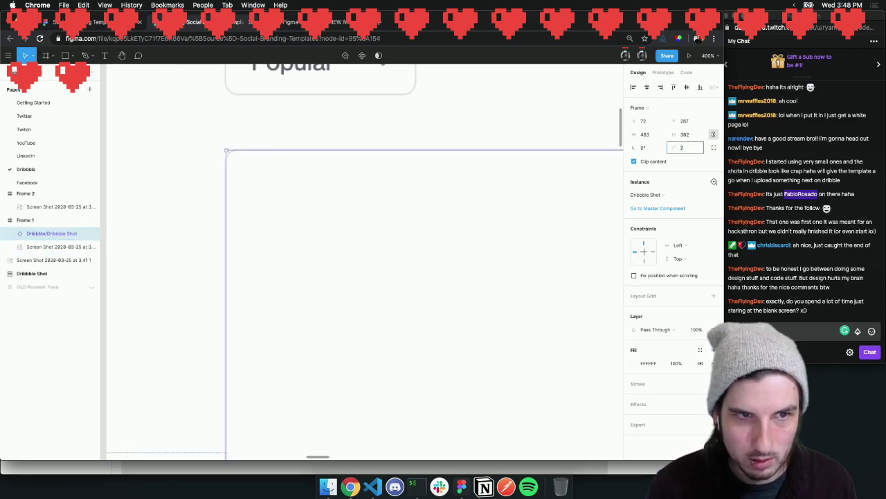
pyautogui.click(336, 142)
pyautogui.click(331, 209)
pyautogui.press('Left')
pyautogui.press('Up')
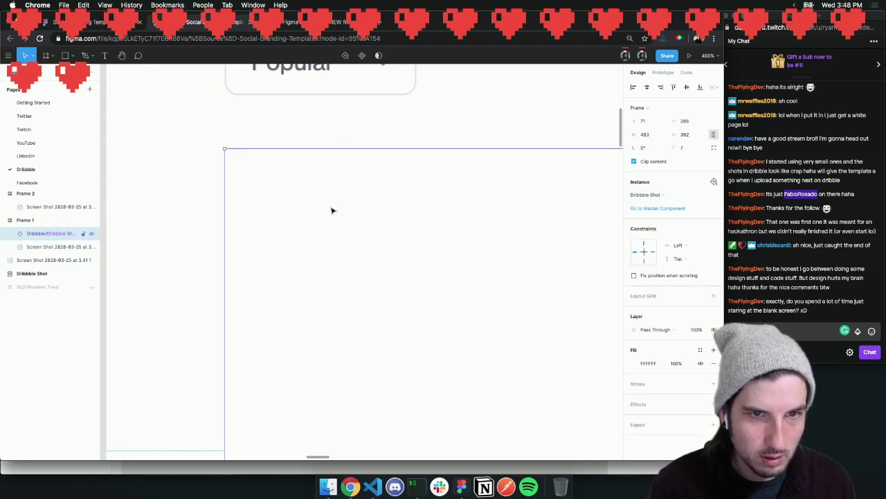
pyautogui.scroll(-10, 331, 211)
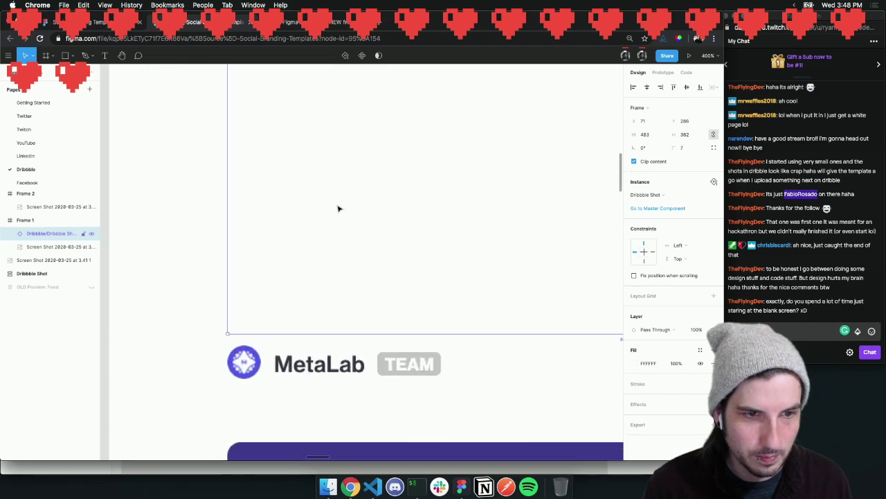
pyautogui.hscroll(10, 338, 208)
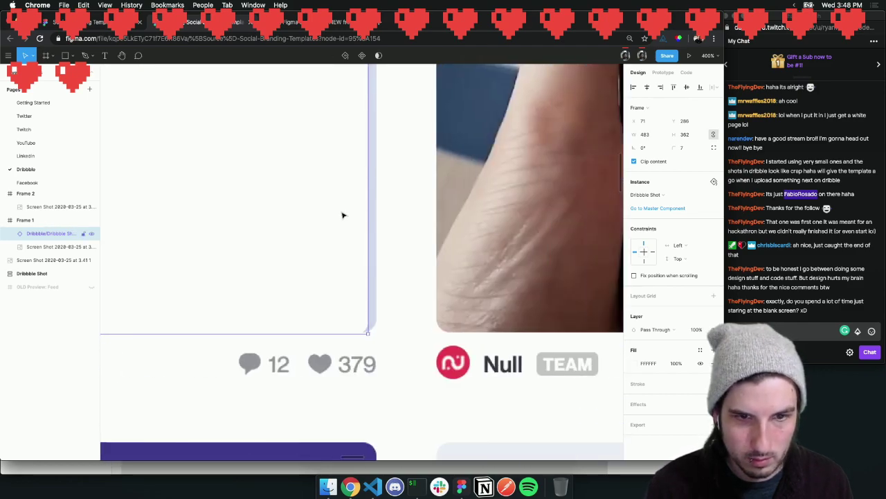
pyautogui.scroll(10, 367, 326)
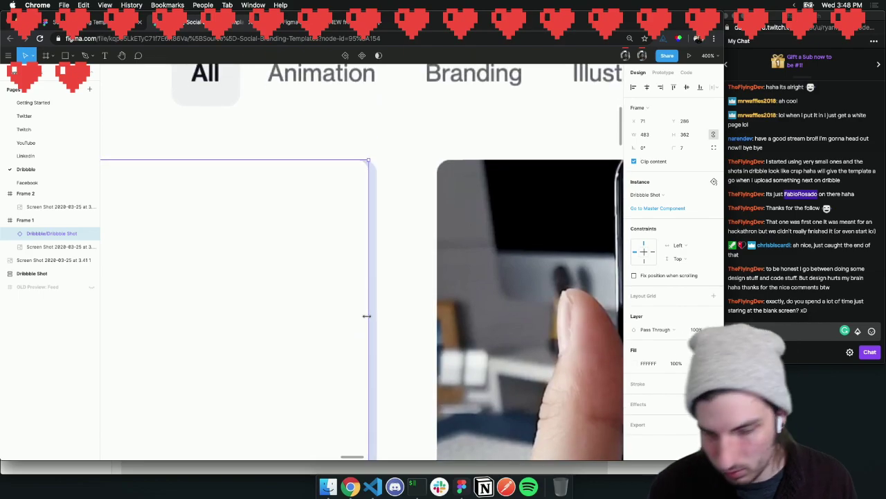
# Compare against the 1600×1200 master, try proportional scaling, then delete the distorted instance
pyautogui.hotkey('shift', '0')
pyautogui.press('super+minus')
pyautogui.press('super+minus')
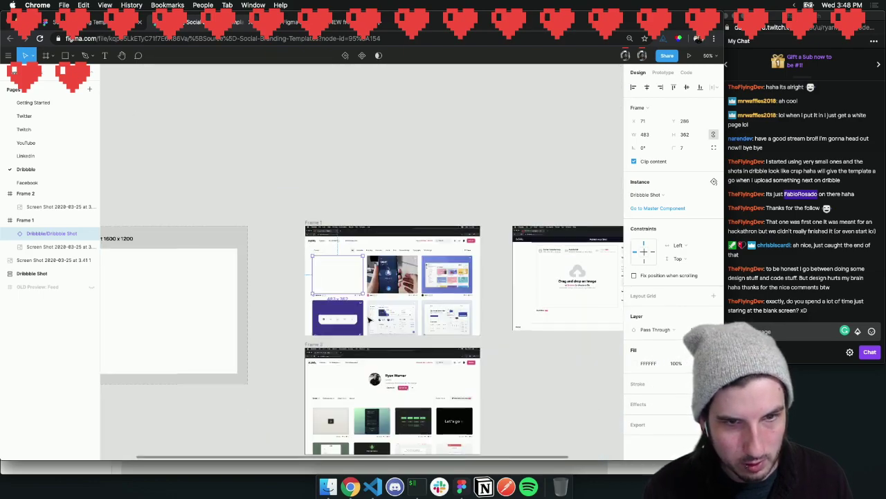
pyautogui.hscroll(-5, 367, 317)
pyautogui.click(353, 303)
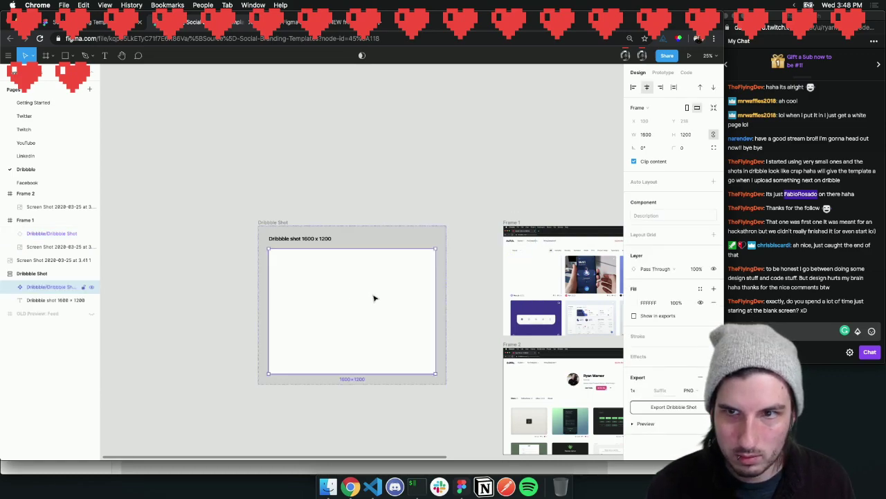
pyautogui.hscroll(3, 373, 298)
pyautogui.click(459, 293)
pyautogui.moveTo(456, 292)
pyautogui.mouseDown()
pyautogui.moveTo(456, 266)
pyautogui.moveTo(457, 282)
pyautogui.mouseUp()
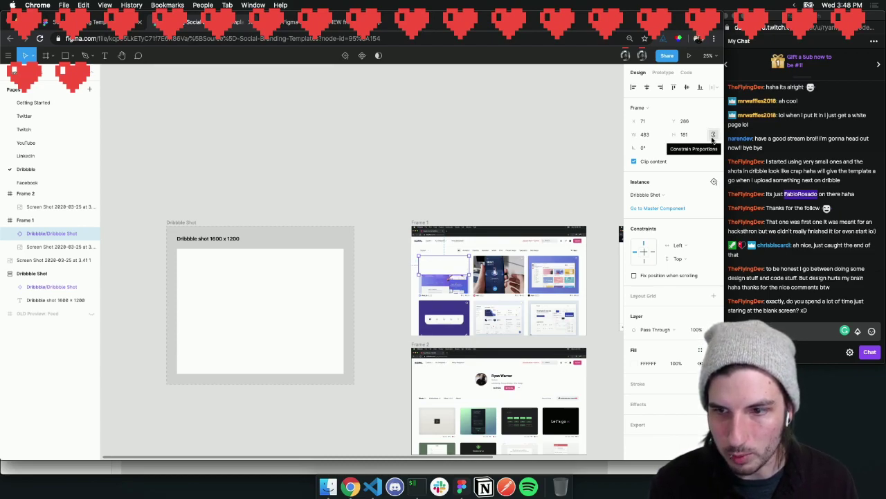
pyautogui.click(714, 136)
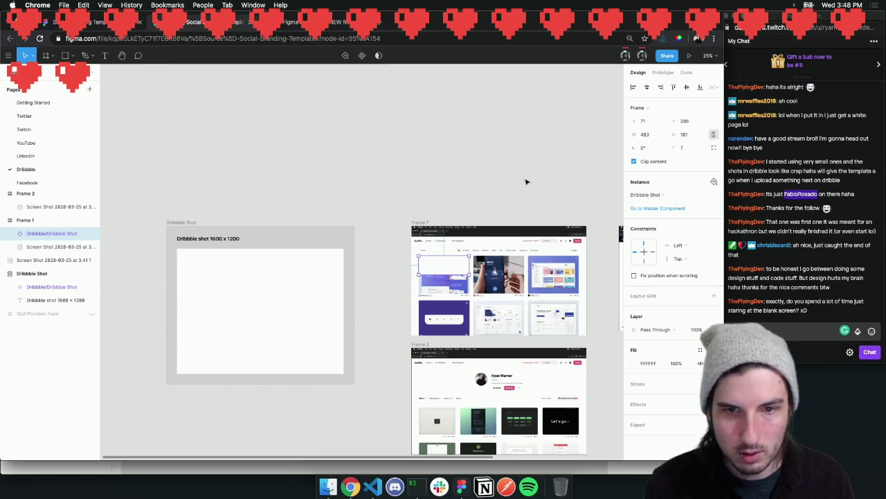
pyautogui.moveTo(469, 273); pyautogui.dragTo(524, 288)
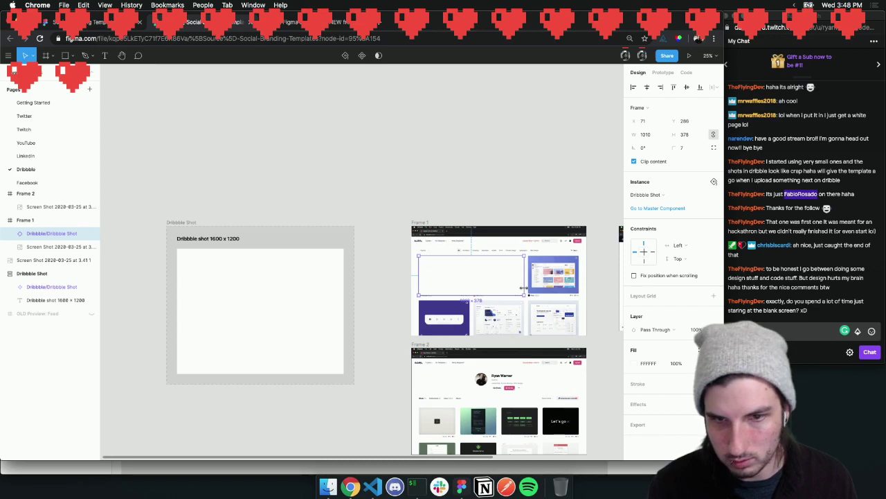
pyautogui.press('Delete')
# Paste a fresh Dribbble Shot instance into Frame 1 and scale it to fit the MetaLab card
pyautogui.click(300, 303)
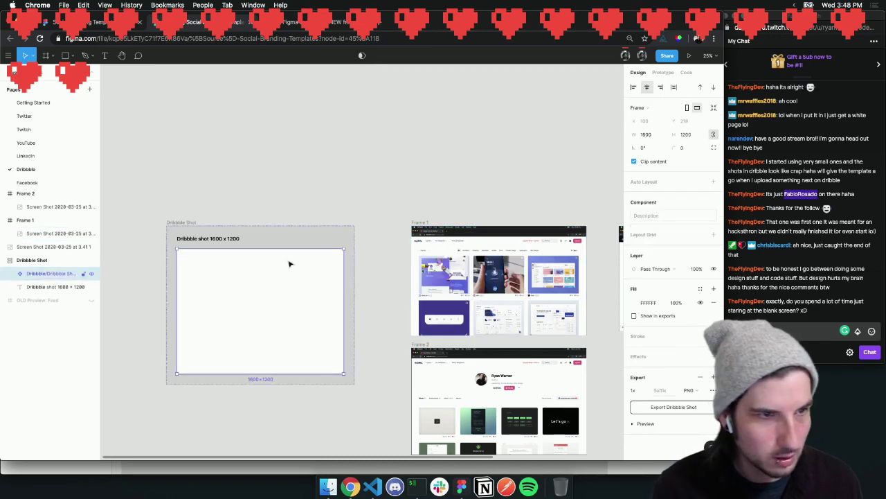
pyautogui.press('super+v')
pyautogui.moveTo(298, 389); pyautogui.dragTo(502, 275)
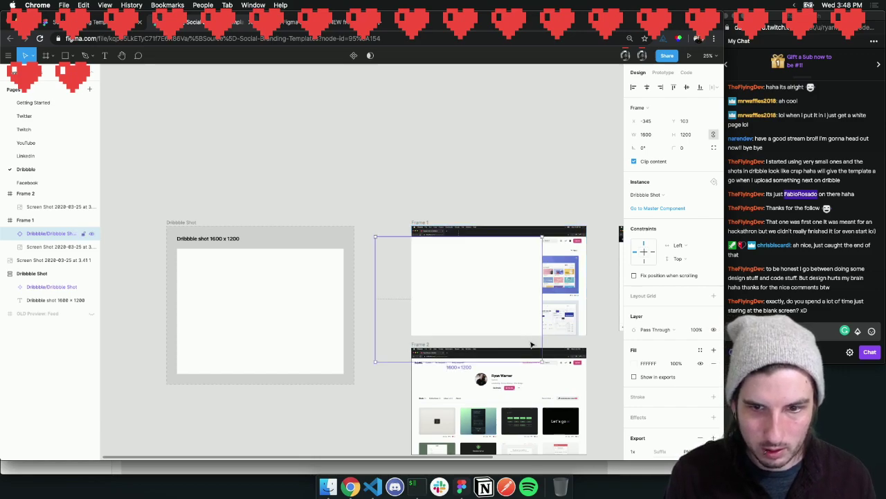
pyautogui.moveTo(538, 357); pyautogui.dragTo(445, 280)
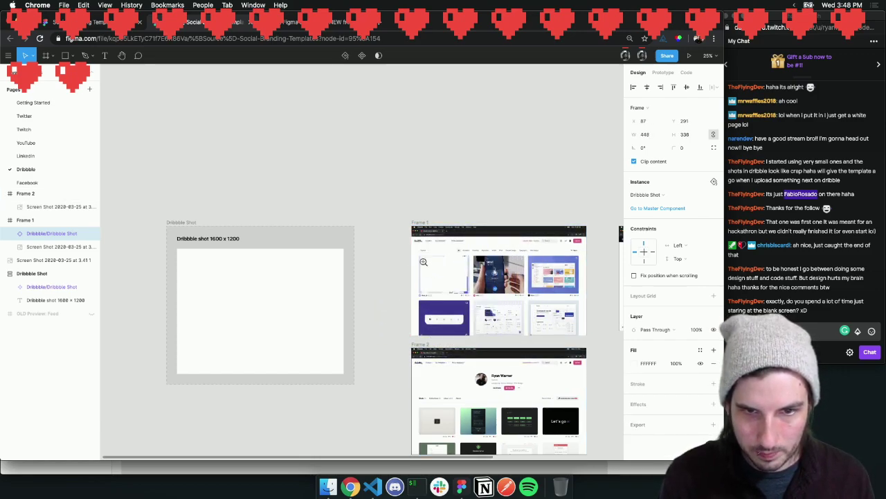
pyautogui.press('z')
pyautogui.click(425, 260)
pyautogui.click(424, 260)
pyautogui.click(413, 240)
pyautogui.click(413, 239)
pyautogui.moveTo(459, 312); pyautogui.dragTo(434, 303)
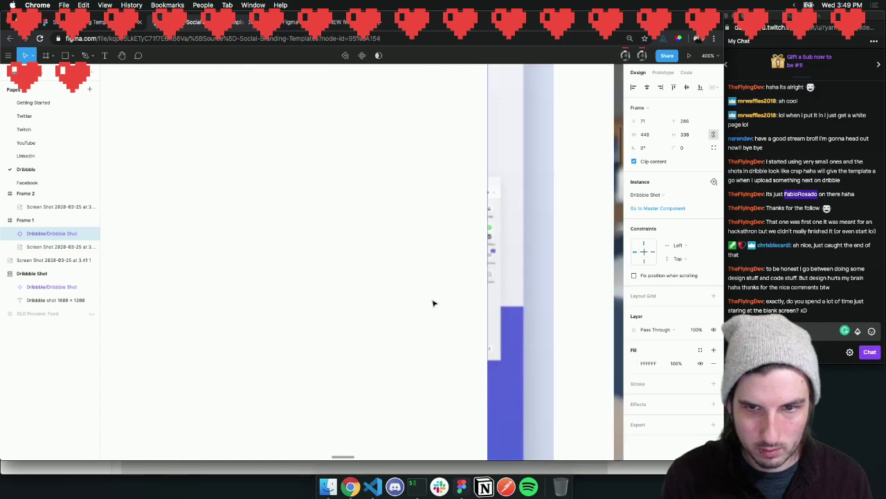
pyautogui.scroll(-3, 433, 304)
pyautogui.hscroll(2, 434, 303)
pyautogui.moveTo(374, 311); pyautogui.dragTo(427, 338)
pyautogui.scroll(15, 418, 331)
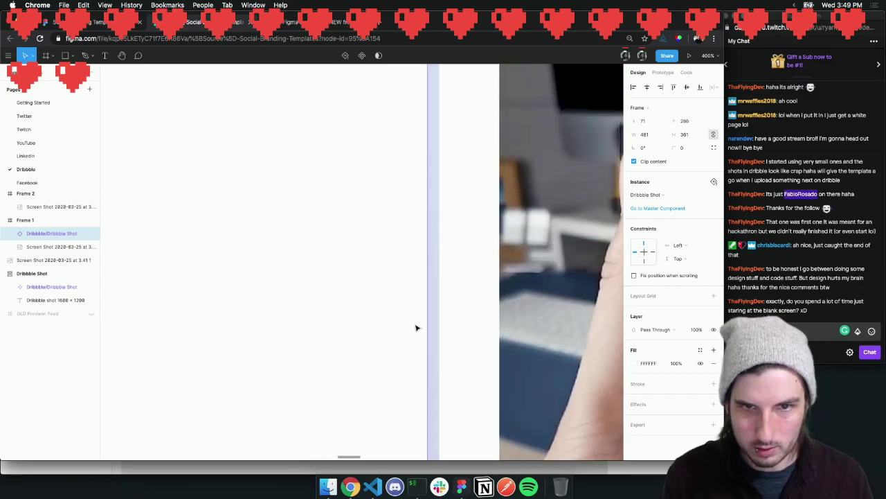
pyautogui.scroll(-10, 399, 331)
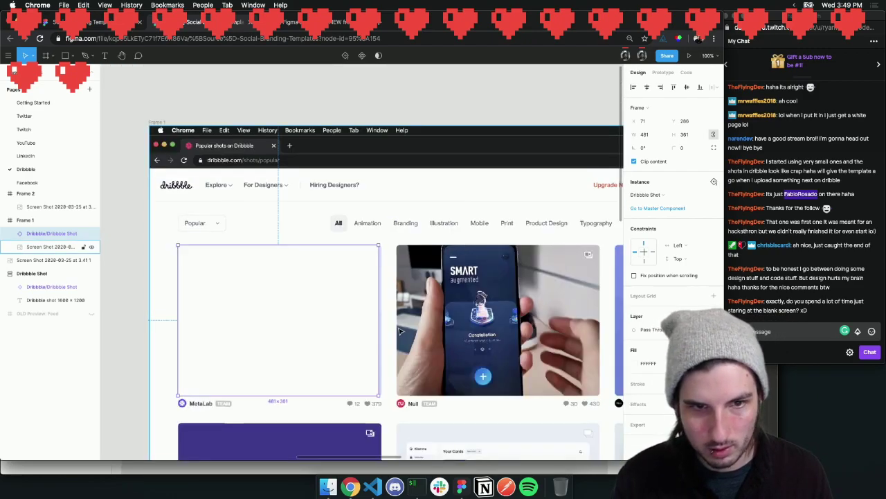
# Check the master's height against the Frame 1 instance, then bring the Dribbble browser forward
pyautogui.click(332, 304)
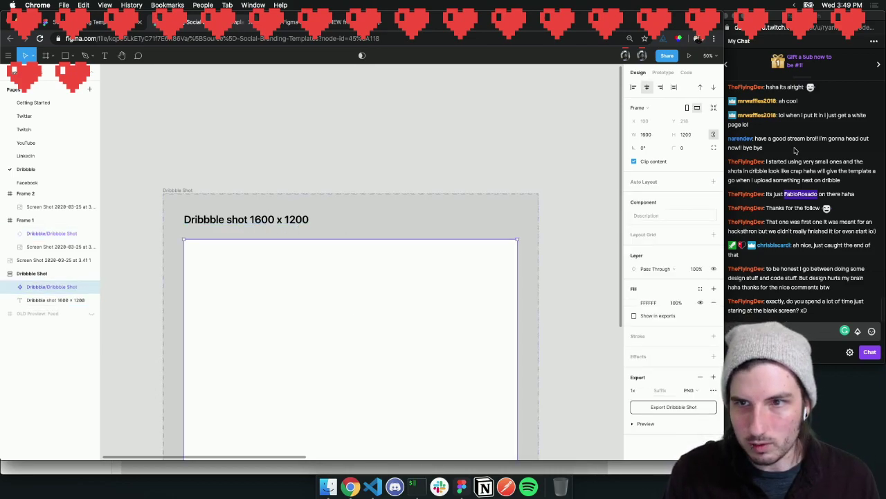
pyautogui.click(689, 137)
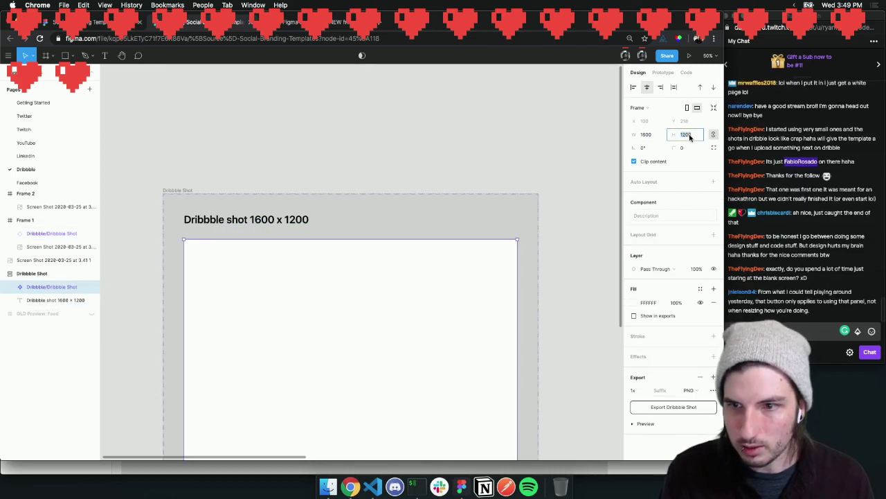
pyautogui.scroll(-5, 492, 226)
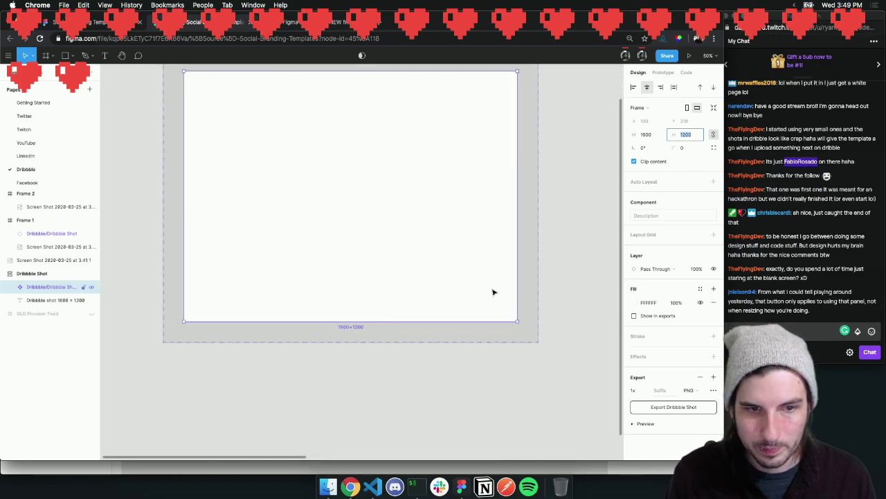
pyautogui.hscroll(9, 493, 291)
pyautogui.click(477, 195)
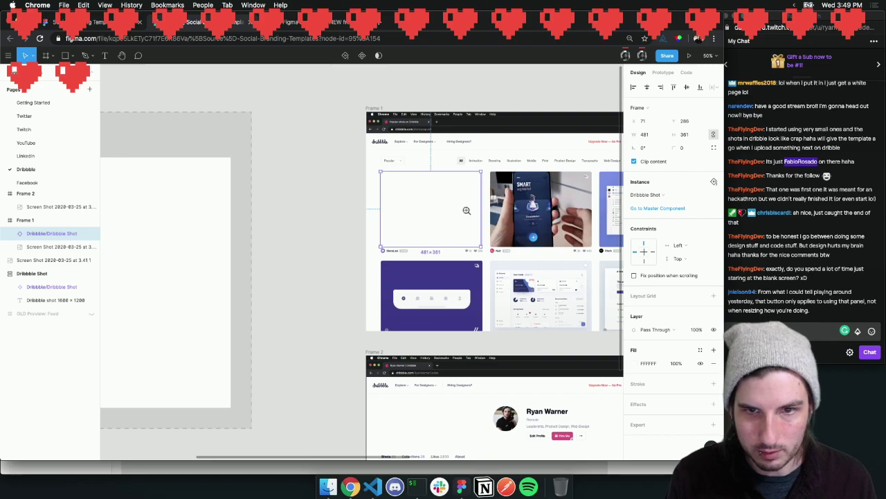
pyautogui.click(466, 211)
pyautogui.click(478, 211)
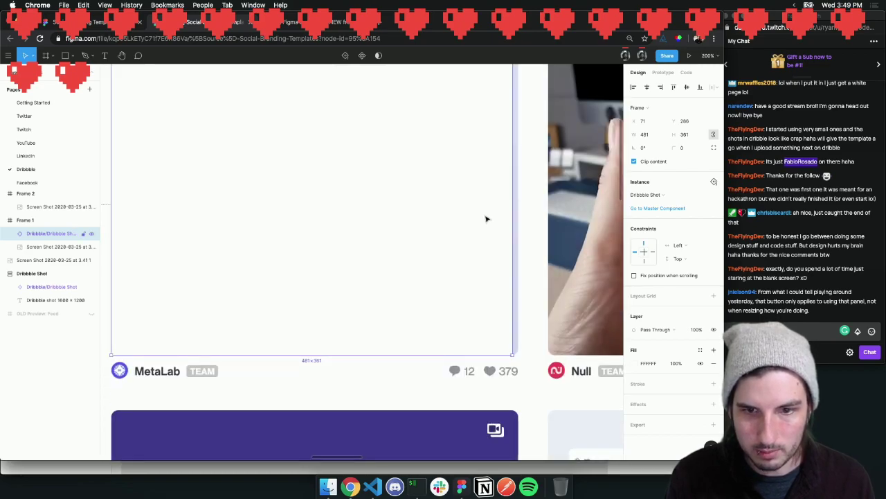
pyautogui.scroll(3, 490, 298)
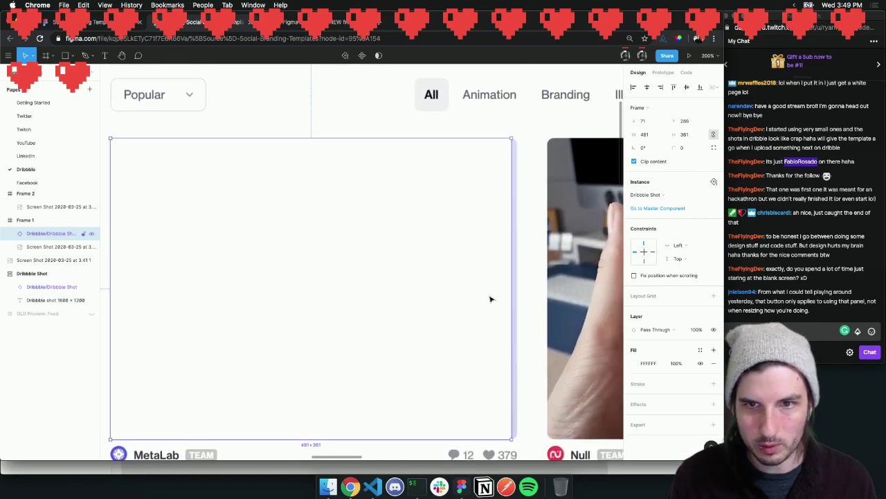
pyautogui.hscroll(10, 489, 299)
pyautogui.hscroll(-2, 489, 299)
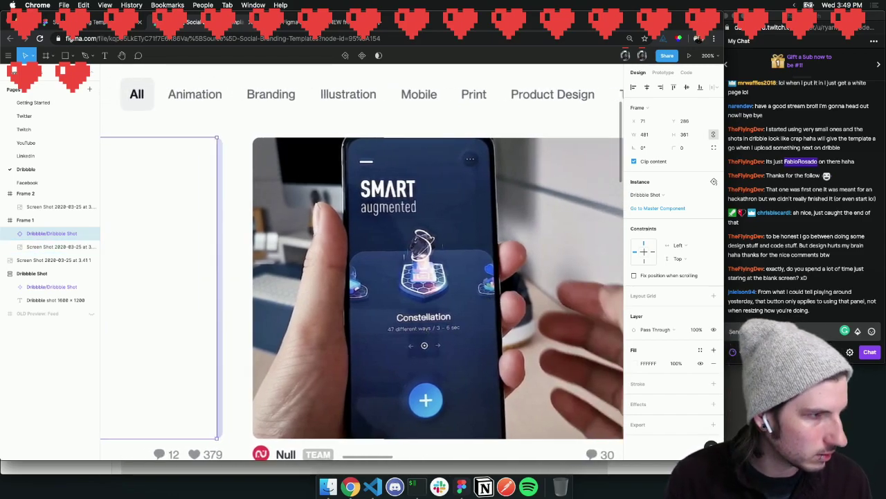
pyautogui.moveTo(0, 67); pyautogui.dragTo(395, 68)
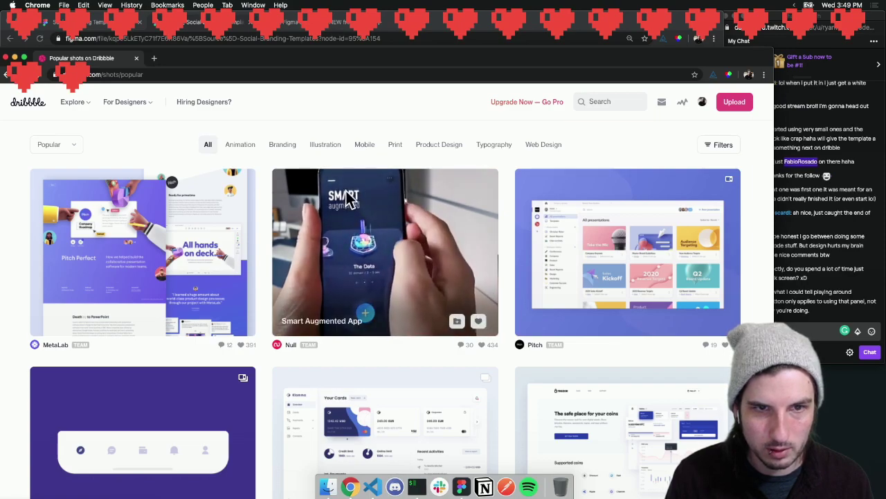
# View and close the Smart Augmented App and Pitch case study shots, then shift the browser to reveal Figma
pyautogui.click(310, 181)
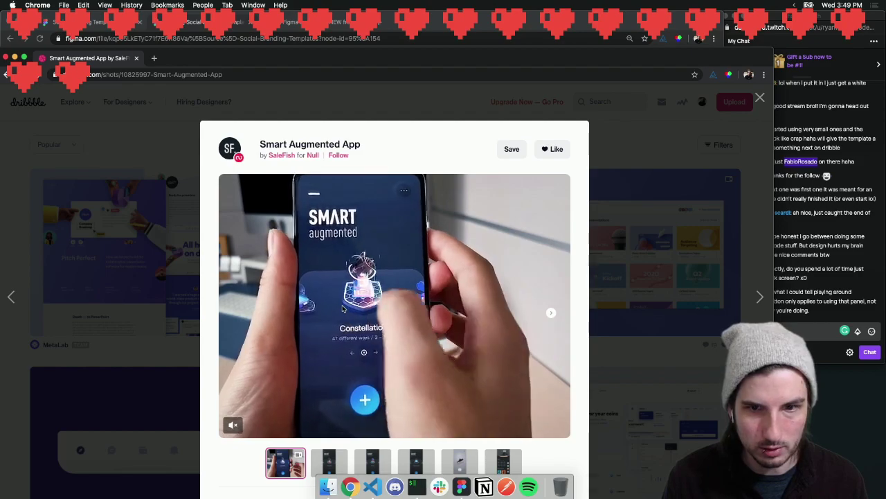
pyautogui.click(384, 101)
pyautogui.click(164, 227)
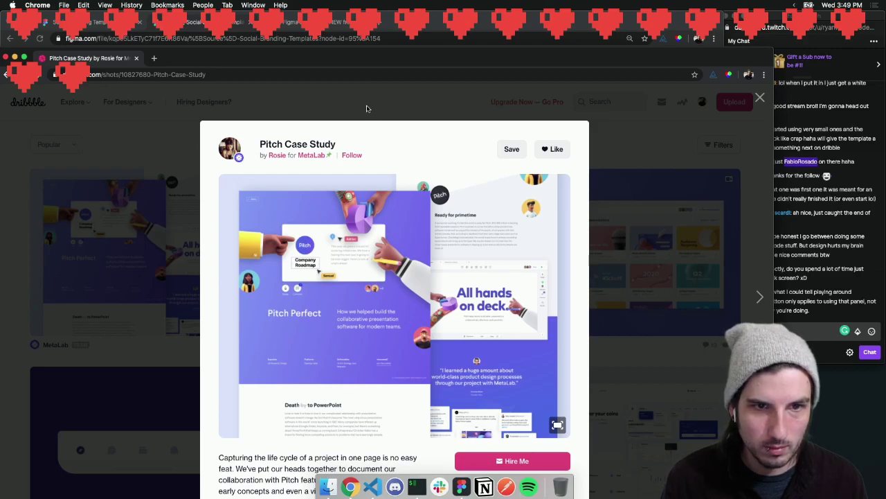
pyautogui.click(366, 107)
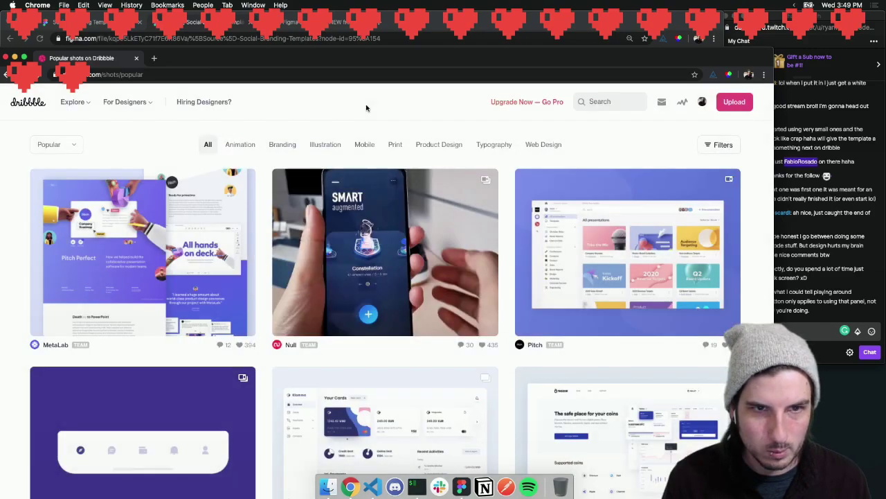
pyautogui.moveTo(207, 60); pyautogui.dragTo(146, 40)
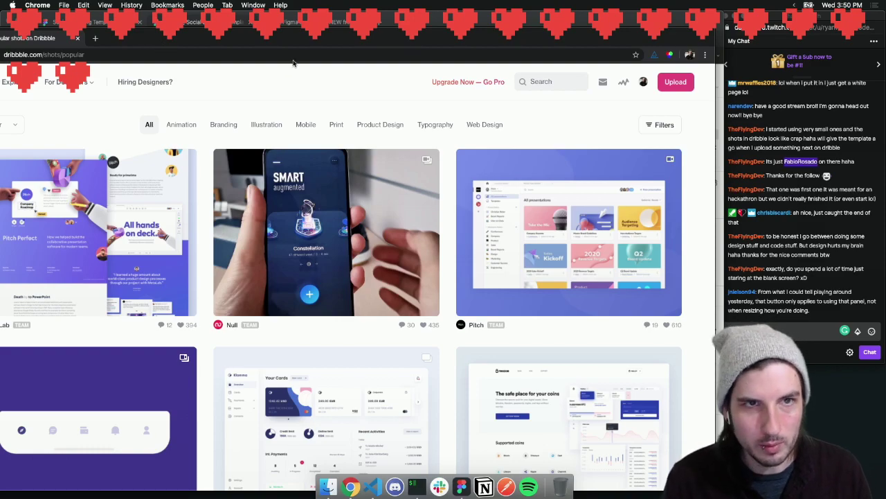
pyautogui.moveTo(391, 38); pyautogui.dragTo(400, 102)
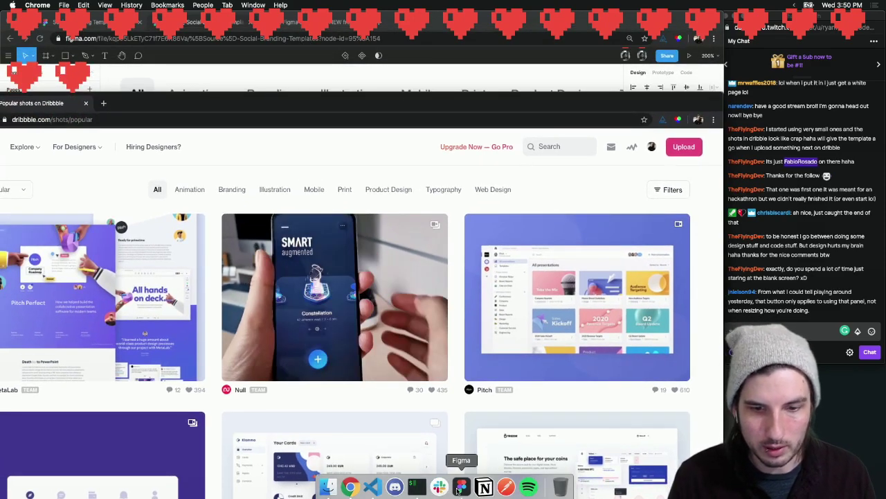
# Back in Figma, draw a proportion-locked test square above the frames
pyautogui.click(461, 486)
pyautogui.press('r')
pyautogui.moveTo(355, 96); pyautogui.dragTo(432, 154)
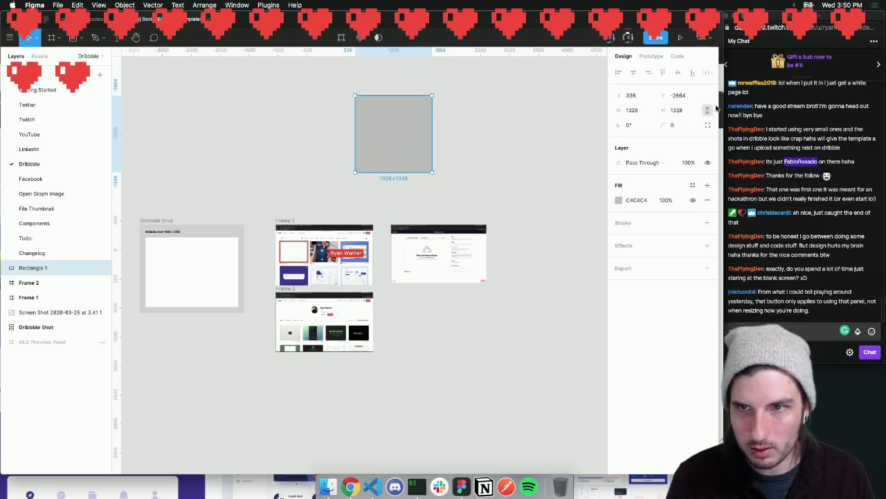
pyautogui.click(707, 110)
pyautogui.click(524, 120)
pyautogui.click(376, 136)
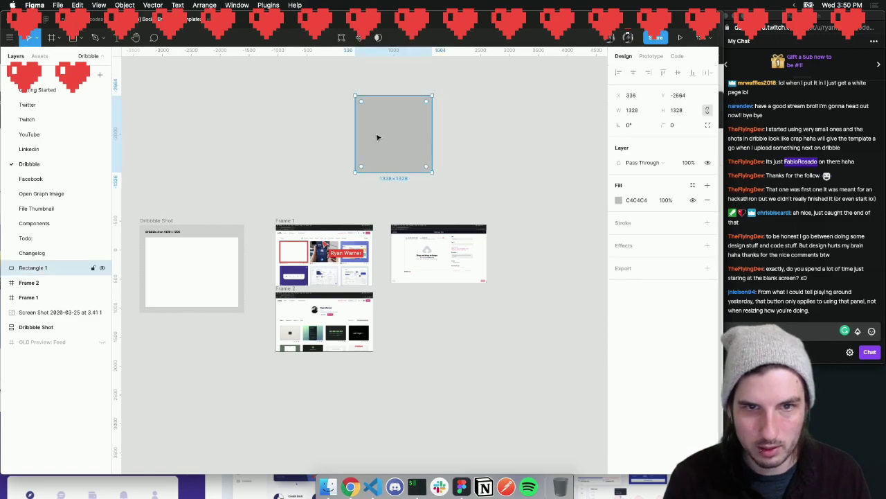
pyautogui.moveTo(433, 175); pyautogui.dragTo(529, 156)
pyautogui.press('super+z')
# Adjust the test square's width to 1334 px, then delete it
pyautogui.click(639, 110)
pyautogui.press('Up')
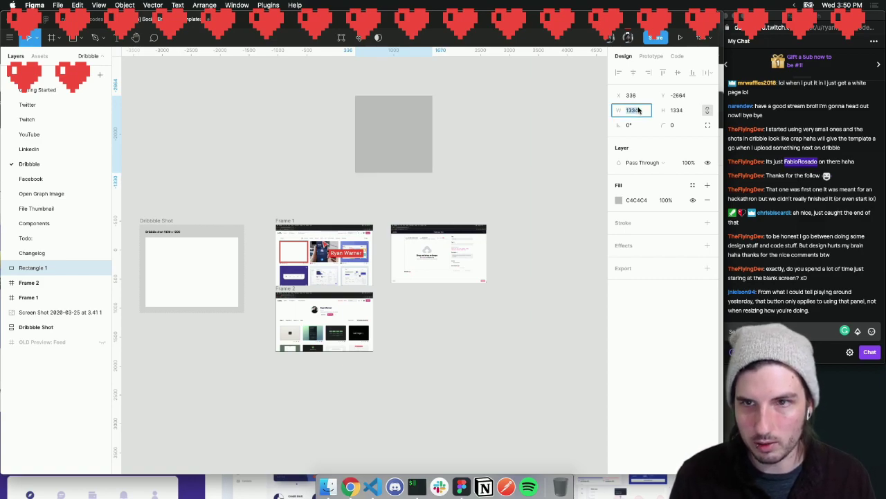
pyautogui.press('Up')
pyautogui.press('Up')
pyautogui.press('Up')
pyautogui.press('Up')
pyautogui.press('Up')
pyautogui.press('Up')
pyautogui.press('Up')
pyautogui.press('Up')
pyautogui.press('Up')
pyautogui.press('Up')
pyautogui.press('Up')
pyautogui.press('Up')
pyautogui.press('Up')
pyautogui.press('Up')
pyautogui.press('Up')
pyautogui.press('Up')
pyautogui.press('Up')
pyautogui.press('Up')
pyautogui.press('Up')
pyautogui.press('Up')
pyautogui.press('Up')
pyautogui.press('Up')
pyautogui.press('Up')
pyautogui.press('Up')
pyautogui.press('Up')
pyautogui.press('Up')
pyautogui.press('Up')
pyautogui.press('Up')
pyautogui.press('Up')
pyautogui.press('Up')
pyautogui.press('Up')
pyautogui.press('Up')
pyautogui.press('Up')
pyautogui.press('Up')
pyautogui.press('Up')
pyautogui.press('Up')
pyautogui.press('Up')
pyautogui.press('Up')
pyautogui.press('Up')
pyautogui.press('Up')
pyautogui.press('Down')
pyautogui.press('Down')
pyautogui.press('Down')
pyautogui.press('Down')
pyautogui.press('Down')
pyautogui.press('Down')
pyautogui.press('Down')
pyautogui.press('Down')
pyautogui.press('Down')
pyautogui.press('Down')
pyautogui.press('Down')
pyautogui.press('Down')
pyautogui.press('Down')
pyautogui.press('Down')
pyautogui.press('Down')
pyautogui.press('Down')
pyautogui.press('Down')
pyautogui.press('Down')
pyautogui.press('Down')
pyautogui.press('Down')
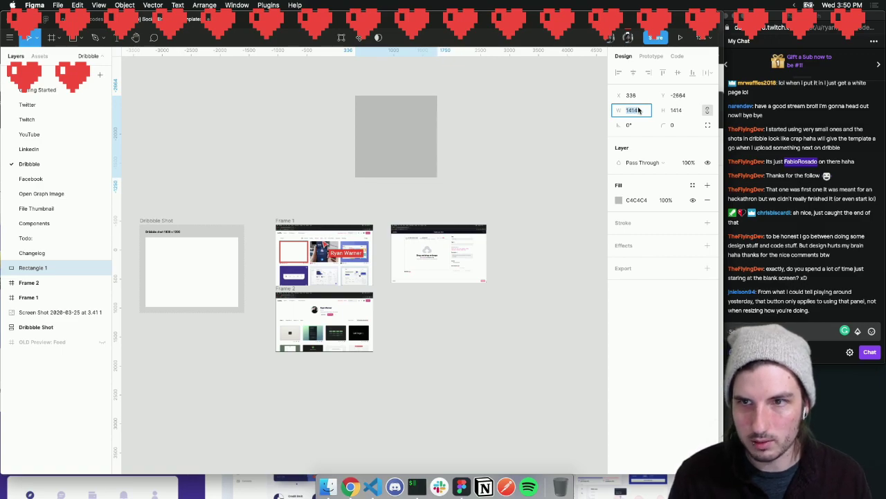
pyautogui.press('Down')
pyautogui.press('Down')
pyautogui.press('Down')
pyautogui.press('Down')
pyautogui.press('Down')
pyautogui.press('Down')
pyautogui.press('Down')
pyautogui.press('Down')
pyautogui.press('Down')
pyautogui.press('Down')
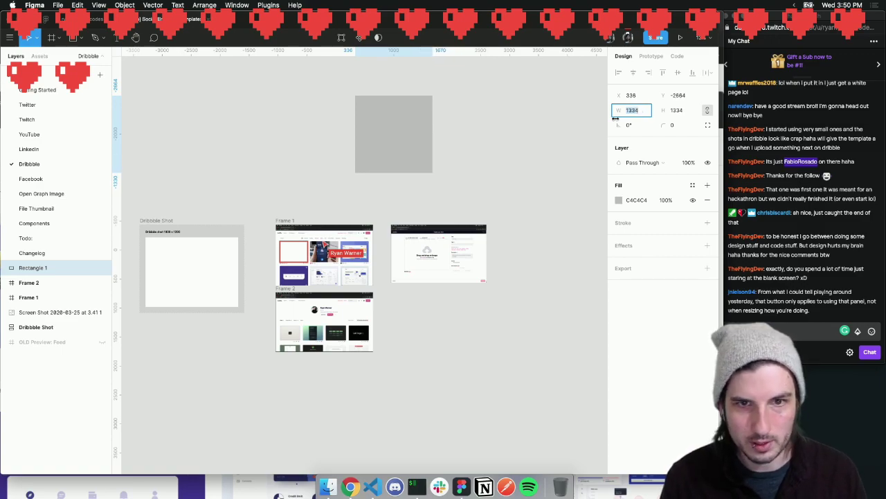
pyautogui.click(486, 132)
pyautogui.click(383, 129)
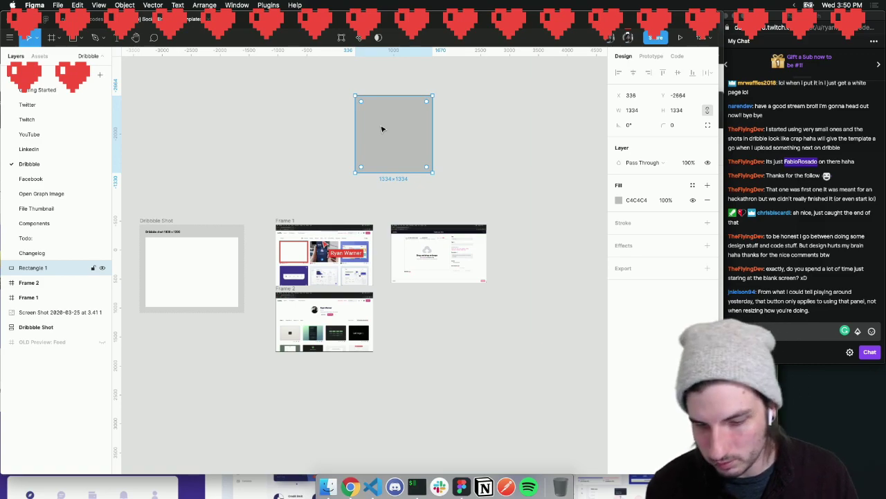
pyautogui.press('Delete')
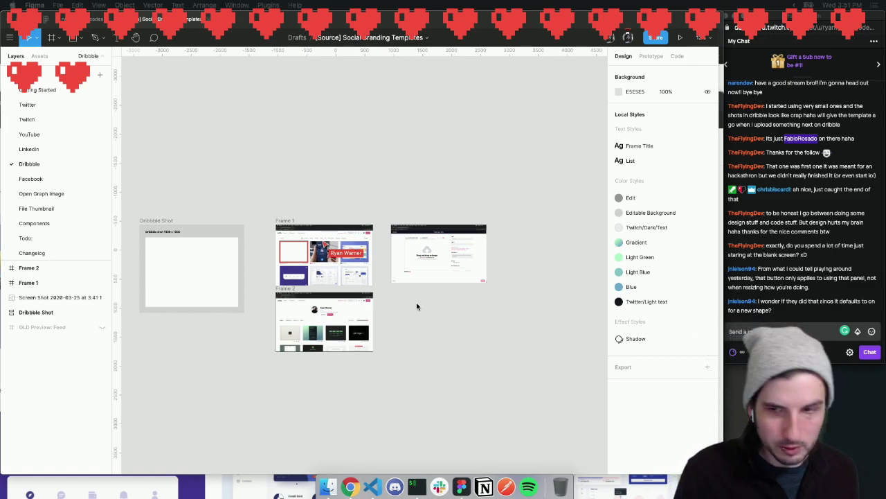
# Post !rbf, !rbf 10, !hacouken 10 and !fireball in Twitch chat
pyautogui.click(762, 331)
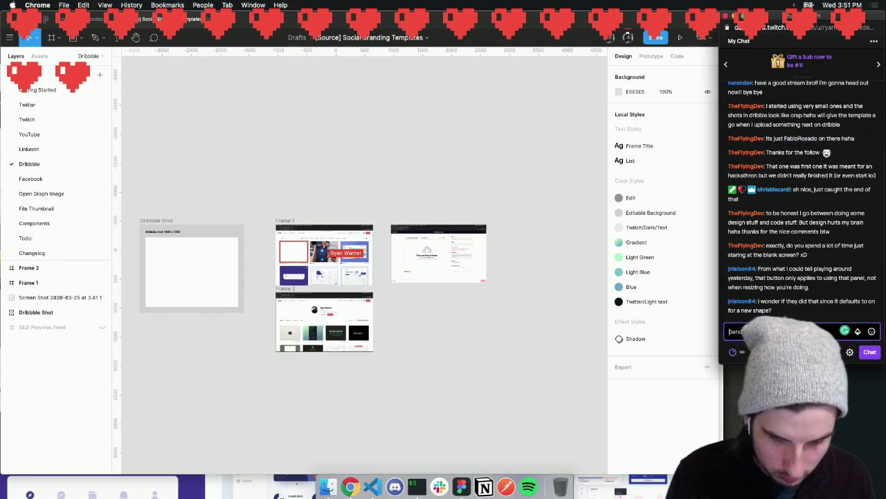
pyautogui.write('!rbf')
pyautogui.press('Return')
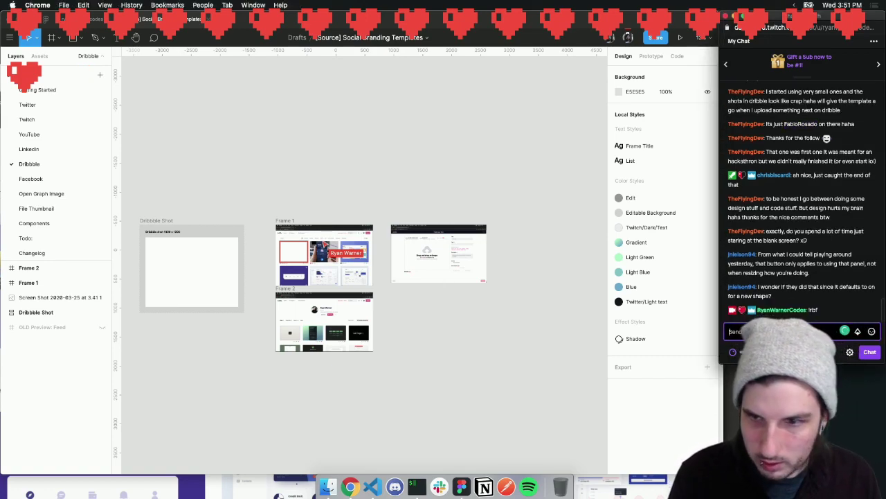
pyautogui.write('!rbf 10')
pyautogui.press('Return')
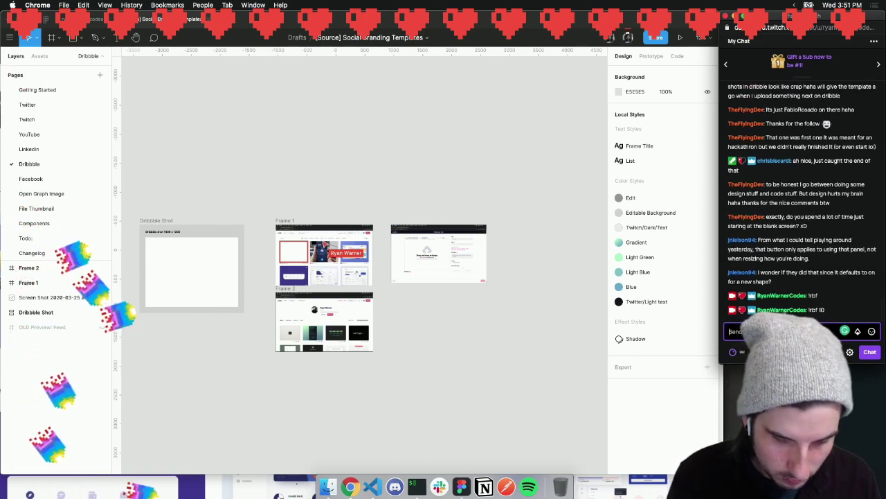
pyautogui.write('!hac')
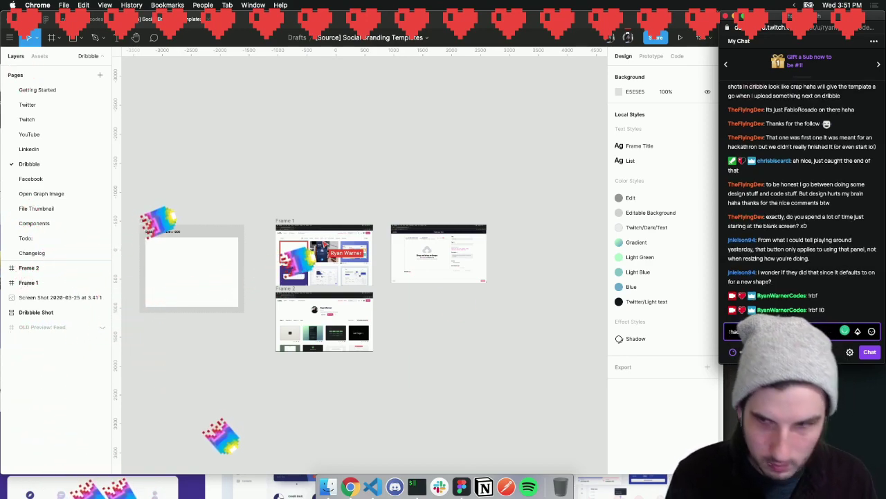
pyautogui.write('ouken 10')
pyautogui.press('Return')
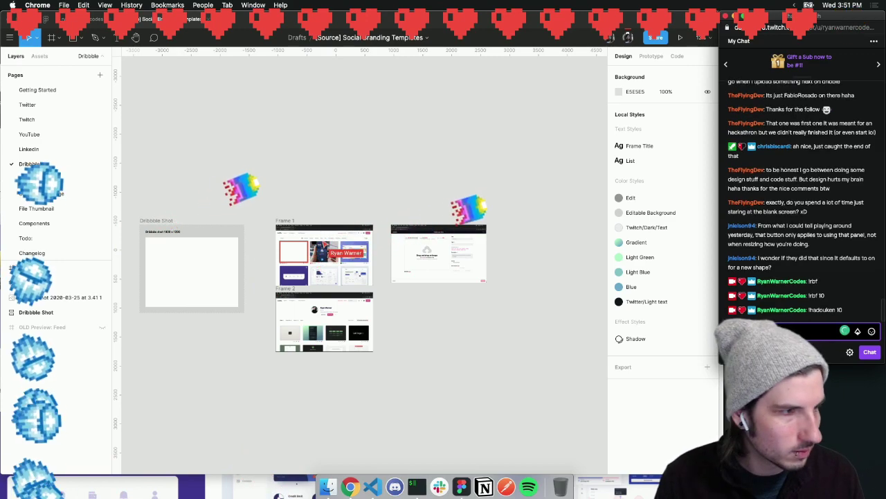
pyautogui.write('!fireball')
pyautogui.press('Return')
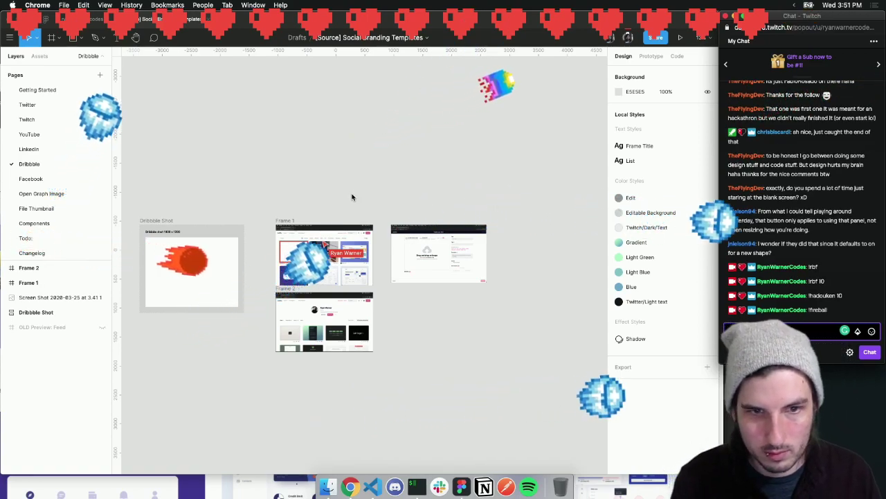
# After a brief switch to Figma, post !rbf 10 and !fireball 10 in chat
pyautogui.click(352, 198)
pyautogui.hscroll(-3, 350, 187)
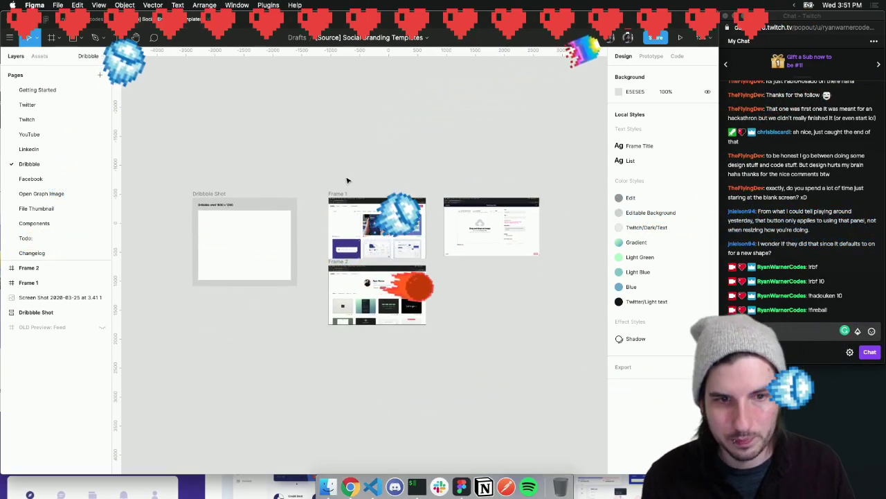
pyautogui.click(748, 332)
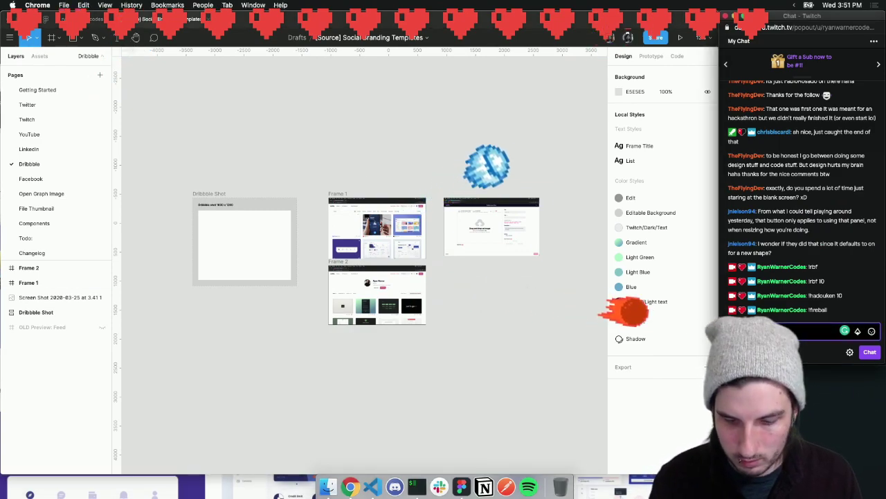
pyautogui.write('!rbf 10')
pyautogui.press('Return')
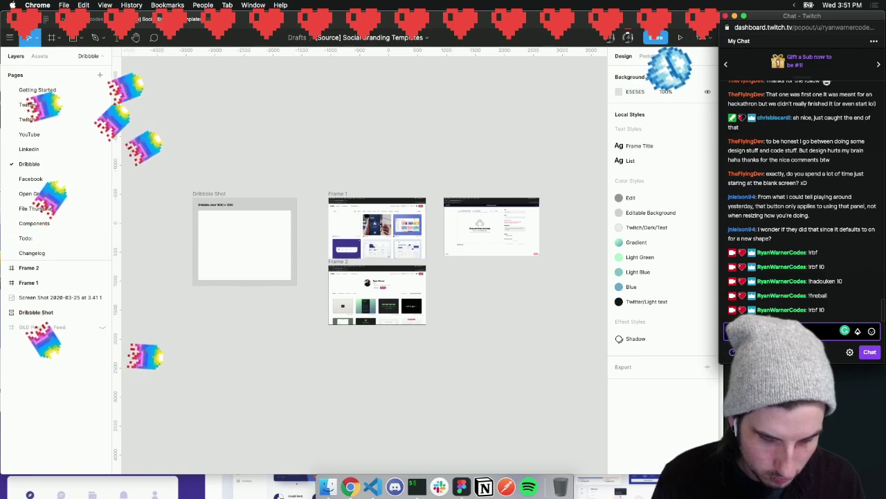
pyautogui.write('!fireball 10')
pyautogui.press('Return')
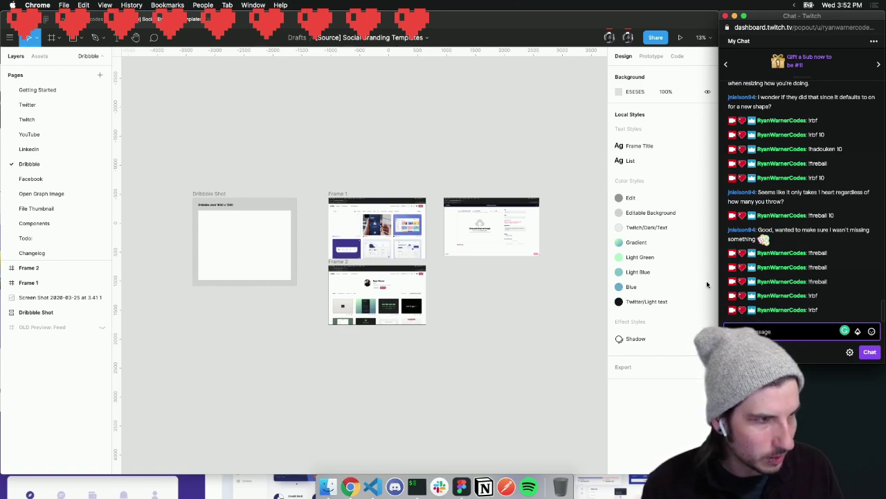
# Post !rbf and !rbf 10 in Twitch chat, then return focus to Figma
pyautogui.write('!rbf')
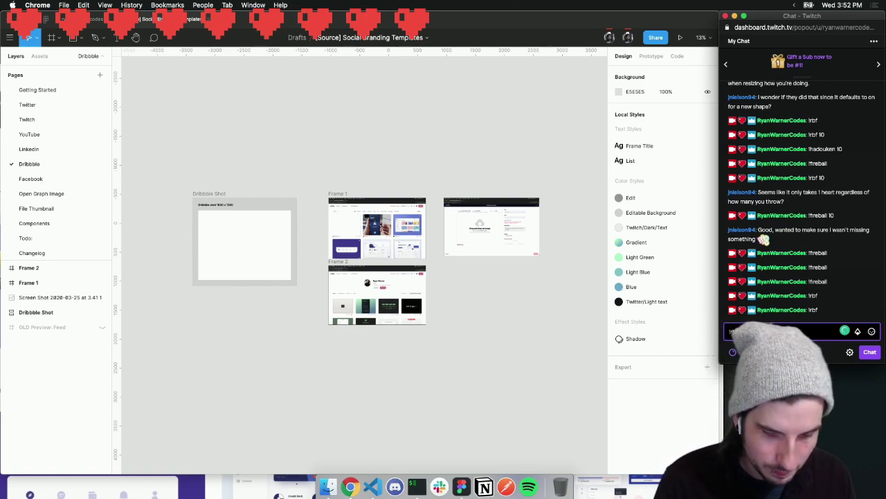
pyautogui.press('Return')
pyautogui.write('!rbf')
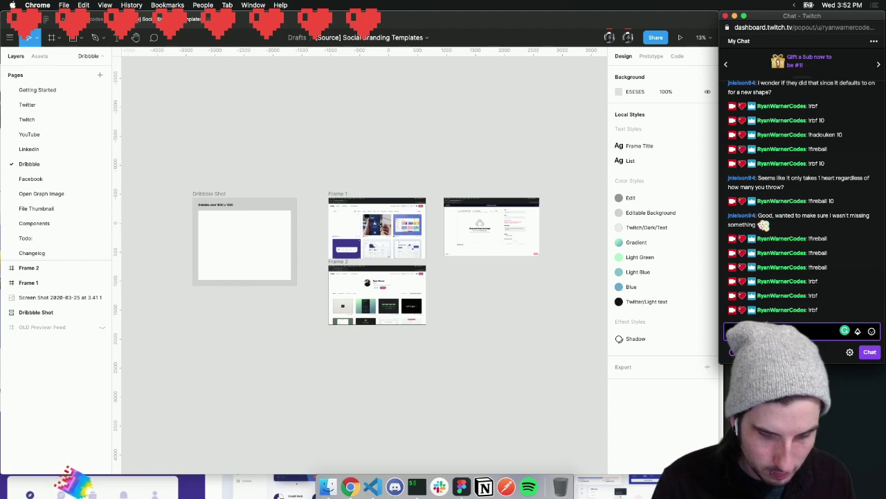
pyautogui.write(' 10')
pyautogui.press('Return')
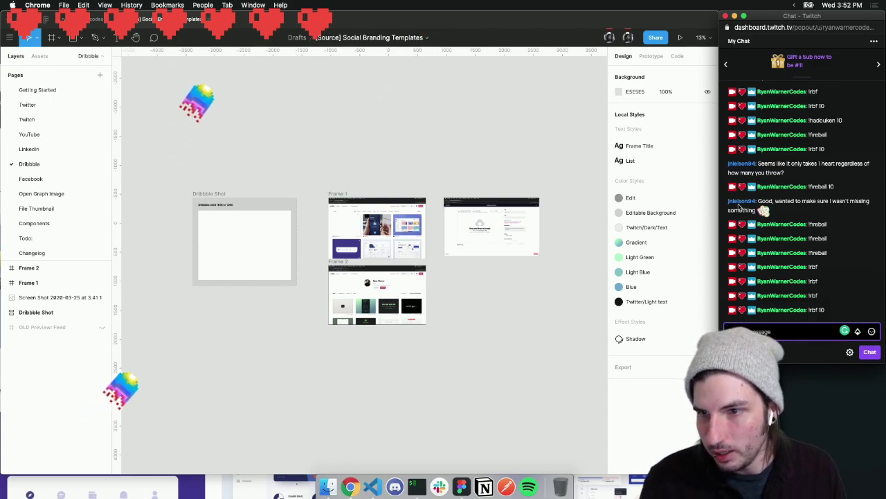
pyautogui.click(492, 174)
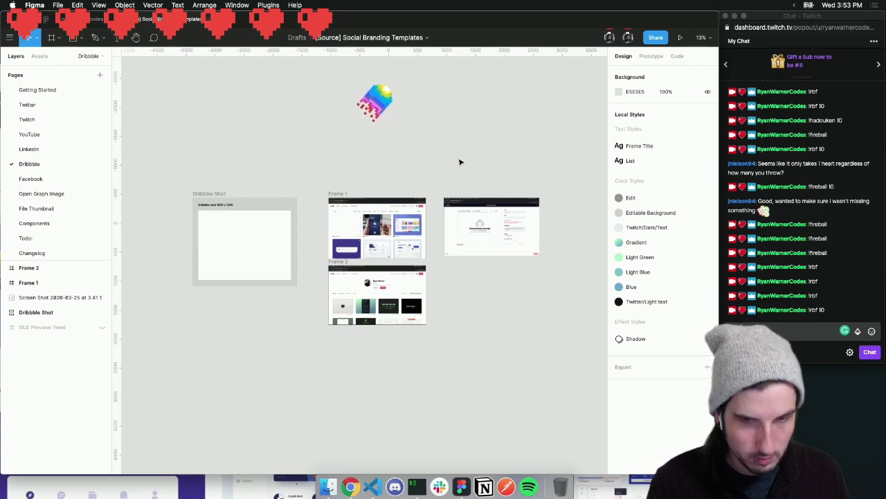
# Nudge the Frame 1 Dribbble Shot instance one pixel left to X 71
pyautogui.scroll(8, 459, 162)
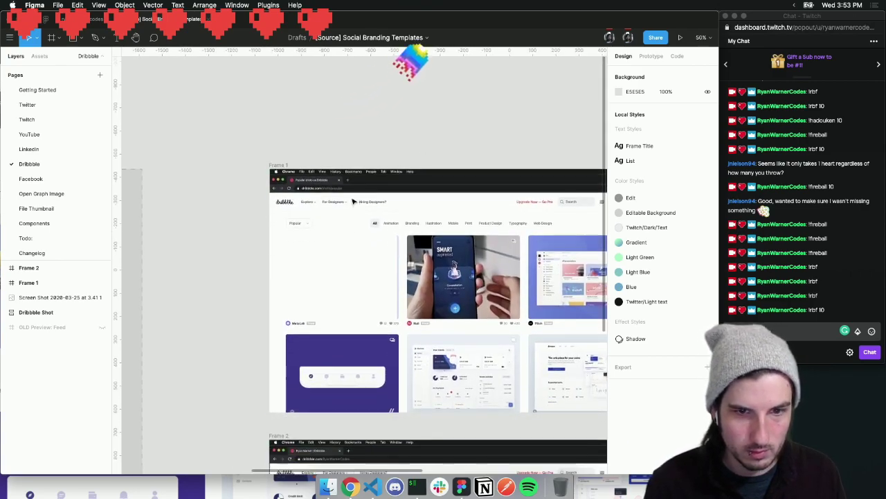
pyautogui.click(353, 306)
pyautogui.click(351, 288)
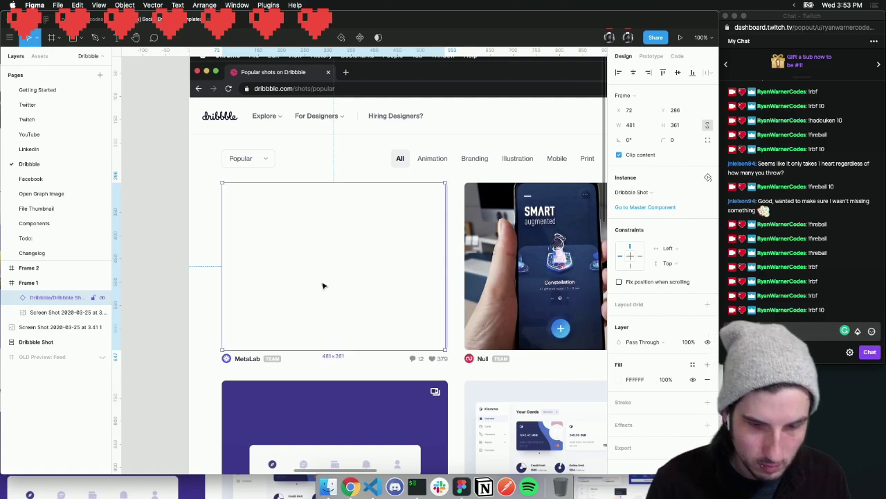
pyautogui.press('Left')
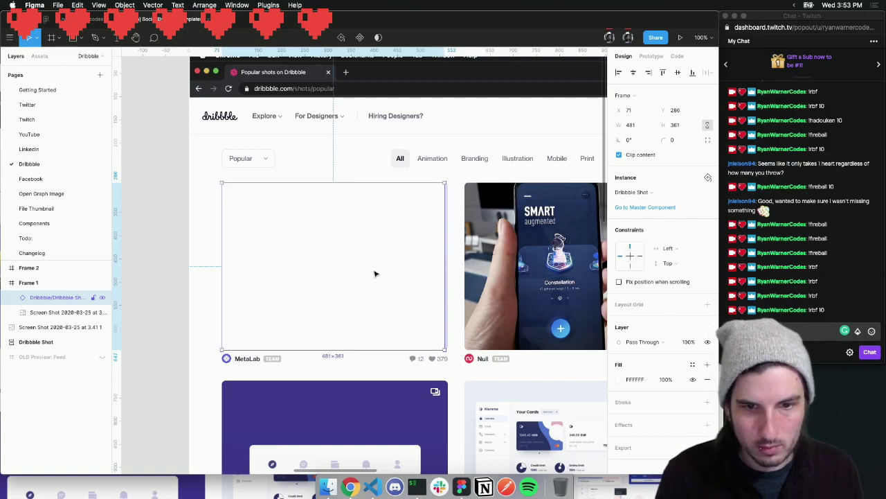
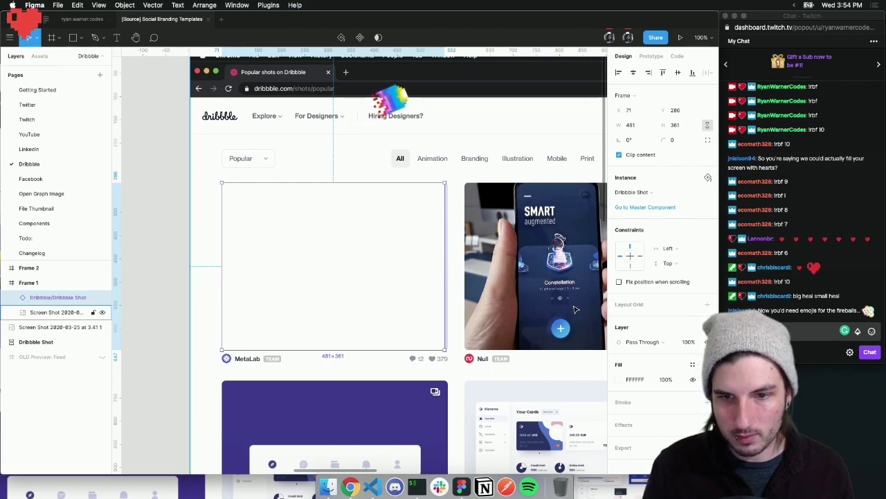
# Shift the Dribbble Shot frame slightly left and try a 487 width, undoing back to 481
pyautogui.click(429, 268)
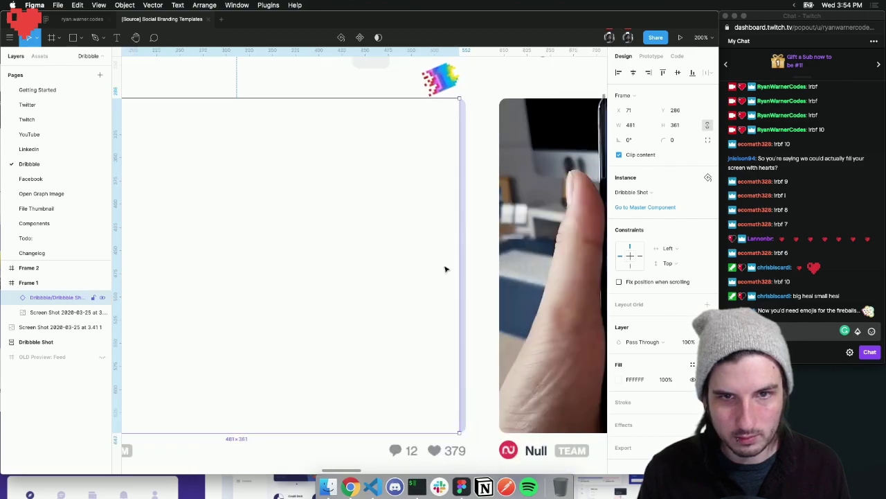
pyautogui.hscroll(-5, 457, 252)
pyautogui.hscroll(-5, 457, 252)
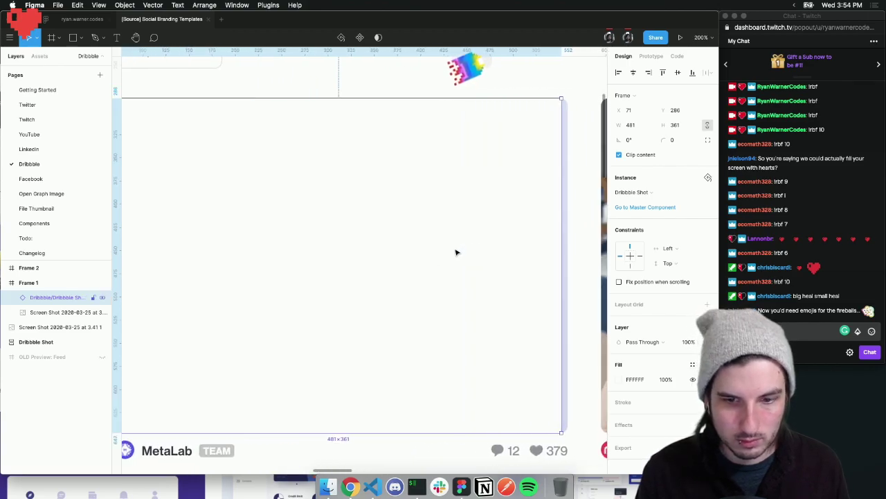
pyautogui.moveTo(430, 251); pyautogui.dragTo(428, 251)
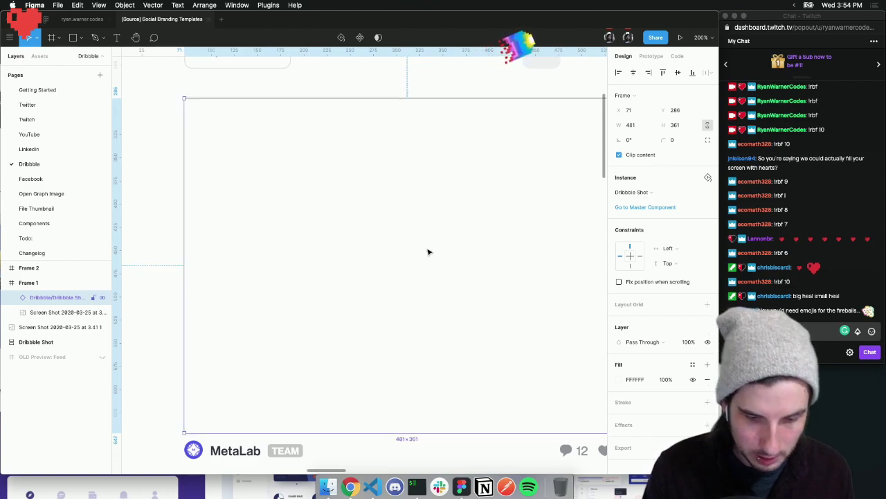
pyautogui.hscroll(10, 428, 252)
pyautogui.moveTo(457, 257); pyautogui.dragTo(462, 257)
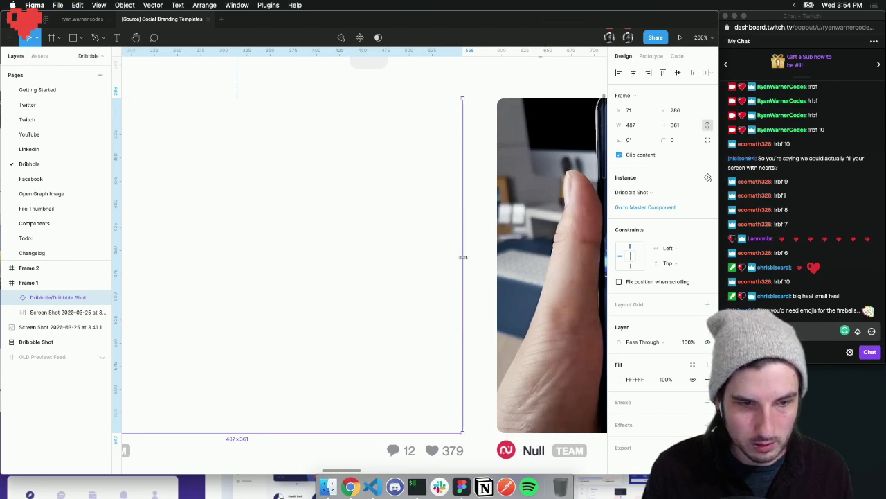
pyautogui.press('super+z')
# Nudge the Dribbble Shot frame into place: slightly right and up, then one pixel down and left
pyautogui.hscroll(-5, 465, 260)
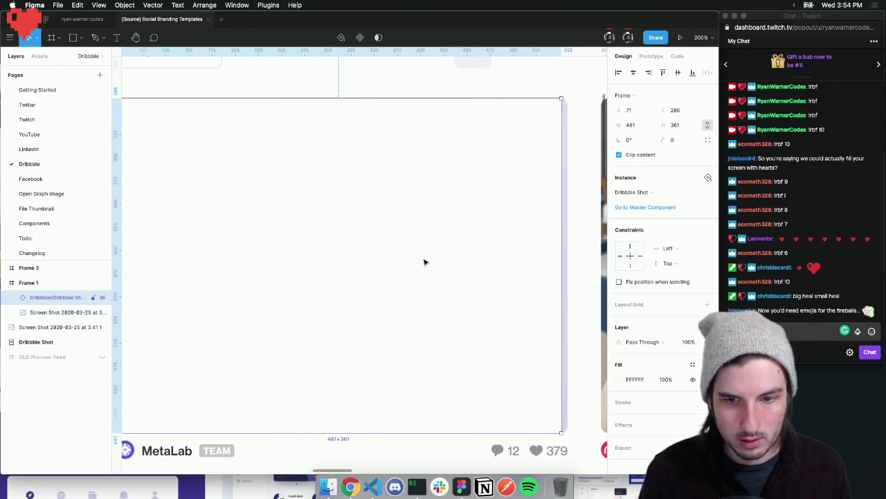
pyautogui.moveTo(425, 262); pyautogui.dragTo(428, 261)
pyautogui.hscroll(-3, 428, 261)
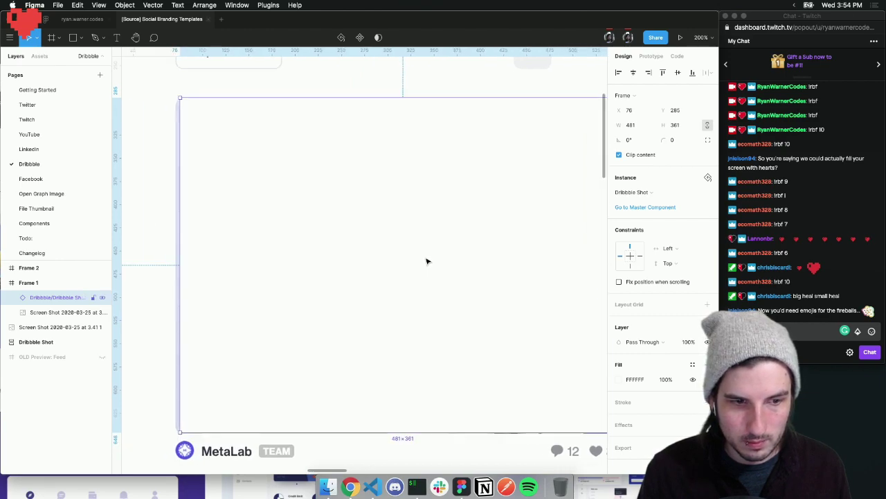
pyautogui.press('Down')
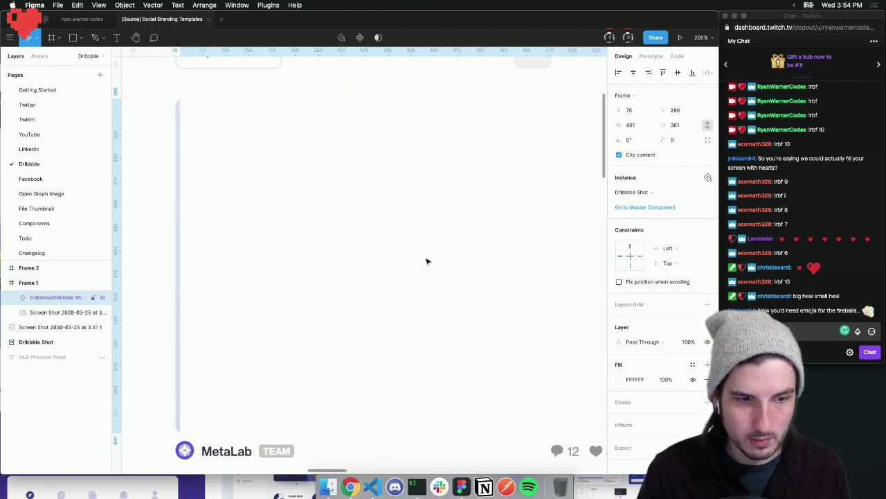
pyautogui.hscroll(4, 427, 261)
pyautogui.hscroll(-6, 426, 261)
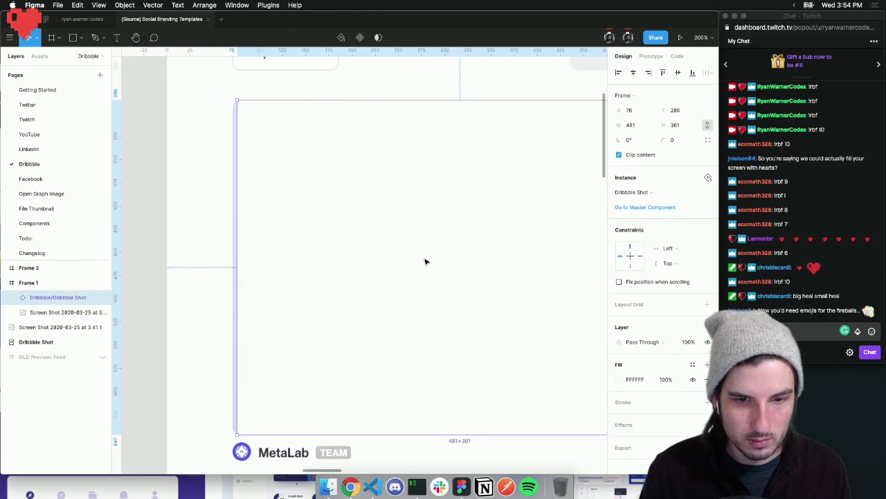
pyautogui.press('Left')
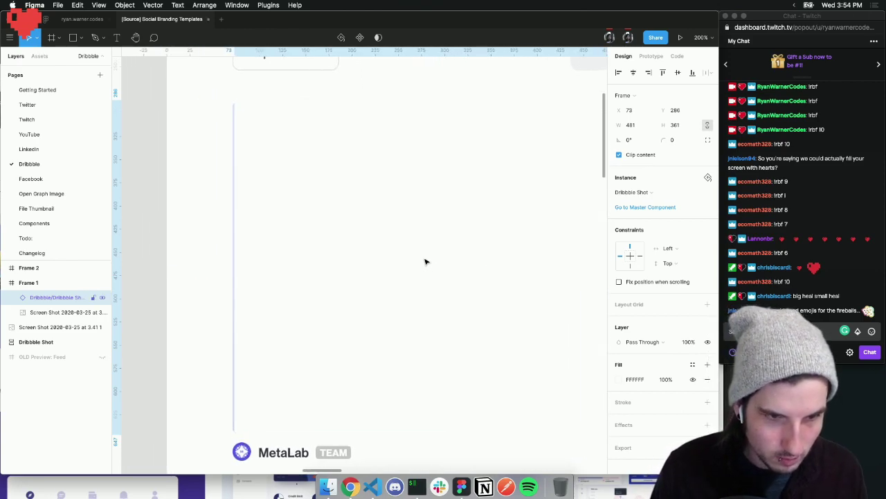
pyautogui.hscroll(5, 486, 241)
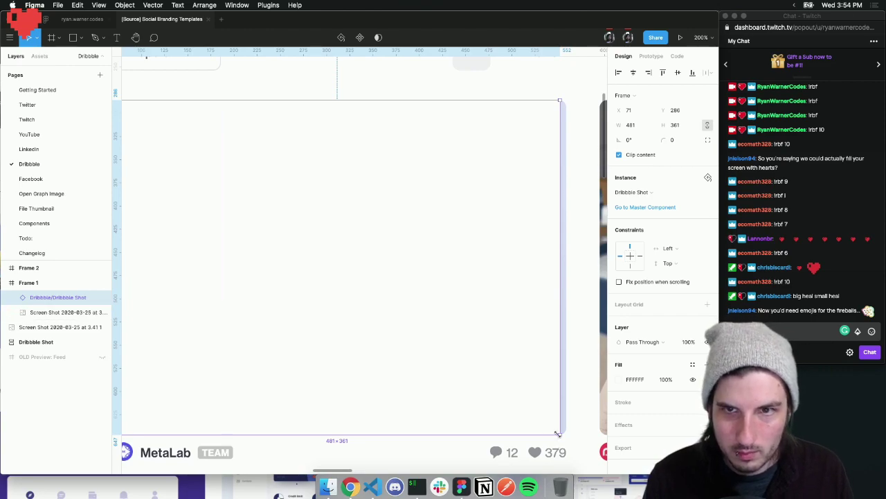
# Inspect the MetaLab shot on Dribbble in Chrome DevTools and enlarge the DevTools window
pyautogui.click(351, 486)
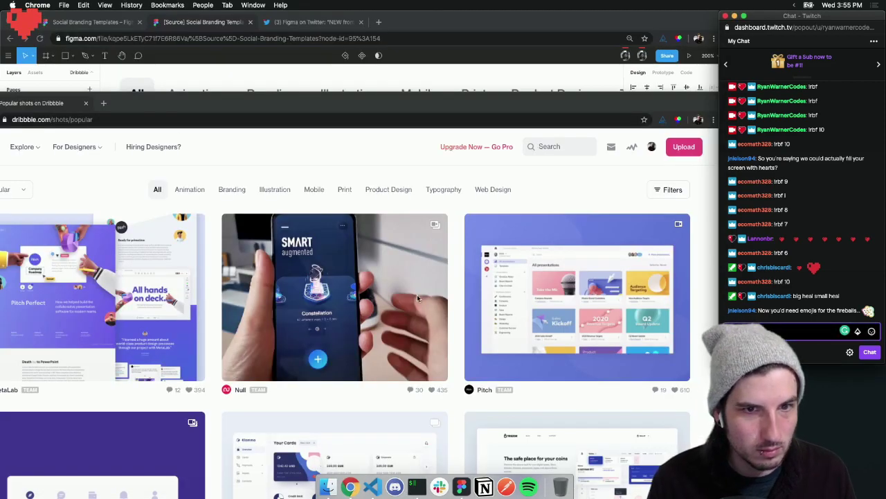
pyautogui.moveTo(296, 101); pyautogui.dragTo(407, 22)
pyautogui.rightClick(232, 157)
pyautogui.click(236, 259)
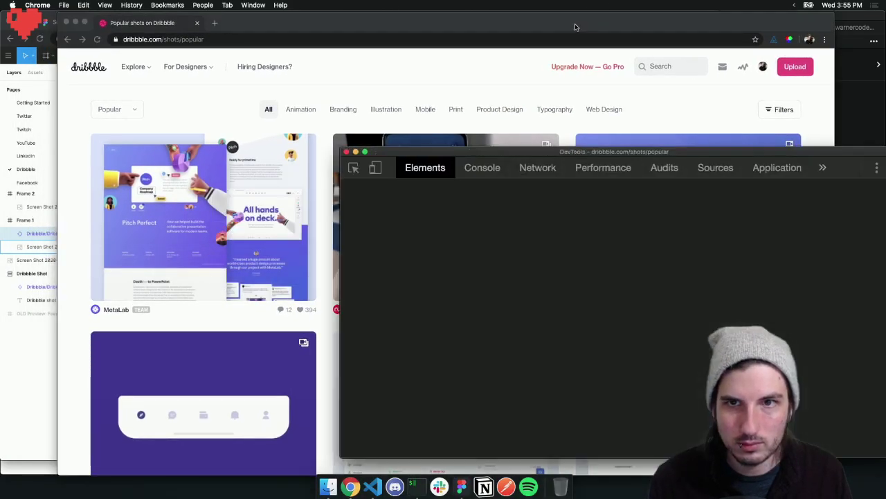
pyautogui.moveTo(577, 27); pyautogui.dragTo(532, 25)
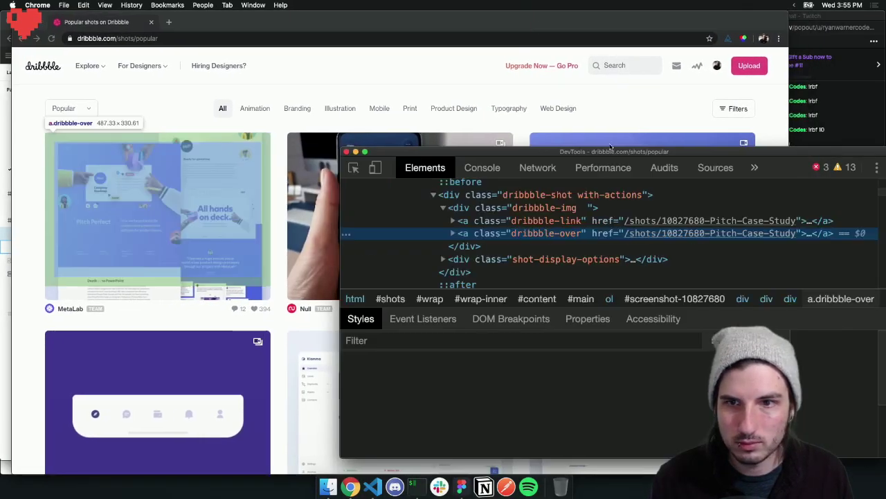
pyautogui.moveTo(583, 156); pyautogui.dragTo(480, 78)
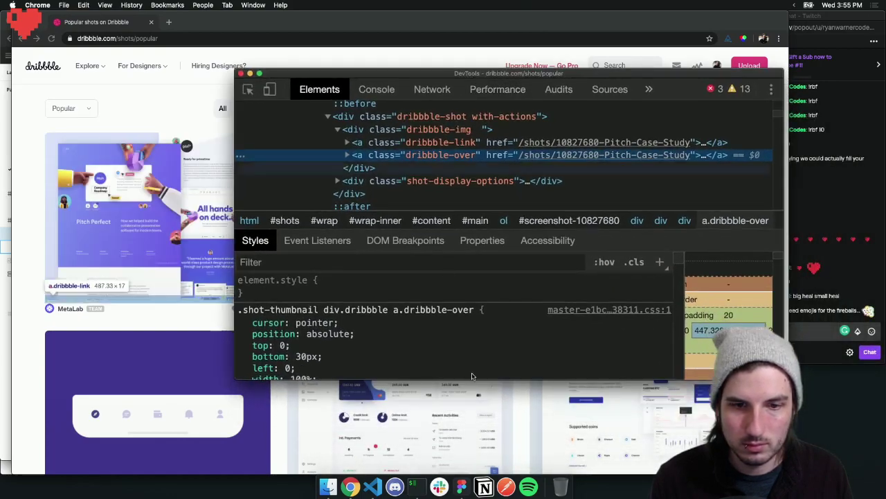
pyautogui.moveTo(477, 405); pyautogui.dragTo(477, 462)
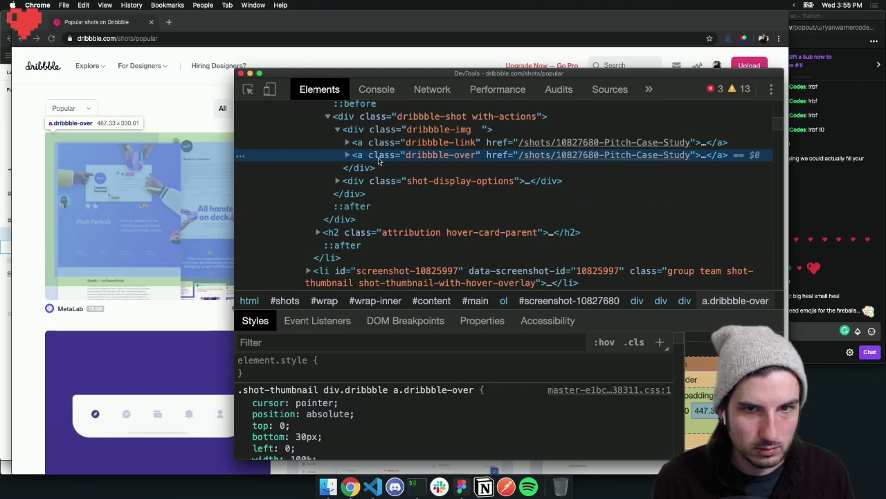
# Select div.dribbble-img to read its 487.33 × 360.61 size, then return to Figma
pyautogui.click(347, 155)
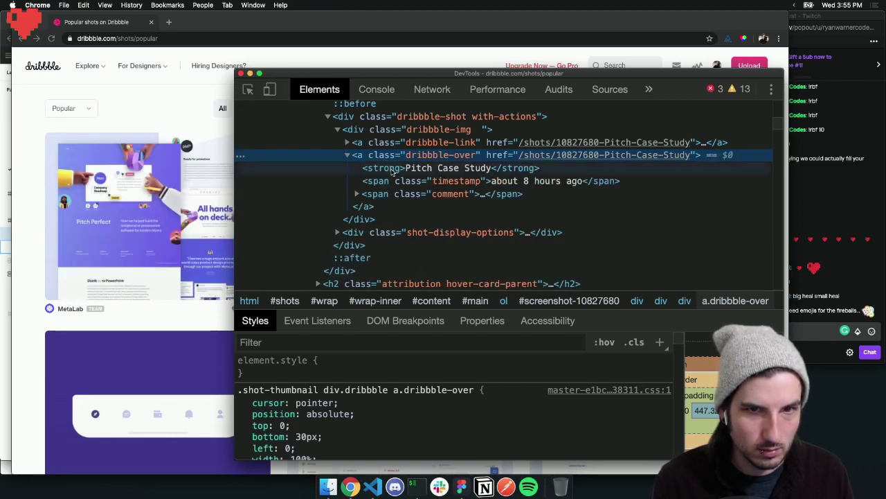
pyautogui.click(361, 245)
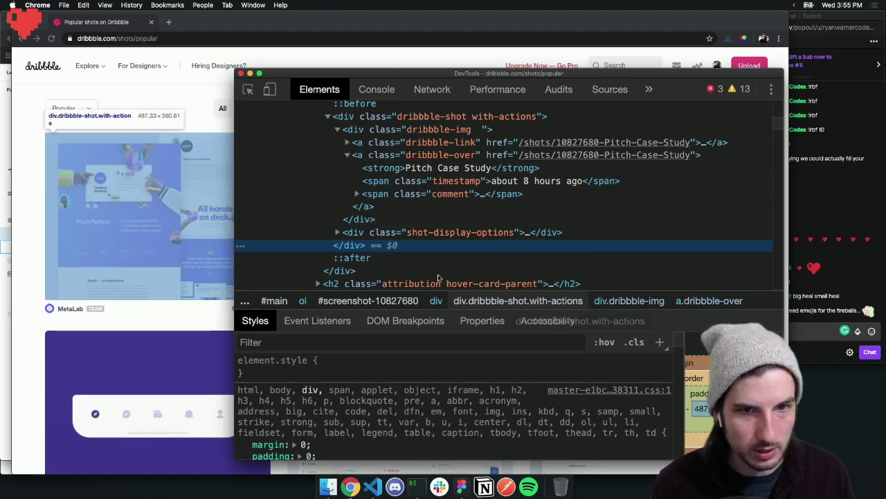
pyautogui.scroll(2, 378, 168)
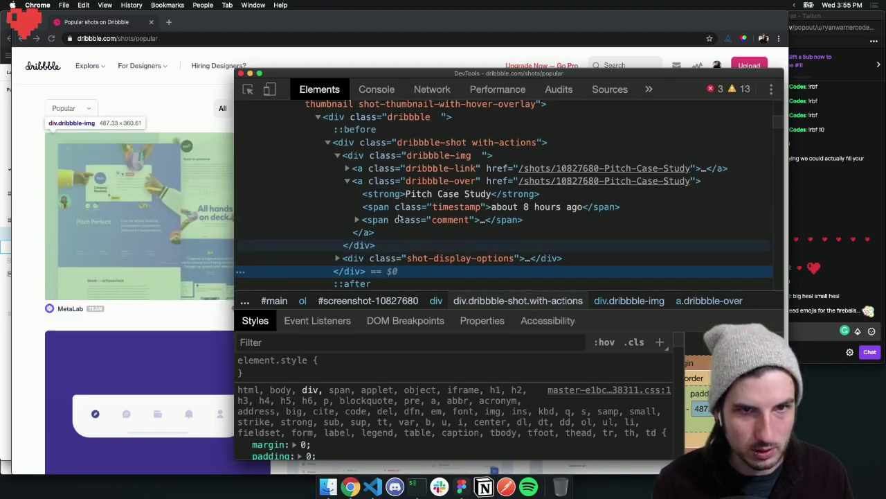
pyautogui.click(379, 162)
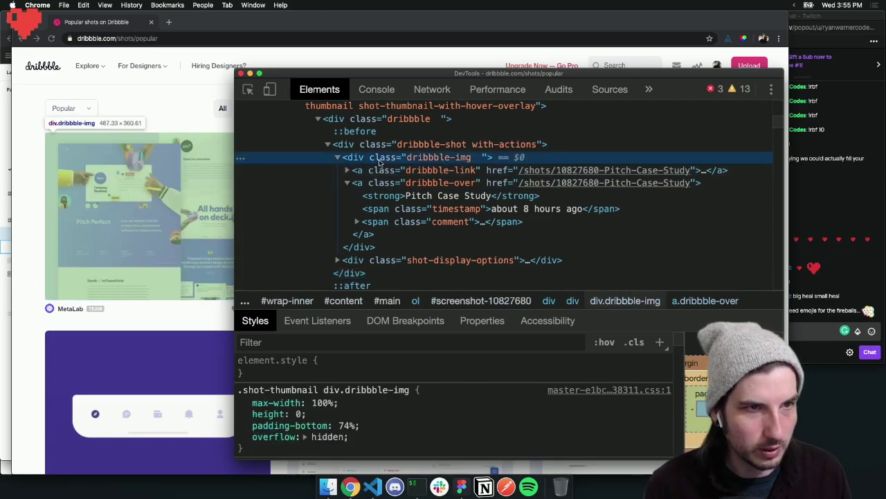
pyautogui.press('super+Tab')
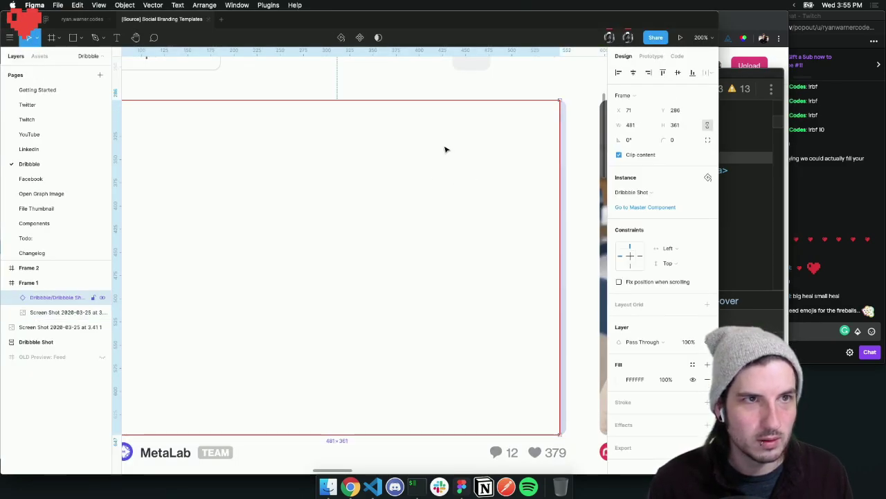
# Close the source Figma file and Social Branding Templates browser tabs, then return to the Figma app
pyautogui.click(351, 487)
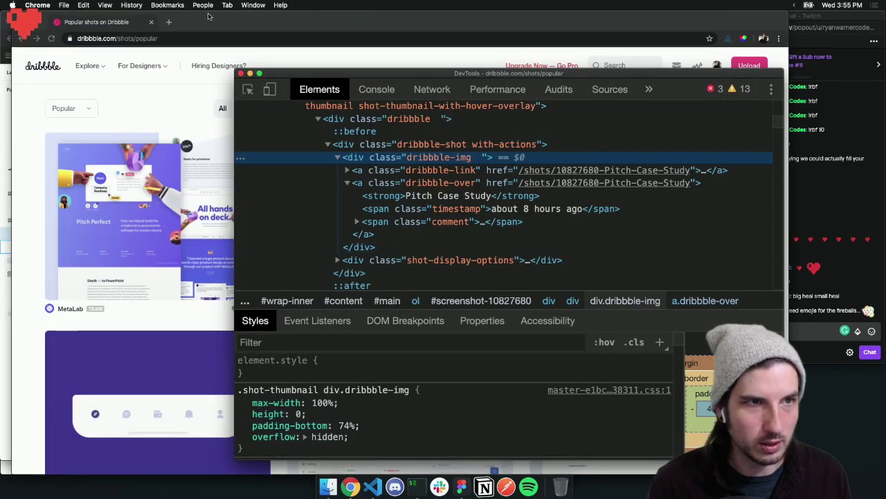
pyautogui.moveTo(207, 15); pyautogui.dragTo(250, 73)
pyautogui.click(197, 23)
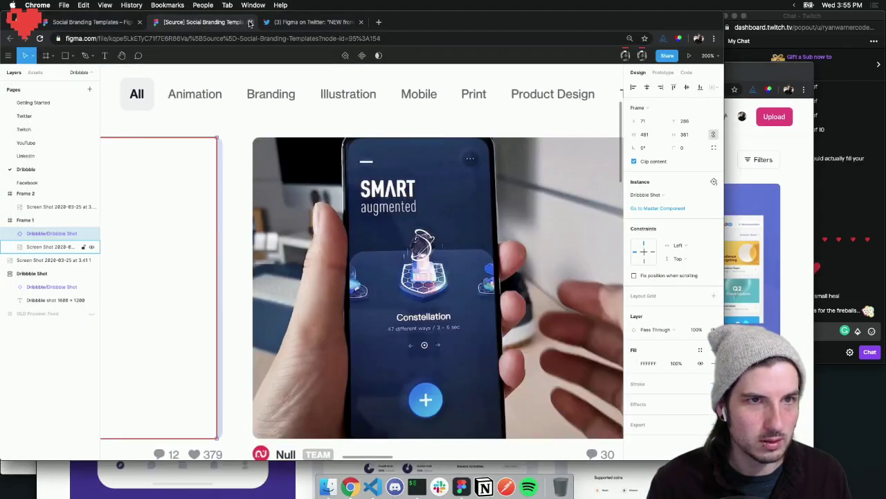
pyautogui.click(250, 22)
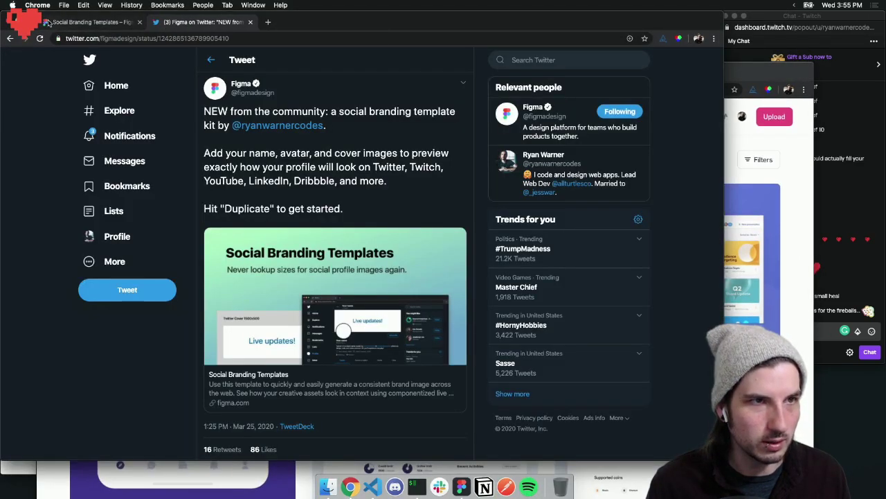
pyautogui.click(137, 23)
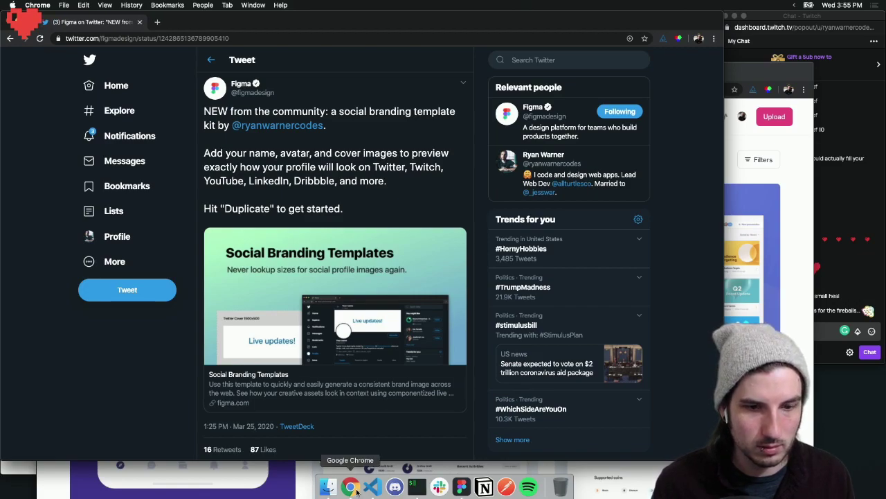
pyautogui.click(461, 487)
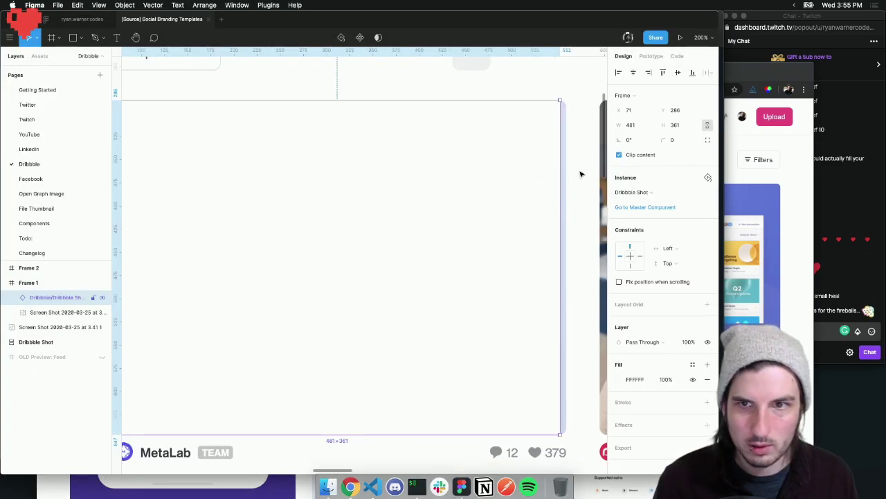
# Set the Dribbble Shot frame width to 487.33, nudge it one pixel right, and bring up the tweet window
pyautogui.press('Up')
pyautogui.press('Up')
pyautogui.press('Up')
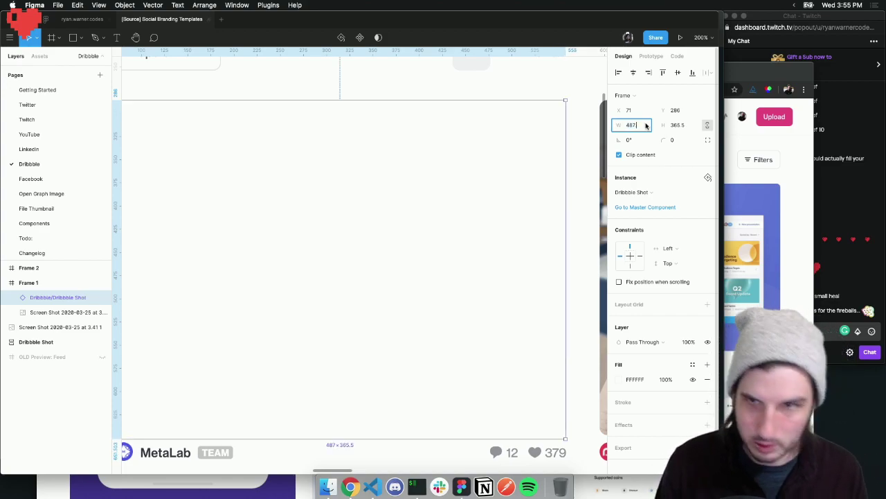
pyautogui.write('.33')
pyautogui.press('Return')
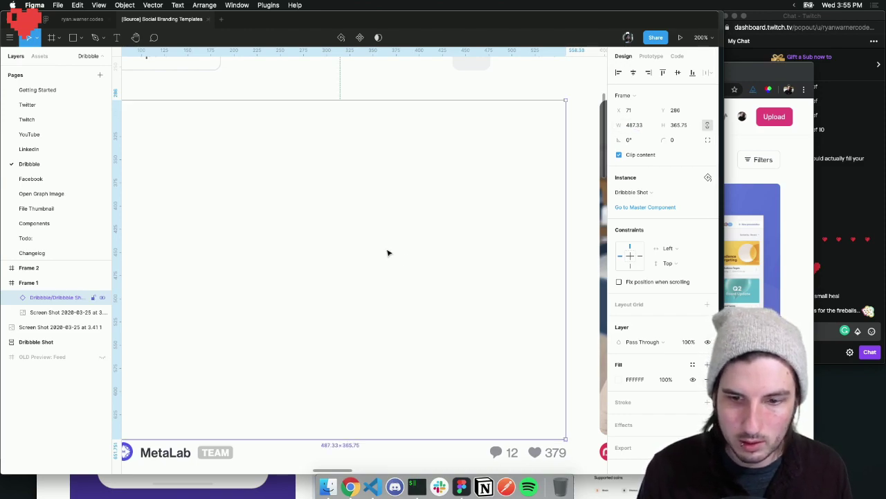
pyautogui.hscroll(-3, 388, 252)
pyautogui.press('Right')
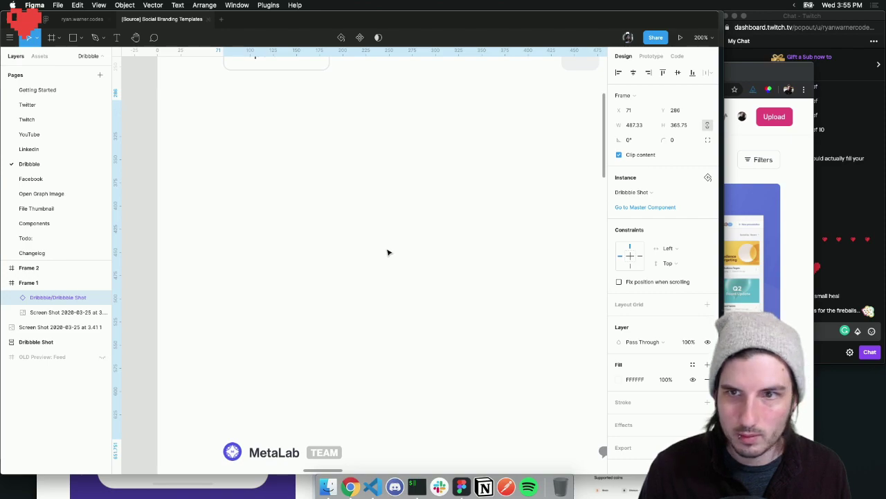
pyautogui.hscroll(5, 387, 252)
pyautogui.hscroll(-4, 309, 253)
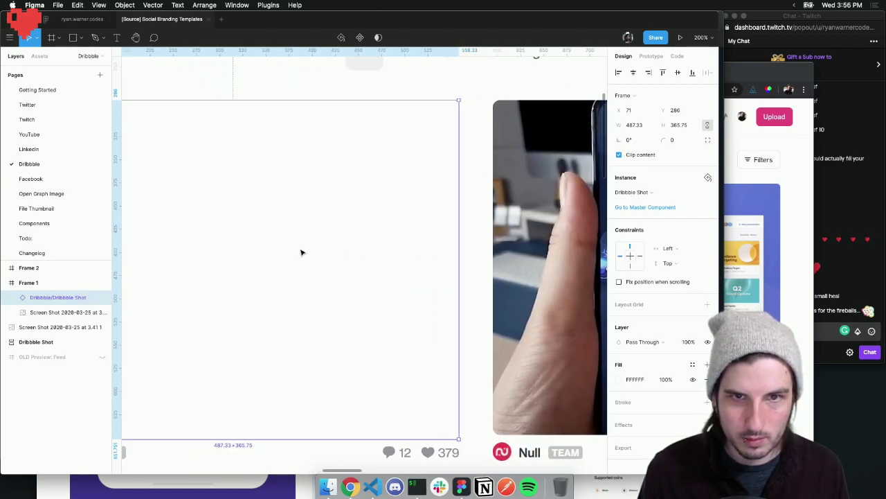
pyautogui.hscroll(-3, 313, 259)
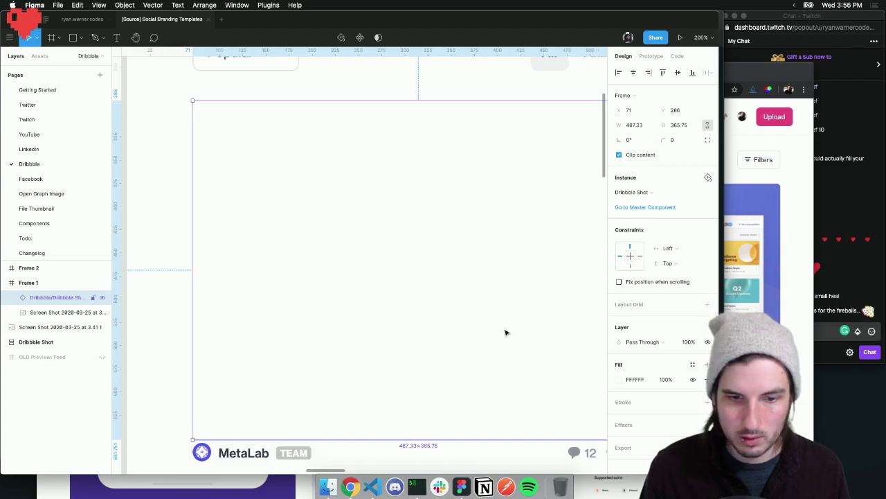
pyautogui.press('super+Tab')
pyautogui.press('super+Tab')
pyautogui.click(351, 487)
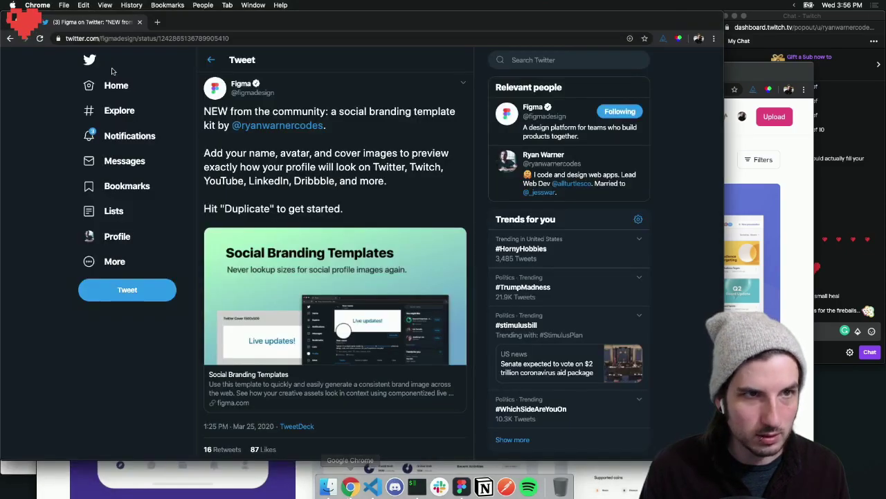
# Merge the Twitter tab into the Dribbble window, maximize it, and open DevTools on the shots page
pyautogui.moveTo(187, 22); pyautogui.dragTo(211, 129)
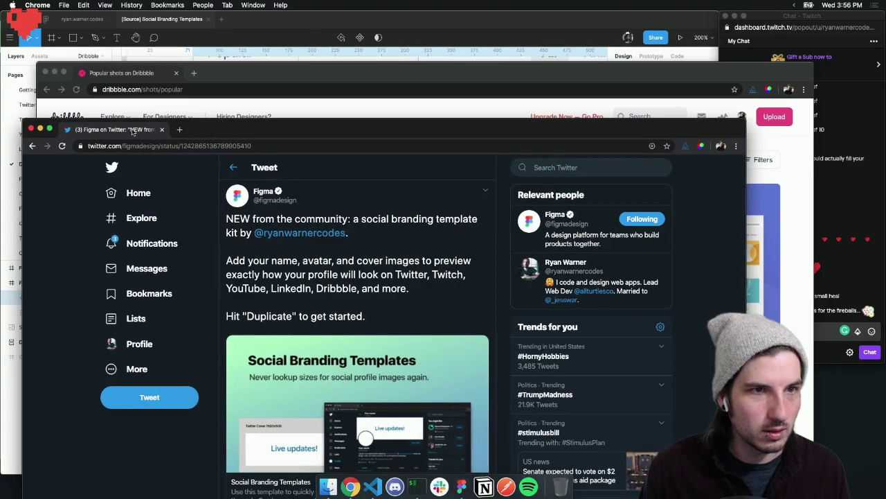
pyautogui.moveTo(133, 131); pyautogui.dragTo(236, 75)
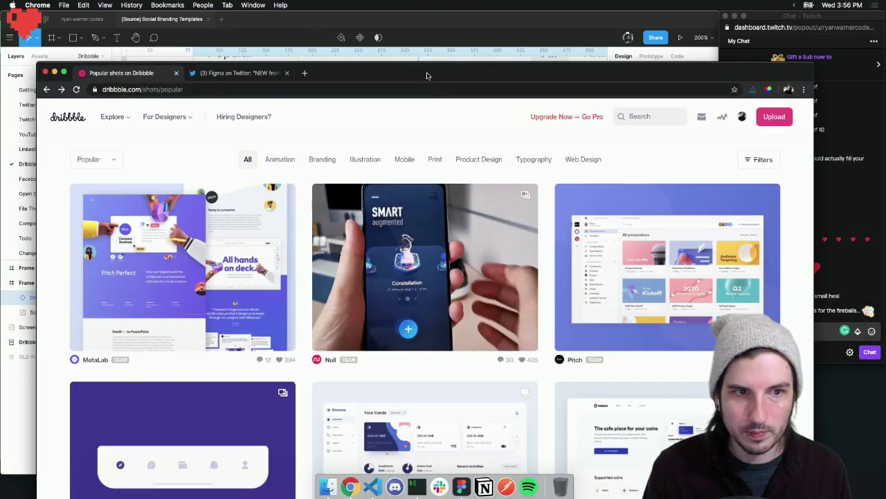
pyautogui.doubleClick(427, 74)
pyautogui.press('super+alt+i')
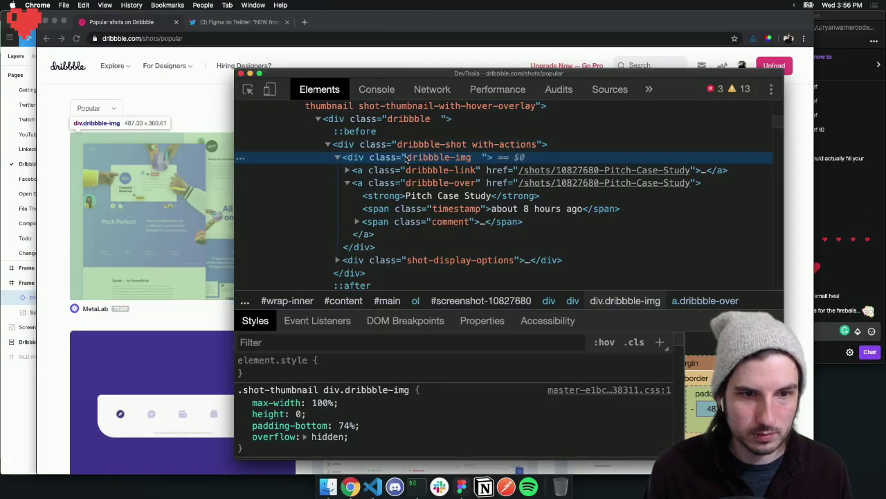
pyautogui.scroll(-3, 365, 394)
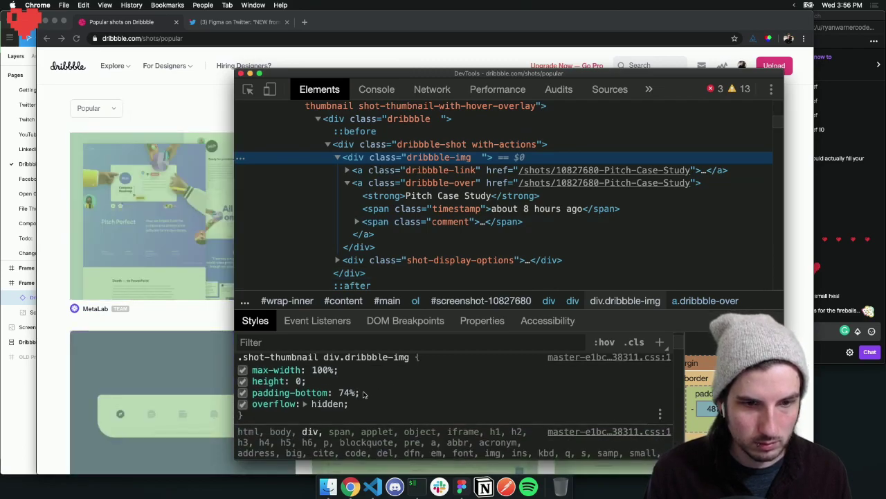
pyautogui.scroll(-6, 365, 395)
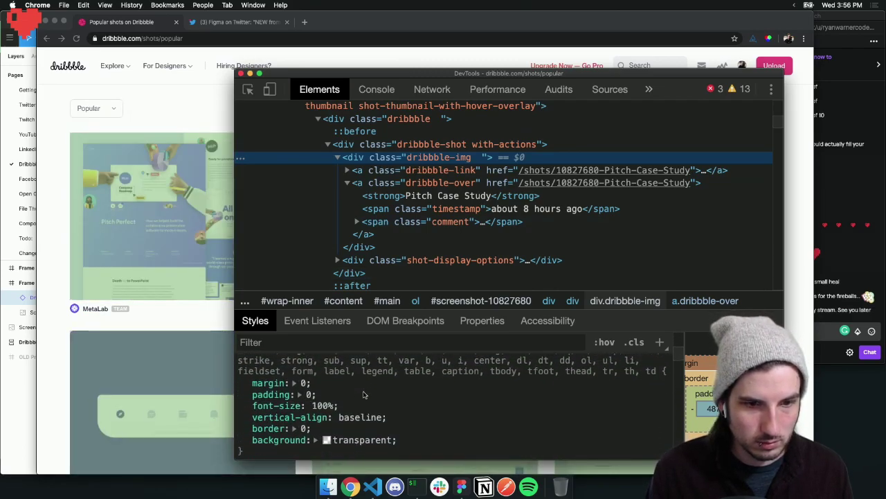
pyautogui.scroll(-14, 365, 395)
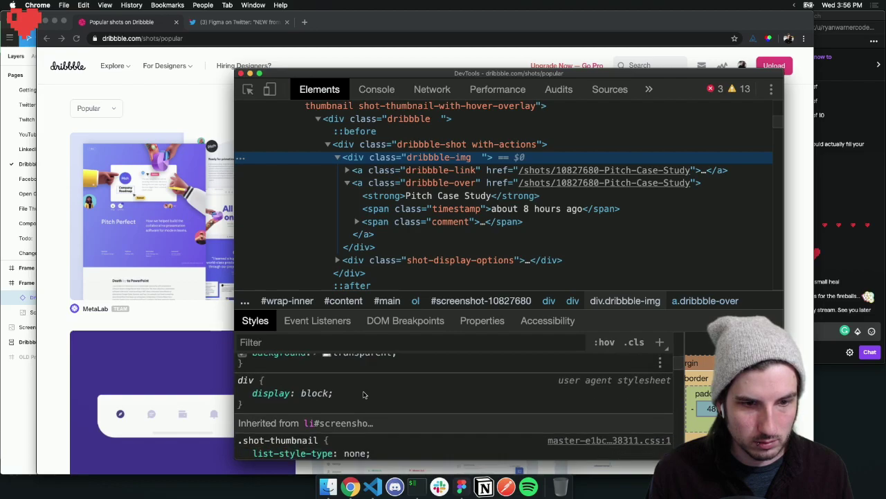
pyautogui.scroll(20, 365, 395)
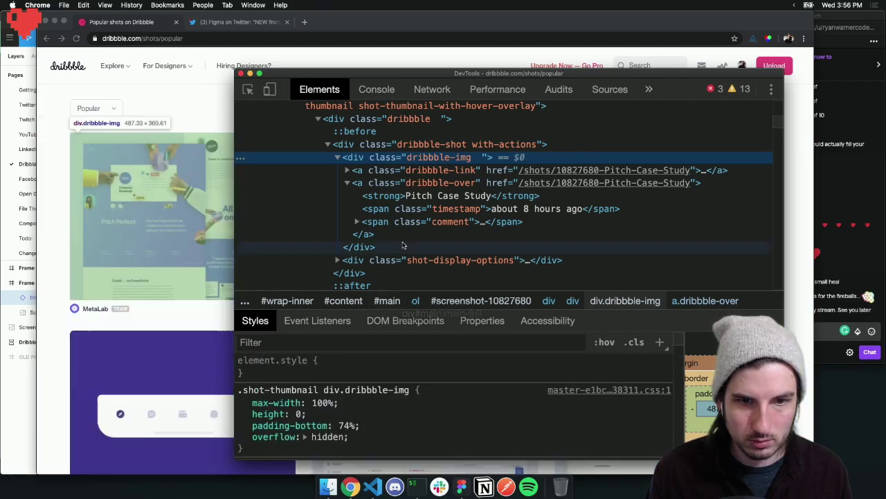
pyautogui.moveTo(419, 309); pyautogui.dragTo(409, 197)
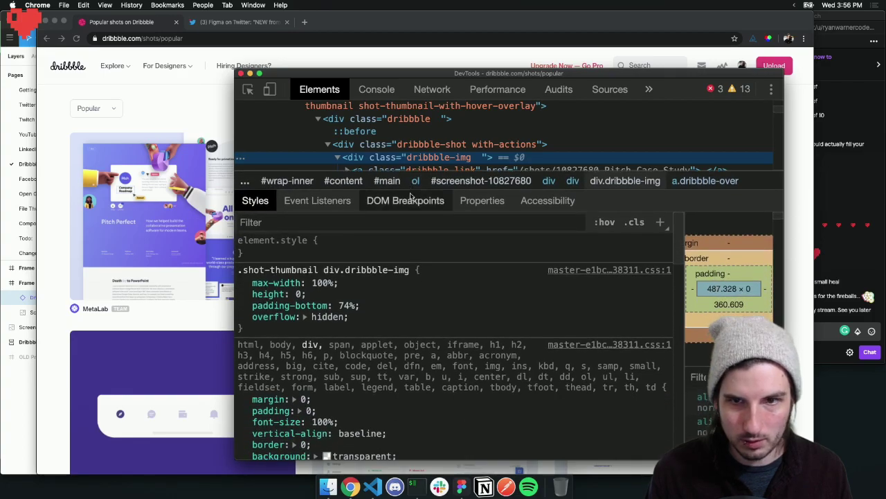
# Arrange the DevTools and Dribbble windows to review the shot image rule's 74% bottom padding
pyautogui.moveTo(441, 73); pyautogui.dragTo(318, 43)
pyautogui.moveTo(733, 25); pyautogui.dragTo(647, 24)
pyautogui.moveTo(656, 65)
pyautogui.moveTo(673, 238)
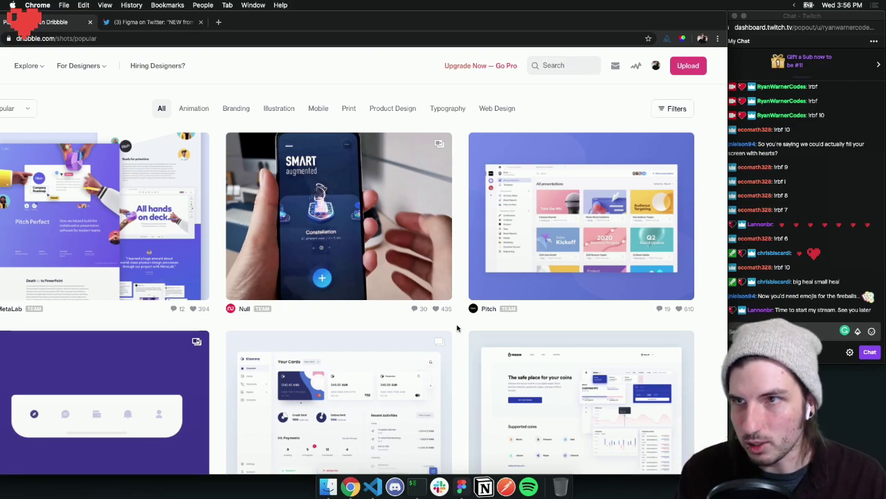
pyautogui.moveTo(270, 25); pyautogui.dragTo(518, 25)
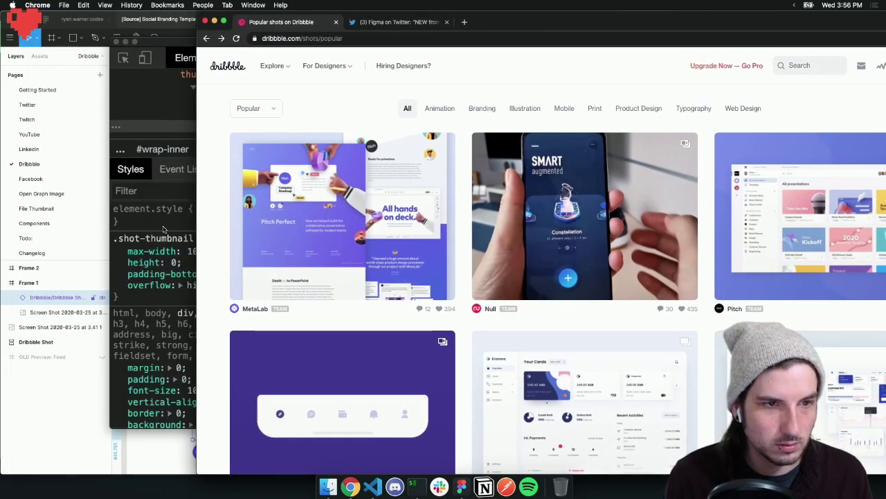
pyautogui.click(165, 258)
pyautogui.scroll(-5, 173, 258)
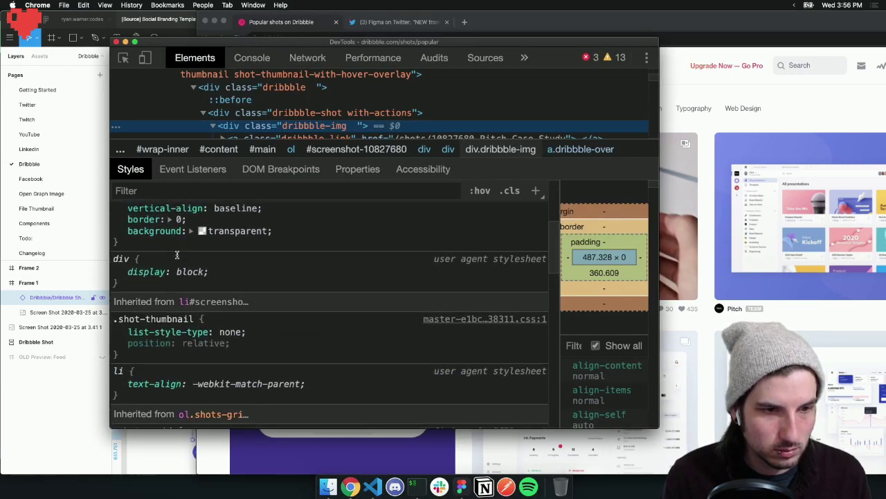
pyautogui.scroll(-6, 178, 258)
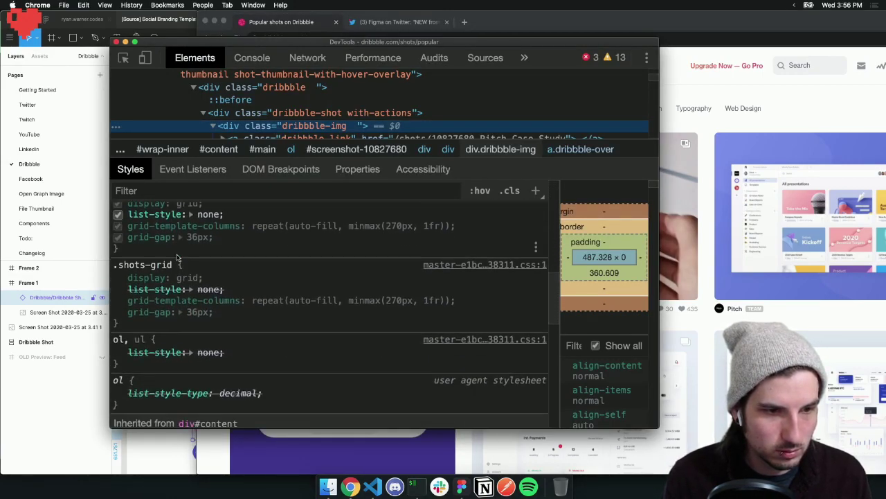
pyautogui.scroll(10, 197, 208)
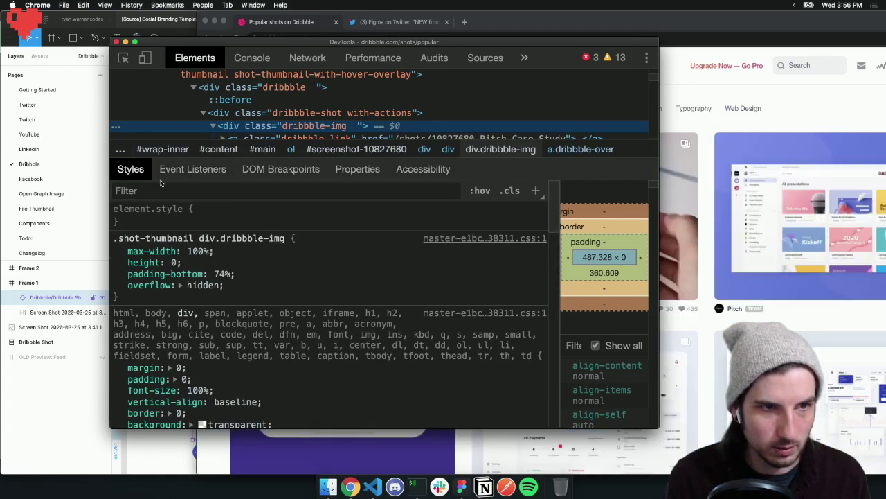
pyautogui.click(291, 34)
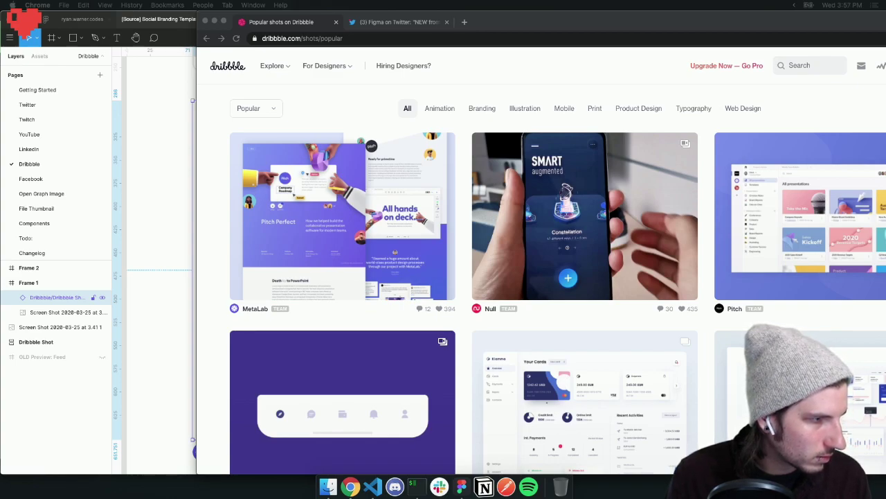
# Give the Dribbble Shot instance in Figma a corner radius of 7
pyautogui.moveTo(0, 53); pyautogui.dragTo(399, 79)
pyautogui.click(152, 132)
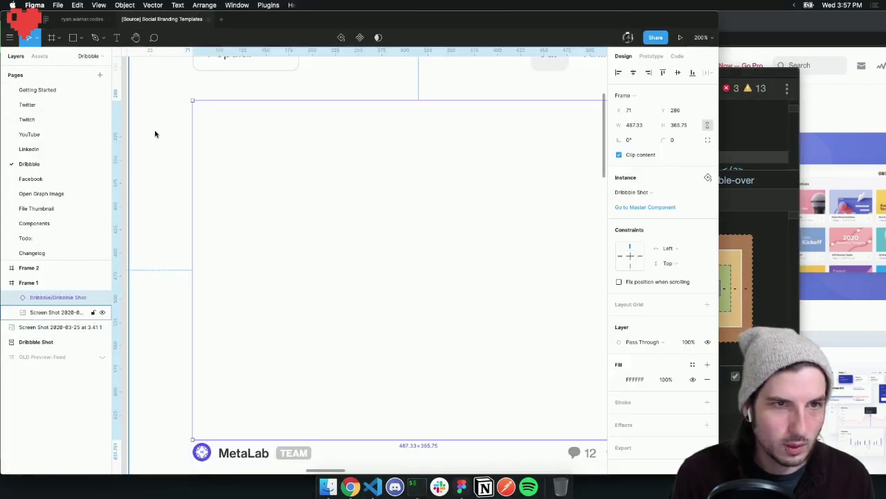
pyautogui.click(683, 139)
pyautogui.write('7')
pyautogui.press('Return')
# Move the instance back to X 71, Y 286, zoom out, and clear the selection
pyautogui.moveTo(303, 263); pyautogui.dragTo(299, 257)
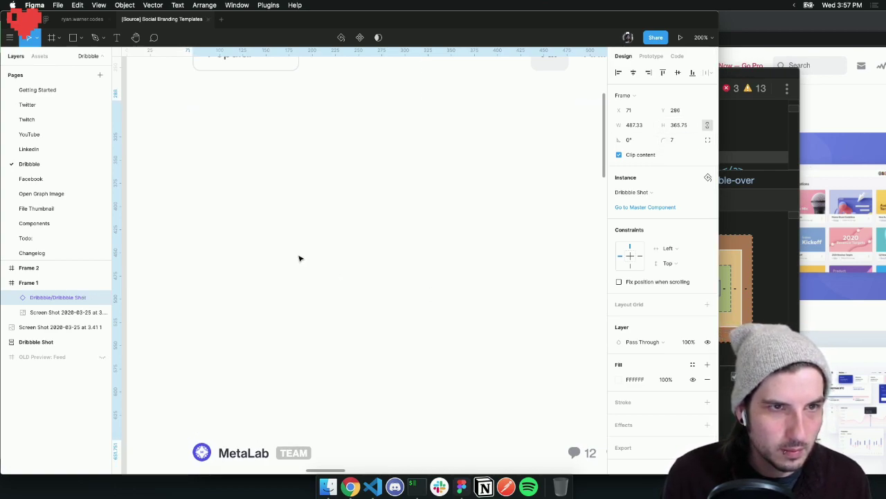
pyautogui.scroll(-3, 299, 258)
pyautogui.hscroll(3, 297, 265)
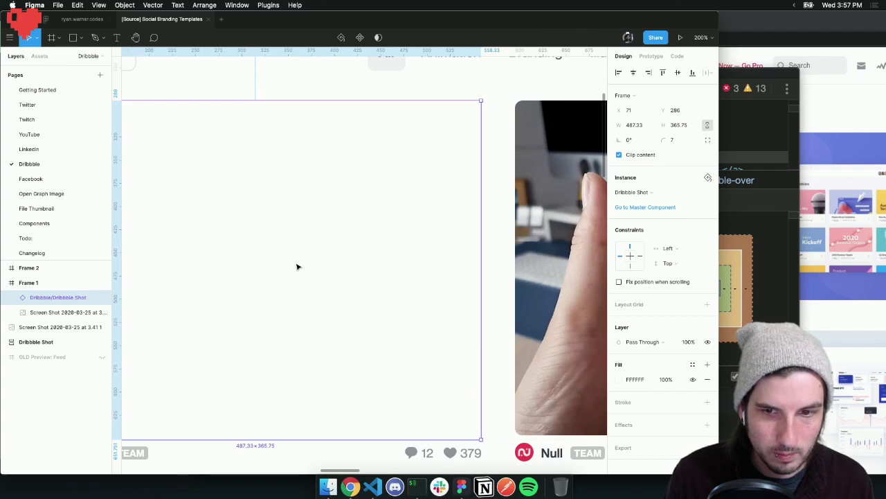
pyautogui.hscroll(2, 297, 266)
pyautogui.scroll(-6, 297, 266)
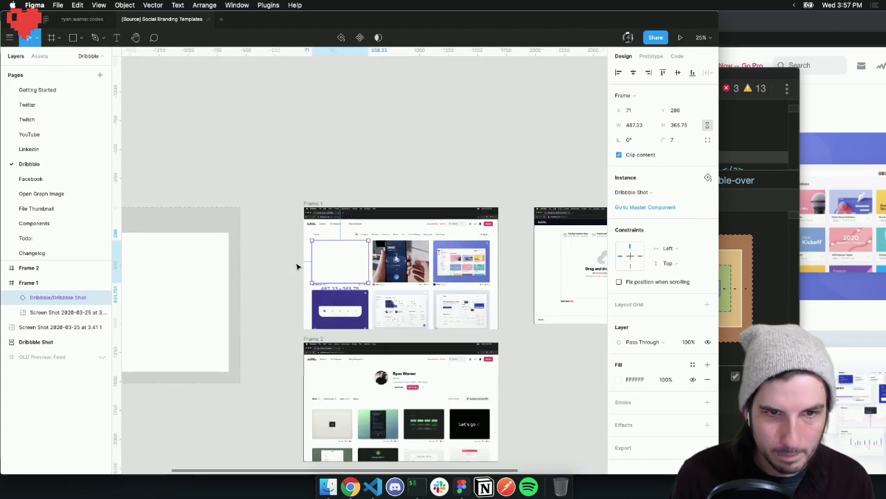
pyautogui.hscroll(-3, 300, 263)
pyautogui.click(384, 253)
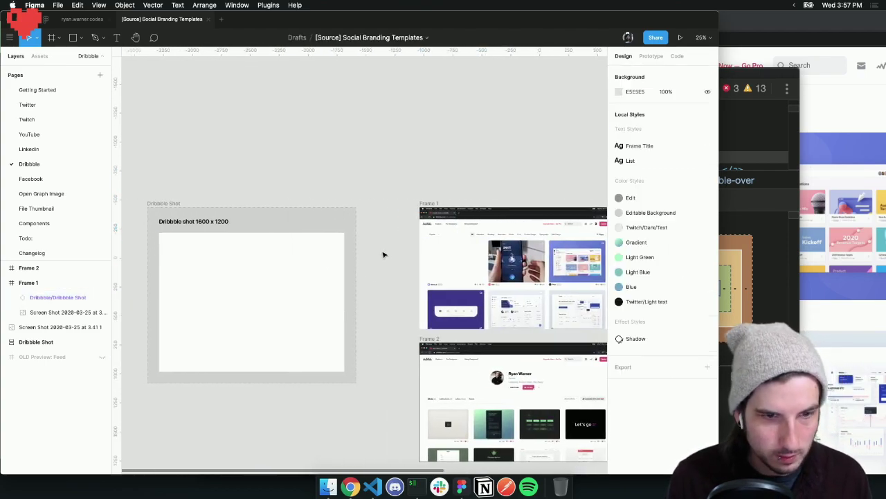
pyautogui.hscroll(-3, 384, 254)
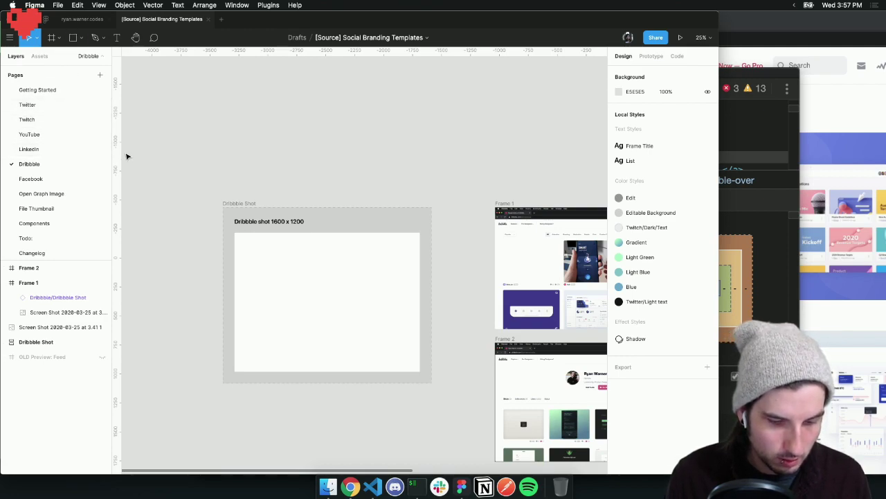
# Draw a freehand pencil squiggle inside the Dribbble Shot frame
pyautogui.click(103, 42)
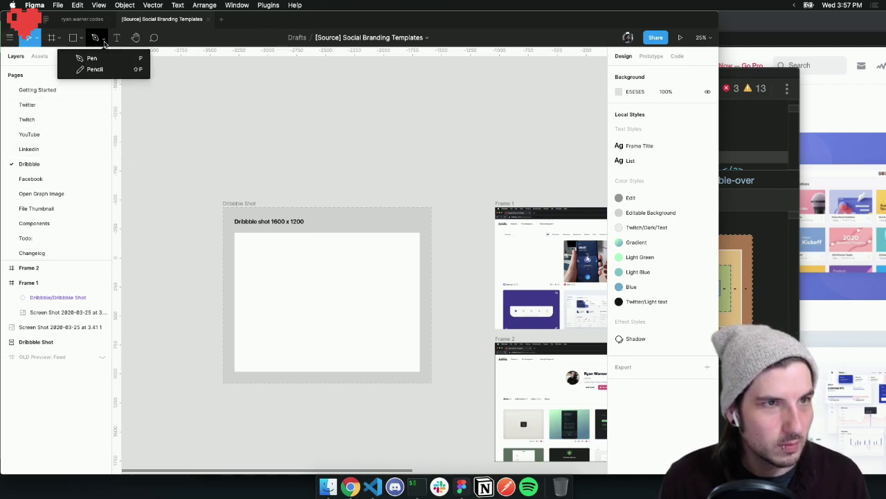
pyautogui.click(108, 69)
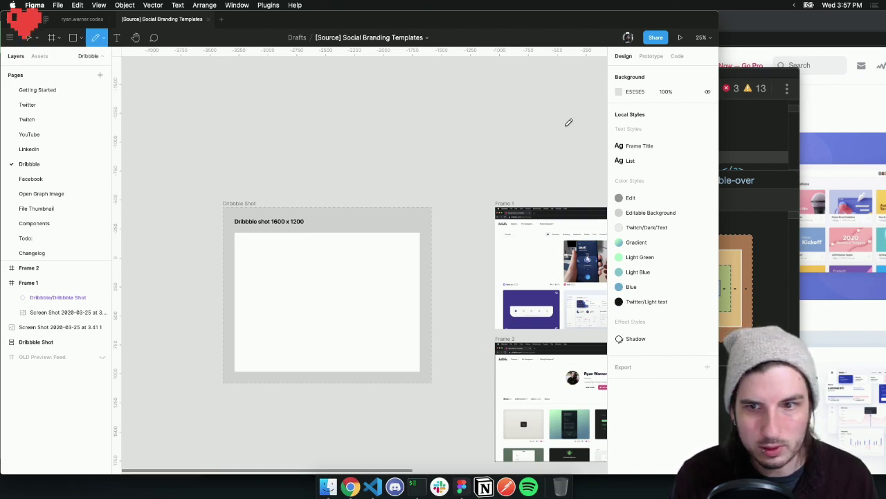
pyautogui.moveTo(269, 253); pyautogui.dragTo(311, 284)
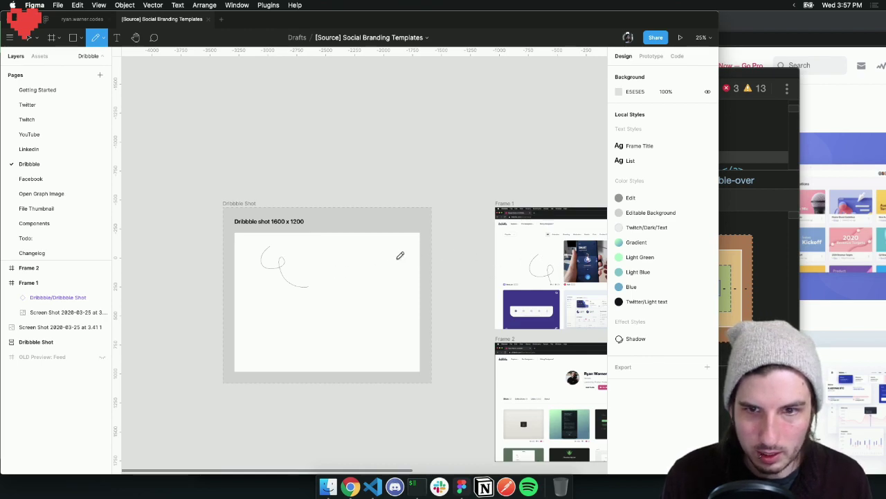
pyautogui.press('v')
# Replace Frame 1's Dribbble Shot instance with a freshly pasted one, shrunk to 408 × 306
pyautogui.click(528, 264)
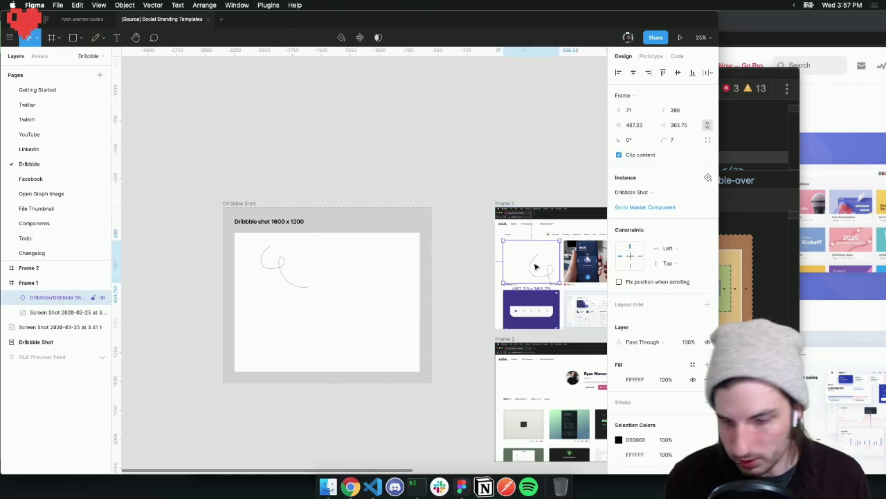
pyautogui.press('Delete')
pyautogui.click(367, 296)
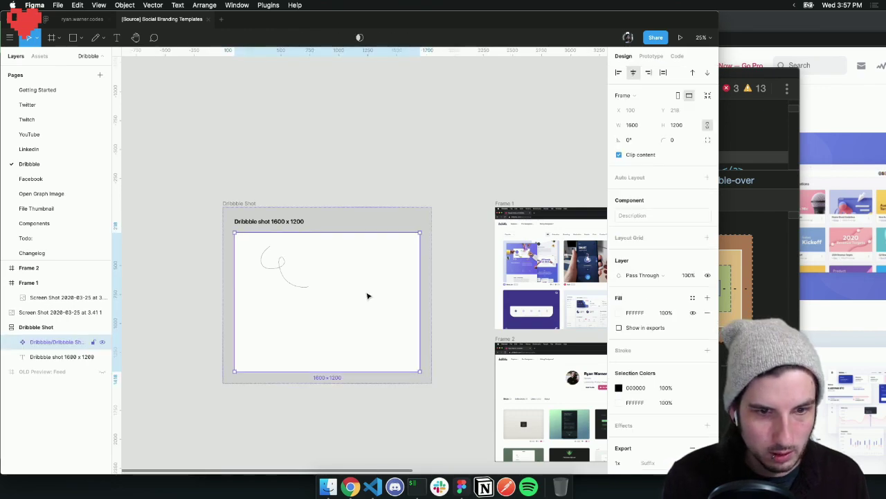
pyautogui.press('super+v')
pyautogui.moveTo(361, 413); pyautogui.dragTo(523, 266)
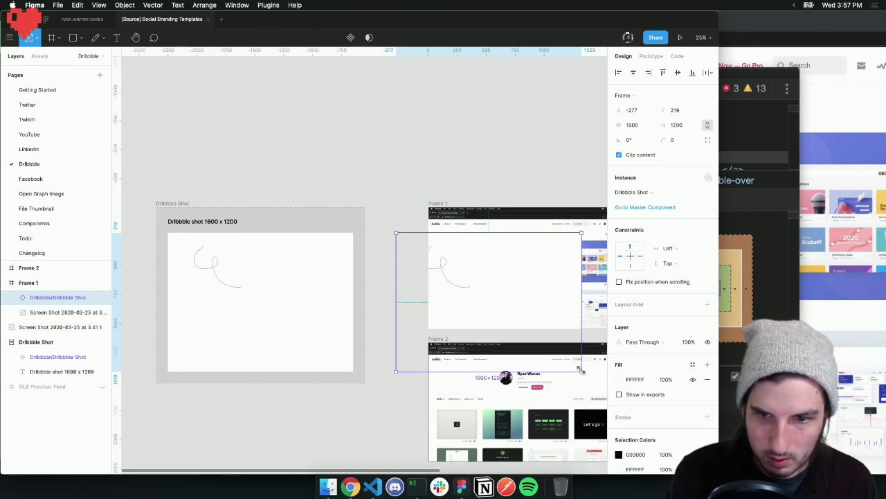
pyautogui.moveTo(580, 370); pyautogui.dragTo(467, 269)
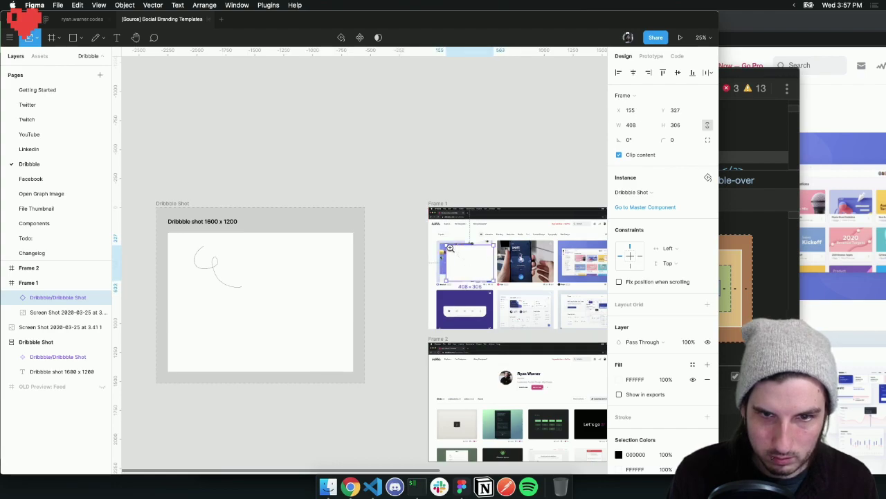
# Place the new instance over the MetaLab shot spot, enlarge it to 487 × 365.25, and nudge it up
pyautogui.press('z')
pyautogui.click(454, 249)
pyautogui.click(453, 249)
pyautogui.moveTo(532, 283); pyautogui.dragTo(455, 244)
pyautogui.hscroll(3, 454, 247)
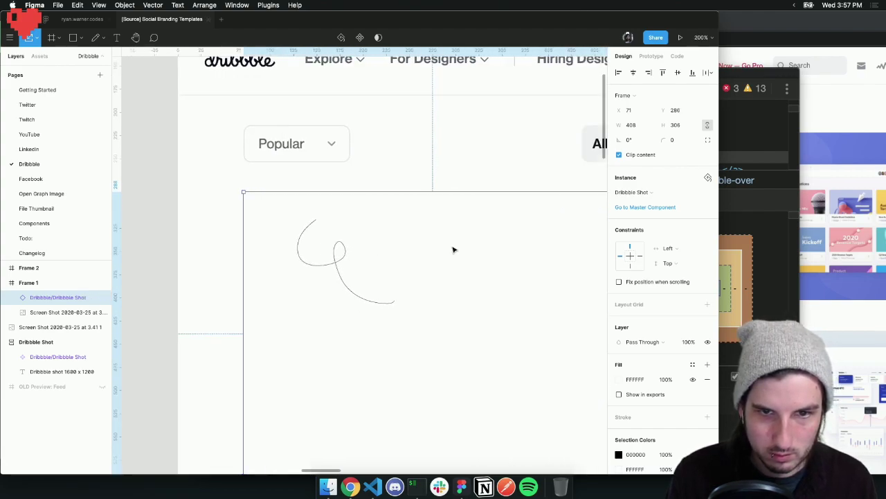
pyautogui.scroll(-5, 453, 247)
pyautogui.moveTo(519, 267); pyautogui.dragTo(594, 304)
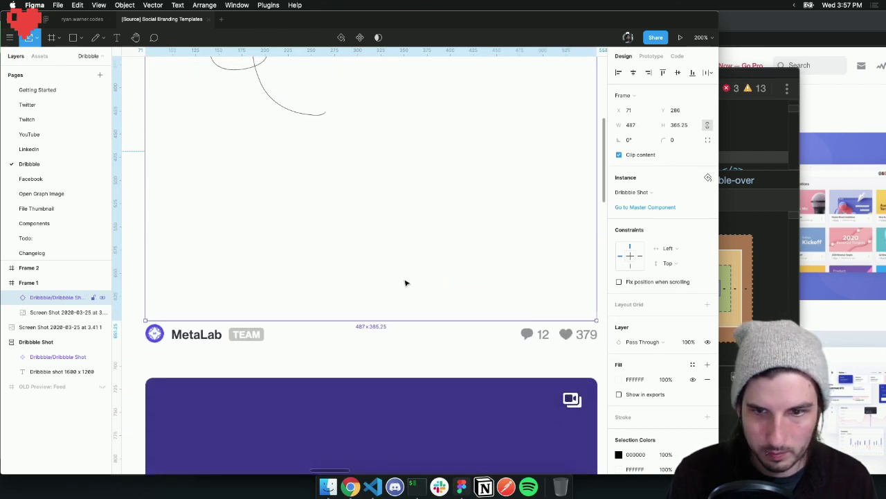
pyautogui.press('Up')
pyautogui.press('Up')
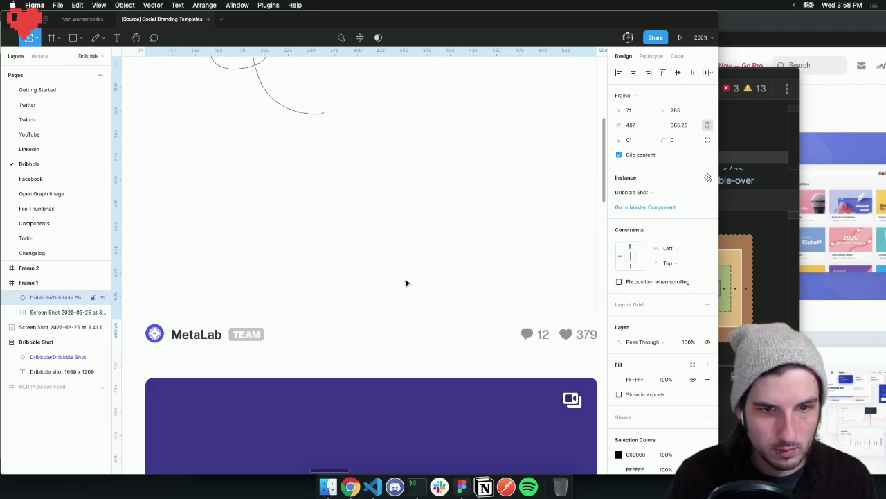
pyautogui.scroll(5, 445, 164)
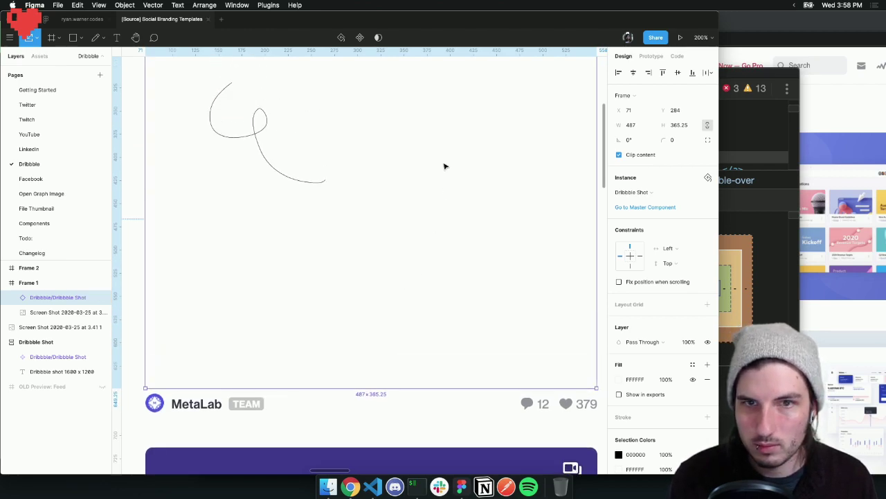
# Zoom out and select the Dribbble Shot main component
pyautogui.hotkey('shift', '0')
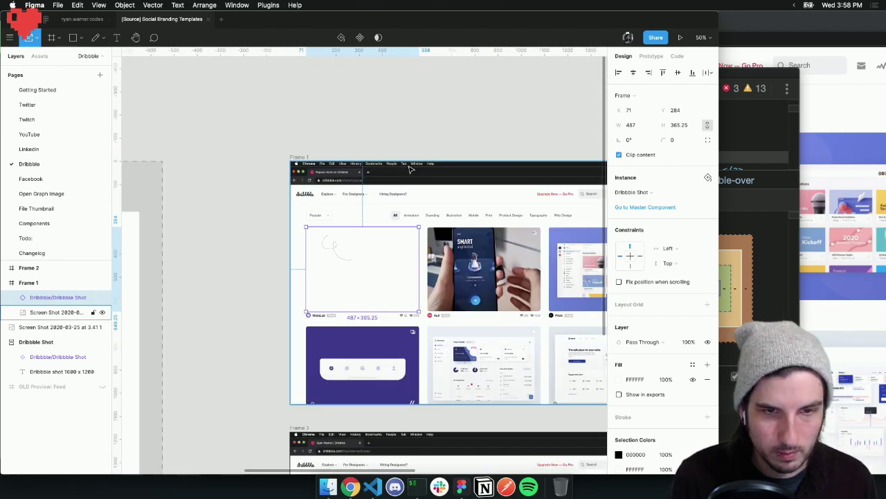
pyautogui.hscroll(-5, 256, 275)
pyautogui.press('-')
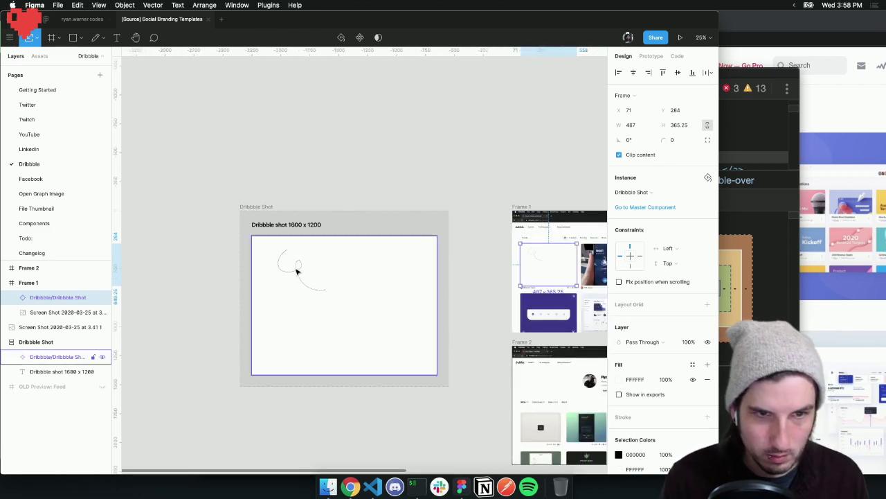
pyautogui.click(297, 275)
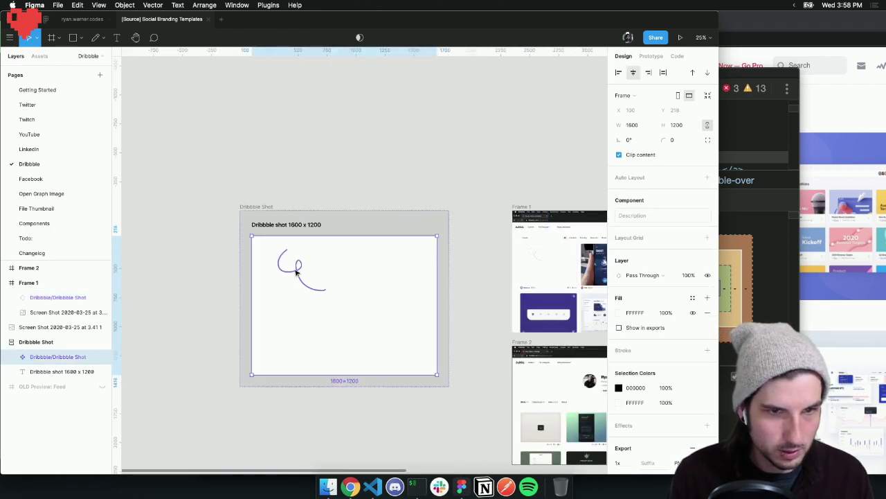
# Draw a second pencil squiggle down the shot's right side and across its bottom
pyautogui.keyDown('super'); pyautogui.click(299, 270); pyautogui.keyUp('super')
pyautogui.click(97, 38)
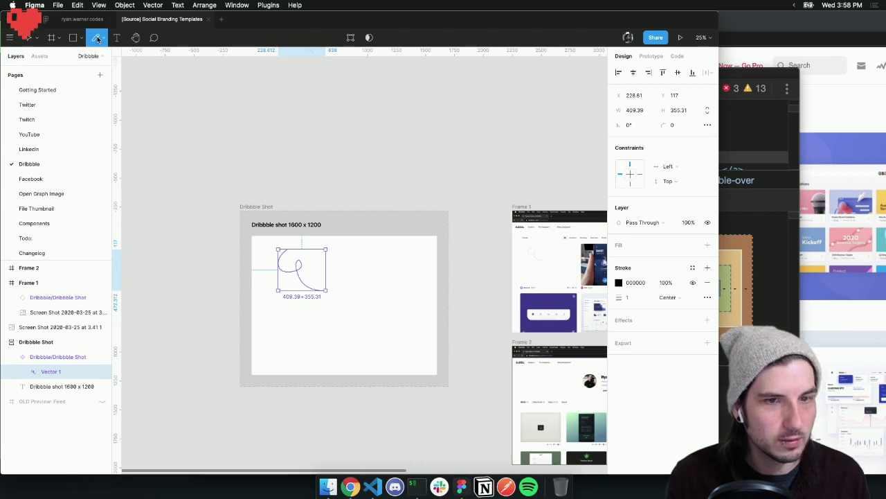
pyautogui.moveTo(401, 264); pyautogui.dragTo(416, 334)
pyautogui.moveTo(304, 337); pyautogui.dragTo(291, 343)
pyautogui.hscroll(5, 376, 326)
pyautogui.scroll(-1, 371, 305)
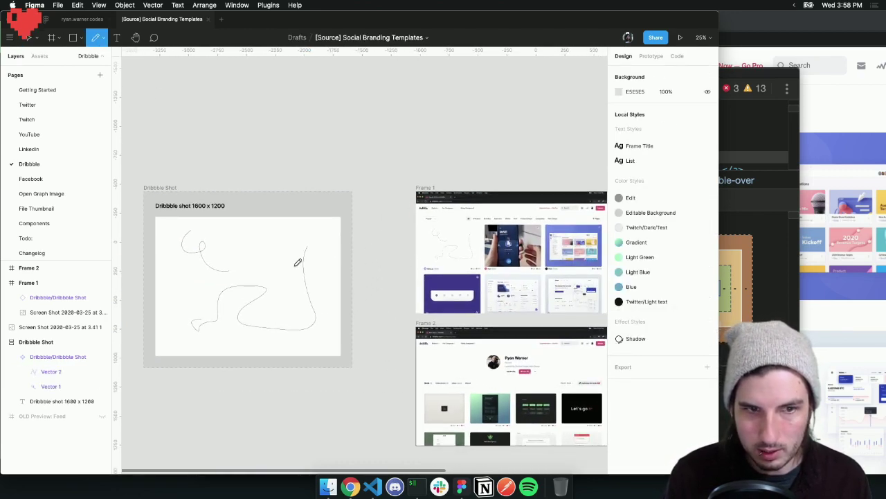
pyautogui.press('Escape')
# Make both squiggles stroke weight 11 and red (FF0000), then select the Dribbble Shot component
pyautogui.click(228, 291)
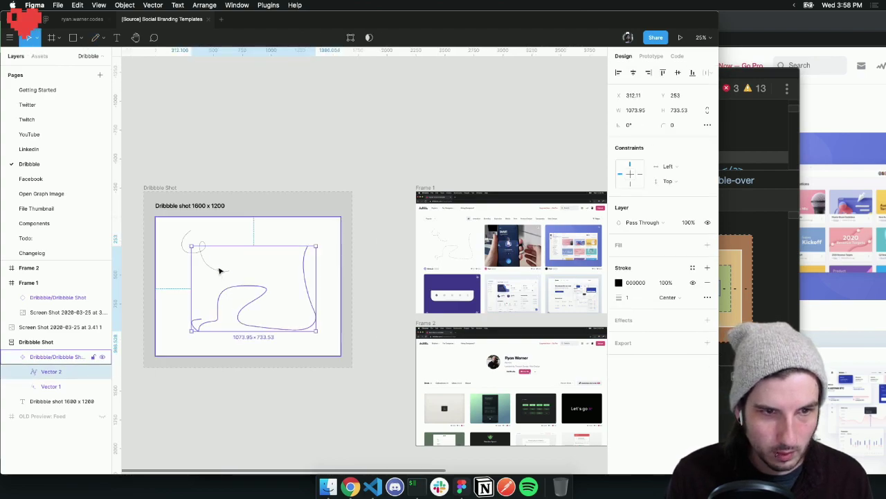
pyautogui.keyDown('shift'); pyautogui.click(215, 274); pyautogui.keyUp('shift')
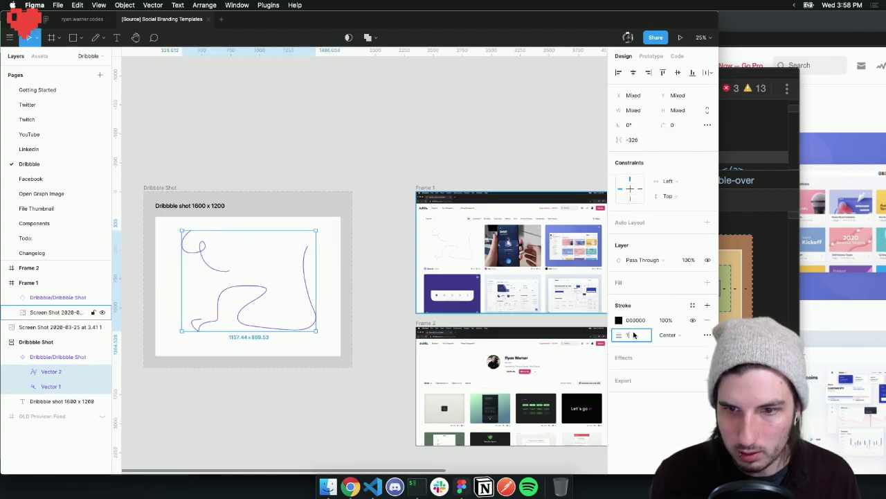
pyautogui.press('Up')
pyautogui.press('Up')
pyautogui.press('Up')
pyautogui.press('Up')
pyautogui.press('Up')
pyautogui.press('Up')
pyautogui.press('Up')
pyautogui.press('Up')
pyautogui.press('Up')
pyautogui.press('Up')
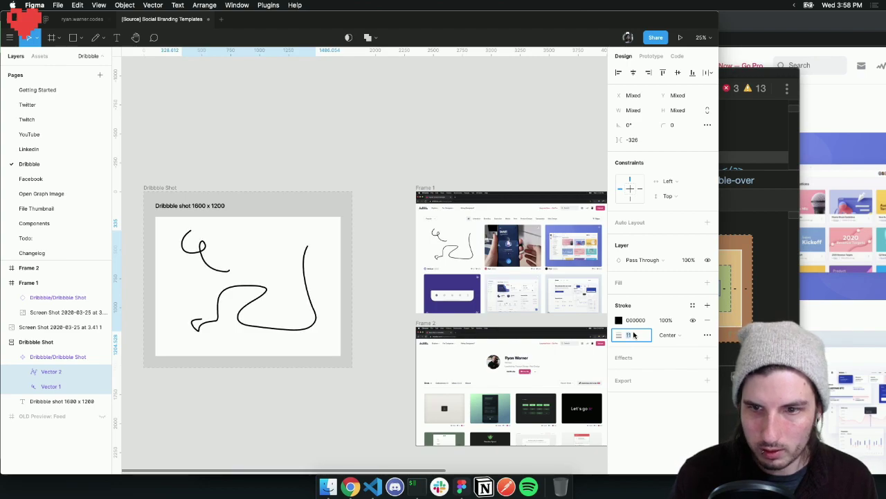
pyautogui.click(618, 320)
pyautogui.moveTo(595, 265); pyautogui.dragTo(637, 191)
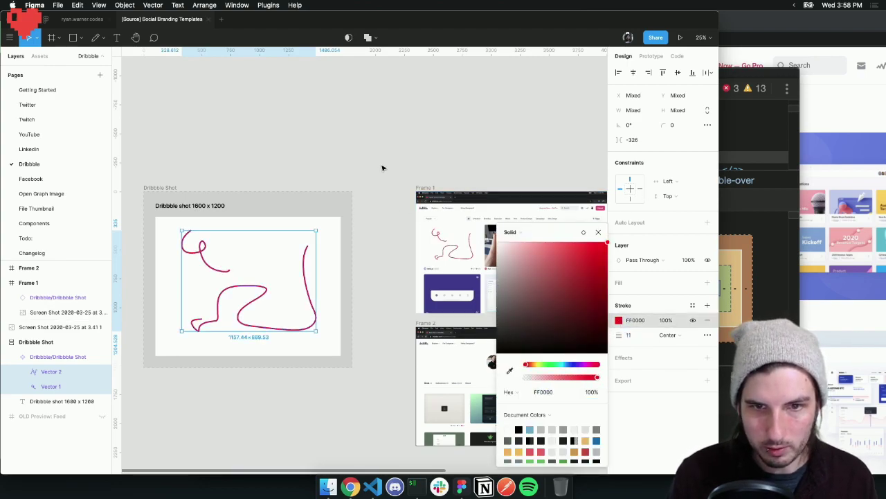
pyautogui.click(389, 132)
pyautogui.hscroll(5, 392, 167)
pyautogui.scroll(-3, 392, 167)
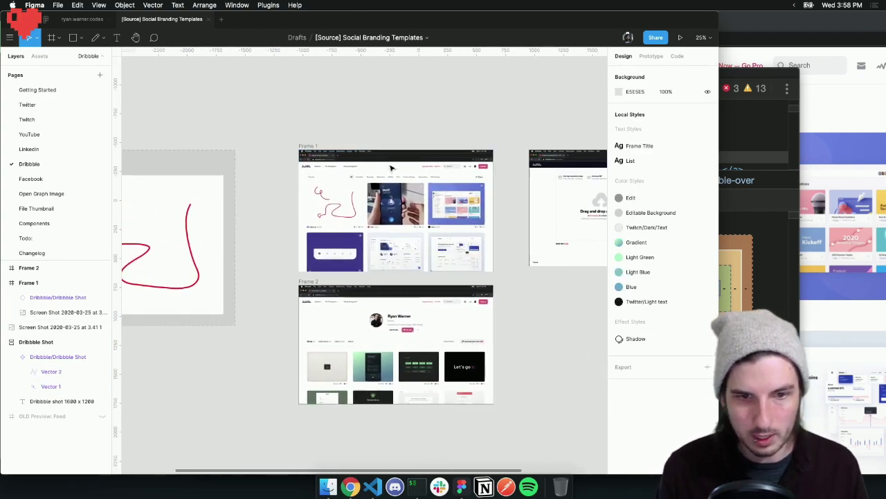
pyautogui.hscroll(-5, 391, 167)
pyautogui.click(238, 191)
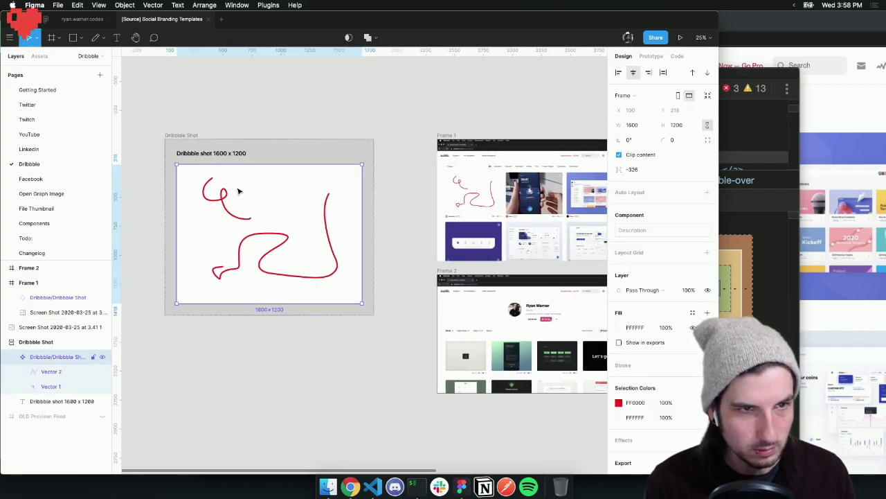
# Paste a Dribbble Shot instance into Frame 2 and zoom in on it
pyautogui.press('super+v')
pyautogui.moveTo(302, 391); pyautogui.dragTo(572, 345)
pyautogui.press('z')
pyautogui.click(547, 348)
pyautogui.scroll(-3, 540, 350)
pyautogui.hscroll(3, 540, 350)
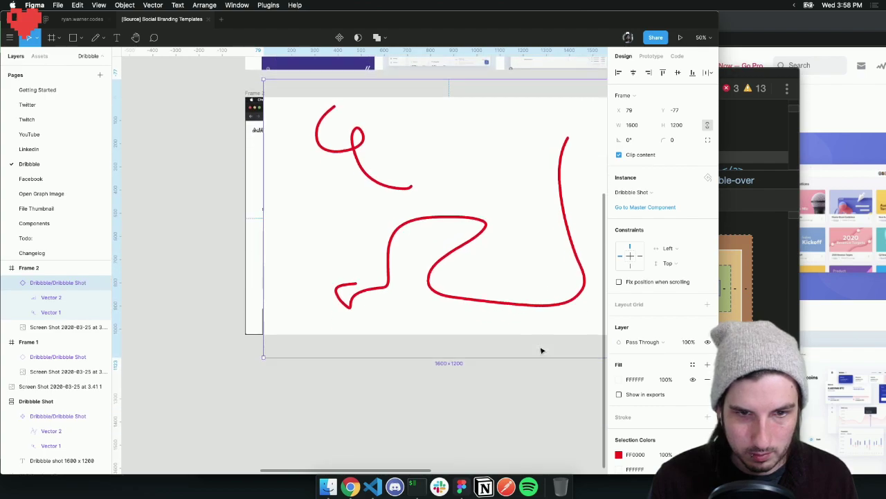
pyautogui.scroll(1, 518, 355)
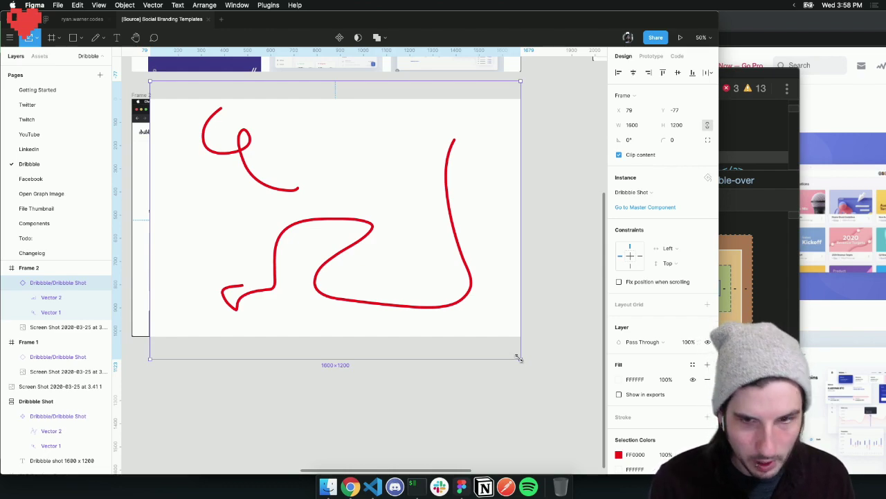
# Resize the shot instance down to 348 × 261 to fit the first card
pyautogui.moveTo(509, 345)
pyautogui.mouseDown()
pyautogui.moveTo(411, 245)
pyautogui.moveTo(416, 231)
pyautogui.moveTo(275, 125)
pyautogui.moveTo(267, 243)
pyautogui.moveTo(245, 278)
pyautogui.mouseUp()
pyautogui.moveTo(278, 331); pyautogui.dragTo(230, 294)
pyautogui.hotkey('shift', '=')
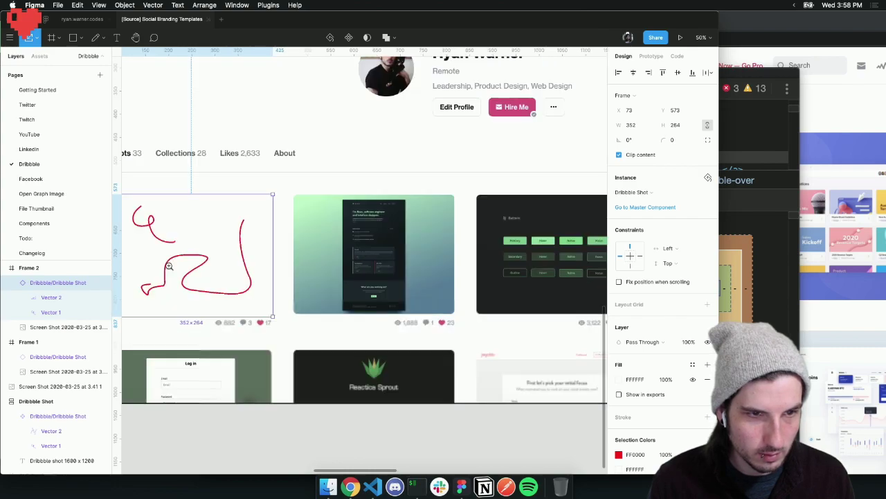
pyautogui.hscroll(-3, 173, 267)
pyautogui.click(249, 266)
pyautogui.moveTo(521, 363); pyautogui.dragTo(518, 360)
pyautogui.moveTo(402, 251)
pyautogui.mouseDown()
pyautogui.moveTo(402, 265)
pyautogui.moveTo(402, 253)
pyautogui.mouseUp()
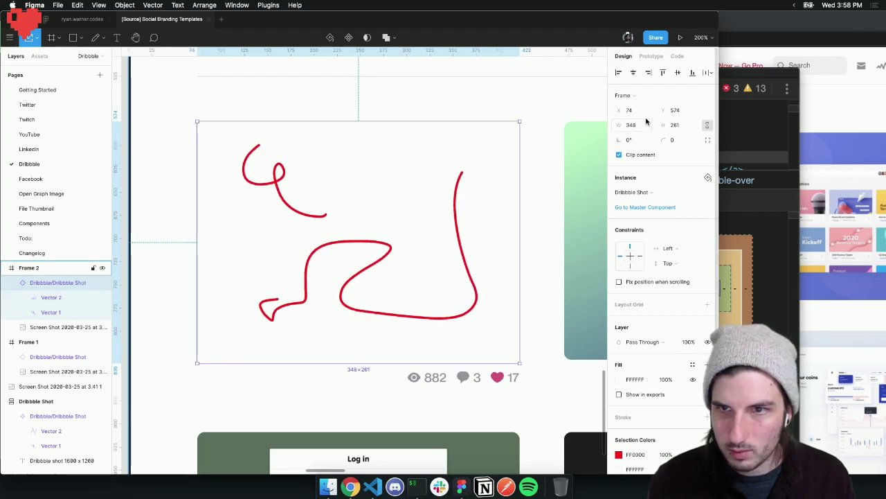
# Give the instance a corner radius of 7 and position it at X 74, Y 574 over the first card
pyautogui.write('7')
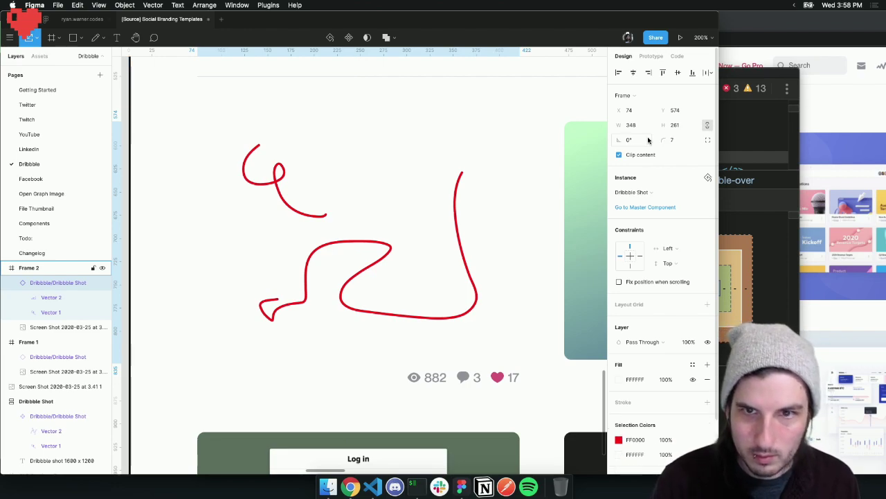
pyautogui.moveTo(290, 167)
pyautogui.mouseDown()
pyautogui.moveTo(297, 173)
pyautogui.moveTo(289, 166)
pyautogui.mouseUp()
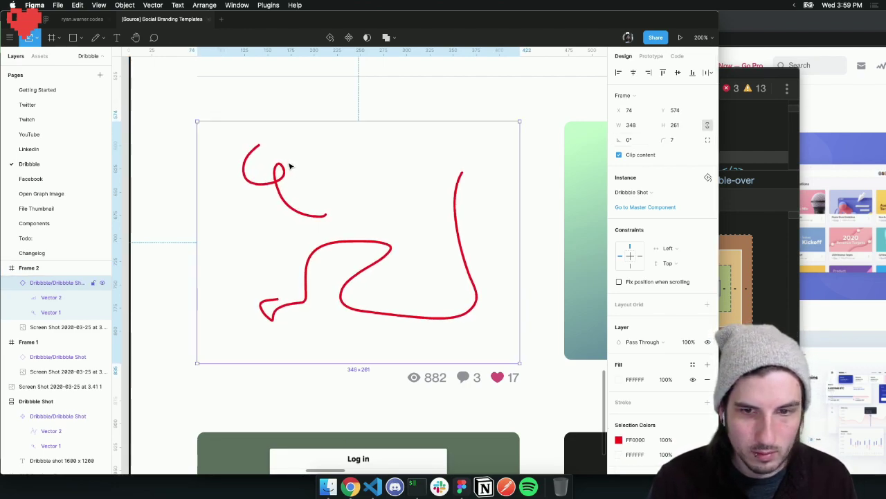
pyautogui.press('Escape')
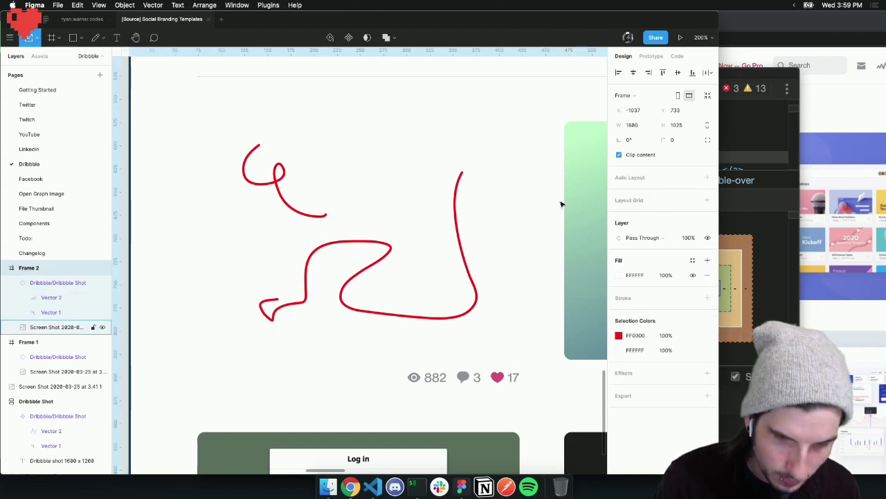
pyautogui.scroll(-5, 560, 206)
pyautogui.scroll(-2, 562, 205)
pyautogui.scroll(3, 546, 200)
pyautogui.hscroll(6, 546, 200)
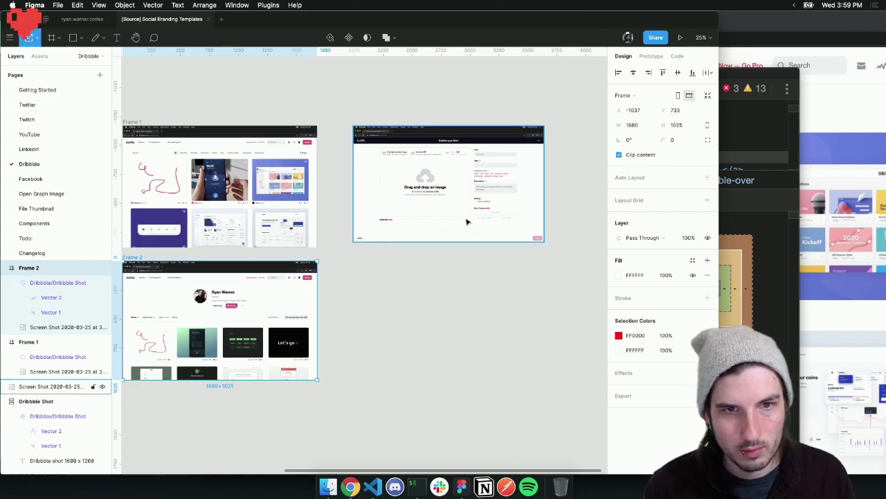
pyautogui.hscroll(-5, 467, 222)
# Select the red-squiggle Dribbble Shot component on the Figma canvas
pyautogui.click(532, 252)
pyautogui.hscroll(2, 530, 250)
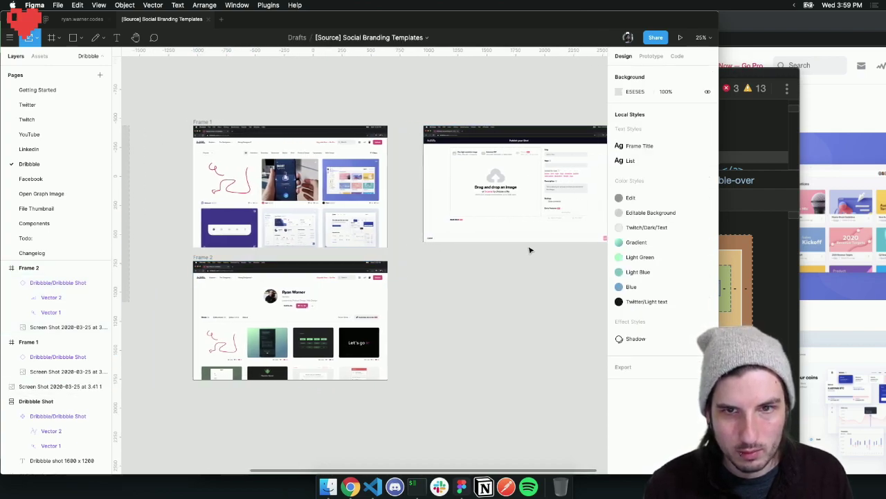
pyautogui.click(485, 232)
pyautogui.hscroll(4, 519, 209)
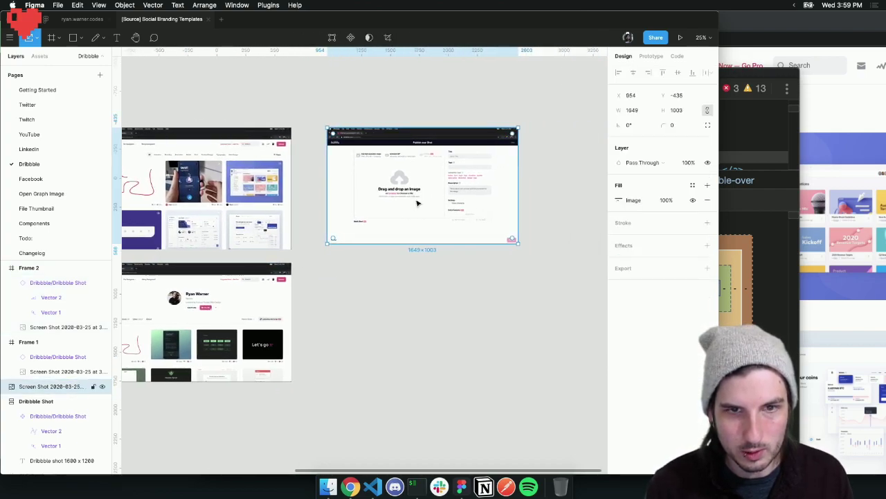
pyautogui.hscroll(-10, 423, 198)
pyautogui.hscroll(2, 427, 196)
pyautogui.click(428, 196)
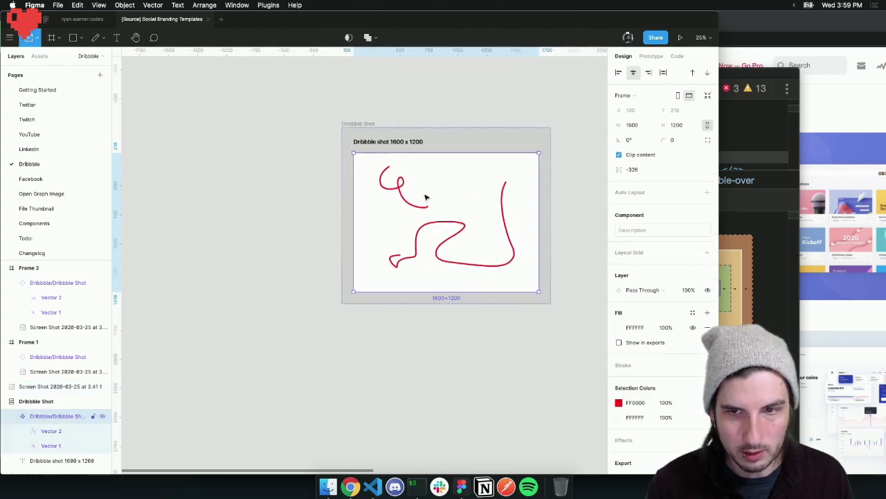
# Export Dribbble Shot as a 1x PNG, moving the DevTools and Chrome windows aside
pyautogui.hscroll(3, 425, 198)
pyautogui.scroll(-2, 644, 421)
pyautogui.scroll(-1, 644, 427)
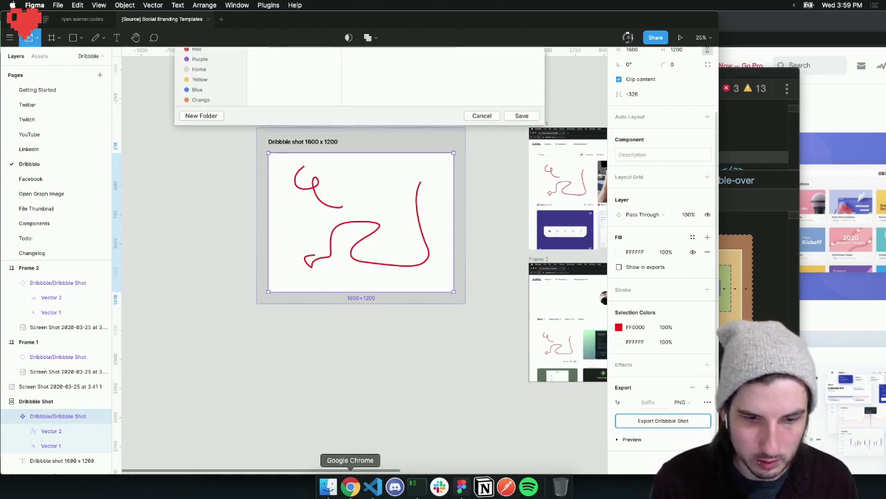
pyautogui.click(350, 487)
pyautogui.moveTo(302, 74); pyautogui.dragTo(214, 74)
pyautogui.moveTo(667, 22); pyautogui.dragTo(409, 12)
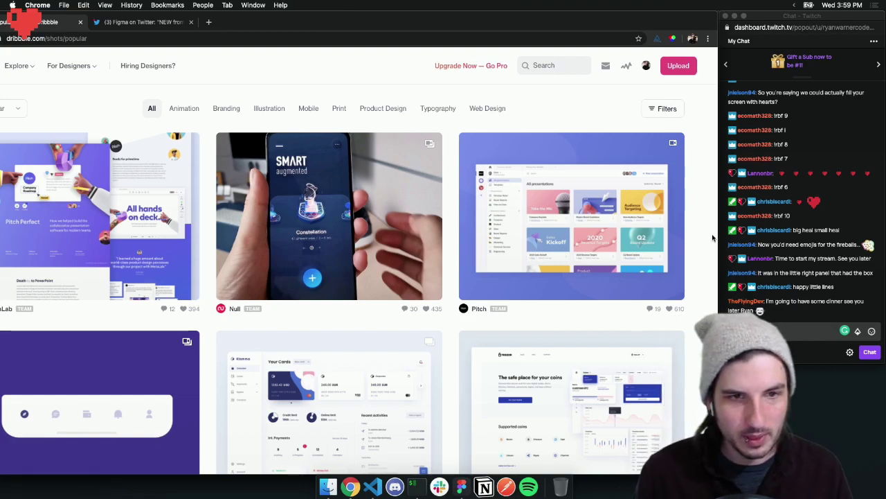
# Save the exported Dribbble Shot PNG to the Desktop from Figma's save dialog
pyautogui.moveTo(414, 25); pyautogui.dragTo(479, 25)
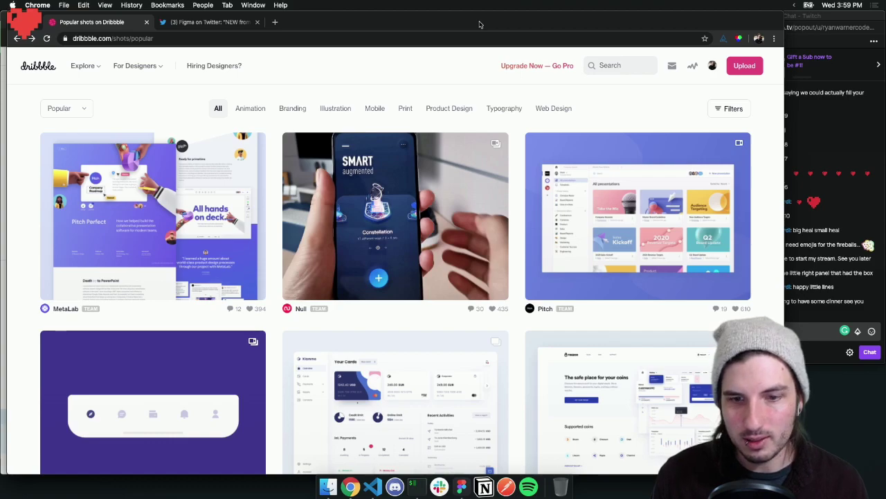
pyautogui.moveTo(469, 24); pyautogui.dragTo(520, 18)
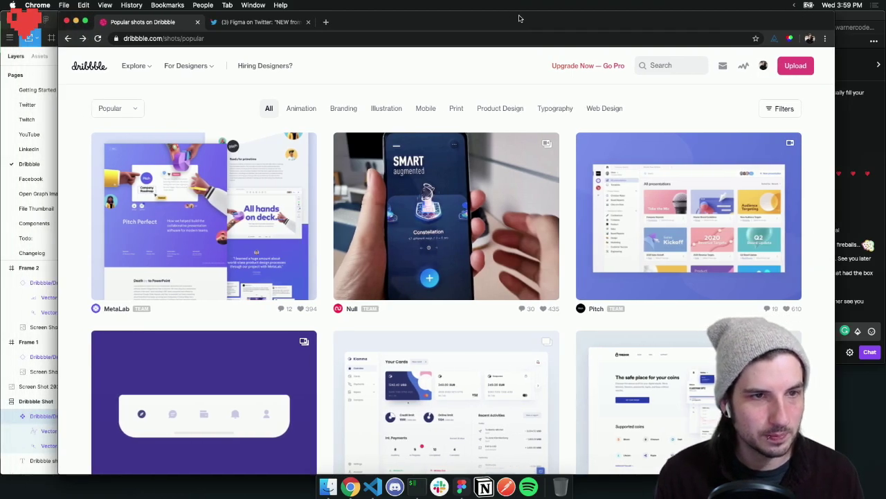
pyautogui.click(461, 487)
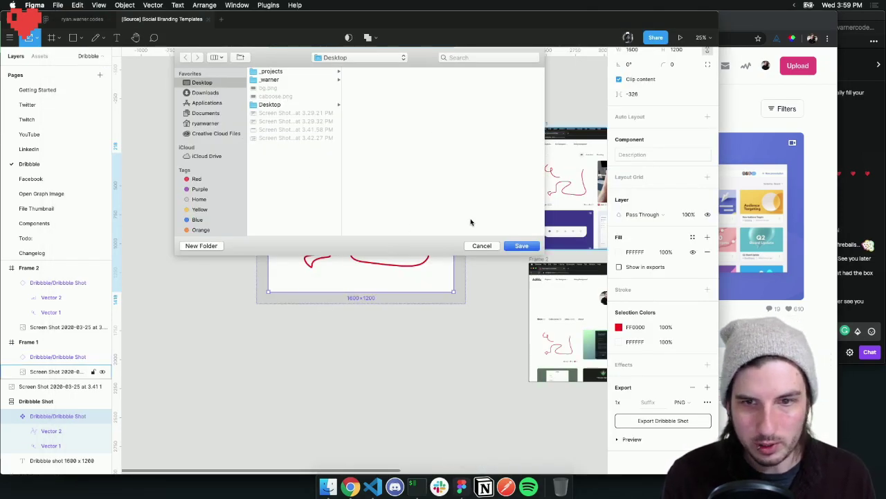
pyautogui.click(522, 246)
# Open Dribbble's shots/new upload page and bring up the Desktop folder in Finder
pyautogui.click(350, 487)
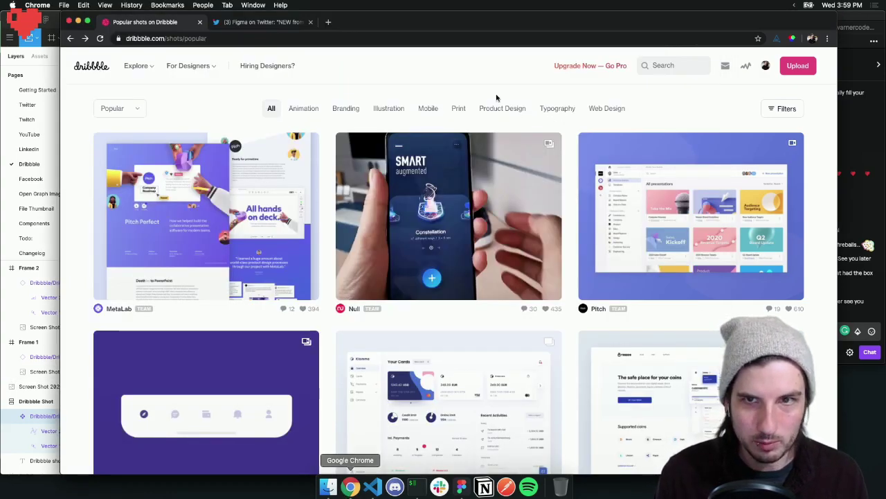
pyautogui.click(798, 65)
pyautogui.moveTo(715, 16); pyautogui.dragTo(660, 17)
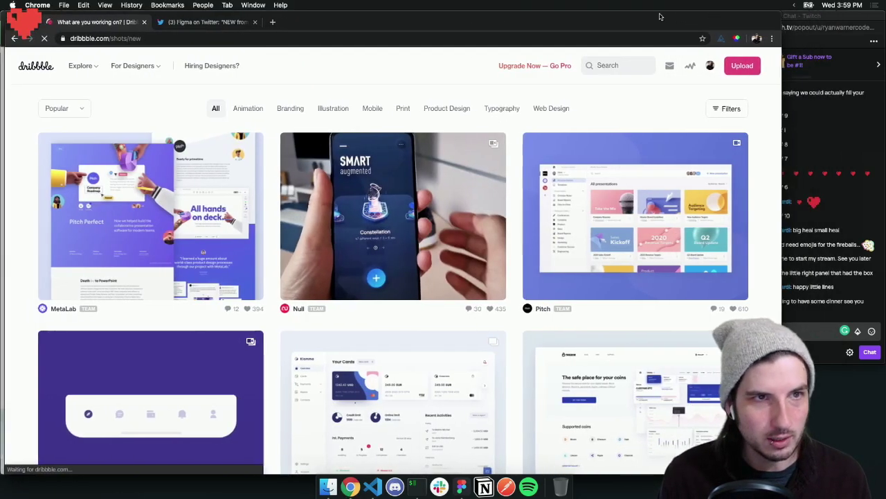
pyautogui.click(327, 487)
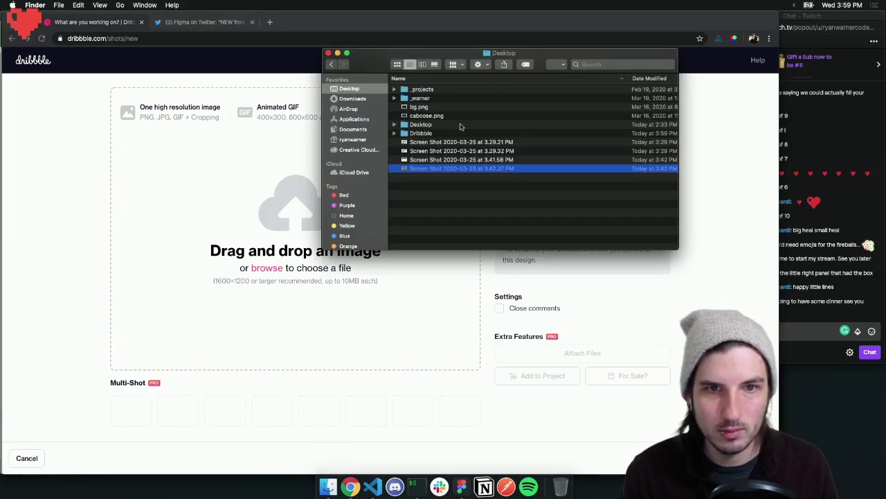
# Drop Dribbble Shot.png from the Desktop's Dribbble folder onto the upload zone, then move the browser off-screen
pyautogui.click(394, 134)
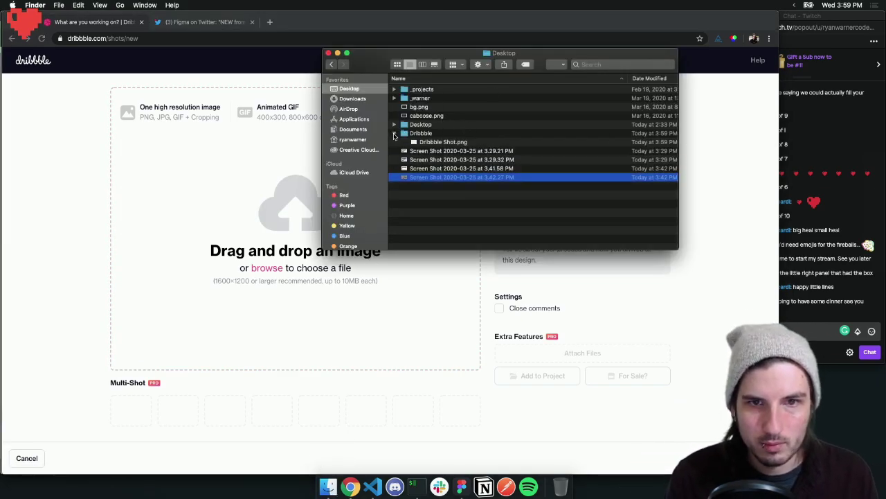
pyautogui.moveTo(441, 143); pyautogui.dragTo(214, 200)
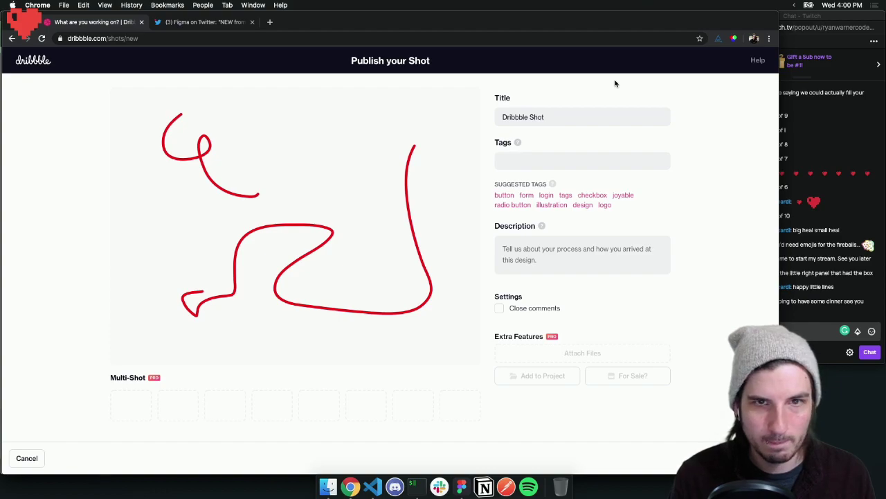
pyautogui.moveTo(653, 23); pyautogui.dragTo(554, 498)
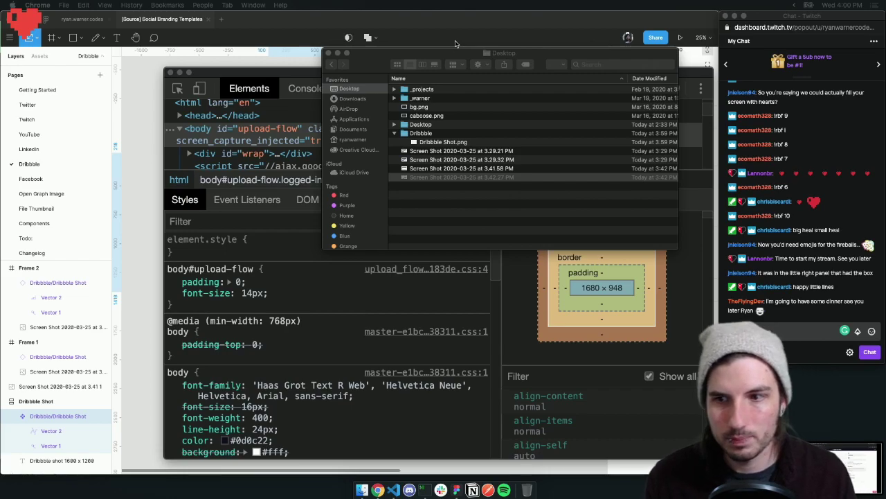
# Close DevTools and drop the newest 4.00 PM screenshot from Finder onto the Figma canvas
pyautogui.click(454, 177)
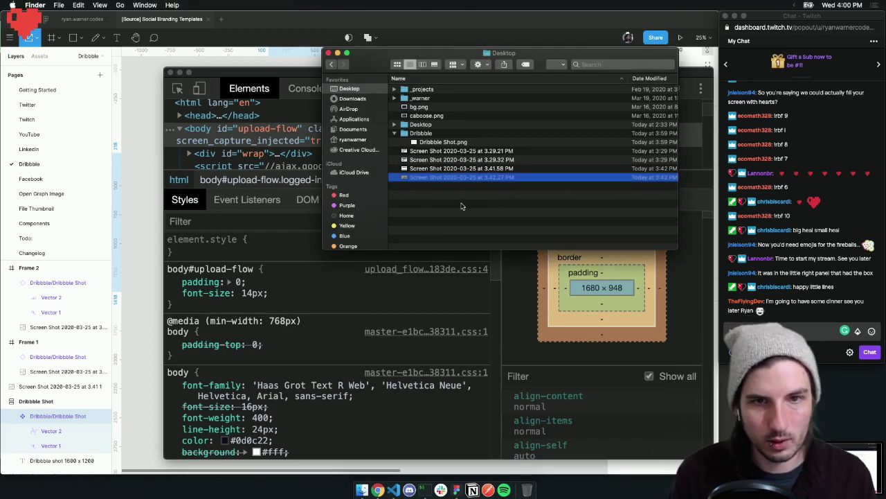
pyautogui.click(169, 73)
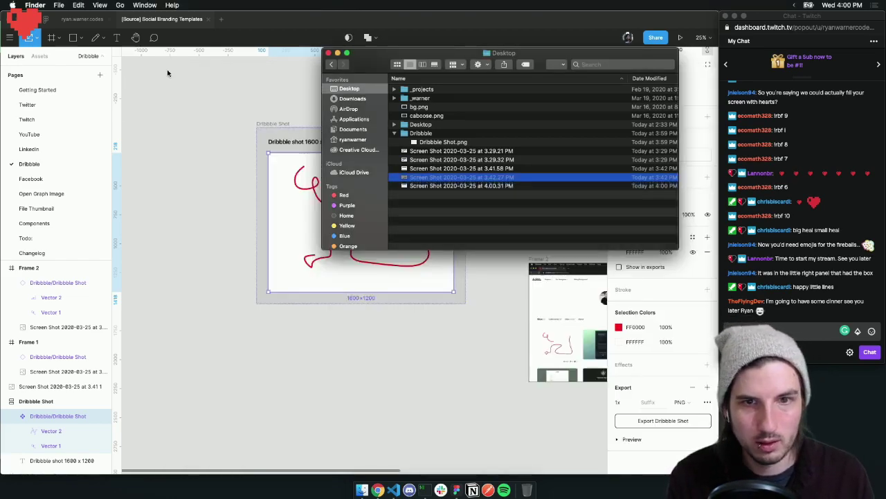
pyautogui.click(467, 223)
pyautogui.moveTo(430, 187); pyautogui.dragTo(318, 364)
# Delete the old upload-page screenshot and place the new 1676 × 1049 one beside Frame 1
pyautogui.click(320, 346)
pyautogui.hscroll(10, 388, 358)
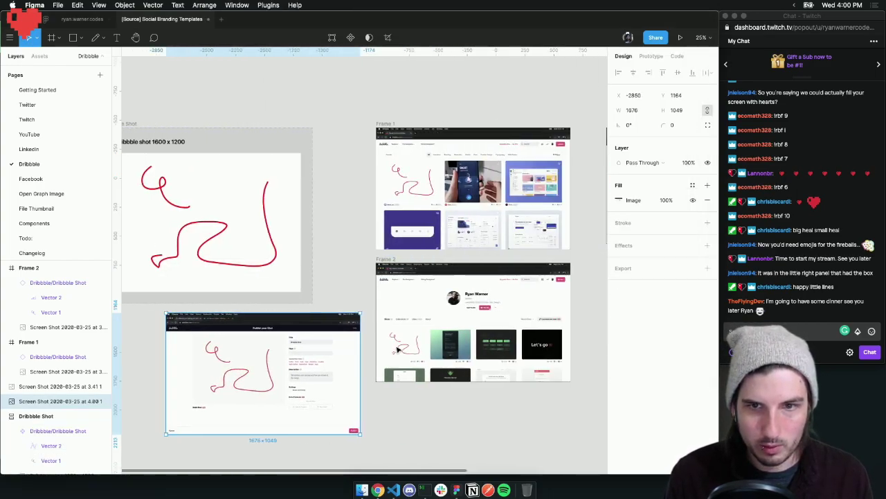
pyautogui.click(481, 221)
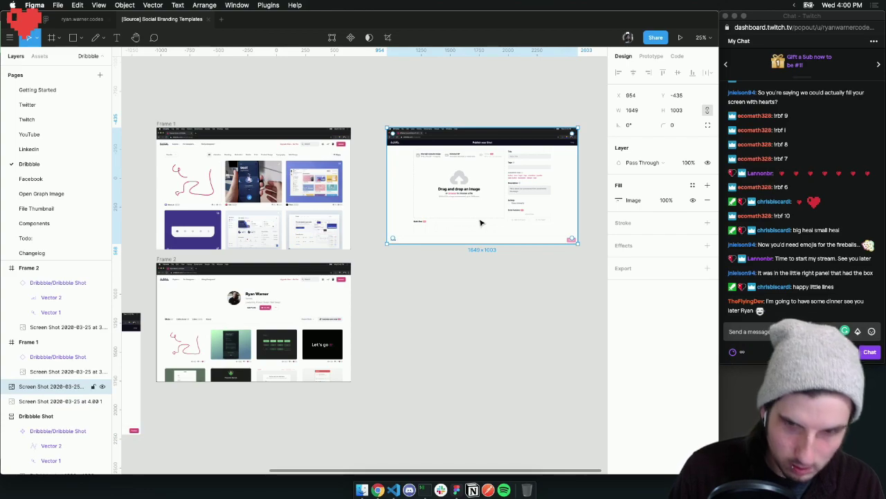
pyautogui.press('Delete')
pyautogui.hscroll(-3, 455, 205)
pyautogui.moveTo(197, 353); pyautogui.dragTo(437, 198)
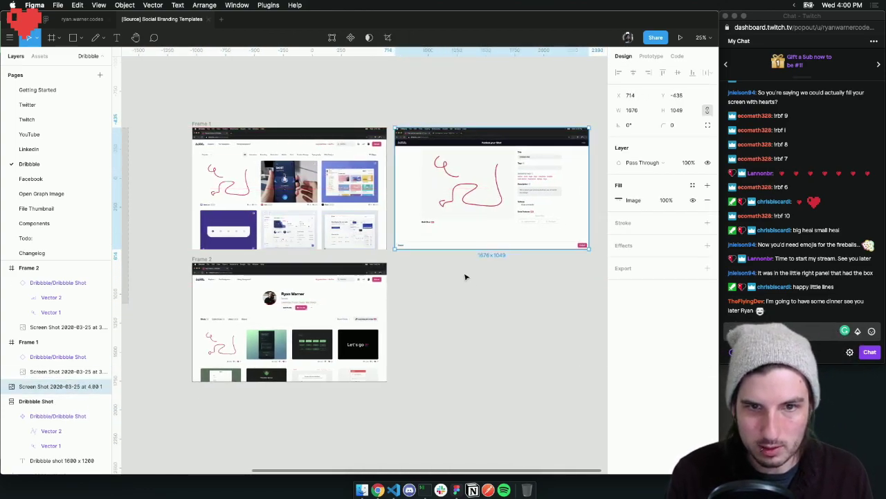
pyautogui.hscroll(-7, 471, 273)
pyautogui.click(299, 253)
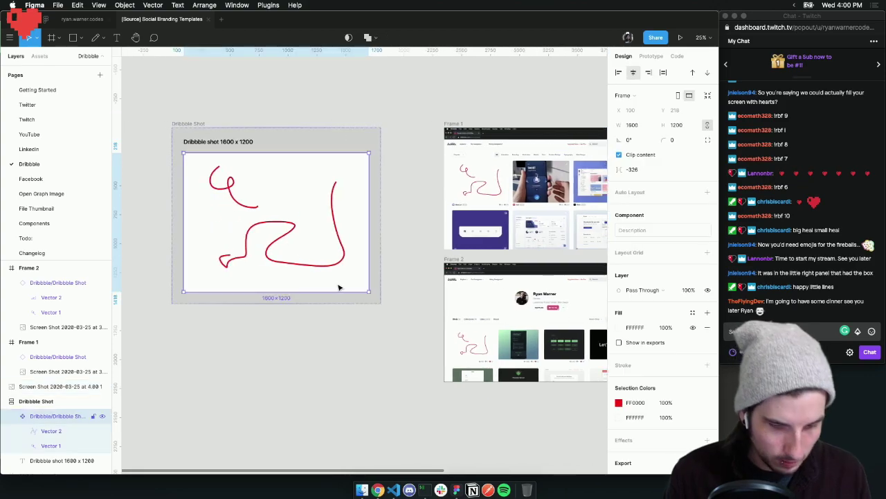
# Paste a Dribbble Shot copy and use the Scale tool to shrink it over the screenshot's image area
pyautogui.press('super+v')
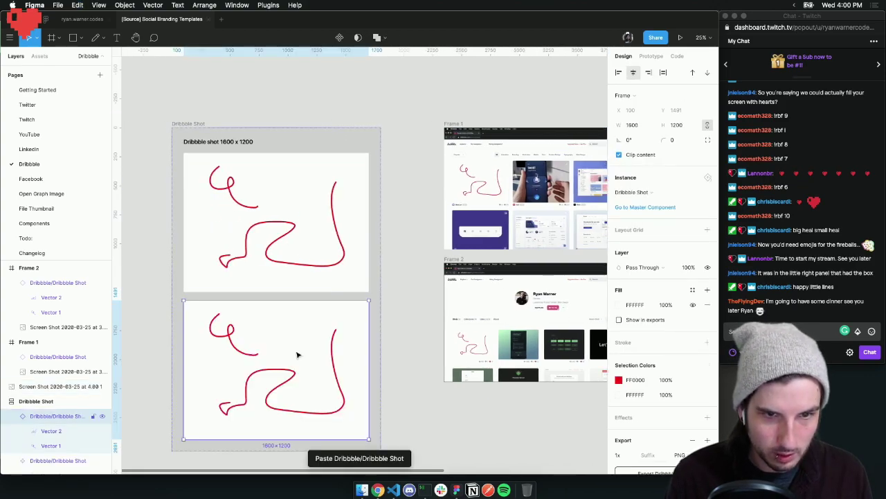
pyautogui.moveTo(273, 351); pyautogui.dragTo(414, 227)
pyautogui.scroll(5, 470, 259)
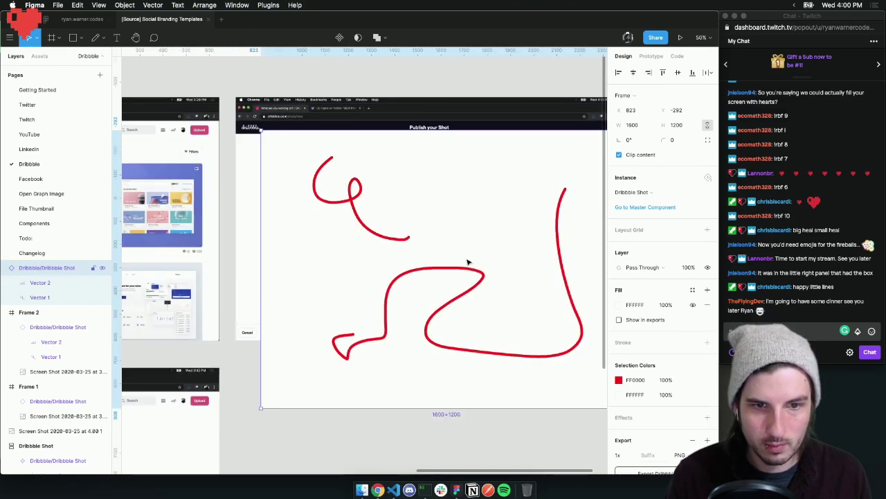
pyautogui.click(35, 37)
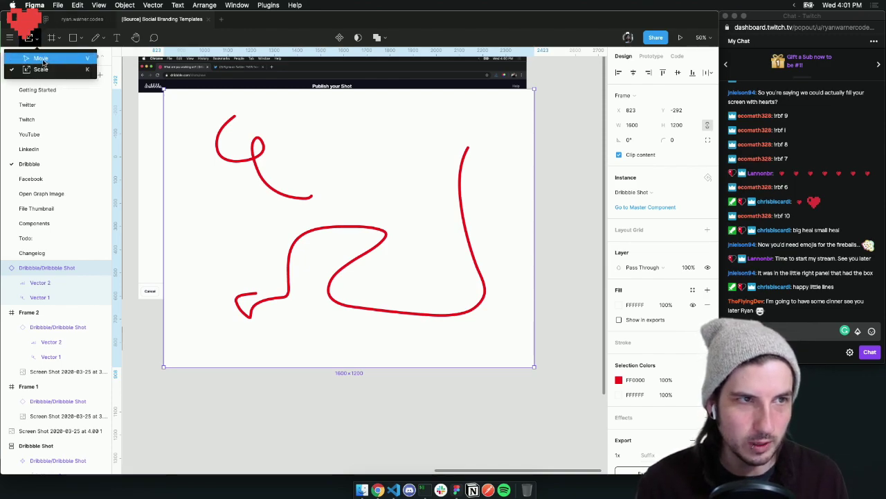
pyautogui.click(41, 71)
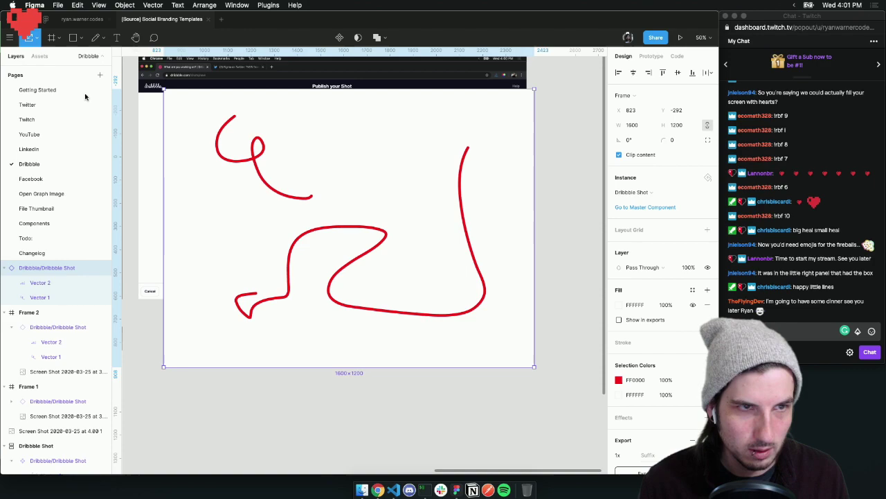
pyautogui.moveTo(534, 366); pyautogui.dragTo(328, 220)
pyautogui.moveTo(212, 158); pyautogui.dragTo(242, 169)
# Zoom in to 800% to check the copy's corner alignment, then return to 100%
pyautogui.press('z')
pyautogui.click(375, 119)
pyautogui.click(388, 104)
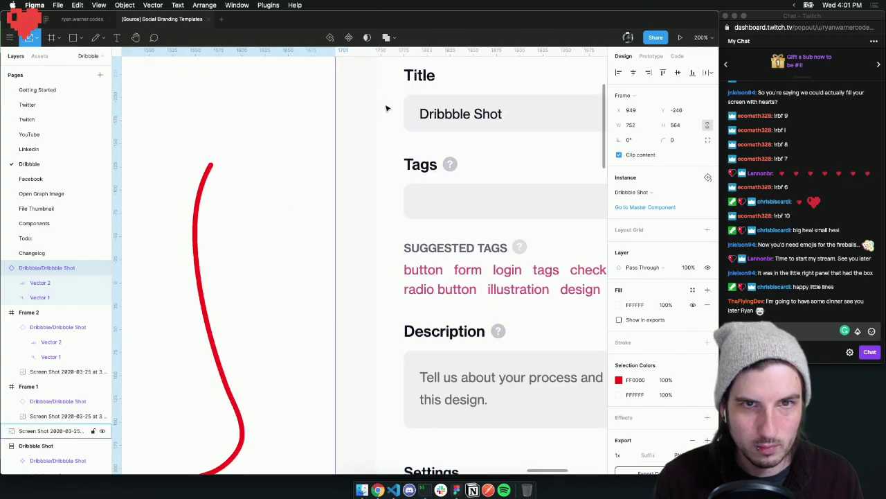
pyautogui.scroll(3, 386, 108)
pyautogui.press('z')
pyautogui.click(364, 164)
pyautogui.click(392, 213)
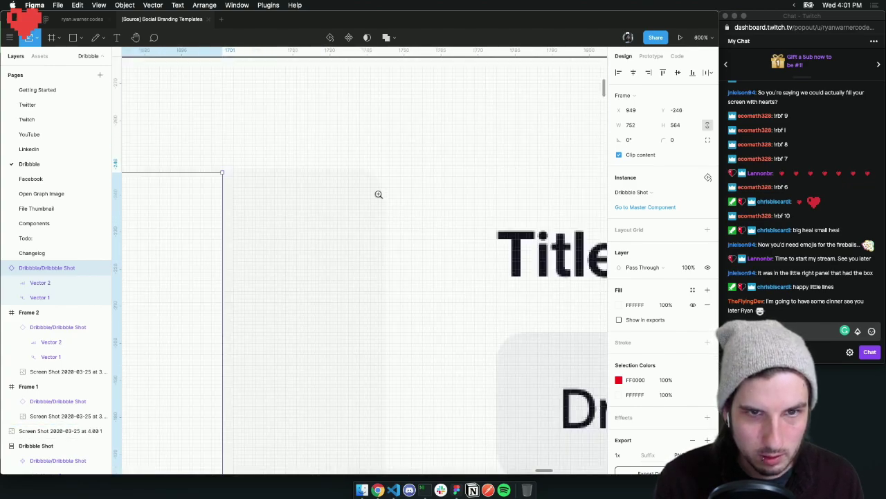
pyautogui.hotkey('shift', '0')
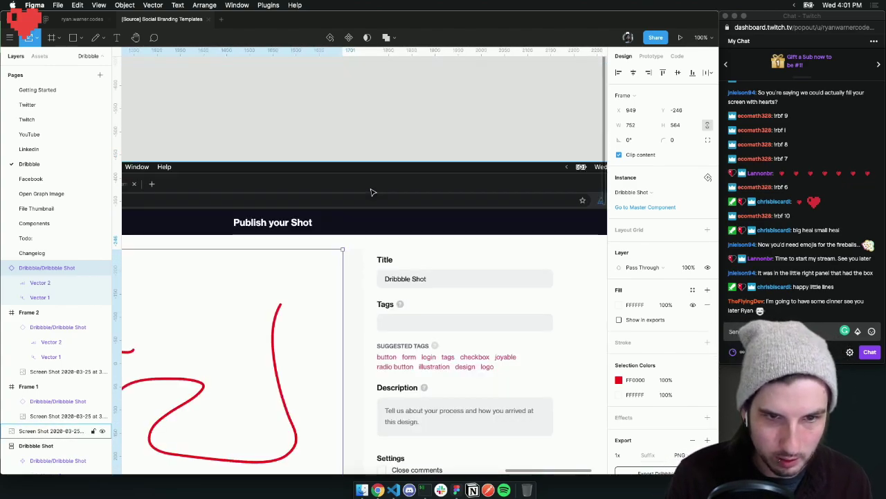
pyautogui.scroll(-2, 337, 196)
pyautogui.moveTo(327, 266)
pyautogui.mouseDown()
pyautogui.moveTo(340, 278)
pyautogui.moveTo(325, 263)
pyautogui.mouseUp()
pyautogui.scroll(-5, 323, 257)
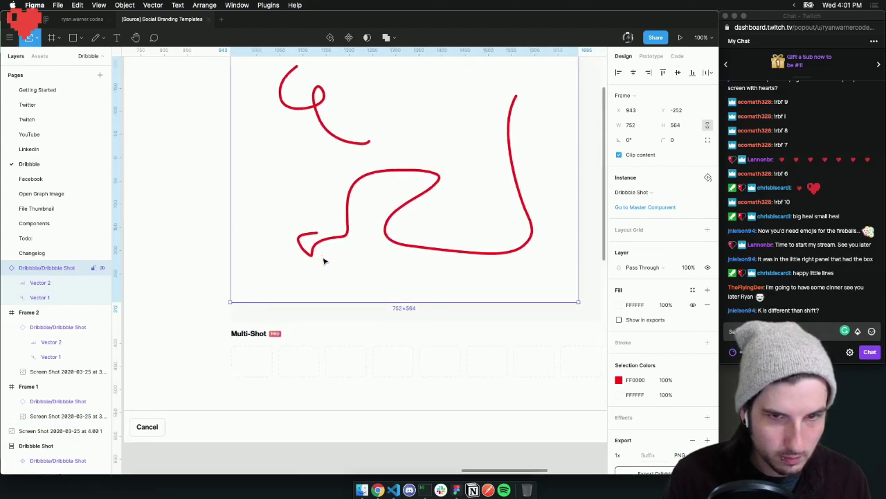
pyautogui.hscroll(5, 411, 312)
# Enlarge the copy to 803 × 602 so it covers the upload image area
pyautogui.moveTo(437, 299); pyautogui.dragTo(463, 317)
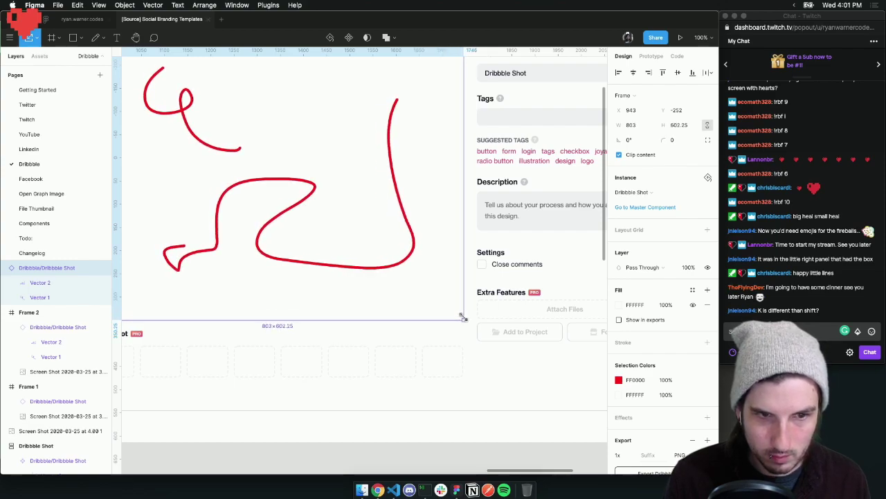
pyautogui.hscroll(-3, 459, 312)
pyautogui.scroll(3, 312, 245)
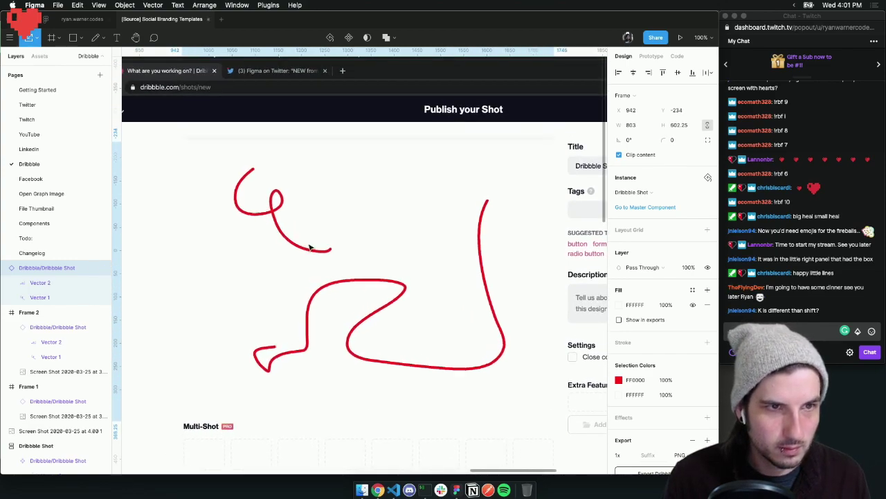
pyautogui.click(83, 105)
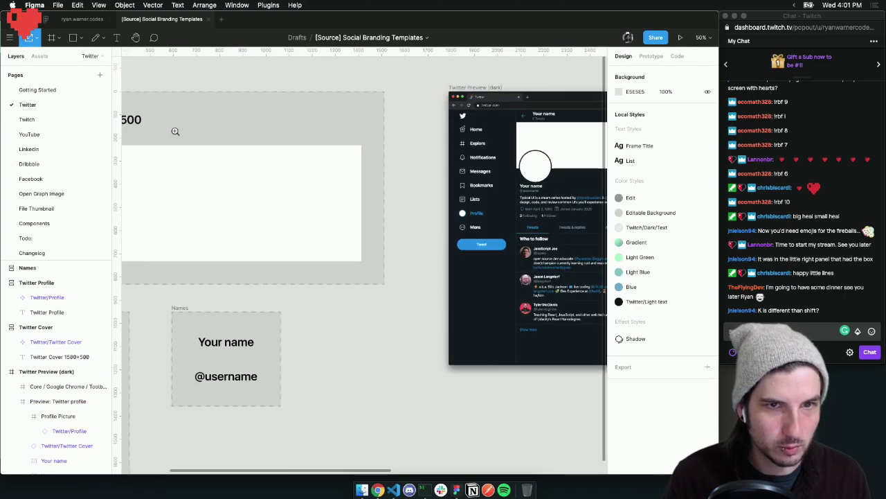
pyautogui.click(66, 163)
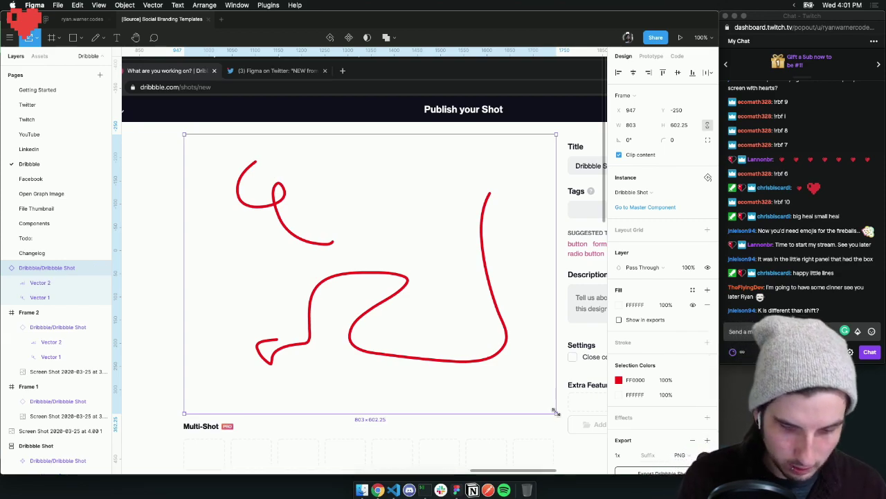
pyautogui.moveTo(555, 412); pyautogui.dragTo(540, 399)
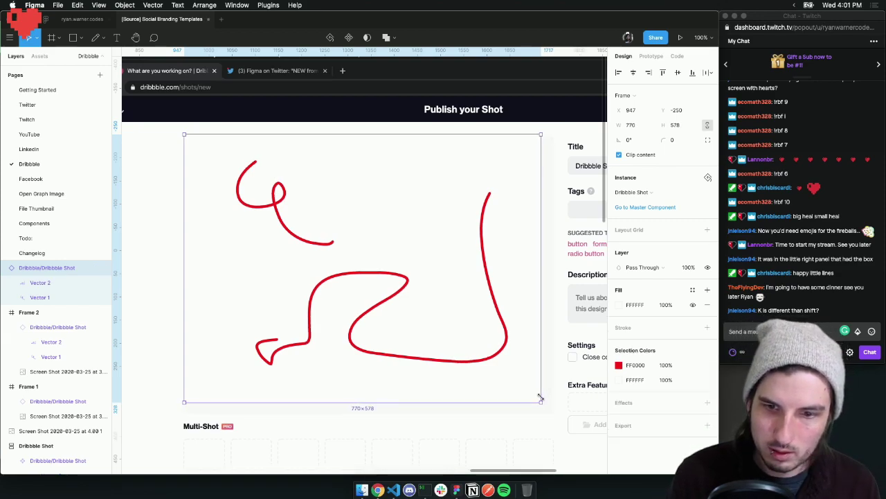
pyautogui.press('super+z')
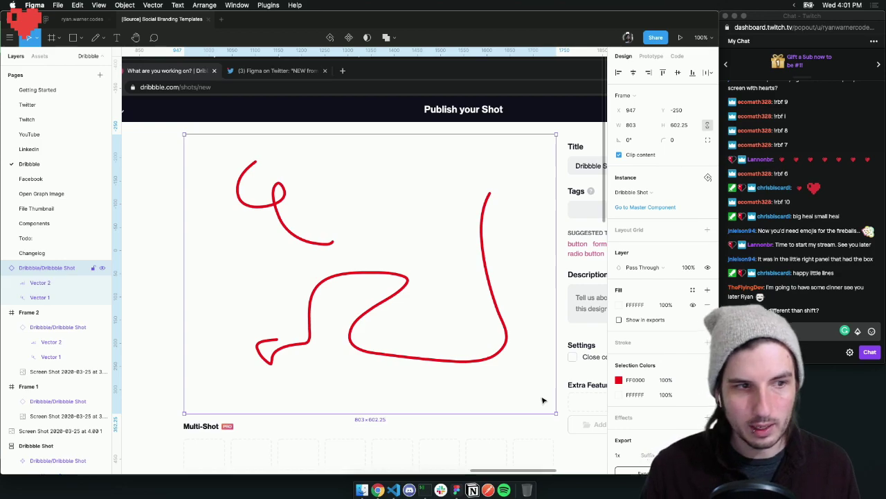
pyautogui.press('-')
pyautogui.press('-')
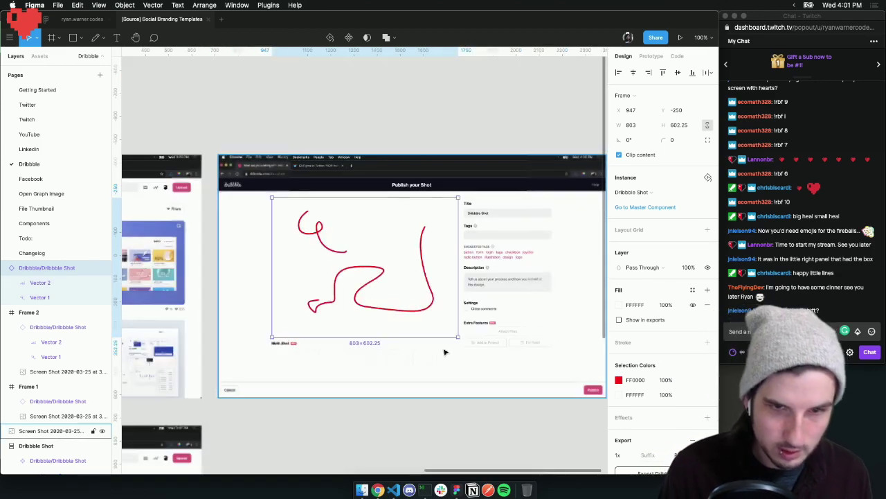
# Add a HERES SOME TEXT text layer above the screenshot frames and shift it right
pyautogui.click(349, 131)
pyautogui.press('t')
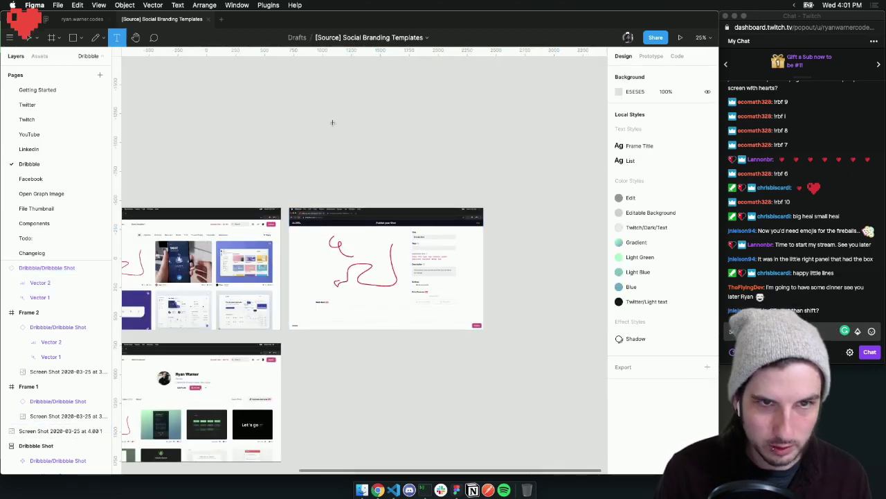
pyautogui.click(332, 122)
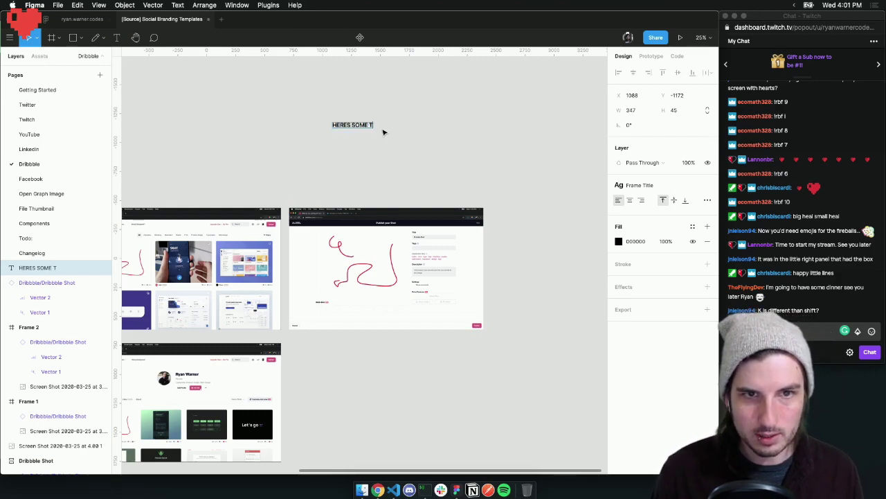
pyautogui.press('Escape')
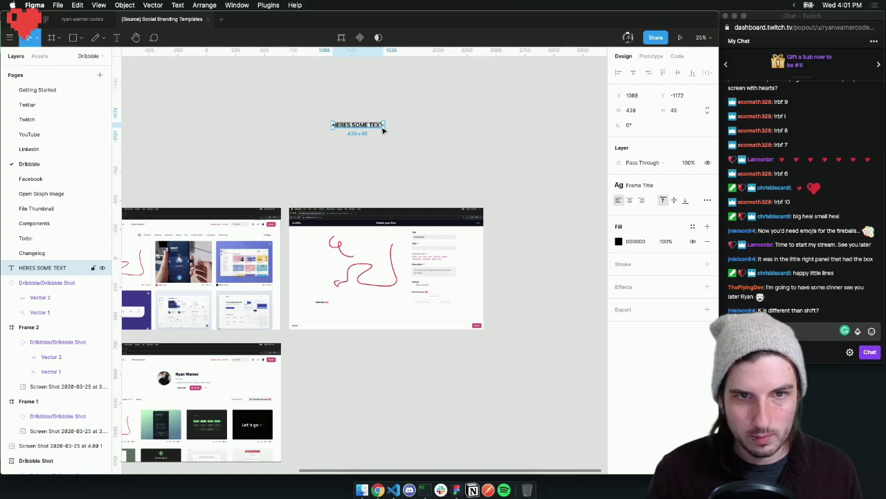
pyautogui.moveTo(383, 129); pyautogui.dragTo(426, 136)
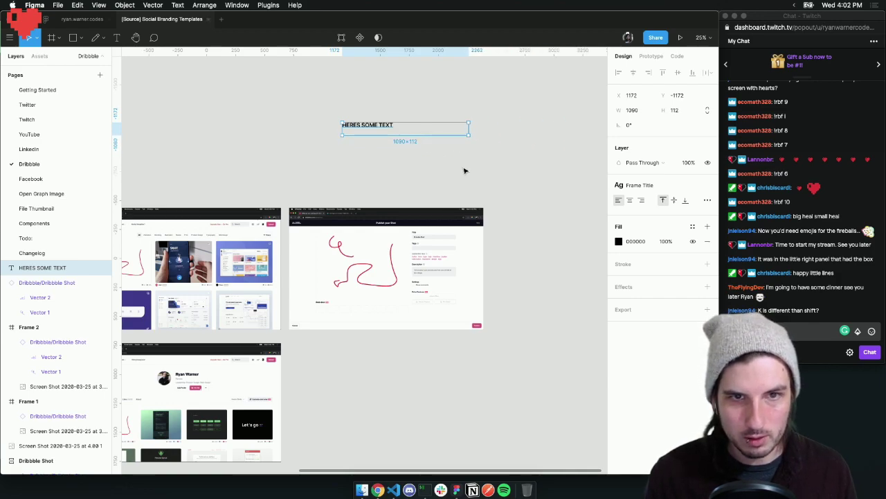
# Scale the SF UI Display Semibold heading up to 661.87 × 68
pyautogui.press('super+z')
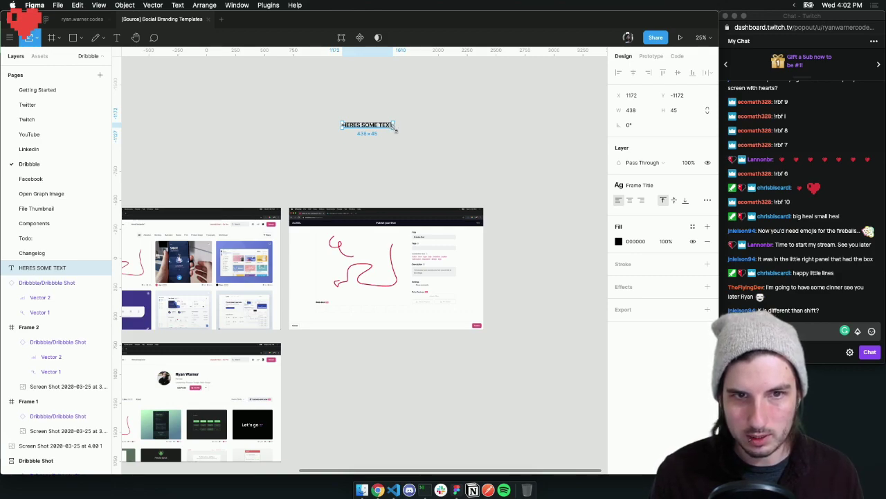
pyautogui.moveTo(395, 129); pyautogui.dragTo(420, 130)
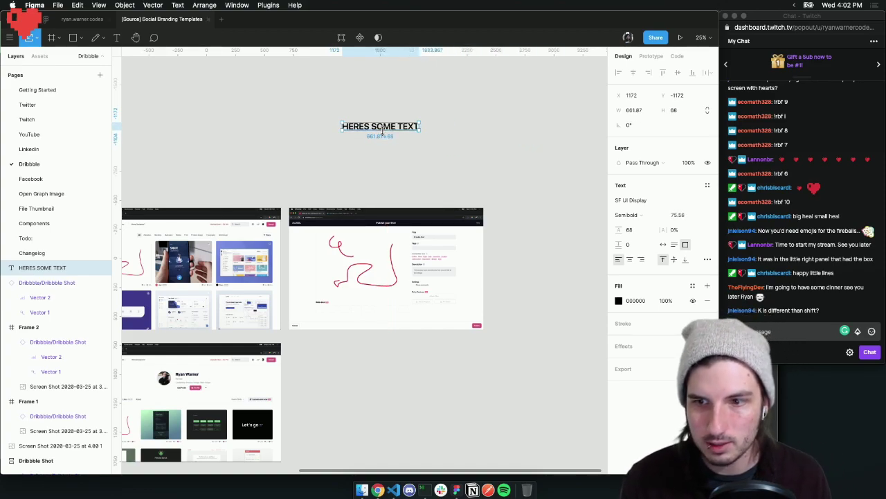
pyautogui.click(412, 155)
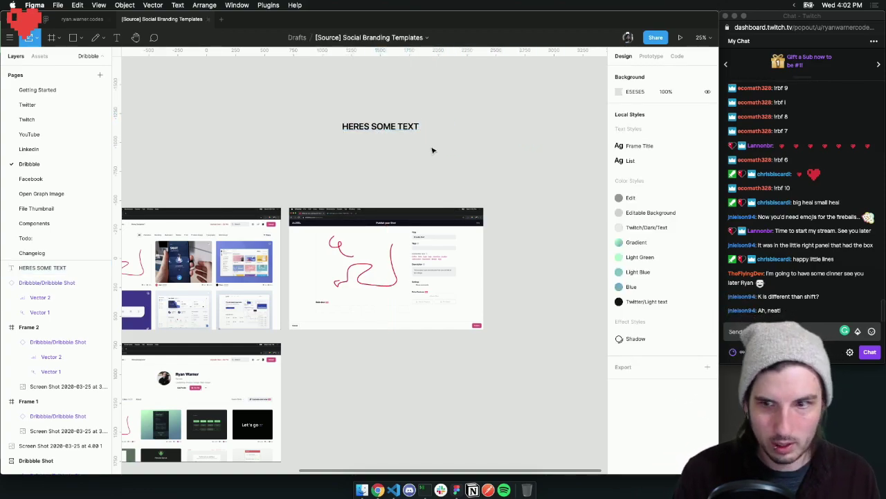
pyautogui.hscroll(2, 430, 148)
# Draw a test square beside the heading with an outline stroke and no fill
pyautogui.press('r')
pyautogui.moveTo(426, 128); pyautogui.dragTo(470, 174)
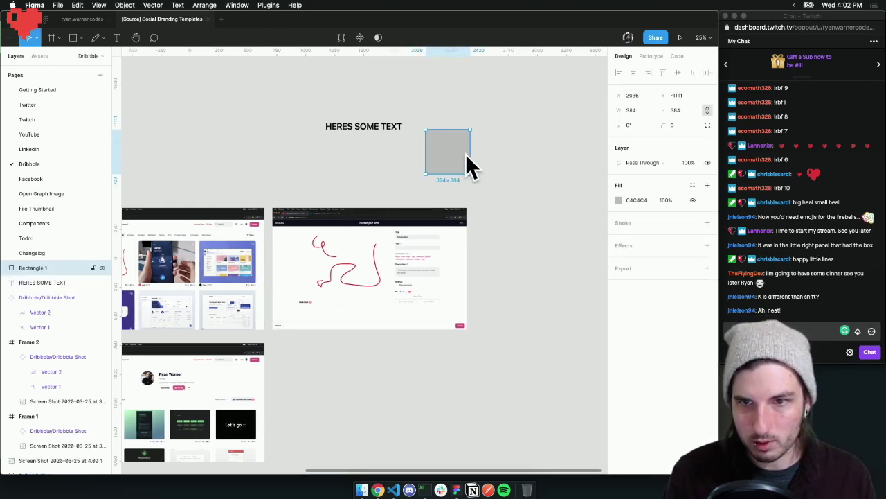
pyautogui.click(652, 225)
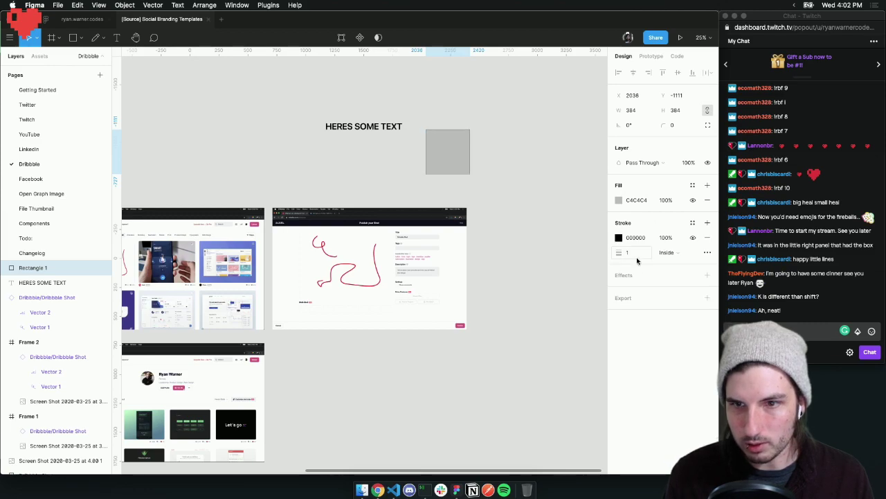
pyautogui.click(707, 200)
pyautogui.click(477, 177)
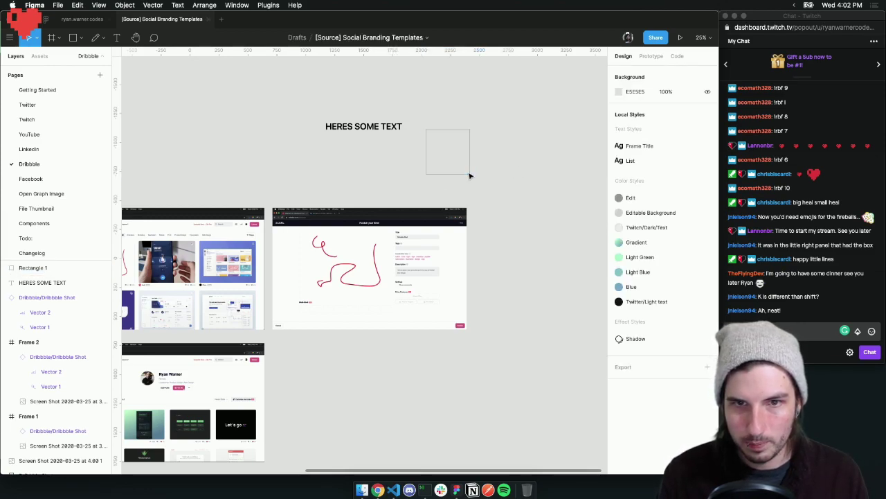
# Enlarge the outlined square from its corner, then shrink it back down
pyautogui.click(470, 175)
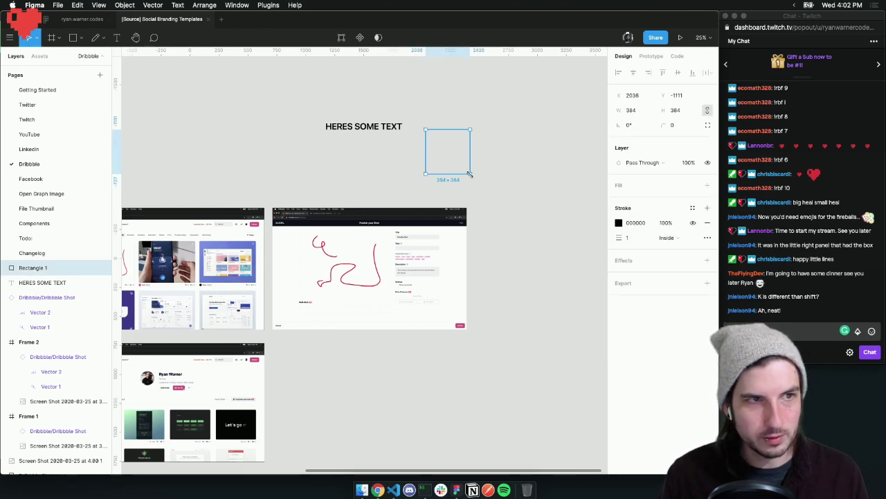
pyautogui.moveTo(470, 175); pyautogui.dragTo(545, 248)
pyautogui.click(563, 215)
pyautogui.click(546, 210)
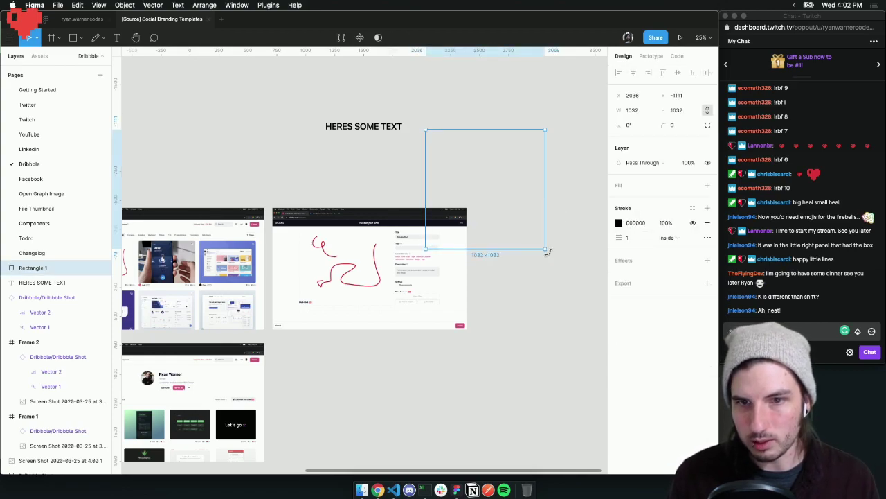
pyautogui.click(551, 253)
pyautogui.click(544, 248)
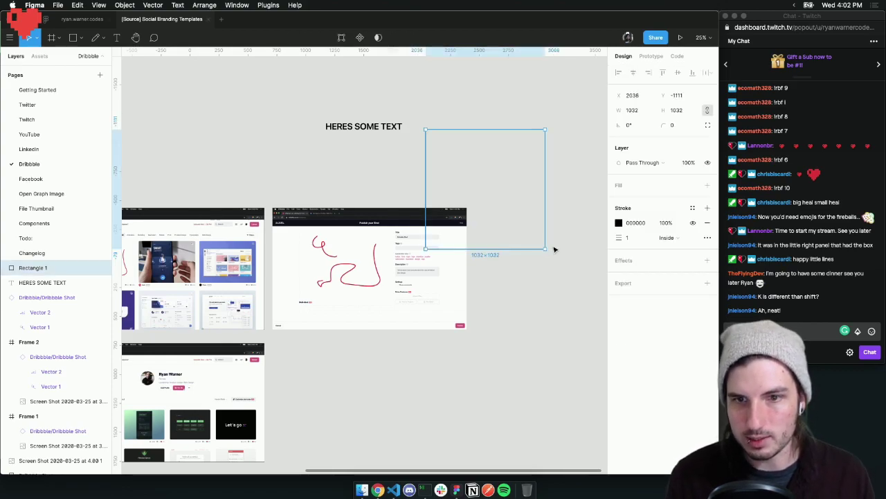
pyautogui.moveTo(545, 248); pyautogui.dragTo(470, 174)
pyautogui.click(489, 189)
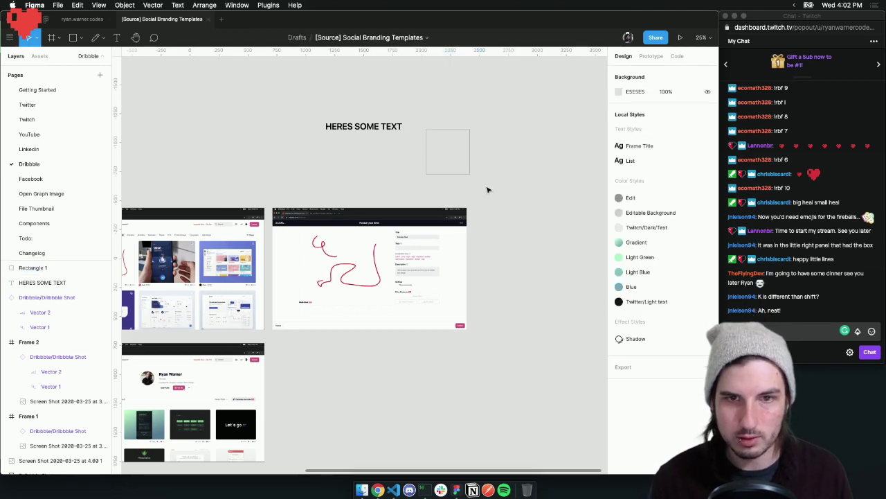
# Enlarge the square again, then undo the resizes back to 384 × 384
pyautogui.click(469, 174)
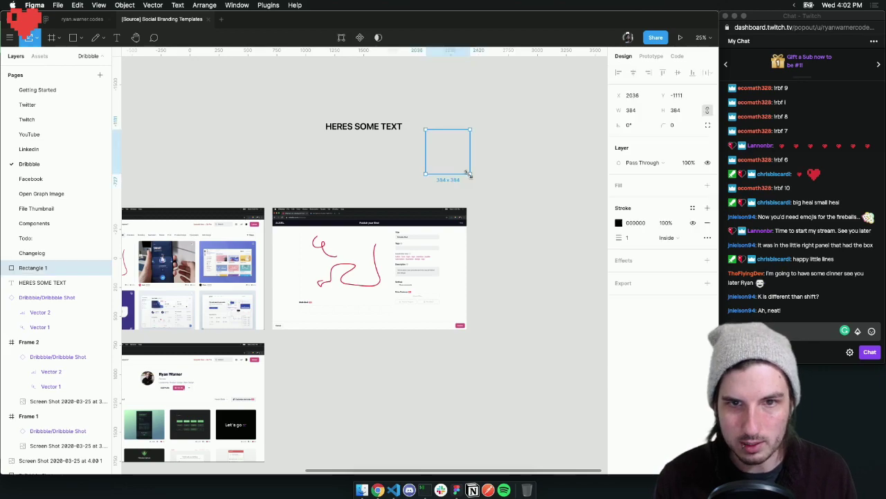
pyautogui.moveTo(470, 175)
pyautogui.mouseDown()
pyautogui.moveTo(529, 212)
pyautogui.moveTo(588, 272)
pyautogui.mouseUp()
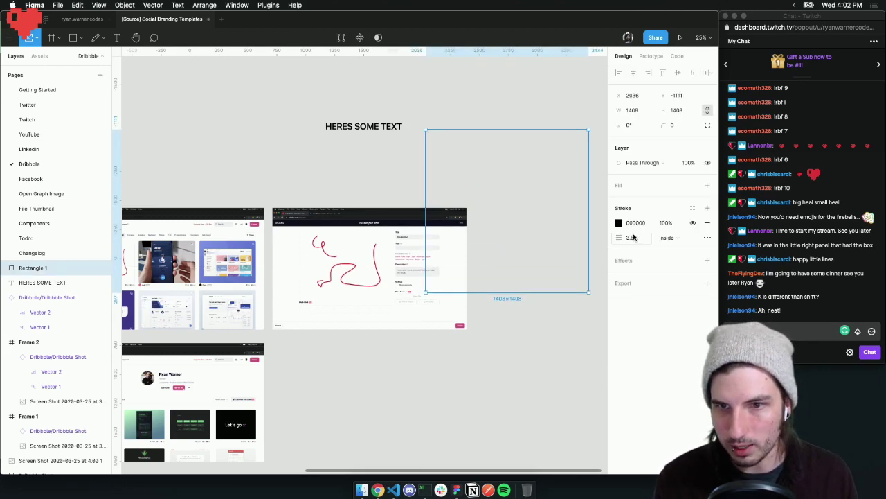
pyautogui.moveTo(551, 269); pyautogui.dragTo(601, 305)
pyautogui.click(561, 323)
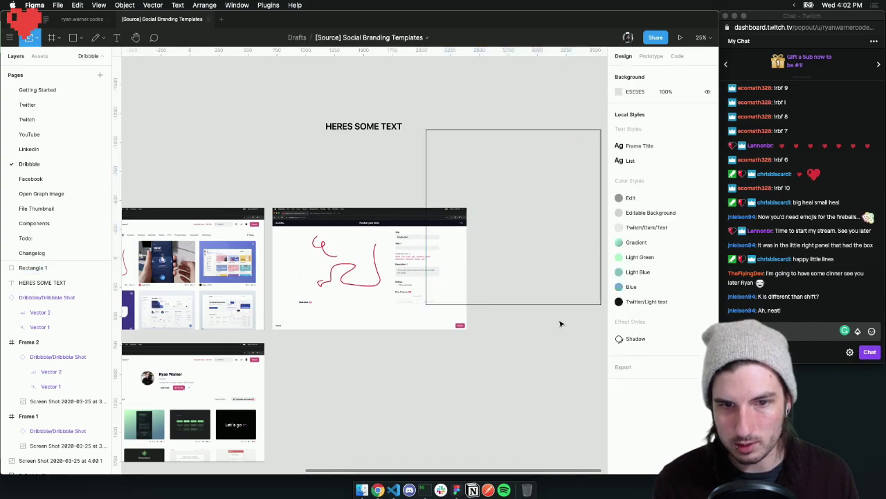
pyautogui.click(474, 130)
pyautogui.hscroll(5, 499, 152)
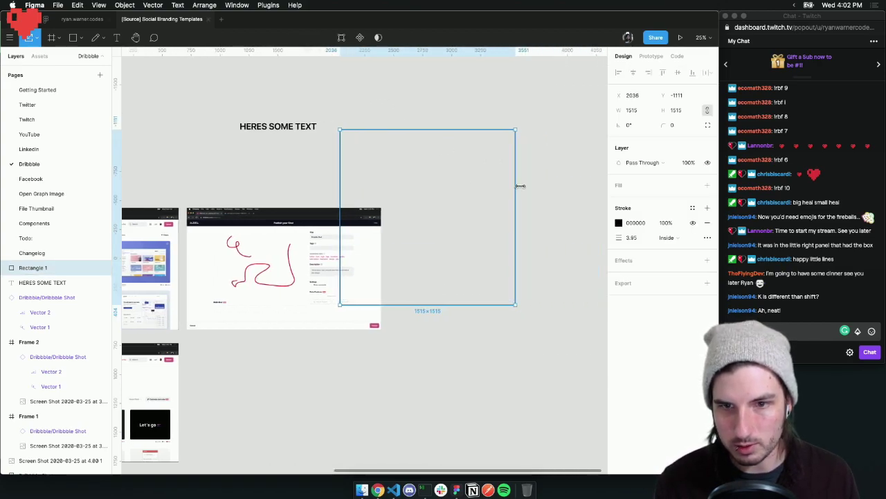
pyautogui.click(524, 201)
pyautogui.hotkey('ctrl', 'z')
pyautogui.hotkey('ctrl', 'z')
pyautogui.hotkey('ctrl', 'z')
pyautogui.hotkey('ctrl', 'z')
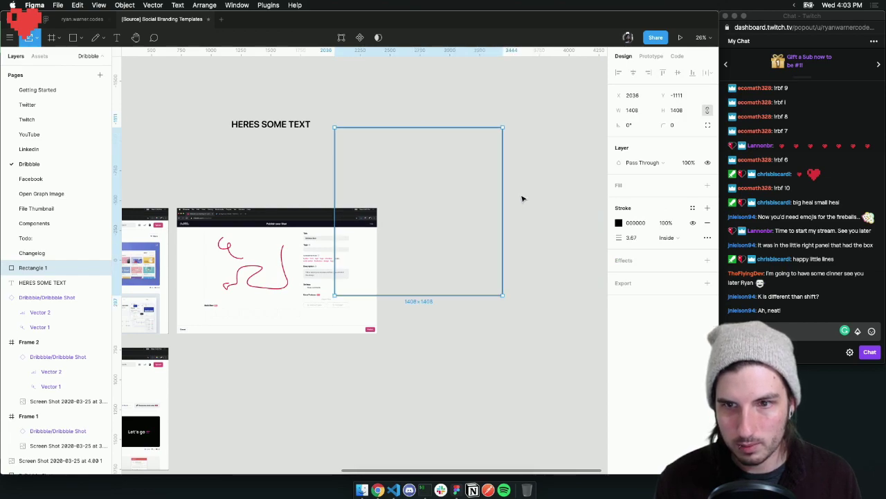
# Give the square a stroke width of 10 and scale it with its outline to 305 × 305
pyautogui.click(633, 238)
pyautogui.write('10')
pyautogui.press('Return')
pyautogui.click(463, 169)
pyautogui.click(379, 172)
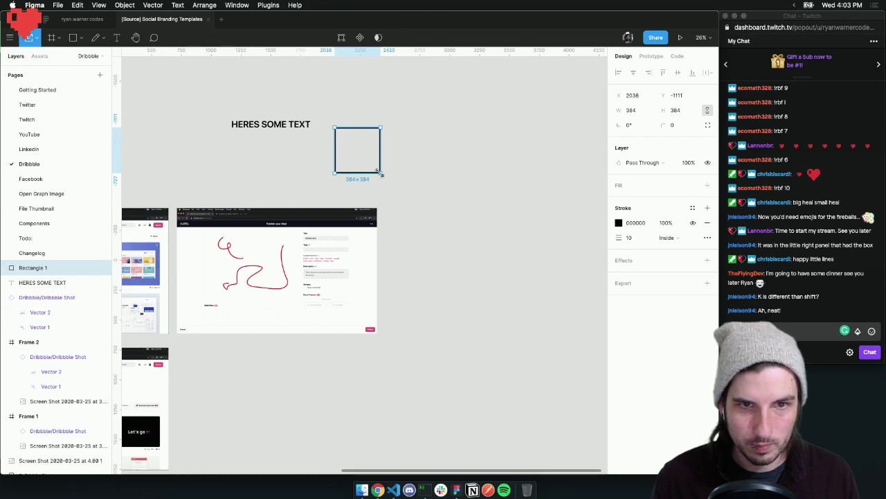
pyautogui.moveTo(379, 173)
pyautogui.mouseDown()
pyautogui.moveTo(491, 239)
pyautogui.moveTo(607, 368)
pyautogui.moveTo(454, 296)
pyautogui.moveTo(321, 134)
pyautogui.moveTo(267, 132)
pyautogui.mouseUp()
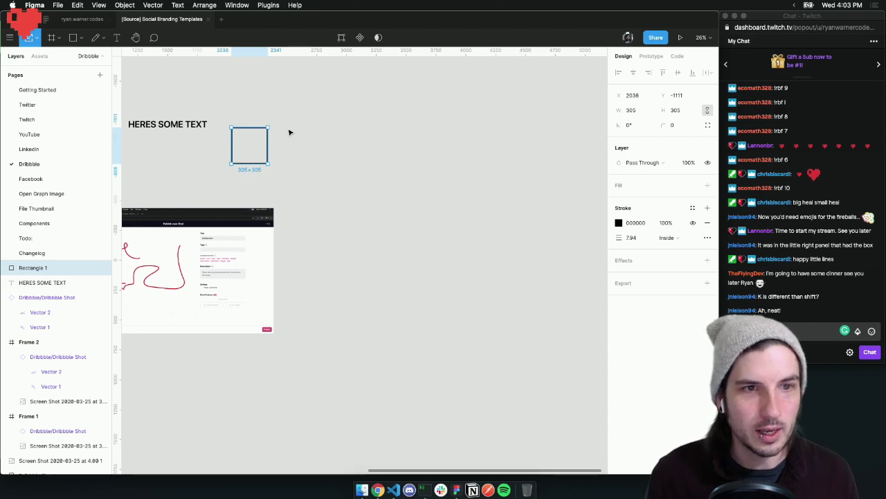
pyautogui.click(299, 132)
# Marquee-select the HERES SOME TEXT heading and the square, and delete both
pyautogui.hscroll(-3, 313, 125)
pyautogui.moveTo(437, 108); pyautogui.dragTo(179, 182)
pyautogui.press('Delete')
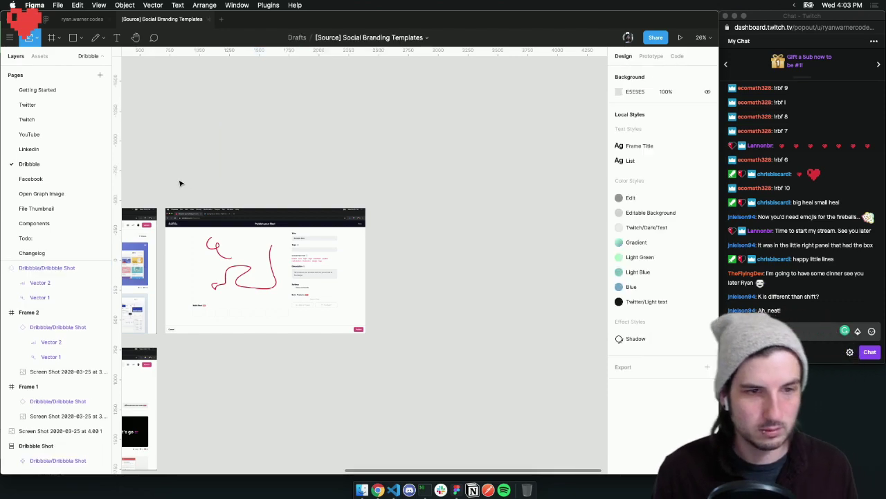
# Nudge the Dribbble Shot instance into alignment over the screenshot, zoomed in on its corner
pyautogui.hscroll(-5, 469, 282)
pyautogui.scroll(3, 401, 265)
pyautogui.click(378, 262)
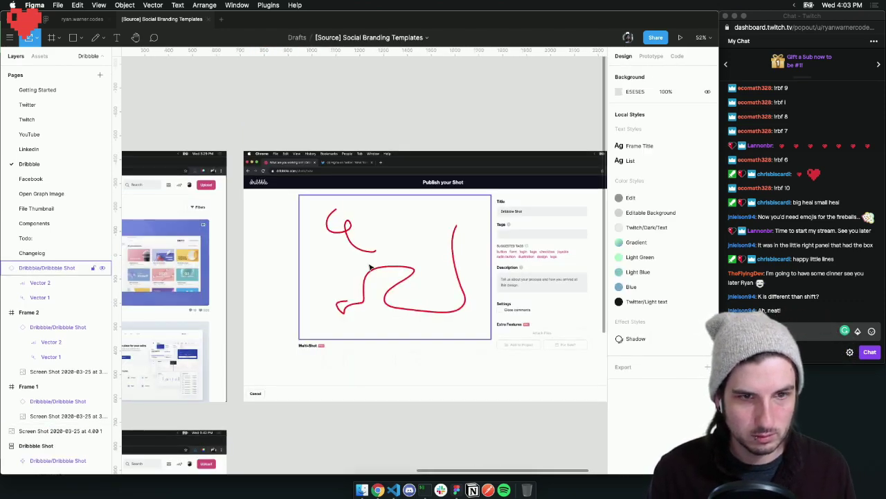
pyautogui.moveTo(369, 263)
pyautogui.mouseDown()
pyautogui.moveTo(406, 295)
pyautogui.moveTo(362, 264)
pyautogui.mouseUp()
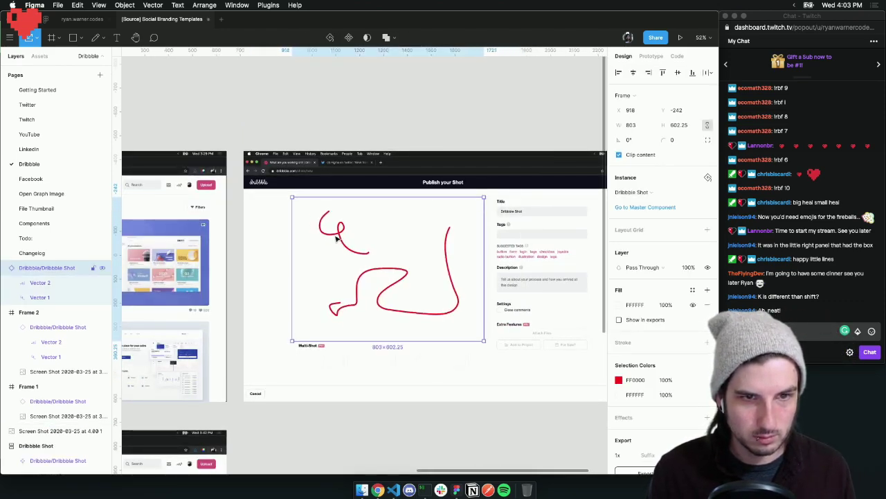
pyautogui.moveTo(305, 209); pyautogui.dragTo(315, 211)
pyautogui.press('z')
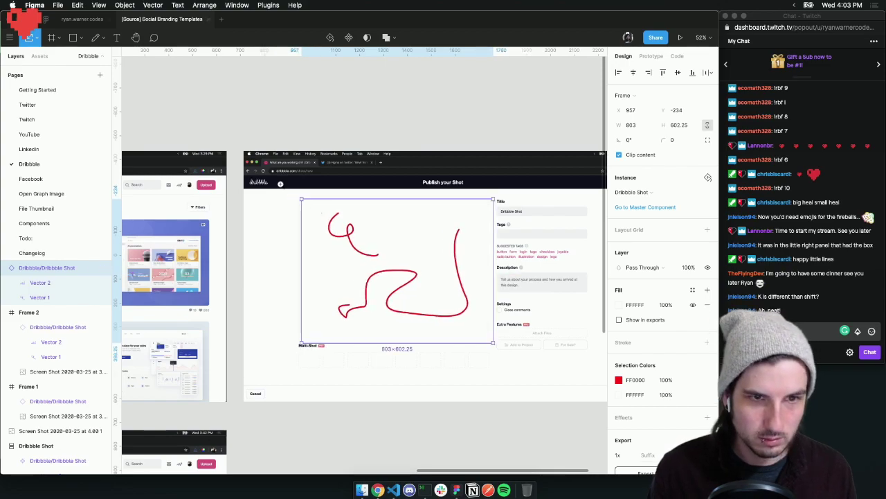
pyautogui.click(281, 185)
pyautogui.click(340, 226)
pyautogui.click(308, 204)
pyautogui.moveTo(339, 239); pyautogui.dragTo(320, 216)
pyautogui.hscroll(10, 352, 226)
pyautogui.scroll(-8, 352, 226)
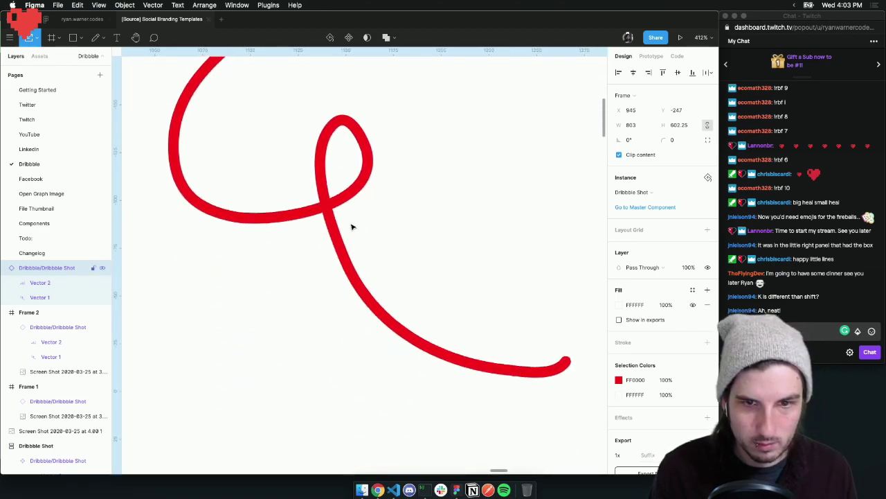
pyautogui.scroll(-10, 351, 226)
pyautogui.hscroll(8, 351, 227)
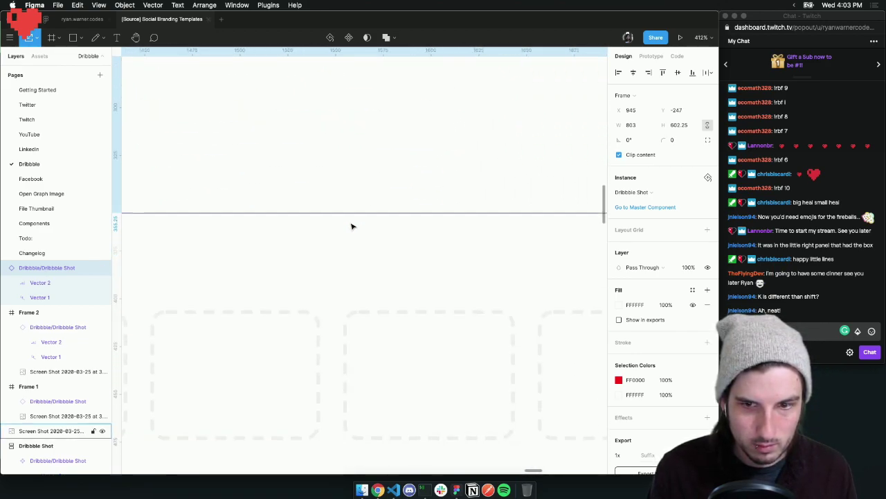
pyautogui.scroll(10, 351, 226)
# Set the instance's corner radius to 8, leaving it at X 942, Y -249
pyautogui.click(675, 141)
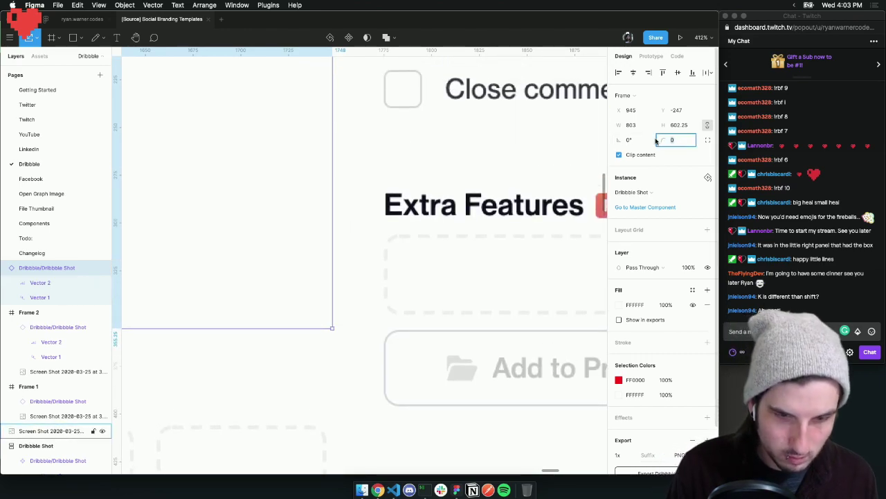
pyautogui.write('7')
pyautogui.press('Return')
pyautogui.moveTo(266, 278); pyautogui.dragTo(260, 272)
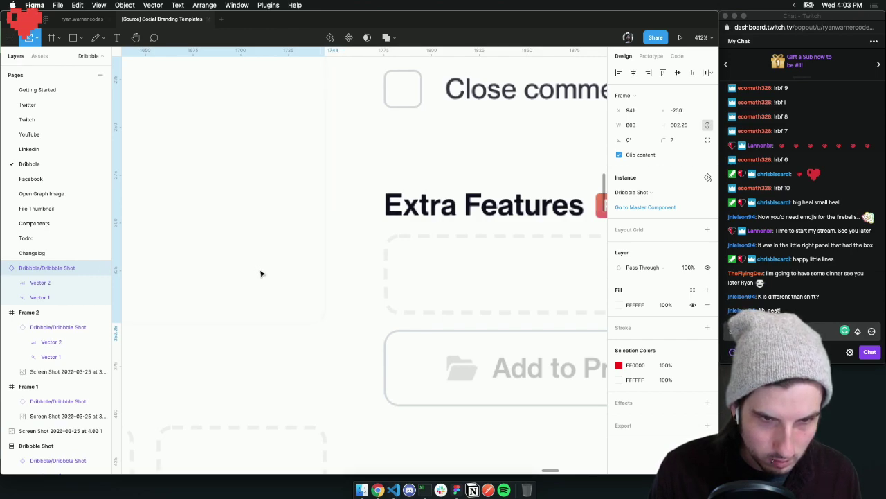
pyautogui.click(675, 140)
pyautogui.write('8')
pyautogui.press('Return')
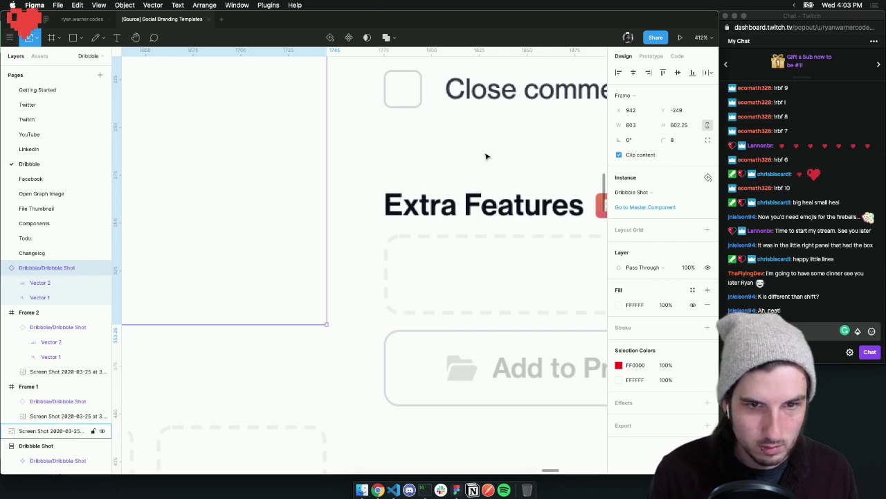
pyautogui.scroll(-10, 485, 156)
pyautogui.click(463, 126)
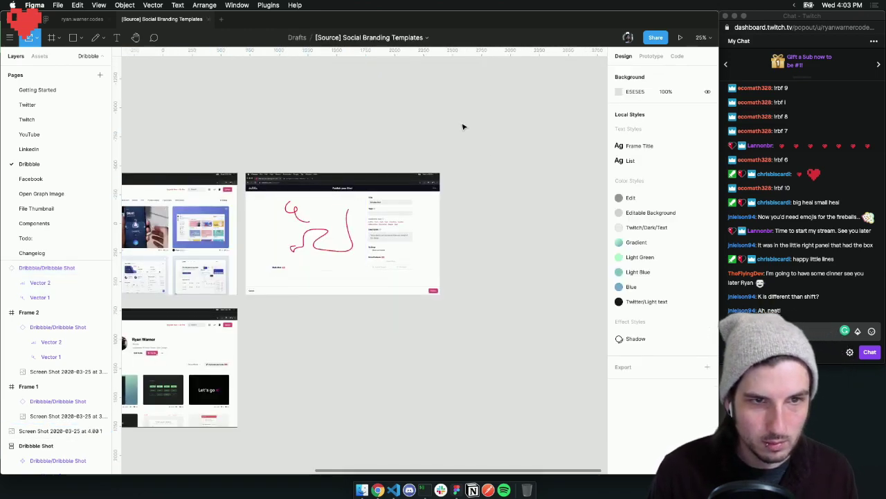
pyautogui.hscroll(-10, 463, 126)
pyautogui.hscroll(-3, 463, 127)
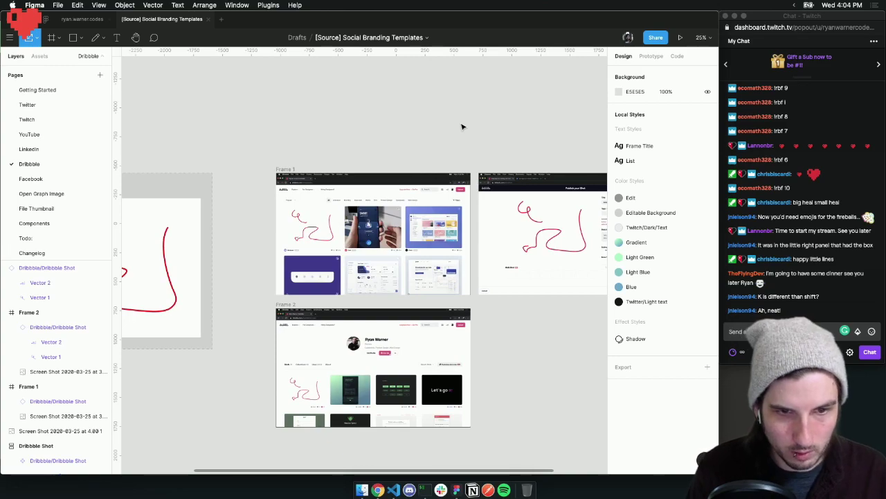
pyautogui.scroll(-3, 463, 126)
pyautogui.click(544, 167)
pyautogui.click(503, 109)
pyautogui.hscroll(3, 502, 108)
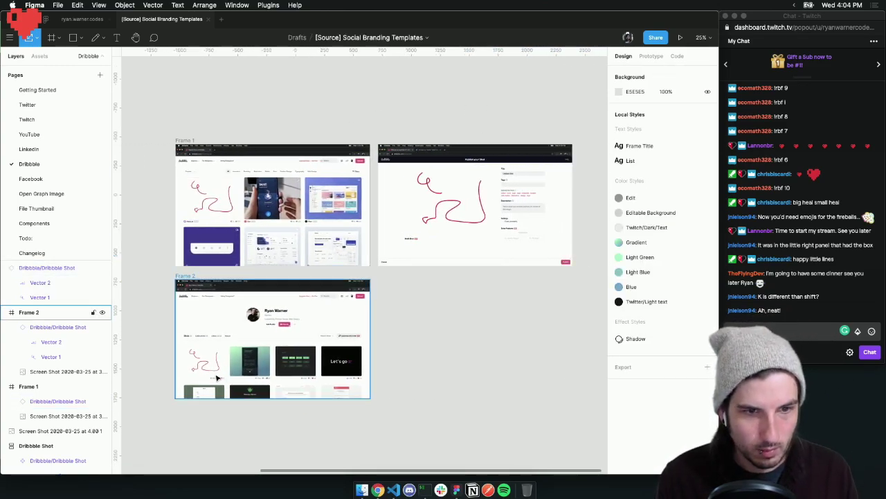
pyautogui.hscroll(-5, 291, 294)
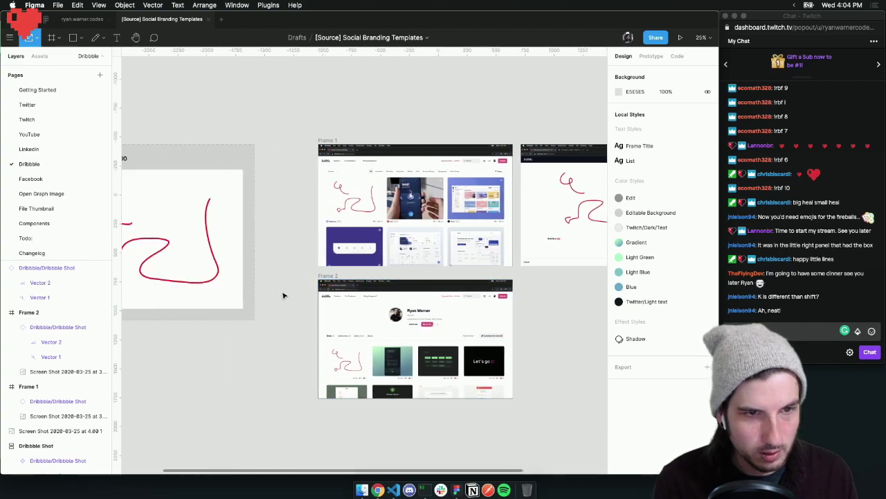
pyautogui.hscroll(2, 432, 317)
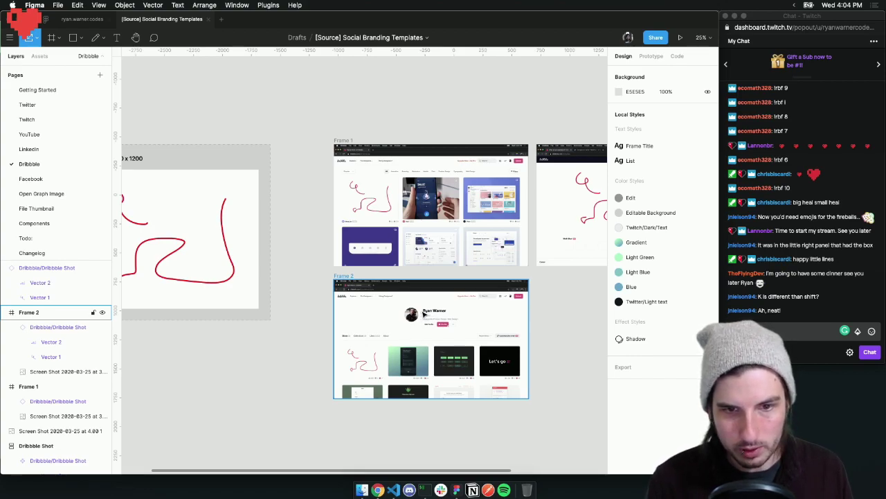
pyautogui.hscroll(2, 457, 315)
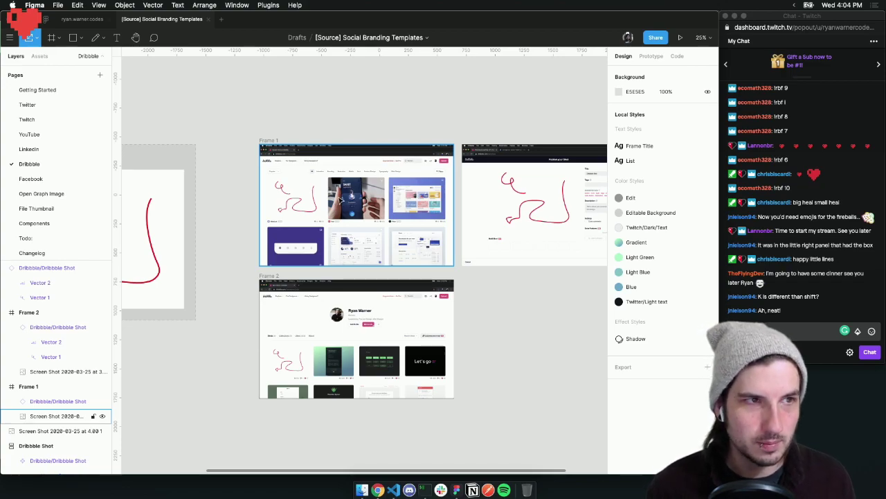
pyautogui.scroll(10, 317, 146)
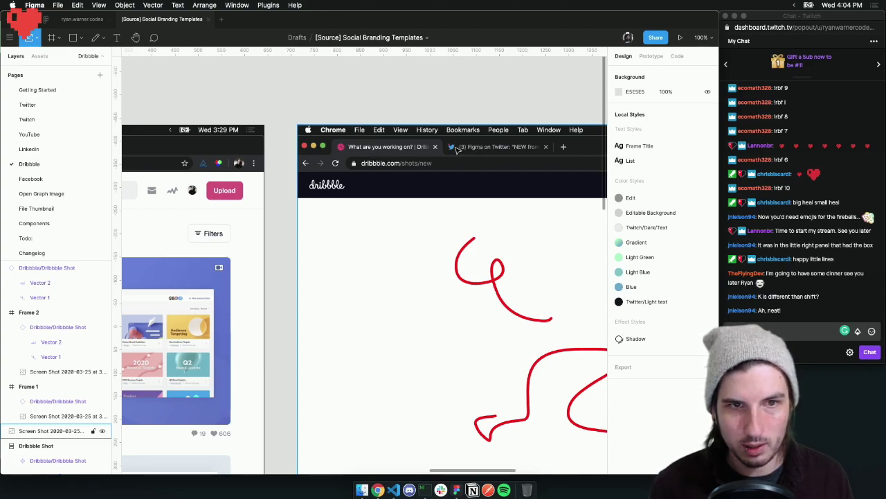
pyautogui.hscroll(-10, 469, 151)
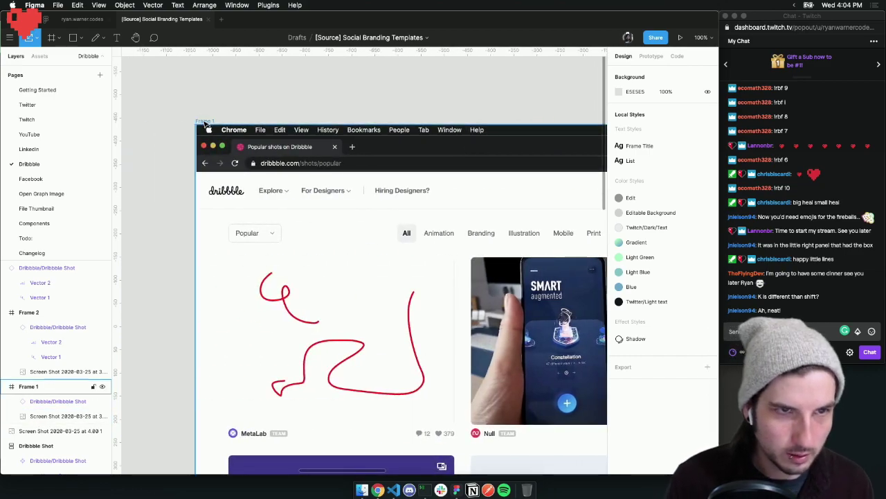
# Rename the Frame 1 layer to 'Preview: Feed'
pyautogui.click(28, 386)
pyautogui.hscroll(-1, 228, 266)
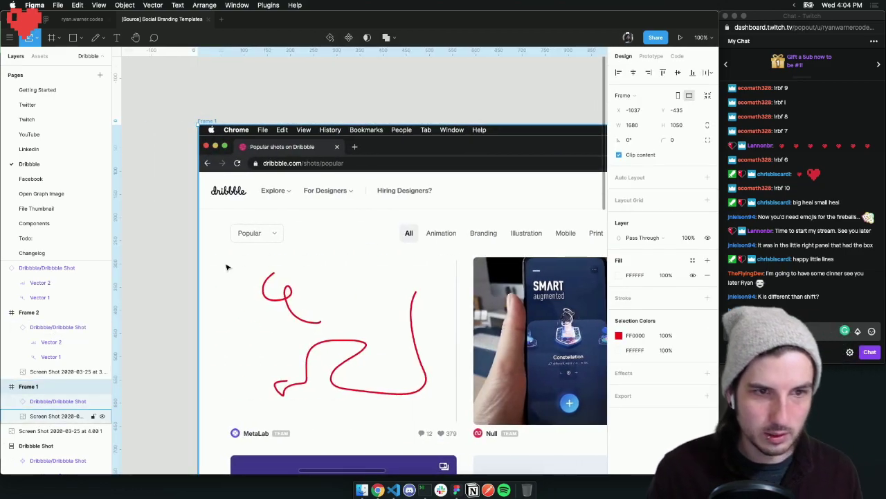
pyautogui.hscroll(1, 227, 265)
pyautogui.doubleClick(28, 387)
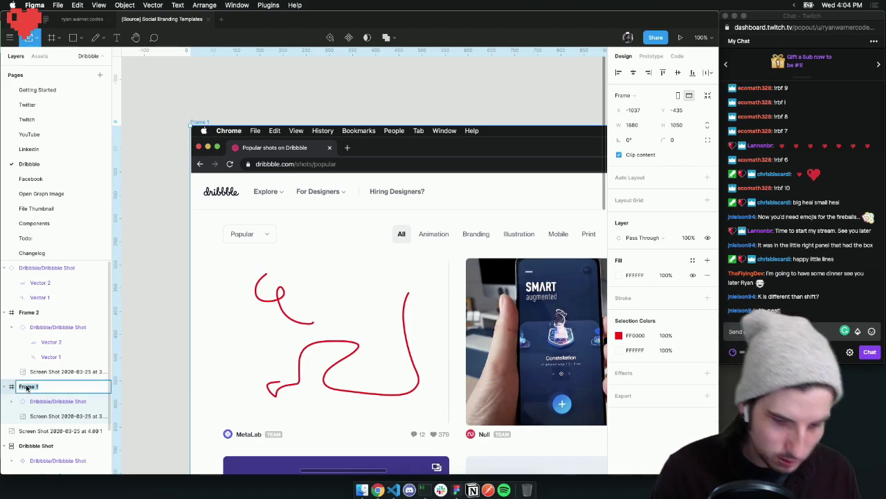
pyautogui.write('Pr')
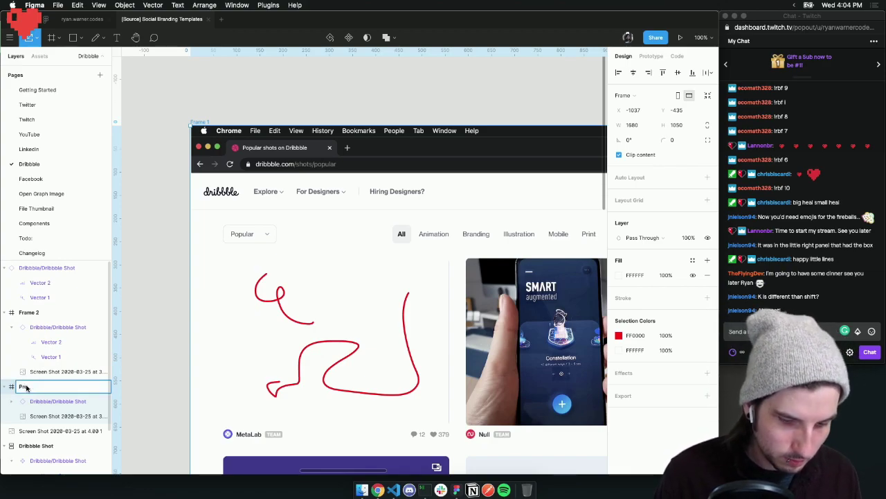
pyautogui.write('eview: Fe')
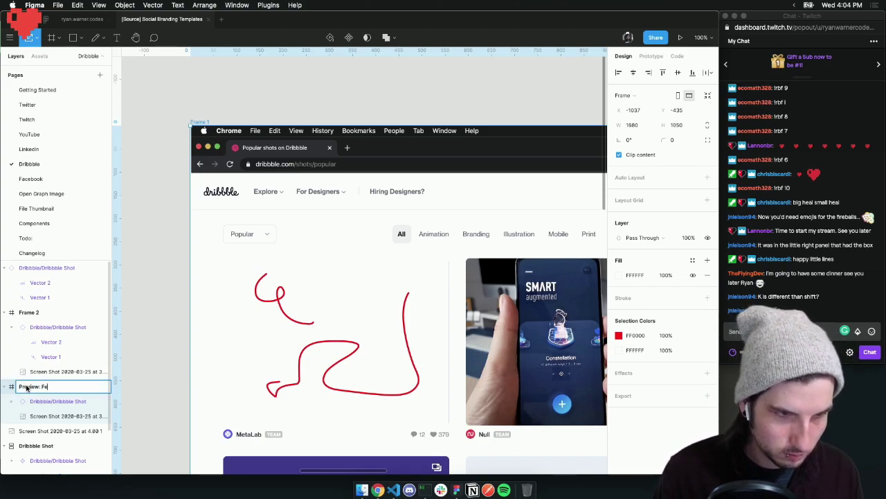
pyautogui.write('ed')
pyautogui.press('Return')
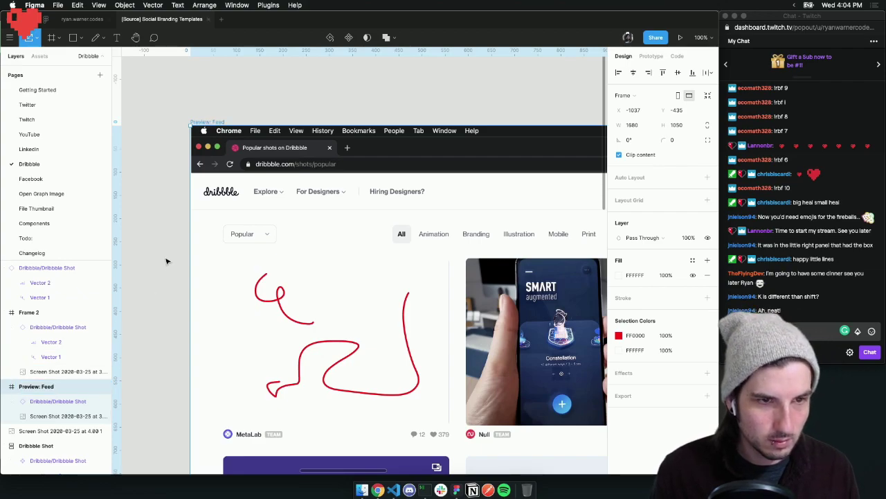
# Group the Dribbble Shot and Screen Shot layers into Group 1
pyautogui.press('-')
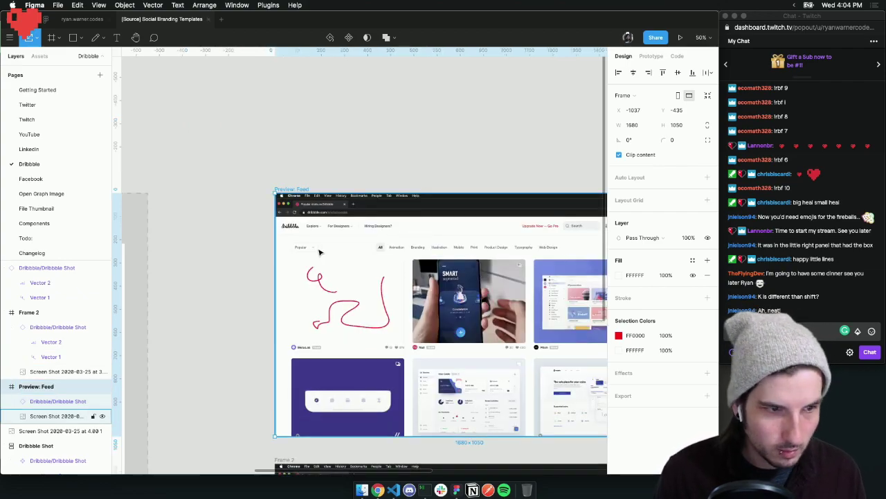
pyautogui.click(51, 417)
pyautogui.keyDown('shift'); pyautogui.click(49, 405); pyautogui.keyUp('shift')
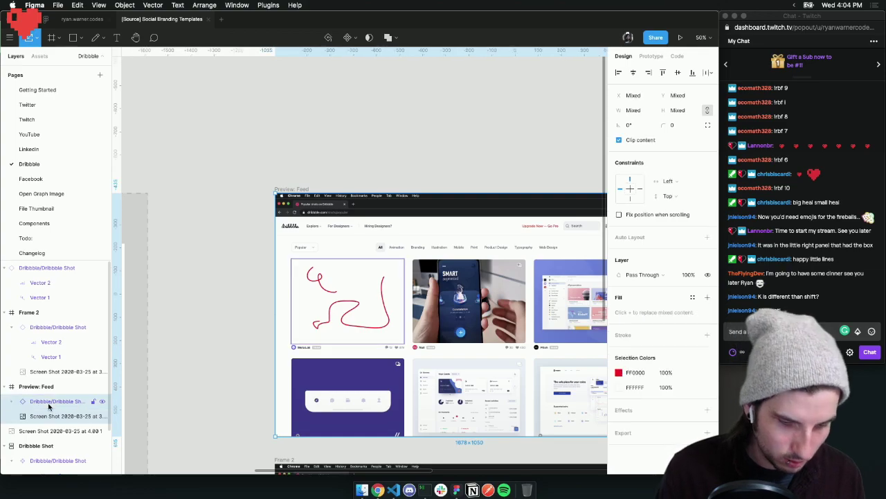
pyautogui.press('super+g')
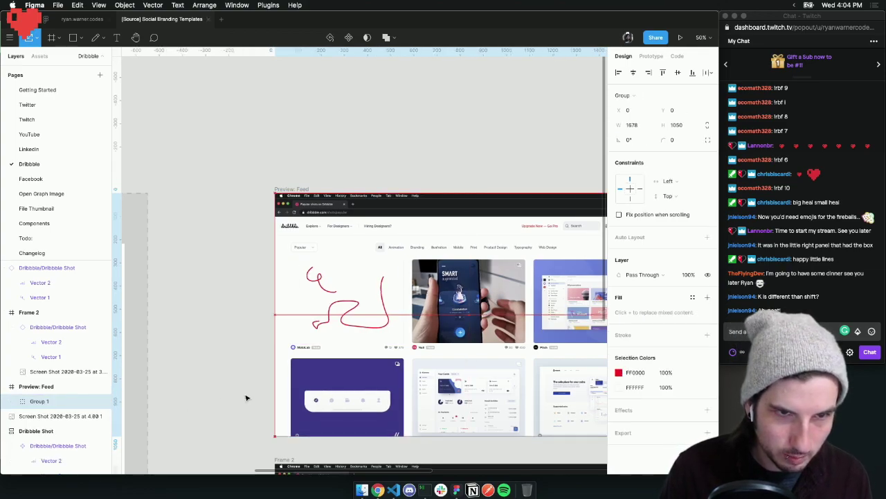
# Reduce the Preview: Feed frame's width from 1680 to 1677
pyautogui.hscroll(10, 201, 349)
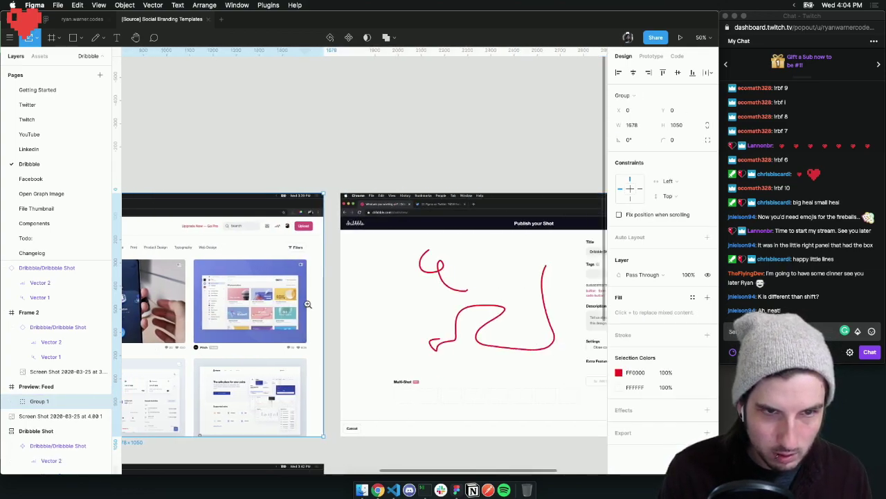
pyautogui.scroll(5, 308, 304)
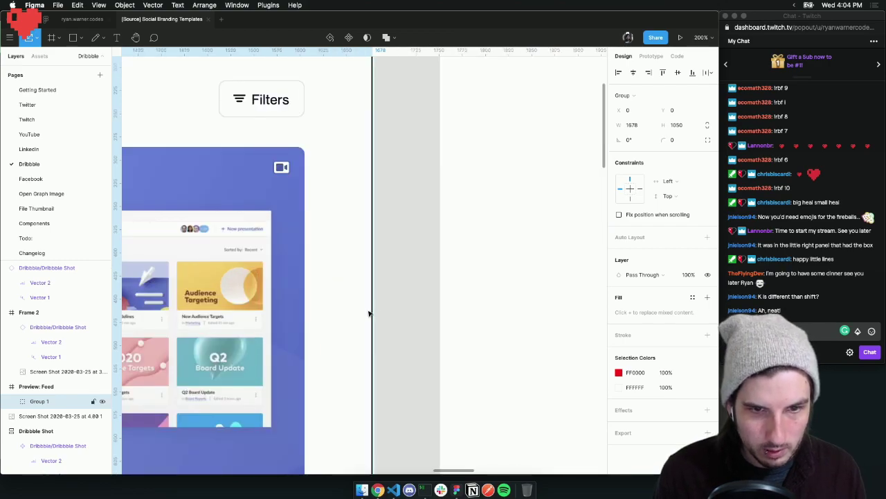
pyautogui.click(35, 386)
pyautogui.click(636, 125)
pyautogui.press('Down')
pyautogui.press('Down')
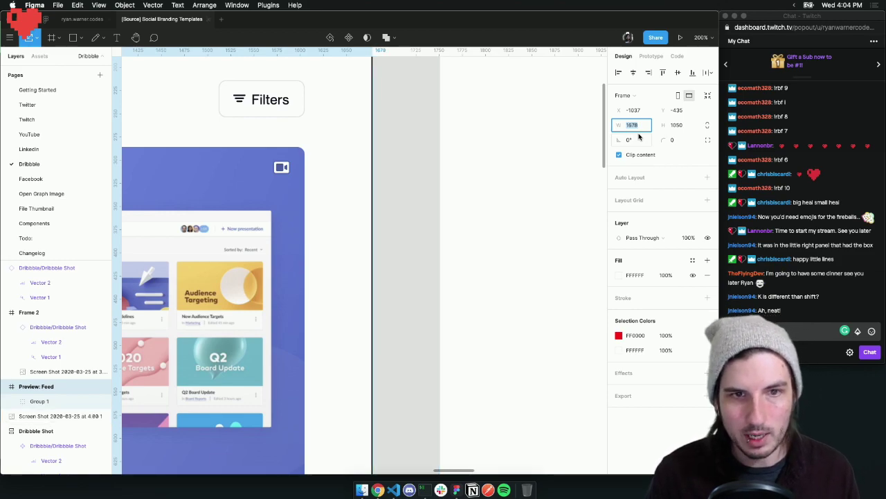
pyautogui.press('Down')
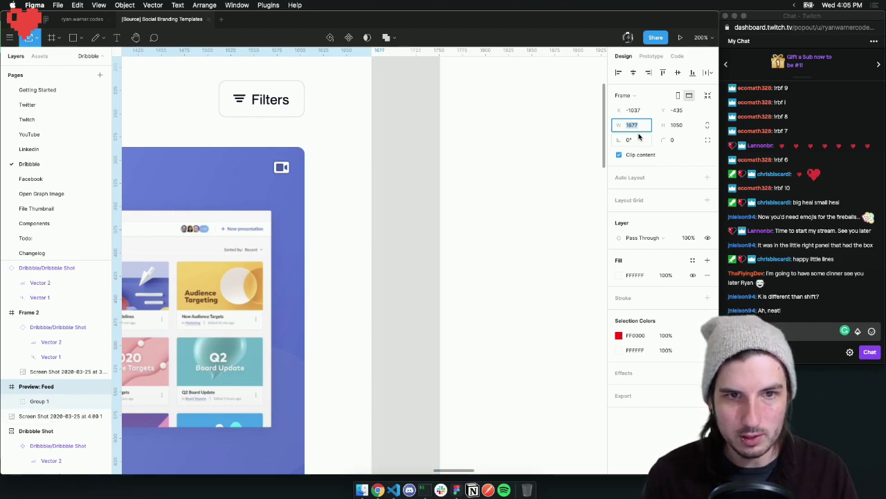
pyautogui.click(413, 221)
# Give the Preview: Feed frame a small corner radius, then zoom out to see all frames
pyautogui.scroll(-5, 412, 222)
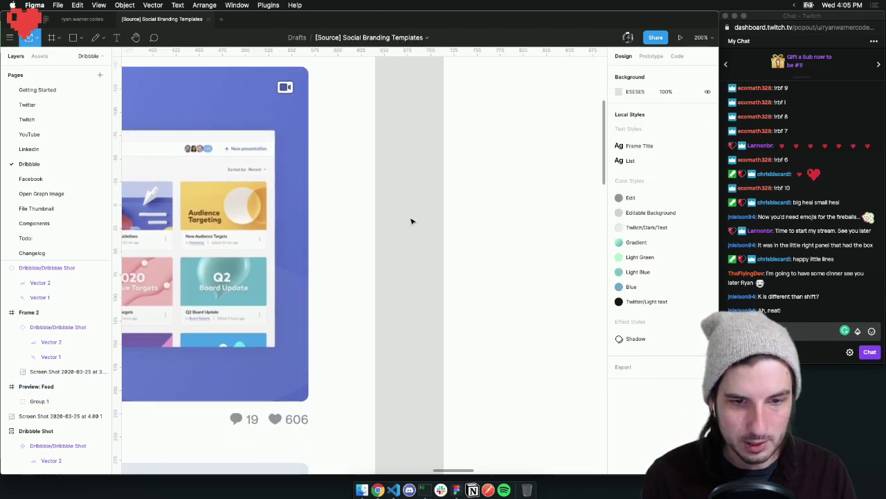
pyautogui.scroll(-5, 411, 221)
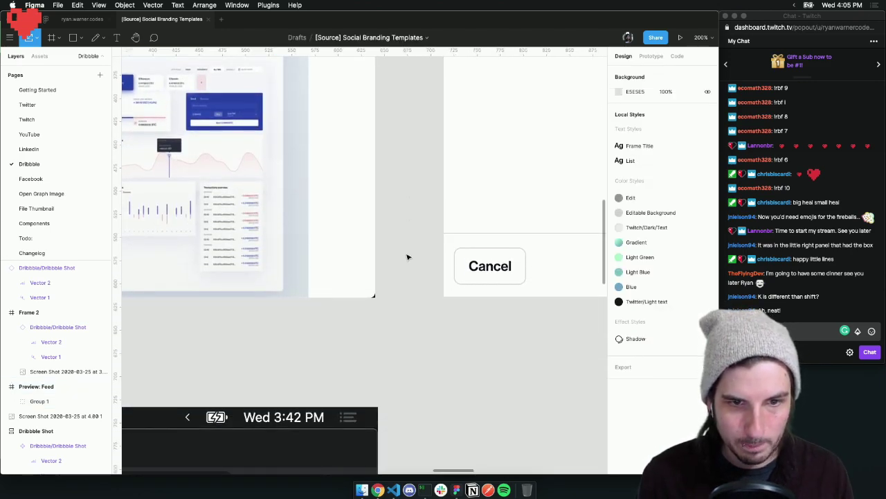
pyautogui.scroll(15, 311, 243)
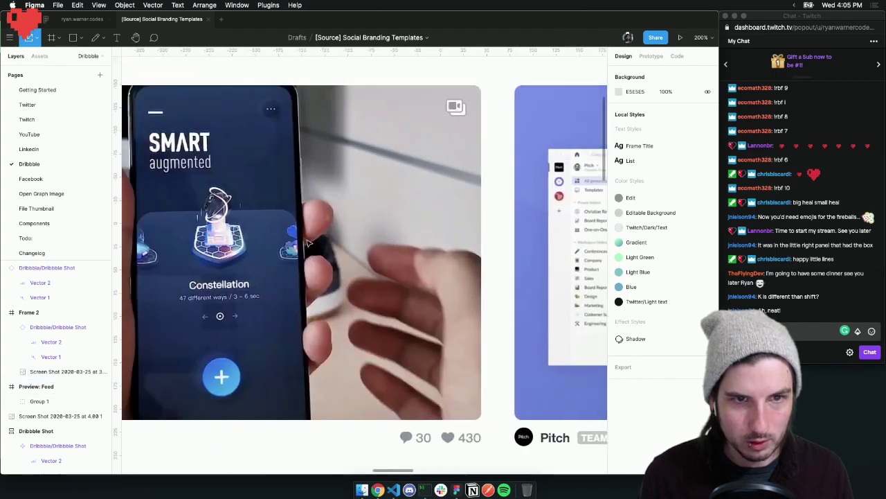
pyautogui.scroll(10, 302, 243)
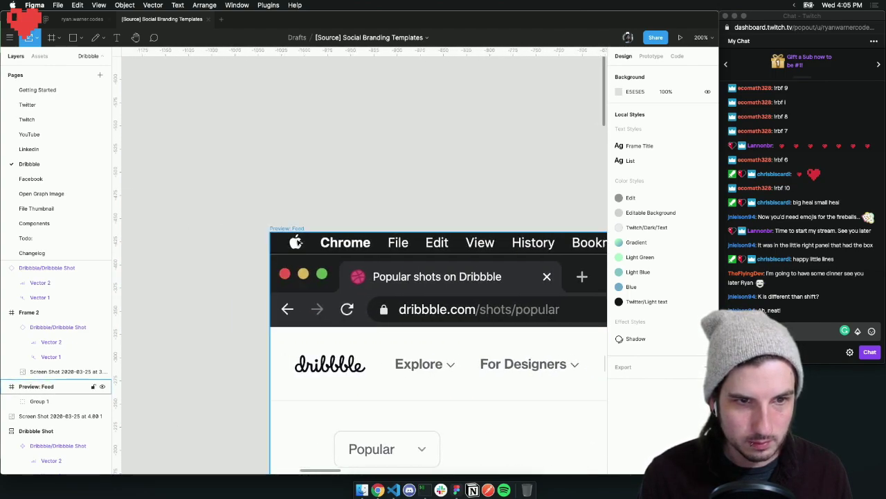
pyautogui.click(277, 227)
pyautogui.click(683, 139)
pyautogui.scroll(-15, 510, 212)
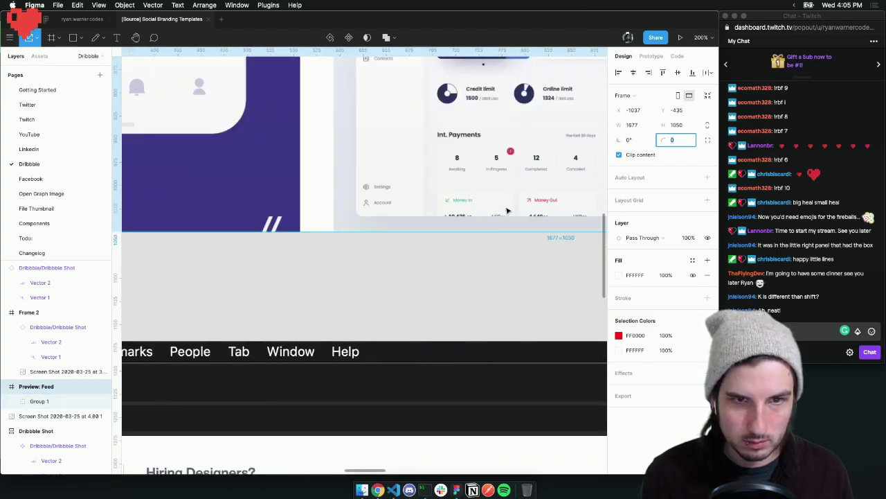
pyautogui.hscroll(10, 507, 209)
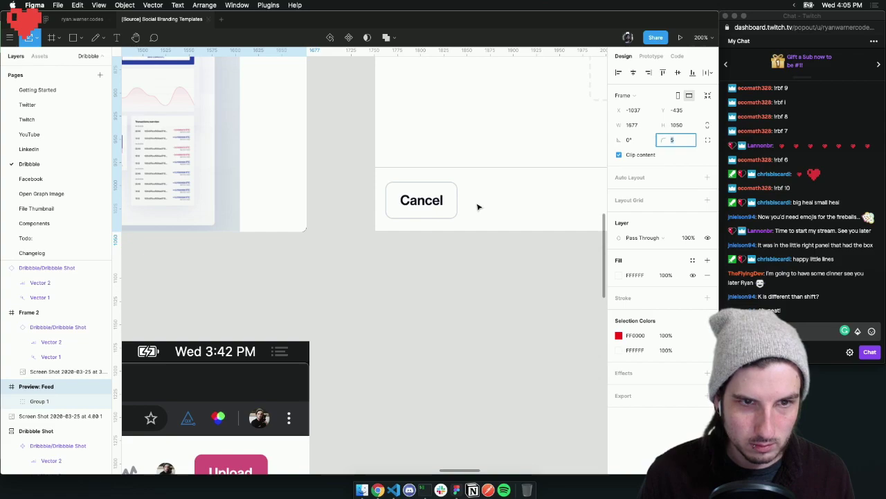
pyautogui.click(360, 247)
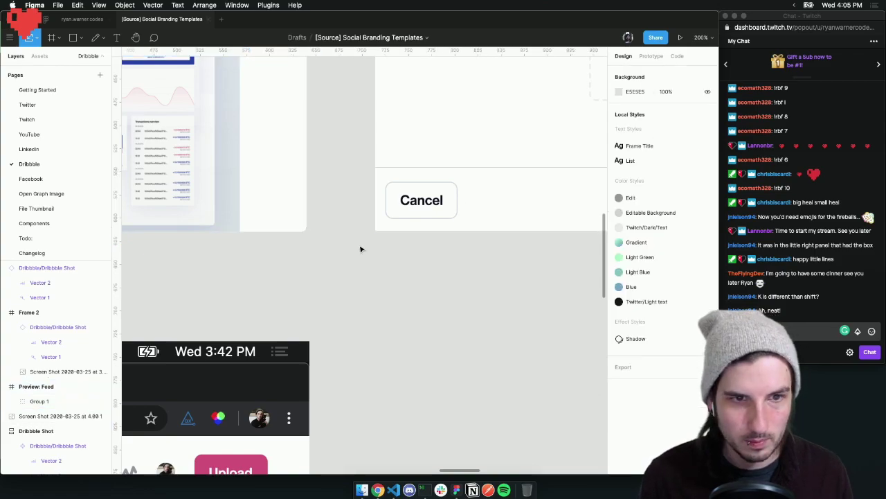
pyautogui.hscroll(-10, 354, 242)
pyautogui.hotkey('shift', '1')
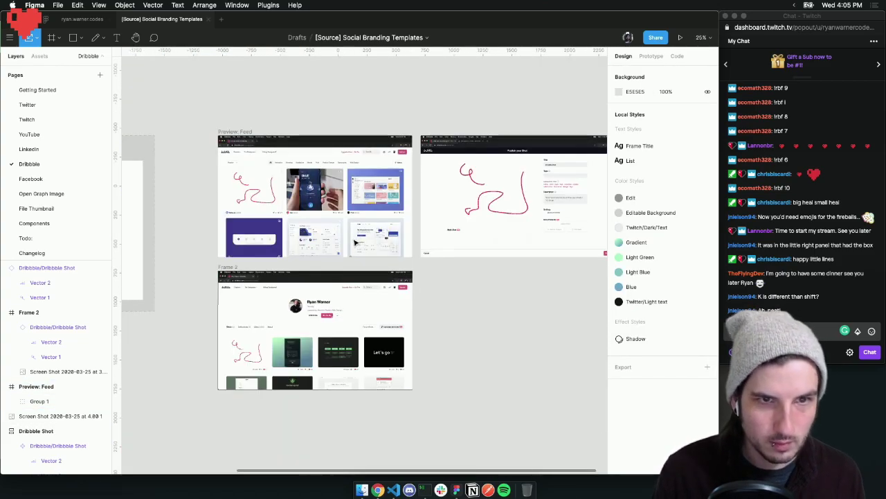
# Expand Group 1 in Preview: Feed and name its screenshot layer 'Dribble Feed Screenshot'
pyautogui.click(239, 130)
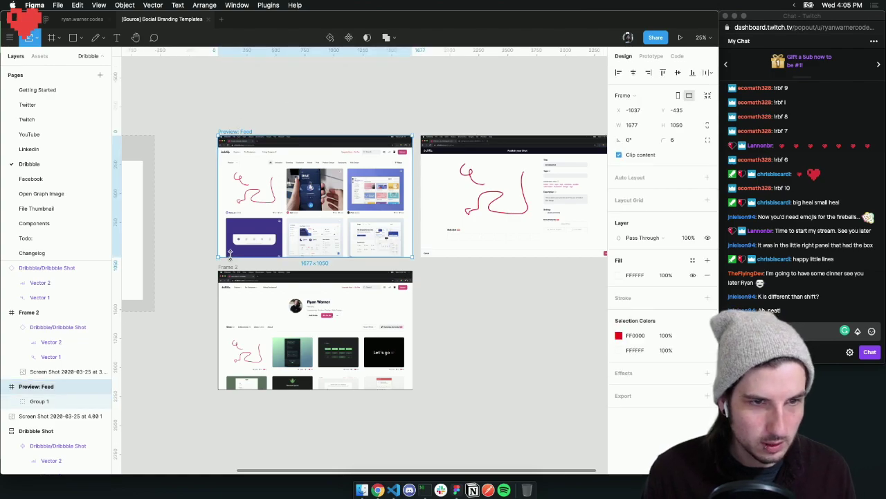
pyautogui.click(10, 401)
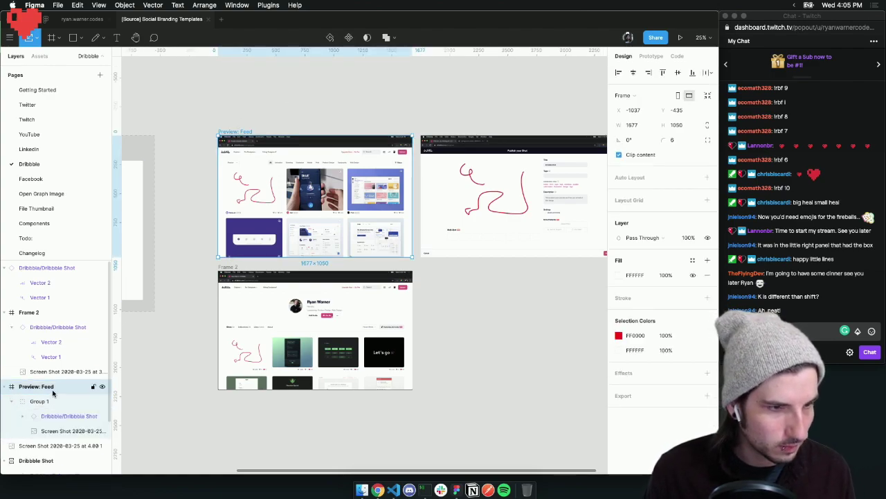
pyautogui.doubleClick(59, 430)
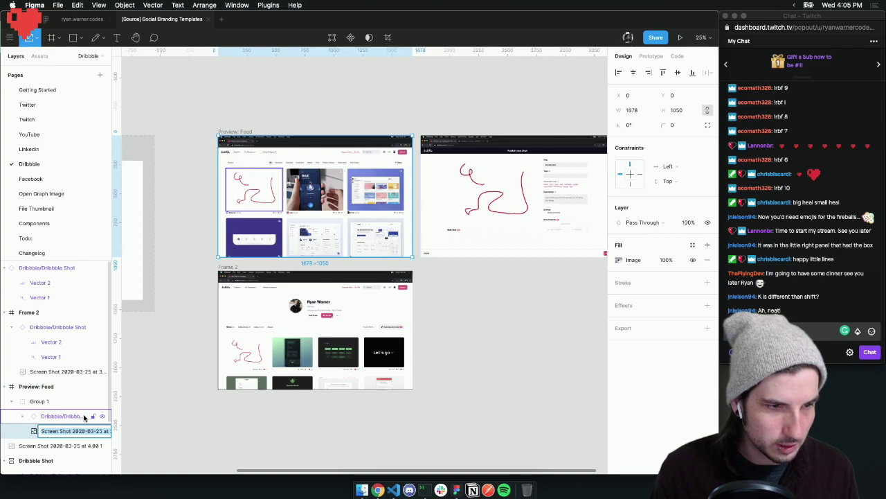
pyautogui.write('Dribble ')
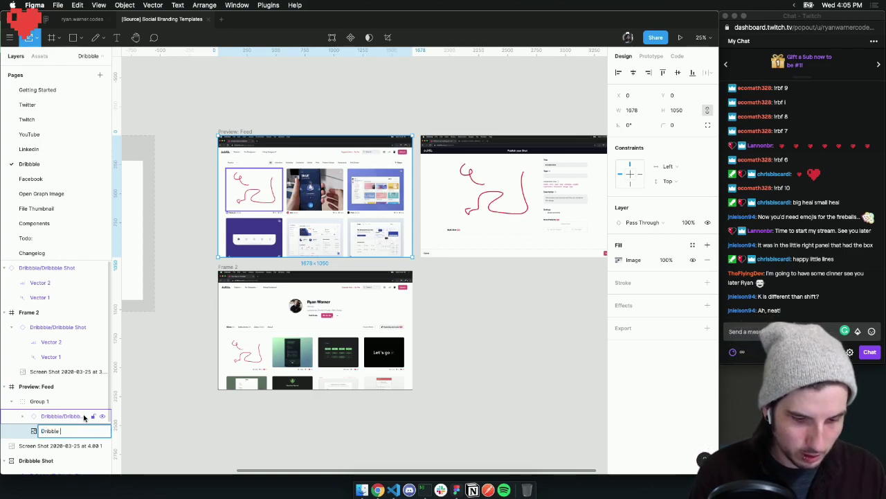
pyautogui.write('Feed Screensho')
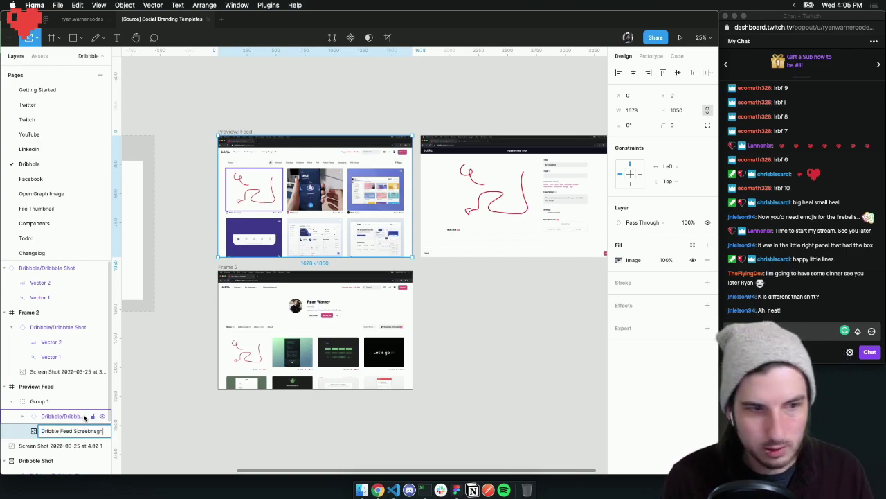
pyautogui.press('BackSpace')
pyautogui.press('BackSpace')
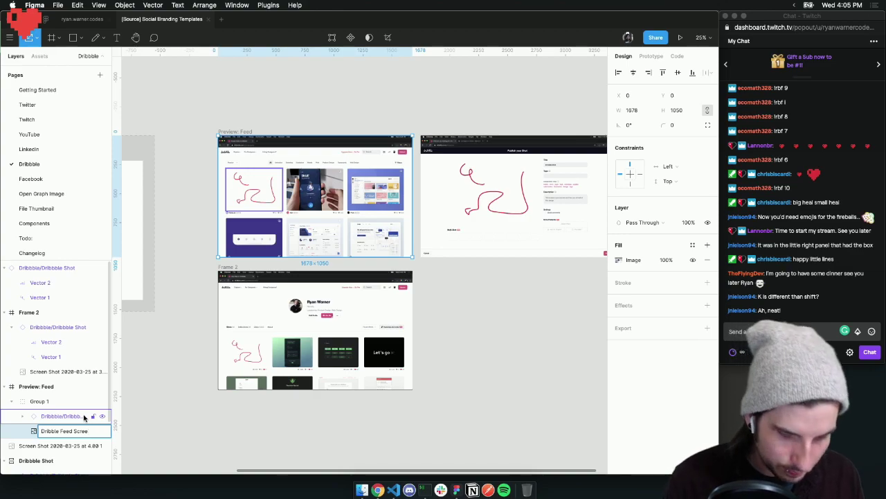
pyautogui.write('shot')
pyautogui.press('Return')
# Correct the layer name's spelling to 'Dribbble Feed Screenshot'
pyautogui.doubleClick(53, 433)
pyautogui.click(53, 433)
pyautogui.write('b')
pyautogui.press('Return')
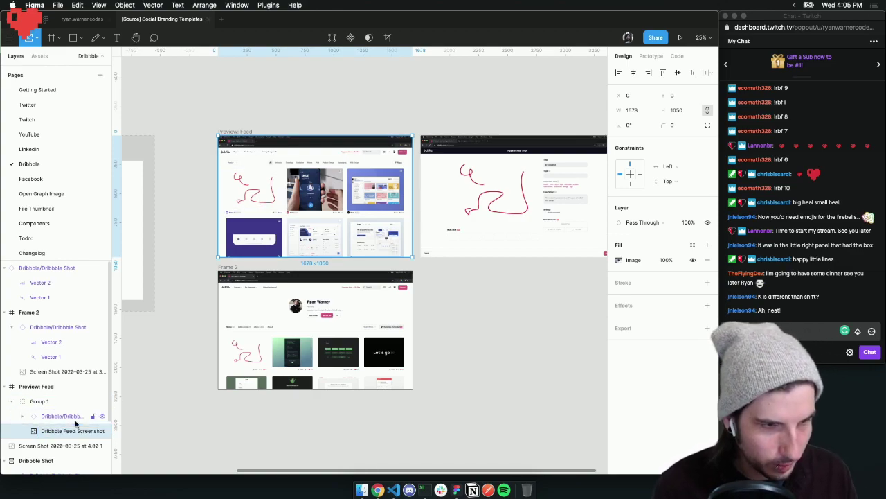
pyautogui.click(192, 290)
pyautogui.scroll(-2, 202, 242)
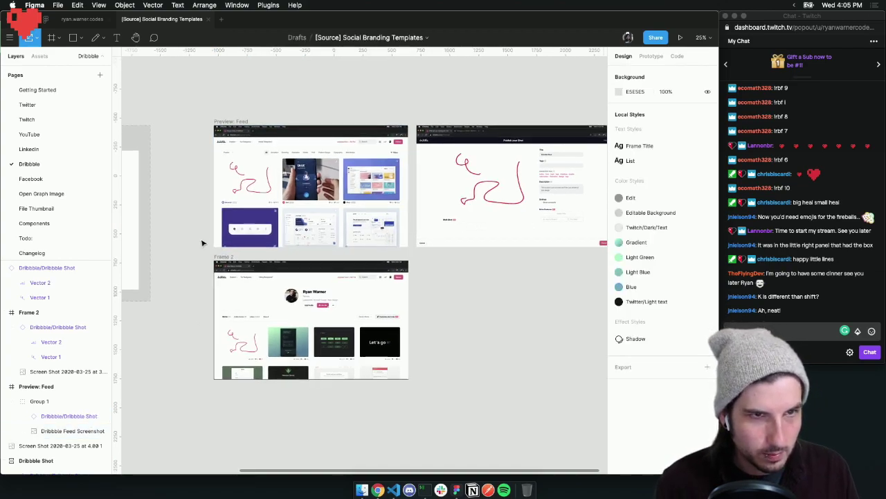
# Rename Frame 2 to 'Preview: Profile'
pyautogui.click(230, 246)
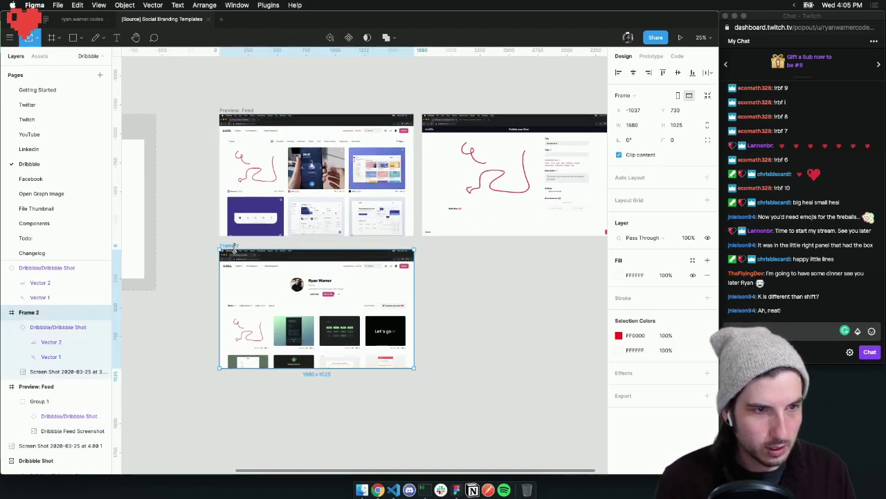
pyautogui.doubleClick(27, 312)
pyautogui.write('Preview: Profile')
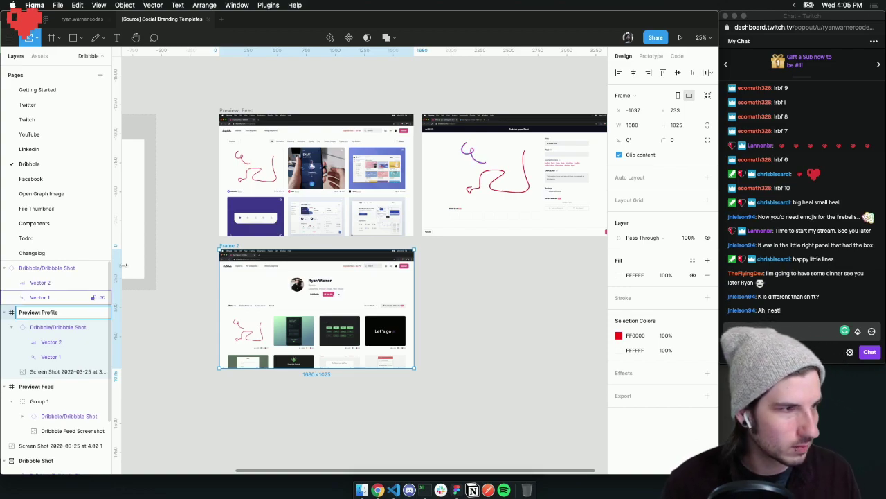
pyautogui.press('Return')
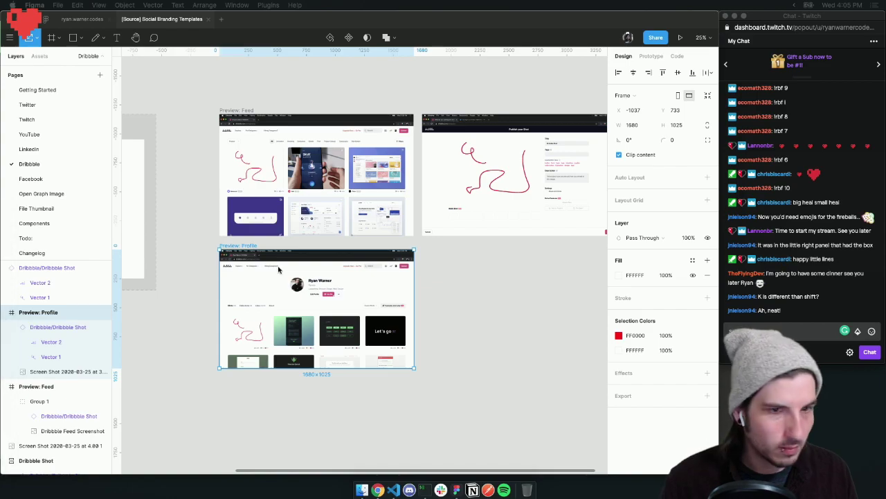
# Rename the profile screenshot layer to 'Dribbble Profile Screenshot'
pyautogui.scroll(8, 244, 262)
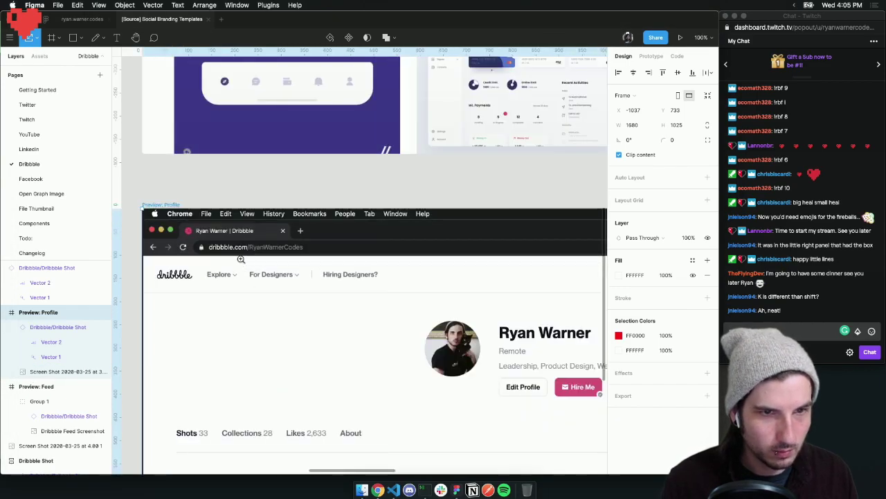
pyautogui.scroll(-1, 228, 243)
pyautogui.click(185, 171)
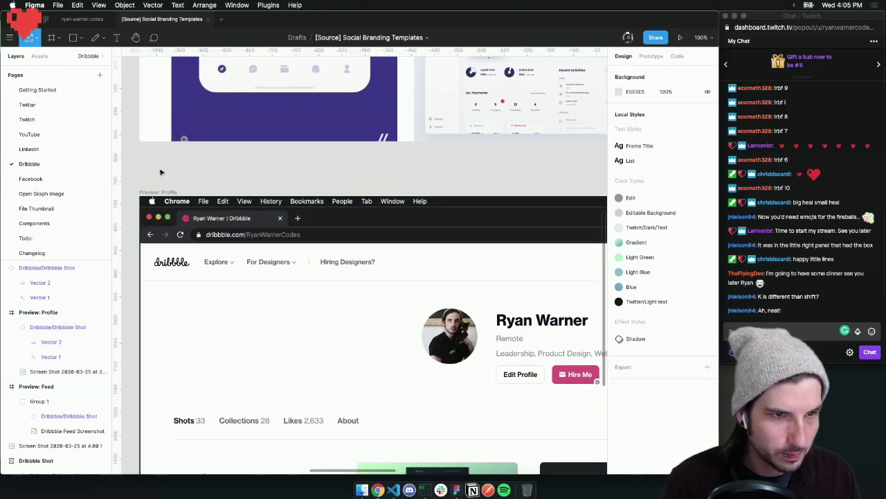
pyautogui.hscroll(-2, 160, 172)
pyautogui.click(263, 237)
pyautogui.doubleClick(63, 372)
pyautogui.write('Dribbbl')
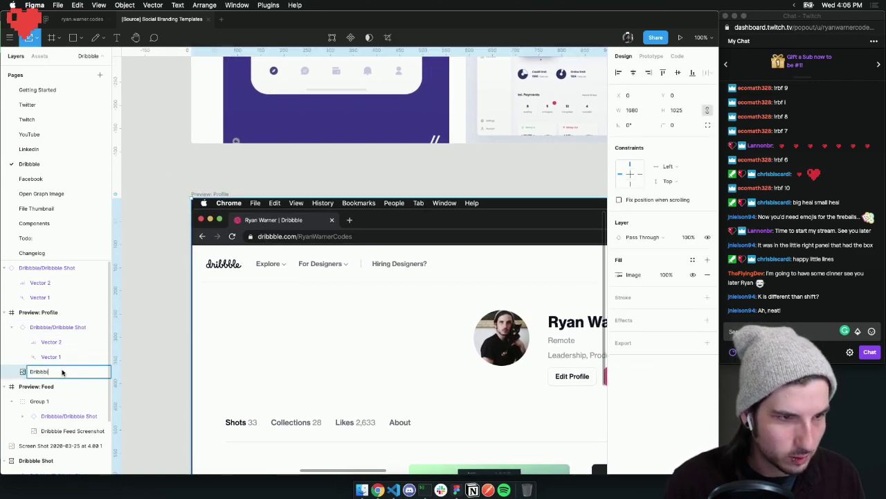
pyautogui.write('e Profile ')
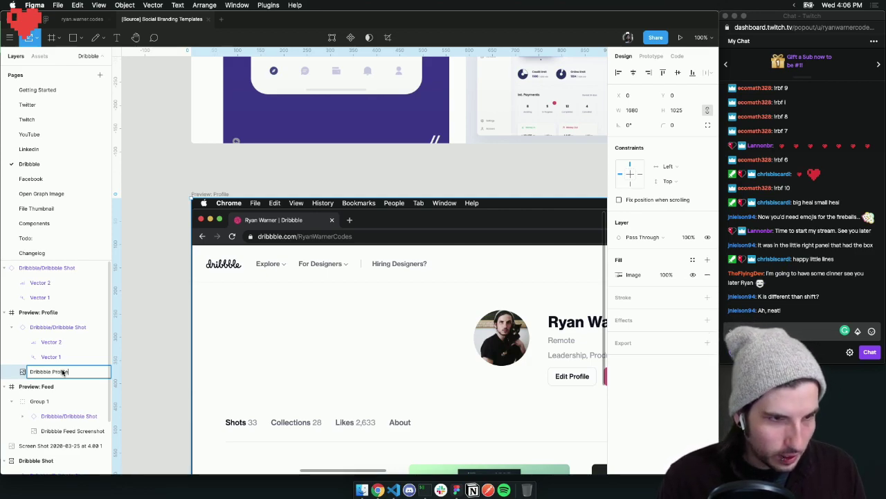
pyautogui.write('Profile Screenshot')
pyautogui.press('Return')
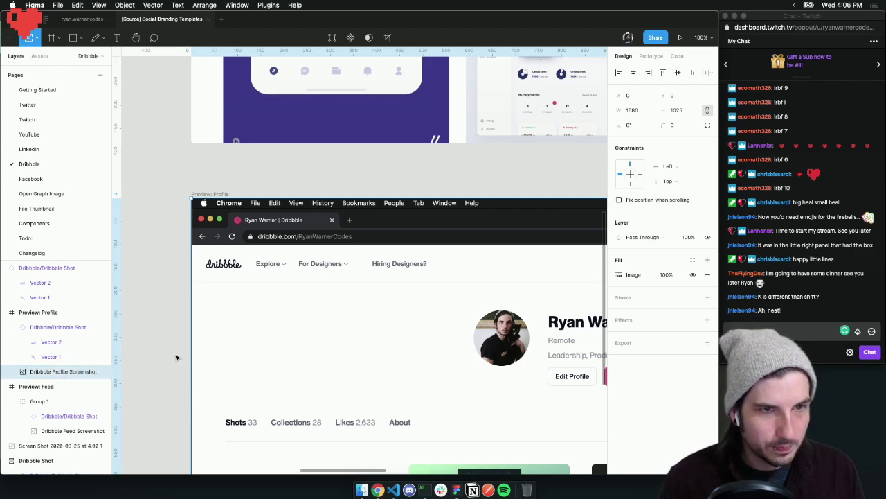
pyautogui.keyDown('shift'); pyautogui.click(79, 327); pyautogui.keyUp('shift')
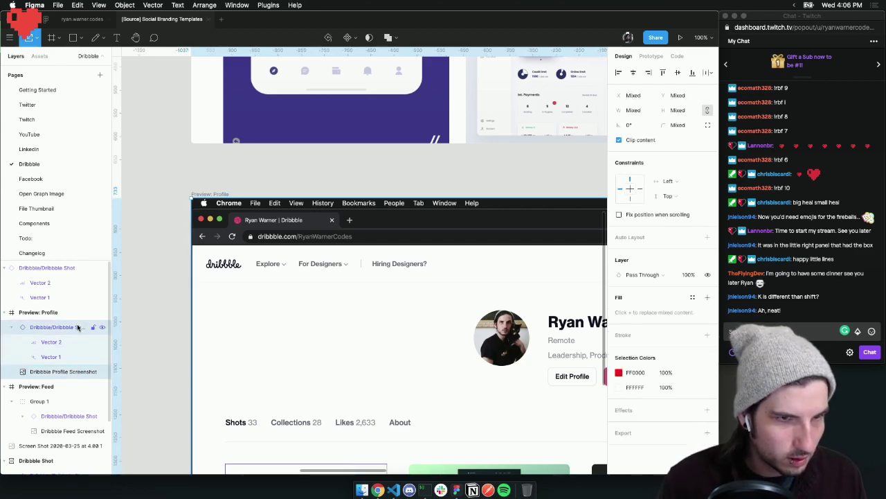
# Nudge the Dribbble shot overlay and screenshot 1 px to the left
pyautogui.press('Left')
pyautogui.press('Left')
pyautogui.hscroll(3, 201, 289)
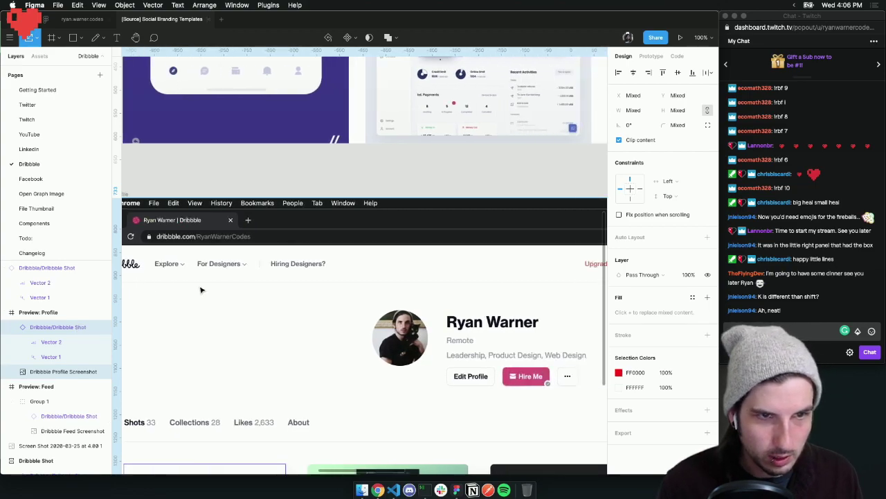
pyautogui.scroll(-10, 200, 289)
pyautogui.click(465, 290)
pyautogui.scroll(-5, 465, 290)
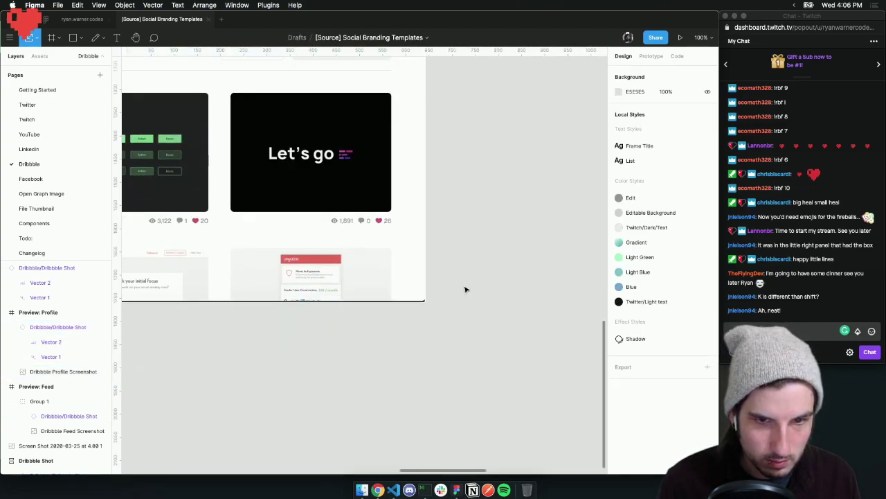
pyautogui.scroll(9, 466, 289)
pyautogui.hscroll(-5, 346, 290)
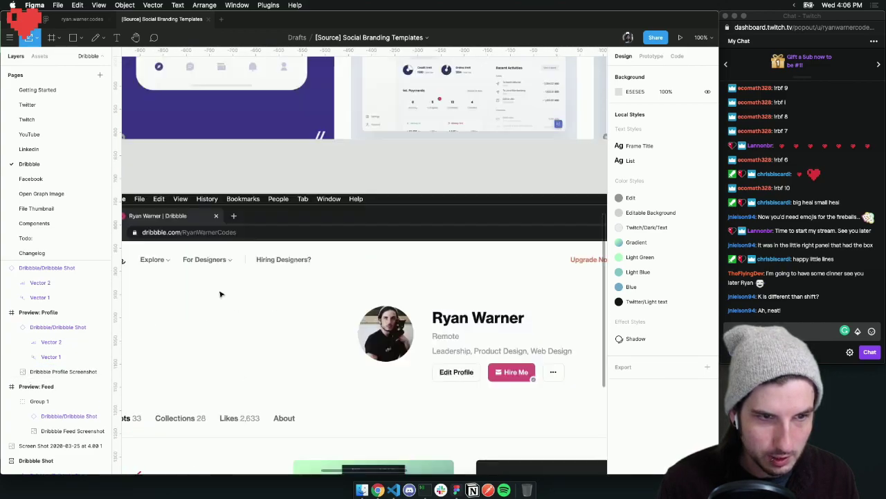
pyautogui.scroll(4, 220, 294)
pyautogui.hscroll(-5, 220, 294)
# Trim the Preview: Profile frame's height from 1025 to 1023, then fit all frames in view
pyautogui.click(320, 358)
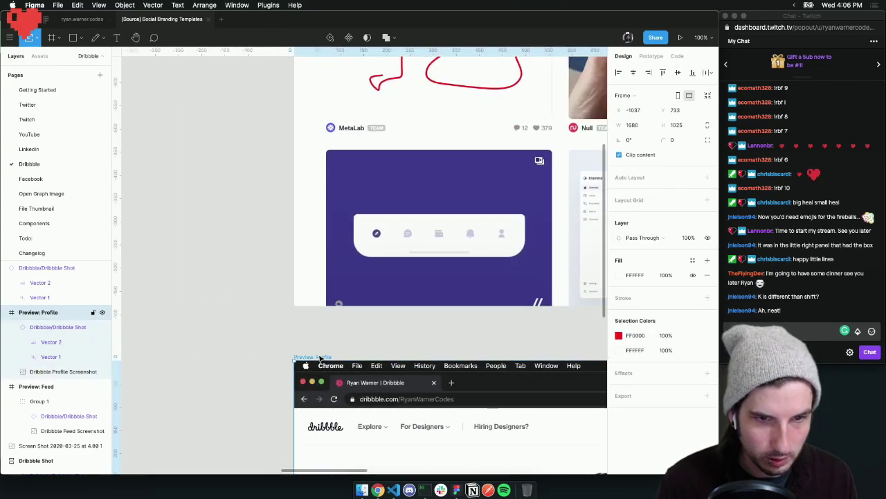
pyautogui.scroll(-6, 522, 339)
pyautogui.scroll(-8, 522, 339)
pyautogui.hscroll(5, 522, 339)
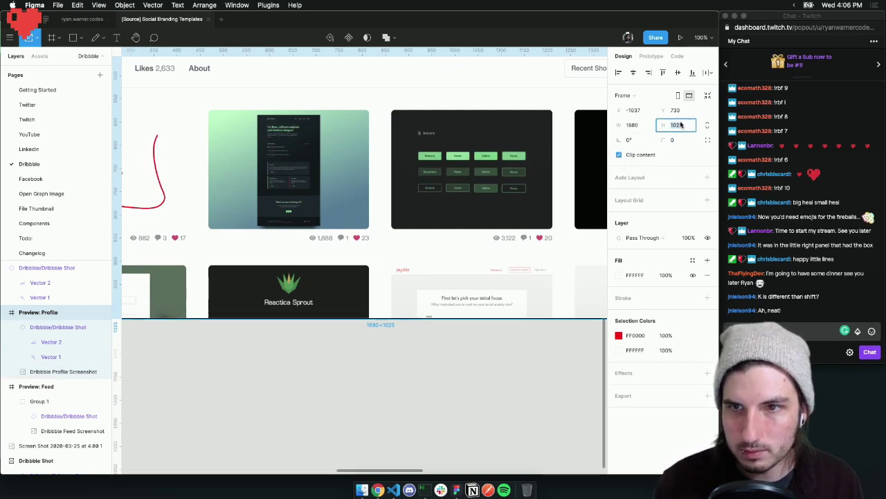
pyautogui.press('Down')
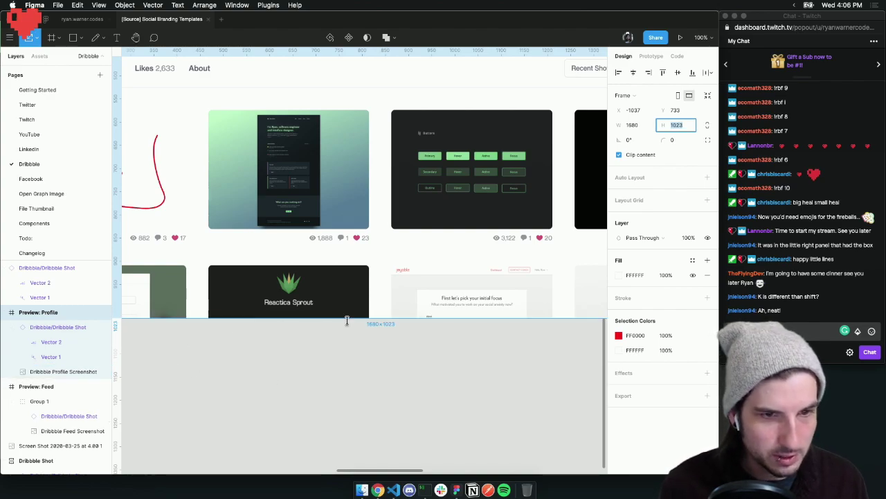
pyautogui.click(372, 354)
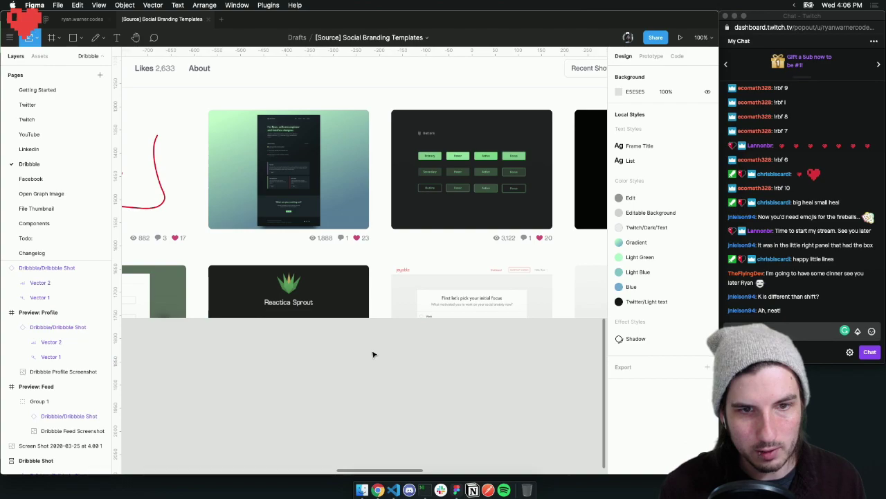
pyautogui.scroll(8, 370, 350)
pyautogui.scroll(2, 369, 346)
pyautogui.hscroll(-3, 367, 347)
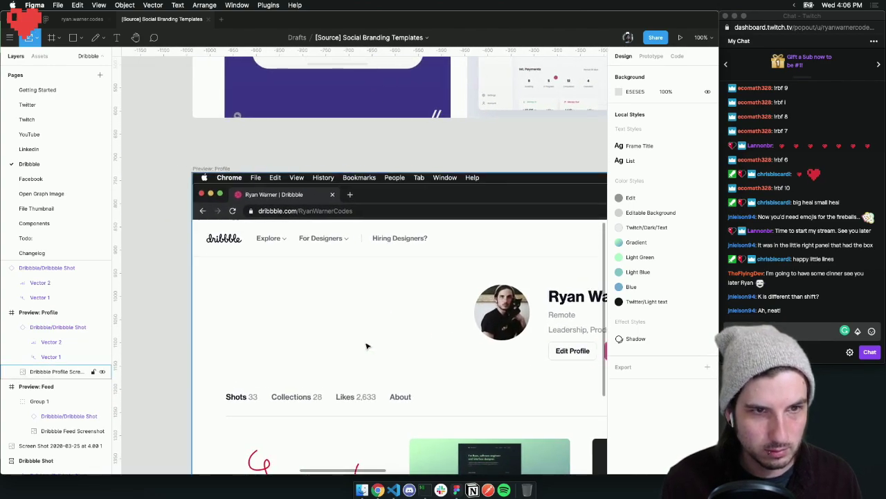
pyautogui.click(227, 168)
pyautogui.hotkey('shift', '1')
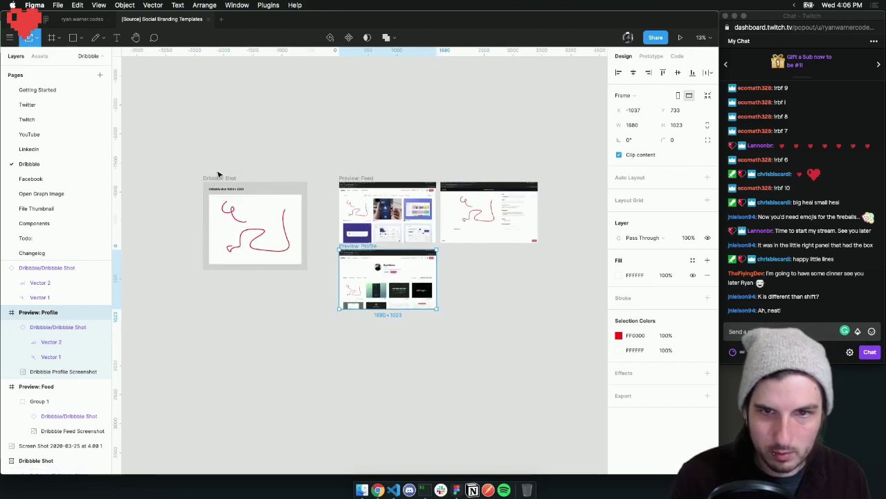
# Draw a 1676 × 1049 frame wrapping the upload screenshot and its shot overlay
pyautogui.hscroll(5, 348, 174)
pyautogui.click(284, 204)
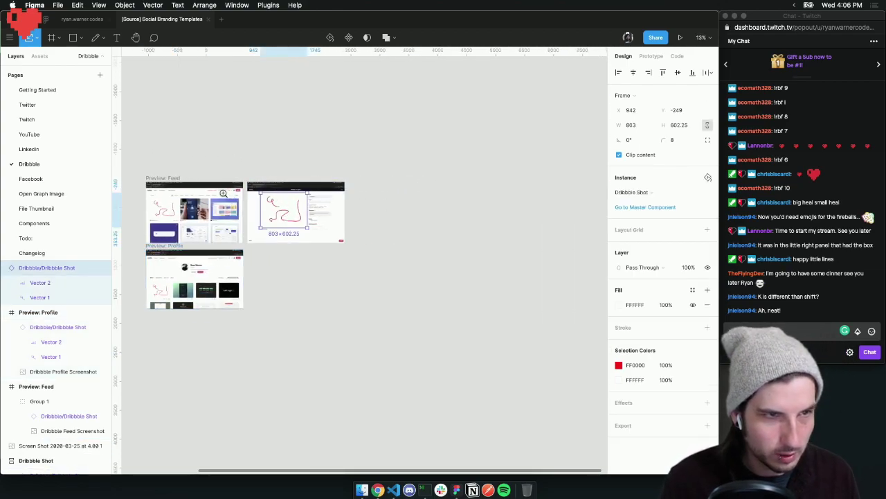
pyautogui.hotkey('shift', '0')
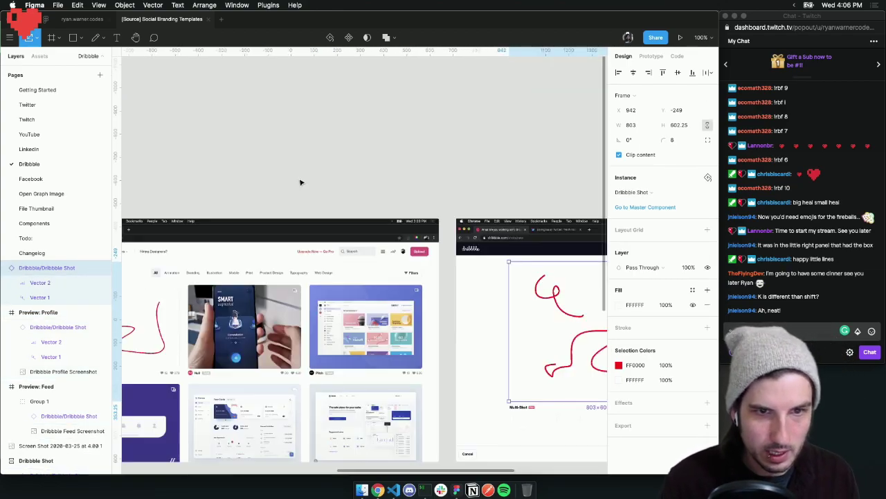
pyautogui.hscroll(10, 305, 183)
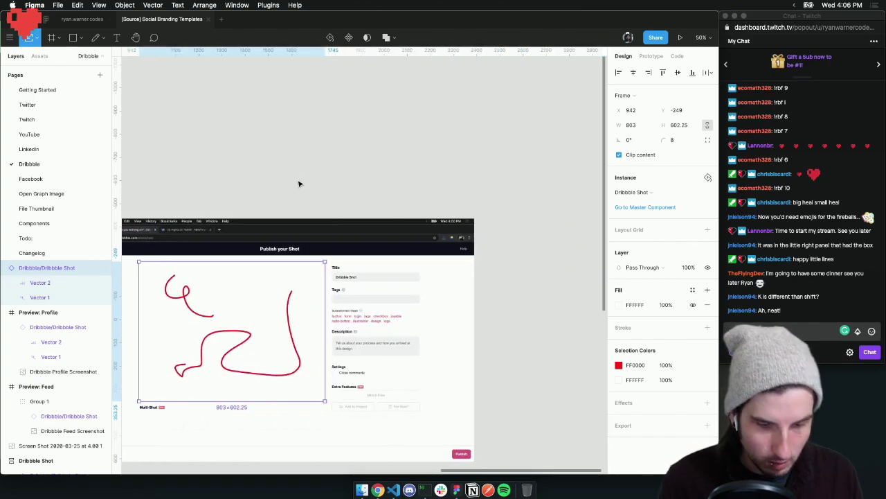
pyautogui.press('f')
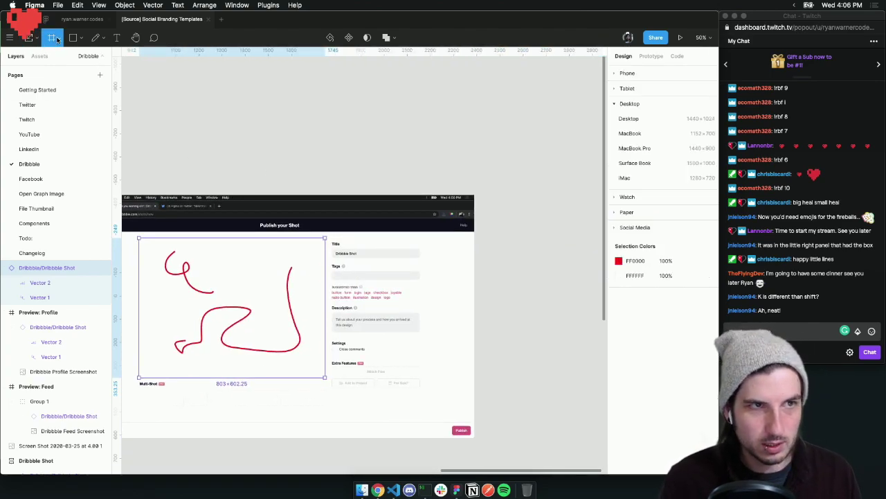
pyautogui.hscroll(-3, 237, 153)
pyautogui.moveTo(174, 196); pyautogui.dragTo(561, 439)
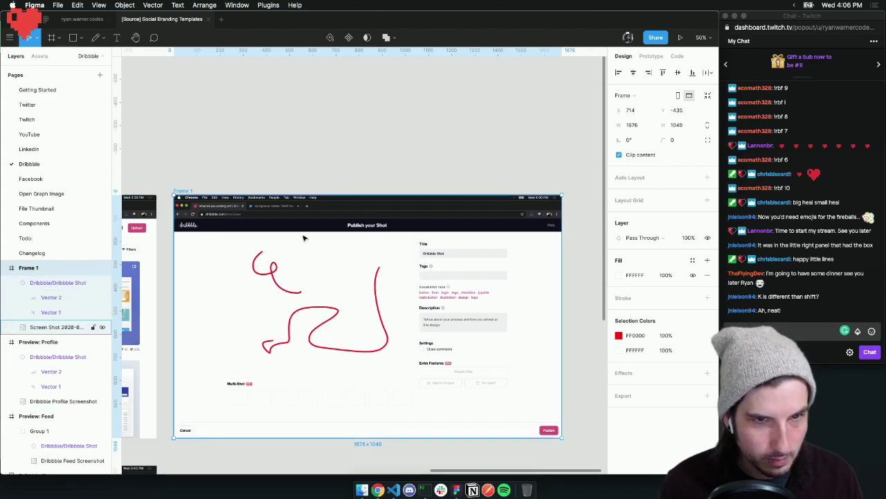
# Rename Frame 1 to 'Preview: Upload' and its screenshot layer to 'Dribbble Upload Screenshot'
pyautogui.doubleClick(29, 270)
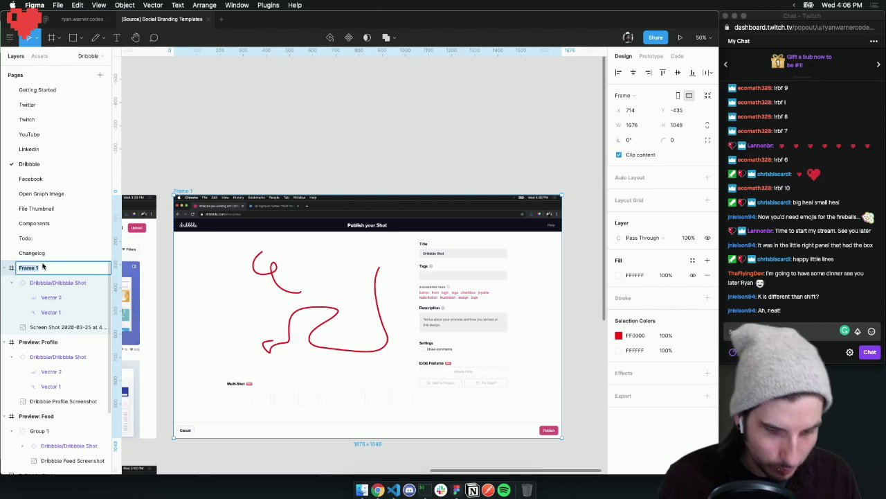
pyautogui.write('Preview: Upl')
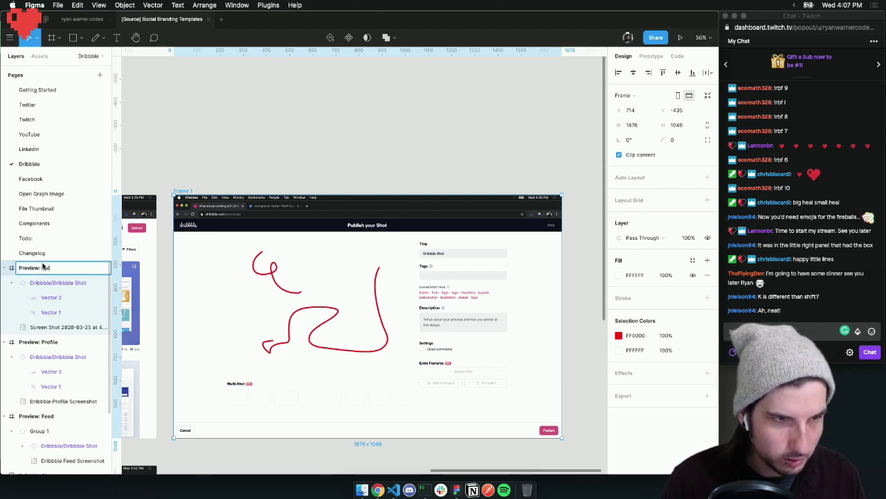
pyautogui.write('oad')
pyautogui.press('Return')
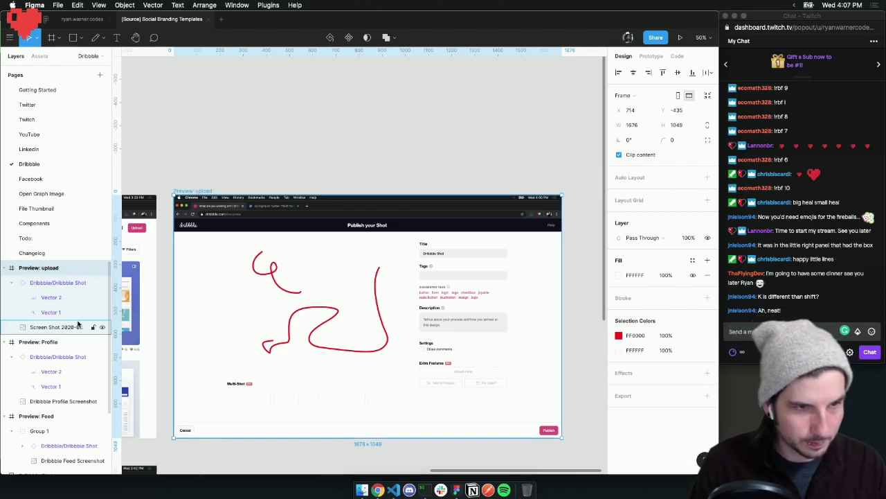
pyautogui.doubleClick(72, 326)
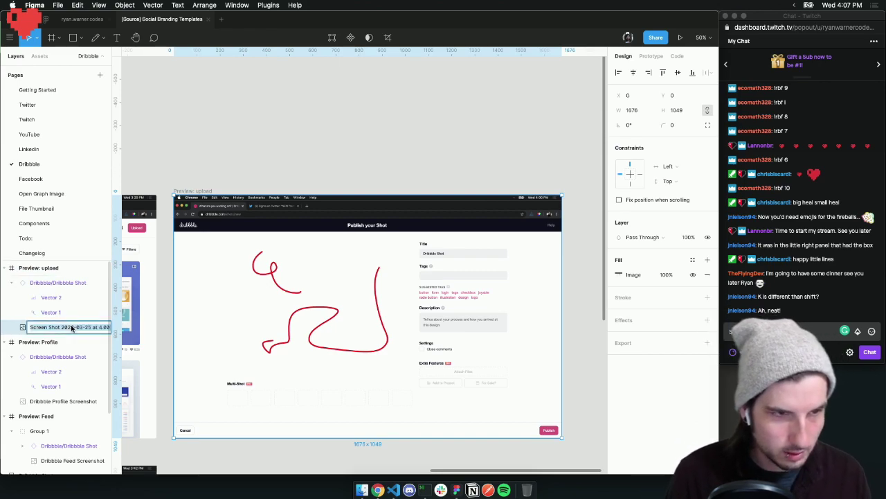
pyautogui.write('Dribbble Upload')
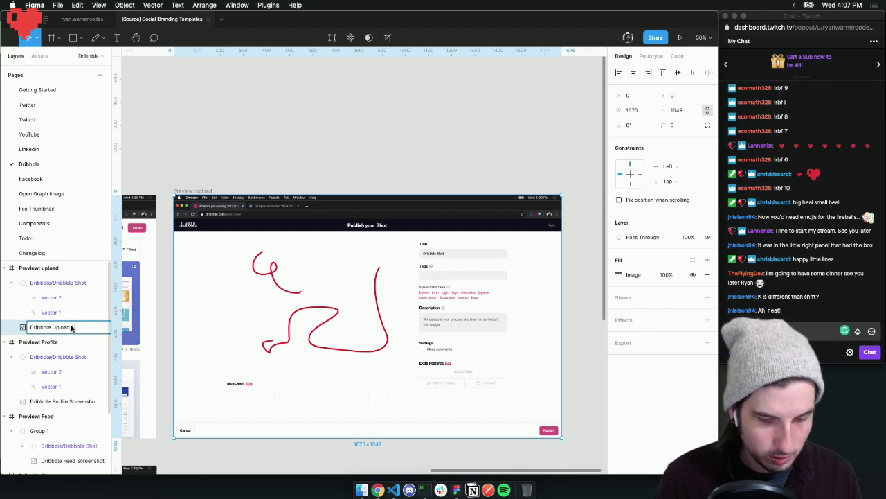
pyautogui.write(' Screenshot')
pyautogui.press('Return')
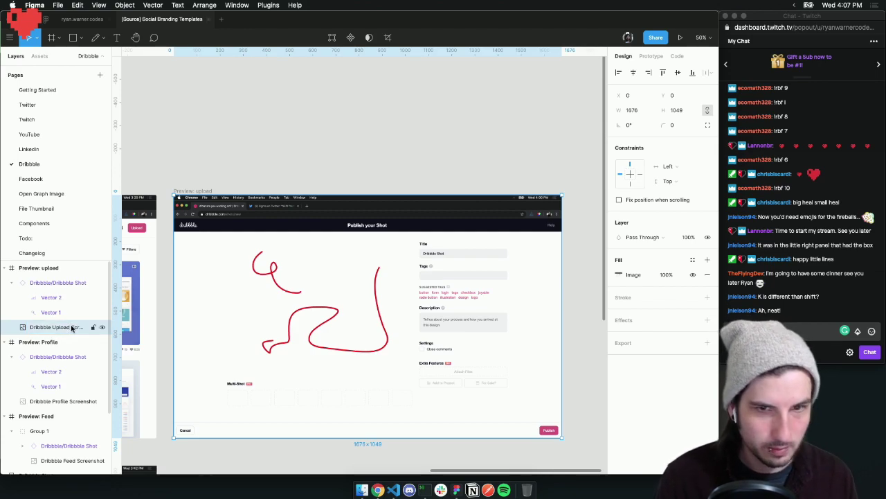
pyautogui.click(235, 174)
# Select both red scribble vectors in the Dribbble Shot frame
pyautogui.hscroll(-3, 235, 175)
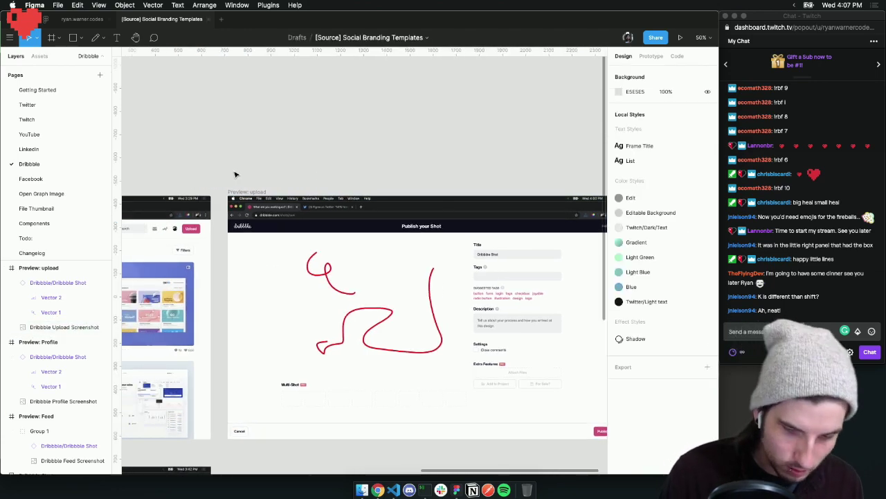
pyautogui.scroll(-5, 235, 174)
pyautogui.hscroll(-3, 236, 172)
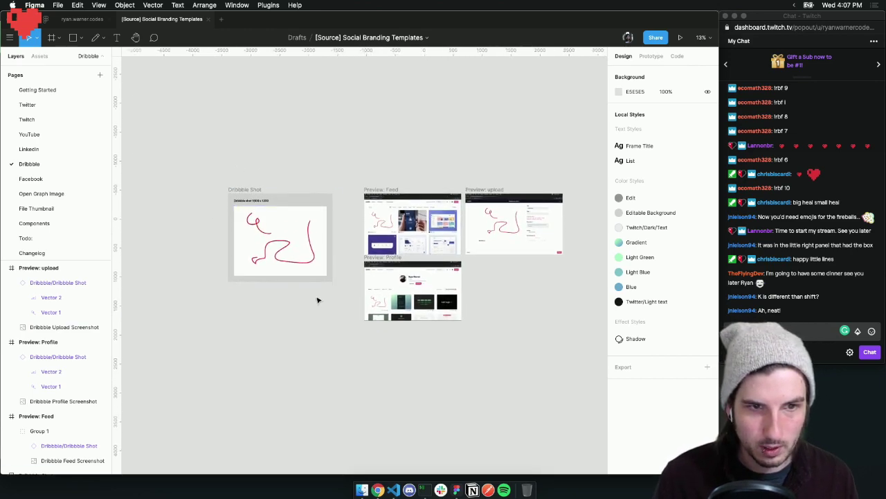
pyautogui.click(293, 263)
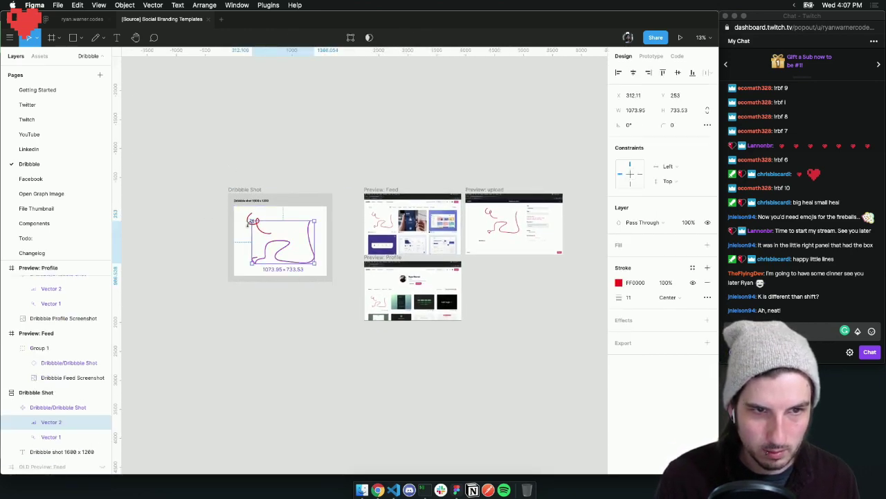
pyautogui.keyDown('shift'); pyautogui.click(260, 232); pyautogui.keyUp('shift')
# Delete both red scribbles, leaving the Dribbble Shot frame blank white
pyautogui.press('BackSpace')
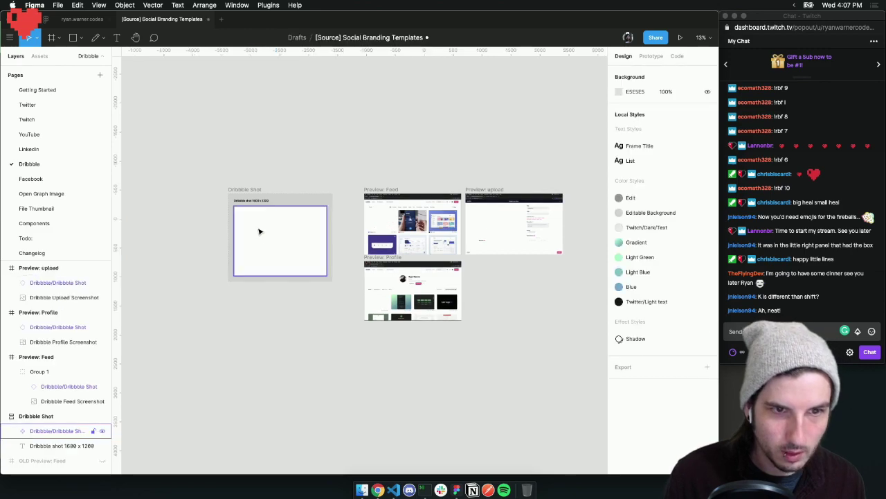
pyautogui.click(377, 489)
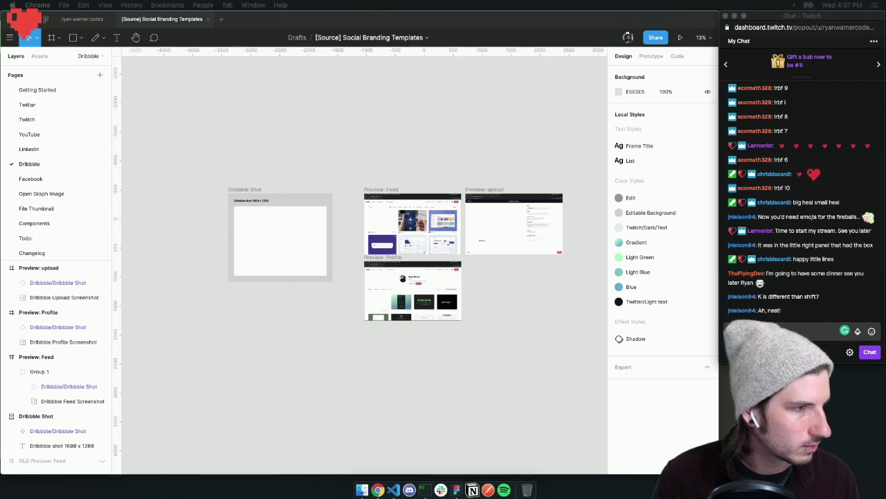
pyautogui.click(253, 153)
pyautogui.hscroll(5, 258, 151)
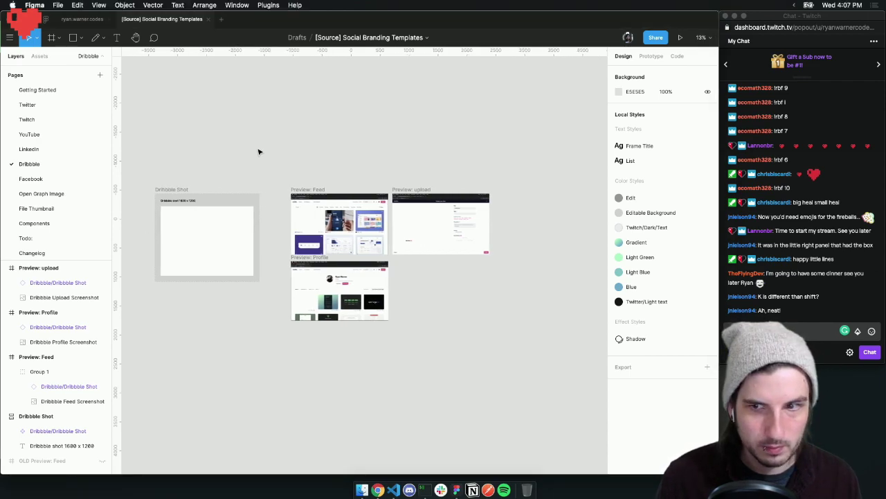
pyautogui.scroll(10, 340, 216)
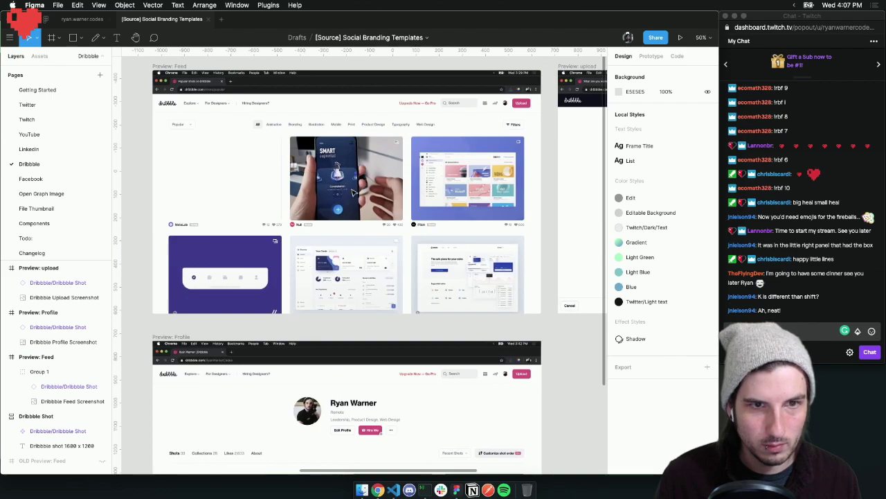
pyautogui.hscroll(20, 348, 192)
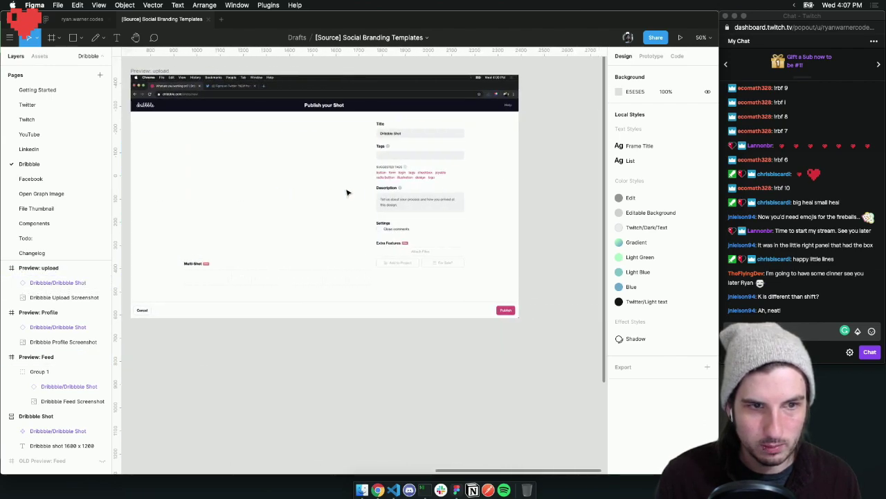
pyautogui.hscroll(-20, 346, 192)
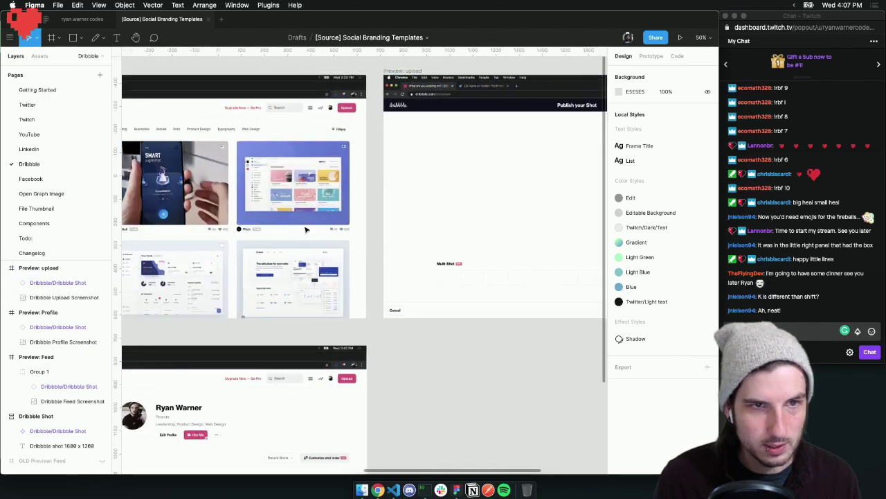
pyautogui.scroll(-3, 304, 229)
pyautogui.scroll(-10, 308, 229)
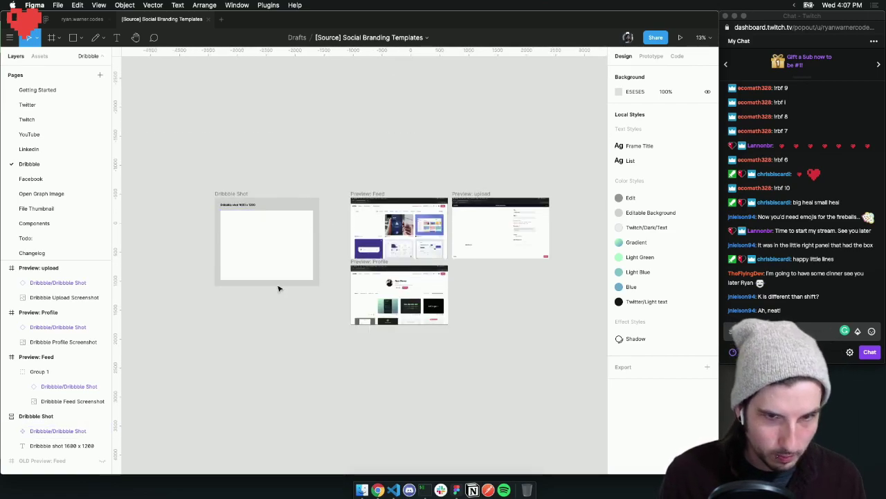
pyautogui.press('r')
pyautogui.moveTo(226, 212)
pyautogui.mouseDown()
pyautogui.moveTo(291, 270)
pyautogui.moveTo(322, 268)
pyautogui.mouseUp()
pyautogui.press('BackSpace')
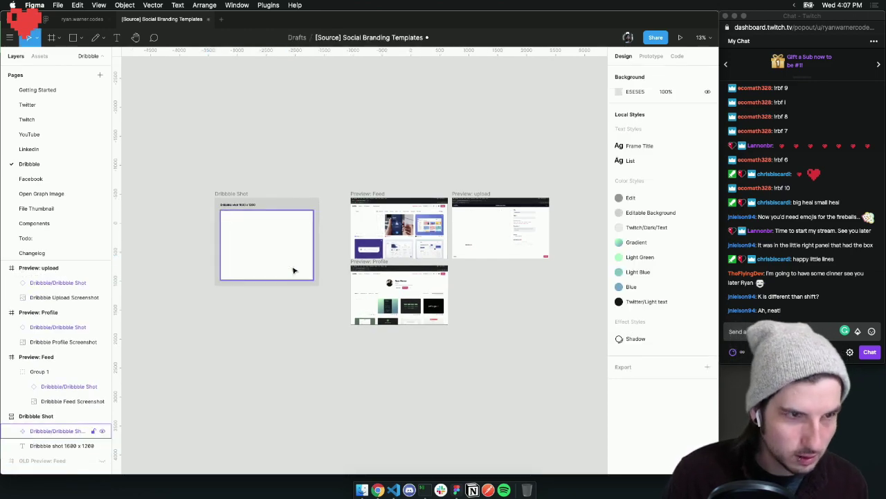
# Collapse the Preview: upload, Preview: Profile, Preview: Feed and Dribbble Shot layer groups
pyautogui.click(5, 267)
pyautogui.click(5, 283)
pyautogui.click(5, 297)
pyautogui.click(5, 312)
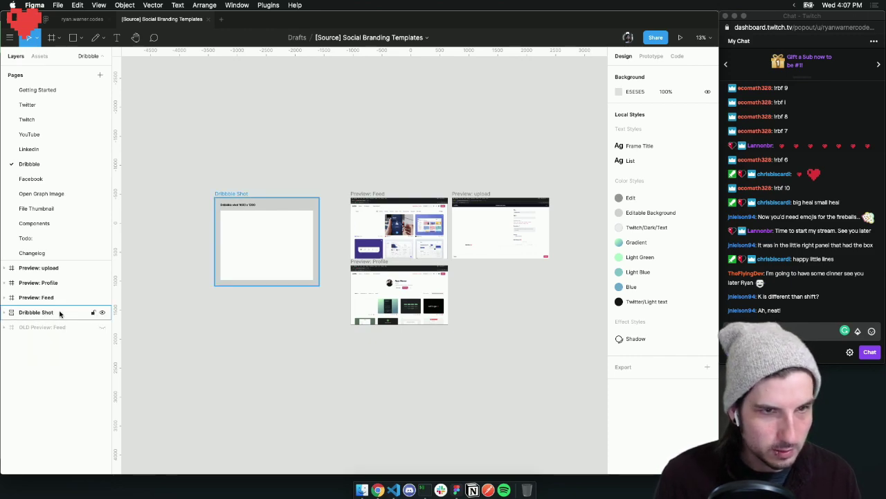
# Move Dribbble Shot to the top of the layers and capitalise the upload frame to 'Preview: Upload'
pyautogui.moveTo(55, 315); pyautogui.dragTo(48, 266)
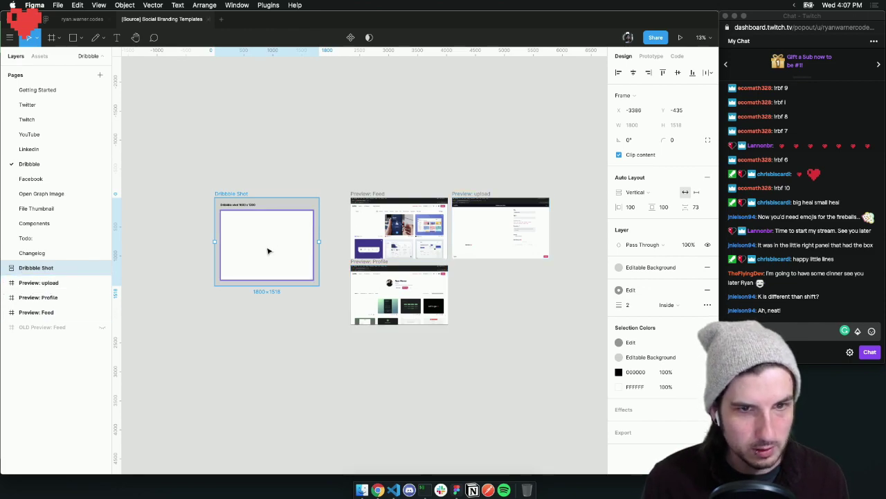
pyautogui.click(233, 312)
pyautogui.doubleClick(43, 284)
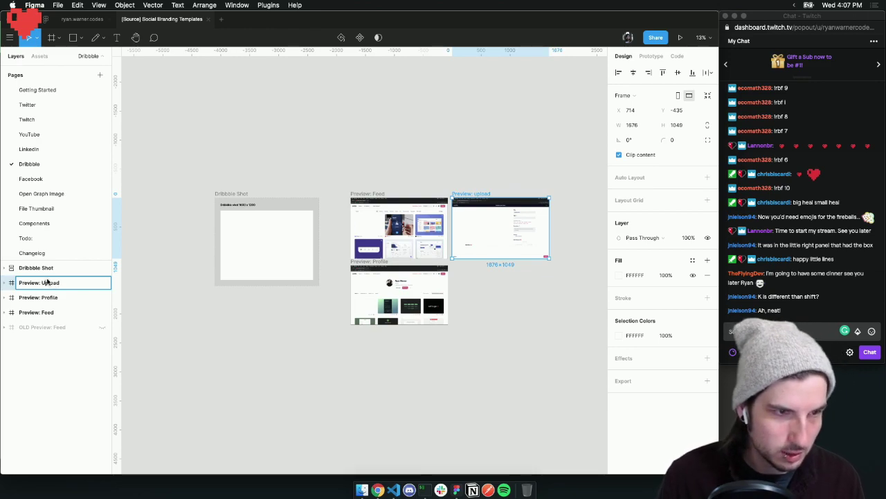
pyautogui.click(60, 298)
# Order the layers Dribbble Shot, Preview: Feed, Preview: Profile, Preview: Upload, then go to the YouTube page
pyautogui.moveTo(36, 312); pyautogui.dragTo(50, 287)
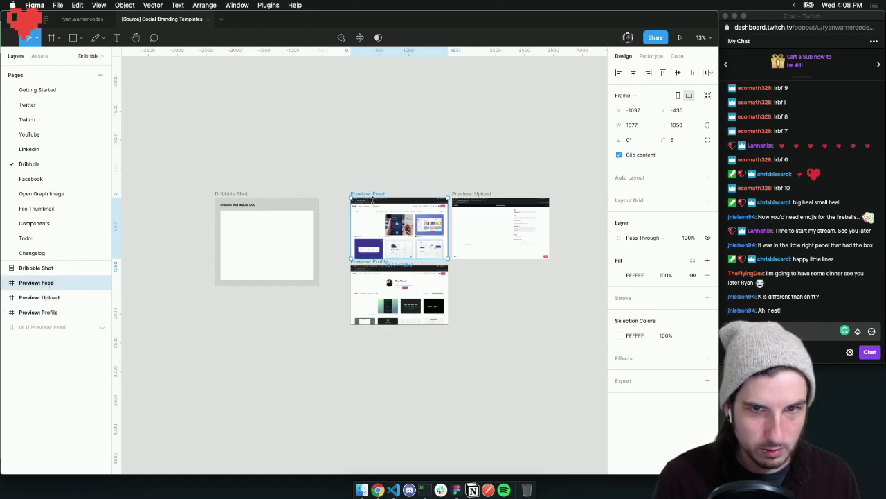
pyautogui.moveTo(46, 311); pyautogui.dragTo(45, 292)
pyautogui.click(220, 321)
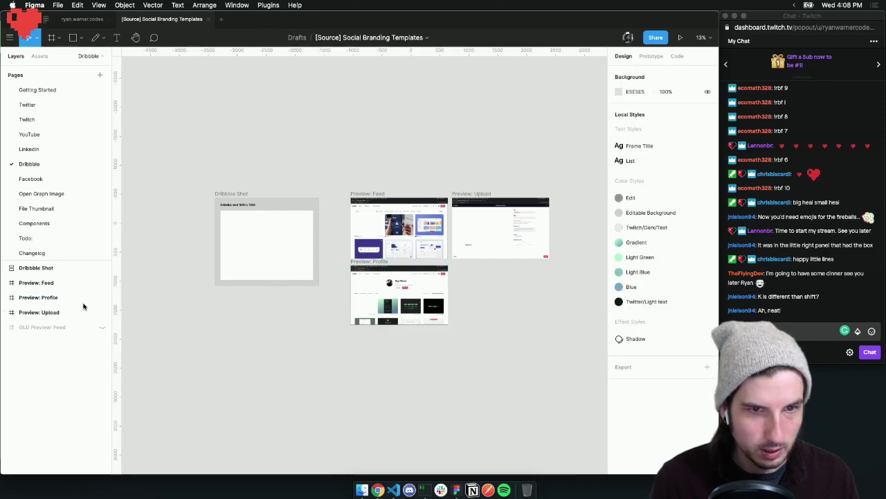
pyautogui.click(40, 134)
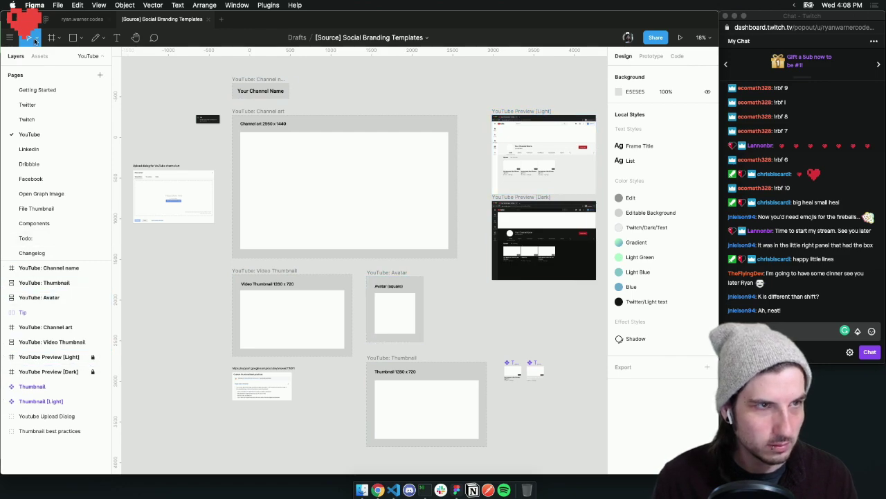
# On the Dribbble page, lock the Preview: Upload, Preview: Profile and Preview: Feed frames
pyautogui.click(42, 164)
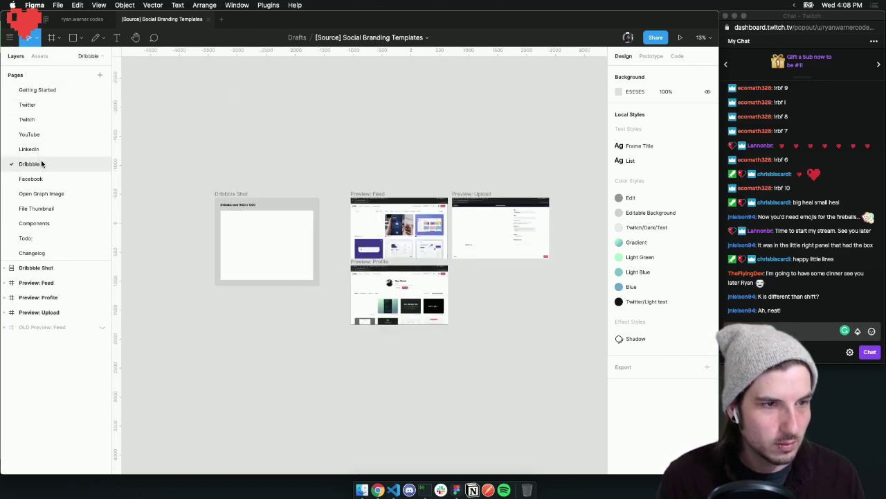
pyautogui.click(92, 312)
pyautogui.click(92, 297)
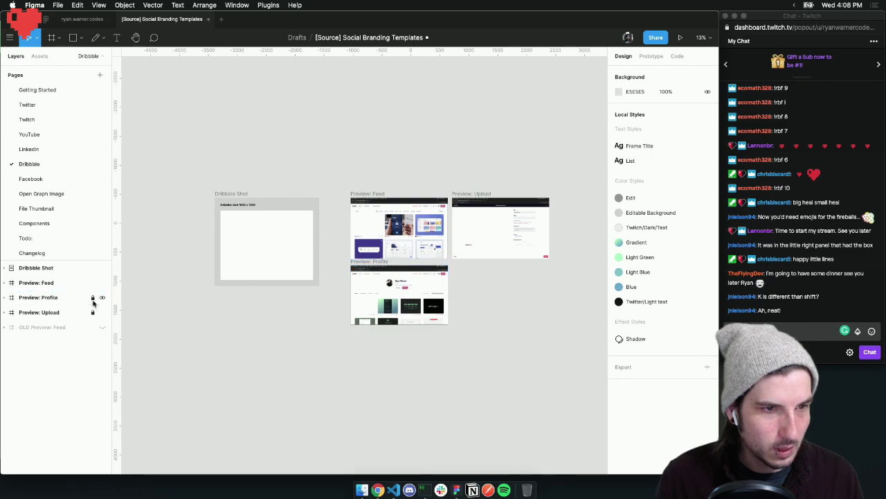
pyautogui.click(93, 283)
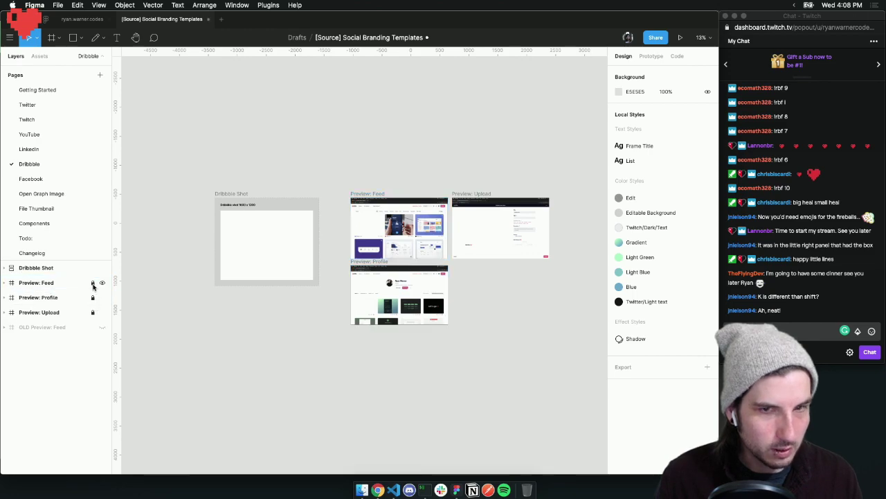
# Move the hidden OLD Preview: Feed frame beside the previews, then go to the Changelog page
pyautogui.scroll(-5, 325, 333)
pyautogui.click(42, 327)
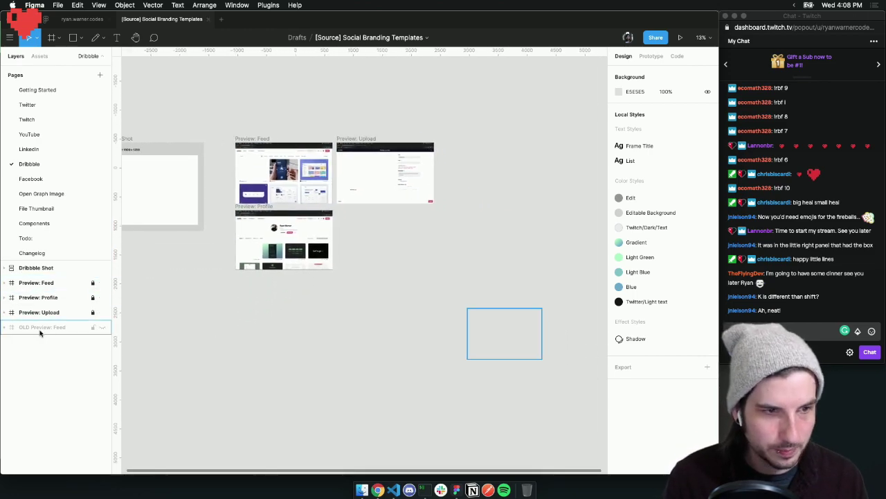
pyautogui.moveTo(478, 330); pyautogui.dragTo(385, 253)
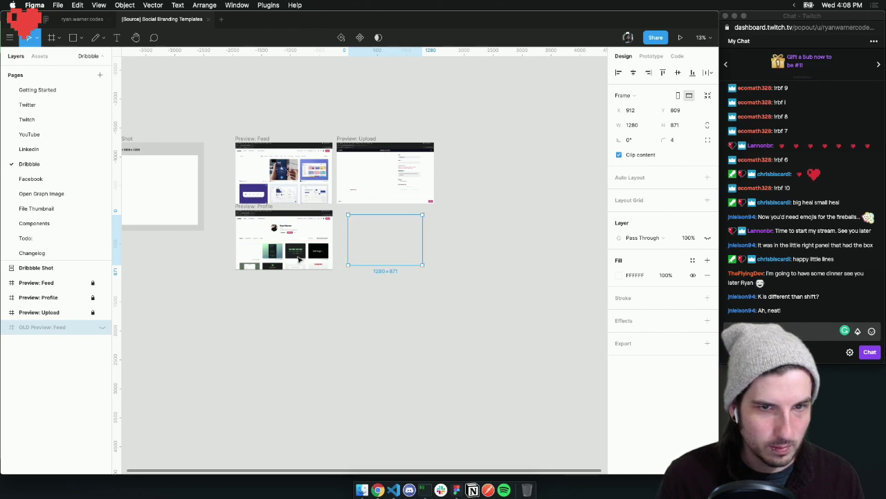
pyautogui.click(75, 270)
pyautogui.hscroll(-3, 198, 273)
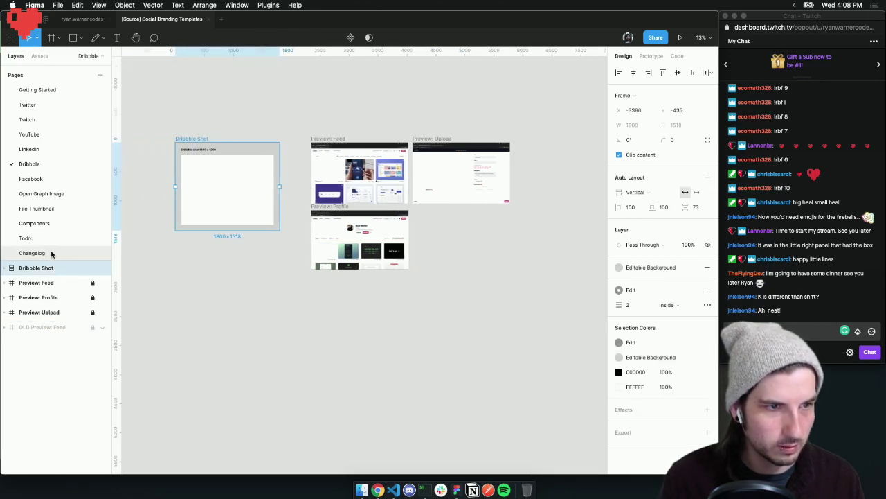
pyautogui.click(53, 253)
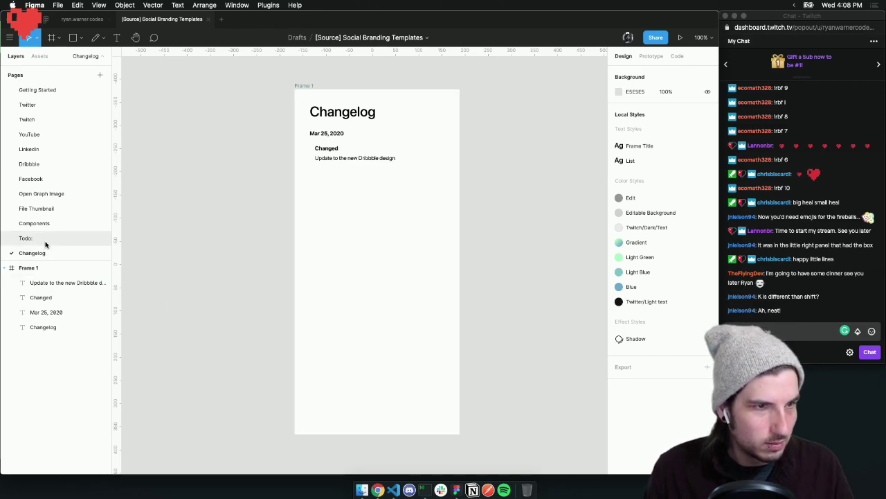
# On the Todo page, review the 'Update new Dribbble design' text's type details, then deselect it
pyautogui.click(21, 238)
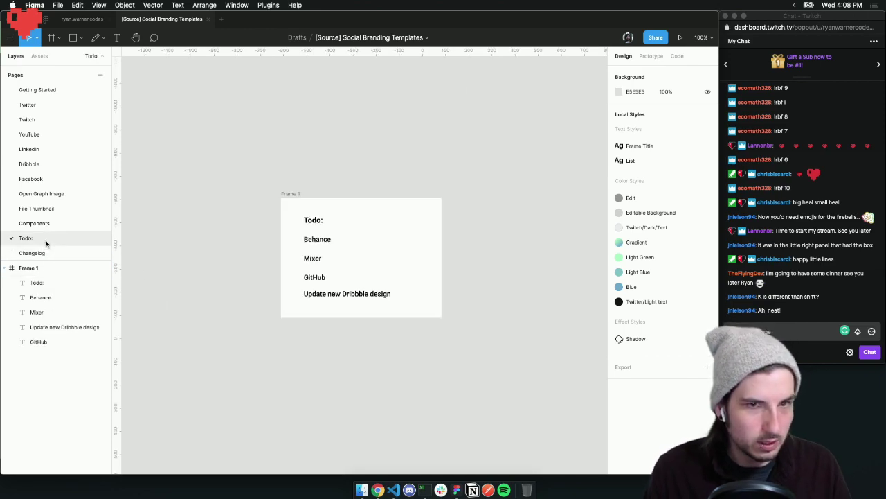
pyautogui.click(374, 295)
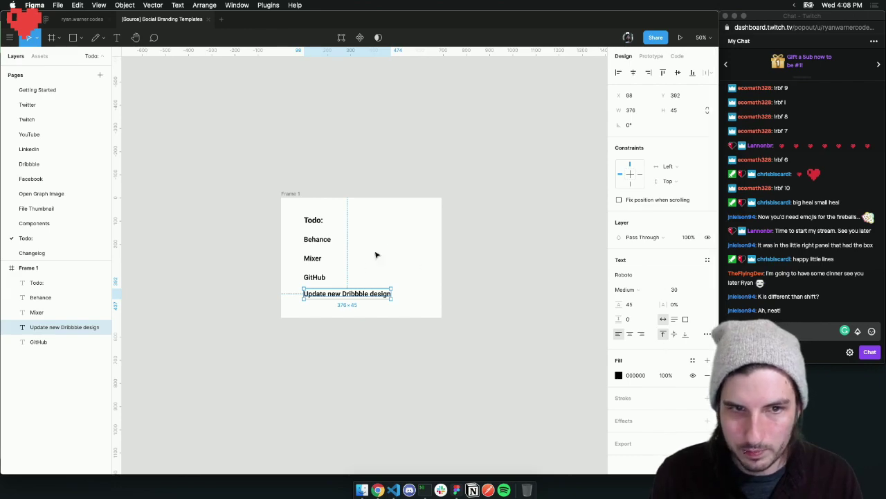
pyautogui.click(401, 220)
pyautogui.click(383, 293)
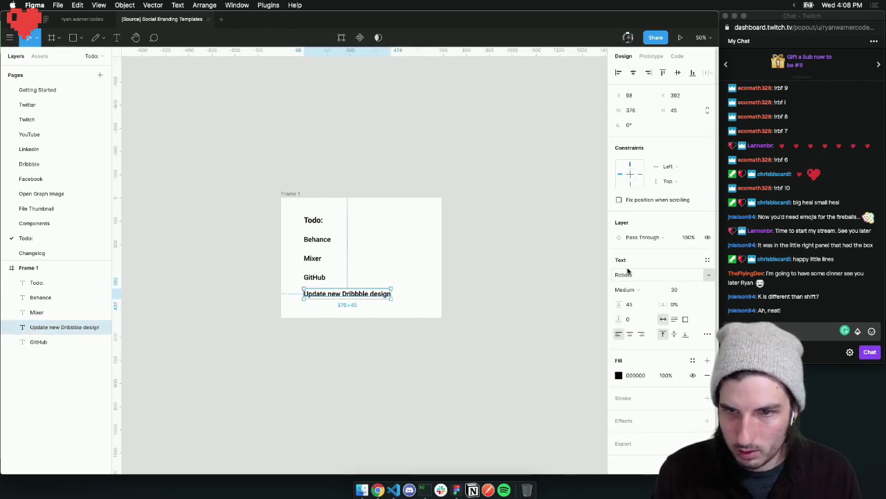
pyautogui.click(707, 335)
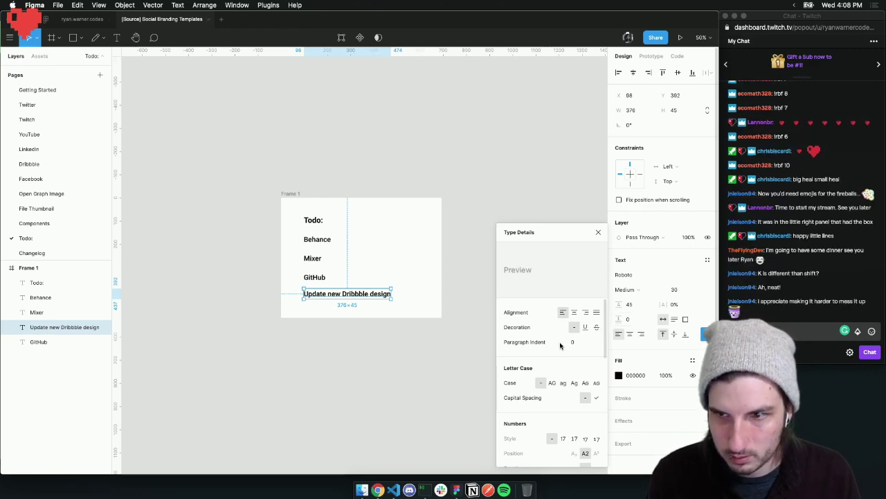
pyautogui.scroll(-1, 561, 344)
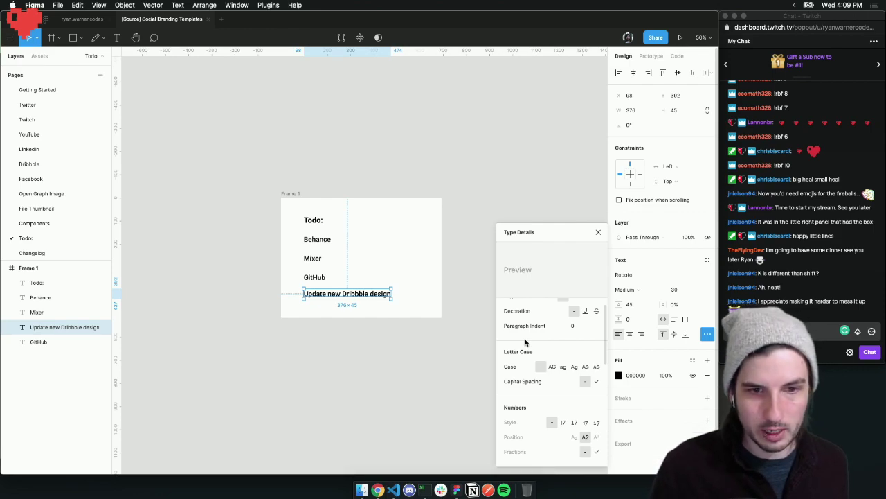
pyautogui.scroll(-5, 528, 353)
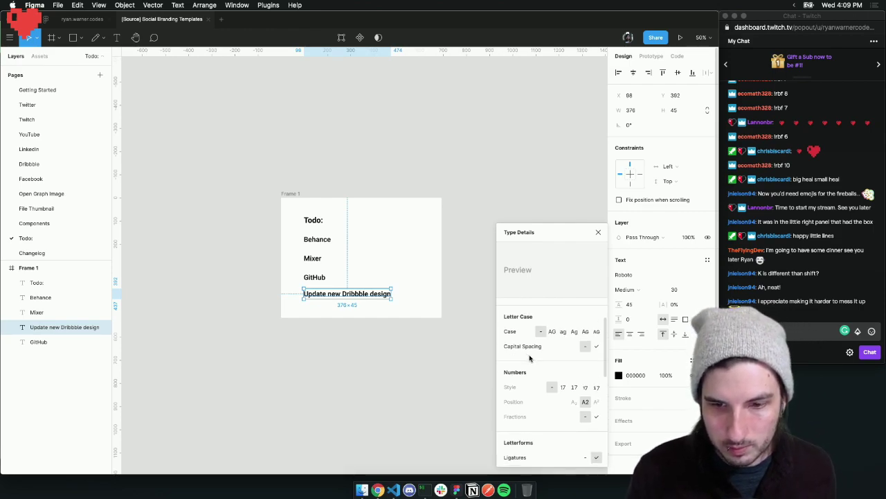
pyautogui.scroll(-2, 530, 356)
pyautogui.scroll(5, 529, 356)
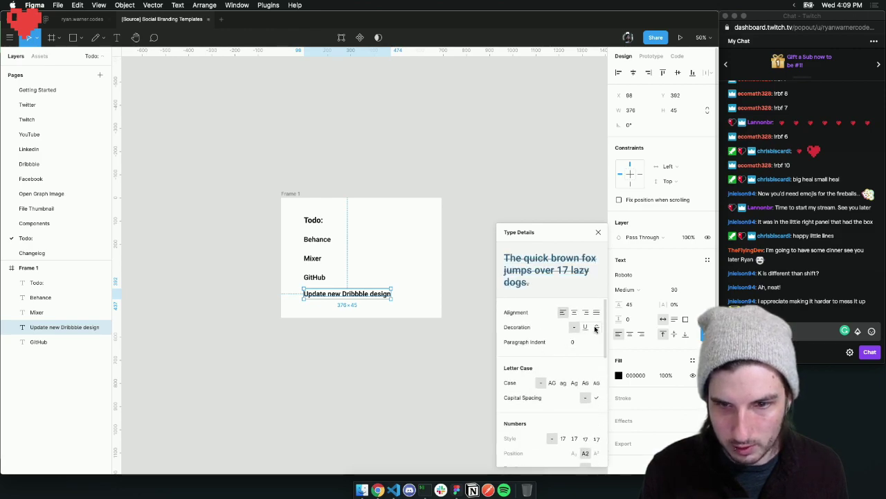
pyautogui.click(414, 330)
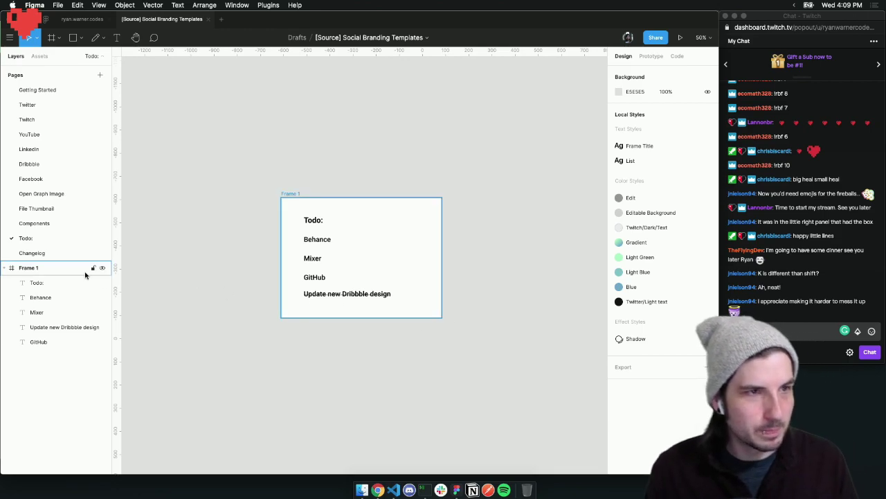
# From the Getting Started page, open the Publish update form for the Social Branding Templates community file
pyautogui.click(63, 90)
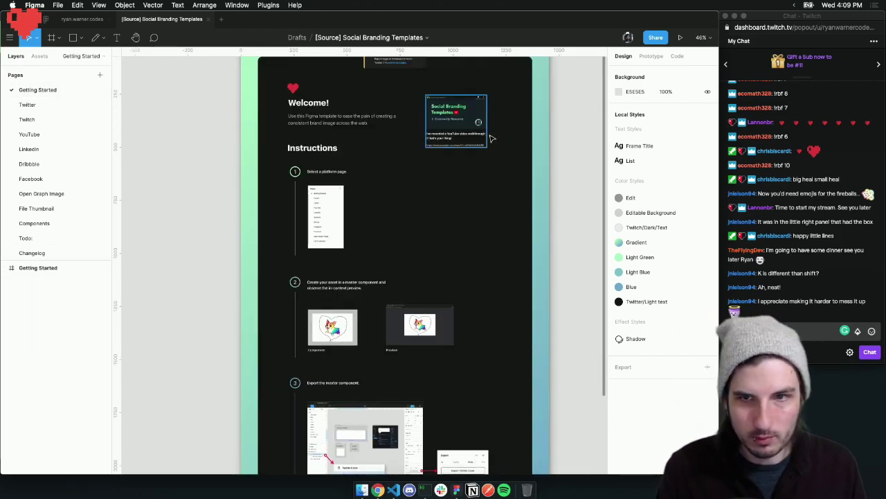
pyautogui.scroll(2, 577, 74)
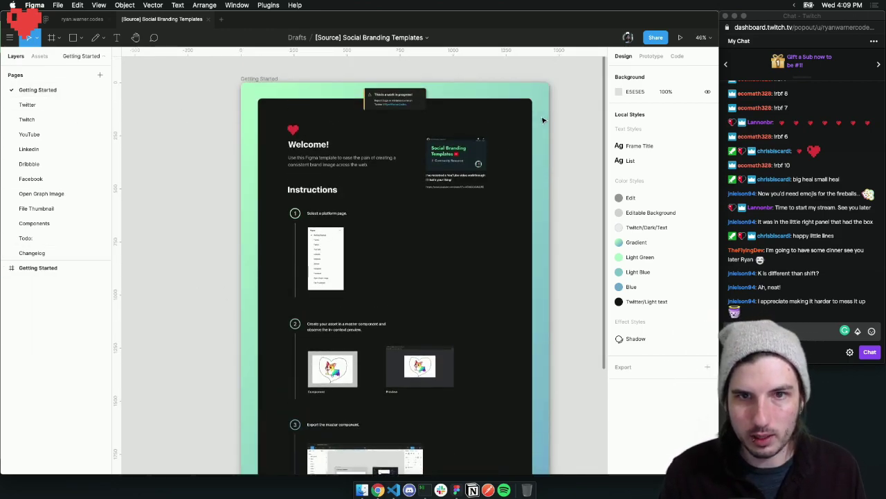
pyautogui.click(656, 39)
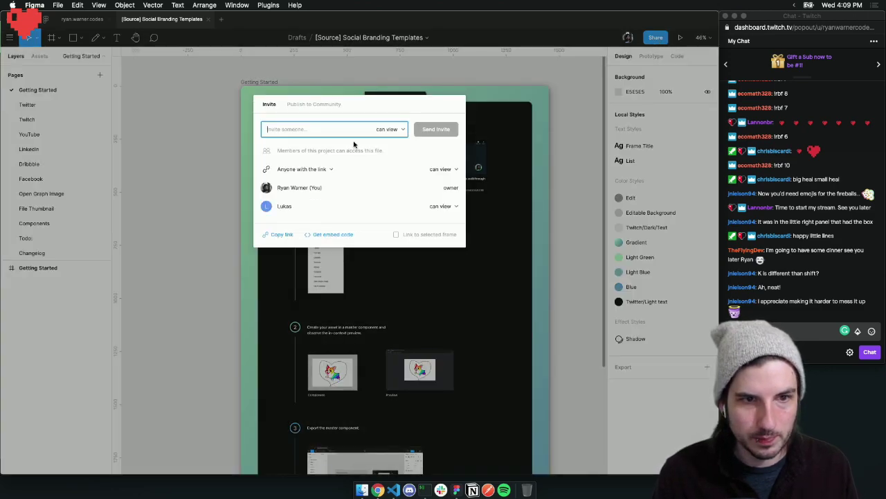
pyautogui.click(312, 105)
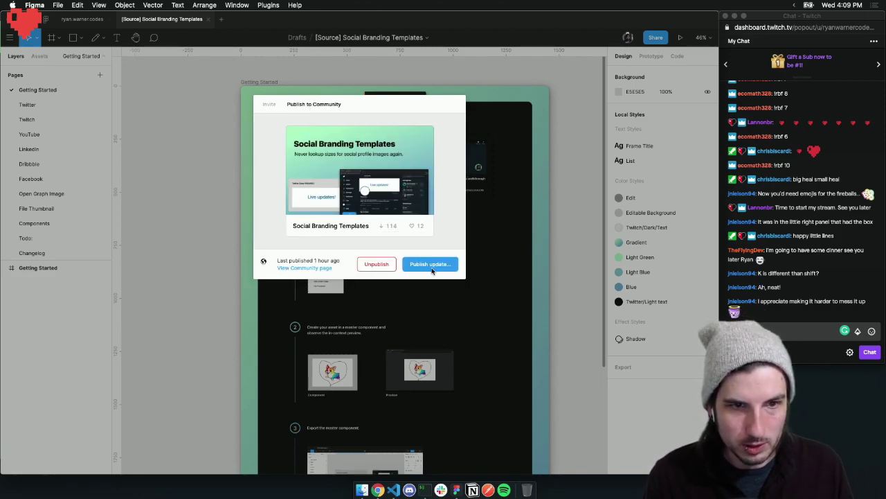
pyautogui.click(430, 264)
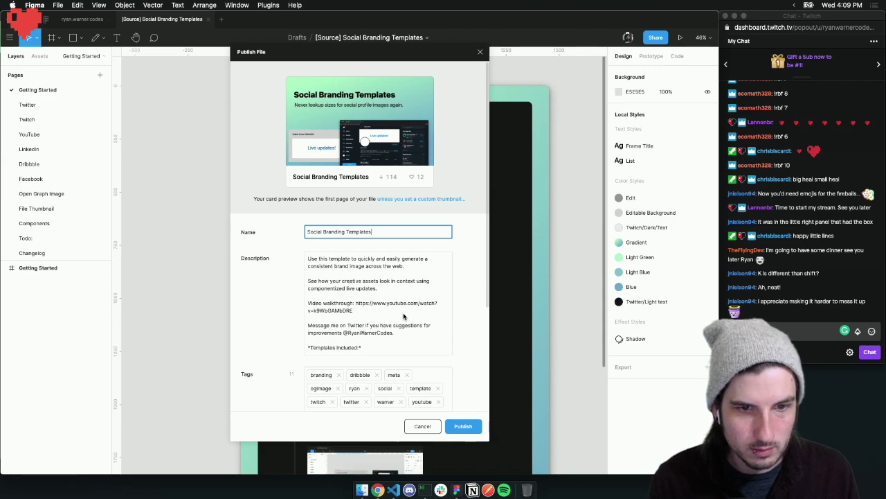
# Select the last Todo line in the description and bring the emoji website window on screen
pyautogui.scroll(-10, 404, 316)
pyautogui.click(384, 352)
pyautogui.moveTo(402, 349); pyautogui.dragTo(309, 350)
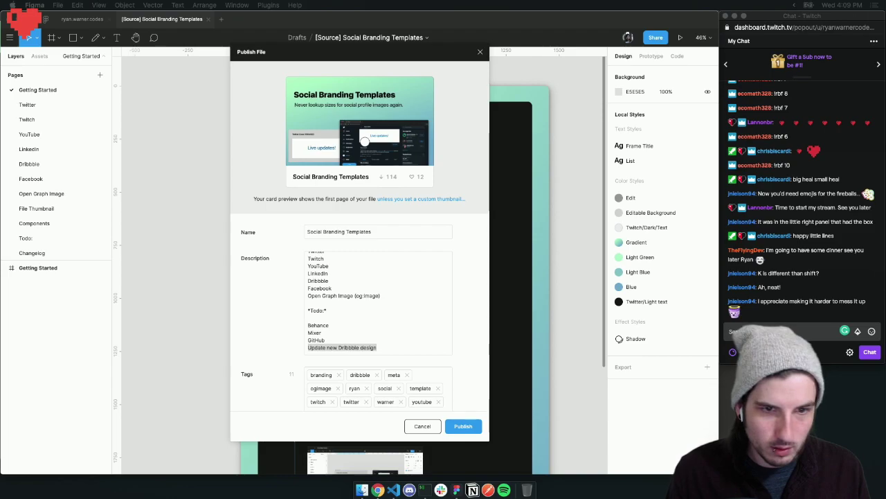
pyautogui.moveTo(1, 229); pyautogui.dragTo(207, 49)
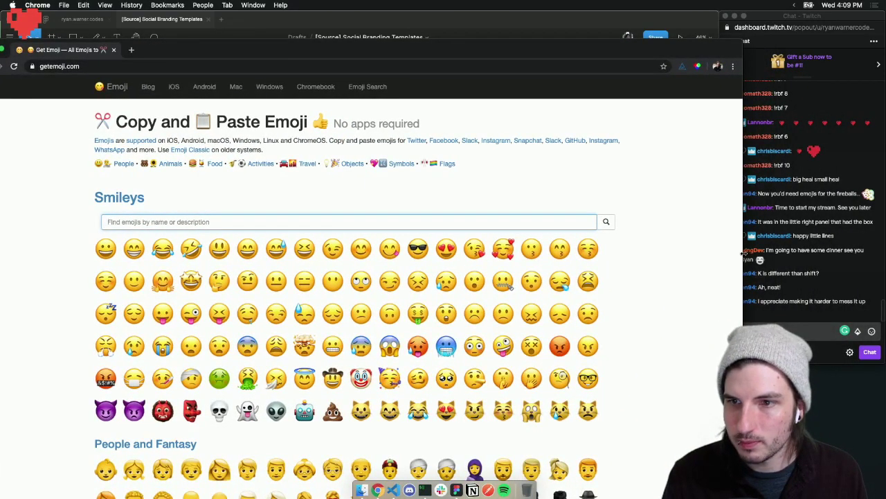
# Maximize the browser window and search the emoji site for 'che'
pyautogui.moveTo(742, 254); pyautogui.dragTo(700, 254)
pyautogui.doubleClick(494, 56)
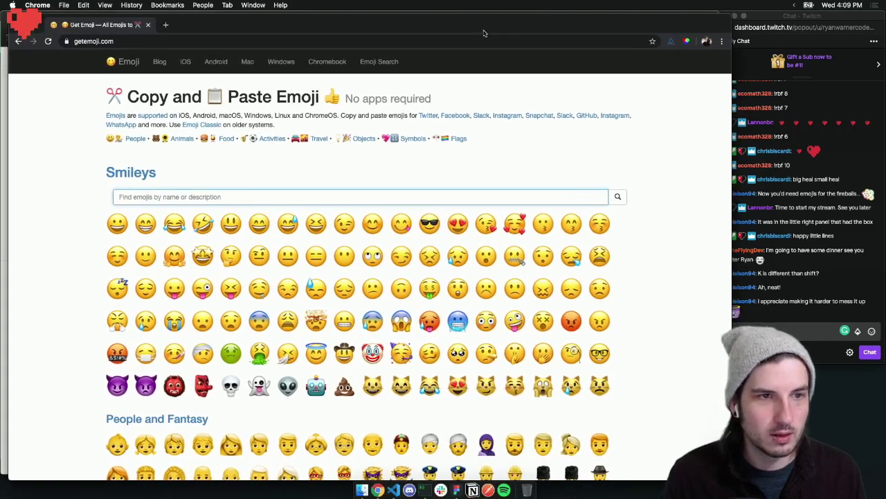
pyautogui.click(153, 197)
pyautogui.write('check')
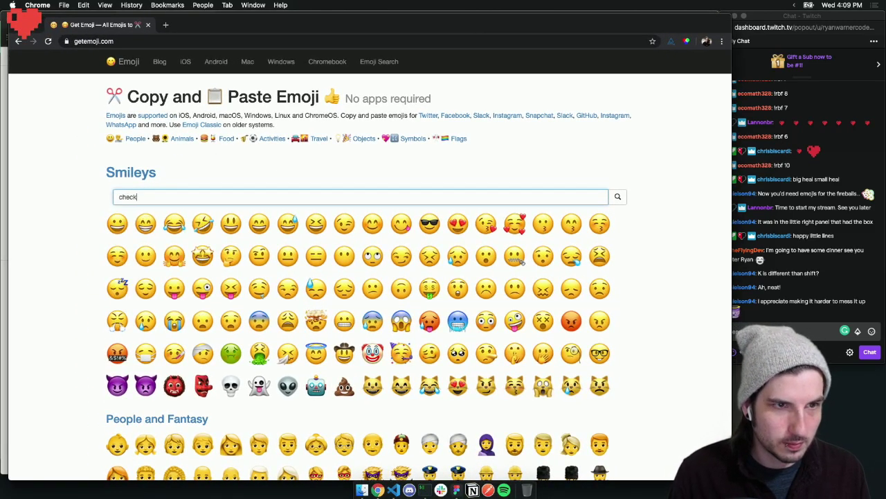
pyautogui.scroll(-10, 291, 144)
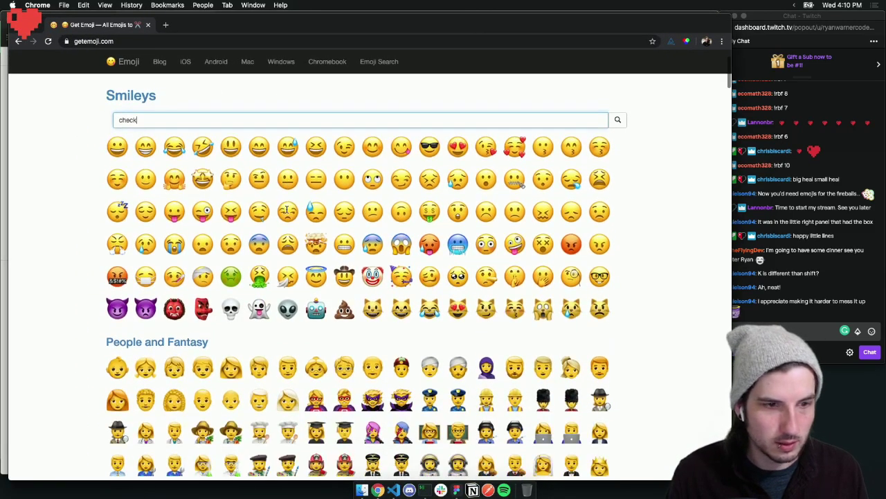
pyautogui.scroll(10, 291, 143)
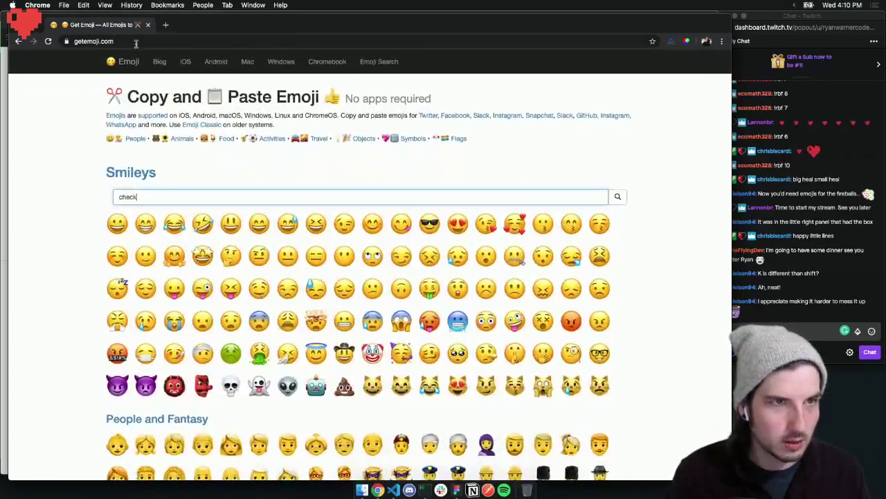
# Web-search 'checkmark emoji' and copy the check mark from its Emojipedia page
pyautogui.click(121, 42)
pyautogui.write('checkmark emoji')
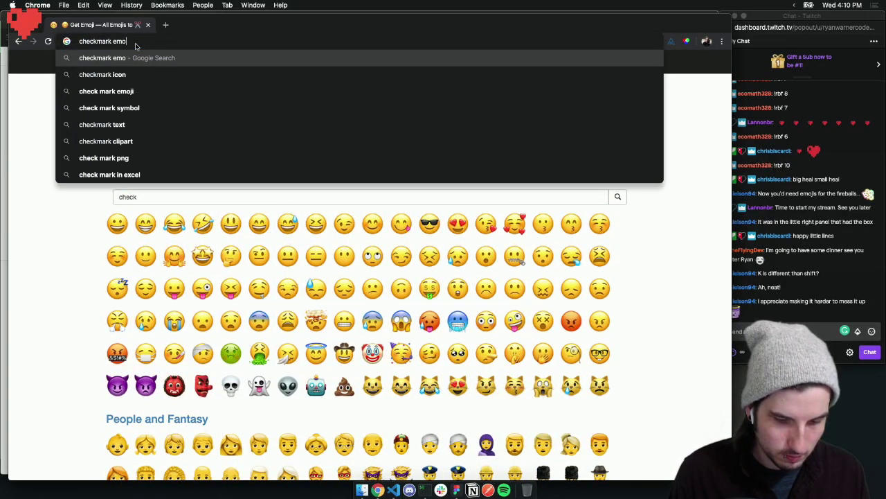
pyautogui.press('Return')
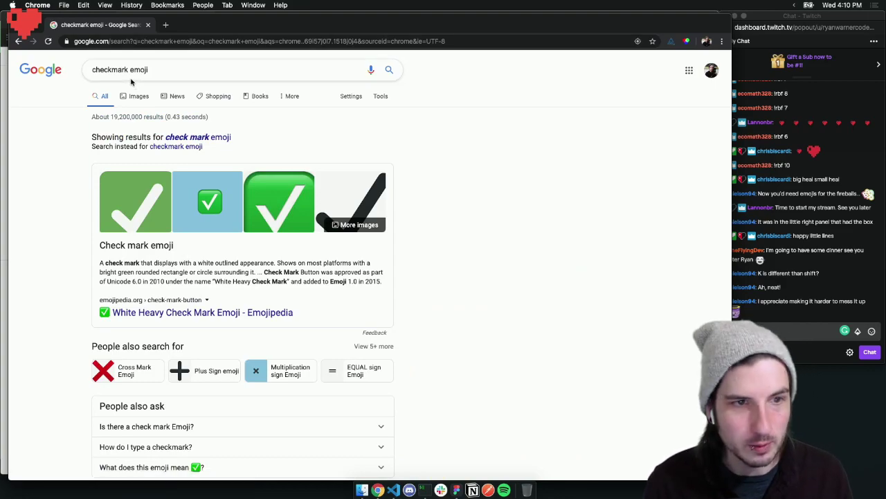
pyautogui.scroll(-1, 443, 250)
pyautogui.scroll(1, 415, 263)
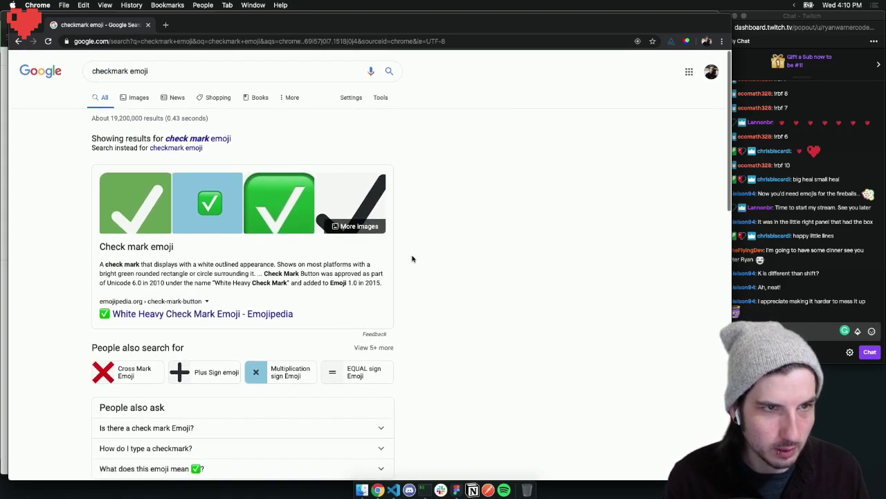
pyautogui.scroll(-1, 191, 194)
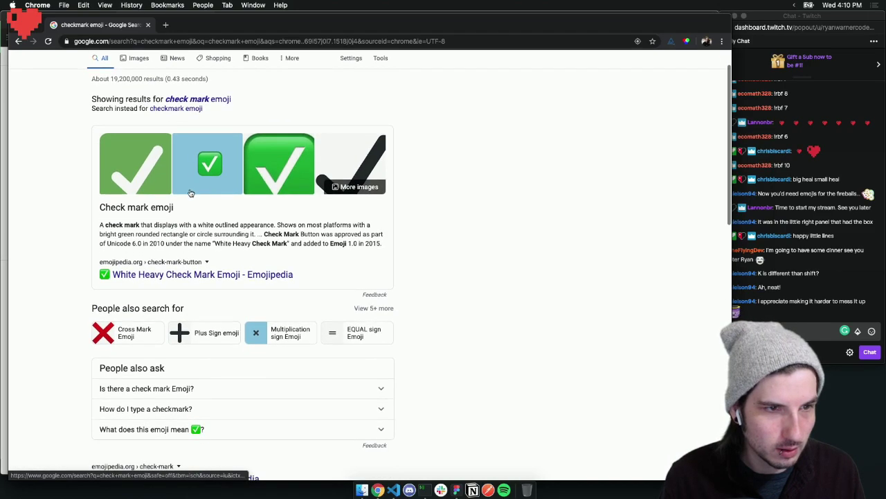
pyautogui.keyDown('super'); pyautogui.click(159, 277); pyautogui.keyUp('super')
pyautogui.click(201, 25)
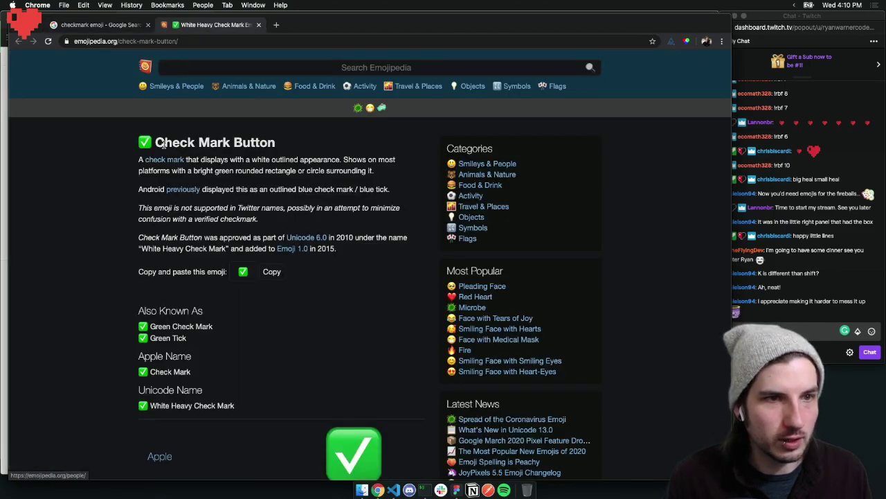
pyautogui.click(271, 271)
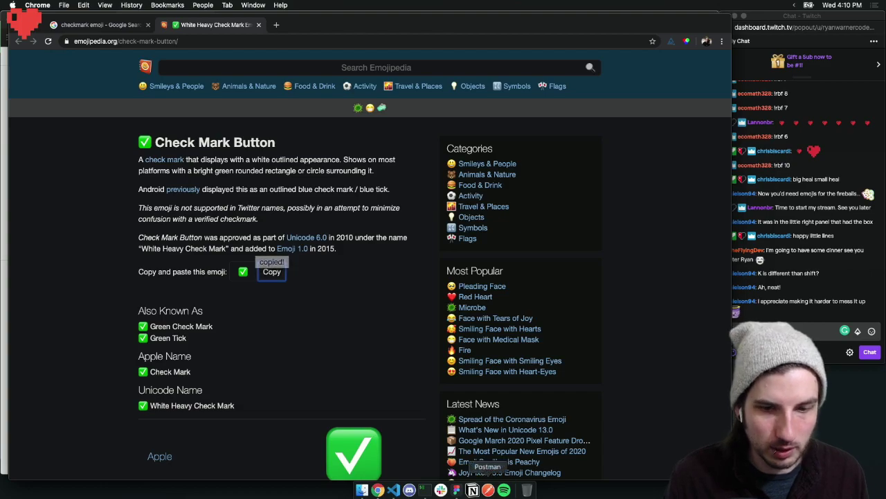
# Paste the check mark before 'Update new Dribbble design' in the Figma description
pyautogui.click(456, 490)
pyautogui.click(309, 347)
pyautogui.press('super+v')
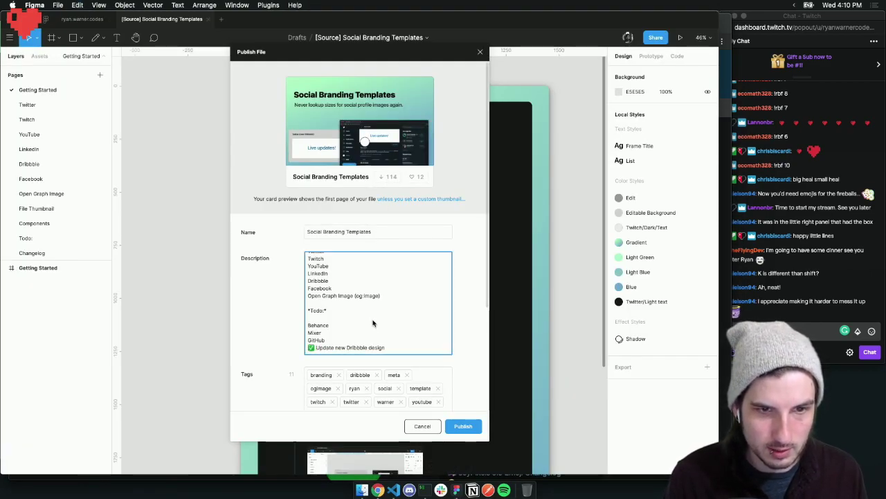
pyautogui.scroll(2, 373, 322)
pyautogui.scroll(-2, 372, 323)
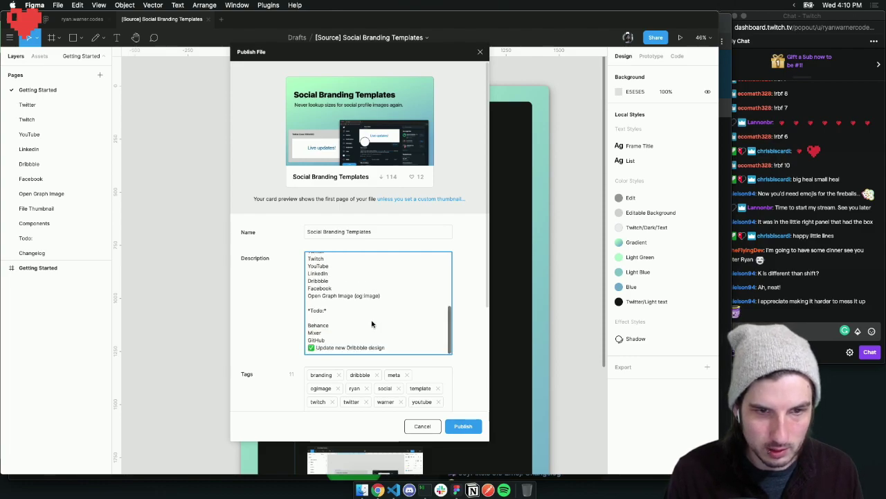
# Search Emojipedia for 'box' emojis and browse the results
pyautogui.click(377, 490)
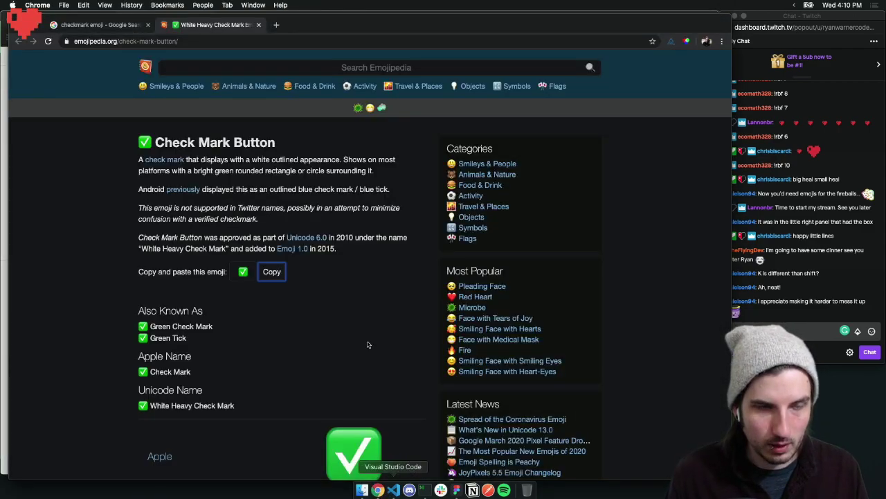
pyautogui.click(202, 66)
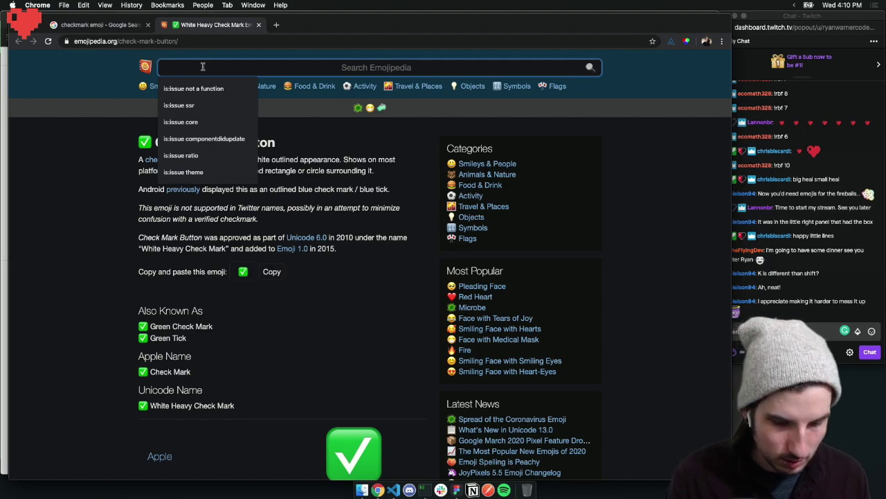
pyautogui.write('box')
pyautogui.press('Return')
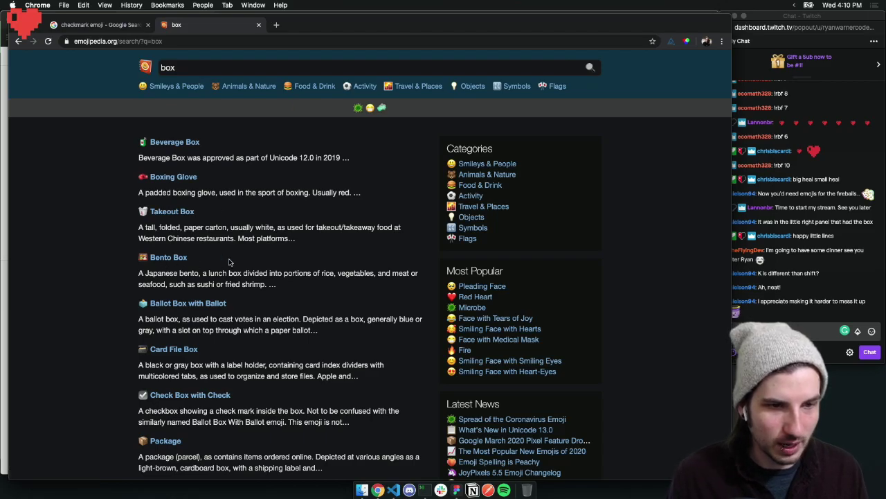
pyautogui.scroll(-3, 240, 258)
pyautogui.scroll(-3, 240, 258)
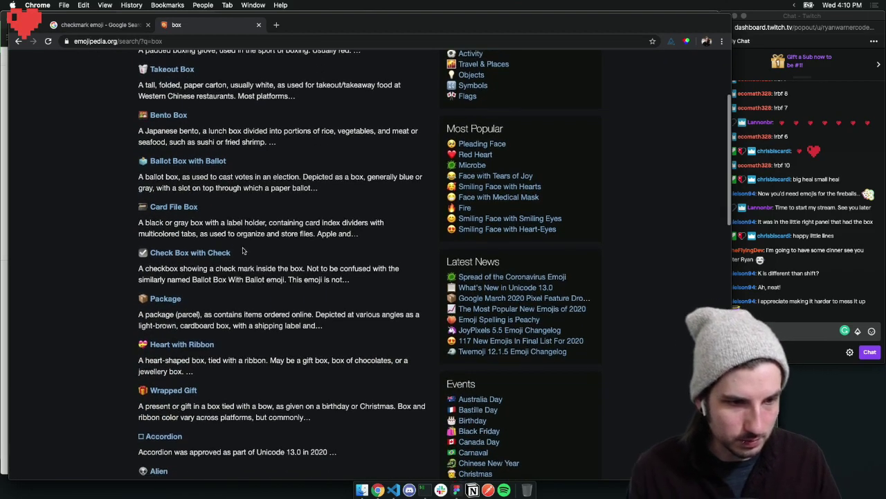
pyautogui.scroll(-8, 240, 248)
pyautogui.scroll(15, 240, 248)
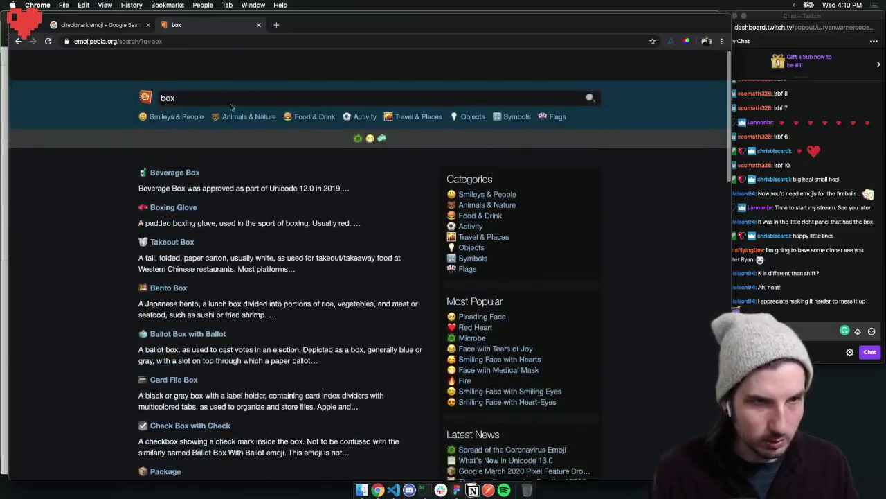
# Search Emojipedia for 'square' and copy the White Large Square emoji
pyautogui.doubleClick(170, 67)
pyautogui.write('square')
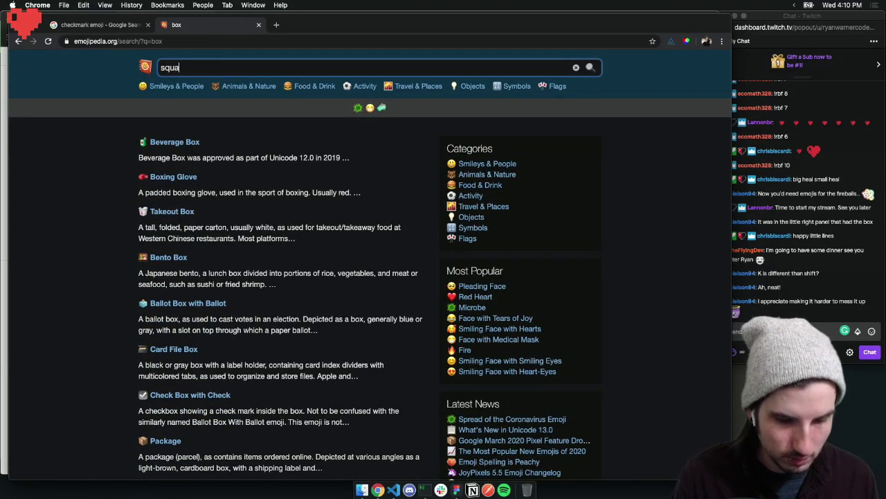
pyautogui.press('Return')
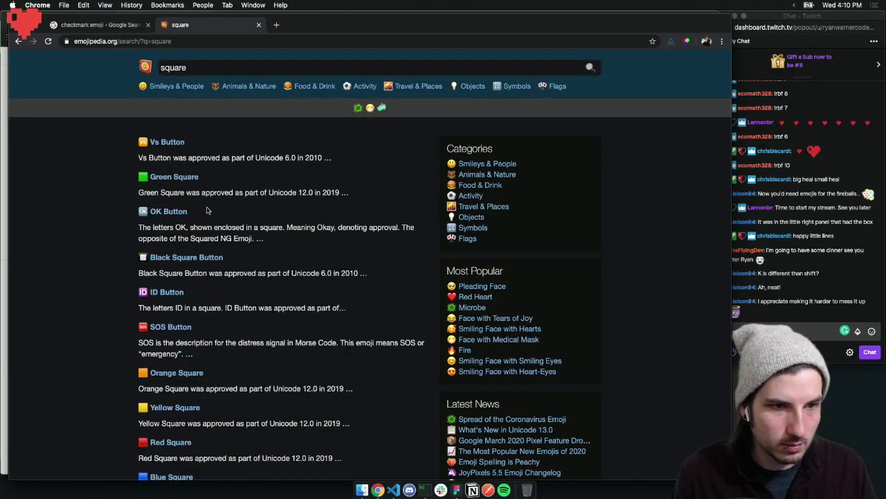
pyautogui.scroll(-5, 205, 209)
pyautogui.scroll(-4, 210, 209)
pyautogui.scroll(-2, 209, 208)
pyautogui.scroll(-1, 210, 206)
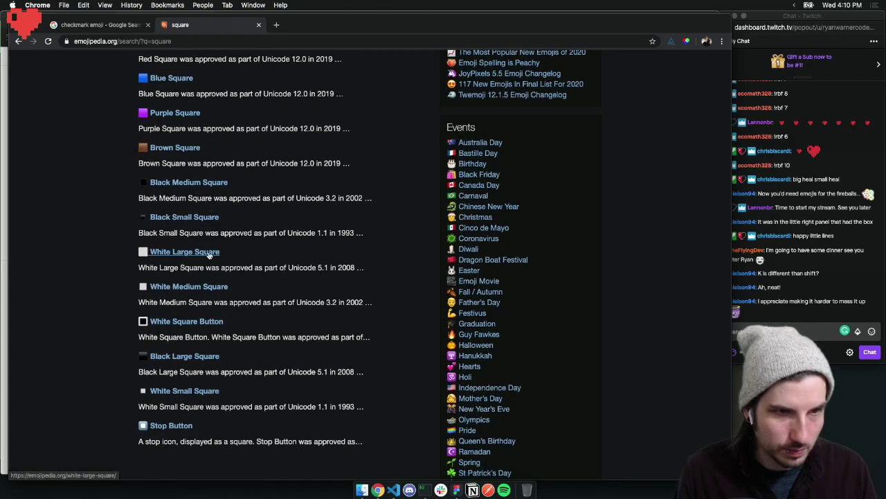
pyautogui.click(208, 255)
pyautogui.click(280, 199)
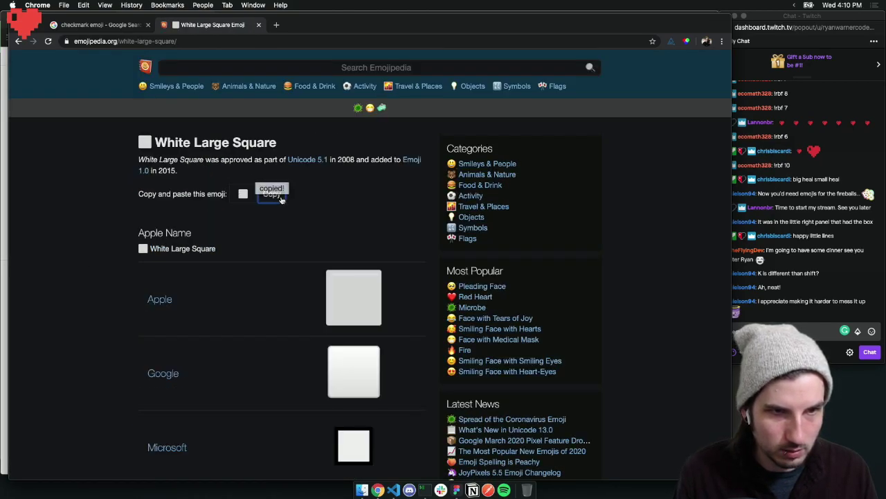
pyautogui.press('super+Tab')
# Paste the white square emoji before the GitHub, Mixer and Behance Todo lines
pyautogui.click(315, 339)
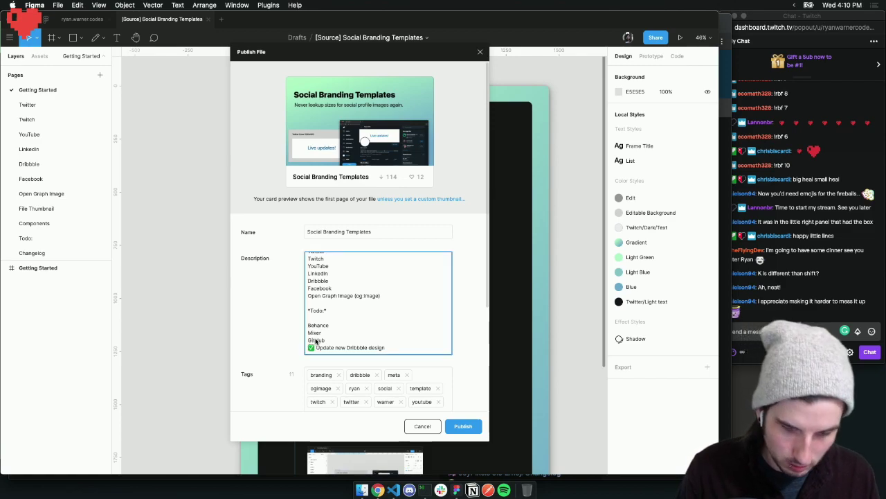
pyautogui.press('super+v')
pyautogui.click(310, 332)
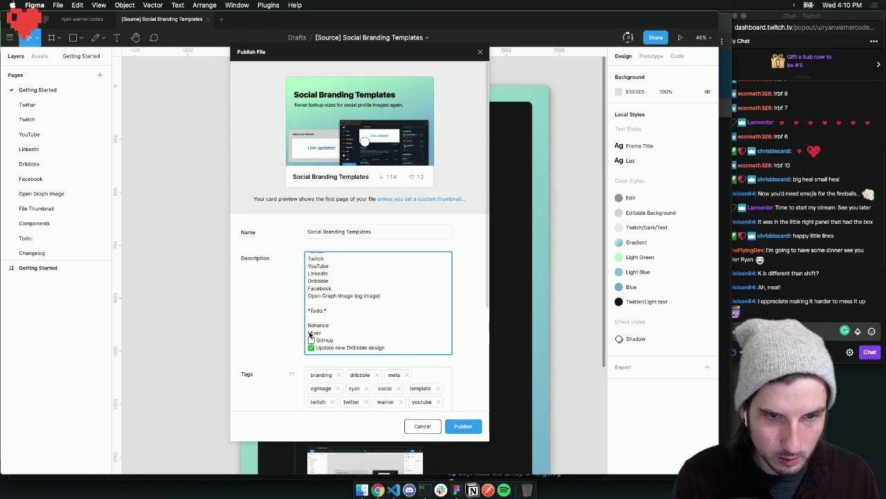
pyautogui.press('super+v')
pyautogui.click(309, 326)
pyautogui.press('super+v')
# Review the updated description and publish the file update to the Community
pyautogui.scroll(1, 420, 337)
pyautogui.scroll(-1, 420, 338)
pyautogui.scroll(5, 420, 337)
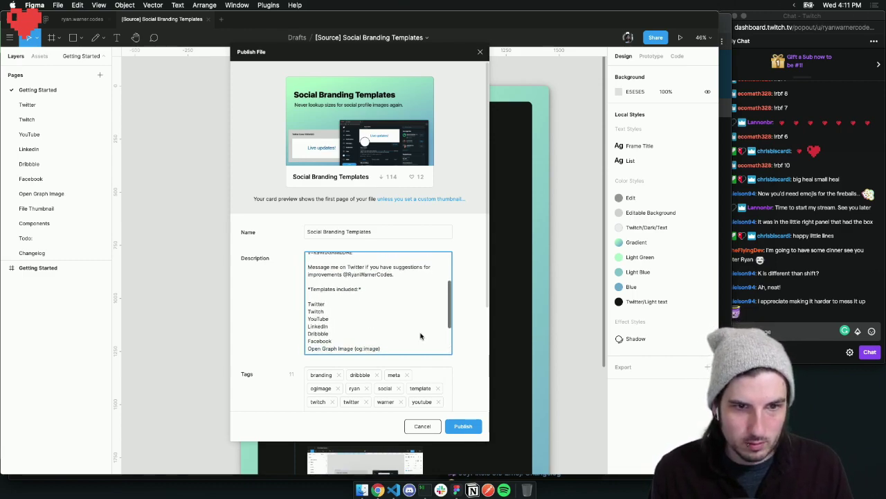
pyautogui.scroll(-1, 419, 337)
pyautogui.scroll(-4, 344, 333)
pyautogui.scroll(3, 344, 330)
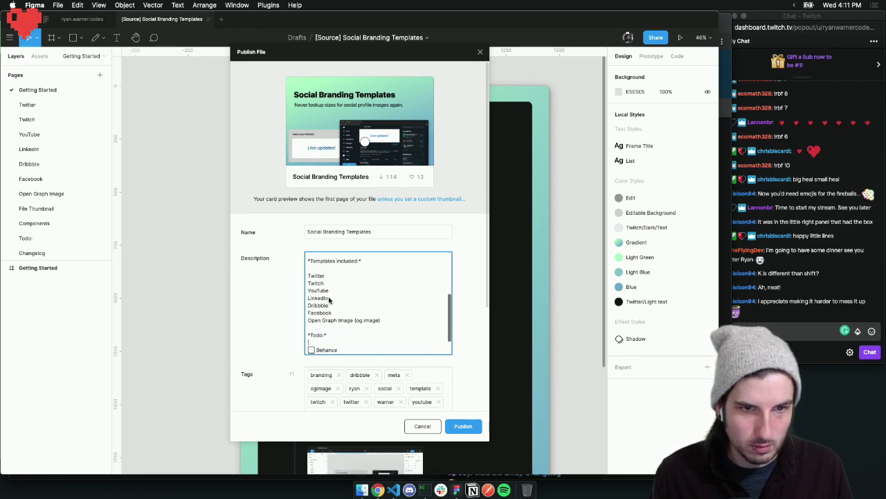
pyautogui.scroll(5, 382, 324)
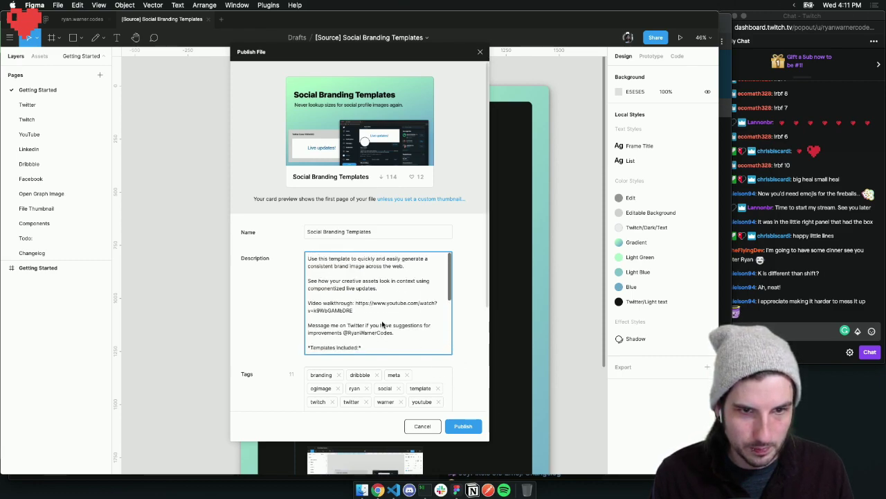
pyautogui.click(474, 428)
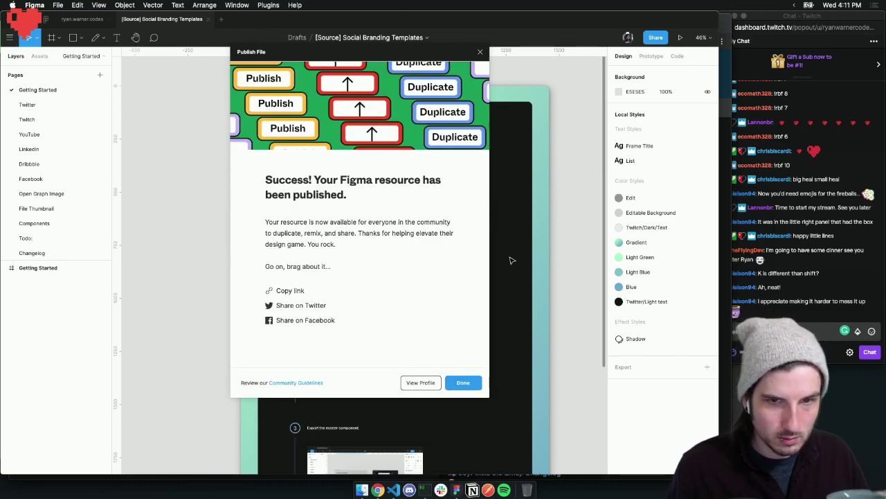
# Open the Social Branding Templates resource page from the public profile and scroll its description
pyautogui.click(412, 383)
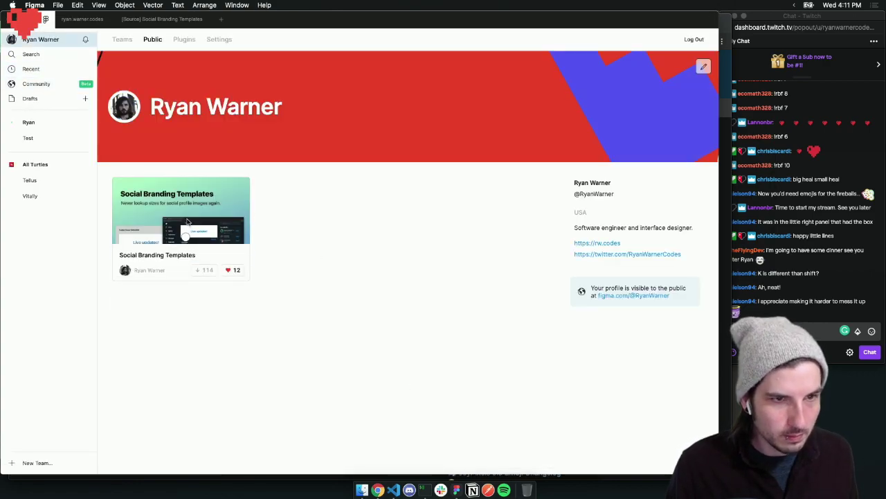
pyautogui.click(189, 222)
pyautogui.scroll(-1, 312, 200)
pyautogui.scroll(-5, 312, 200)
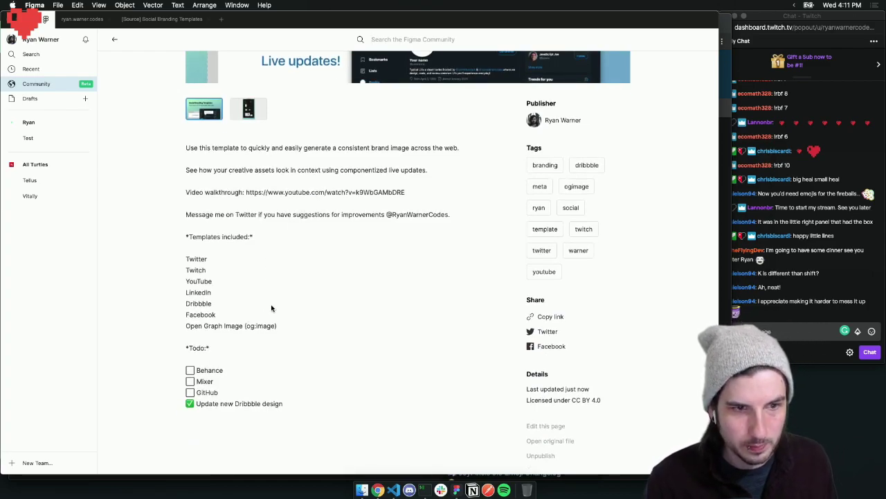
pyautogui.scroll(3, 271, 308)
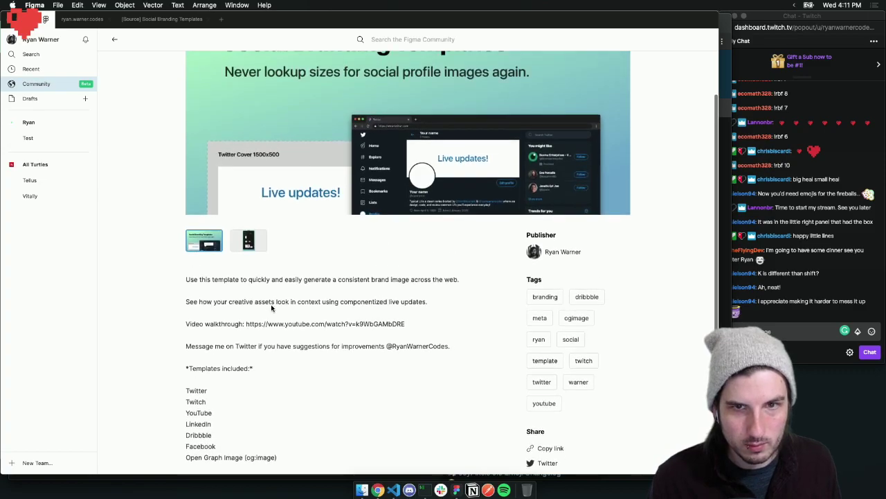
pyautogui.scroll(2, 271, 308)
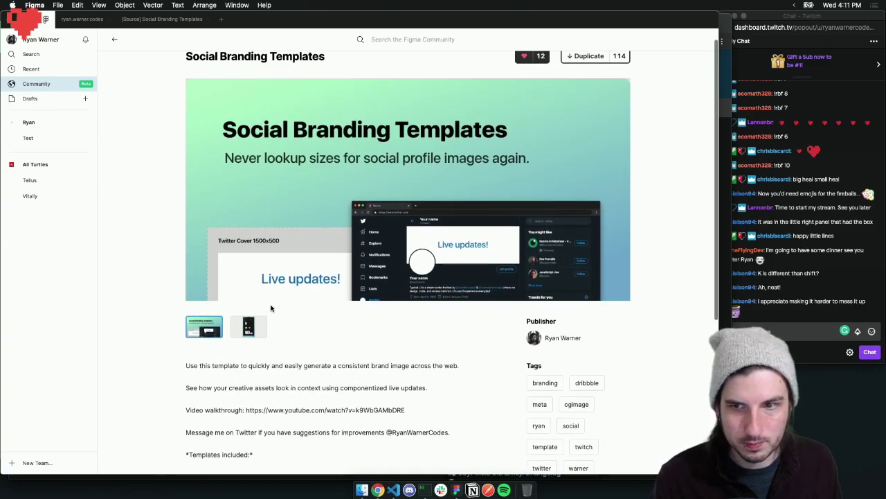
pyautogui.scroll(1, 271, 308)
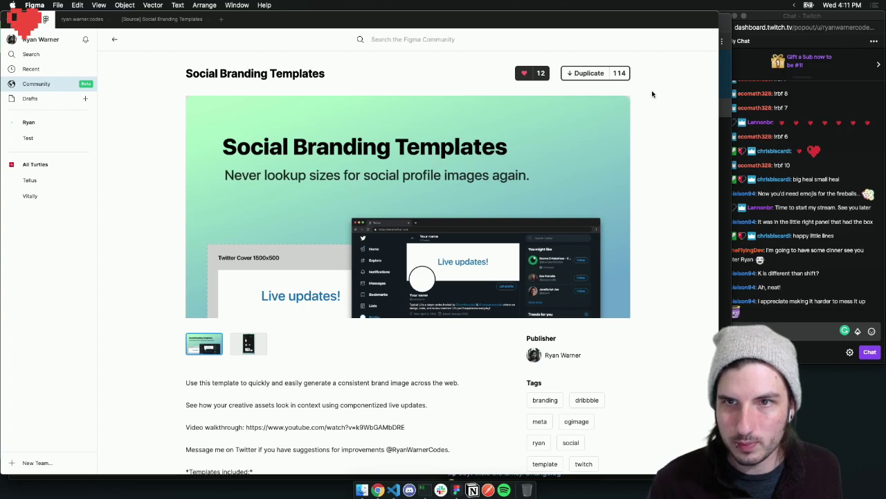
pyautogui.scroll(-5, 653, 93)
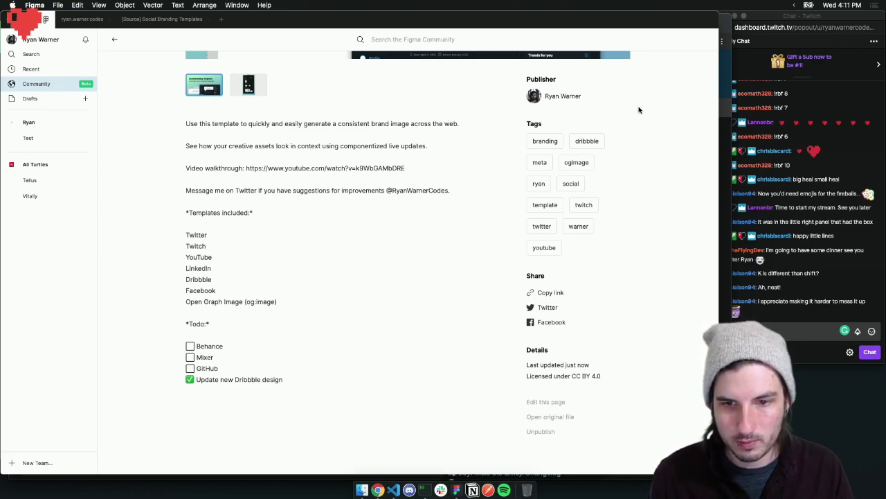
pyautogui.scroll(5, 417, 134)
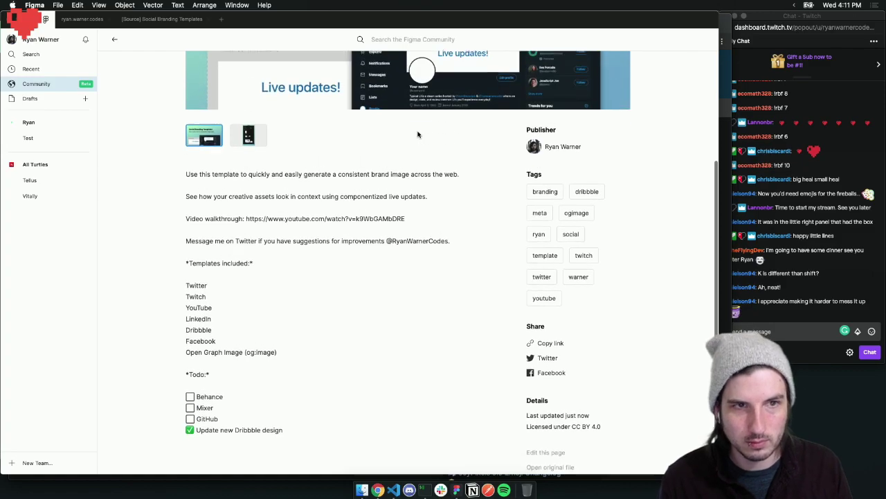
pyautogui.scroll(-5, 417, 134)
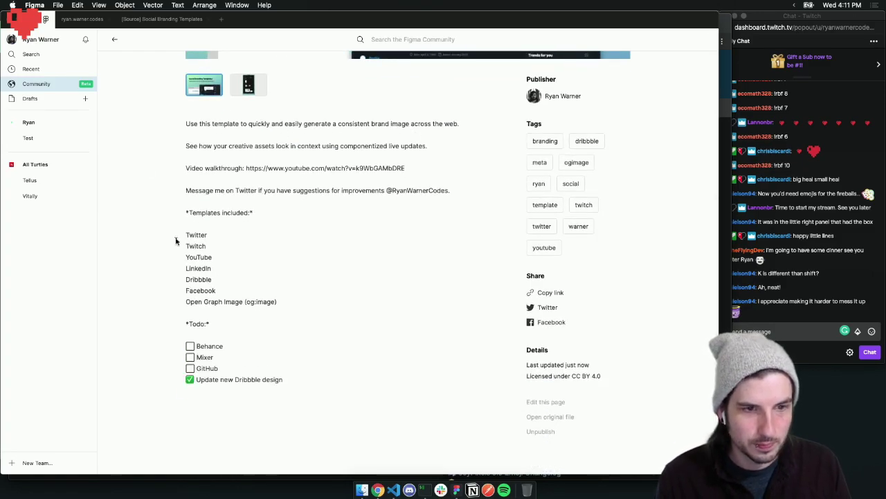
# Check the Behance, Mixer, GitHub and Open Graph Image checklist lines, then return to the source file
pyautogui.doubleClick(202, 345)
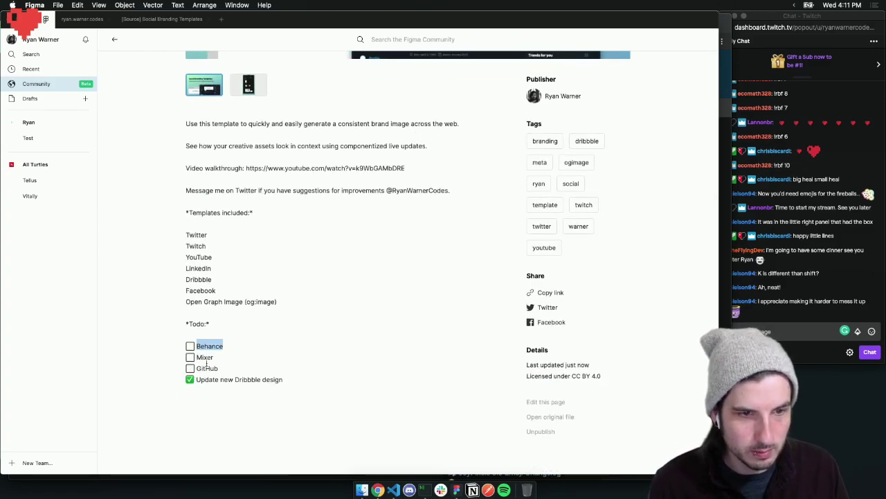
pyautogui.doubleClick(206, 358)
pyautogui.doubleClick(208, 368)
pyautogui.click(303, 348)
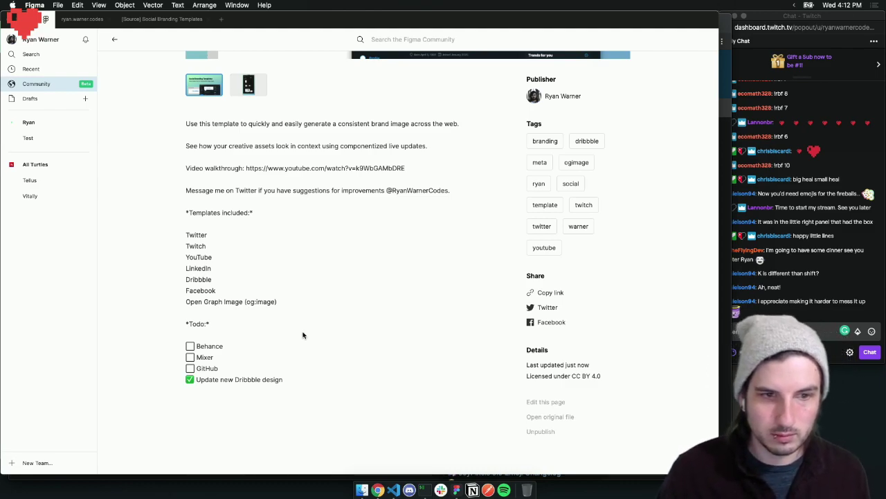
pyautogui.moveTo(192, 302)
pyautogui.mouseDown()
pyautogui.moveTo(272, 302)
pyautogui.moveTo(199, 304)
pyautogui.mouseUp()
pyautogui.click(235, 304)
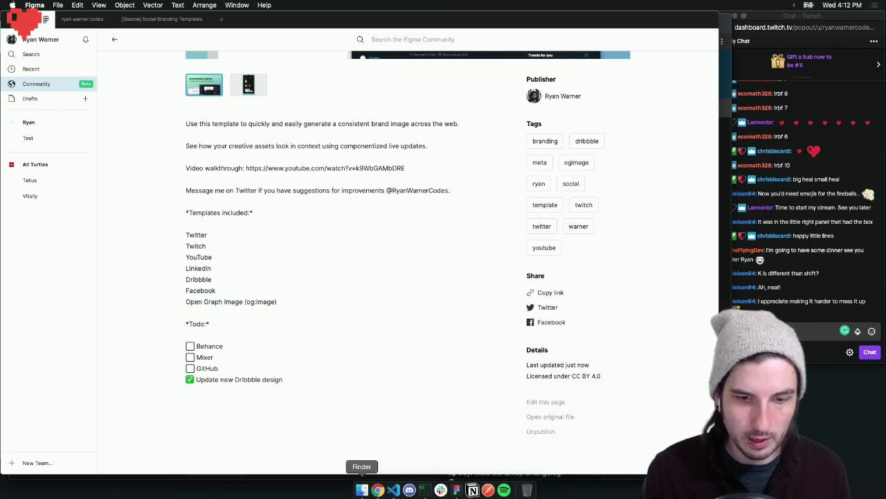
pyautogui.scroll(1, 155, 151)
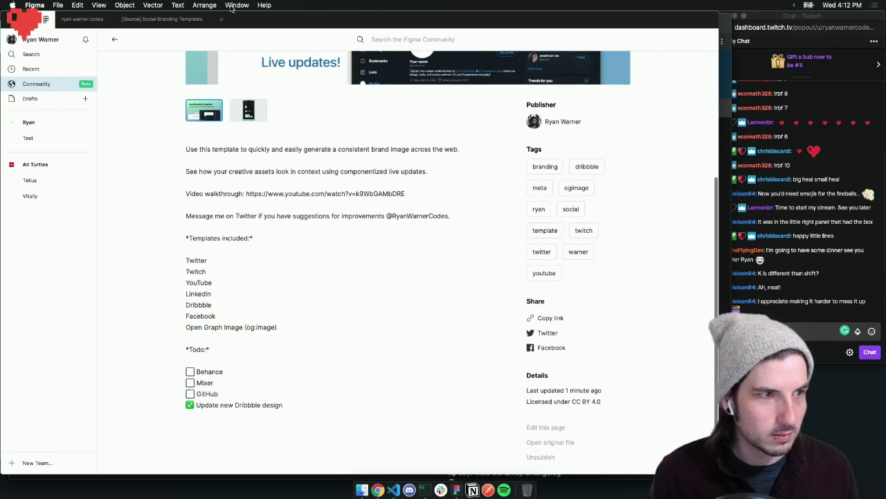
pyautogui.moveTo(272, 16)
pyautogui.mouseDown()
pyautogui.moveTo(277, 23)
pyautogui.moveTo(275, 16)
pyautogui.mouseUp()
pyautogui.click(156, 24)
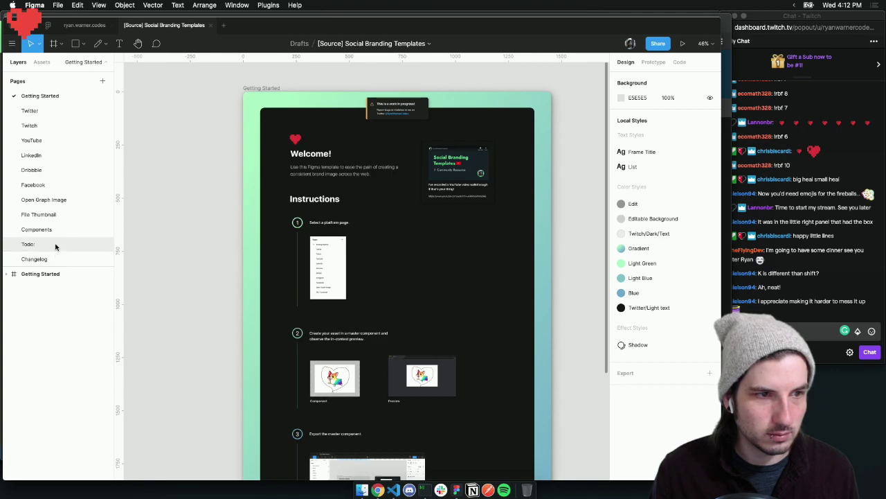
# Review the previews and Todo notes, including 'Todo: Facebook share', on the Open Graph Image page
pyautogui.click(43, 199)
pyautogui.click(417, 289)
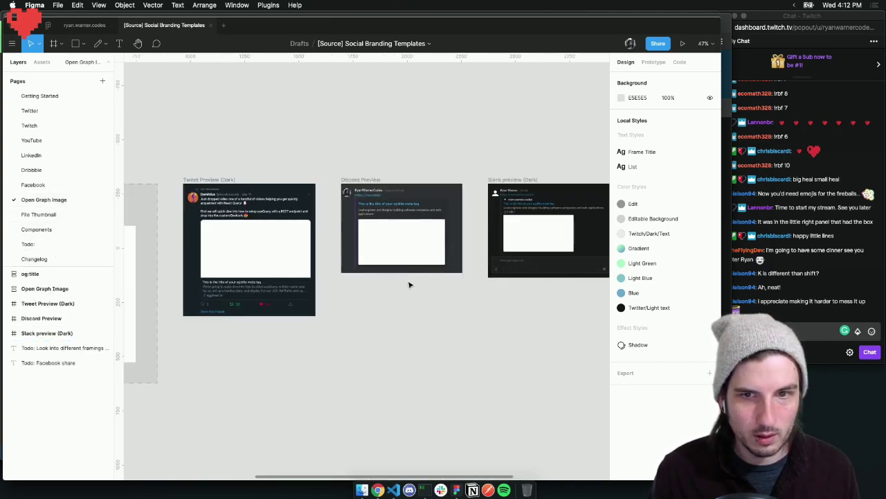
pyautogui.hscroll(5, 401, 281)
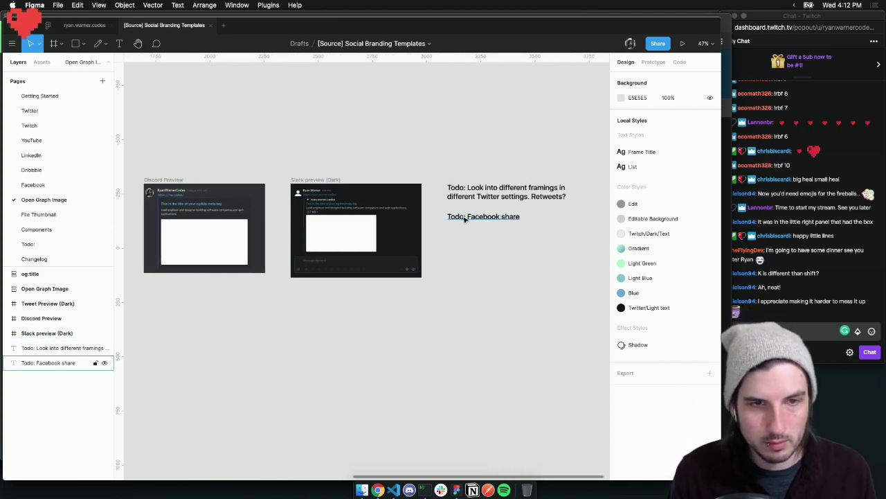
pyautogui.click(508, 220)
pyautogui.click(529, 269)
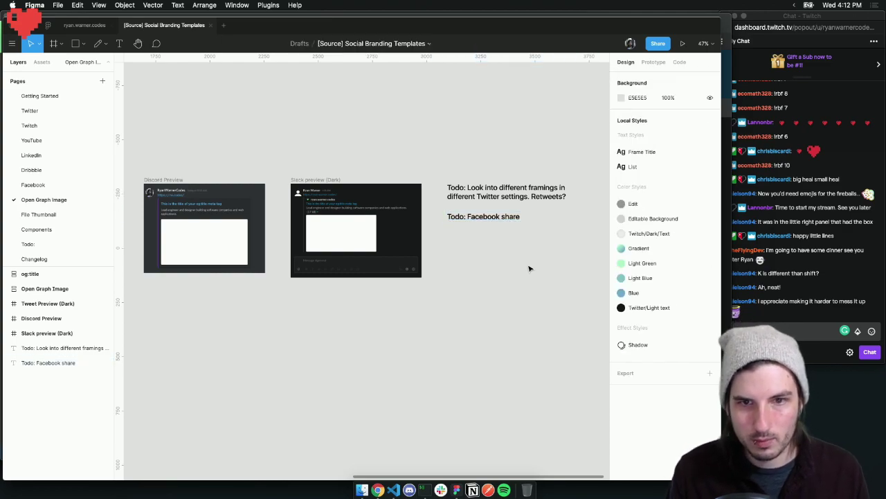
pyautogui.hscroll(-10, 530, 269)
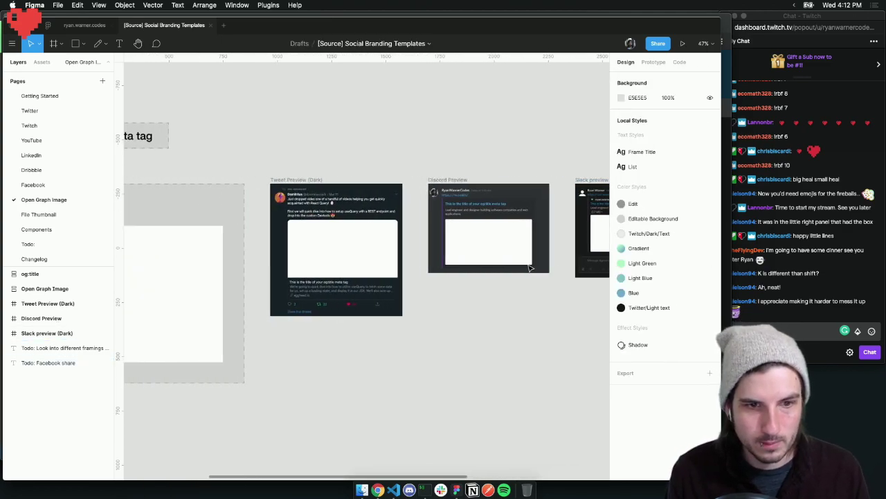
pyautogui.hscroll(-10, 529, 268)
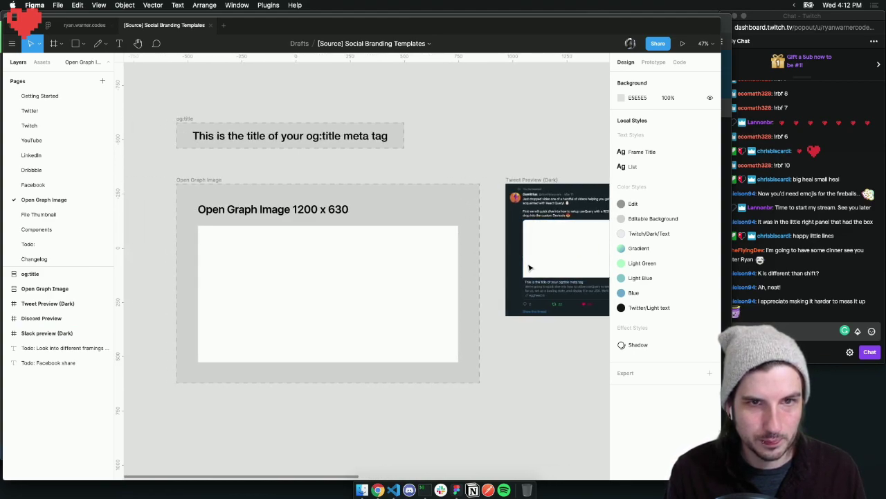
pyautogui.hscroll(15, 530, 269)
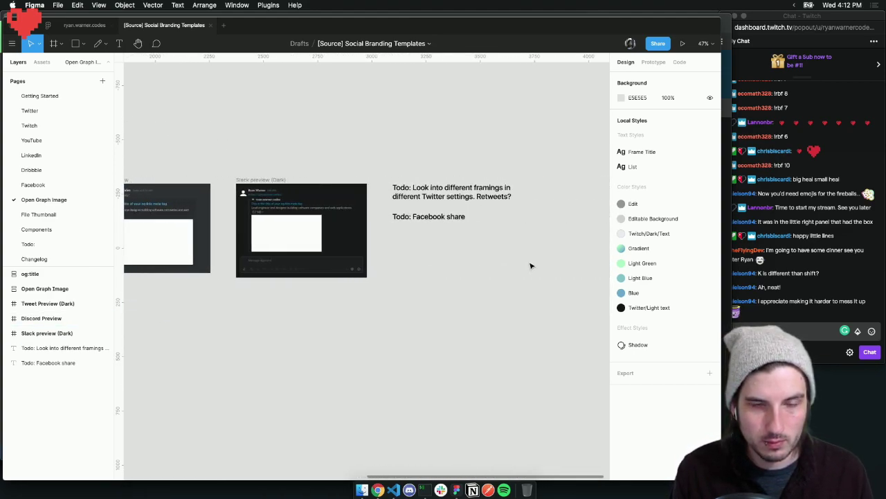
pyautogui.hscroll(-5, 531, 265)
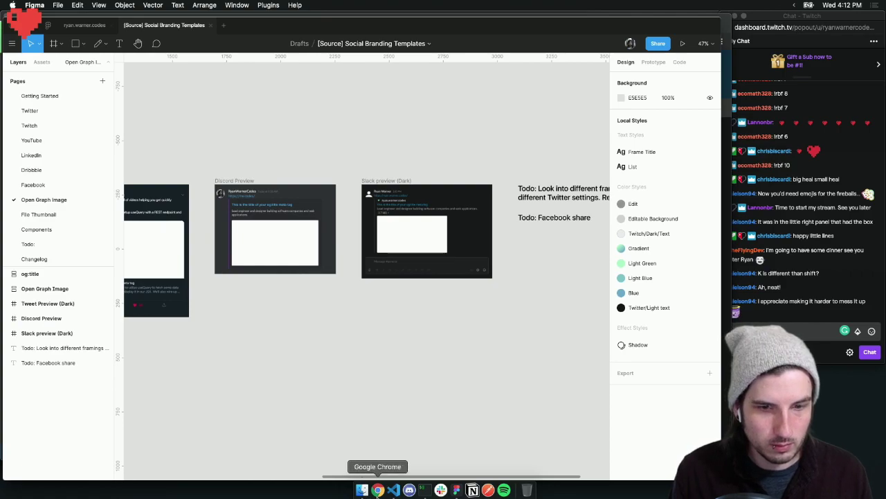
# Bring Chrome to the front, then open and close a new tab
pyautogui.click(378, 490)
pyautogui.moveTo(303, 28)
pyautogui.mouseDown()
pyautogui.moveTo(317, 140)
pyautogui.moveTo(312, 32)
pyautogui.mouseUp()
pyautogui.click(288, 29)
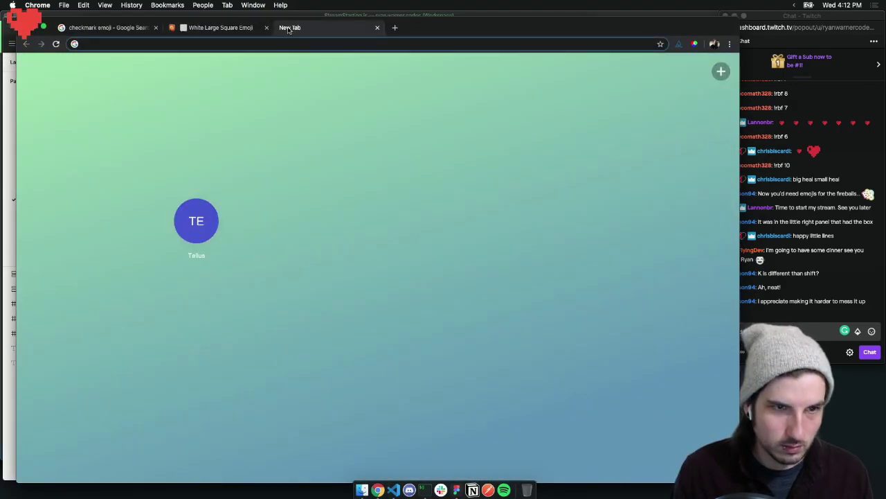
pyautogui.press('super+w')
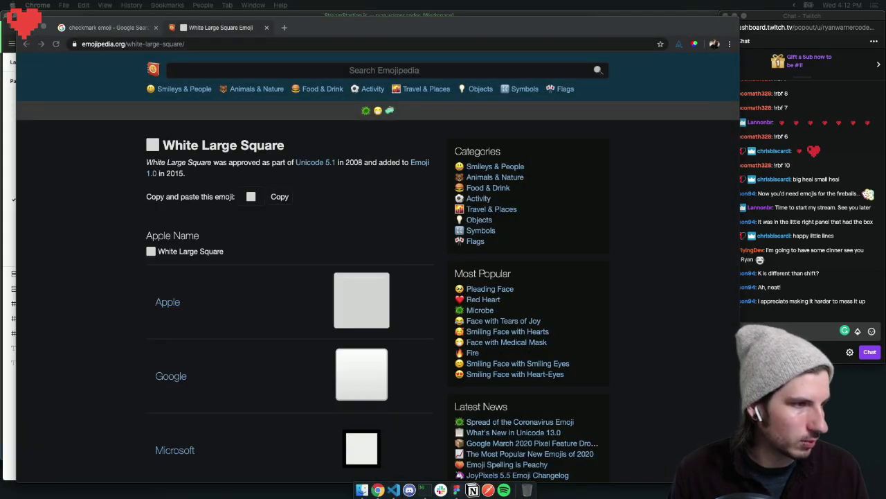
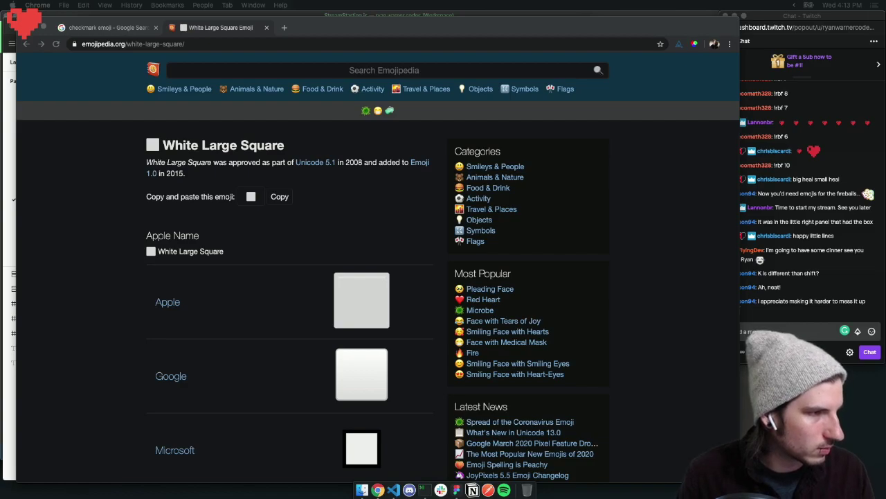
# Open a blank Chrome tab, go back to the check-mark emoji search tab, then return to the Figma file
pyautogui.moveTo(328, 26); pyautogui.dragTo(307, 38)
pyautogui.click(282, 36)
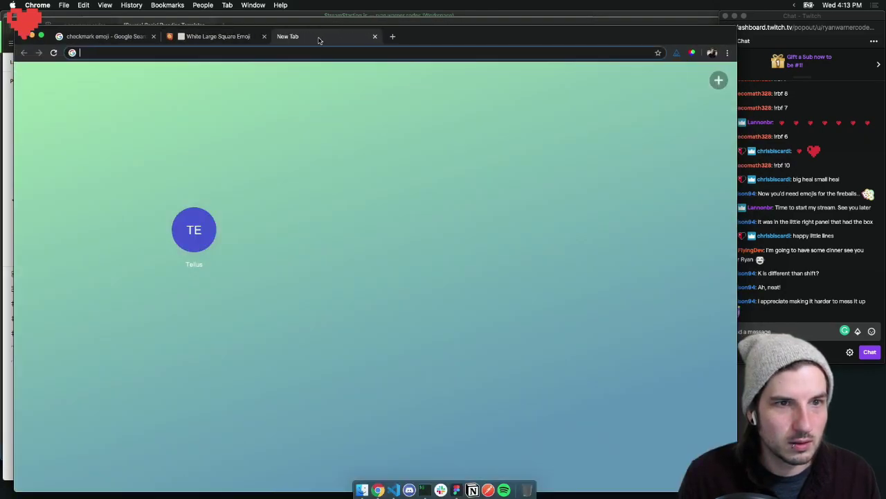
pyautogui.click(105, 36)
pyautogui.moveTo(426, 39); pyautogui.dragTo(434, 89)
pyautogui.click(659, 35)
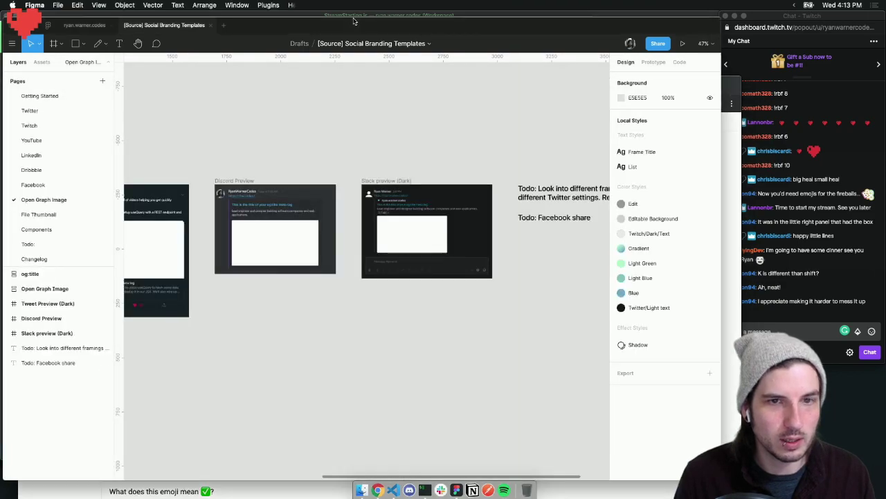
pyautogui.click(658, 43)
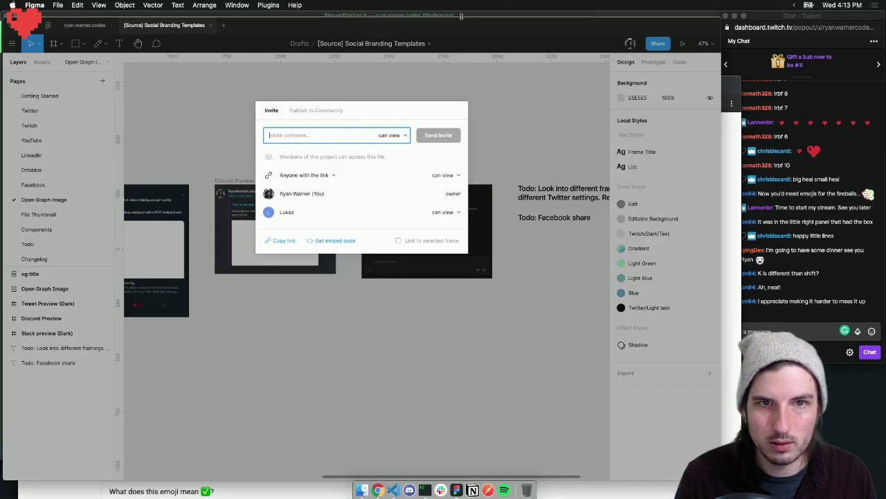
pyautogui.click(324, 110)
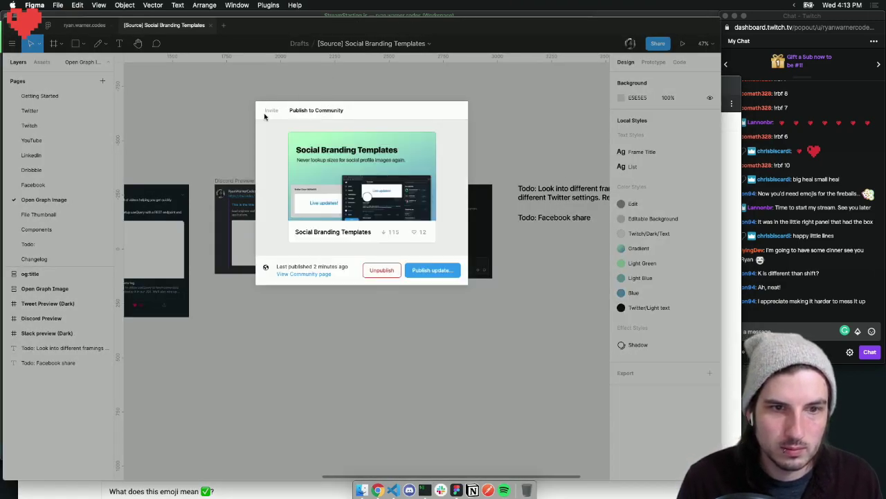
pyautogui.click(321, 272)
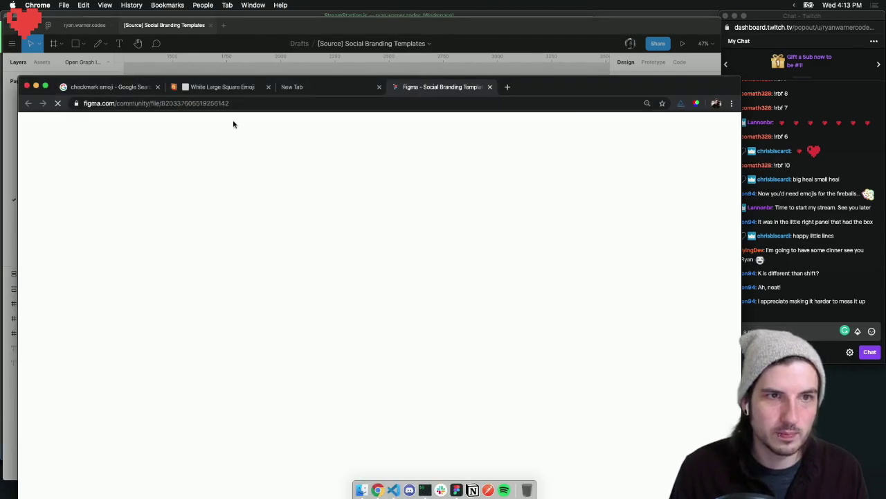
pyautogui.click(242, 103)
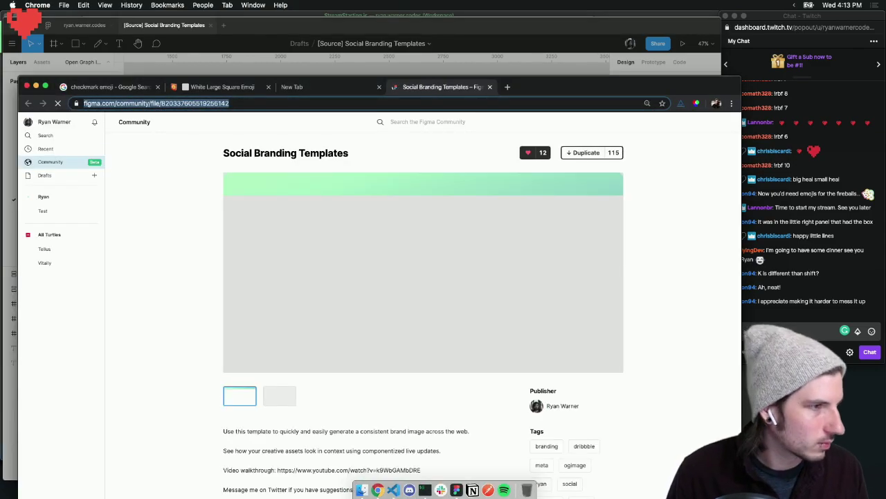
pyautogui.press('super+Tab')
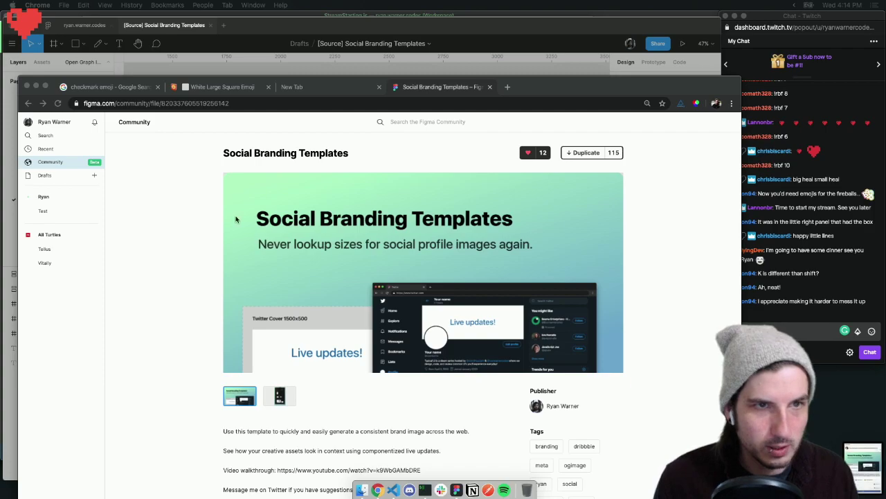
pyautogui.click(286, 29)
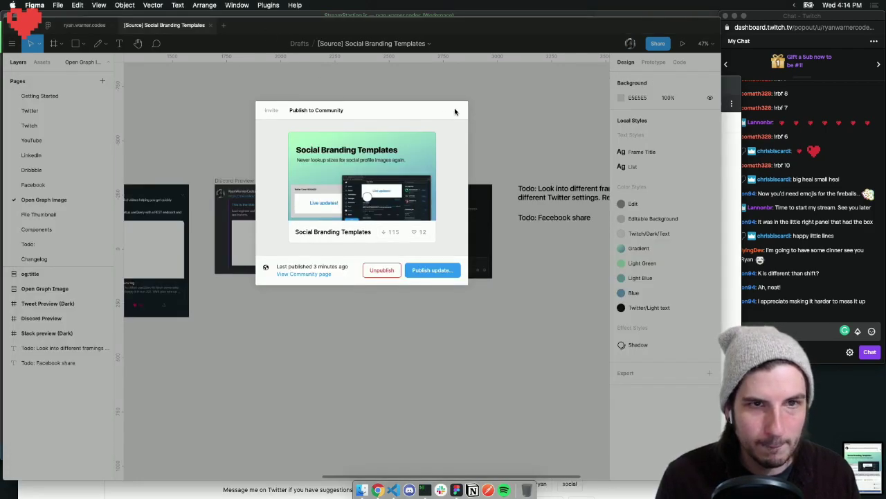
pyautogui.click(468, 93)
pyautogui.hscroll(-3, 270, 115)
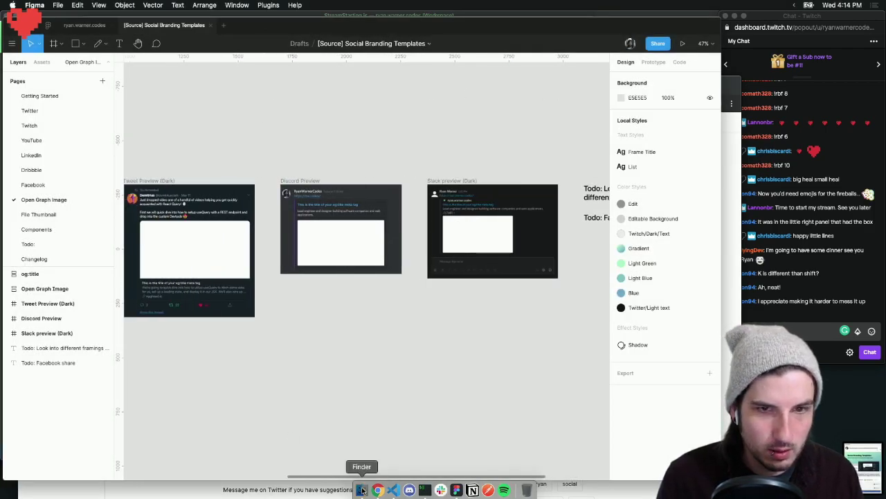
# Drag the Create Post screenshot from the Desktop onto the canvas below Discord Preview
pyautogui.click(362, 490)
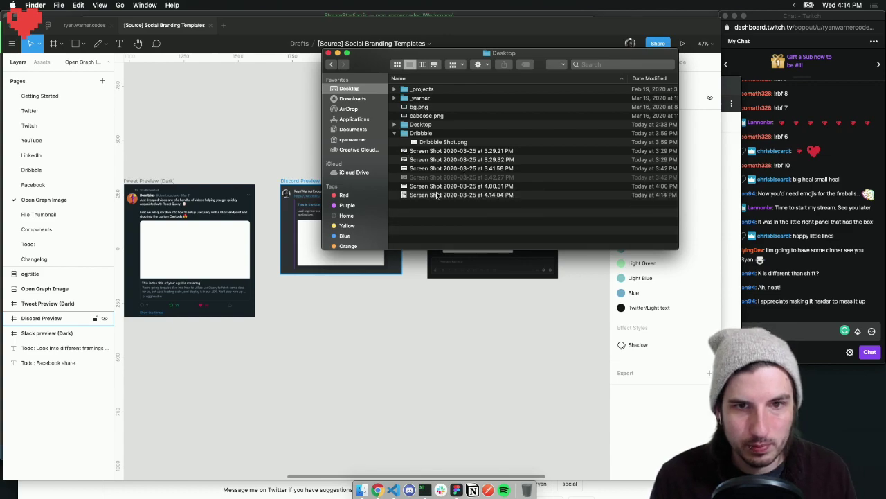
pyautogui.moveTo(438, 196); pyautogui.dragTo(350, 338)
pyautogui.click(419, 331)
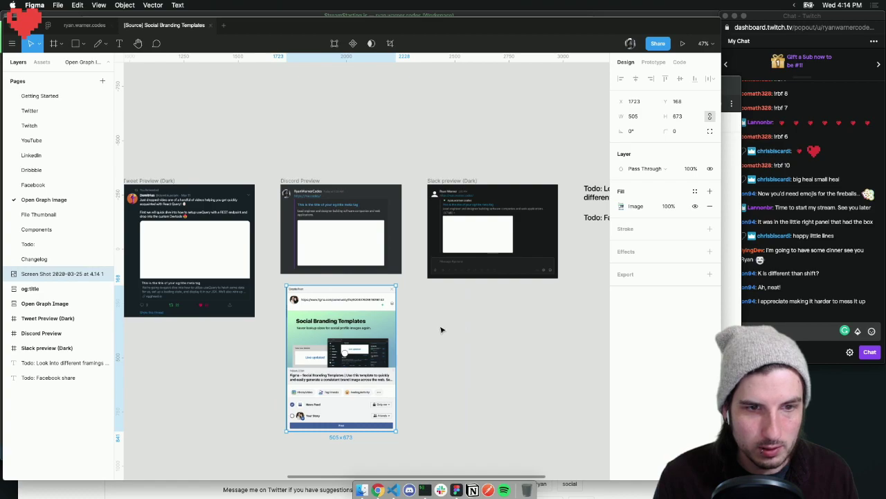
pyautogui.click(441, 331)
pyautogui.press('super+plus')
pyautogui.scroll(-5, 358, 329)
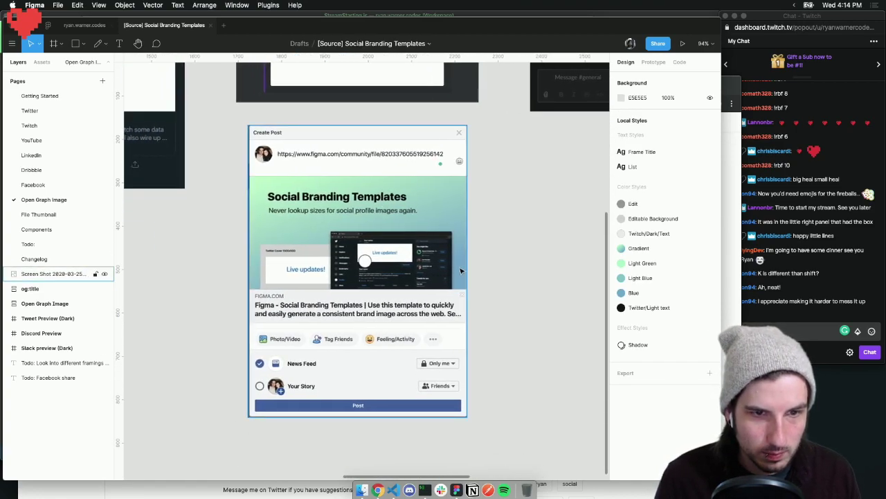
pyautogui.click(337, 253)
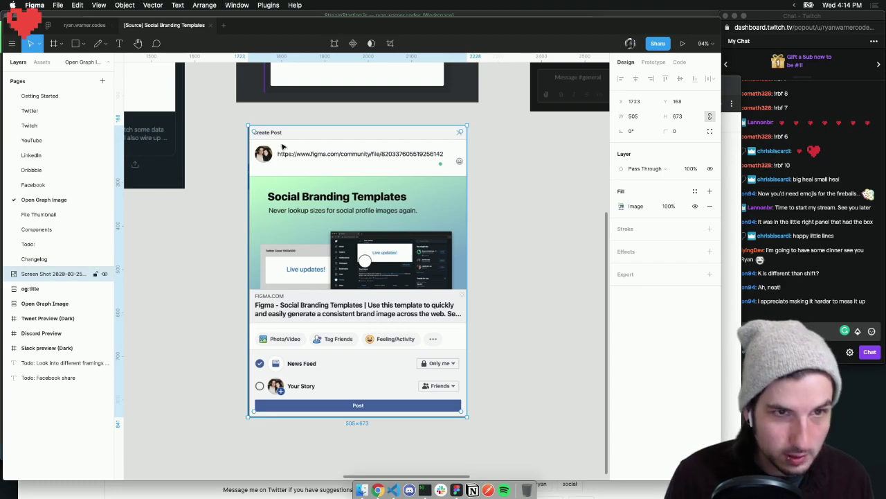
# Draw Frame 3 (505×673) around the screenshot and shift the image 3 px left inside it
pyautogui.press('f')
pyautogui.moveTo(248, 124); pyautogui.dragTo(468, 416)
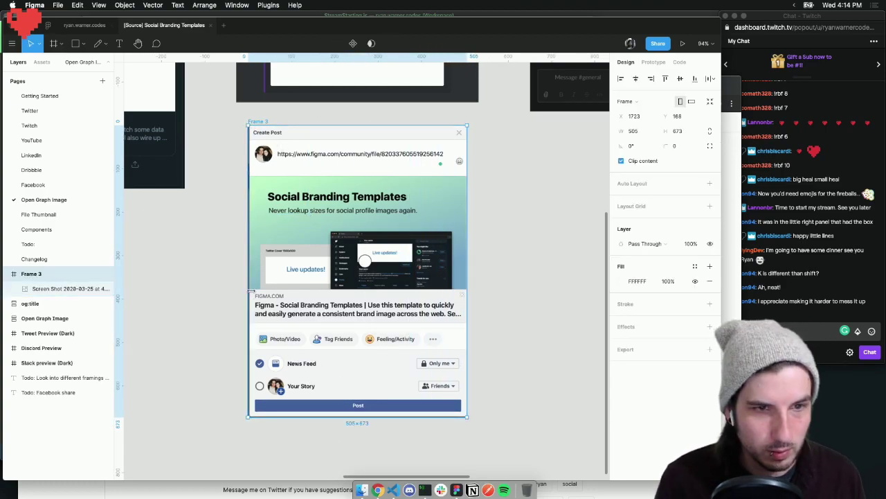
pyautogui.click(57, 290)
pyautogui.press('Left')
pyautogui.press('Left')
pyautogui.press('Left')
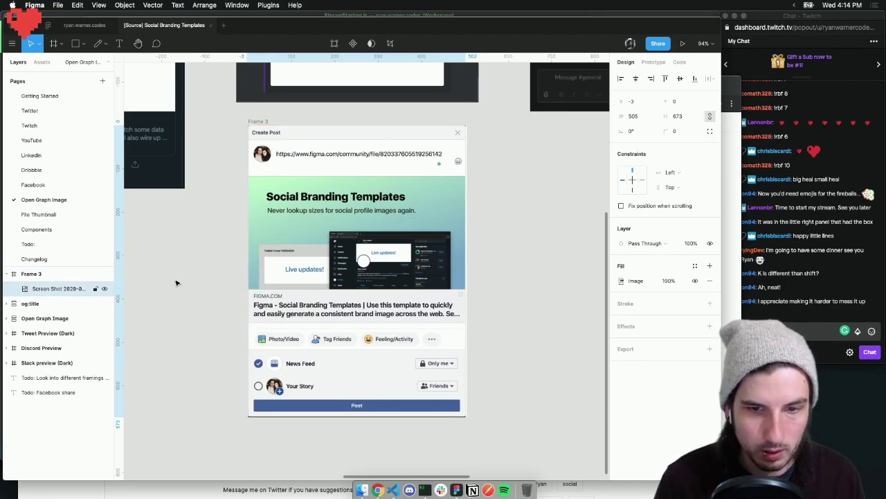
pyautogui.click(642, 118)
pyautogui.press('Up')
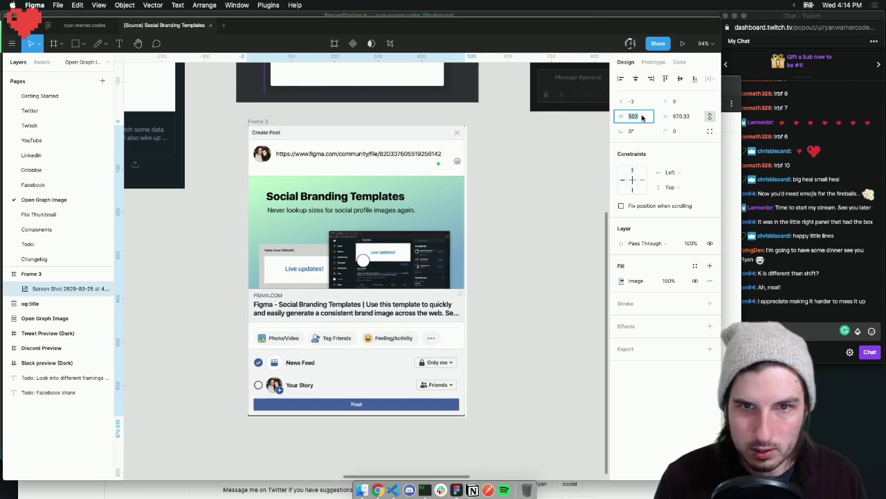
pyautogui.press('super+z')
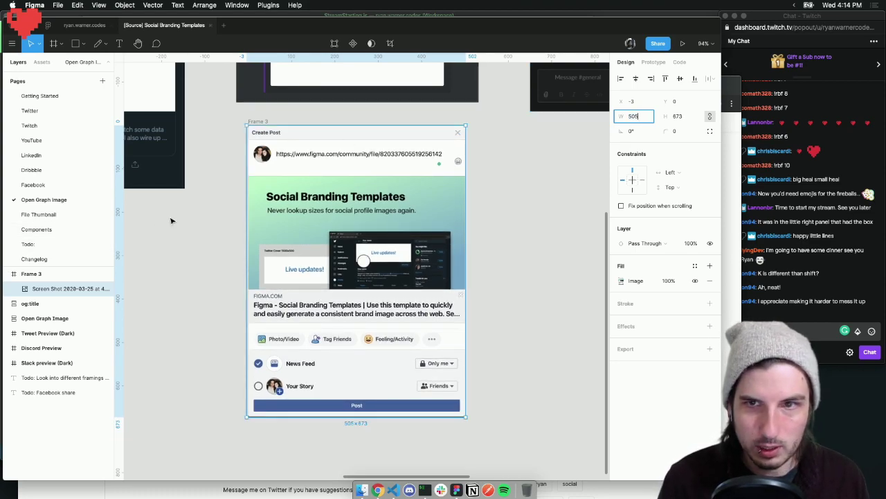
pyautogui.press('super+z')
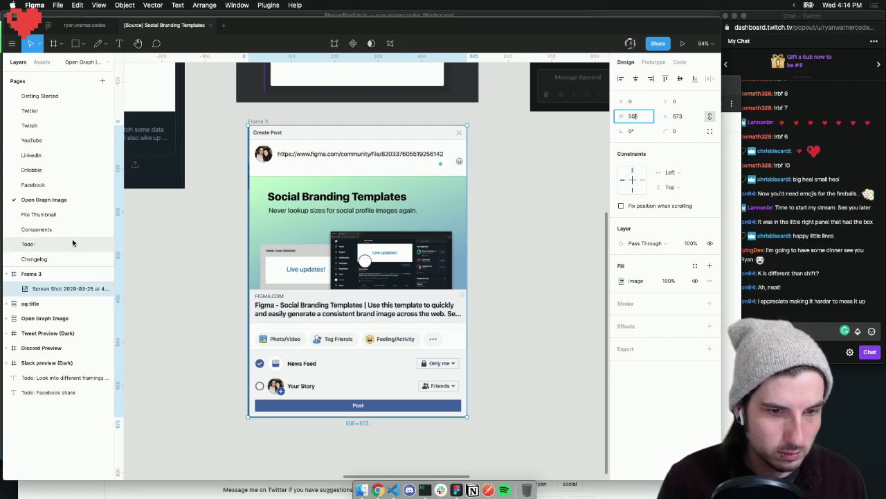
pyautogui.click(81, 289)
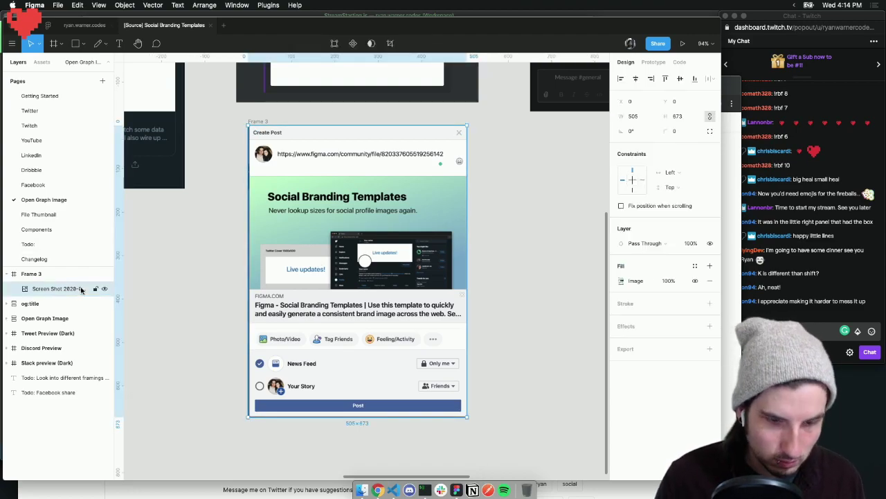
pyautogui.press('Left')
pyautogui.press('Left')
pyautogui.press('Left')
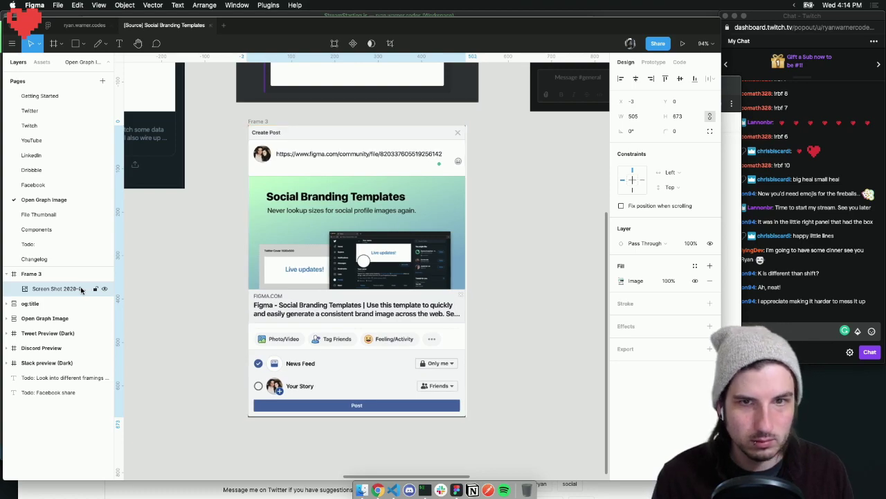
pyautogui.click(40, 276)
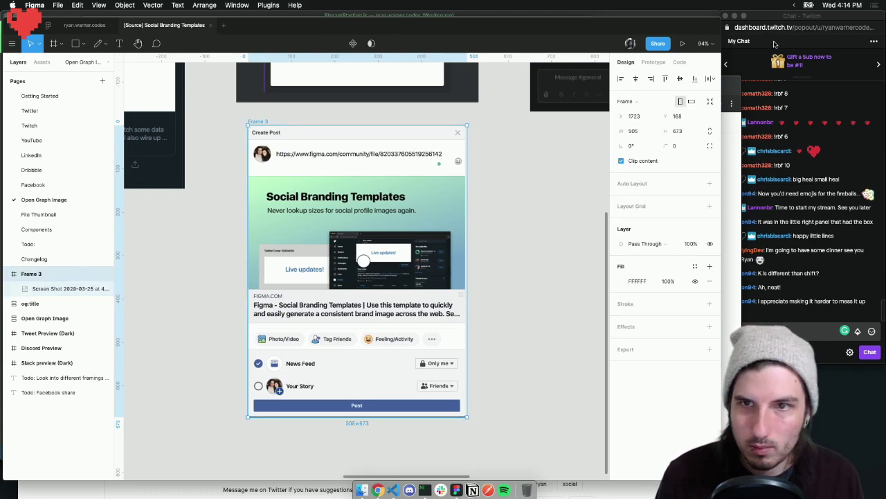
# Resize Frame 3 to 502×671 to fit the screenshot
pyautogui.click(640, 131)
pyautogui.press('Down')
pyautogui.press('Down')
pyautogui.press('Down')
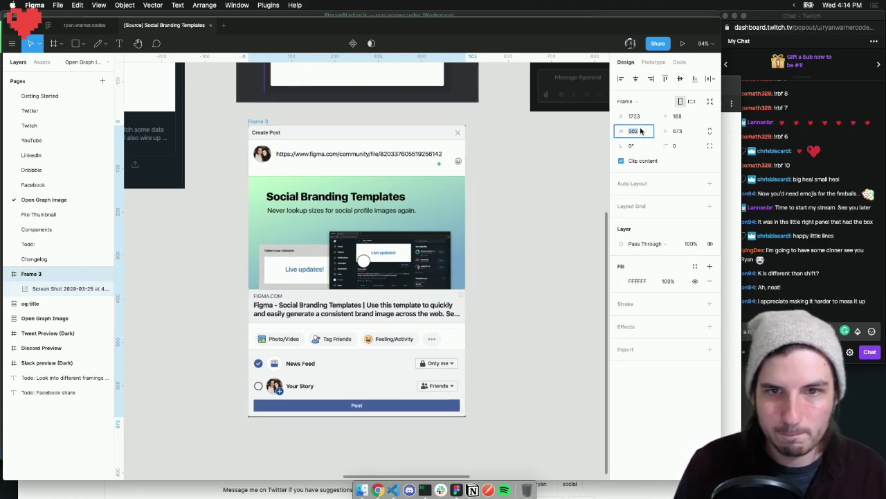
pyautogui.click(677, 132)
pyautogui.press('Down')
pyautogui.press('Down')
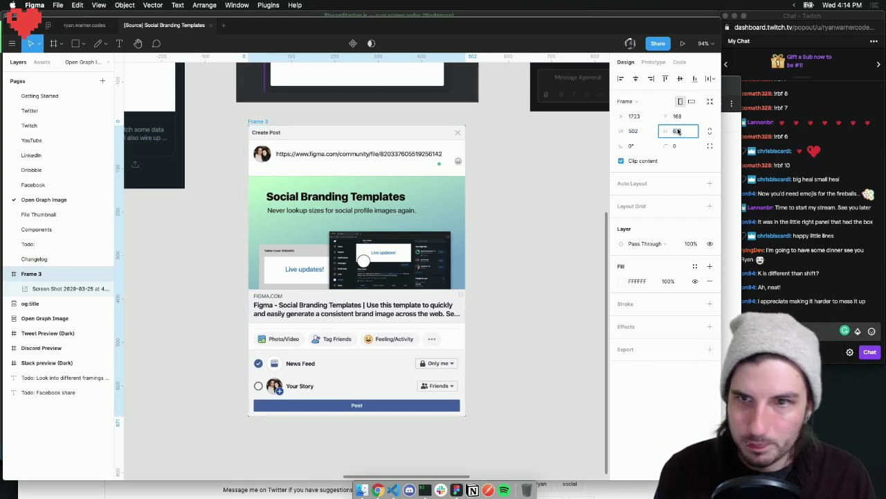
pyautogui.click(680, 150)
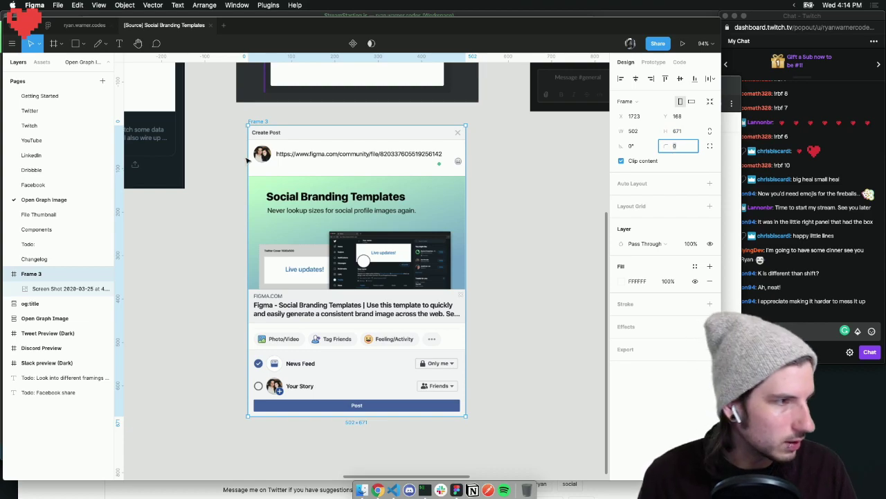
pyautogui.press('super+Tab')
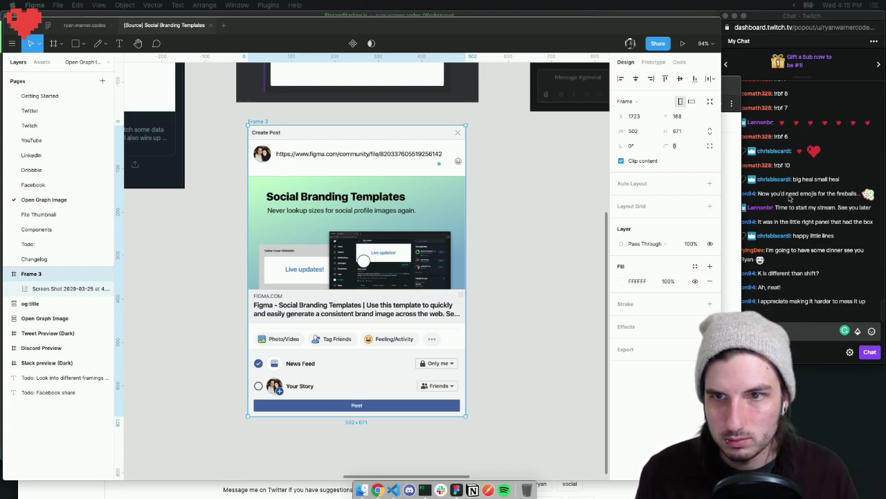
# Set Frame 3's corner radius to 1
pyautogui.click(57, 288)
pyautogui.click(56, 276)
pyautogui.click(510, 222)
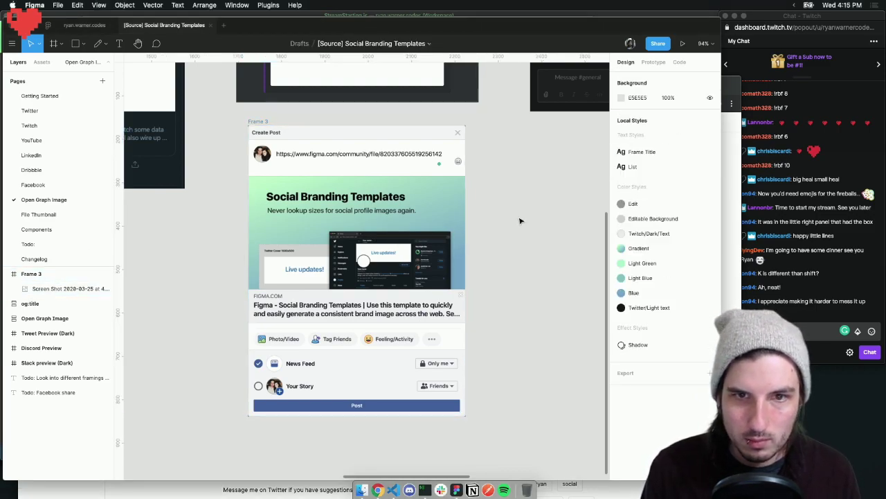
pyautogui.click(31, 274)
pyautogui.click(686, 147)
pyautogui.write('1')
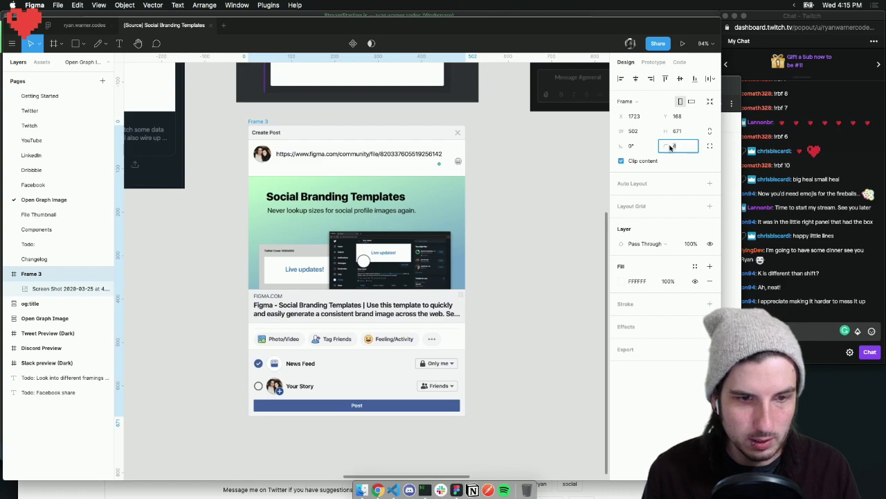
pyautogui.click(533, 199)
# Zoom out over the preview frames and select the og-image placeholder in Open Graph Image
pyautogui.hscroll(-2, 533, 199)
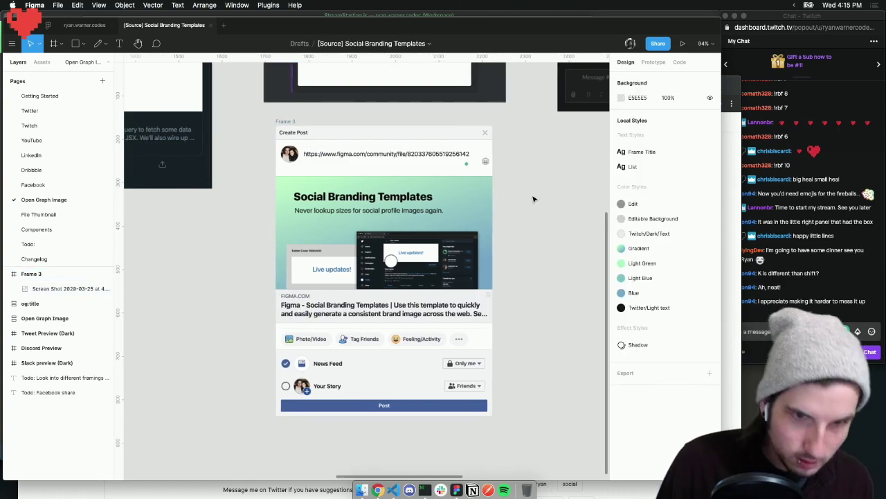
pyautogui.scroll(-5, 533, 196)
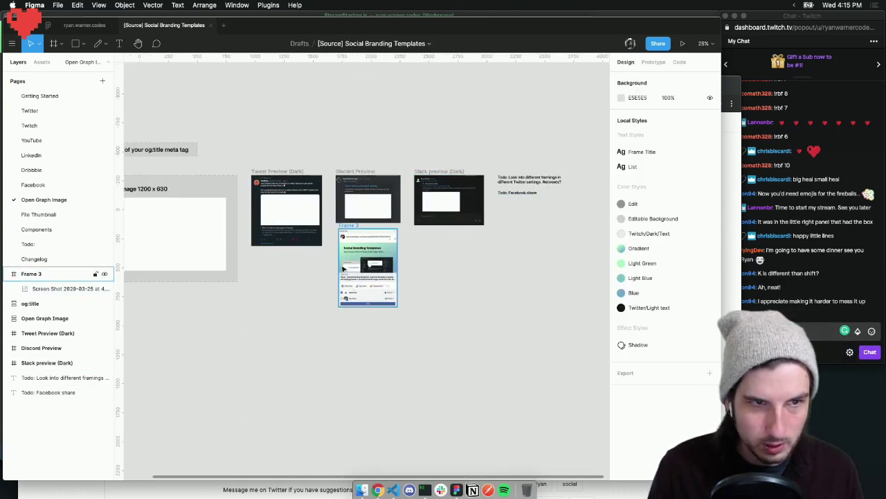
pyautogui.hscroll(-5, 303, 259)
pyautogui.click(185, 148)
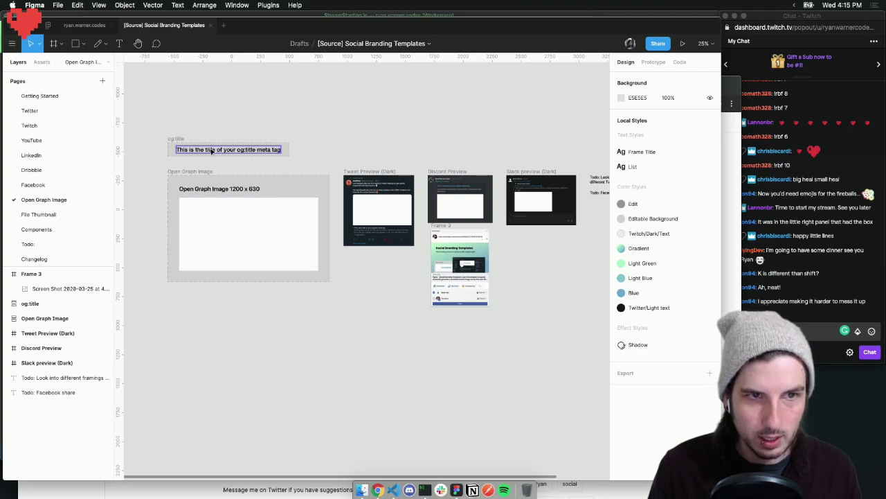
pyautogui.press('super+plus')
pyautogui.press('super+plus')
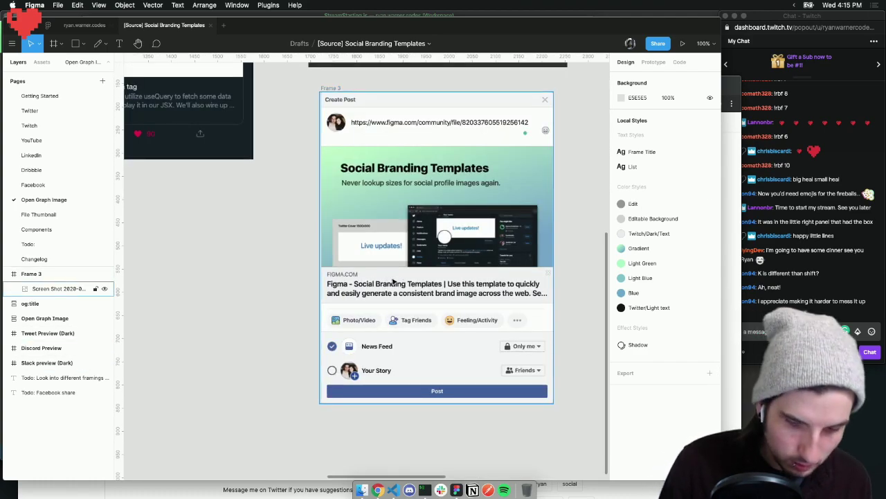
pyautogui.press('super+minus')
pyautogui.press('super+minus')
pyautogui.hscroll(-6, 394, 280)
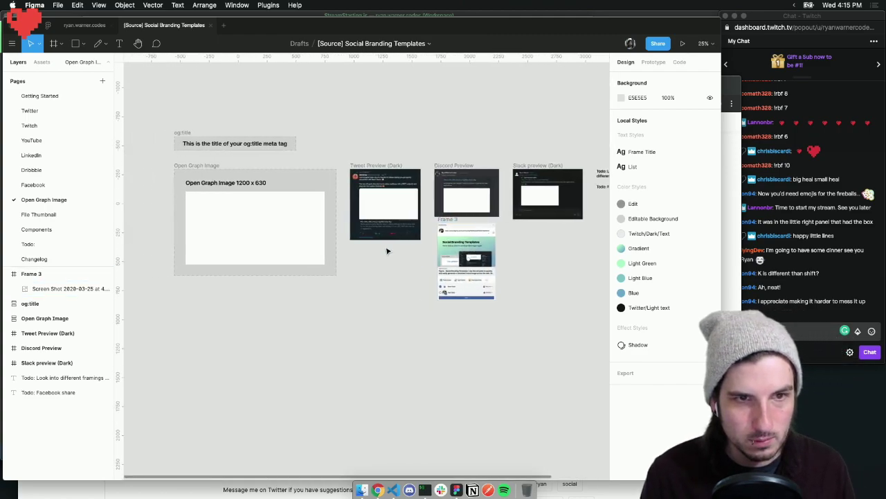
pyautogui.click(292, 228)
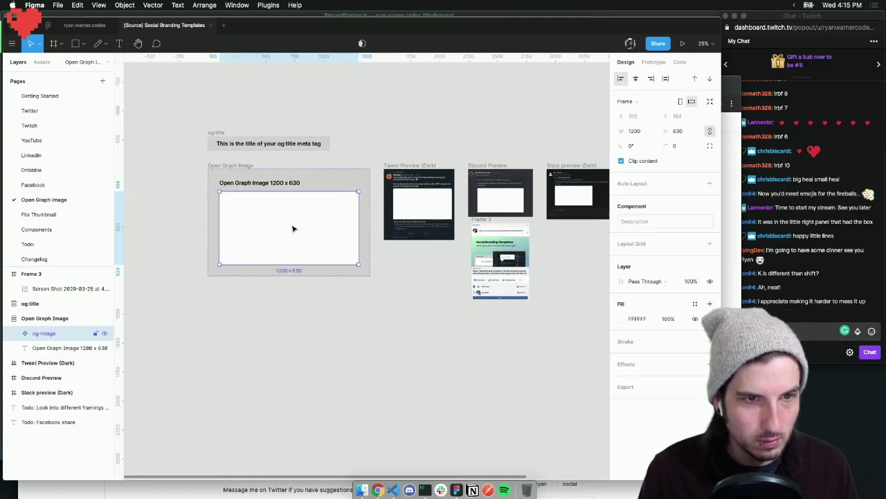
# Paste a copy of og-image into Frame 3 and scale it proportionally down to 368 wide
pyautogui.press('super+v')
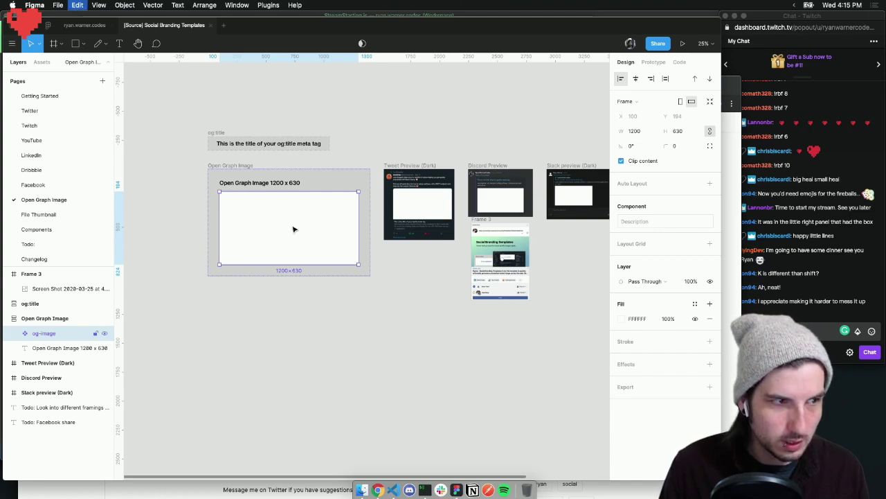
pyautogui.moveTo(316, 303); pyautogui.dragTo(475, 310)
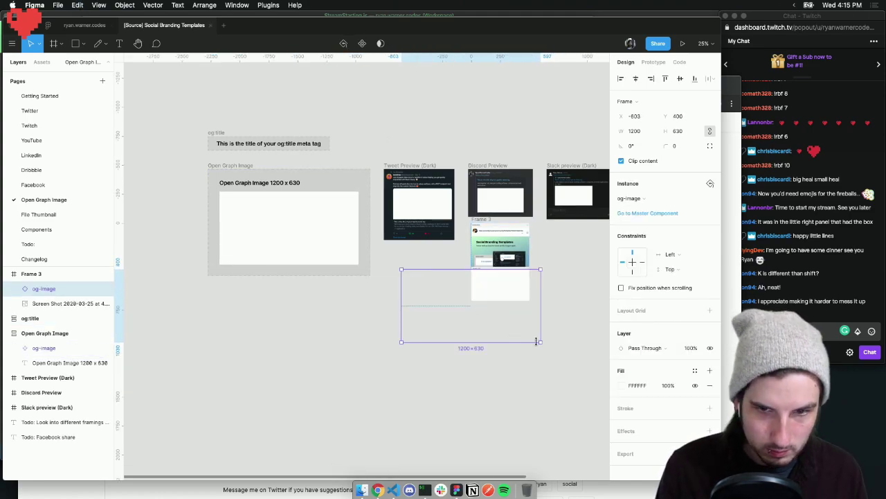
pyautogui.press('k')
pyautogui.moveTo(540, 342); pyautogui.dragTo(492, 253)
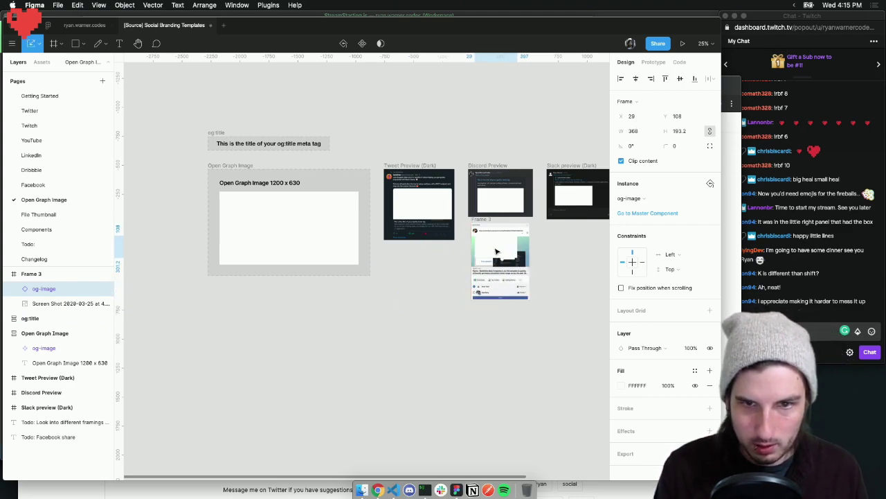
pyautogui.scroll(10, 484, 249)
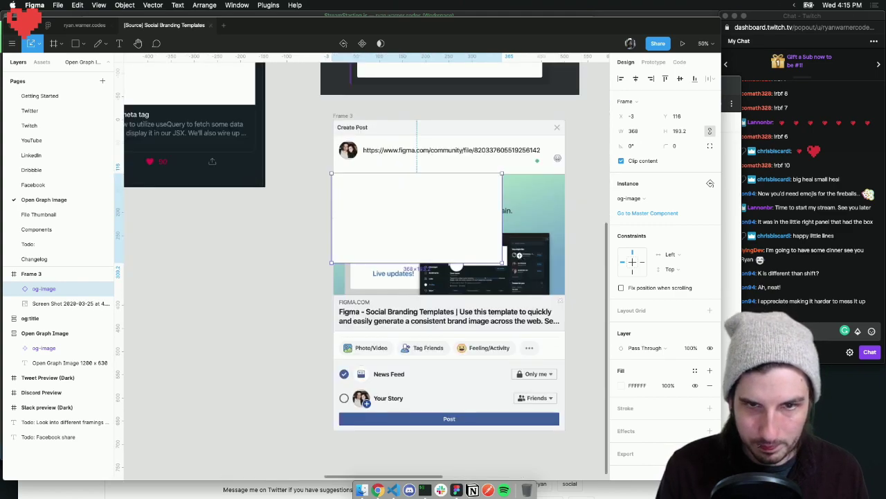
pyautogui.moveTo(348, 214); pyautogui.dragTo(348, 214)
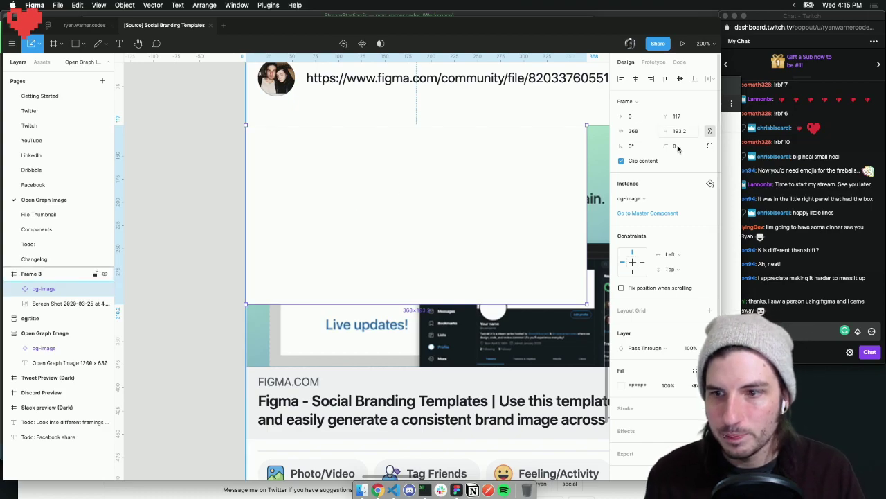
pyautogui.click(814, 199)
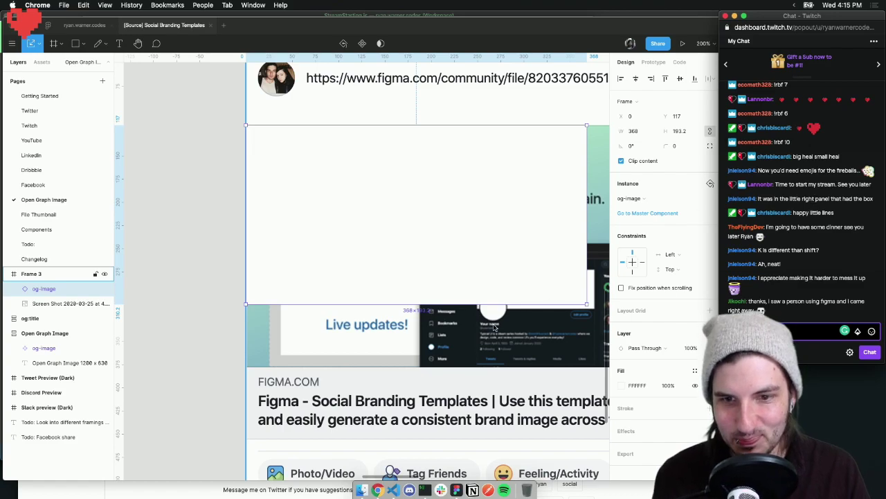
pyautogui.hscroll(5, 497, 324)
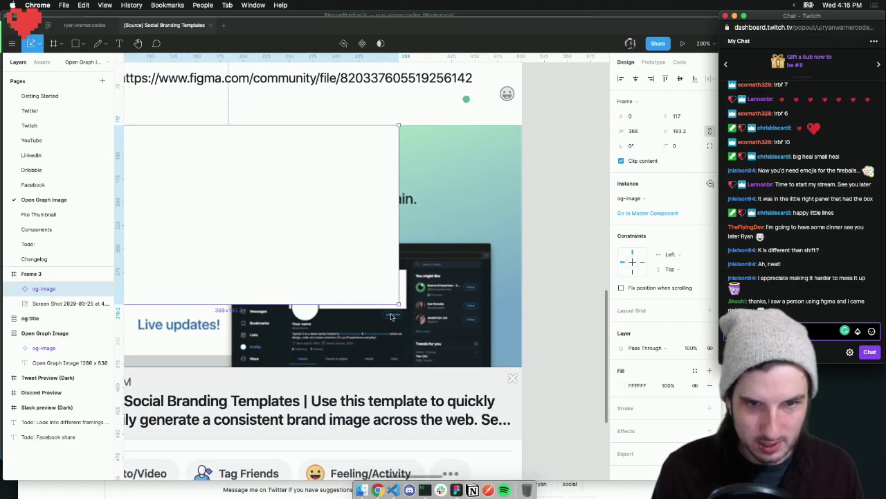
pyautogui.click(398, 305)
# Enlarge the og-image copy to cover the post's link preview image
pyautogui.moveTo(397, 304); pyautogui.dragTo(517, 352)
pyautogui.hscroll(-5, 401, 312)
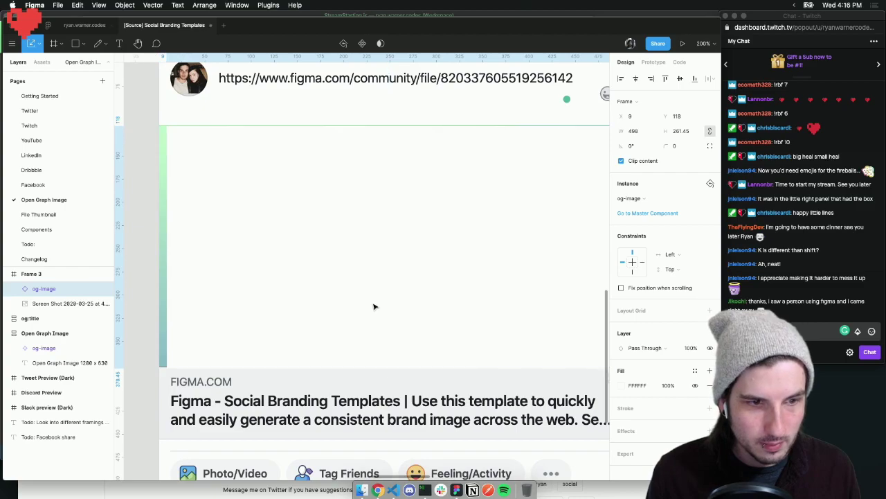
pyautogui.hscroll(3, 369, 305)
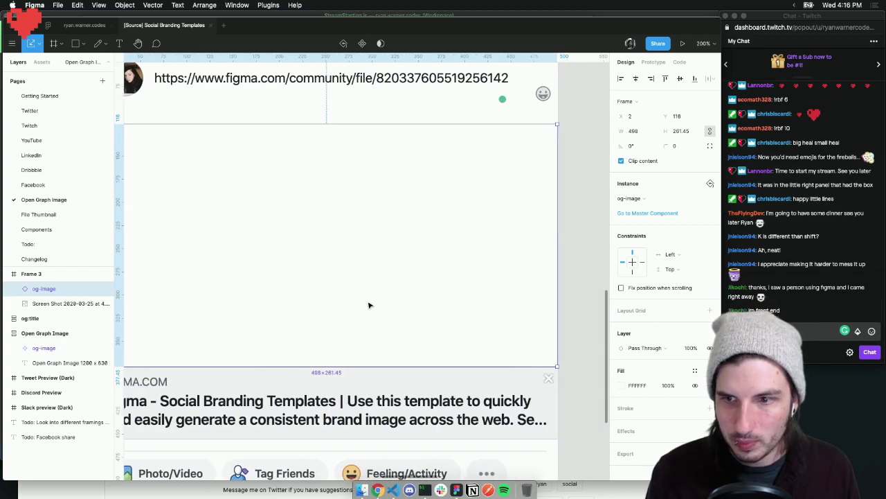
pyautogui.hscroll(2, 369, 305)
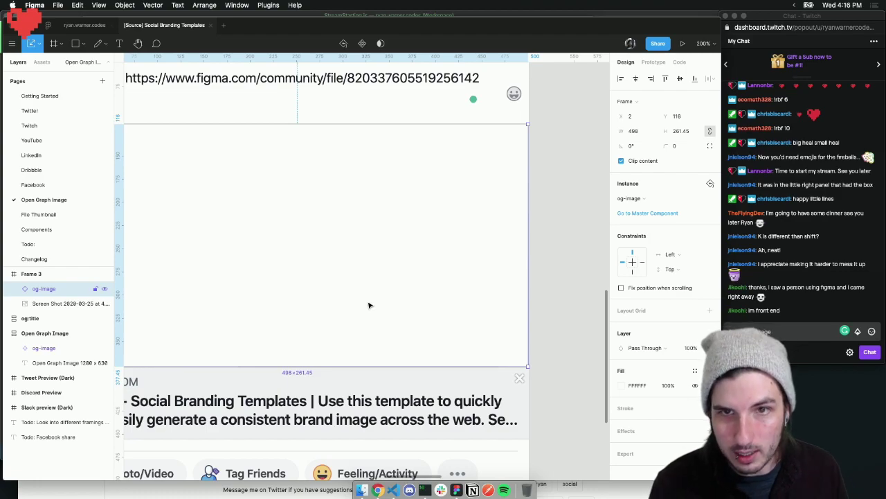
pyautogui.hscroll(-5, 373, 303)
pyautogui.hscroll(4, 375, 301)
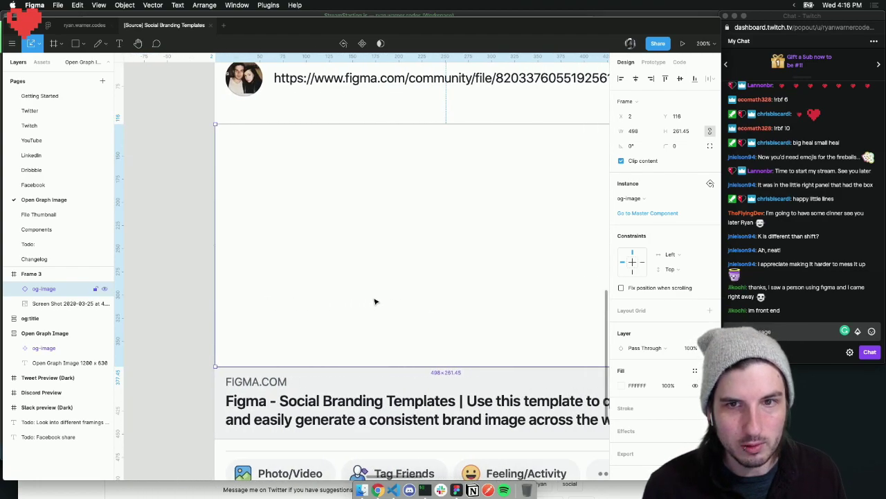
pyautogui.hscroll(-1, 375, 302)
pyautogui.hscroll(-3, 376, 301)
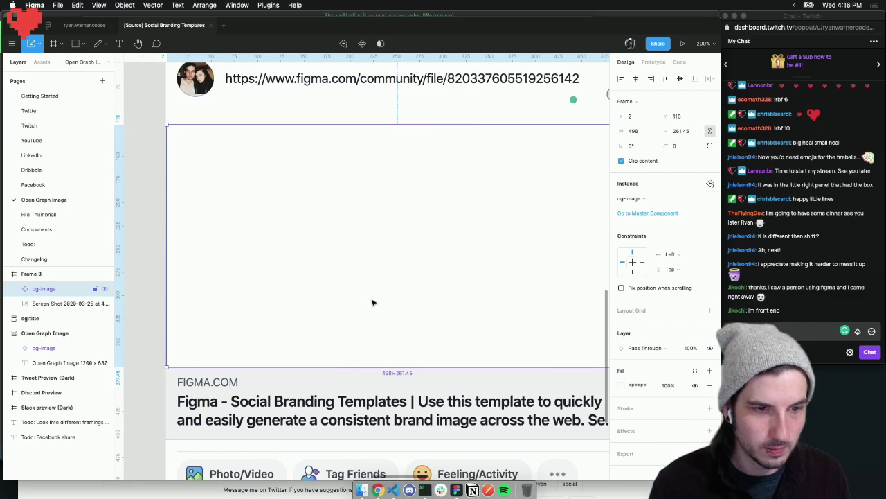
# Nudge og-image 1 px left and widen it to the post's right edge
pyautogui.click(352, 400)
pyautogui.click(300, 330)
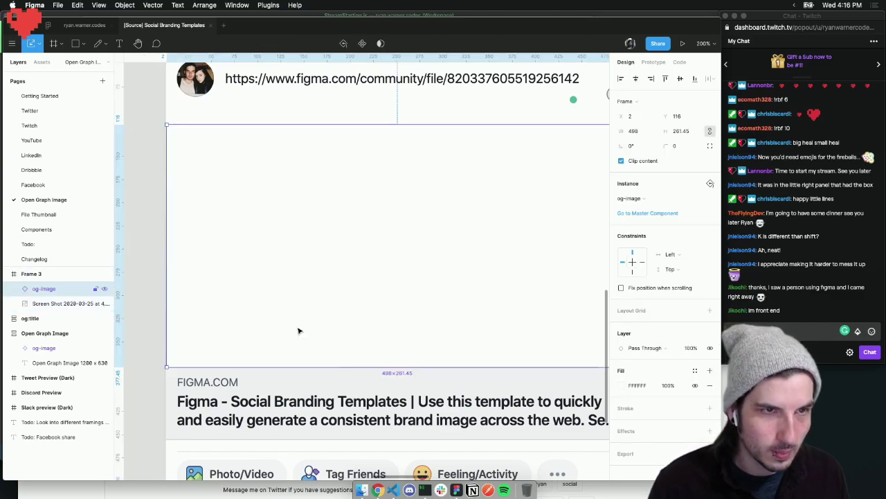
pyautogui.press('Left')
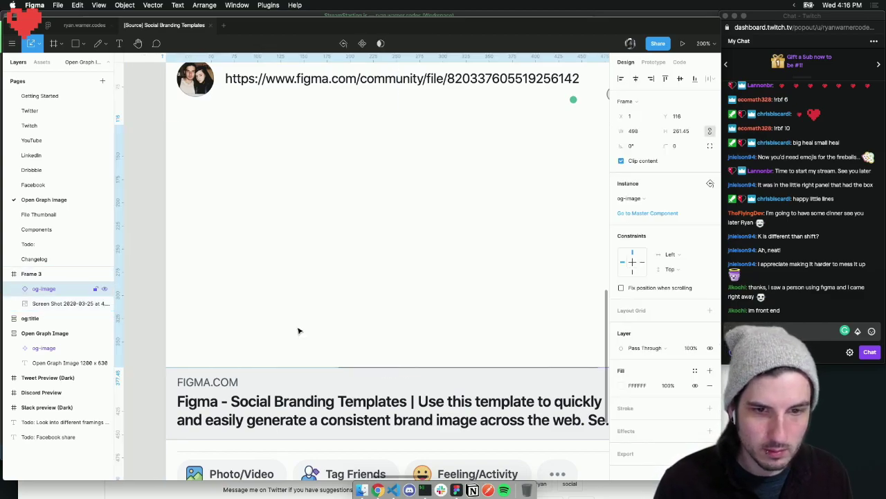
pyautogui.hscroll(8, 301, 330)
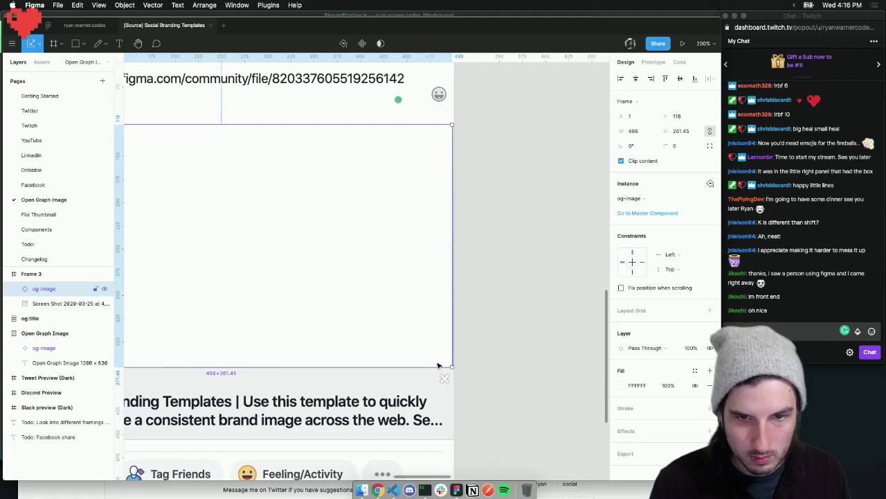
pyautogui.moveTo(453, 368); pyautogui.dragTo(451, 366)
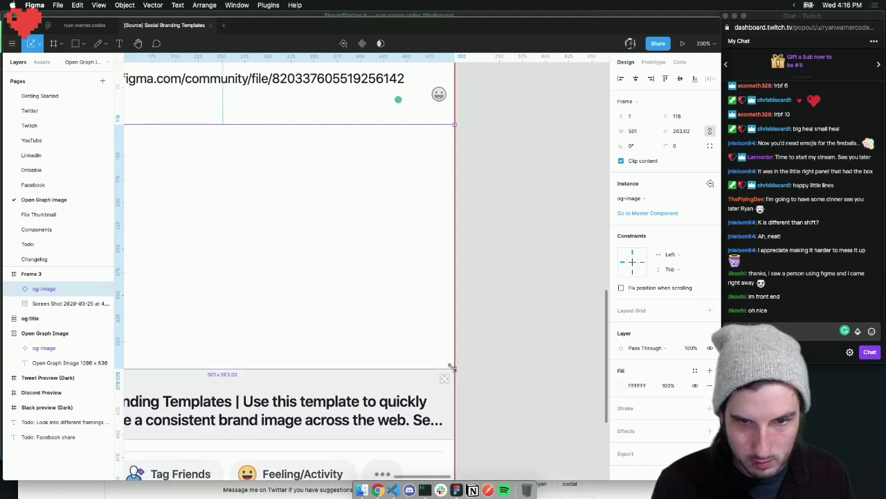
pyautogui.click(484, 365)
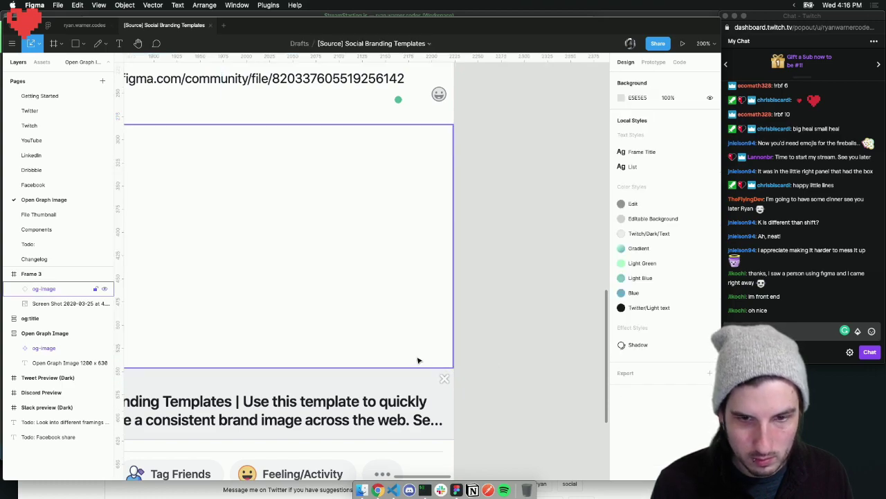
# Fine-tune og-image to exactly 500×262.5 and check its fit over the link image
pyautogui.scroll(5, 451, 367)
pyautogui.click(441, 359)
pyautogui.moveTo(460, 372); pyautogui.dragTo(462, 374)
pyautogui.scroll(10, 423, 362)
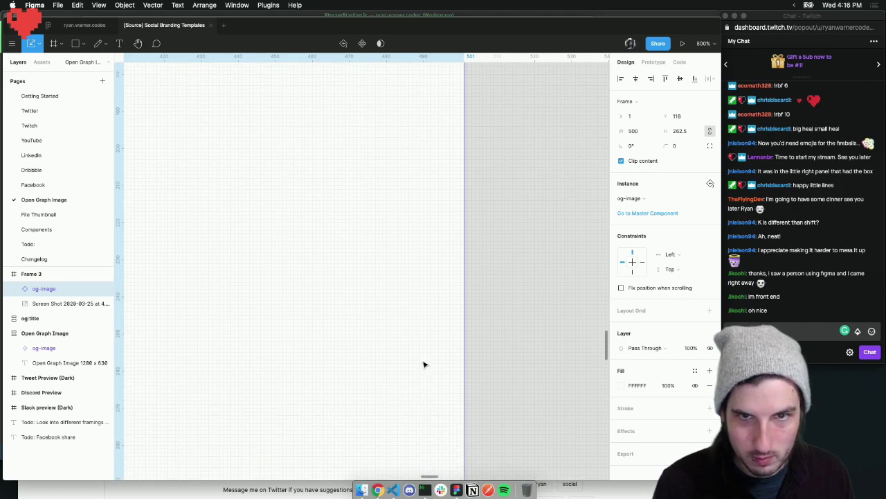
pyautogui.press('Up')
pyautogui.press('Down')
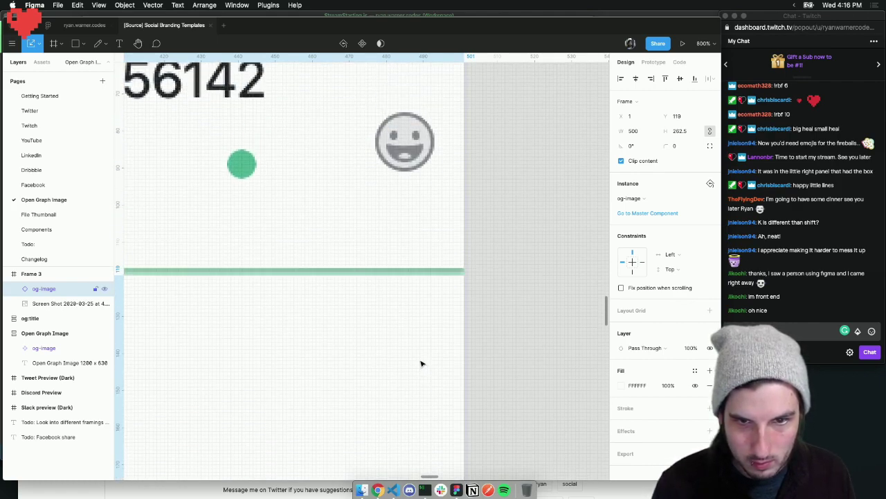
pyautogui.scroll(-10, 385, 359)
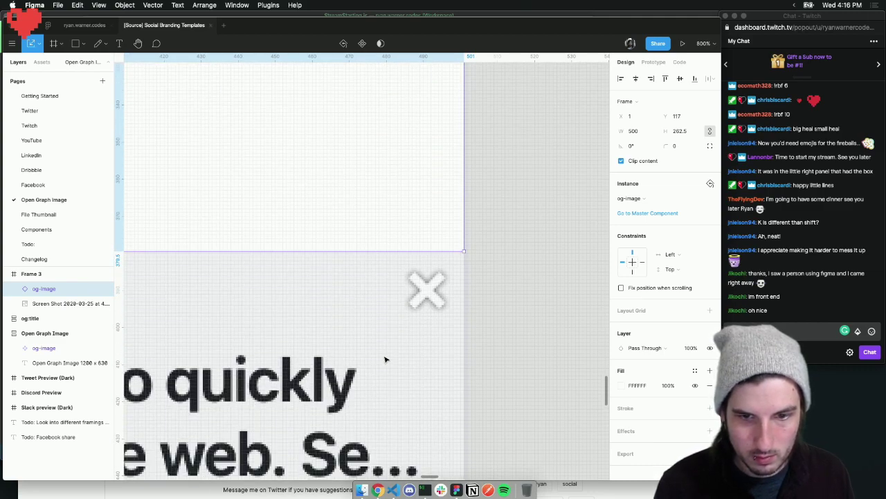
pyautogui.click(539, 339)
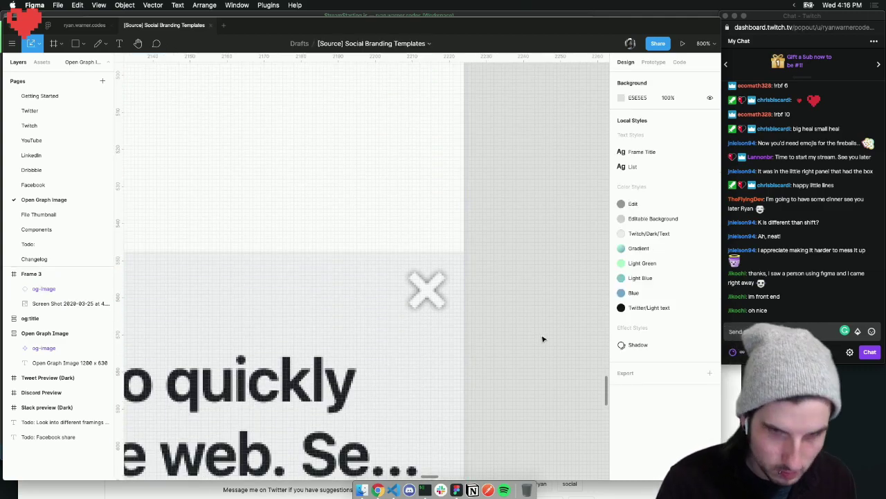
pyautogui.scroll(-5, 543, 339)
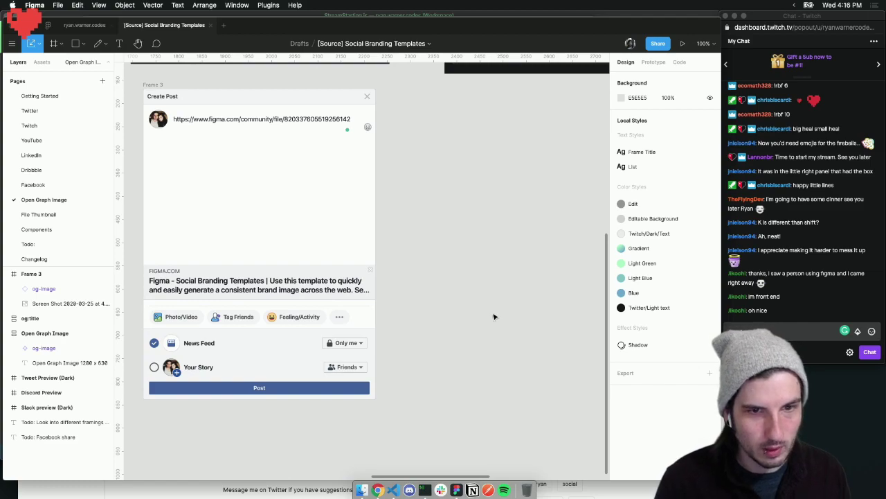
pyautogui.hscroll(-3, 493, 318)
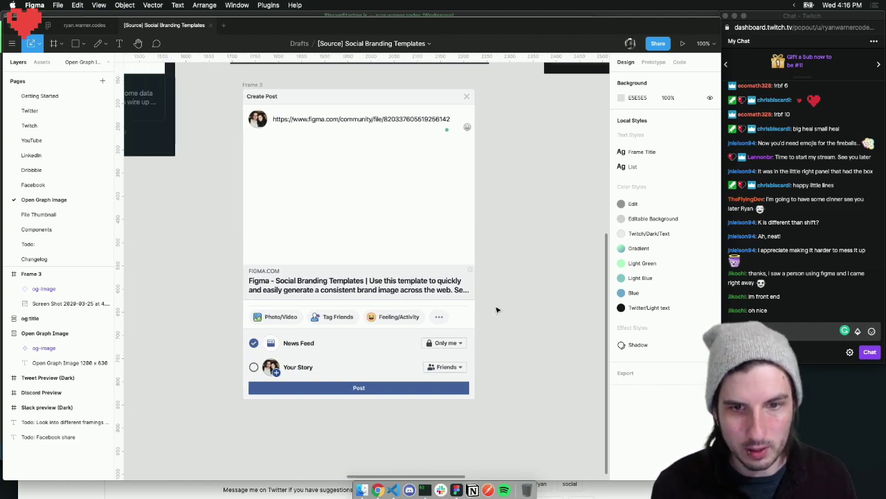
pyautogui.scroll(3, 496, 309)
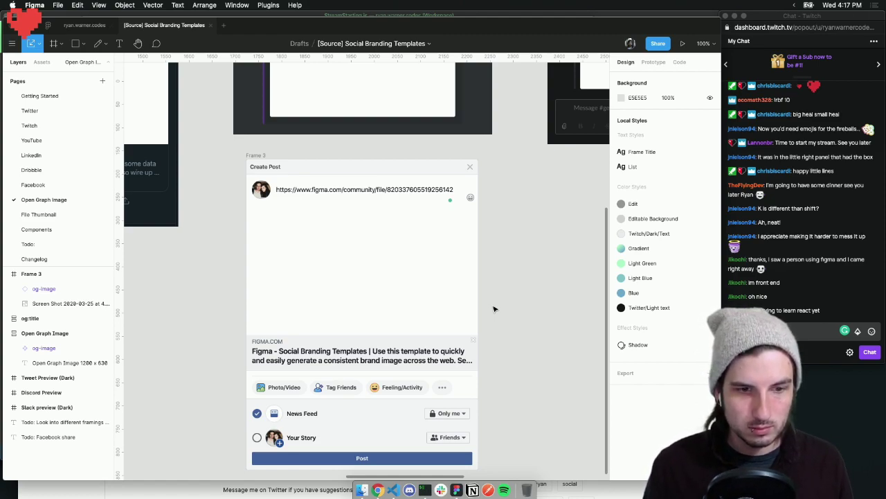
pyautogui.hscroll(-5, 494, 308)
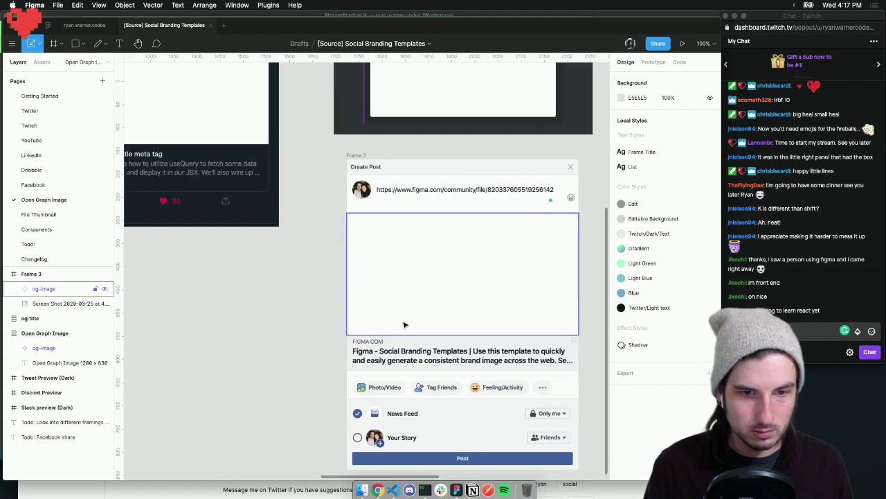
pyautogui.hscroll(-4, 293, 334)
pyautogui.press('-')
pyautogui.press('-')
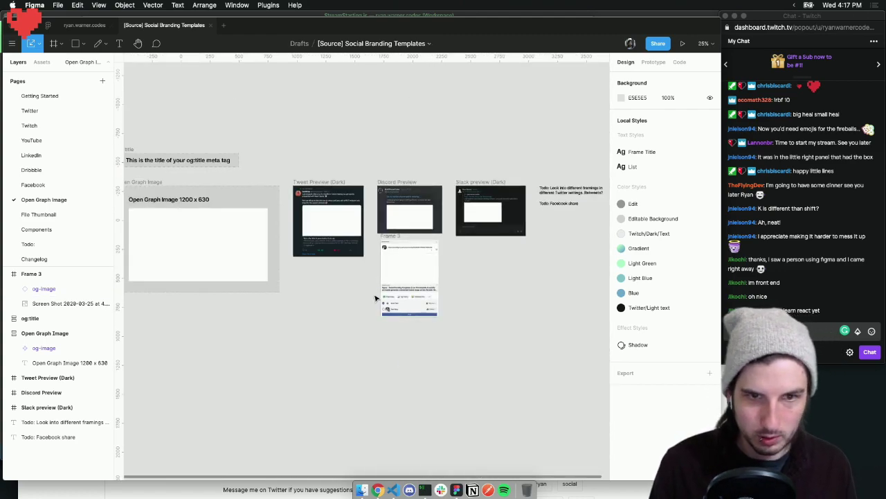
pyautogui.moveTo(388, 238); pyautogui.dragTo(385, 245)
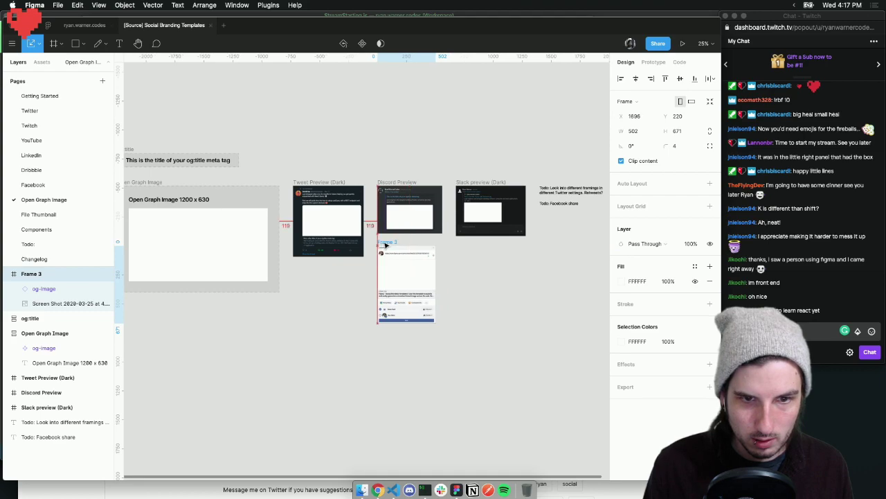
pyautogui.click(494, 283)
pyautogui.hscroll(-2, 494, 283)
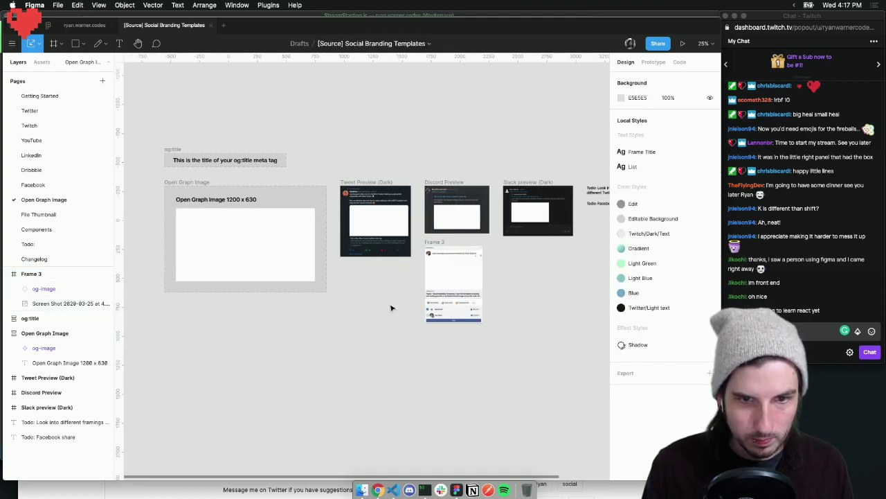
pyautogui.click(479, 278)
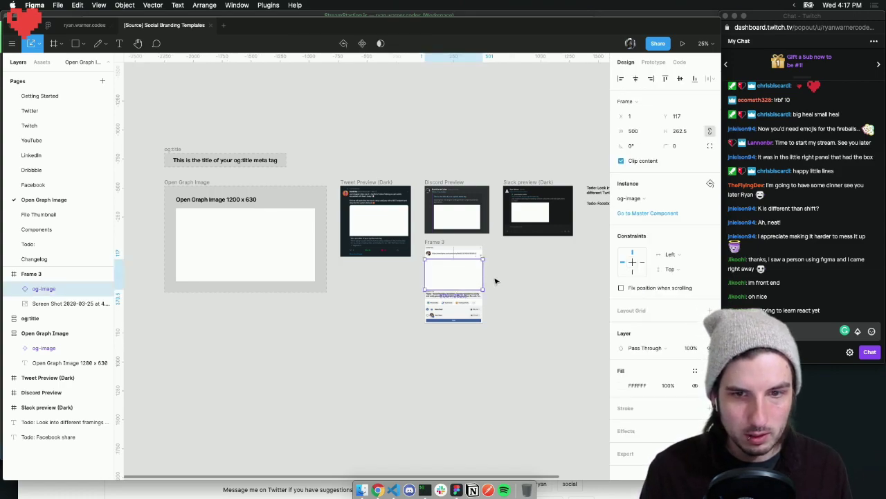
pyautogui.click(495, 281)
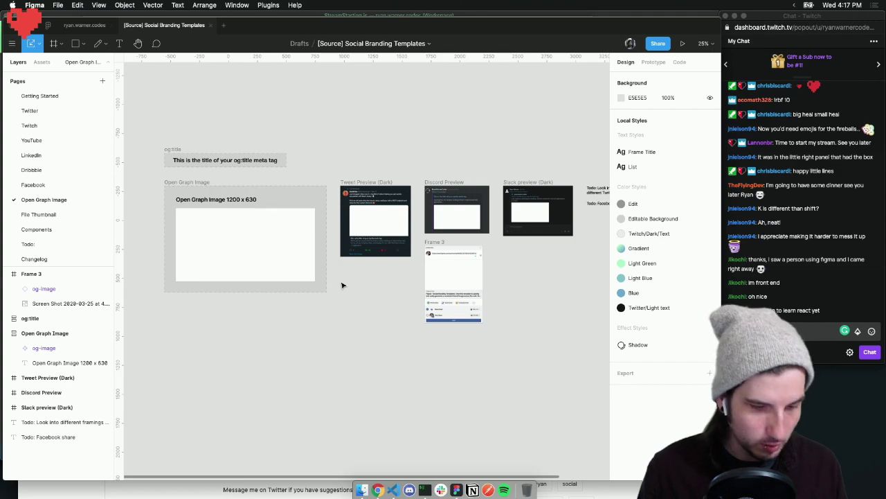
# Select the Username instance in the og:title text and zoom around Frame 3
pyautogui.hscroll(-3, 339, 281)
pyautogui.press('r')
pyautogui.moveTo(240, 215)
pyautogui.mouseDown()
pyautogui.moveTo(358, 287)
pyautogui.moveTo(376, 281)
pyautogui.moveTo(316, 268)
pyautogui.mouseUp()
pyautogui.press('Delete')
pyautogui.doubleClick(294, 159)
pyautogui.click(232, 160)
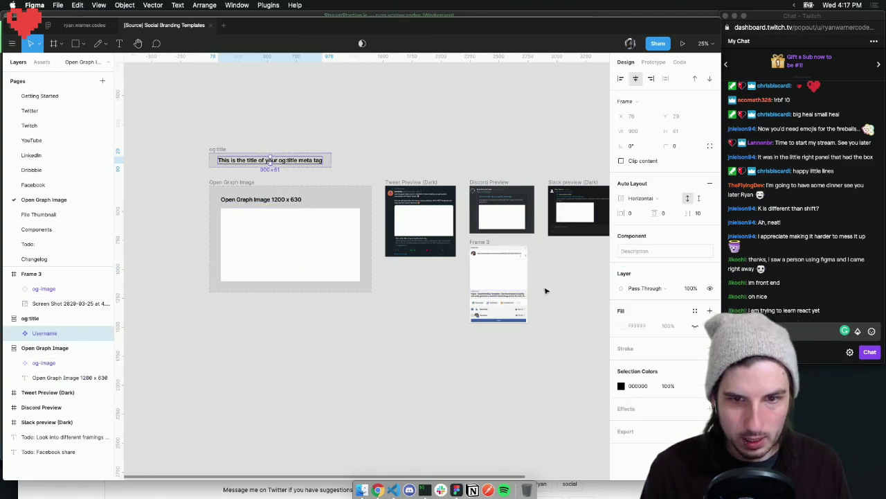
pyautogui.hscroll(3, 485, 291)
pyautogui.press('z')
pyautogui.click(445, 289)
pyautogui.click(490, 310)
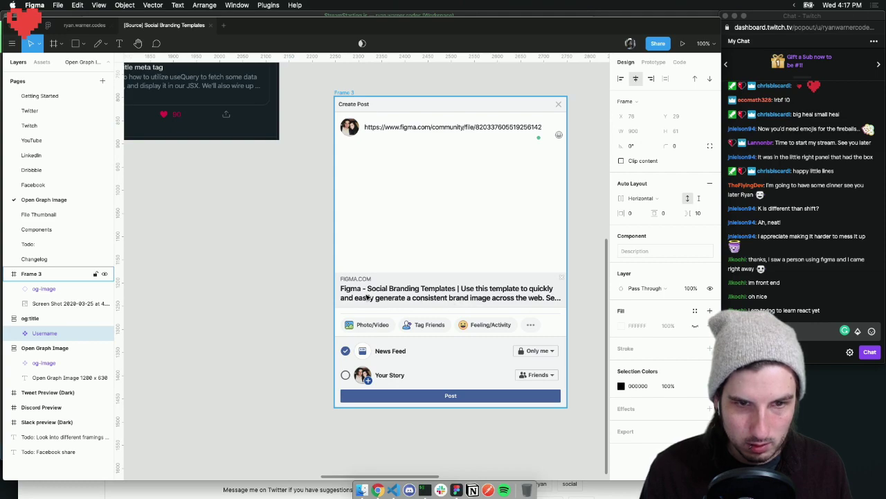
pyautogui.hscroll(-2, 368, 297)
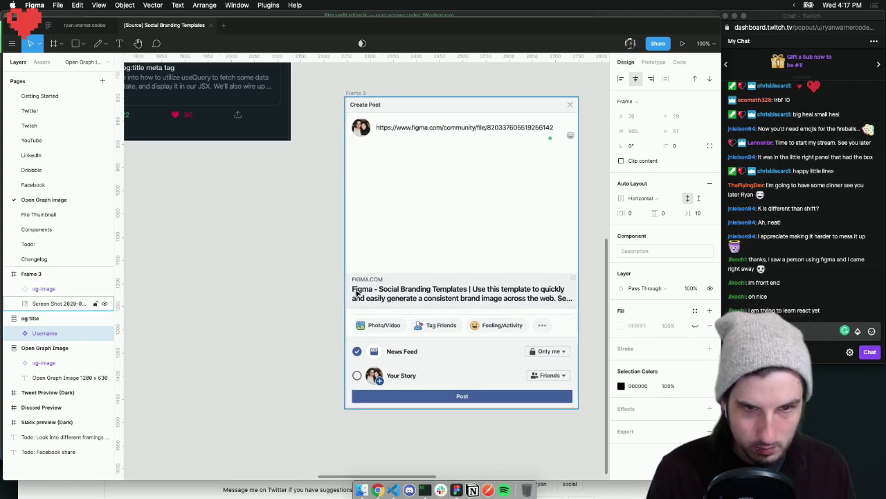
pyautogui.press('-')
pyautogui.press('-')
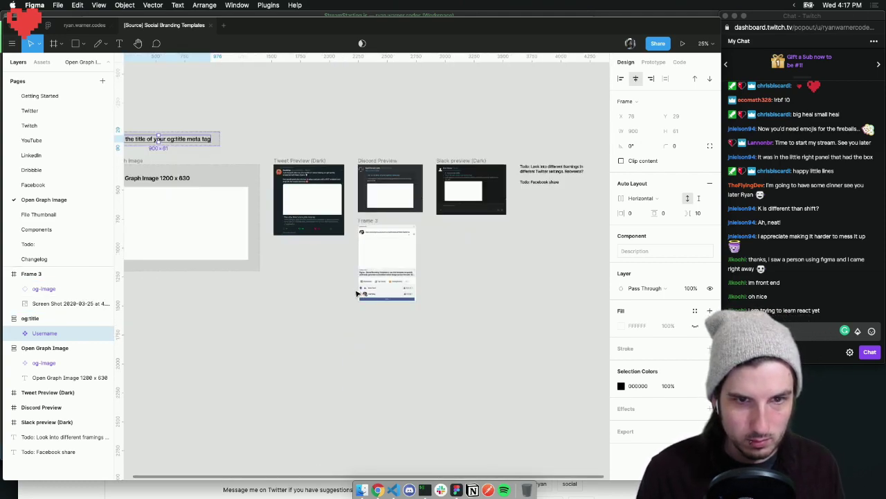
pyautogui.hscroll(-5, 395, 259)
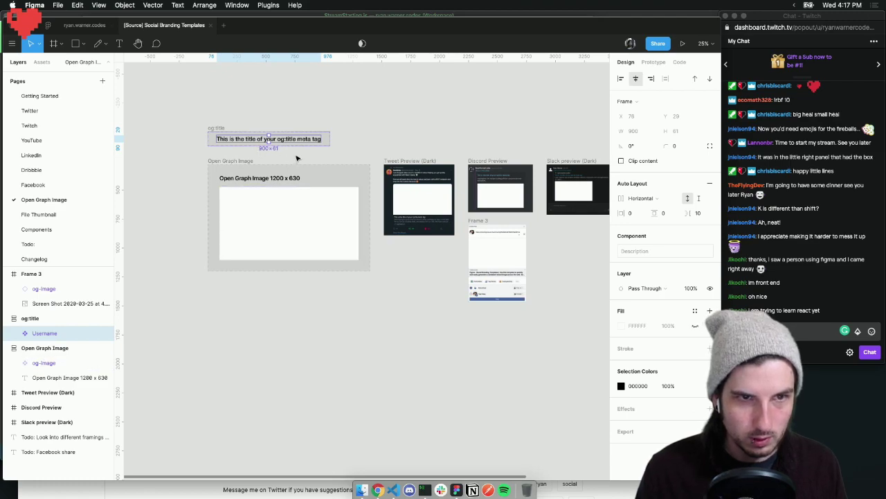
# Paste the Username copy onto Frame 3's post preview, then open Chrome DevTools on Facebook
pyautogui.press('super+v')
pyautogui.moveTo(296, 149); pyautogui.dragTo(524, 279)
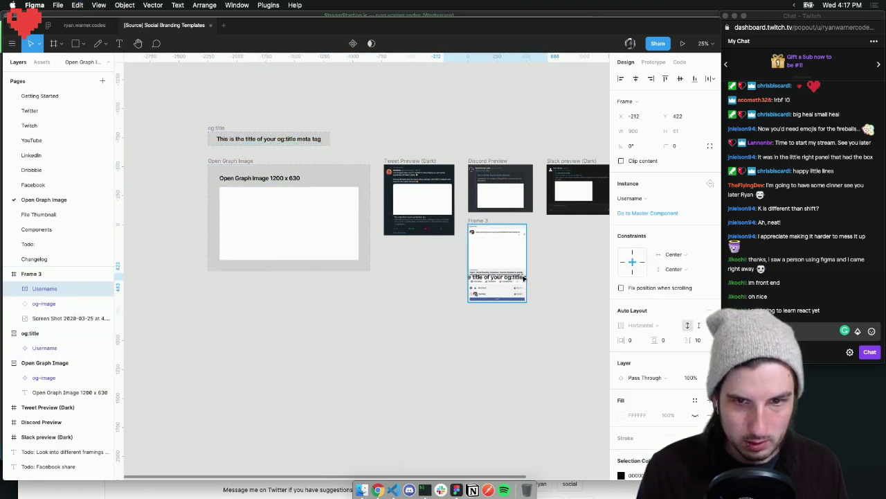
pyautogui.scroll(5, 515, 272)
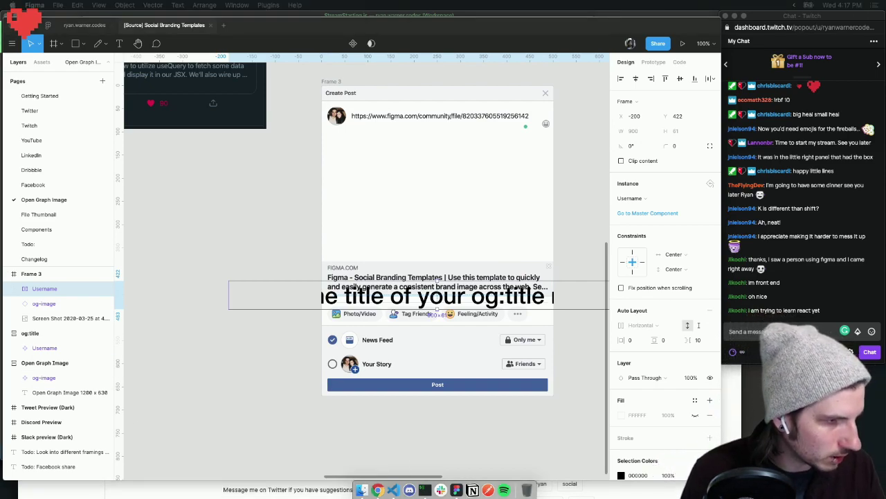
pyautogui.press('super+alt+i')
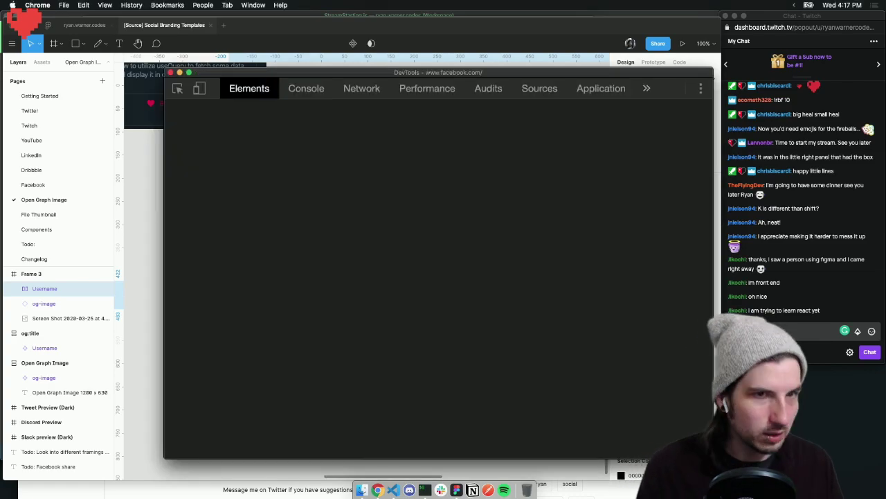
# Reopen DevTools, enlarge the element tree, and review the Styles pane's font rules for Facebook's title
pyautogui.click(170, 72)
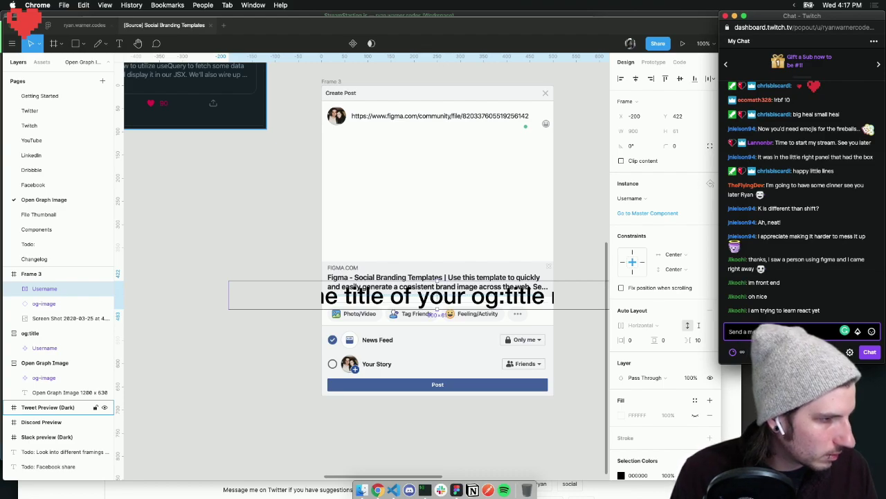
pyautogui.press('super+alt+i')
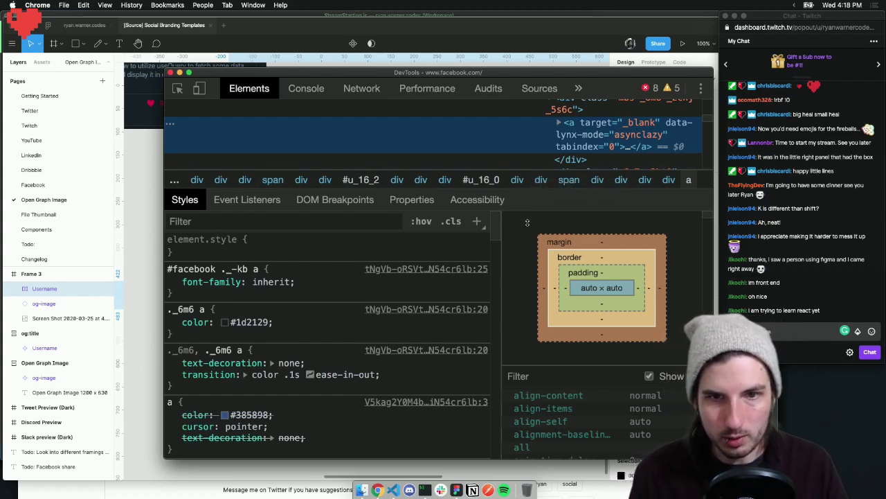
pyautogui.moveTo(522, 199); pyautogui.dragTo(530, 341)
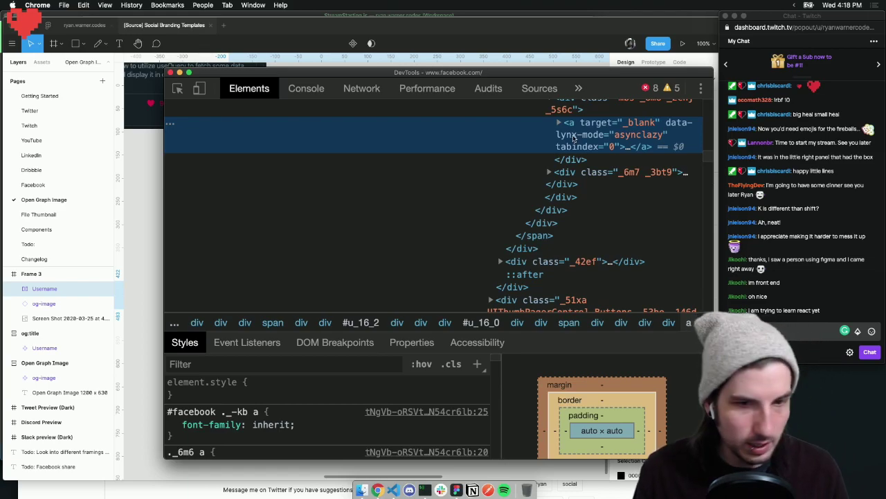
pyautogui.scroll(-10, 272, 412)
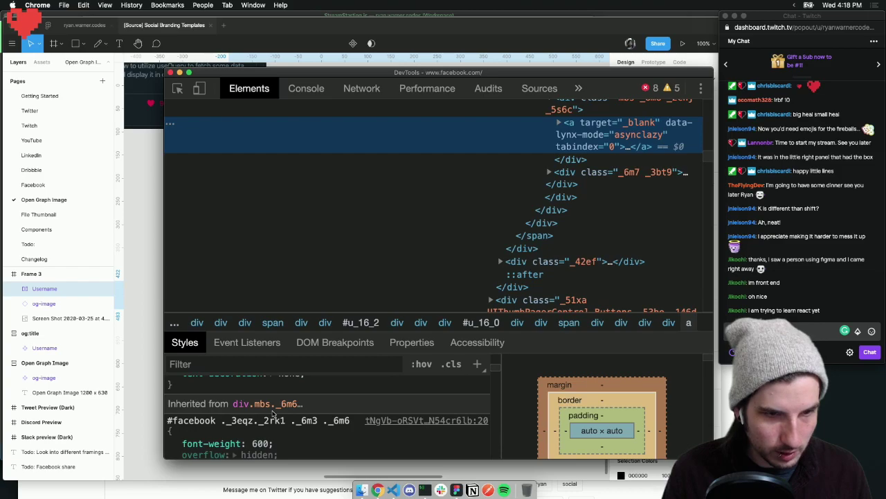
pyautogui.scroll(-5, 276, 409)
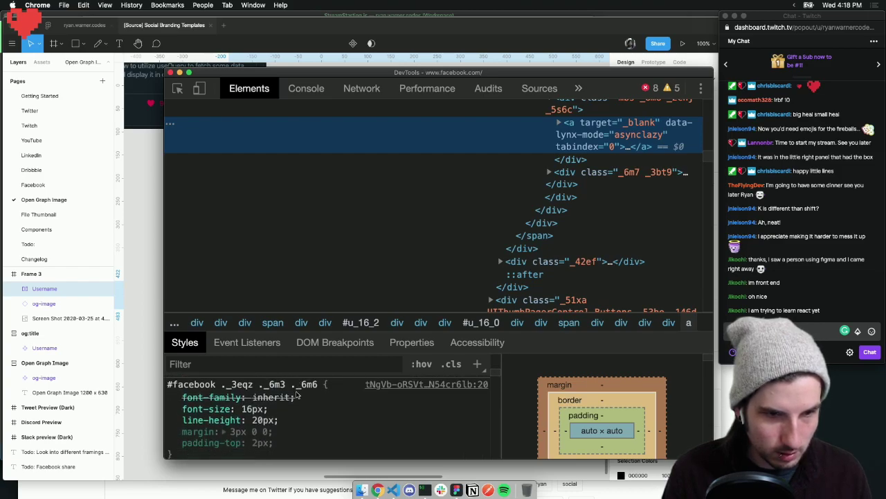
pyautogui.scroll(-5, 269, 406)
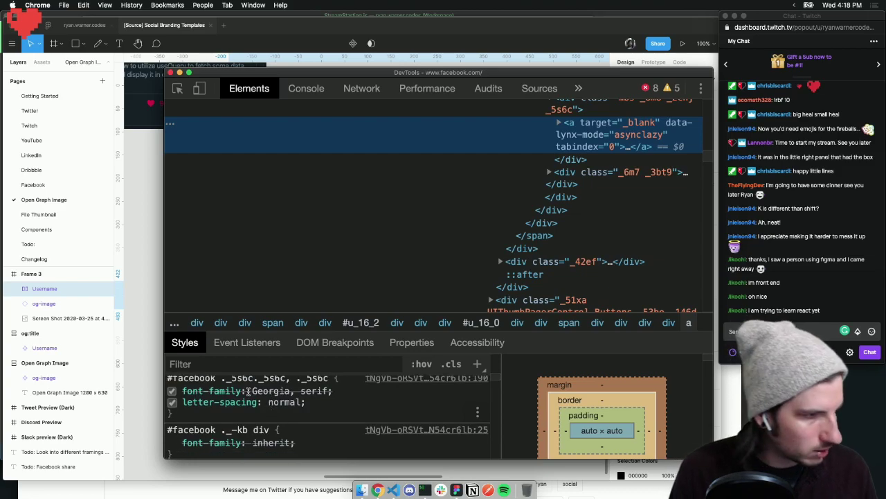
pyautogui.scroll(4, 312, 393)
pyautogui.scroll(5, 313, 393)
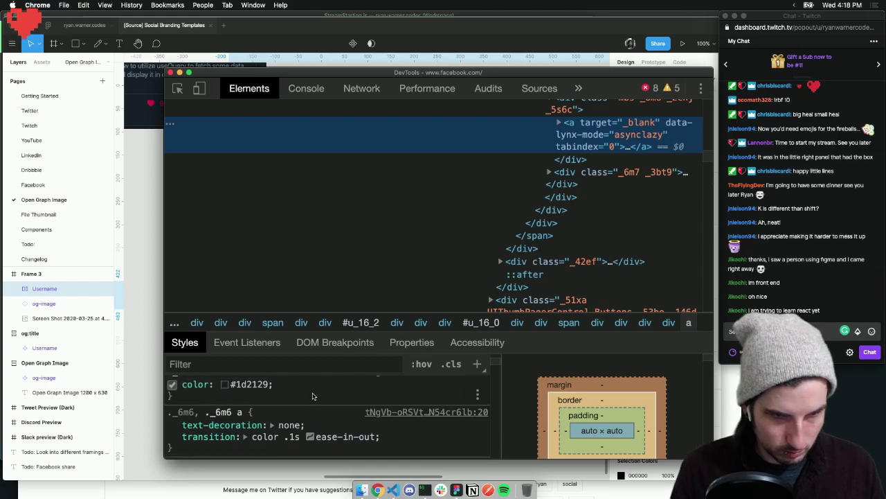
pyautogui.scroll(4, 312, 395)
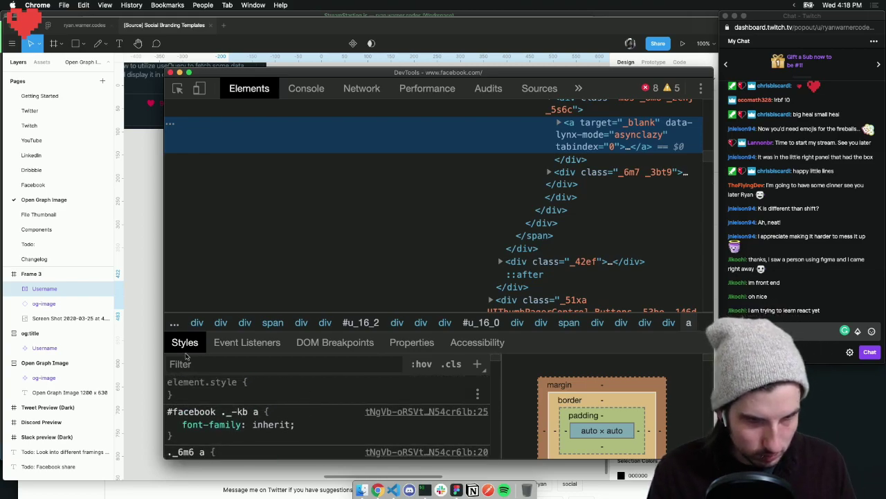
pyautogui.click(132, 329)
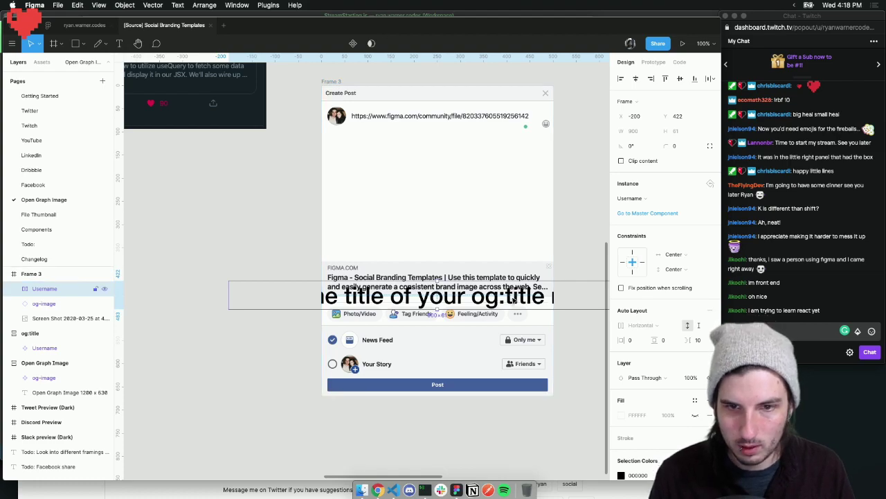
# Set the og:title text to size 16, move it above the link card, and draw a covering rectangle
pyautogui.hotkey('shift', 'Up')
pyautogui.hotkey('shift', 'Up')
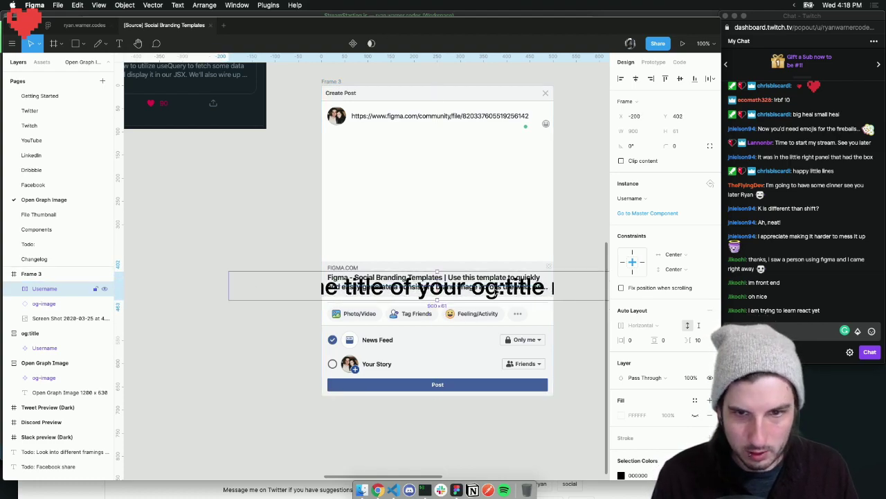
pyautogui.doubleClick(498, 291)
pyautogui.click(676, 245)
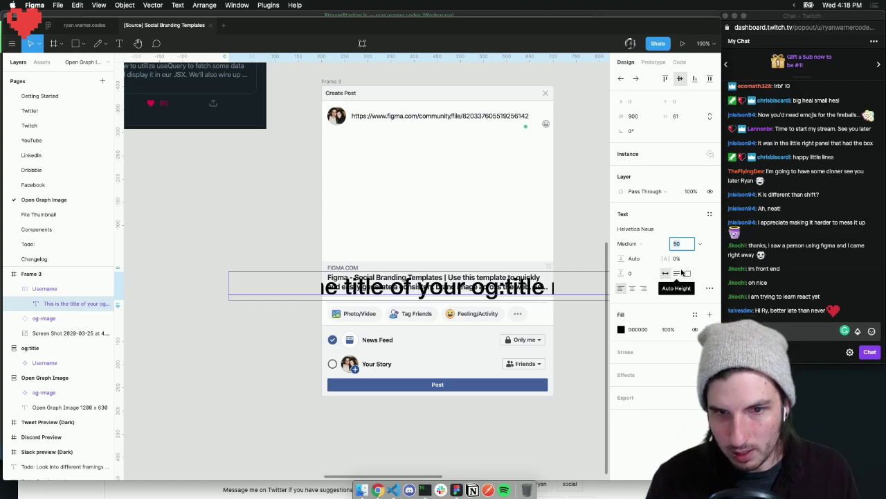
pyautogui.click(683, 244)
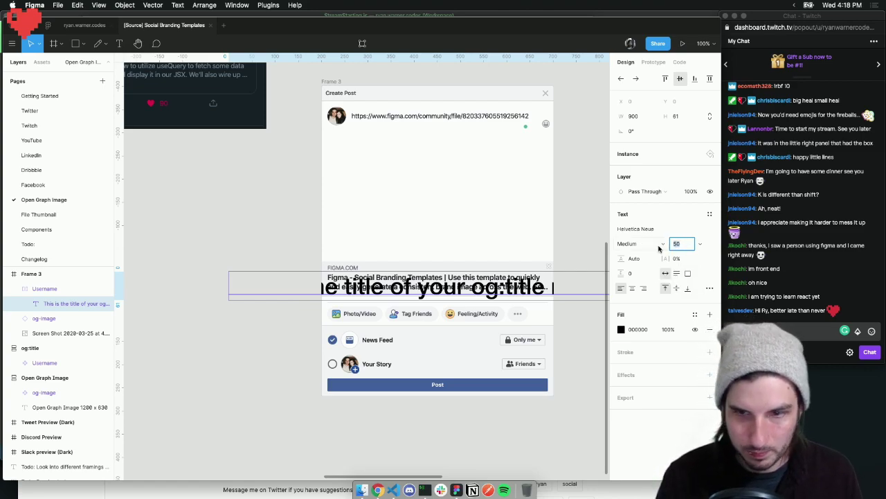
pyautogui.press('Return')
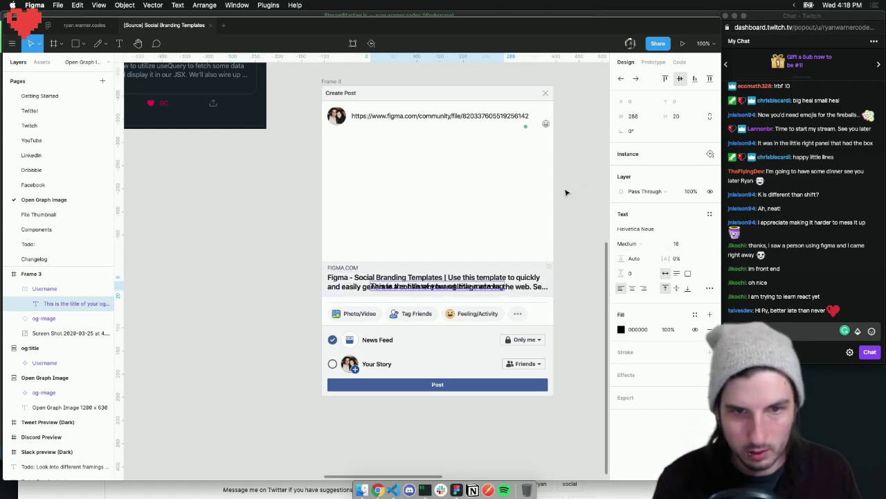
pyautogui.click(439, 289)
pyautogui.moveTo(438, 291); pyautogui.dragTo(406, 255)
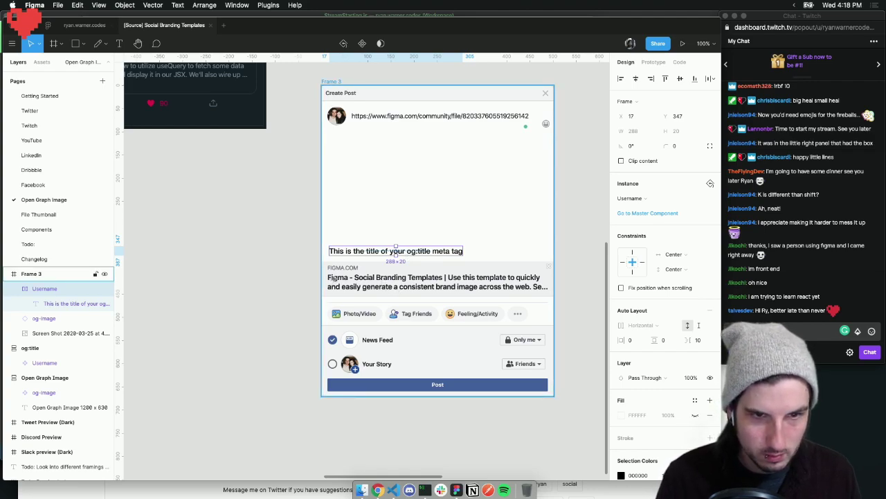
pyautogui.press('r')
pyautogui.moveTo(326, 272); pyautogui.dragTo(549, 295)
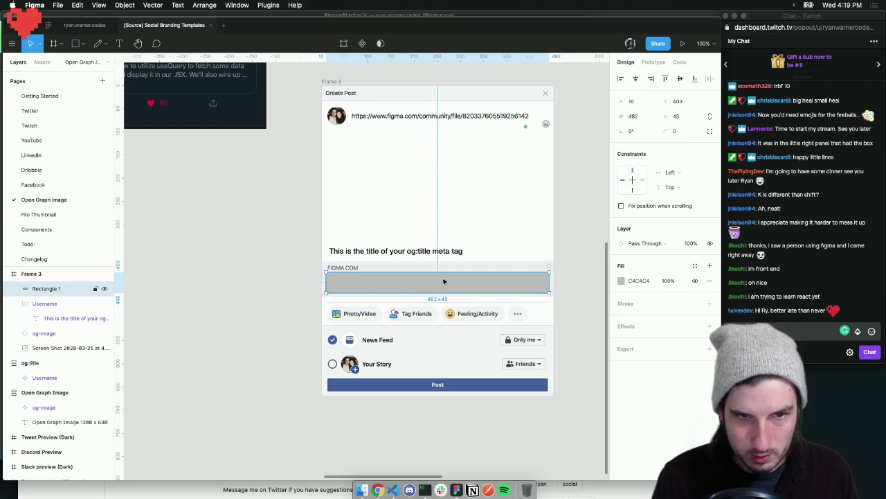
# Zoom to 200% and align the rectangle over the link card's title text
pyautogui.click(386, 279)
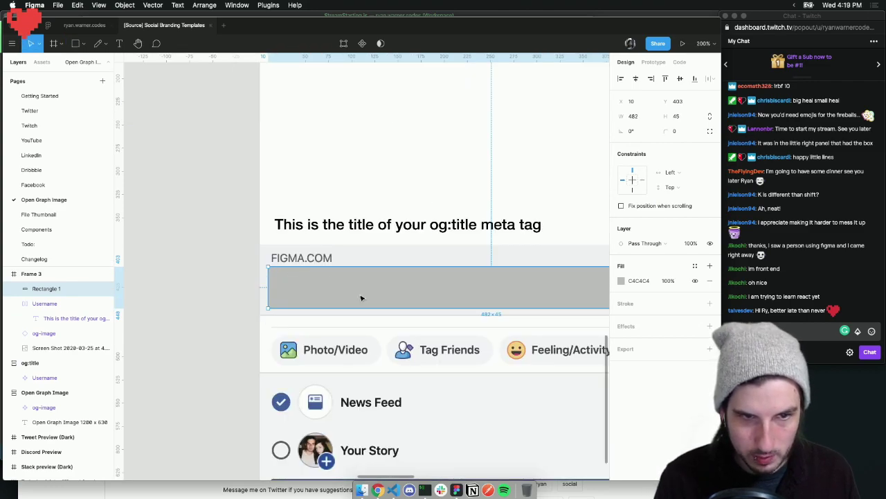
pyautogui.moveTo(360, 291); pyautogui.dragTo(360, 340)
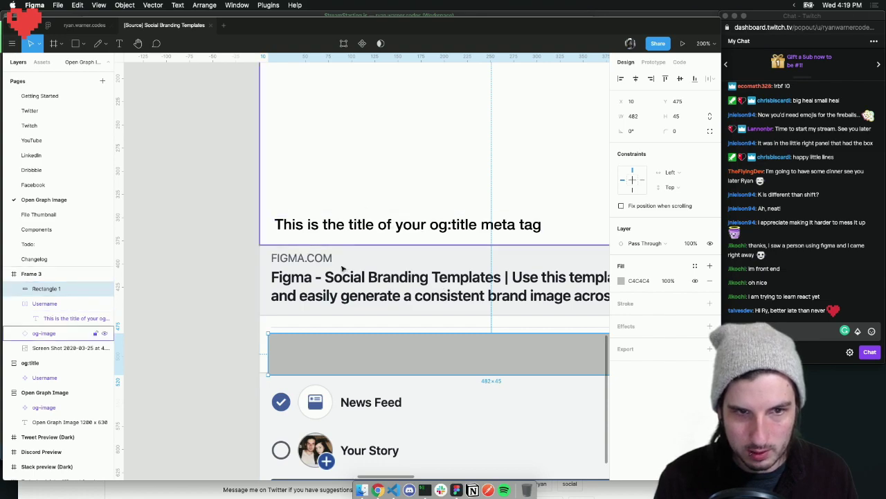
pyautogui.moveTo(381, 346); pyautogui.dragTo(347, 294)
pyautogui.hscroll(5, 346, 294)
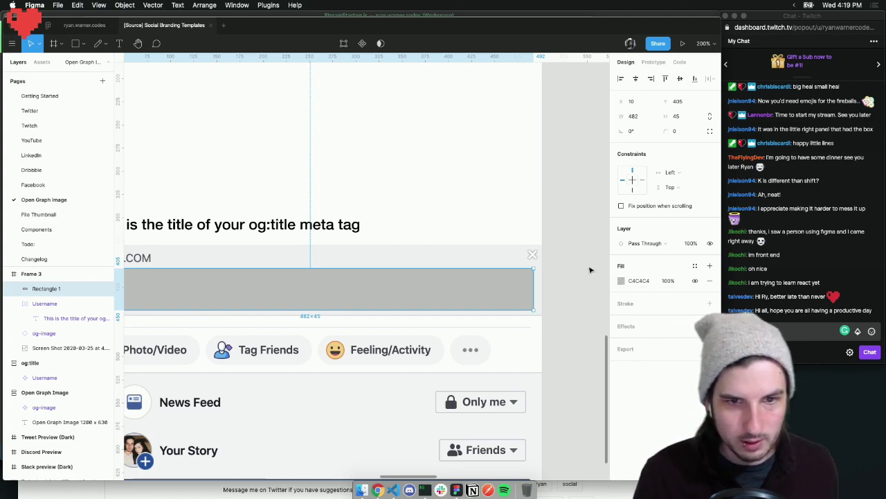
pyautogui.hscroll(-5, 576, 265)
pyautogui.hscroll(-1, 575, 265)
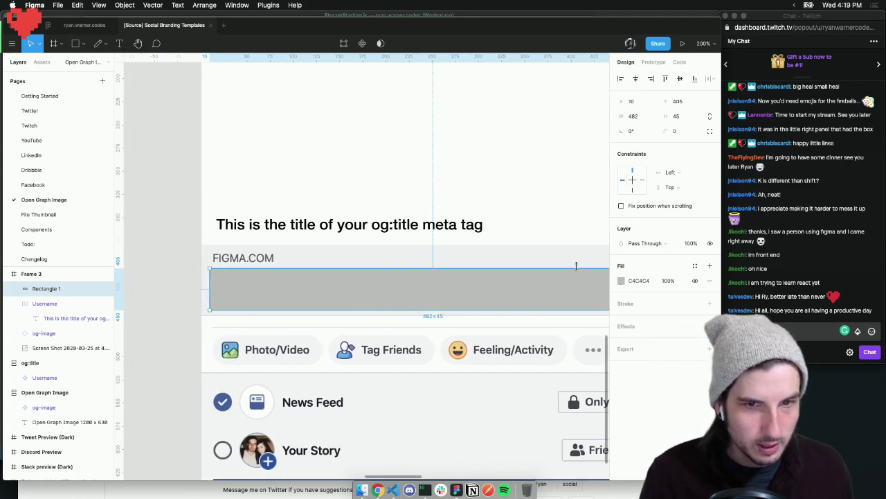
pyautogui.hscroll(4, 575, 265)
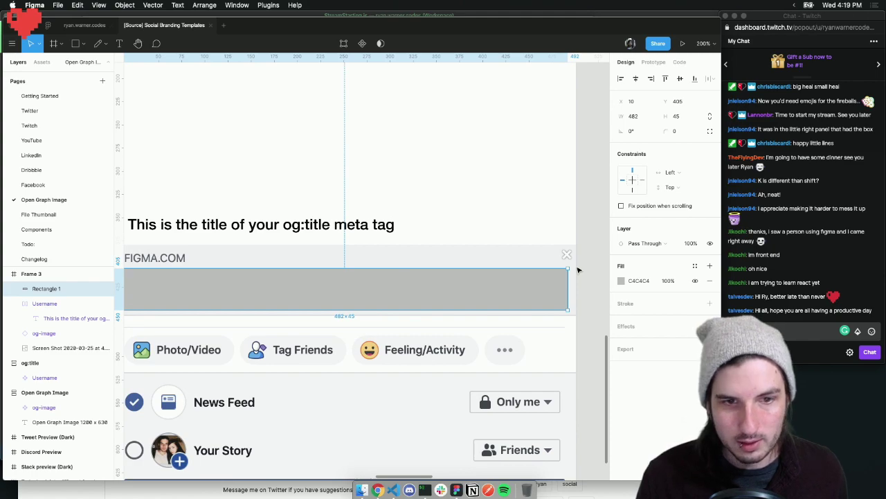
# Fill the rectangle with F2F3F5, sampled from the card's light-grey bar
pyautogui.click(621, 280)
pyautogui.click(512, 376)
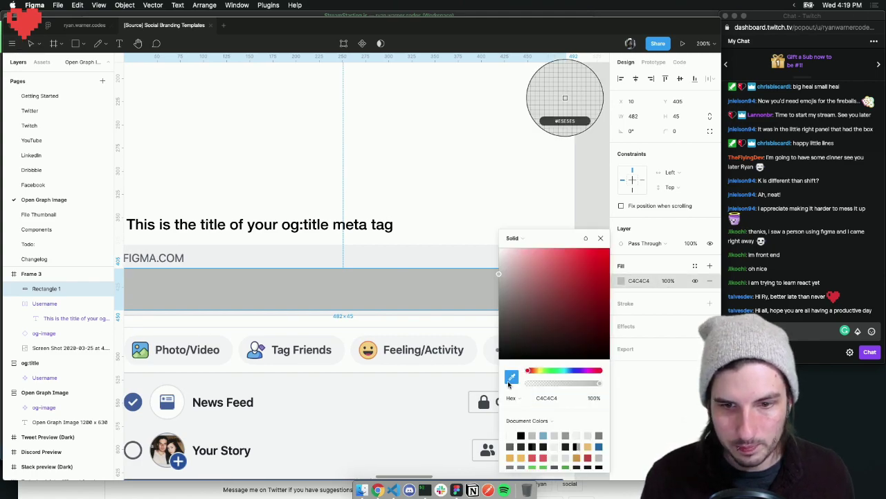
pyautogui.click(369, 254)
pyautogui.hscroll(-2, 370, 252)
pyautogui.hscroll(-3, 371, 252)
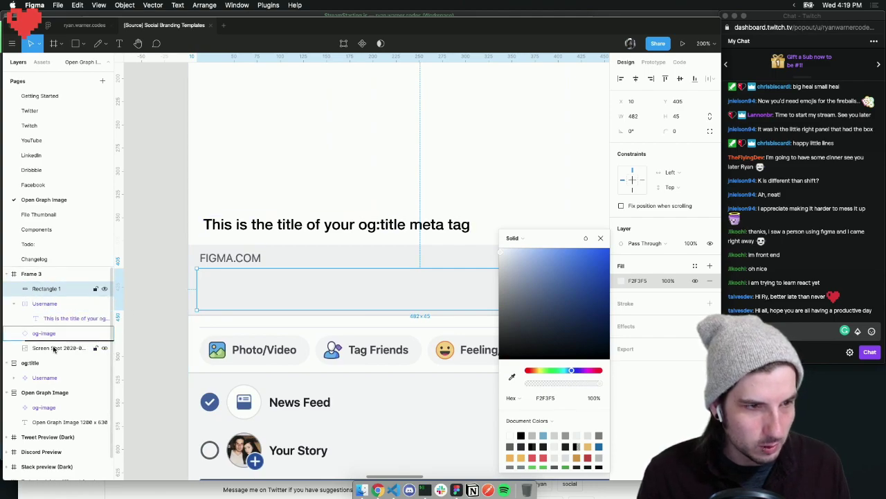
pyautogui.click(228, 359)
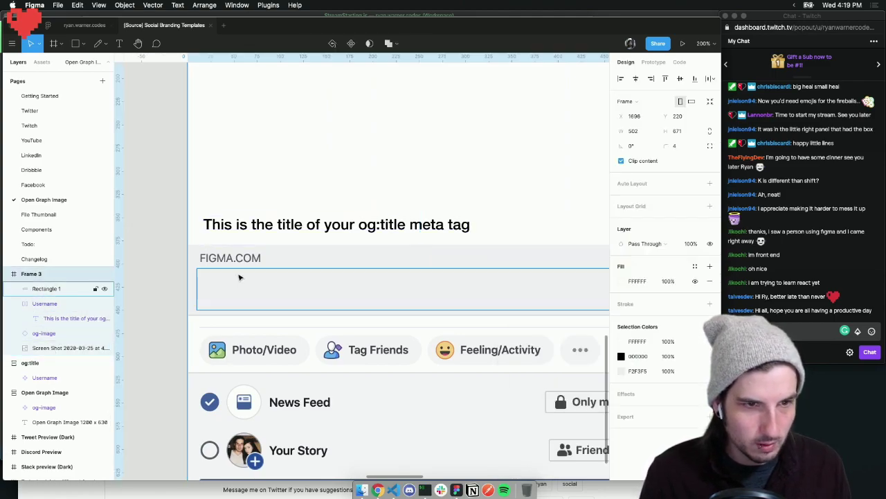
# Check what lies beneath the grey rectangle and collapse the Username layer group
pyautogui.click(241, 283)
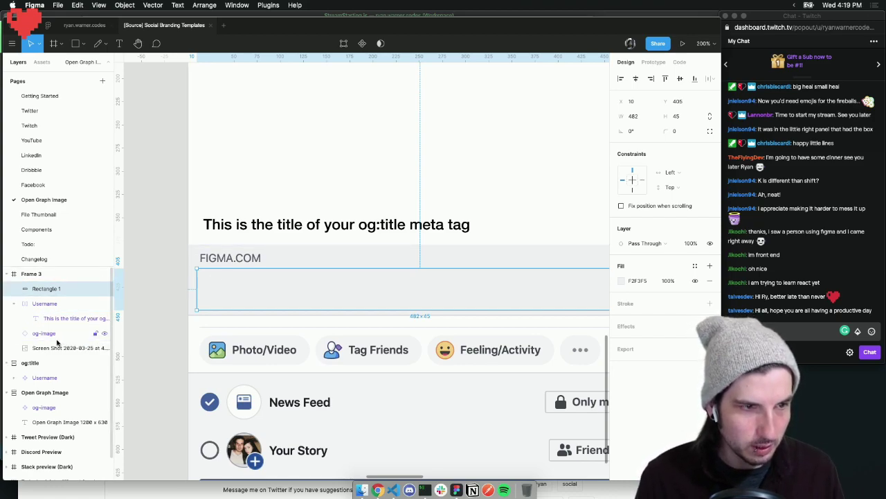
pyautogui.moveTo(241, 294); pyautogui.dragTo(254, 315)
pyautogui.press('Escape')
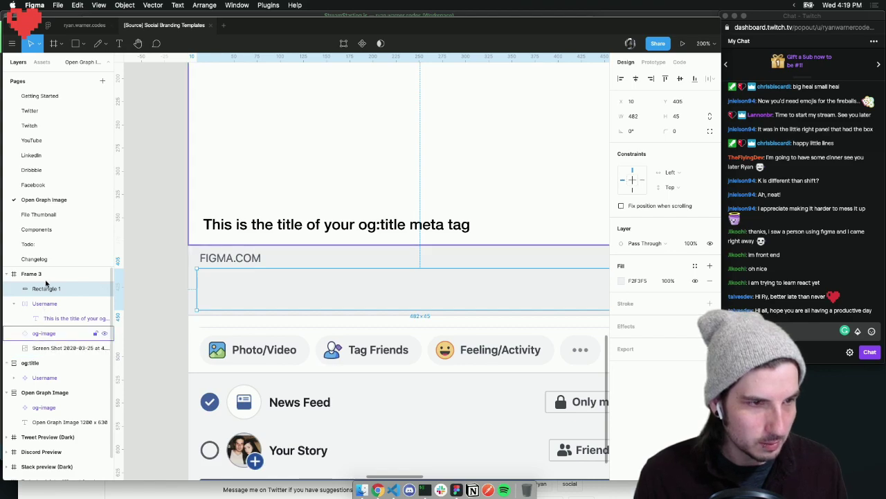
pyautogui.click(13, 304)
# Move og-image above Rectangle 1, group the rectangle and screenshot as Group 4, and rasterize it
pyautogui.moveTo(43, 318); pyautogui.dragTo(49, 331)
pyautogui.keyDown('shift'); pyautogui.click(55, 334); pyautogui.keyUp('shift')
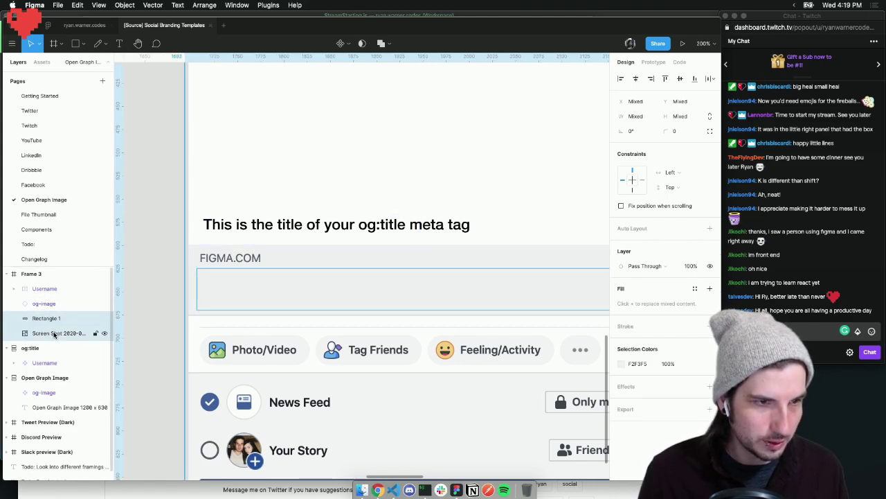
pyautogui.press('super+g')
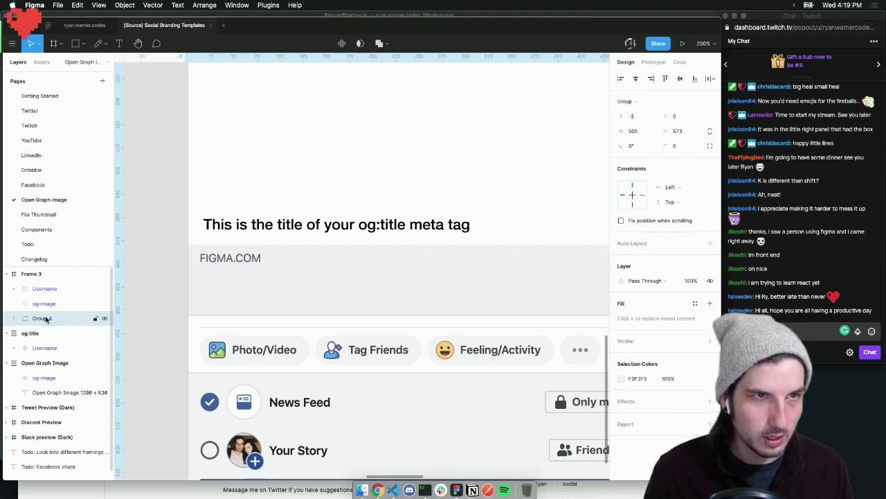
pyautogui.click(126, 5)
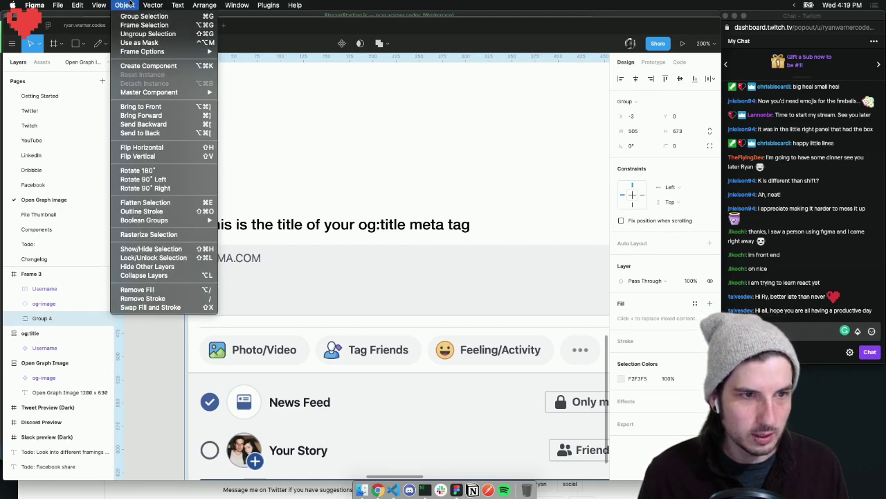
pyautogui.click(161, 235)
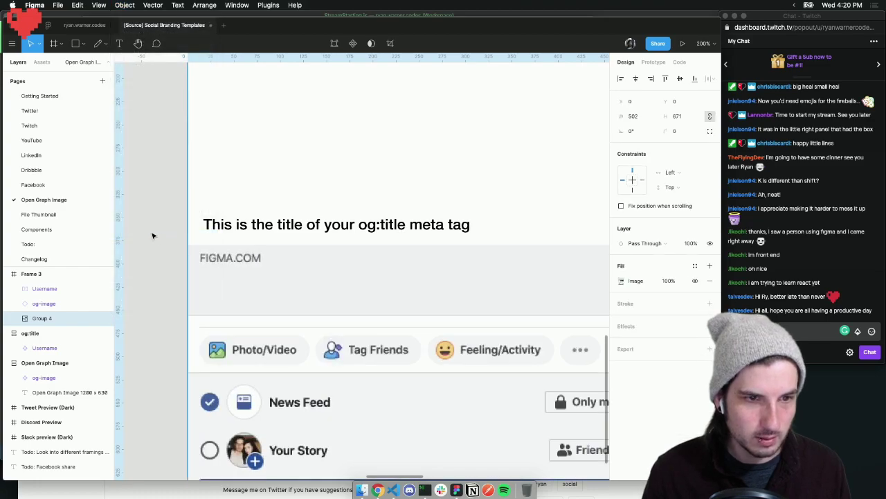
pyautogui.hotkey('shift', '0')
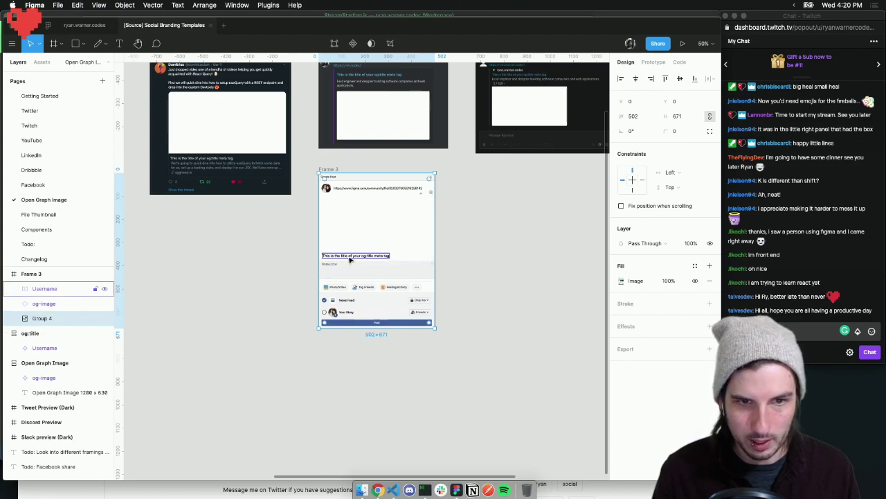
# Drag Frame 3's og:title text down beneath the FIGMA.COM label in the link card, to 13, 405
pyautogui.click(349, 257)
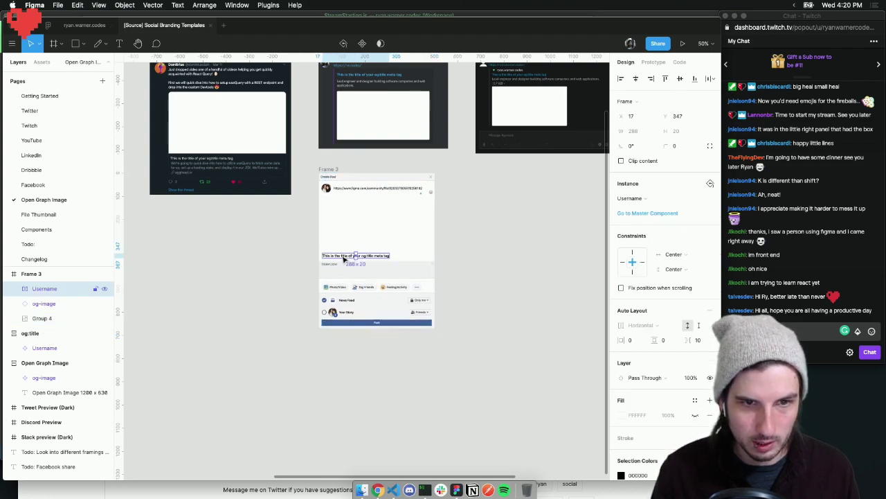
pyautogui.moveTo(345, 260); pyautogui.dragTo(343, 268)
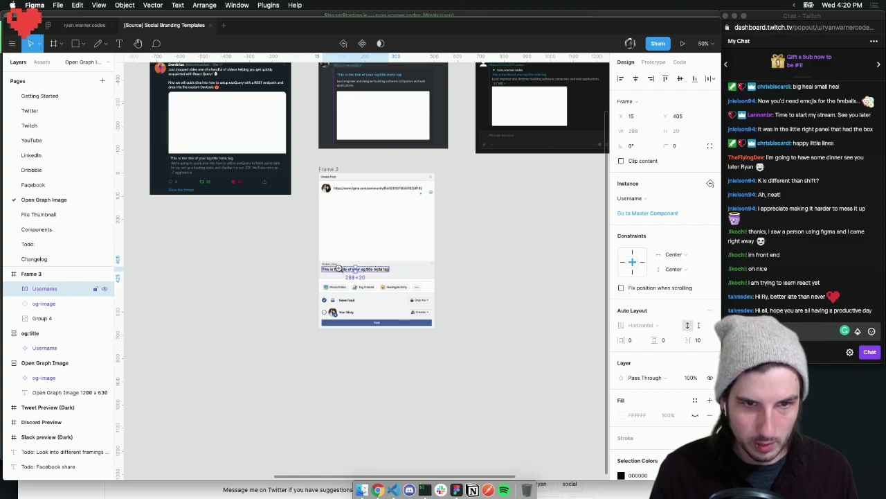
pyautogui.scroll(3, 342, 266)
pyautogui.scroll(3, 342, 268)
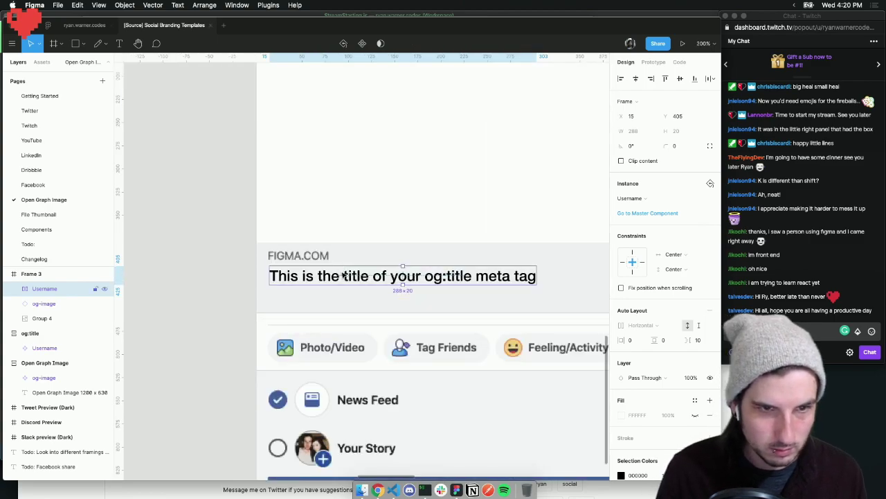
pyautogui.moveTo(343, 275); pyautogui.dragTo(342, 275)
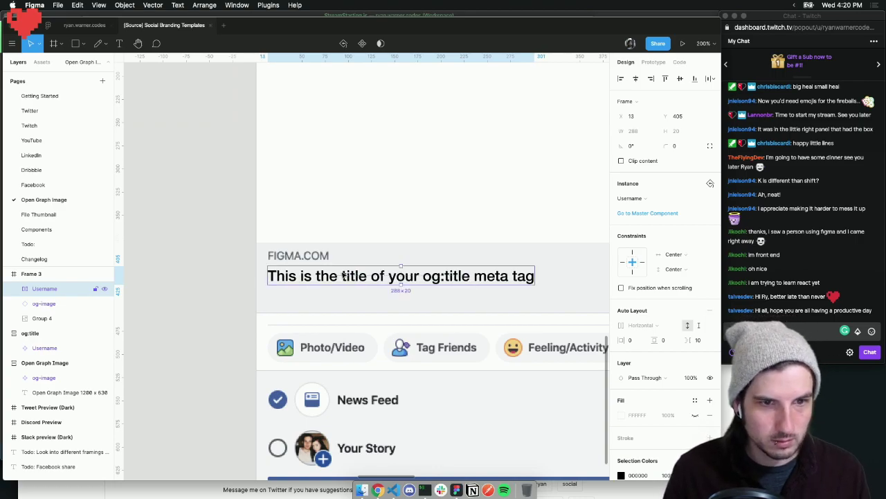
pyautogui.click(365, 315)
pyautogui.press('super+minus')
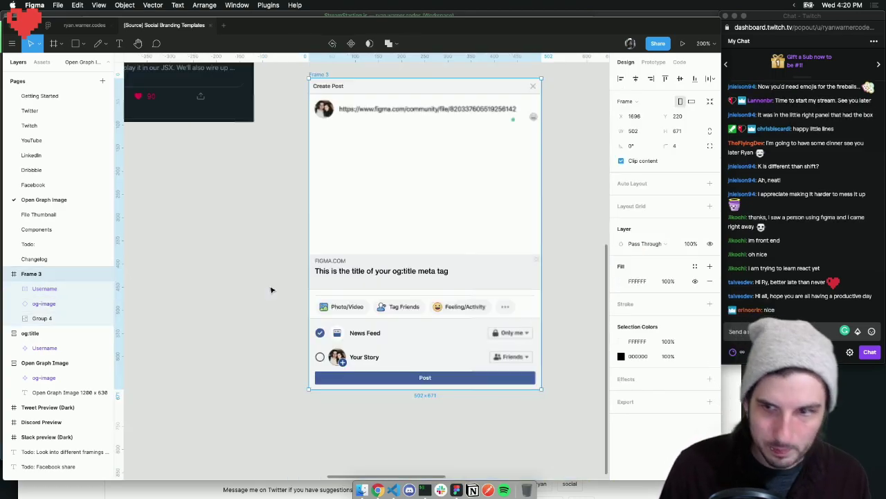
pyautogui.press('super+minus')
pyautogui.hscroll(-2, 261, 213)
pyautogui.hscroll(-5, 261, 213)
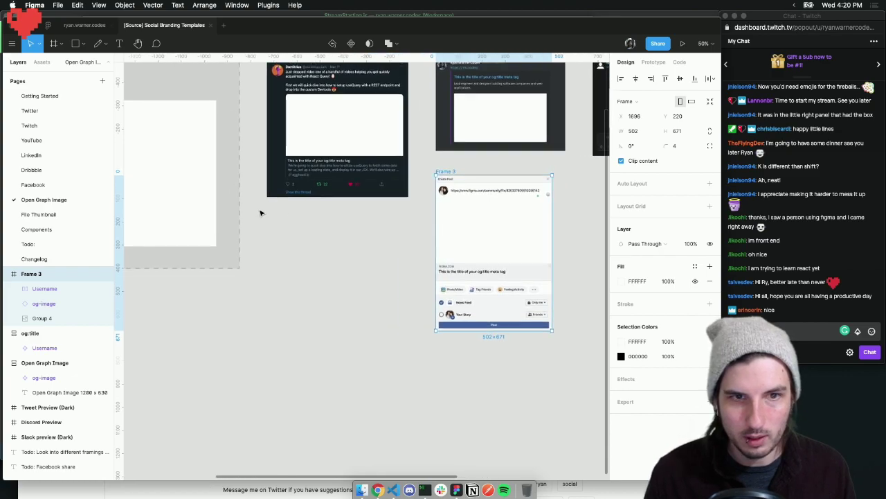
pyautogui.scroll(4, 261, 213)
pyautogui.hscroll(-1, 261, 213)
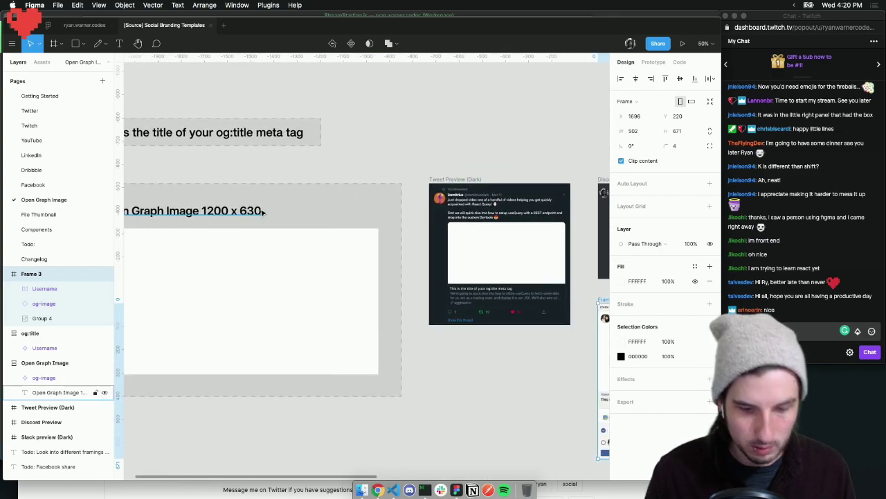
# Test-edit the og:title text with placeholder gibberish to check the preview
pyautogui.press('super+minus')
pyautogui.click(358, 176)
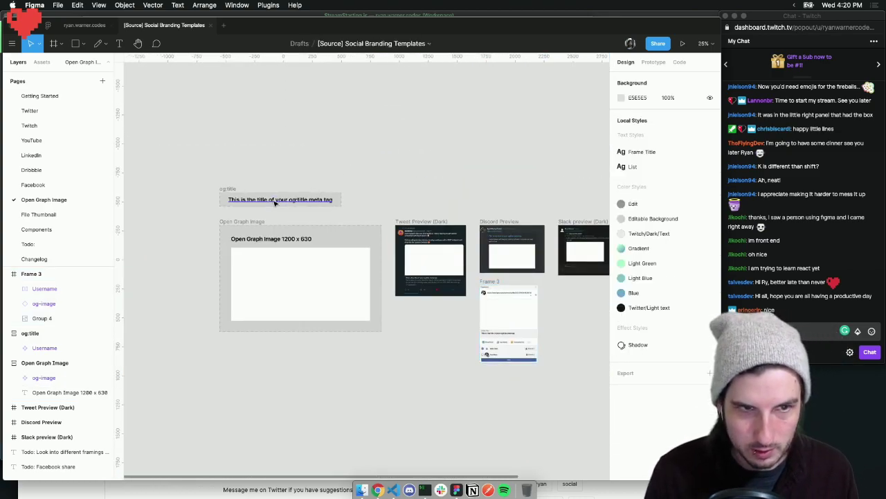
pyautogui.doubleClick(272, 199)
pyautogui.write('askdlkj ;lakjs dlkj')
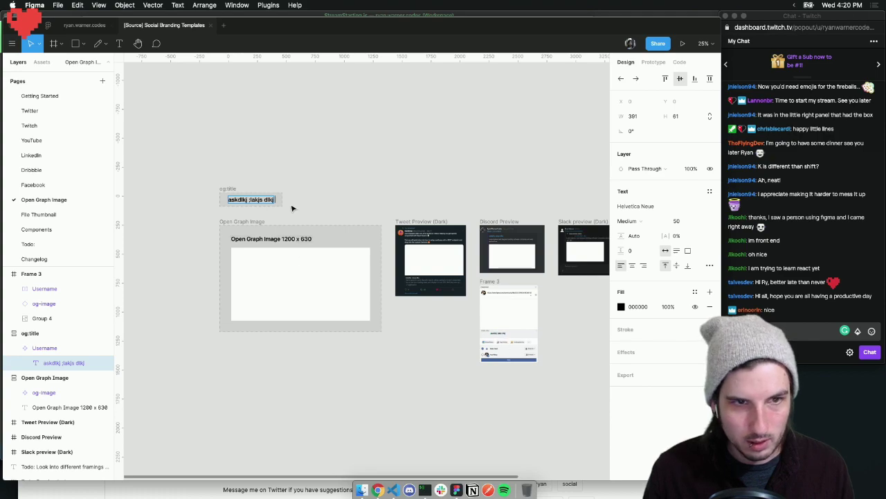
pyautogui.press('Escape')
pyautogui.scroll(-3, 477, 302)
pyautogui.hscroll(3, 477, 302)
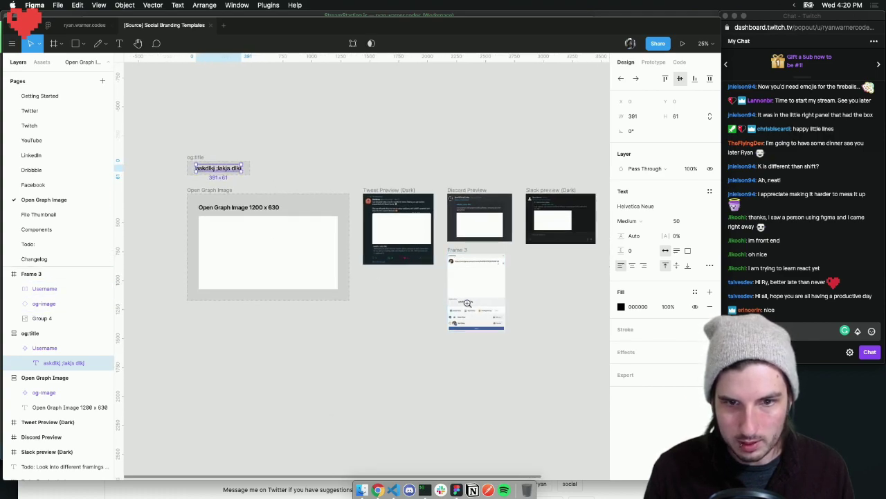
# Undo the test edit and constrain Frame 3's title instance to Left and Top
pyautogui.click(467, 302)
pyautogui.hscroll(2, 506, 303)
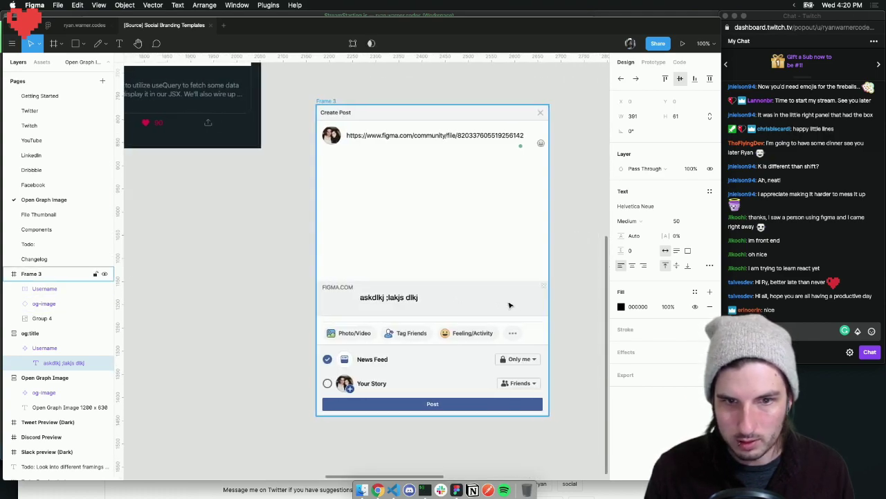
pyautogui.click(393, 299)
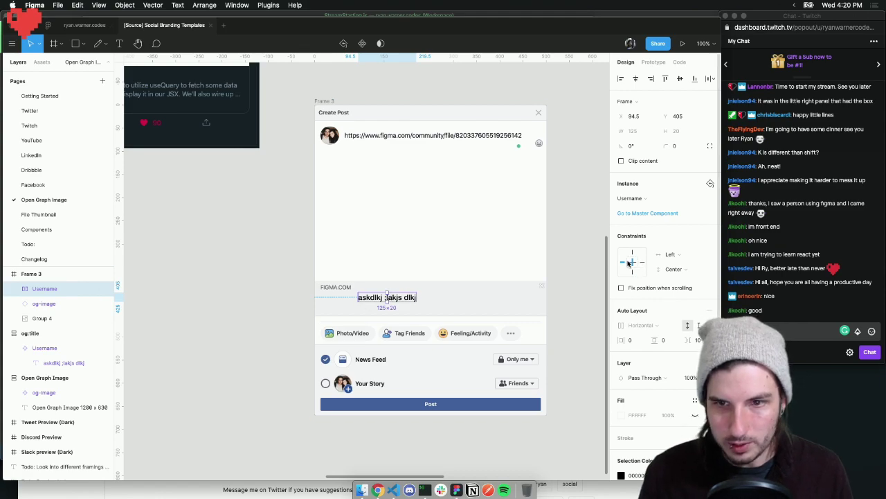
pyautogui.click(577, 298)
pyautogui.press('super+z')
pyautogui.press('super+z')
pyautogui.press('super+z')
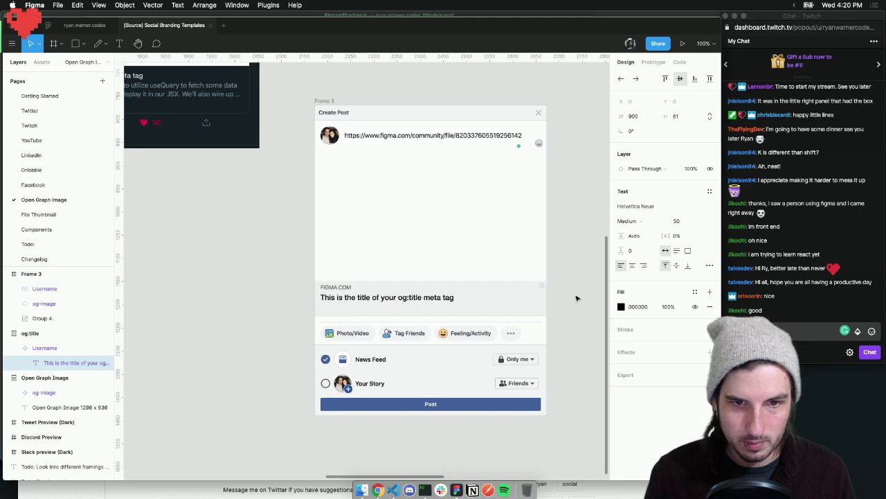
pyautogui.click(361, 300)
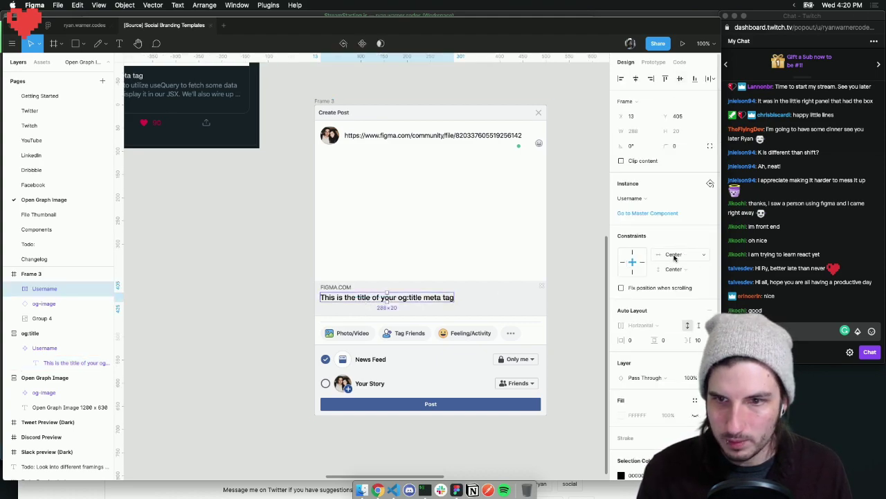
pyautogui.click(631, 254)
pyautogui.press('-')
pyautogui.press('-')
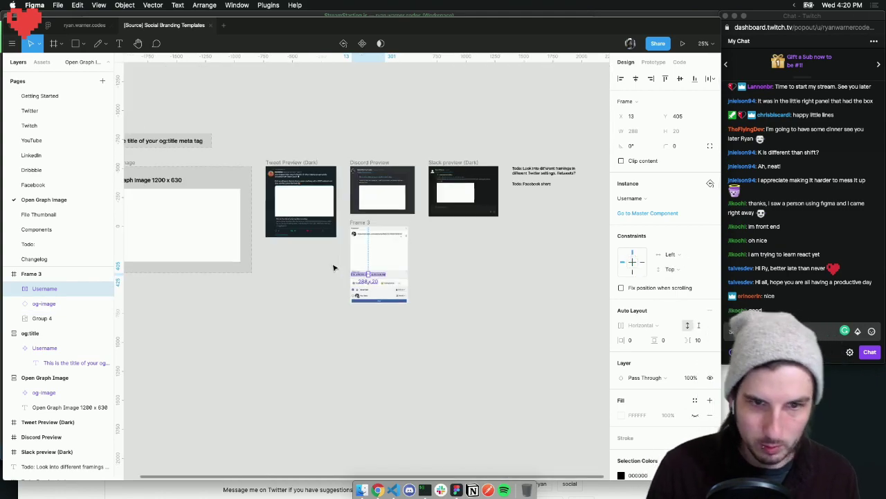
# Replace the og:title text with test gibberish and check how it propagates to the tweet preview
pyautogui.hscroll(-5, 333, 267)
pyautogui.doubleClick(248, 140)
pyautogui.doubleClick(248, 140)
pyautogui.press('super+c')
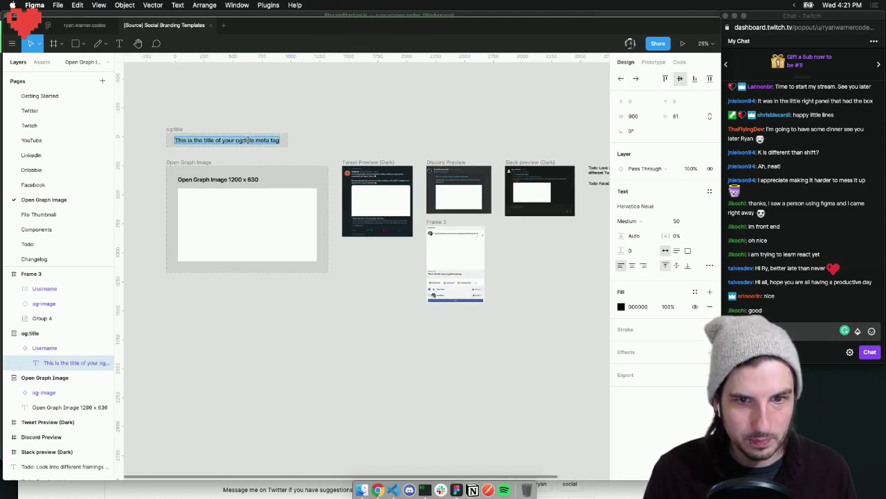
pyautogui.write('kalhsdkl jhas dkljh kljh asd')
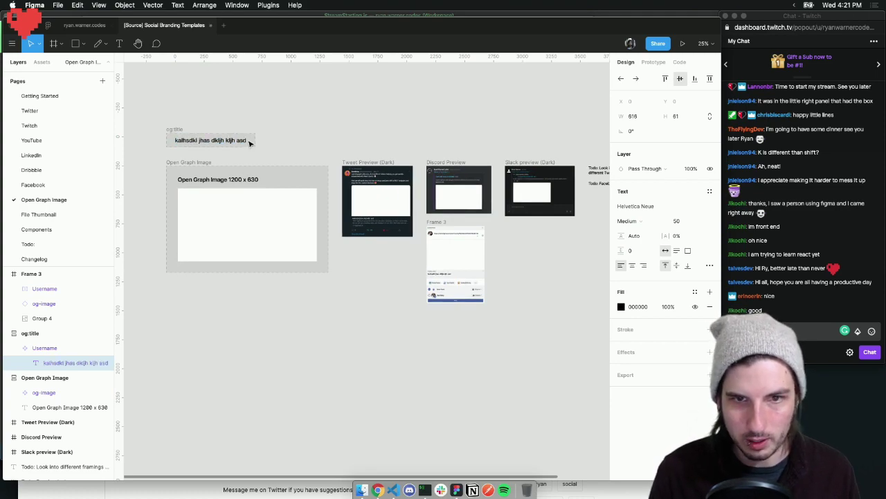
pyautogui.write('z')
pyautogui.press('Escape')
pyautogui.press('z')
pyautogui.click(367, 209)
pyautogui.click(383, 232)
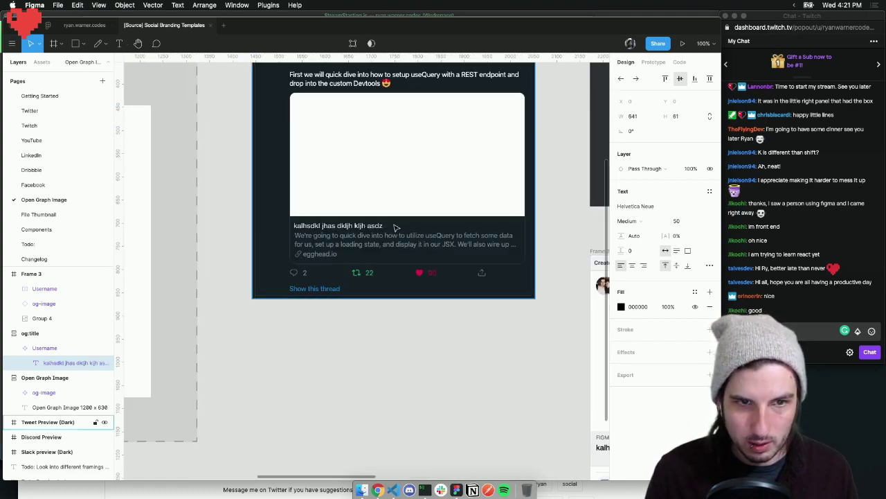
pyautogui.hscroll(10, 346, 227)
pyautogui.scroll(4, 345, 170)
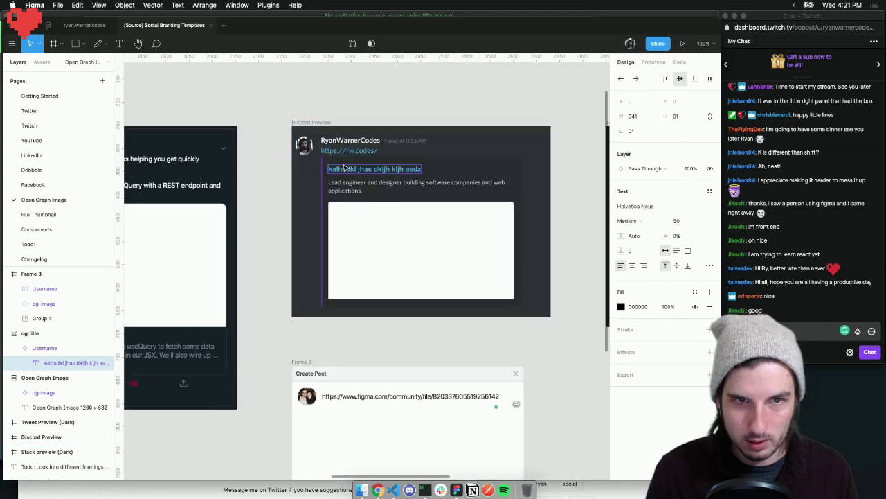
pyautogui.hscroll(3, 406, 178)
pyautogui.hscroll(9, 458, 181)
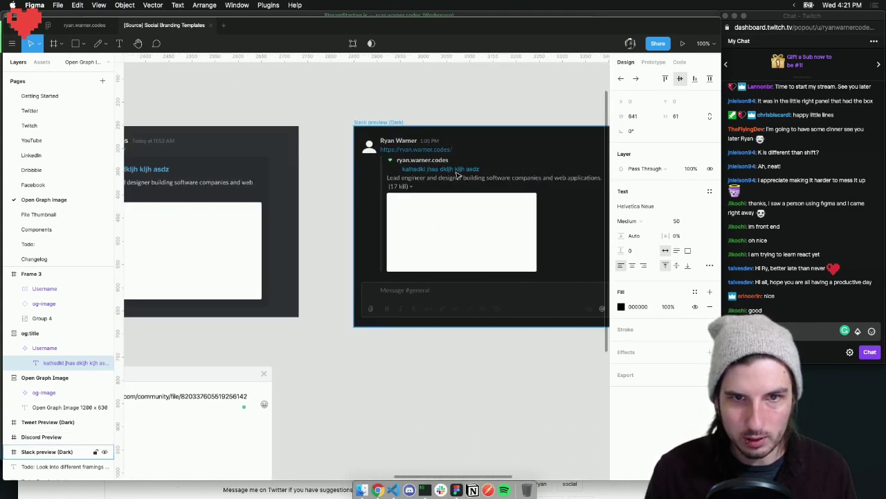
pyautogui.hscroll(2, 421, 185)
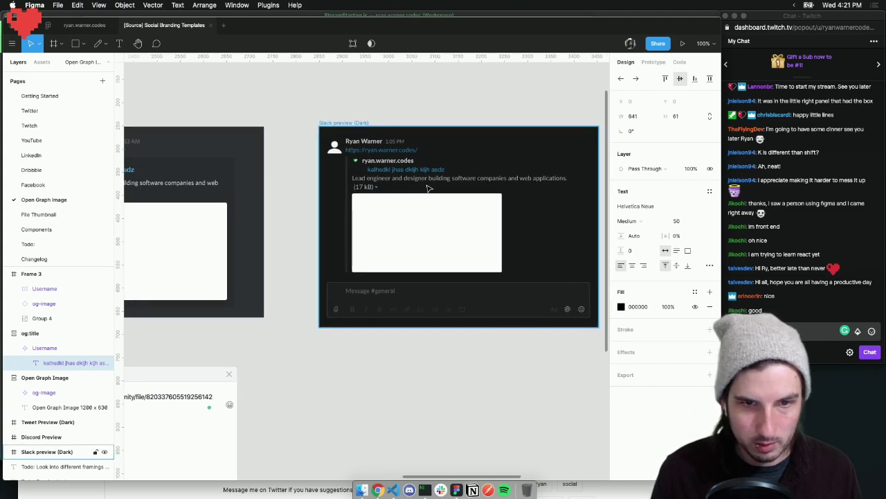
pyautogui.press('-')
pyautogui.hscroll(-10, 427, 188)
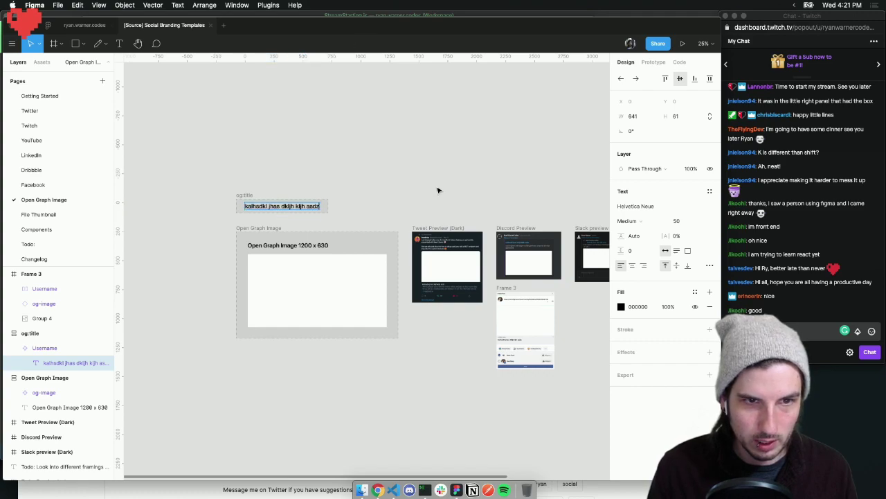
# Paste back 'This is the title of your og:title meta tag' and select Frame 3
pyautogui.press('super+v')
pyautogui.hscroll(3, 450, 198)
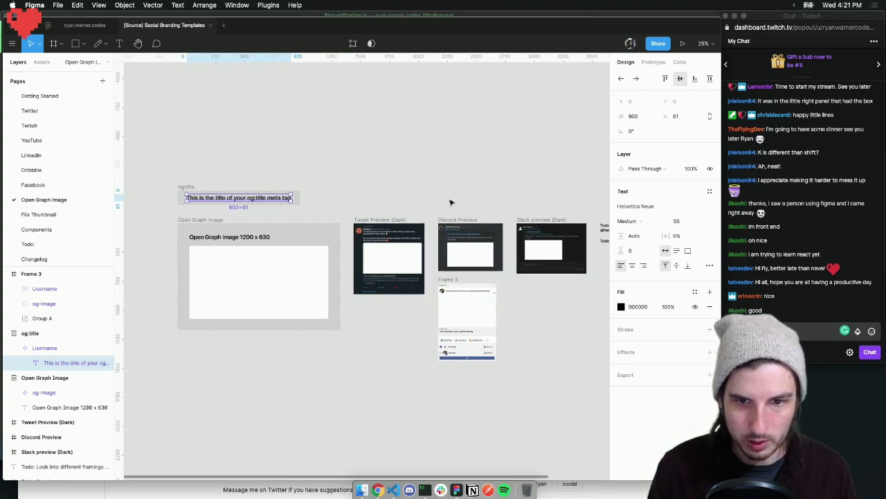
pyautogui.click(554, 361)
pyautogui.click(459, 289)
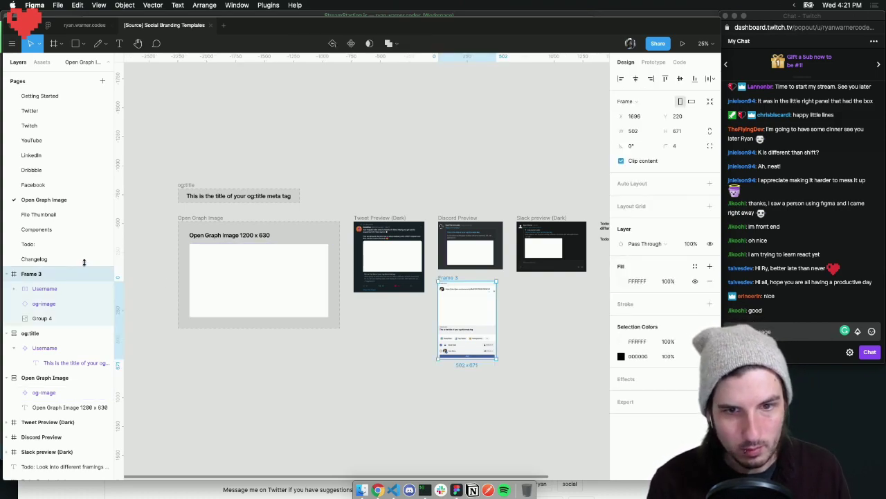
# Rename the Frame 3 layer to 'Preview: Facebook post' in the layers panel
pyautogui.doubleClick(39, 276)
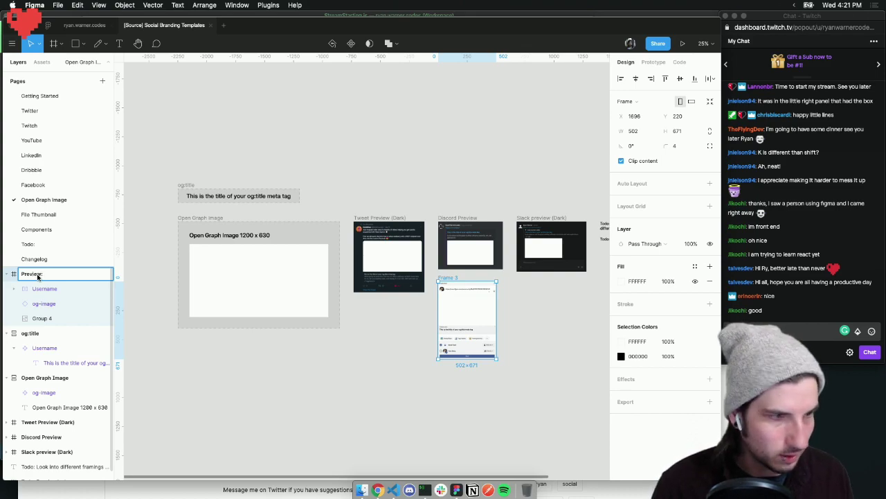
pyautogui.write('Preview: F')
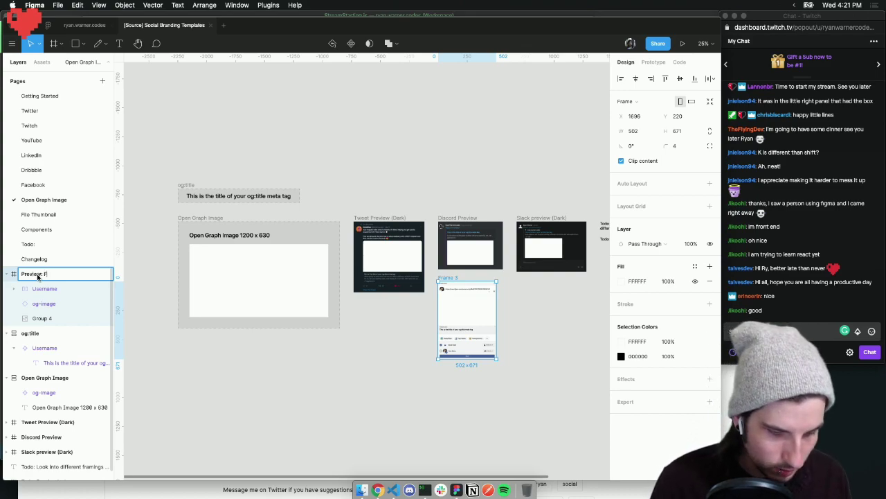
pyautogui.write('acebook pos')
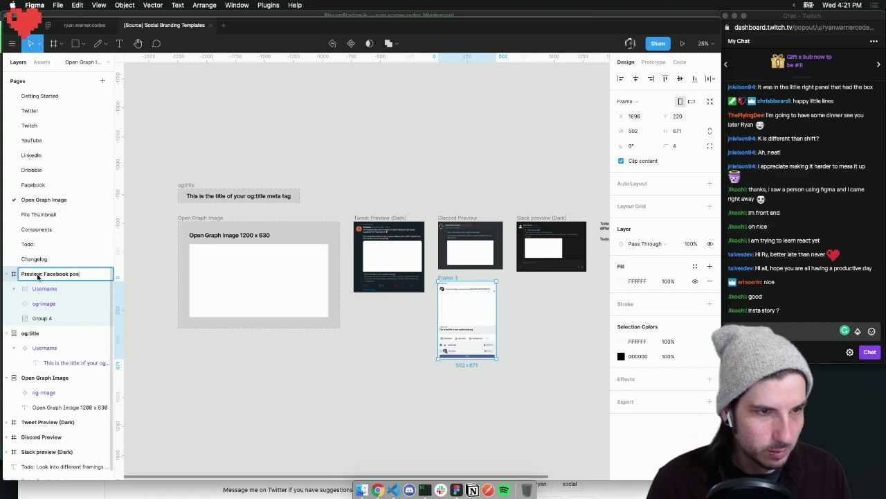
pyautogui.write('t')
pyautogui.click(288, 386)
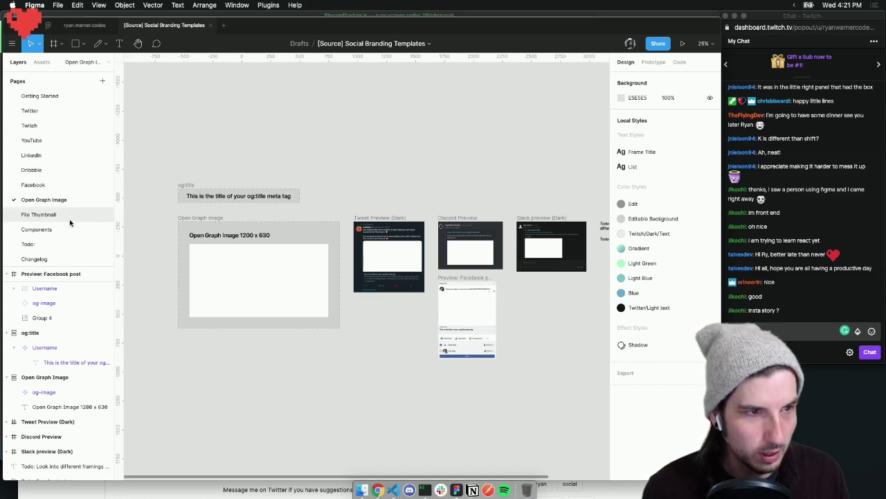
# On the Todo page, rename Frame 1 to Todo and make the frame taller
pyautogui.click(54, 244)
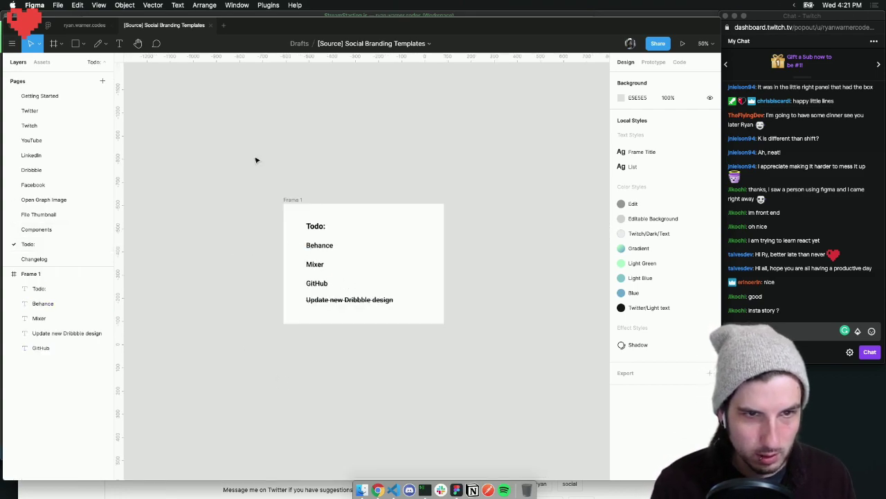
pyautogui.click(296, 202)
pyautogui.doubleClick(29, 274)
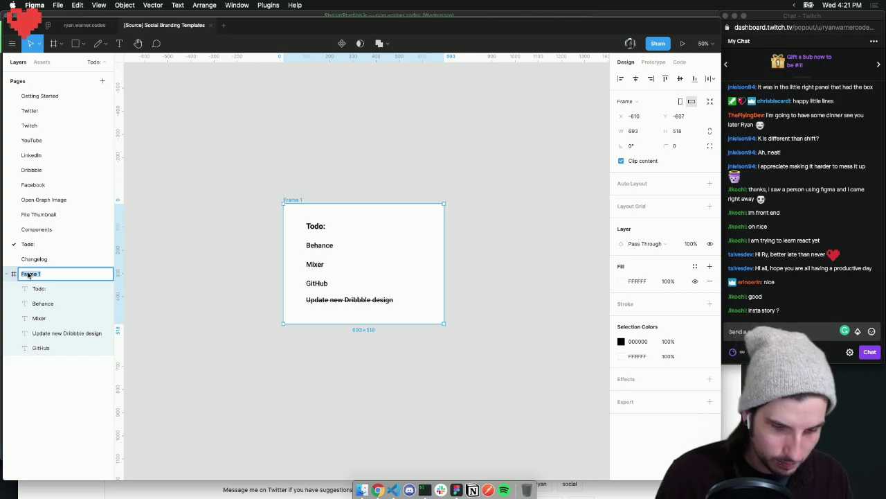
pyautogui.press('Return')
pyautogui.click(282, 188)
pyautogui.click(291, 200)
pyautogui.moveTo(423, 322); pyautogui.dragTo(420, 385)
pyautogui.press('Escape')
# Duplicate the GitHub item below the Dribbble line and retype it as 'Instagram story'
pyautogui.moveTo(316, 284); pyautogui.dragTo(320, 322)
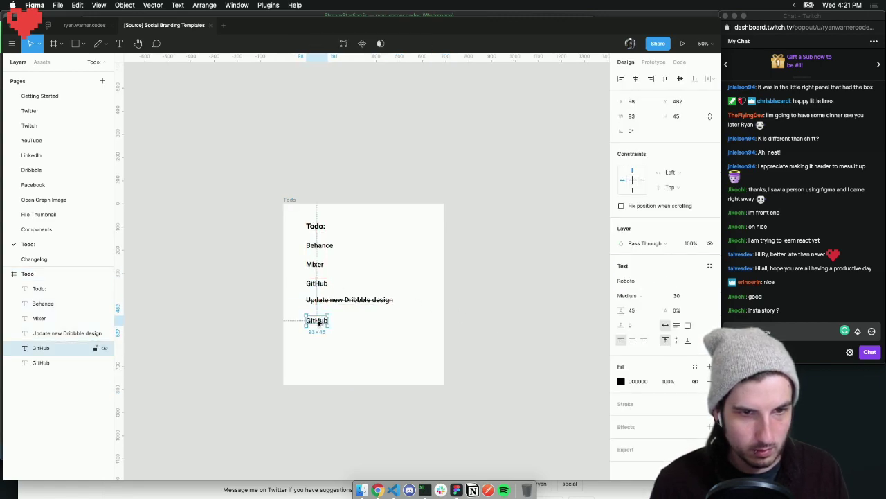
pyautogui.doubleClick(318, 321)
pyautogui.write('Ins')
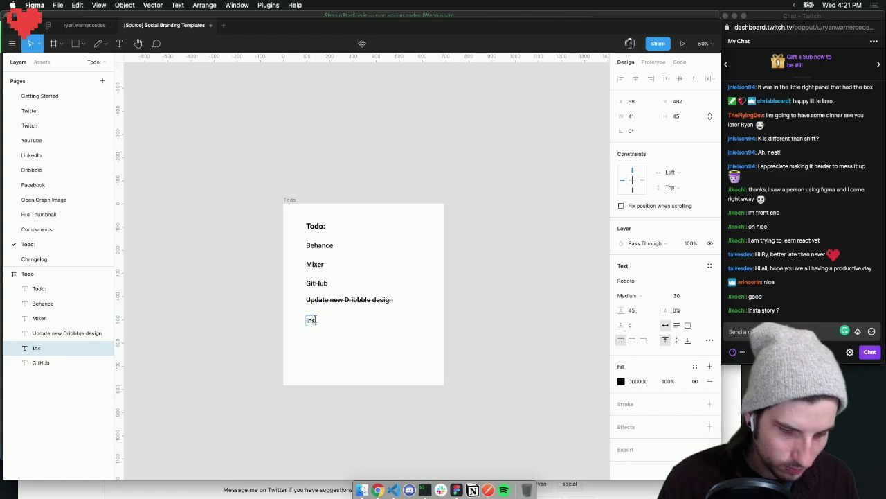
pyautogui.write('tagram story')
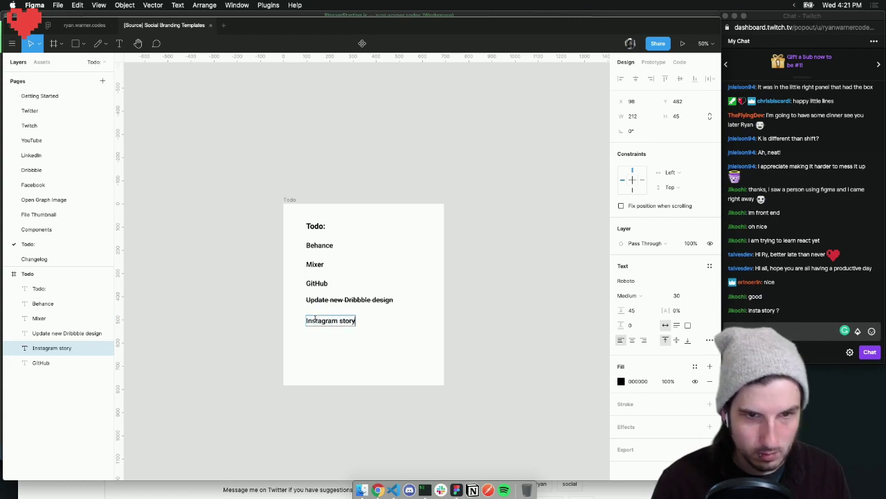
pyautogui.press('Escape')
# Shorten the Todo frame to 693×593 to fit the list
pyautogui.click(305, 163)
pyautogui.click(286, 201)
pyautogui.click(292, 193)
pyautogui.click(293, 201)
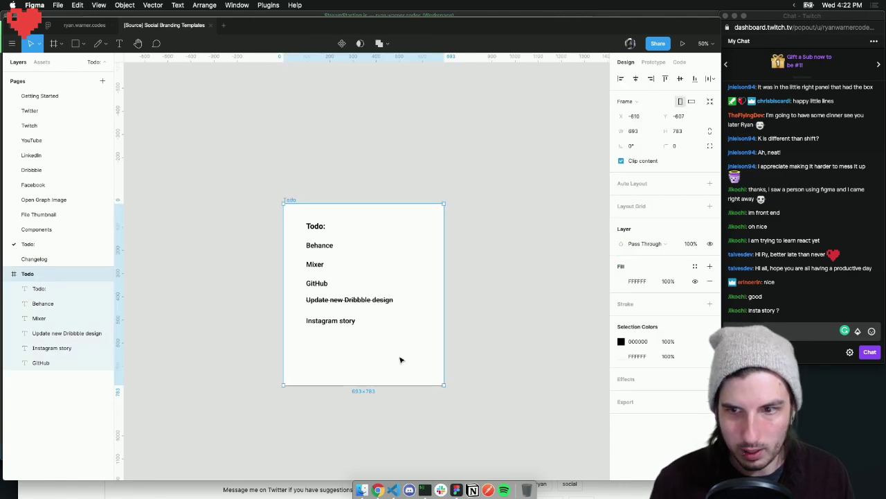
pyautogui.moveTo(393, 386); pyautogui.dragTo(391, 344)
pyautogui.click(510, 331)
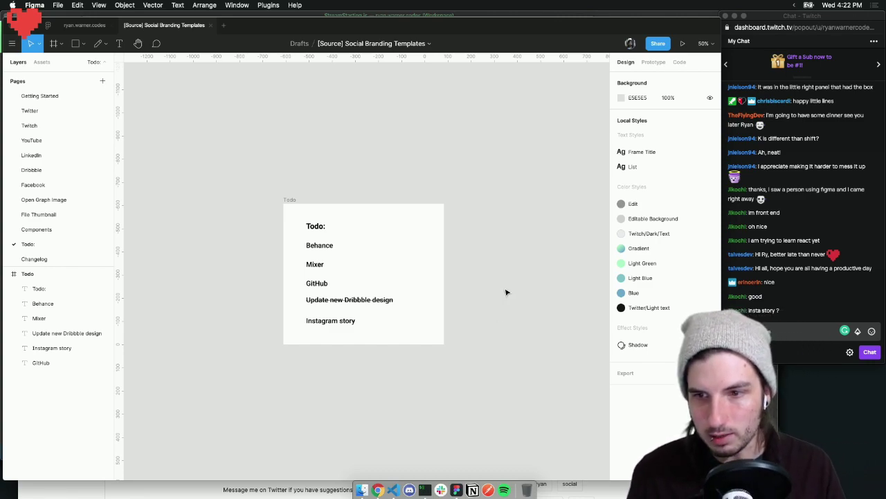
# In the website design file's Assets page, zoom to and select the Instagram Story frame
pyautogui.click(80, 29)
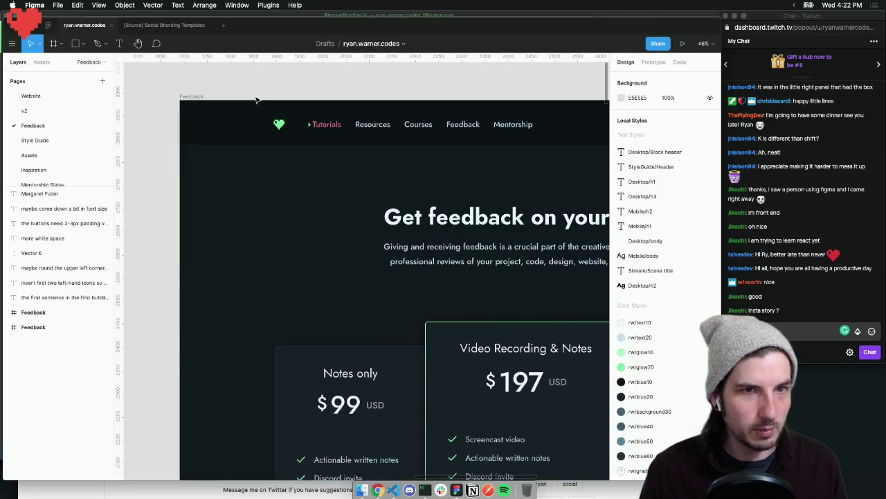
pyautogui.scroll(-1, 43, 153)
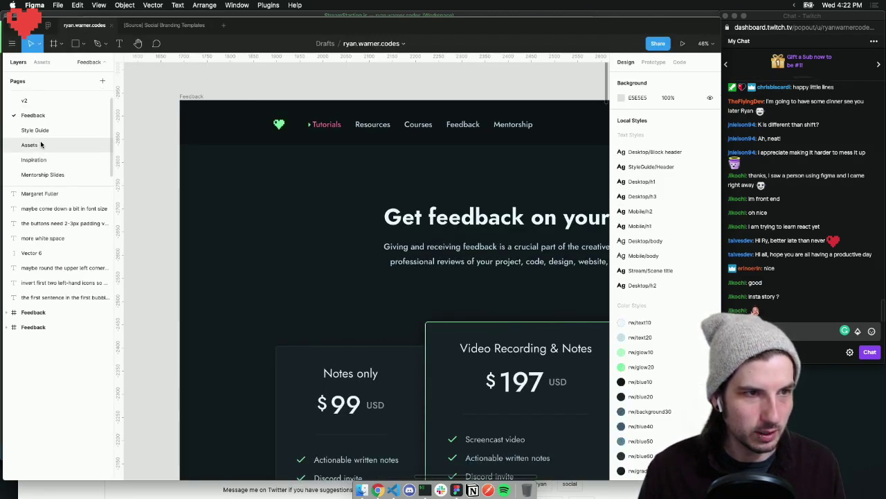
pyautogui.click(41, 144)
pyautogui.press('z')
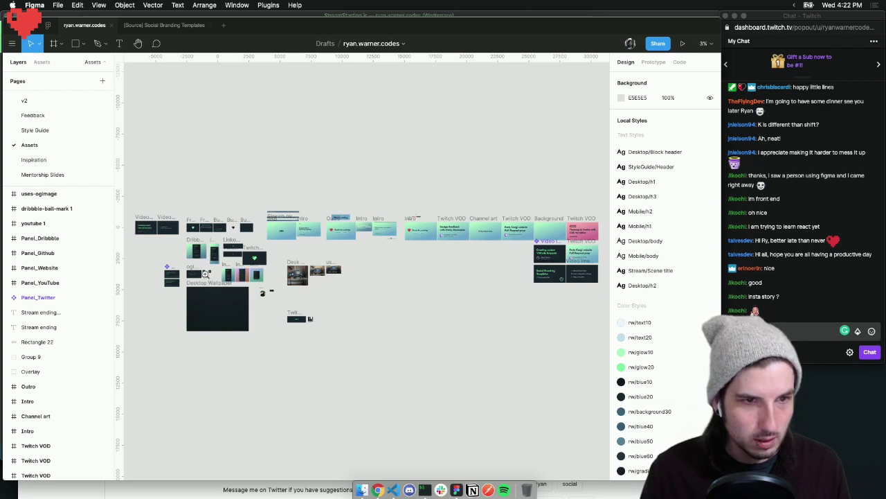
pyautogui.click(207, 264)
pyautogui.click(204, 237)
pyautogui.click(218, 215)
pyautogui.click(238, 216)
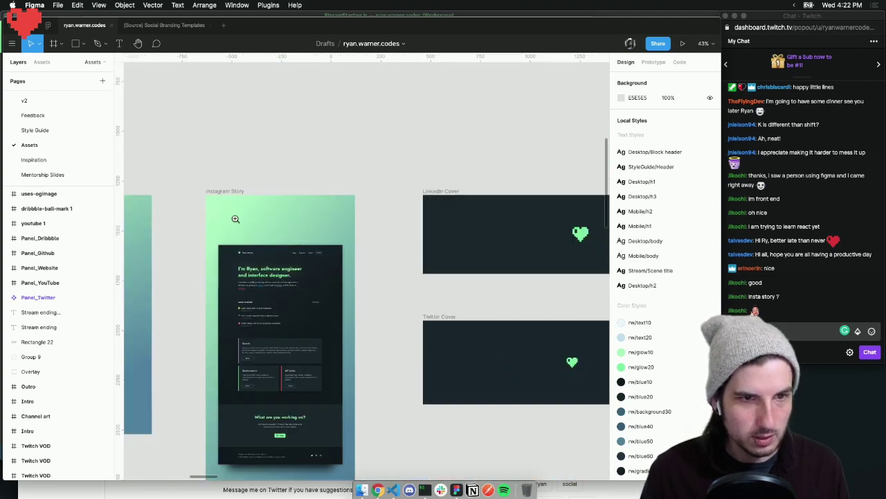
pyautogui.hscroll(-2, 246, 214)
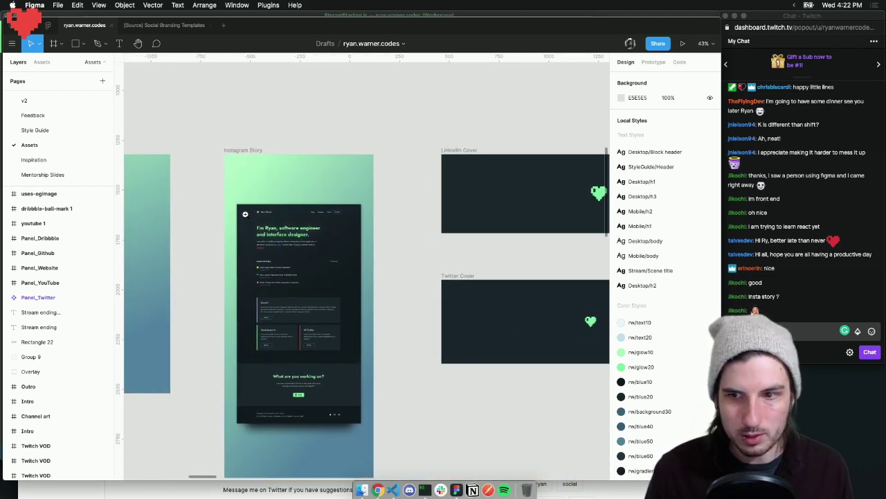
pyautogui.click(256, 216)
pyautogui.scroll(-2, 304, 222)
pyautogui.scroll(2, 305, 222)
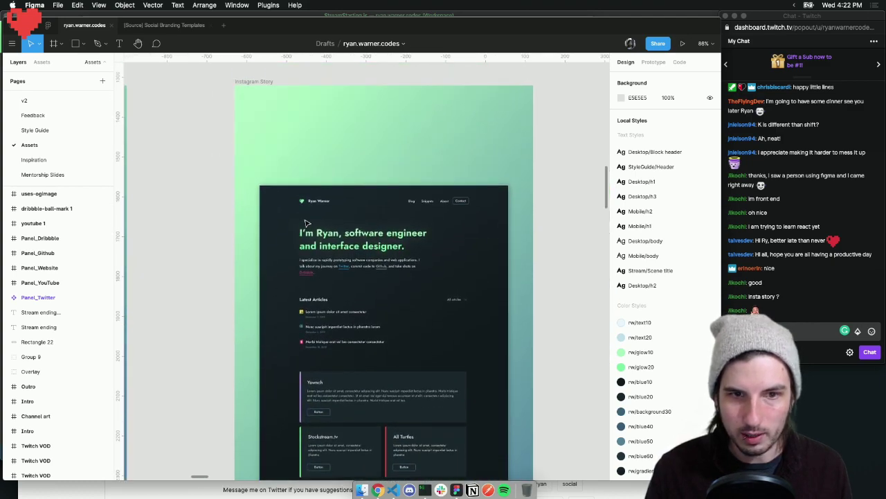
pyautogui.click(238, 87)
# Inspect the Instagram Post 3 frame, then reselect the 750×1624 Instagram Story frame
pyautogui.scroll(-3, 339, 162)
pyautogui.scroll(-3, 357, 159)
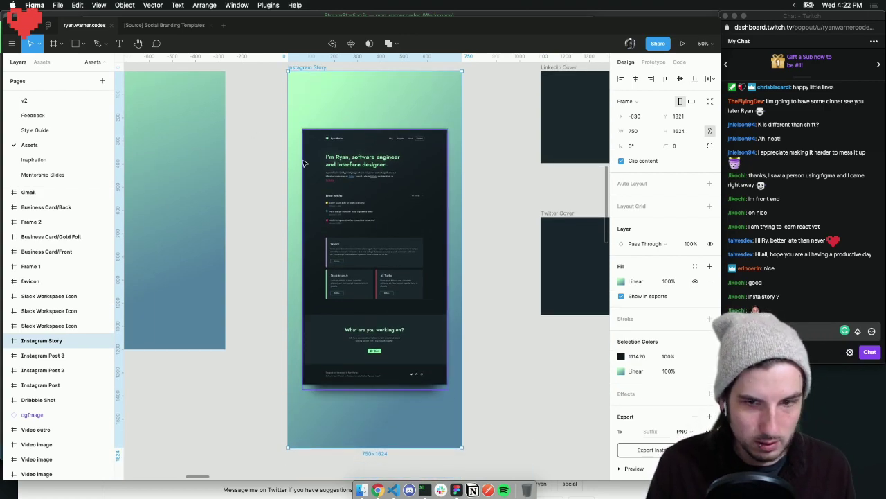
pyautogui.hscroll(5, 303, 162)
pyautogui.hscroll(-2, 302, 162)
pyautogui.click(46, 355)
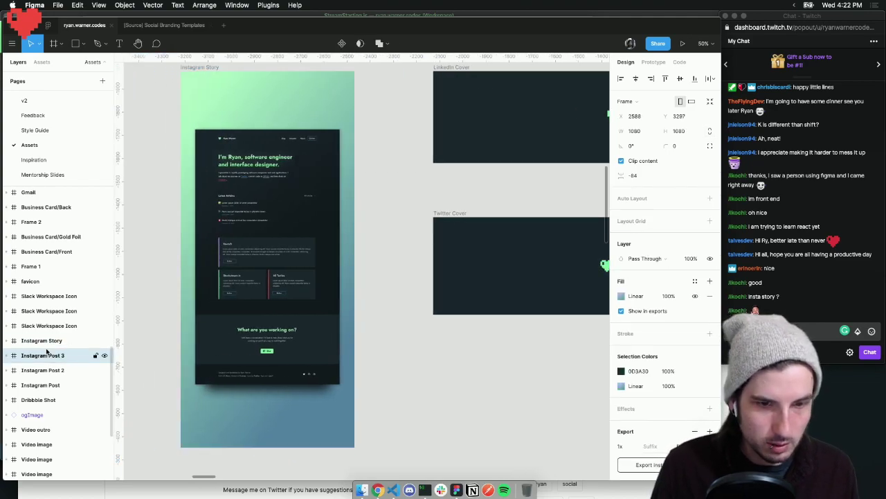
pyautogui.scroll(-5, 291, 374)
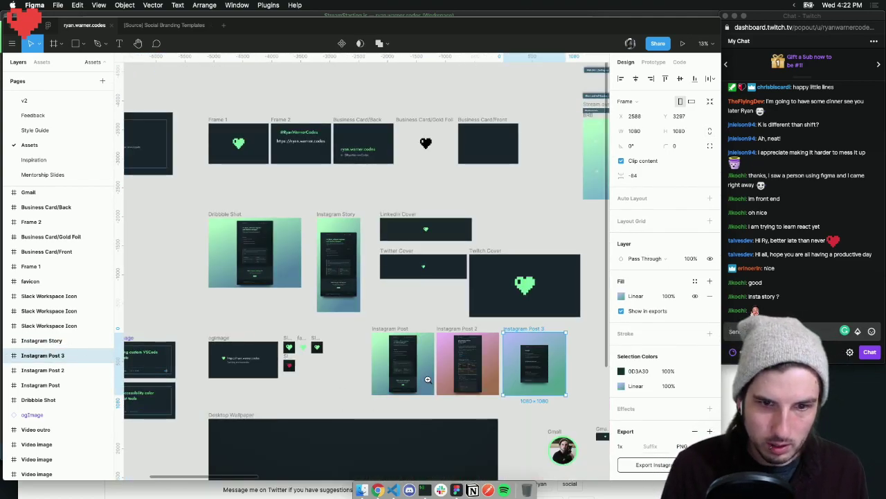
pyautogui.scroll(3, 428, 379)
pyautogui.click(323, 283)
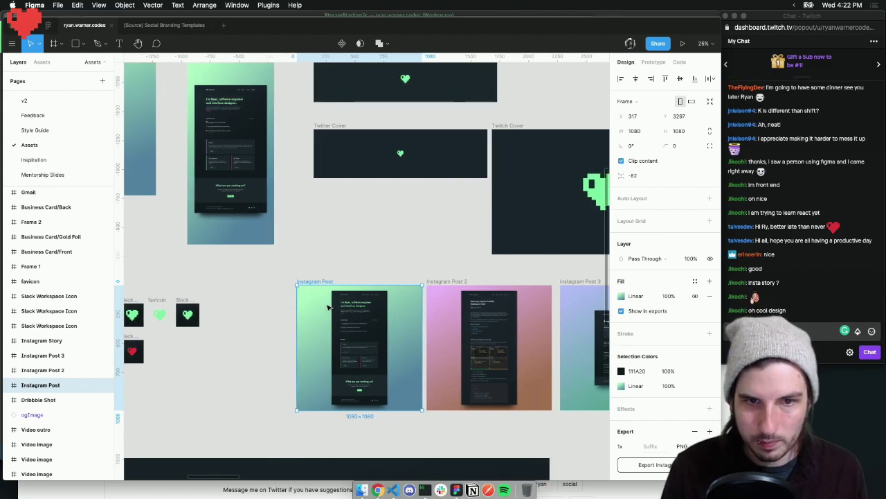
pyautogui.hscroll(-3, 331, 308)
pyautogui.scroll(3, 332, 310)
pyautogui.scroll(3, 333, 309)
pyautogui.scroll(3, 293, 253)
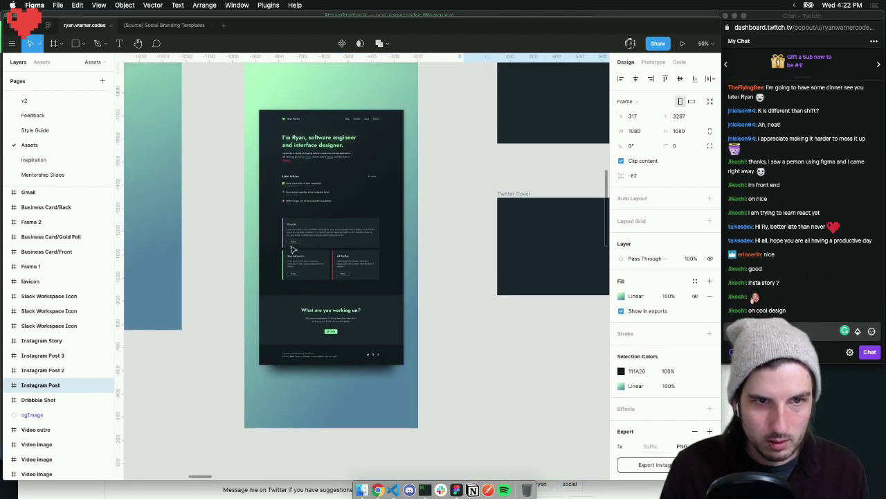
pyautogui.click(257, 108)
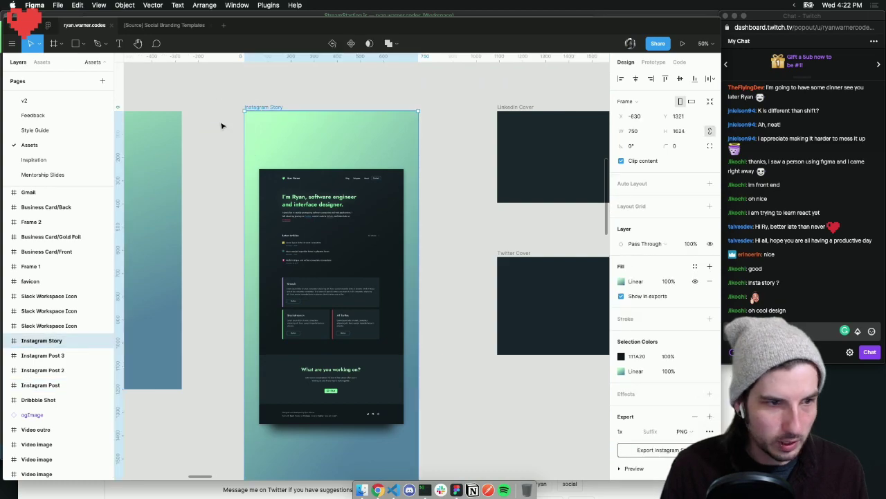
# Back in Social Branding Templates, nudge 'Instagram story' up slightly and send '!website' in chat
pyautogui.click(154, 27)
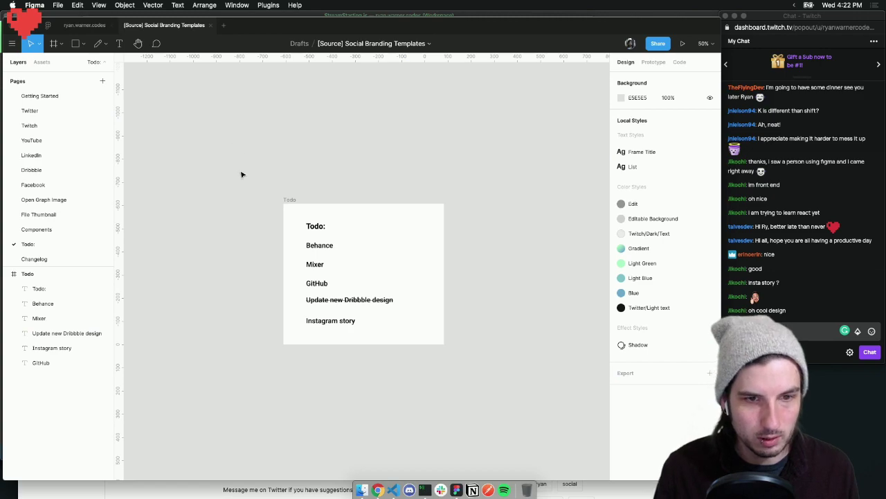
pyautogui.moveTo(342, 322); pyautogui.dragTo(340, 318)
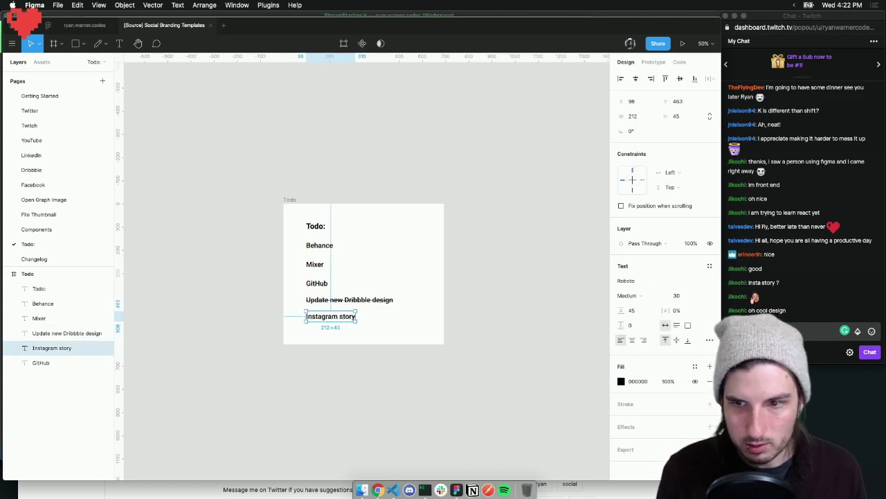
pyautogui.click(769, 330)
pyautogui.write('!website')
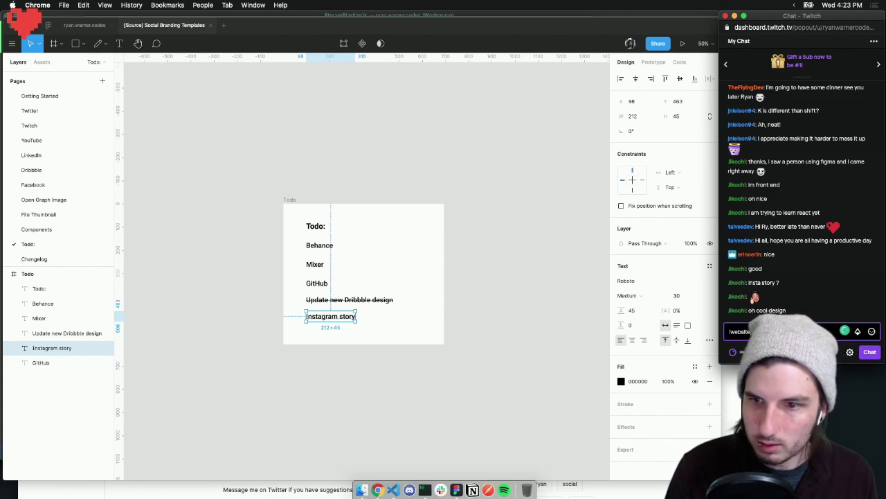
pyautogui.press('Return')
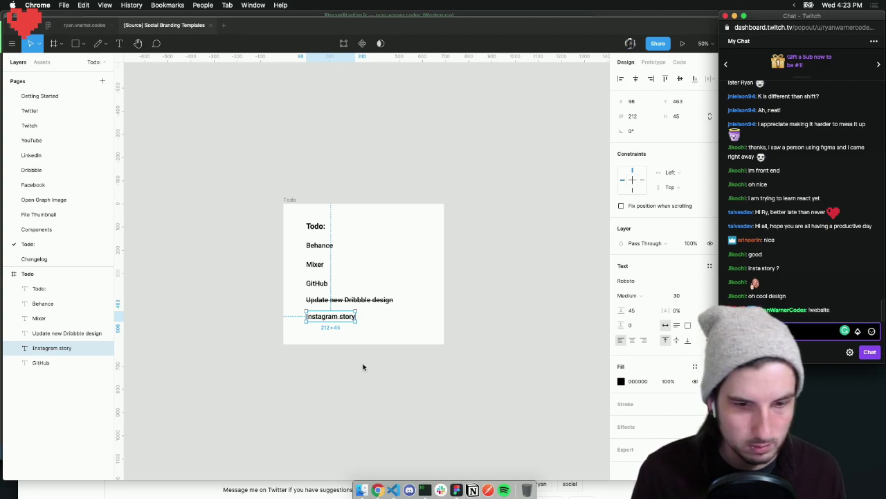
# Rearrange the Chrome, DevTools and chat windows, then dock the Streamlabs Login window as a Chrome tab
pyautogui.click(378, 490)
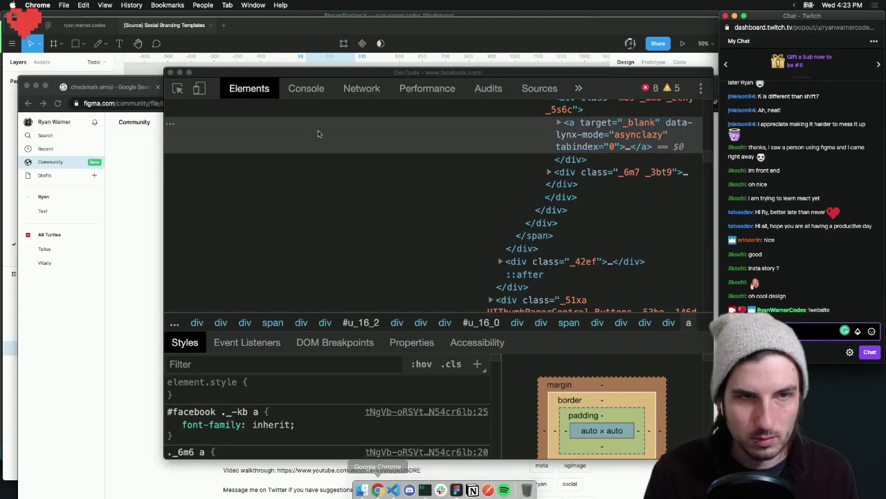
pyautogui.moveTo(200, 73); pyautogui.dragTo(168, 101)
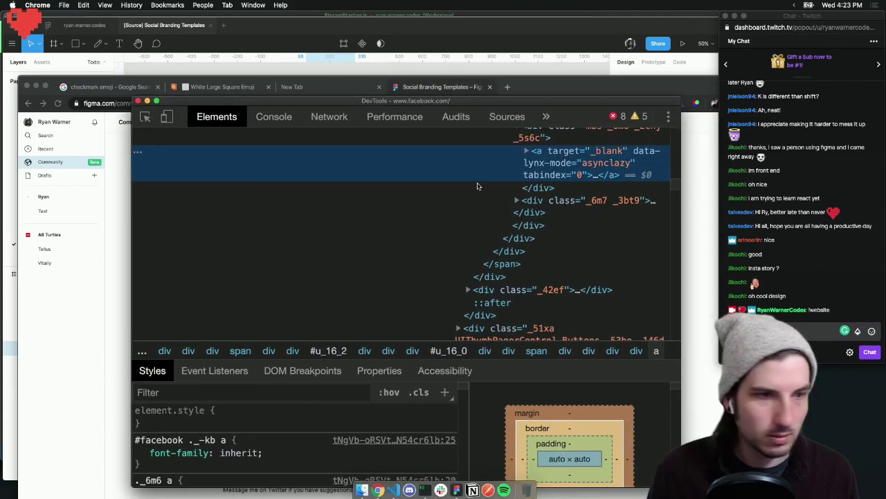
pyautogui.click(783, 331)
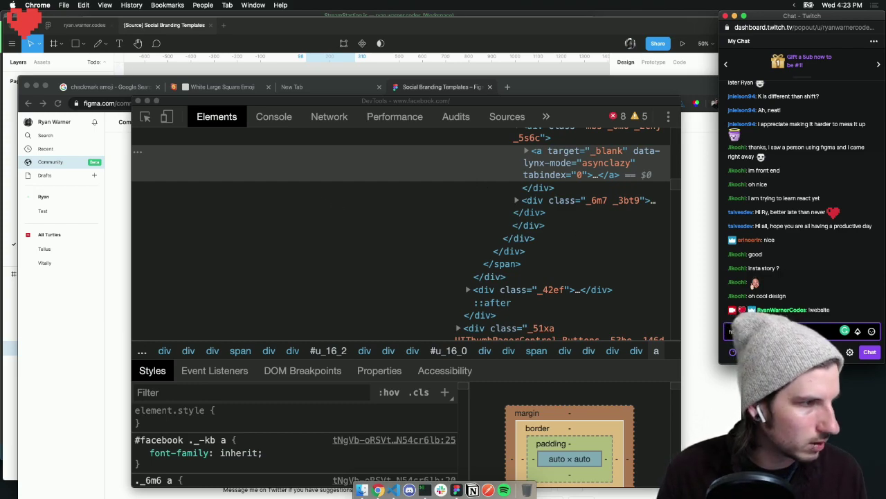
pyautogui.press('super+Tab')
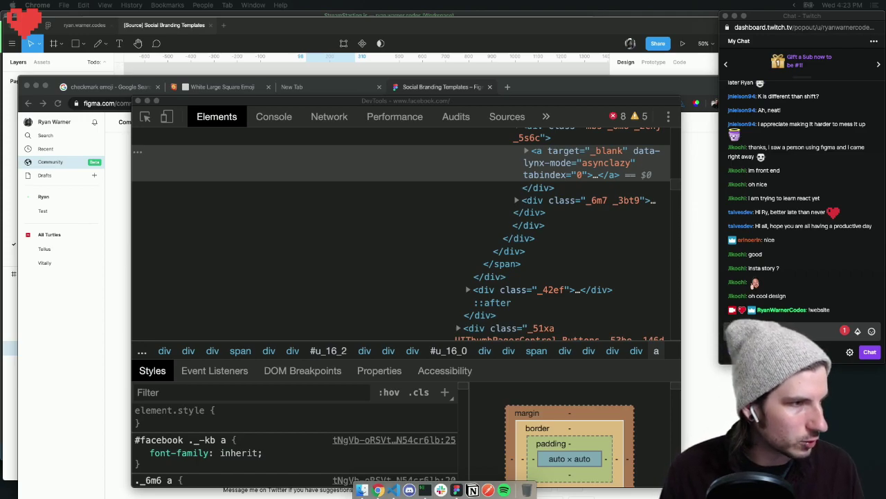
pyautogui.click(778, 331)
pyautogui.press('super+grave')
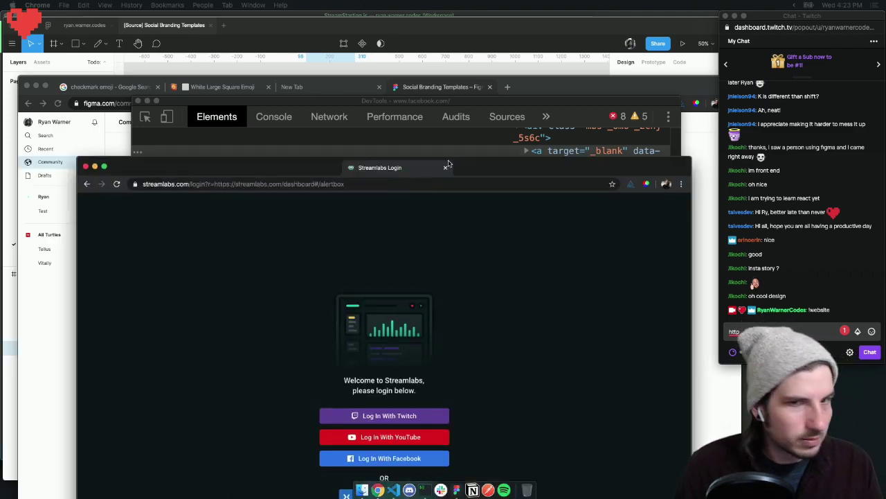
pyautogui.moveTo(448, 166); pyautogui.dragTo(336, 93)
# Log in to Streamlabs with Twitch and view the empty Cloudbot custom commands list
pyautogui.click(362, 343)
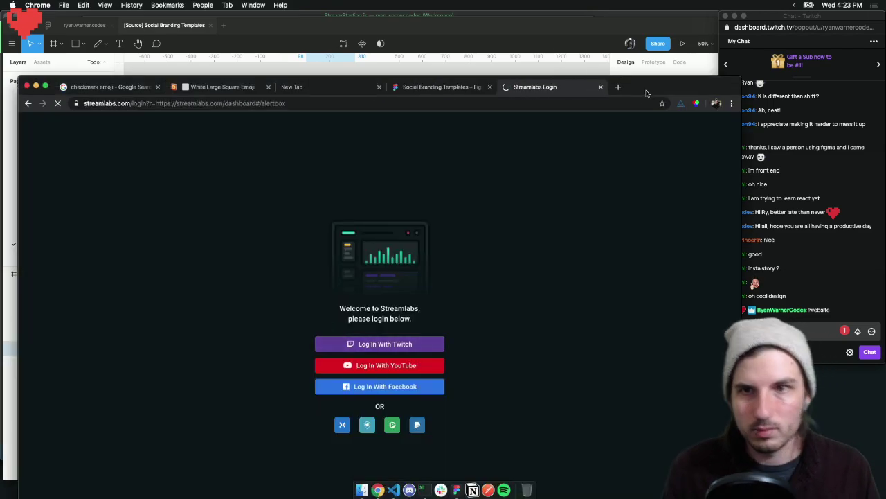
pyautogui.doubleClick(644, 88)
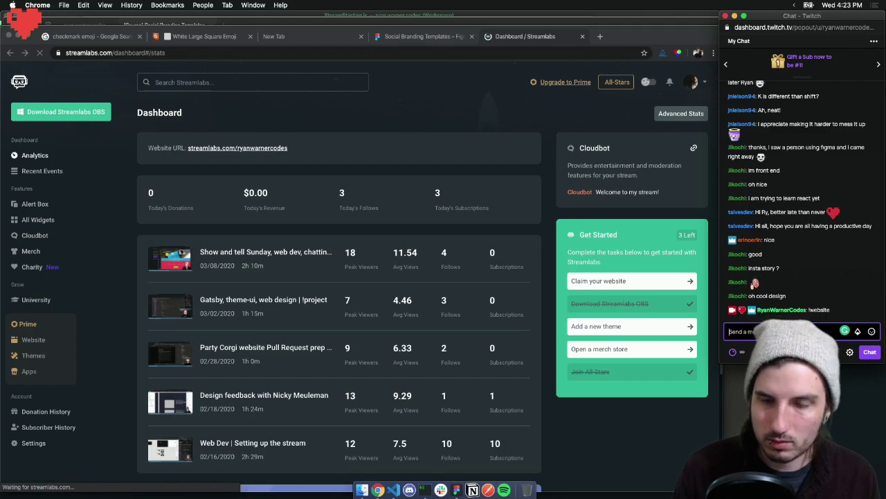
pyautogui.click(35, 234)
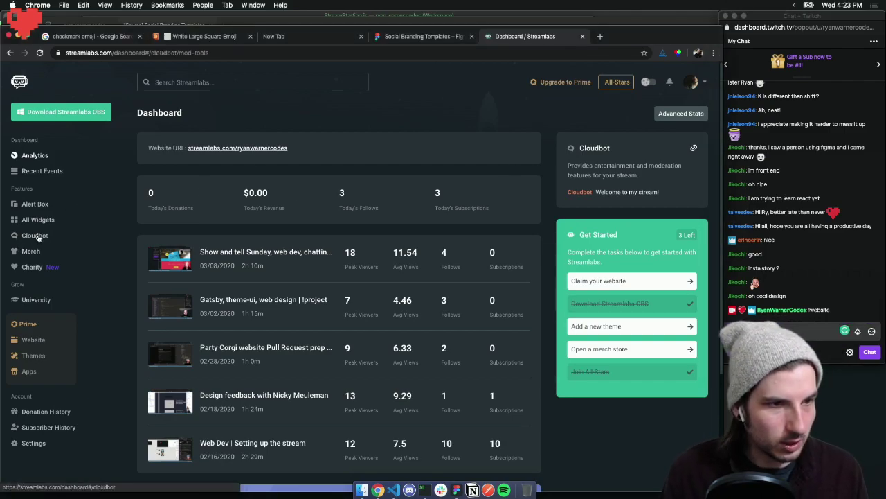
pyautogui.click(224, 179)
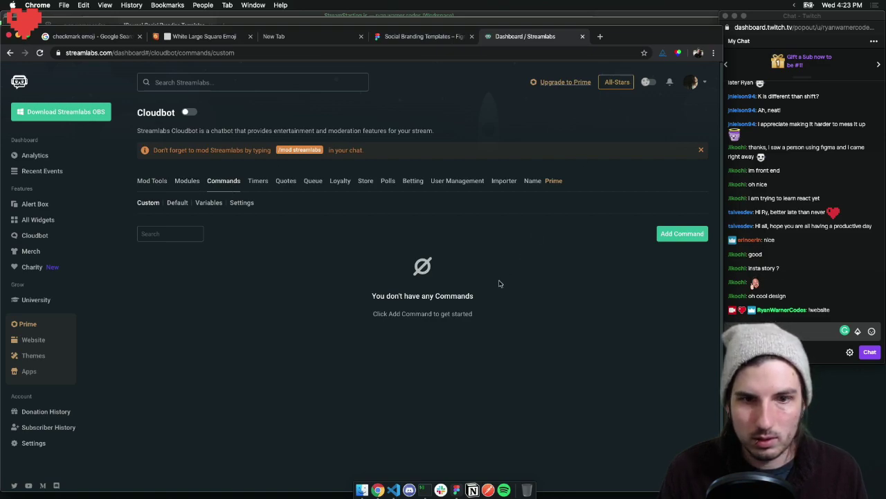
pyautogui.scroll(-1, 374, 290)
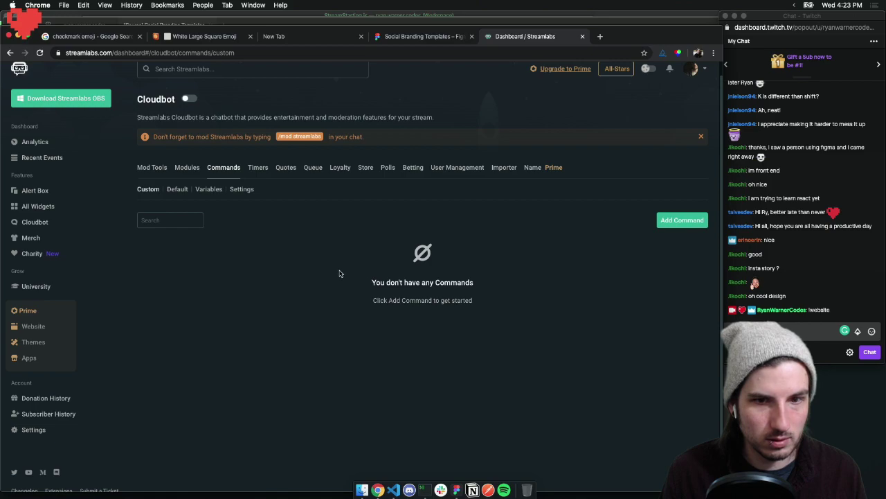
# Send !discord in Twitch chat, start typing a link, and close the Streamlabs dashboard tab
pyautogui.click(779, 332)
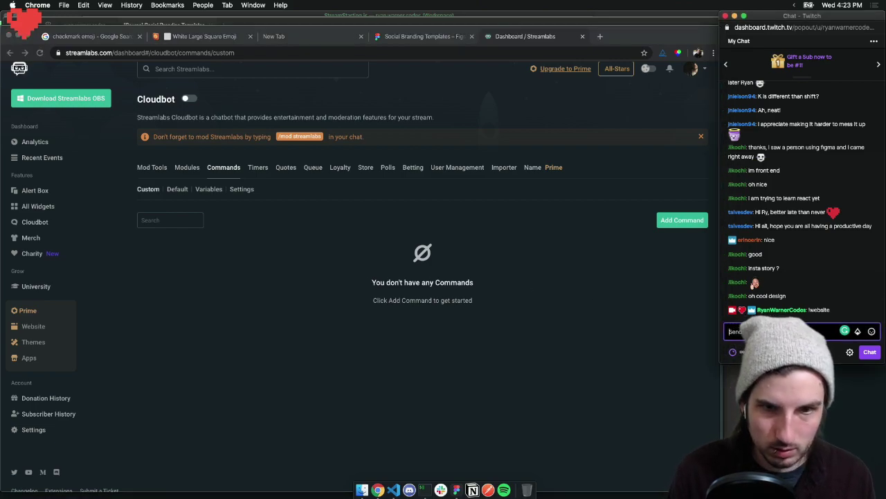
pyautogui.write('!discord')
pyautogui.press('Return')
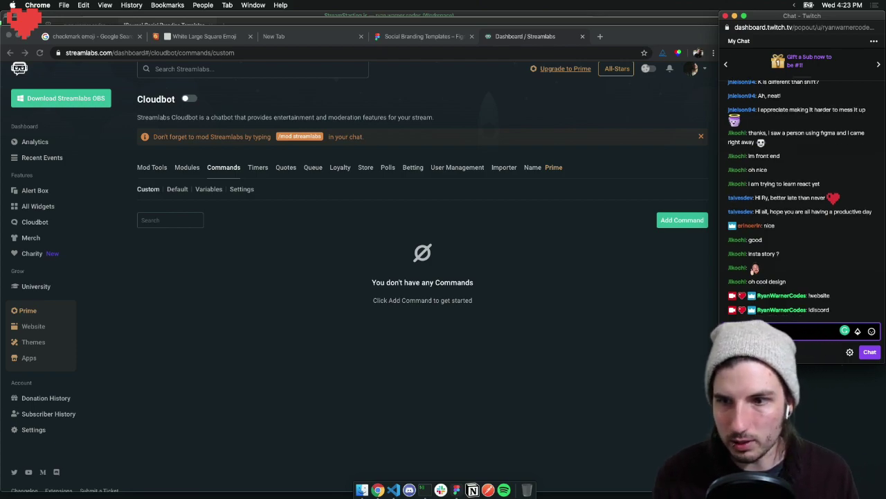
pyautogui.click(488, 283)
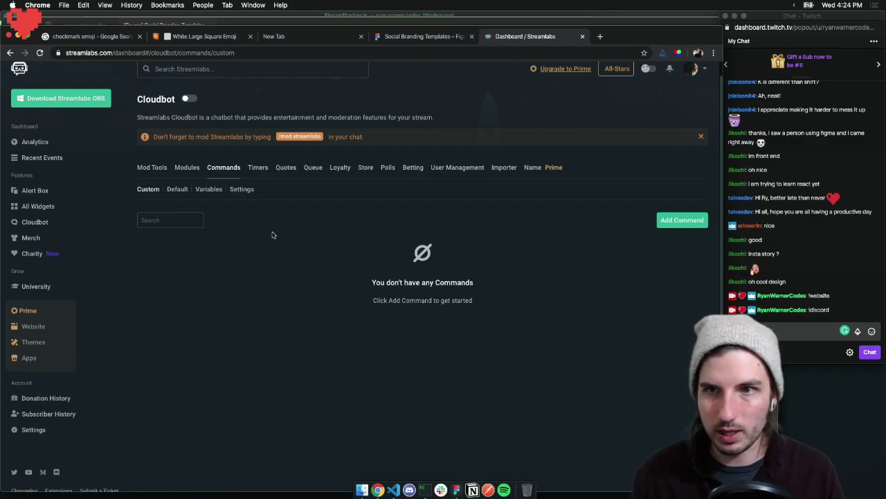
pyautogui.scroll(1, 278, 236)
pyautogui.scroll(1, 277, 236)
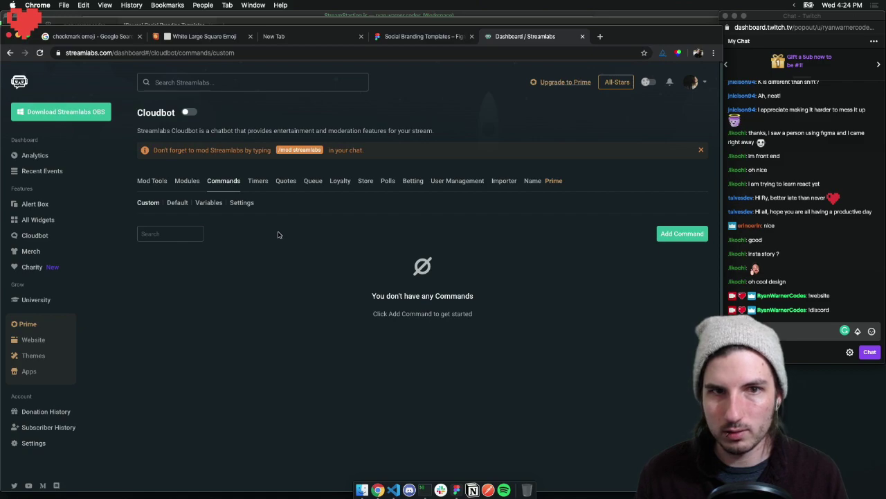
pyautogui.click(776, 329)
pyautogui.write('htt')
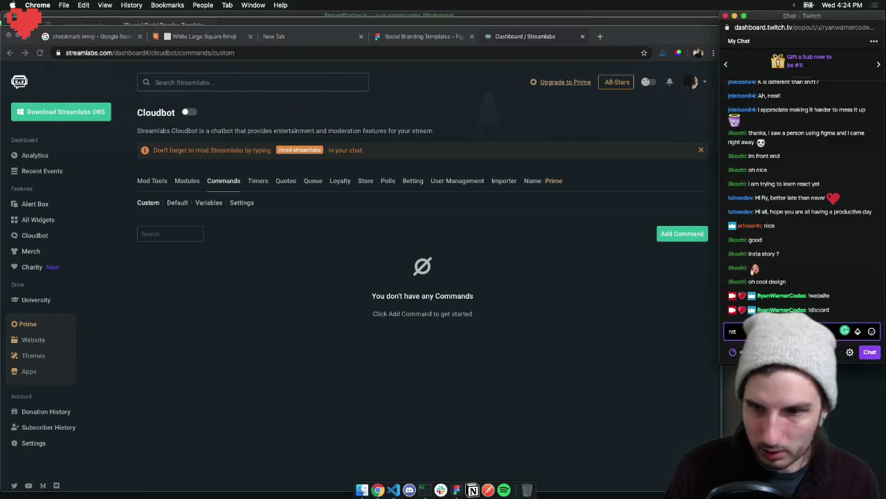
pyautogui.write('p')
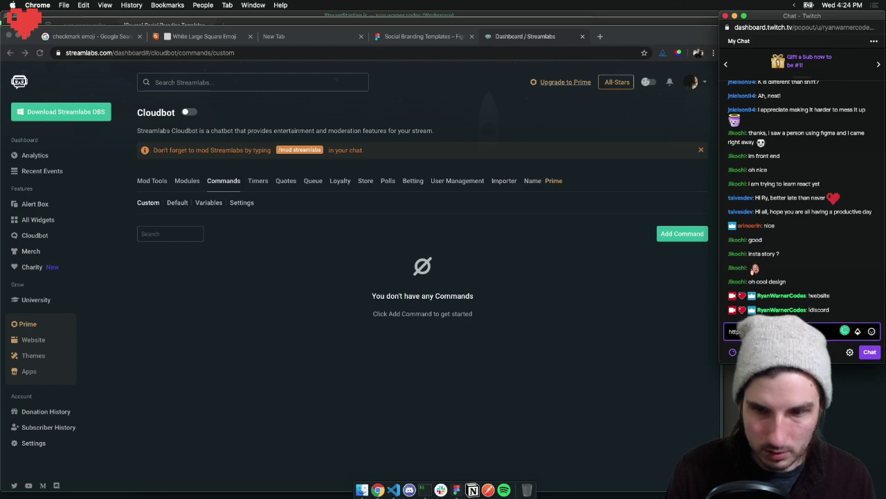
pyautogui.write('s://rw.c')
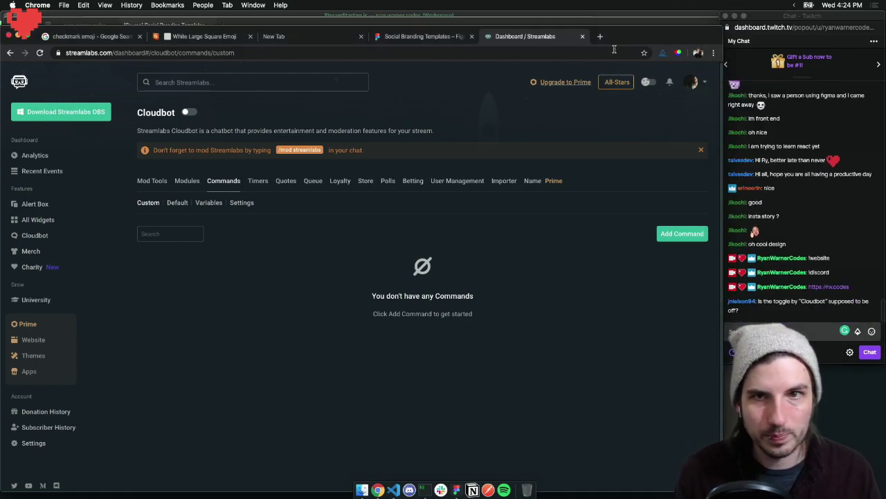
pyautogui.click(583, 36)
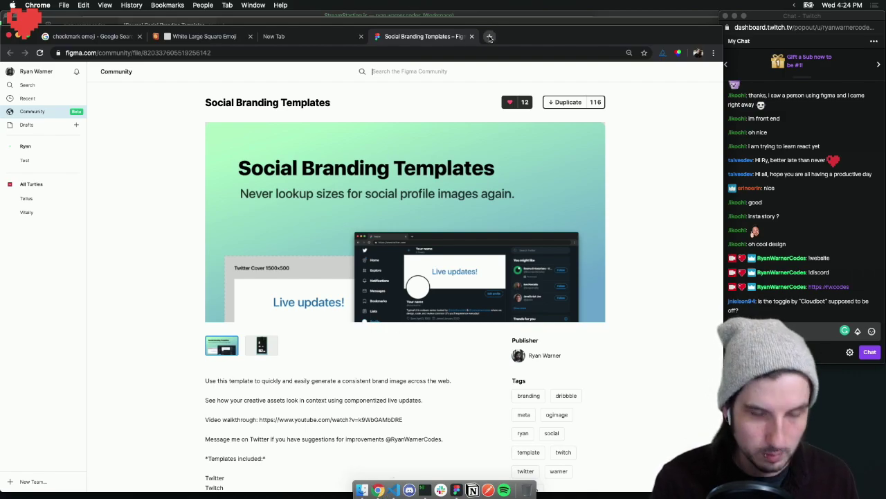
# Open streamlabs.com/dashboard#/cloudbot/commands/custom in a new tab and reload it
pyautogui.click(489, 37)
pyautogui.write('streamlabs.com/dashboard#/cloudbot/commands/custom')
pyautogui.press('Return')
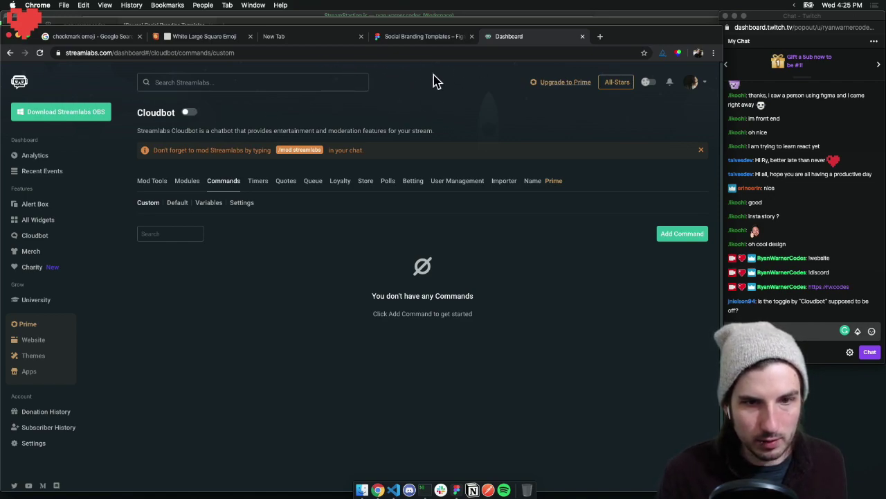
pyautogui.click(39, 52)
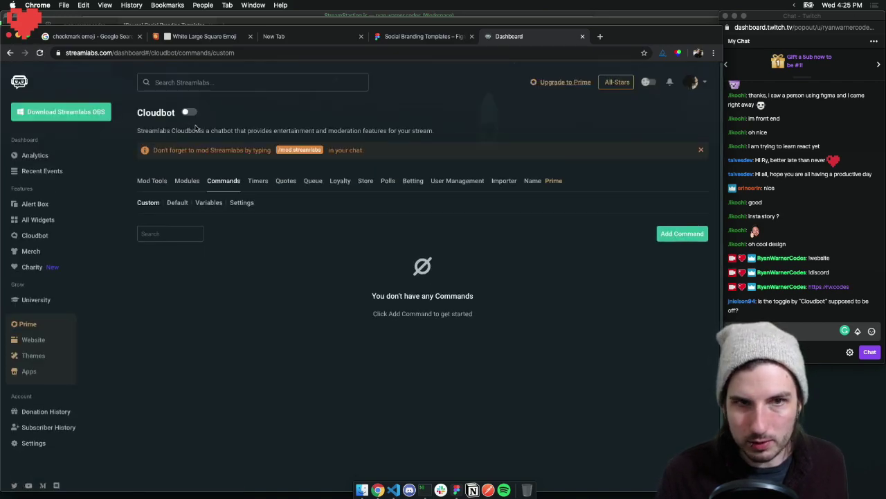
# Try to enable Cloudbot, which fails with 'Something Went Wrong.', then right-click the page
pyautogui.click(436, 37)
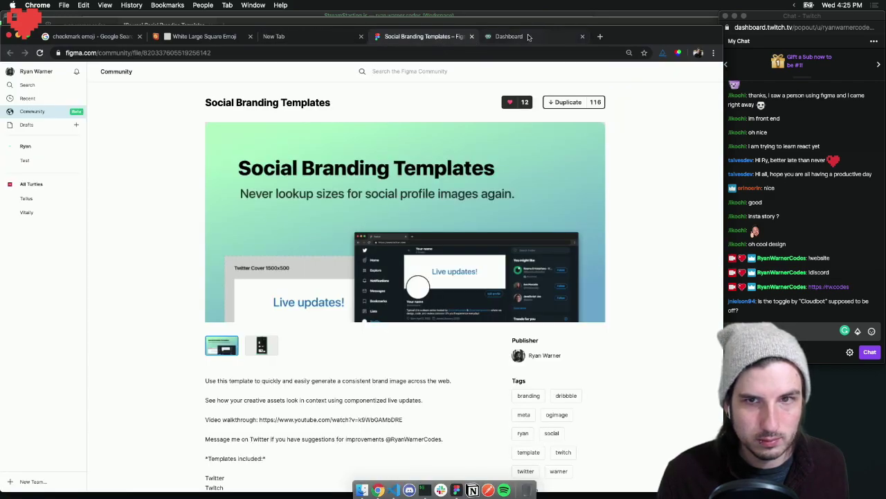
pyautogui.click(529, 37)
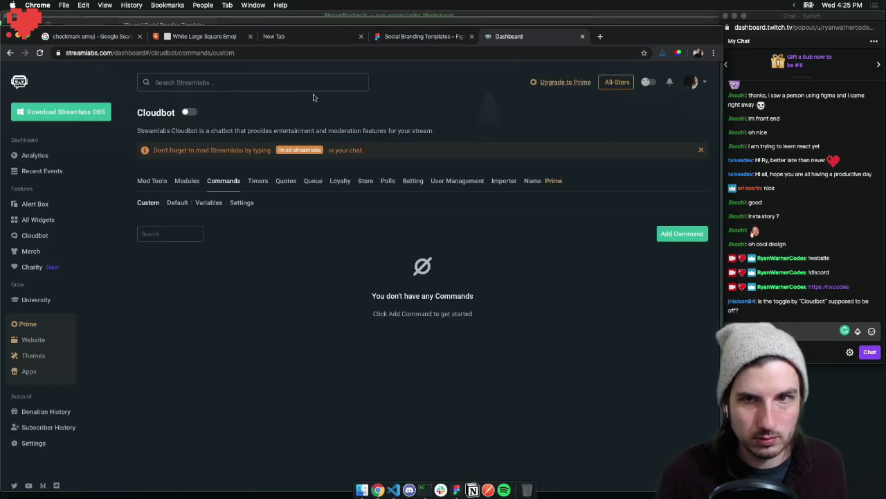
pyautogui.click(196, 112)
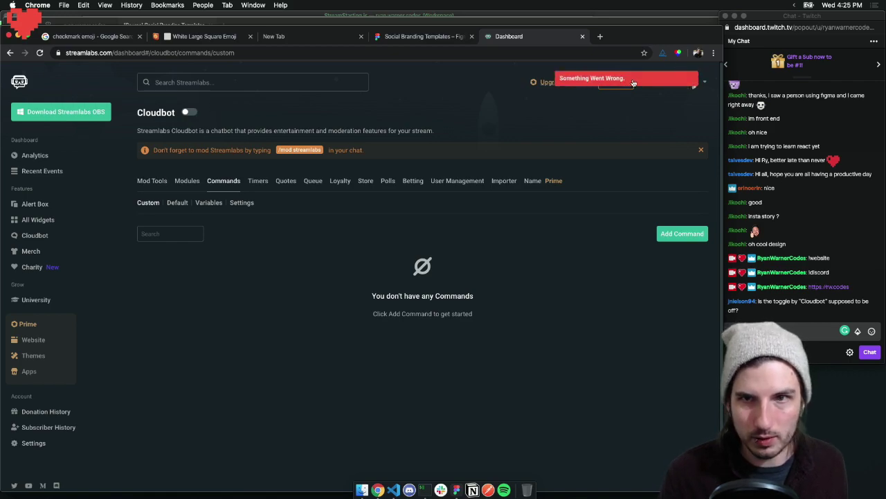
pyautogui.rightClick(414, 80)
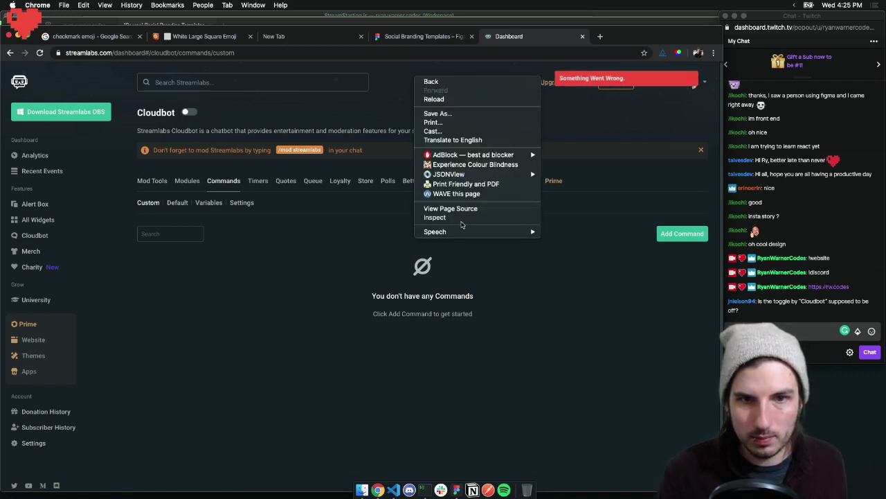
# Open DevTools on the Cloudbot page and review its 422 errors in the Console
pyautogui.click(458, 220)
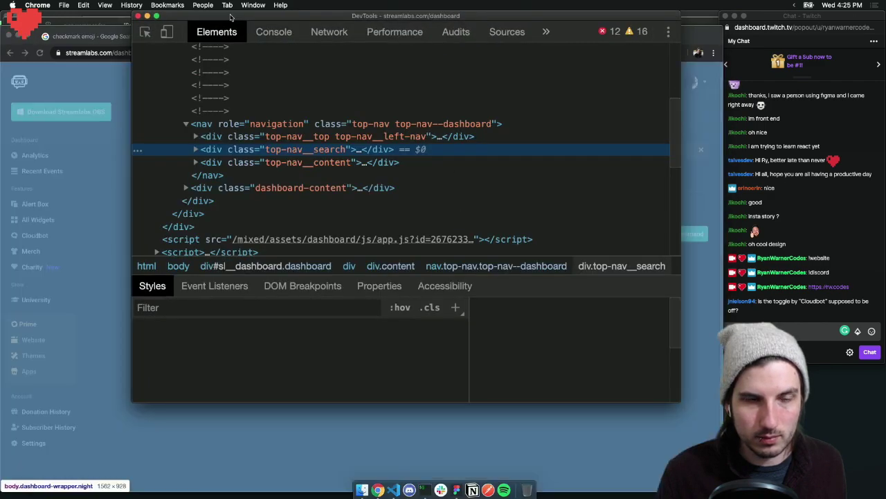
pyautogui.click(274, 32)
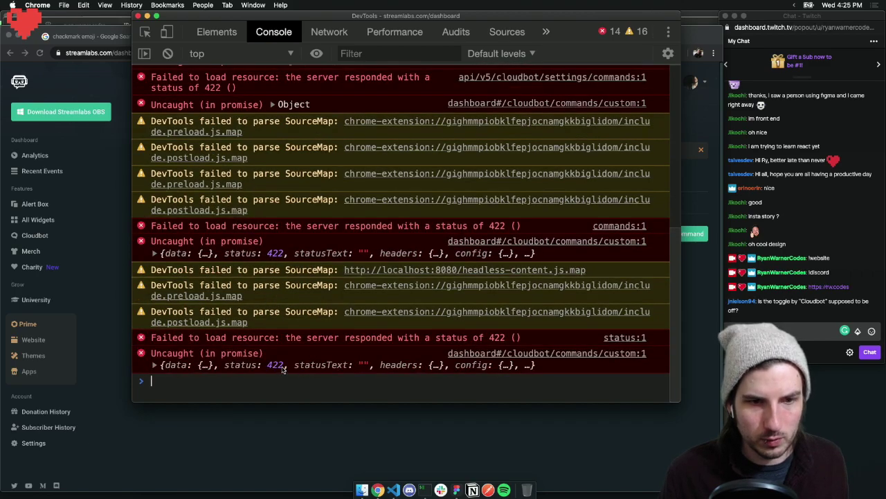
pyautogui.click(334, 430)
# Google 'https code 422' in a new tab, then close that tab
pyautogui.press('super+t')
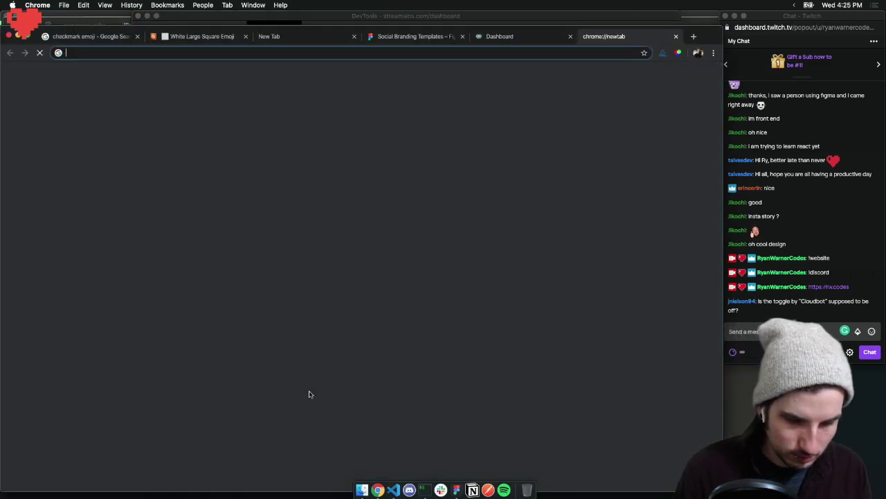
pyautogui.write('https code 422')
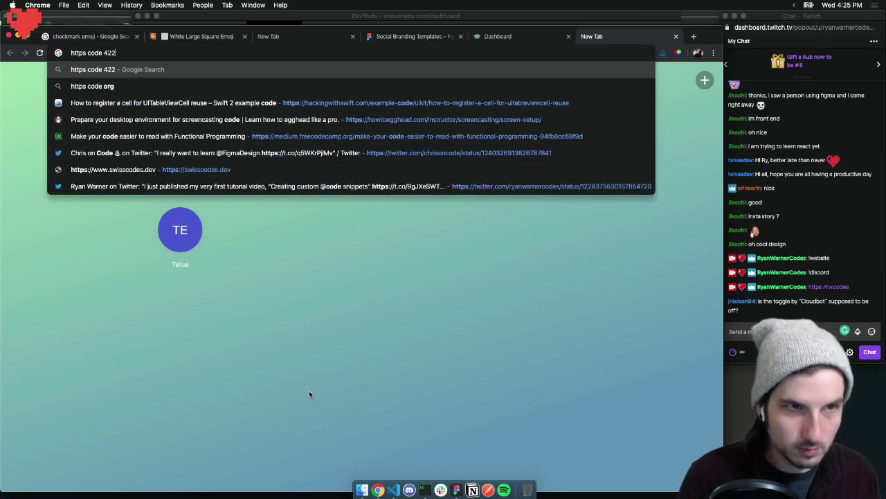
pyautogui.press('Return')
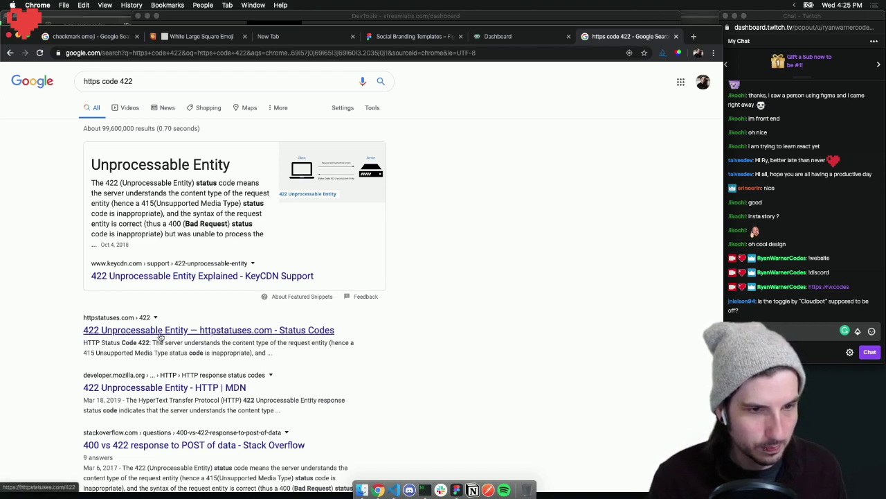
pyautogui.click(677, 37)
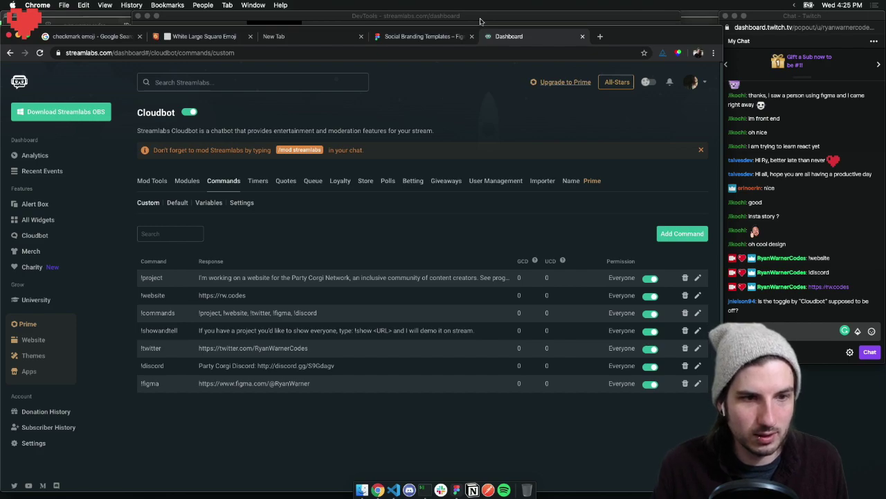
# Send the !website command in the Twitch chat
pyautogui.click(789, 331)
pyautogui.write('!')
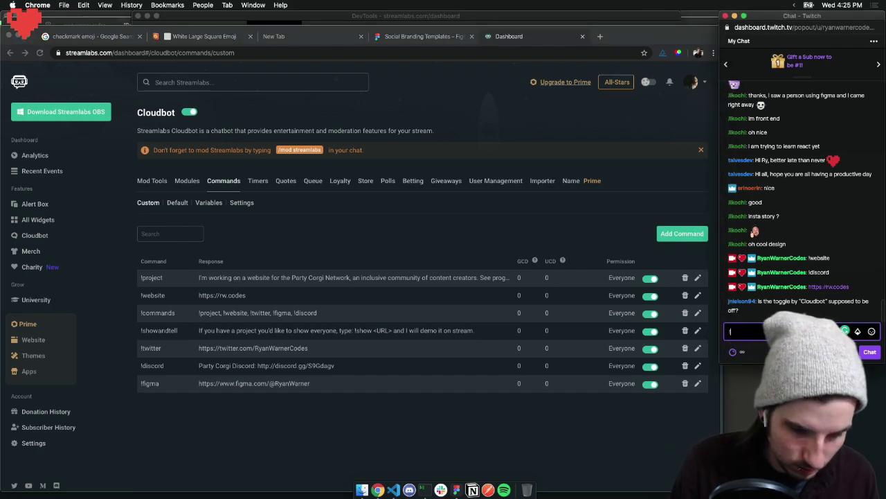
pyautogui.write('website')
pyautogui.press('Return')
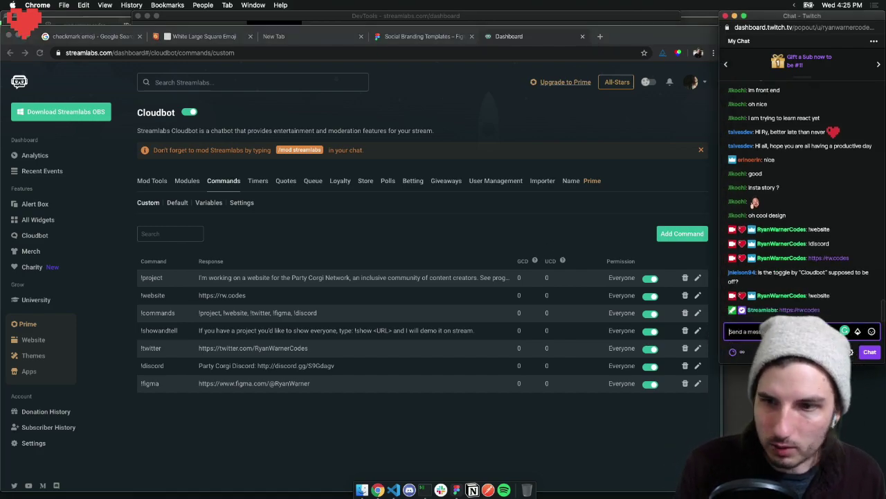
# Close the Streamlabs dashboard and empty new tabs, then minimize Chrome
pyautogui.click(493, 212)
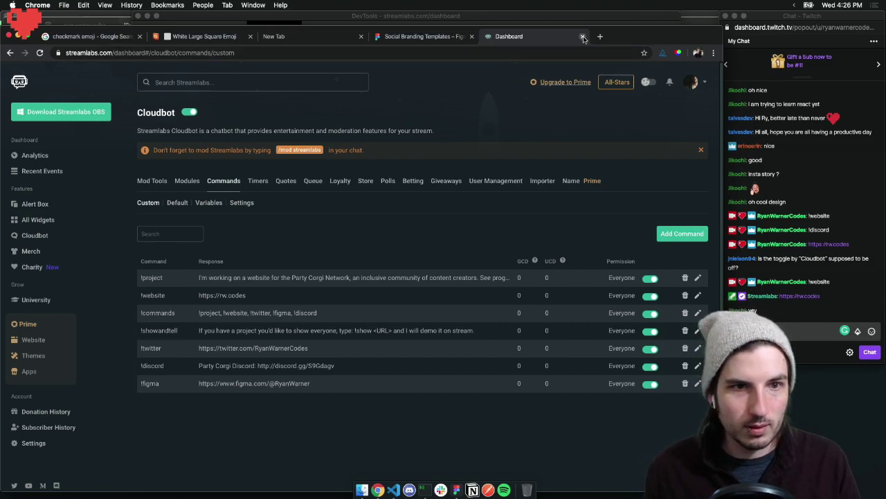
pyautogui.click(583, 37)
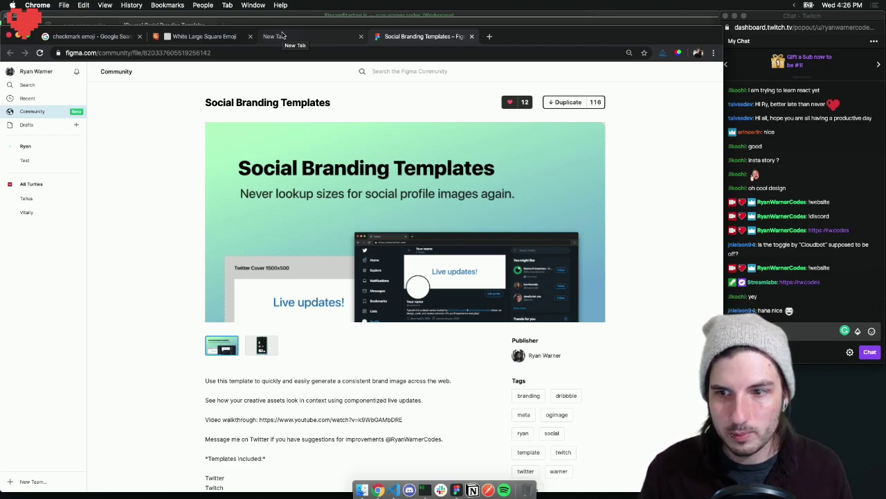
pyautogui.click(297, 39)
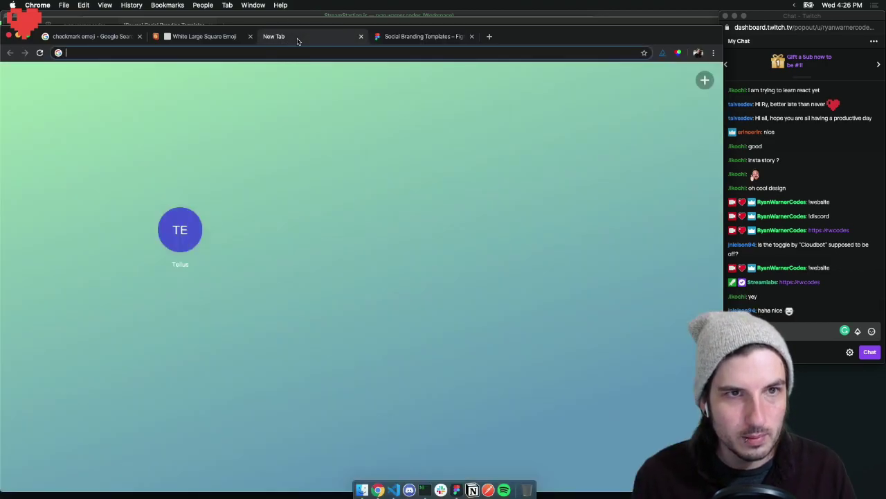
pyautogui.click(361, 36)
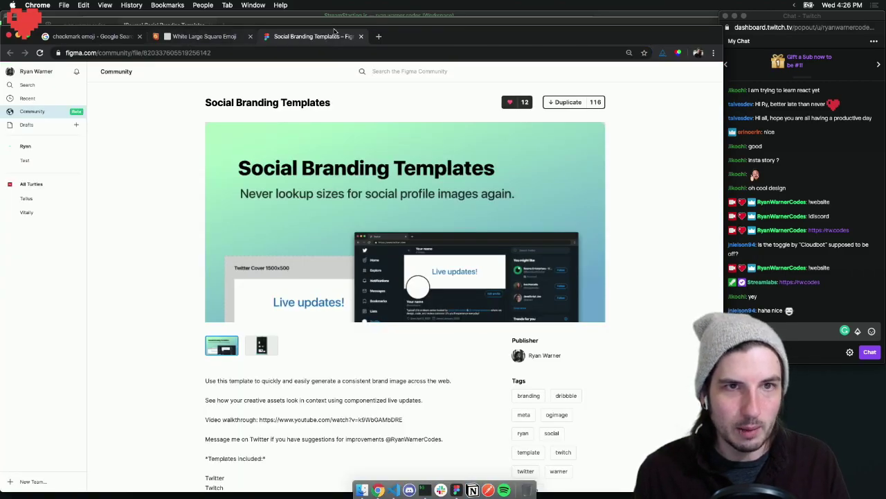
pyautogui.doubleClick(433, 37)
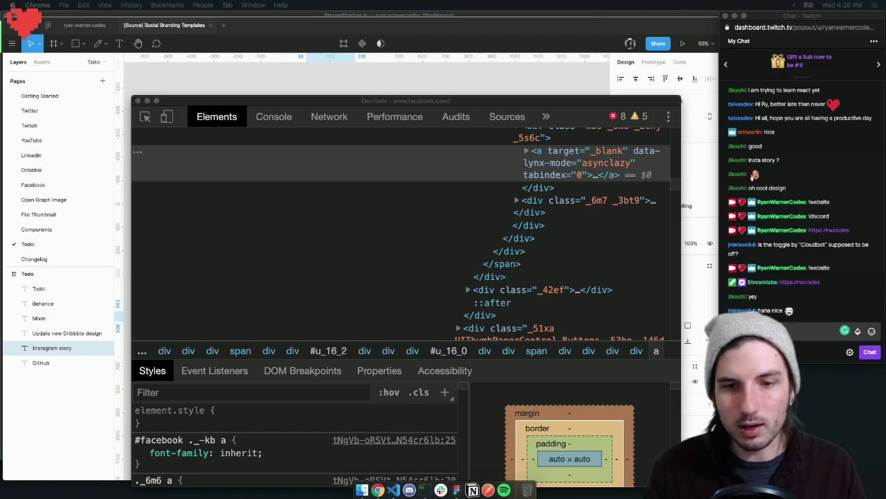
# Close DevTools and nudge the Instagram story to-do line slightly down to match the list spacing
pyautogui.moveTo(138, 101); pyautogui.dragTo(161, 97)
pyautogui.click(161, 98)
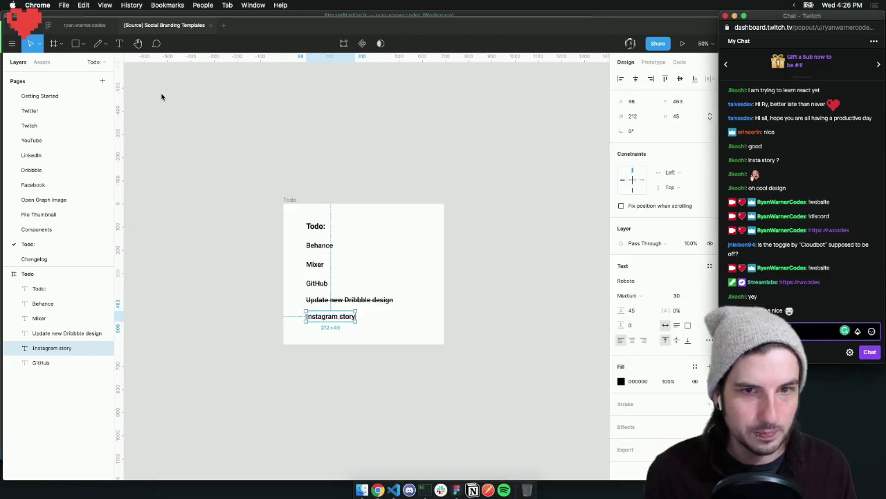
pyautogui.click(326, 137)
pyautogui.moveTo(336, 316); pyautogui.dragTo(340, 318)
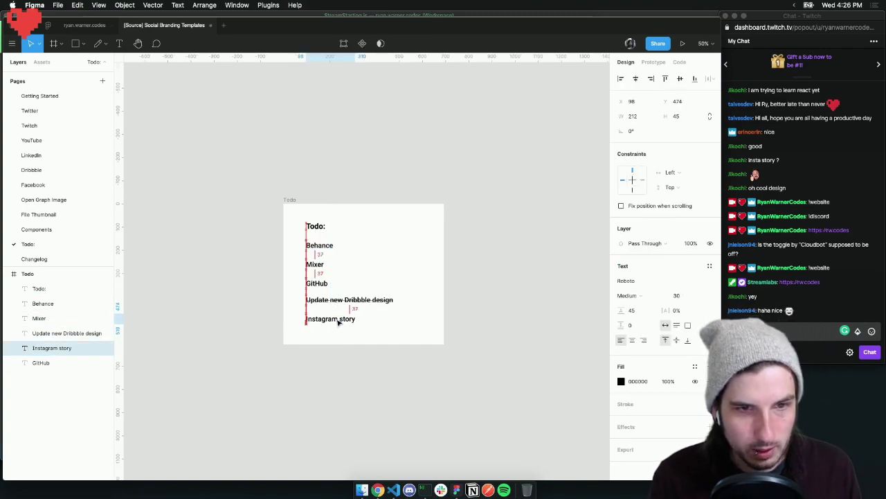
pyautogui.click(374, 255)
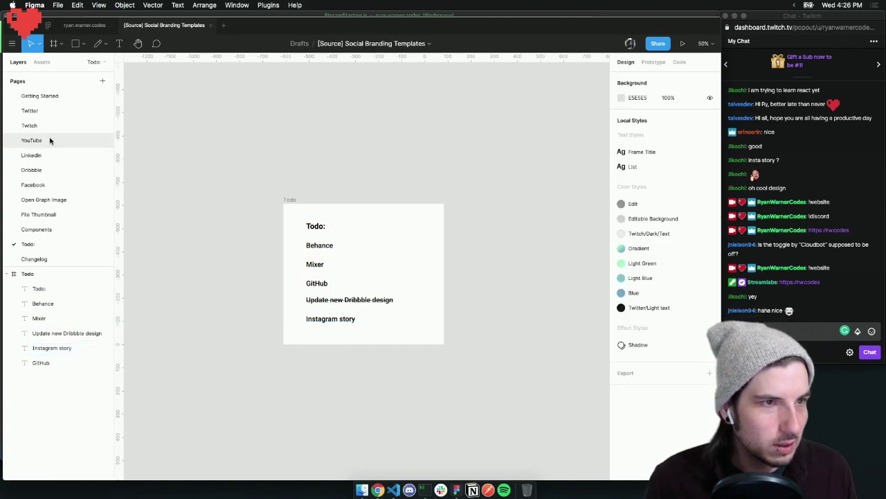
# Open the Facebook page in the Pages list
pyautogui.click(44, 185)
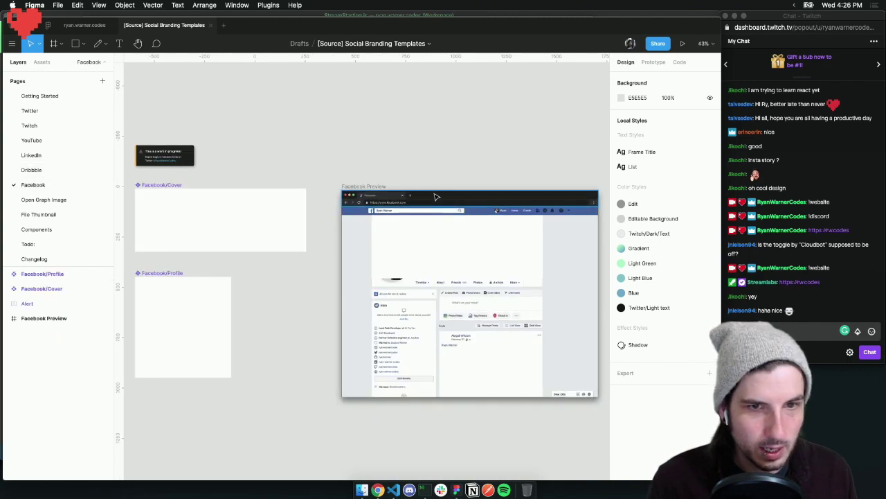
pyautogui.hscroll(1, 154, 168)
pyautogui.hscroll(-3, 154, 168)
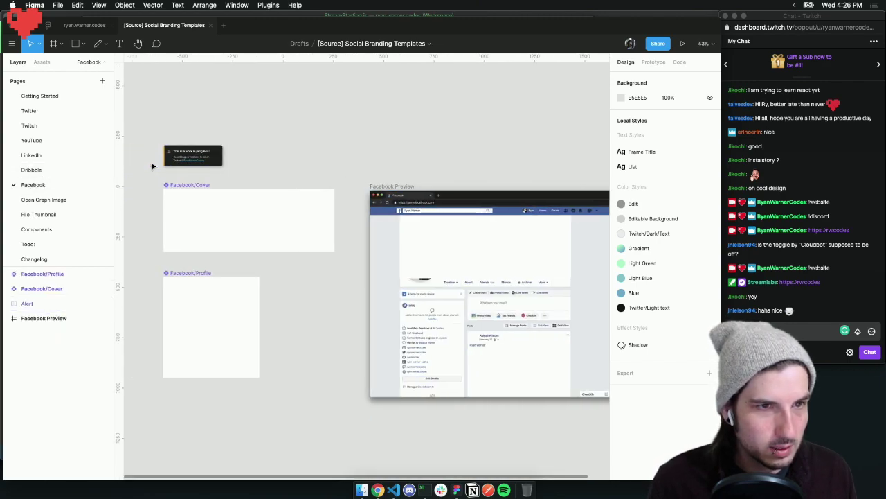
# On the Open Graph Image page, put Facebook under Tweet and Slack under Discord, aligned to the image's top
pyautogui.click(44, 200)
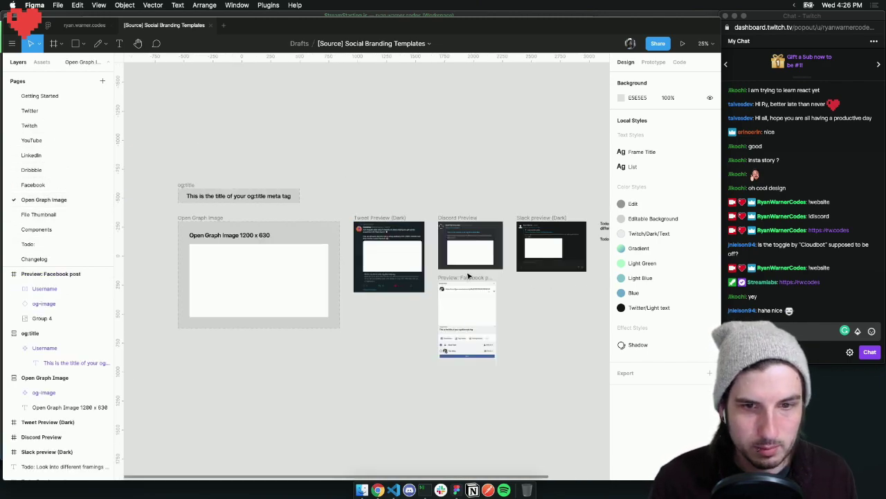
pyautogui.scroll(-1, 450, 256)
pyautogui.click(449, 255)
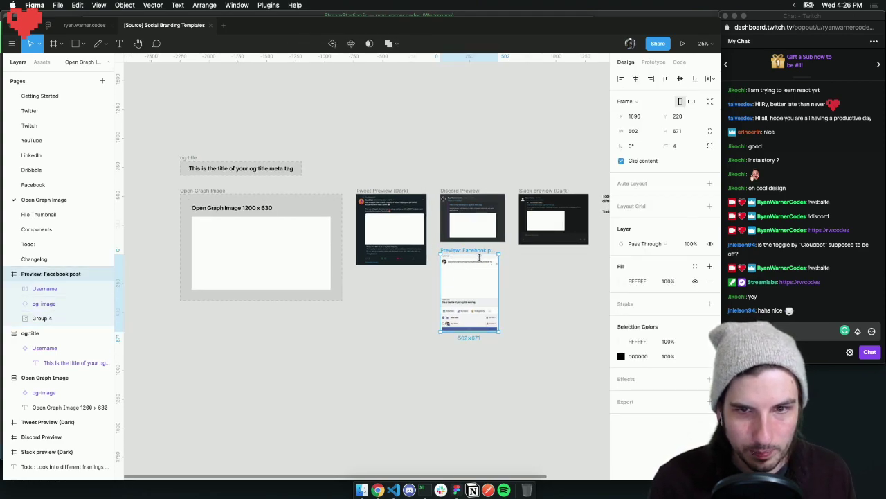
pyautogui.click(535, 322)
pyautogui.moveTo(457, 254); pyautogui.dragTo(372, 287)
pyautogui.moveTo(531, 192); pyautogui.dragTo(452, 261)
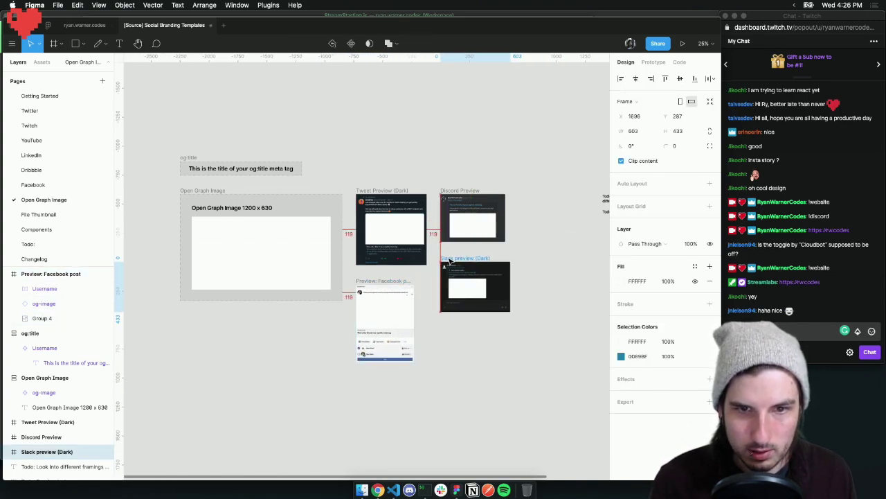
pyautogui.moveTo(526, 143); pyautogui.dragTo(350, 383)
pyautogui.moveTo(409, 268); pyautogui.dragTo(429, 257)
pyautogui.click(518, 354)
# Delete the 'Todo: Facebook share' note and the note about different framings
pyautogui.hscroll(3, 445, 164)
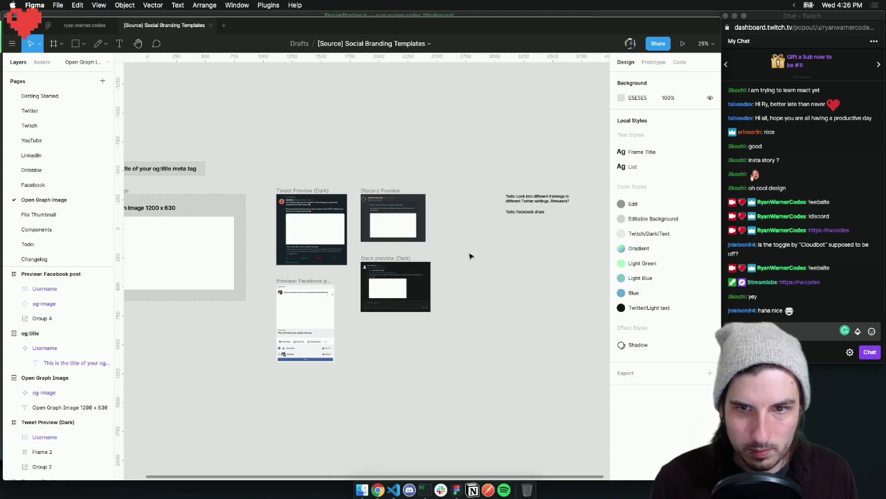
pyautogui.click(516, 212)
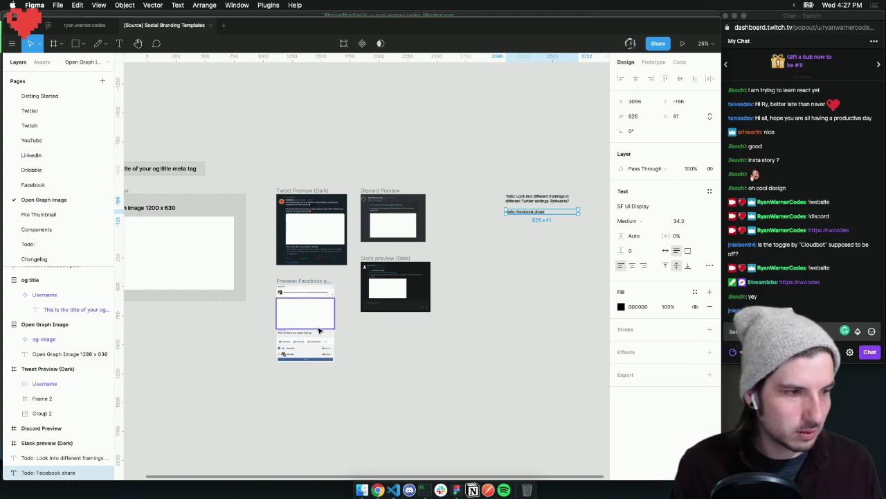
pyautogui.click(526, 259)
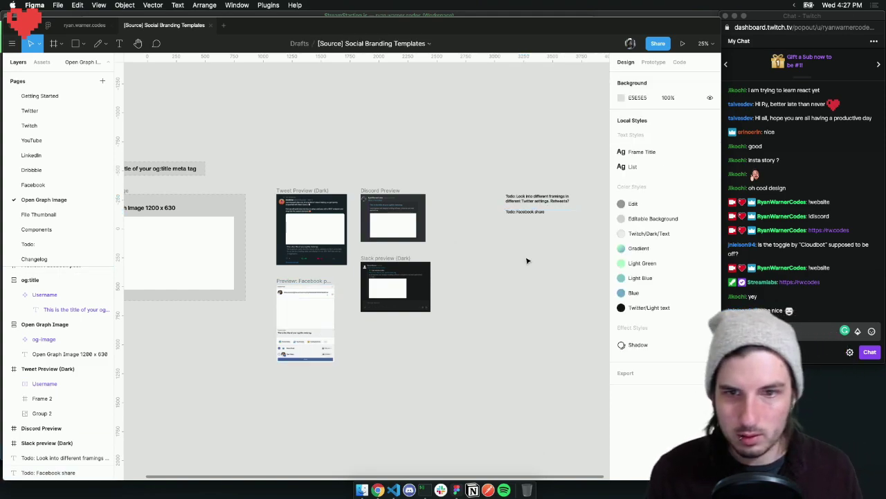
pyautogui.click(527, 214)
pyautogui.press('Delete')
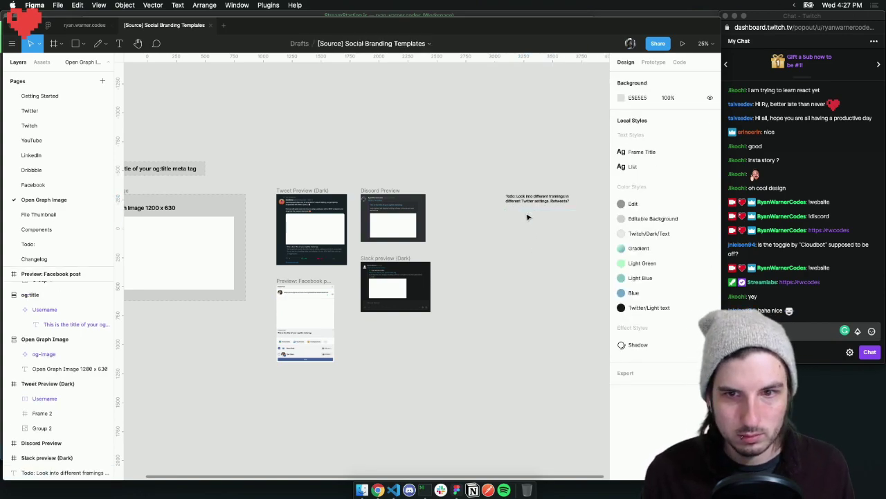
pyautogui.click(538, 202)
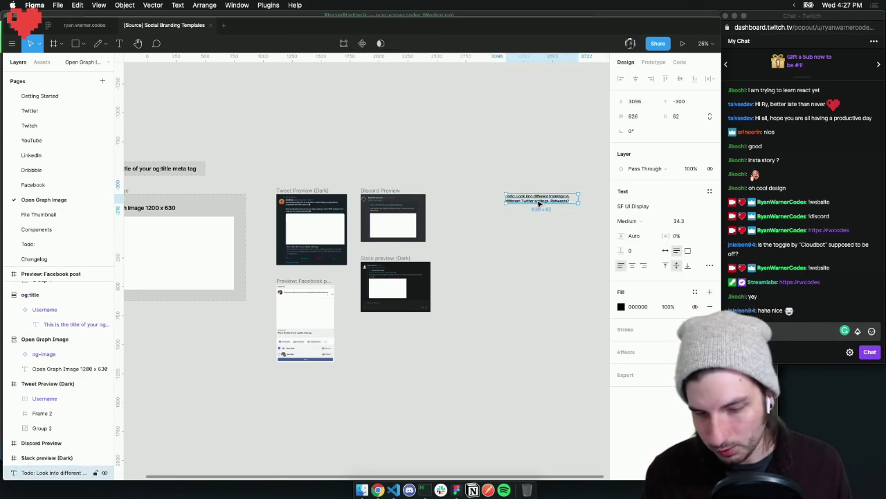
pyautogui.press('Delete')
pyautogui.hscroll(-5, 530, 198)
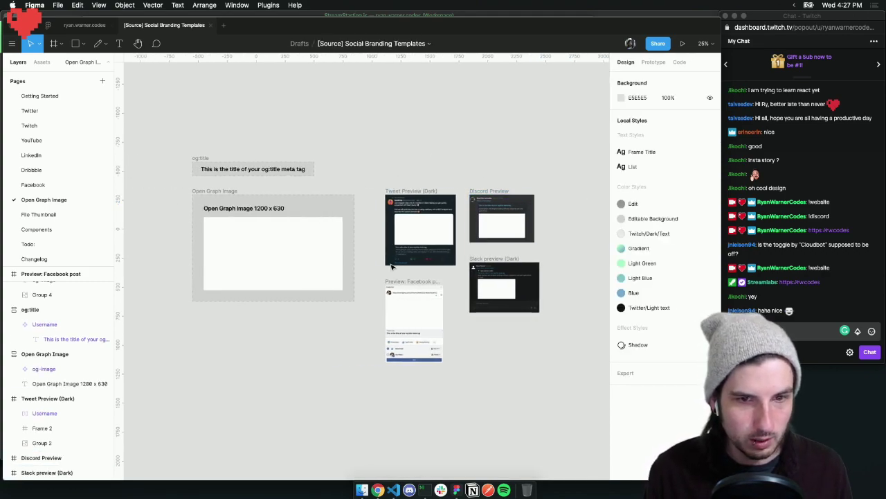
# Collapse the layer groups and move the Facebook post layer after Tweet Preview (Dark)
pyautogui.click(396, 284)
pyautogui.click(14, 280)
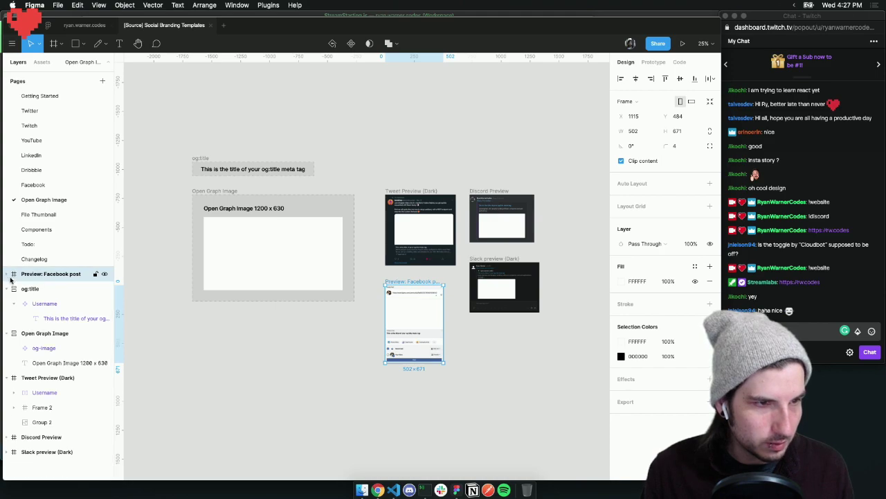
pyautogui.click(14, 288)
pyautogui.click(15, 305)
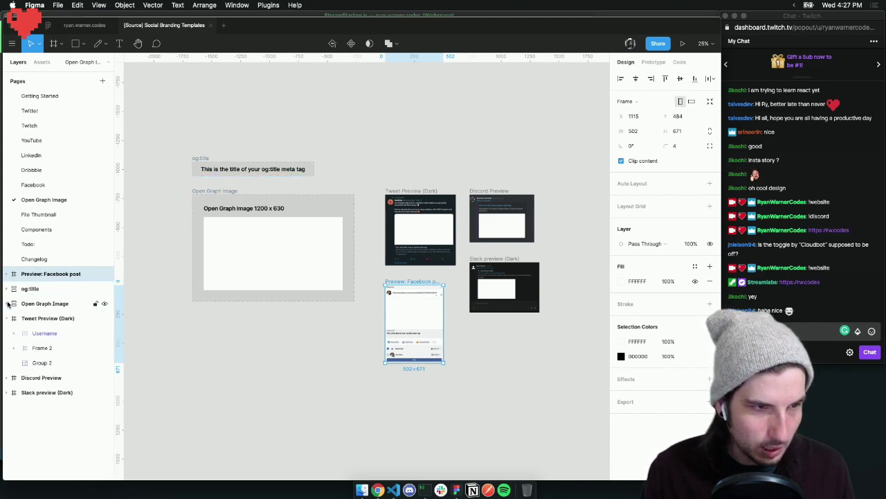
pyautogui.click(9, 319)
pyautogui.moveTo(49, 275); pyautogui.dragTo(56, 343)
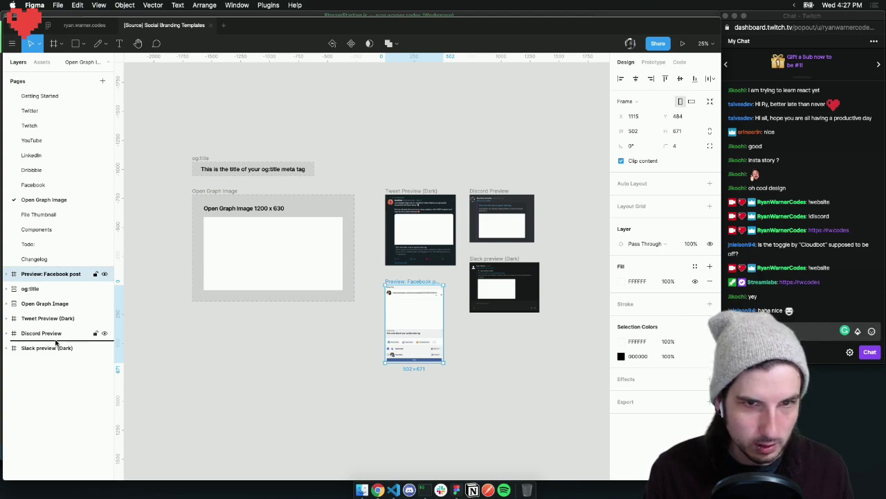
pyautogui.moveTo(57, 343); pyautogui.dragTo(42, 316)
# Lock the Tweet Preview (Dark), Preview: Facebook post, Discord Preview and Slack preview (Dark) frames
pyautogui.click(95, 303)
pyautogui.click(95, 318)
pyautogui.click(95, 333)
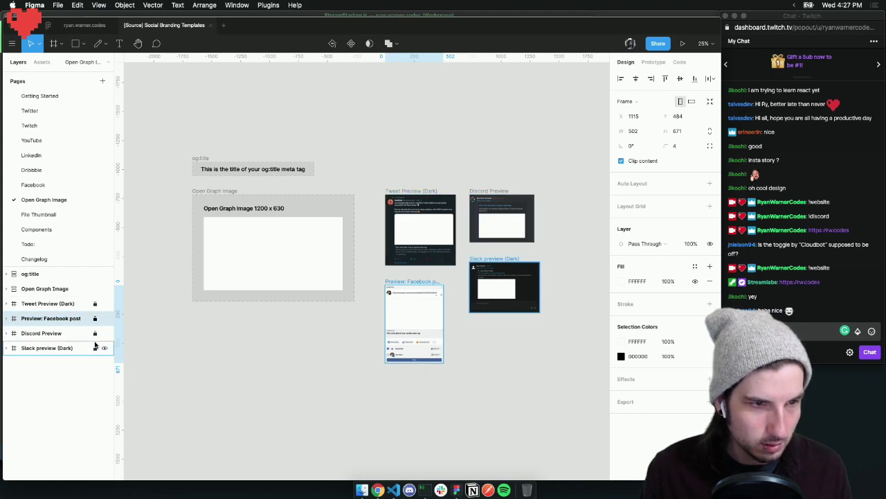
pyautogui.click(96, 348)
pyautogui.click(200, 323)
# Draw a test rectangle inside the Open Graph frame, then delete it
pyautogui.scroll(2, 201, 324)
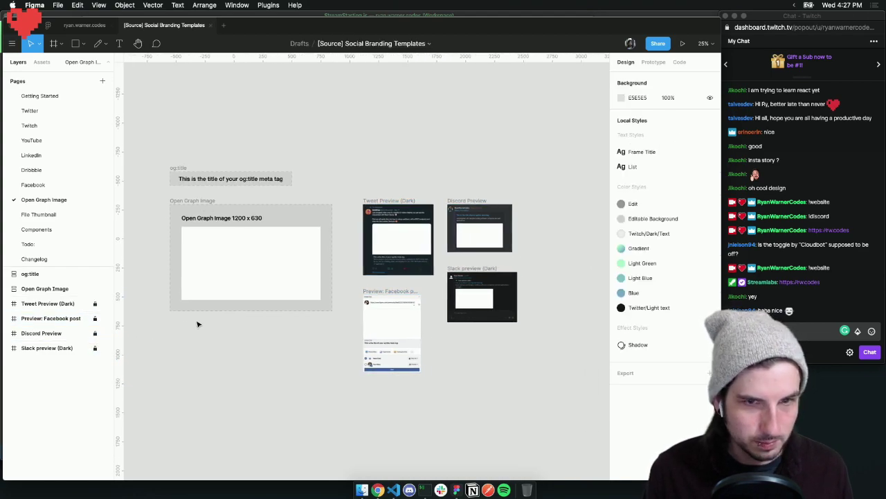
pyautogui.press('r')
pyautogui.moveTo(232, 236); pyautogui.dragTo(332, 281)
pyautogui.press('Delete')
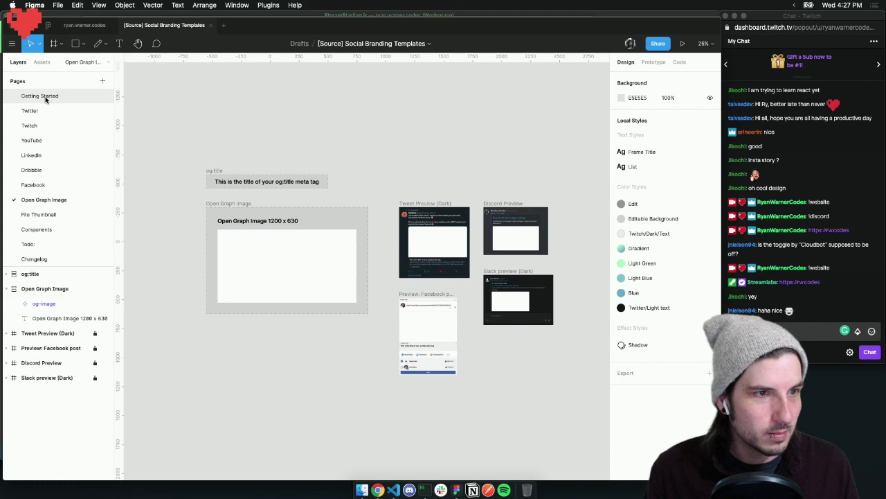
# From the Getting Started page, open the Publish update dialog via Share > Publish to Community
pyautogui.click(41, 96)
pyautogui.click(657, 44)
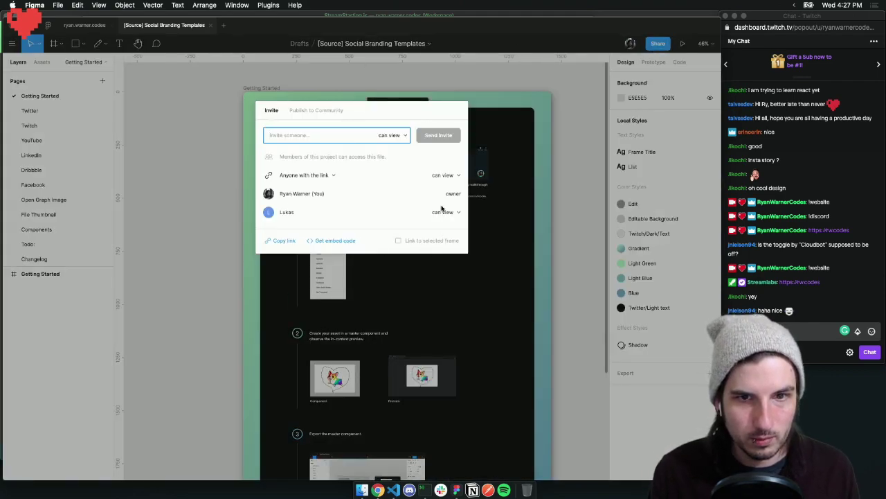
pyautogui.click(324, 111)
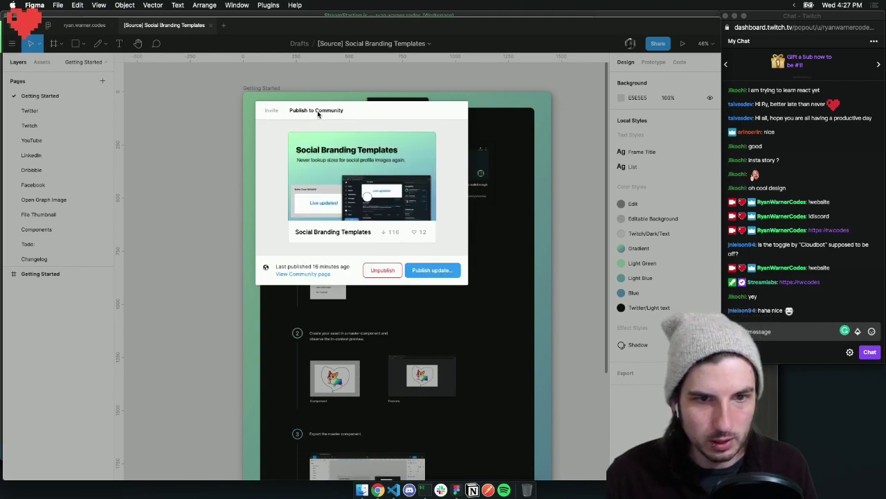
pyautogui.click(443, 271)
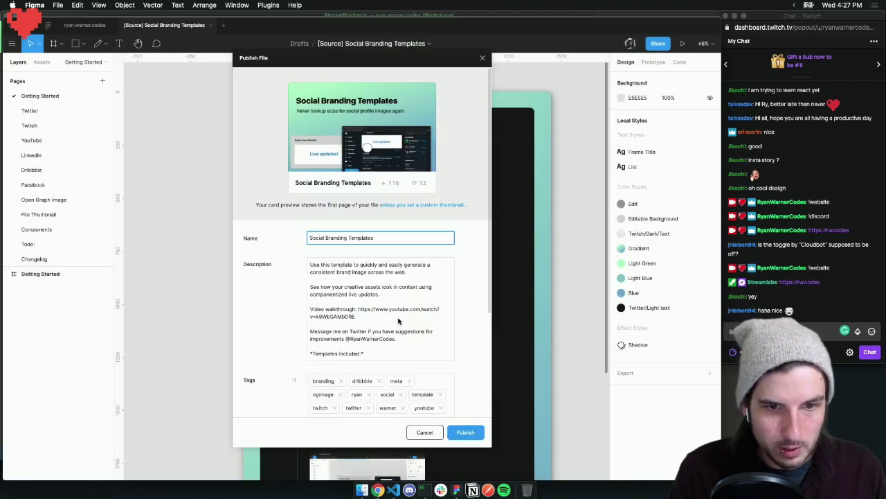
pyautogui.scroll(-5, 398, 320)
pyautogui.scroll(-3, 365, 325)
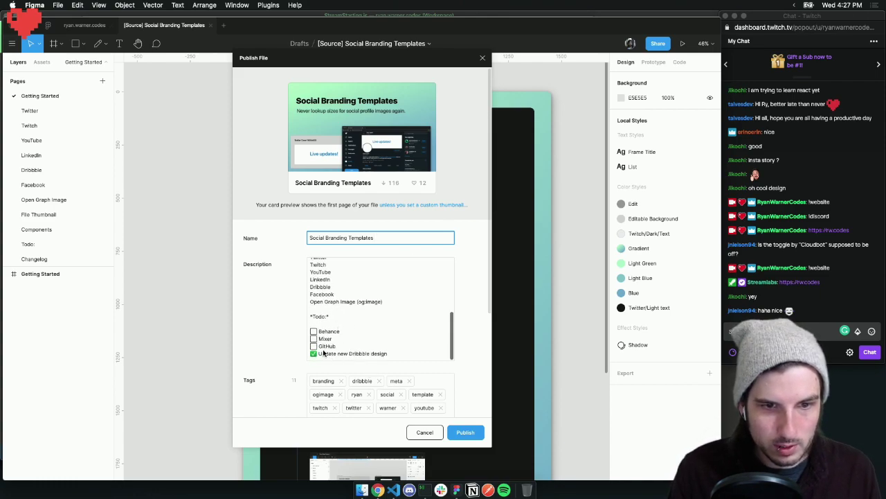
# Add a new Todo line after Dribbble in the description, changing the pasted GitHub to Instagram
pyautogui.click(347, 349)
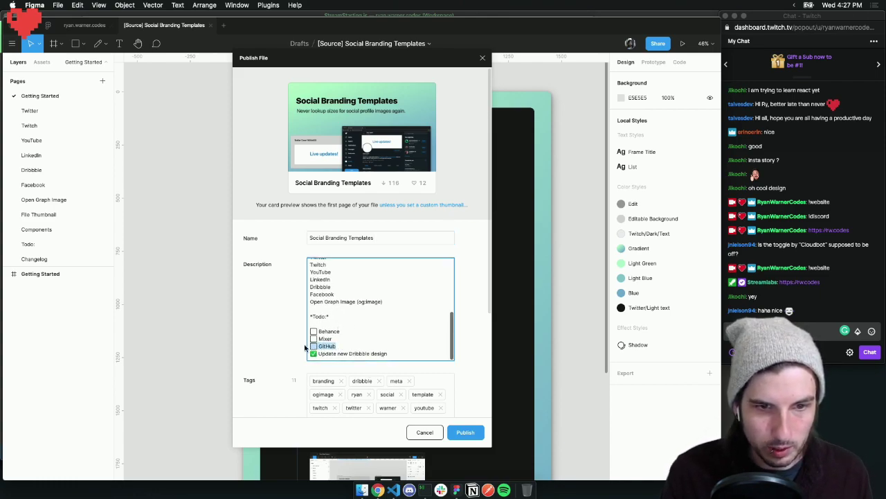
pyautogui.click(399, 357)
pyautogui.press('Return')
pyautogui.write('☐ GitHub')
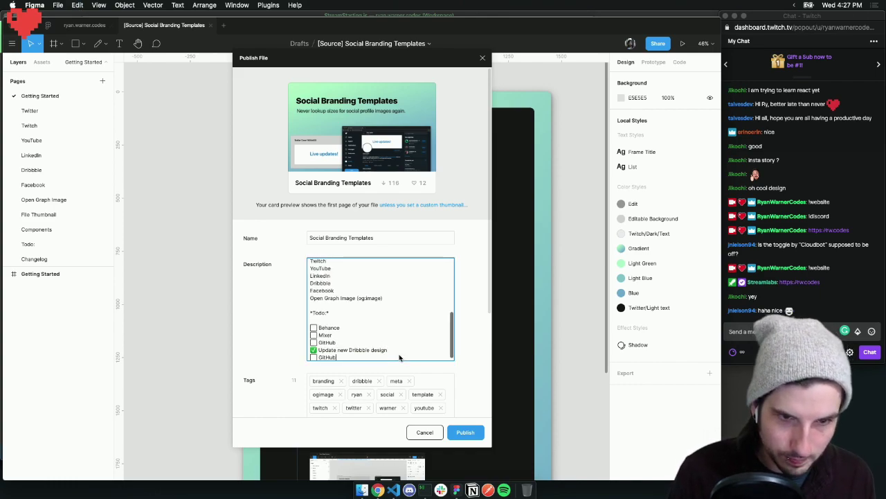
pyautogui.doubleClick(323, 357)
pyautogui.scroll(-1, 346, 341)
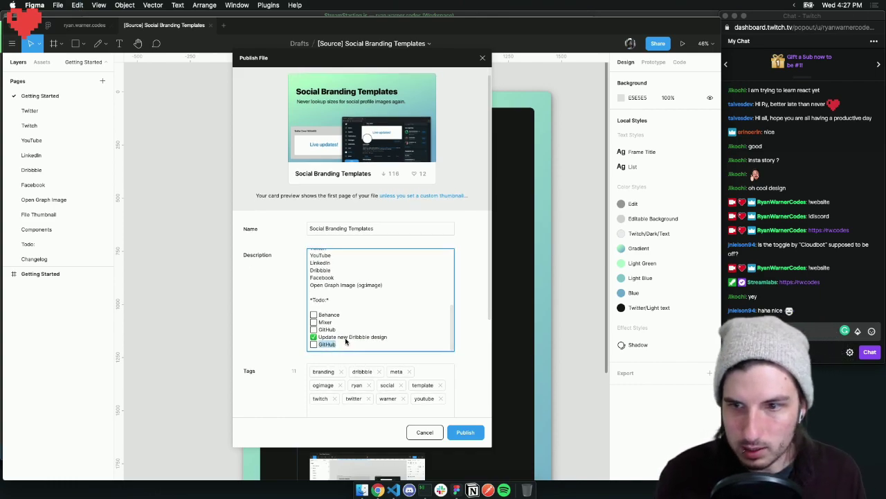
pyautogui.scroll(-1, 350, 324)
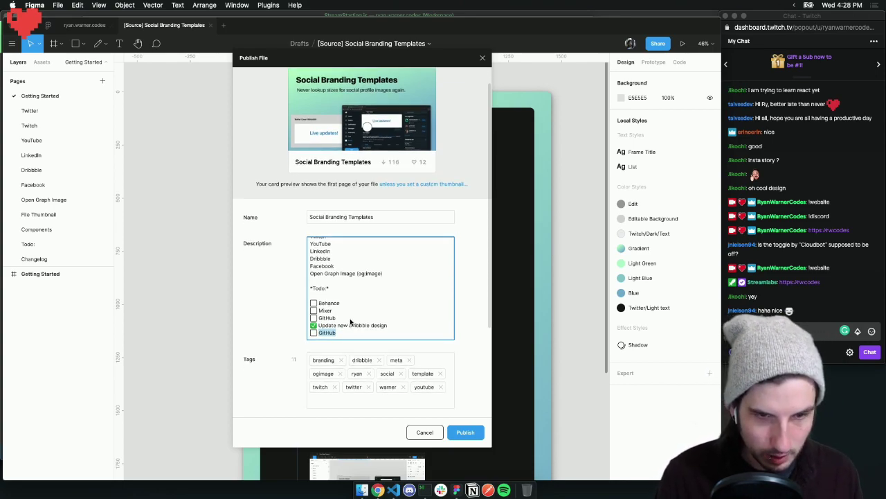
pyautogui.write('Instagram')
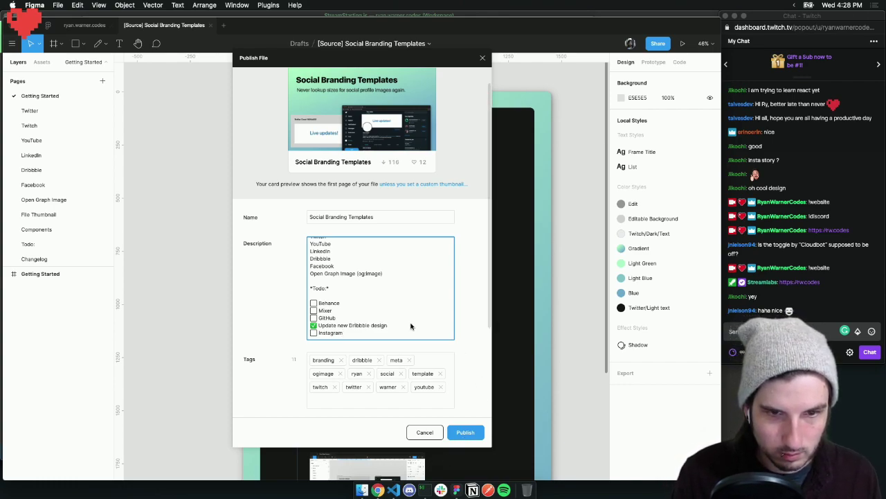
# Review the description, then cancel the dialog without publishing
pyautogui.scroll(5, 397, 305)
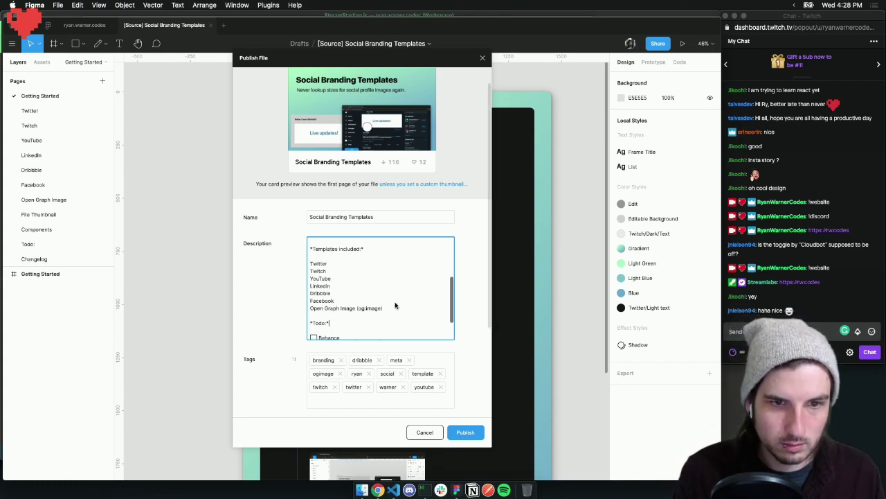
pyautogui.scroll(4, 394, 306)
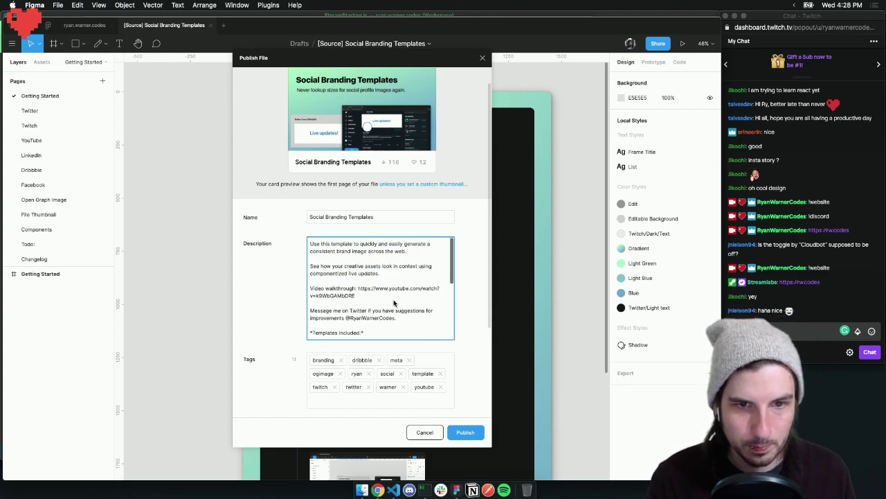
pyautogui.scroll(-5, 382, 294)
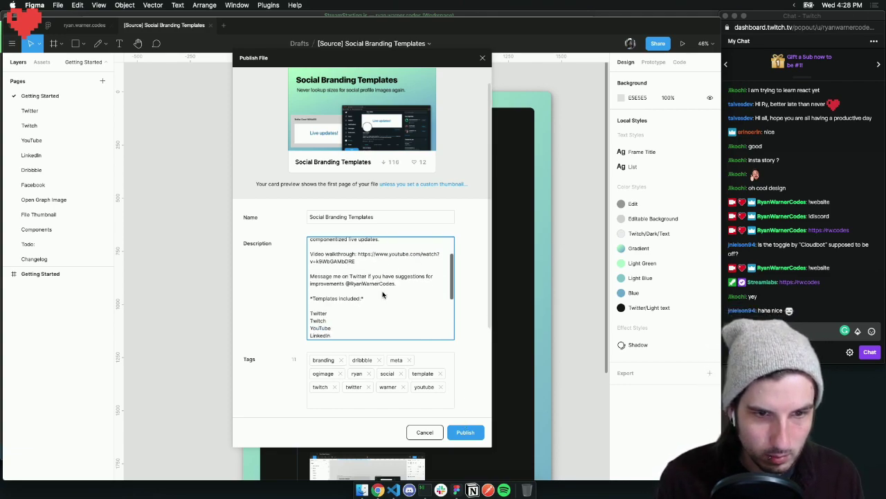
pyautogui.scroll(-2, 382, 294)
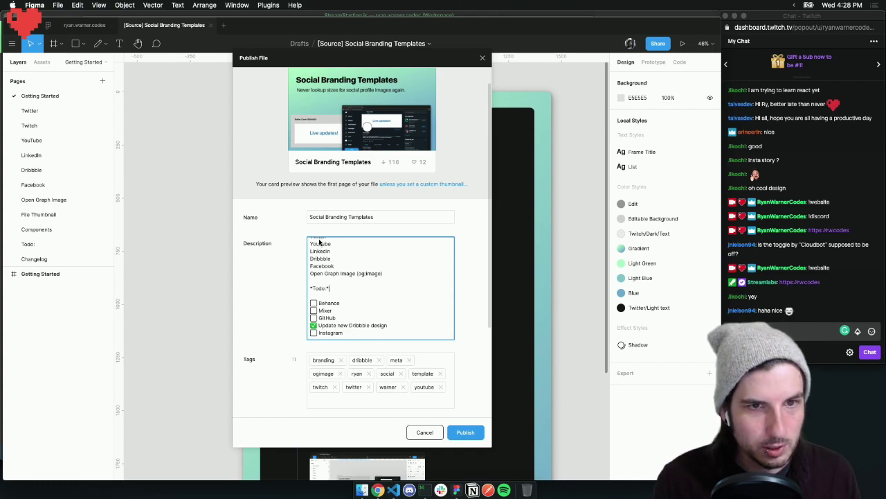
pyautogui.click(377, 307)
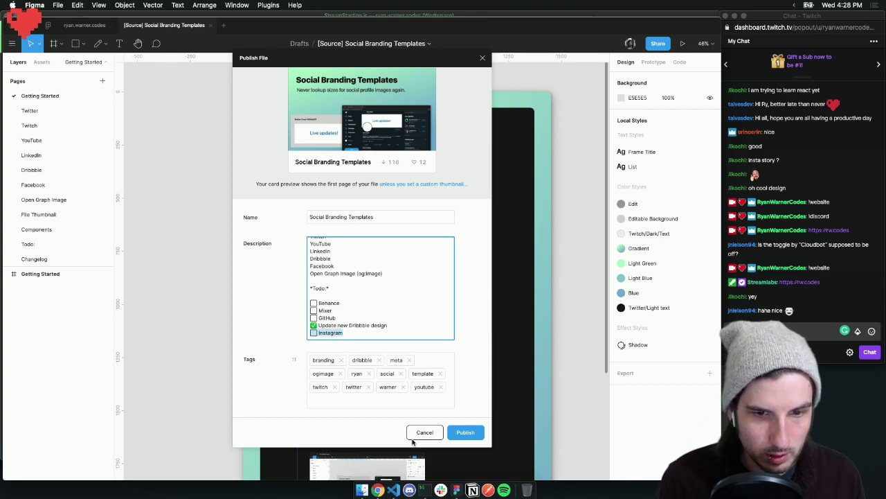
pyautogui.click(420, 432)
# On the Changelog page, duplicate the 'Update to the new Dribbble design' entry text
pyautogui.click(49, 258)
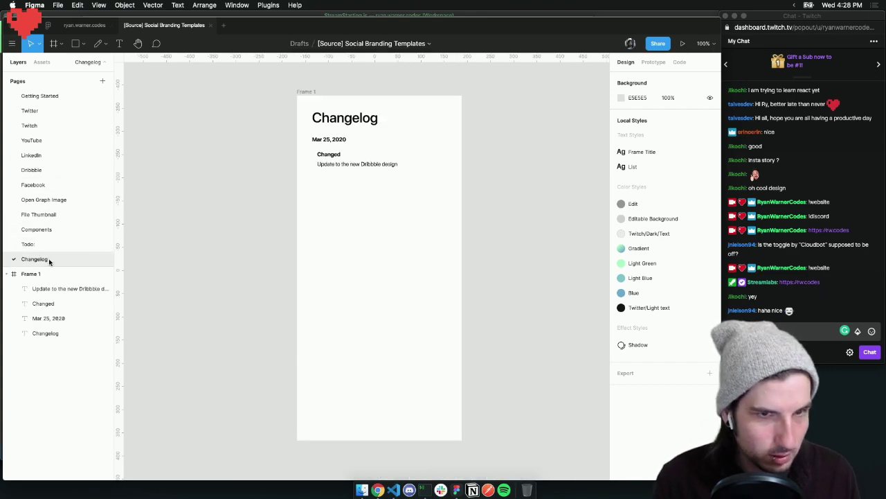
pyautogui.click(336, 165)
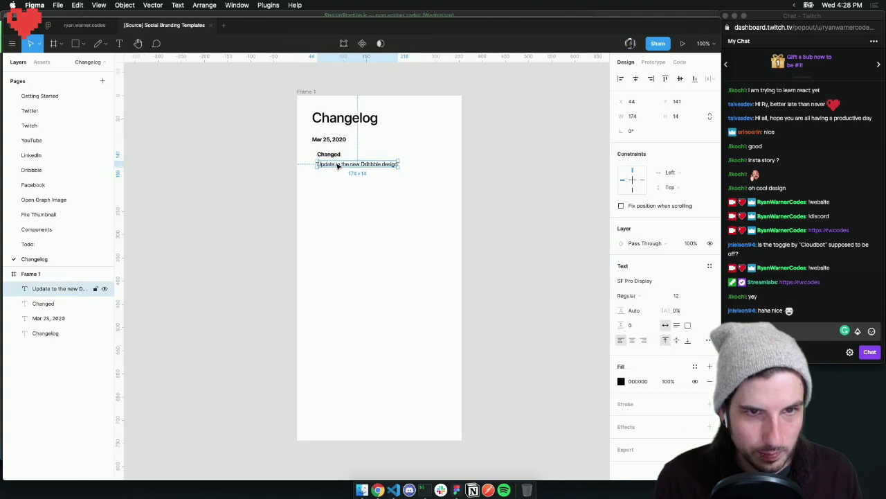
pyautogui.press('super+v')
pyautogui.hotkey('shift', 'Down')
pyautogui.hotkey('shift', 'Down')
pyautogui.hotkey('shift', 'Down')
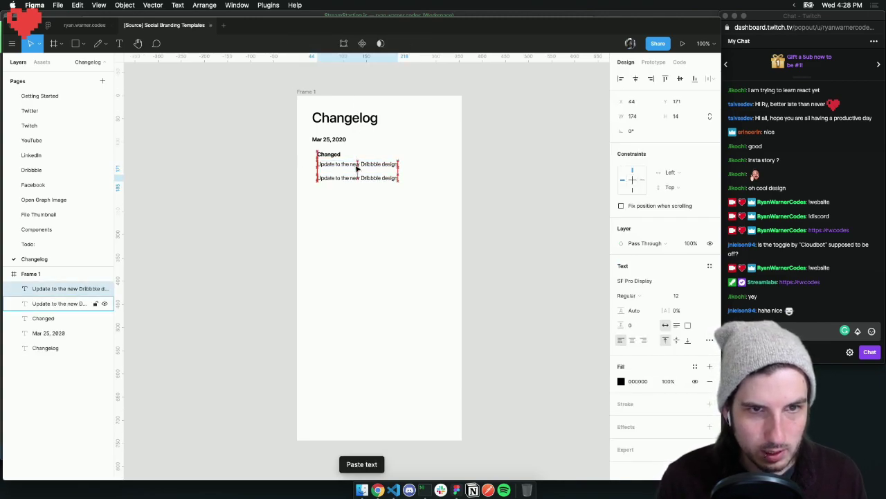
pyautogui.hotkey('shift', 'Up')
# Undo the trial rewording of the duplicate and delete the extra duplicate line
pyautogui.click(337, 173)
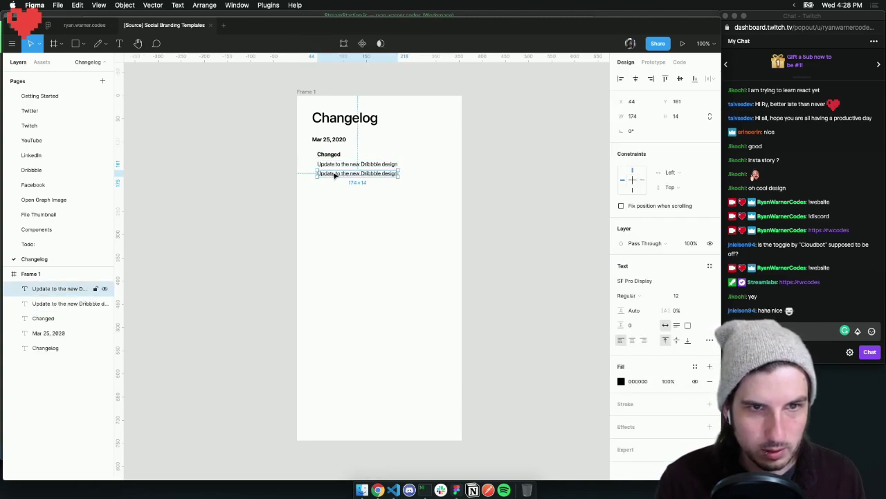
pyautogui.doubleClick(367, 173)
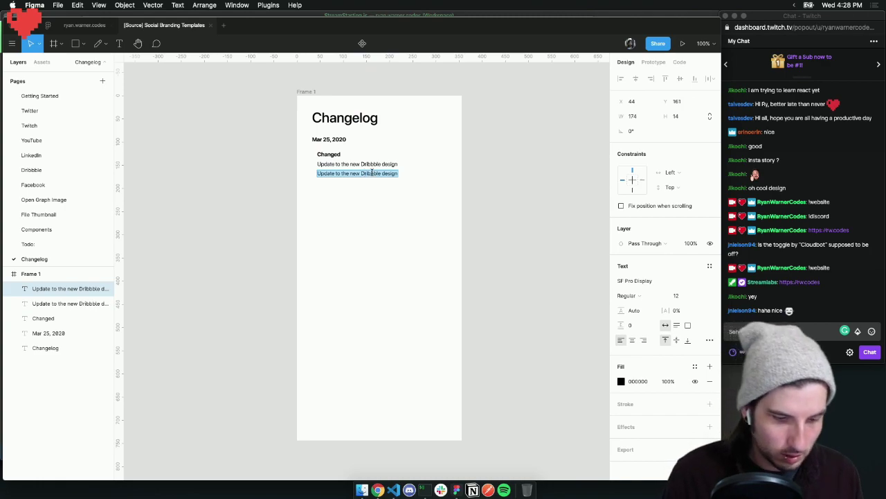
pyautogui.write('Added')
pyautogui.hotkey('alt', 'BackSpace')
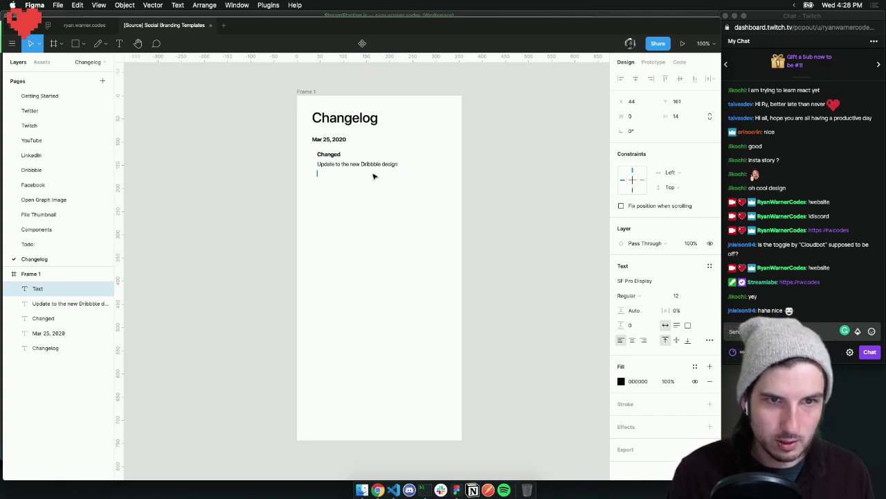
pyautogui.press('super+z')
pyautogui.click(336, 154)
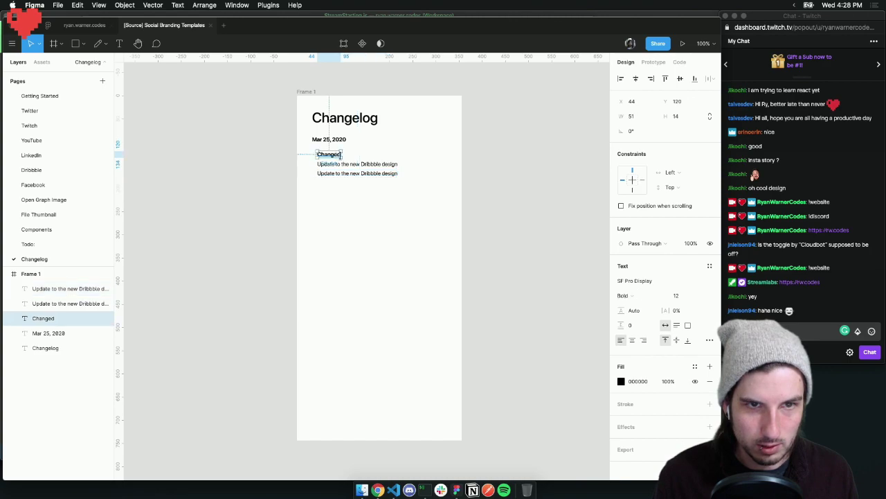
pyautogui.click(384, 173)
pyautogui.press('BackSpace')
# Copy the Changed heading with its entry and move the copy below the original
pyautogui.moveTo(379, 179); pyautogui.dragTo(300, 154)
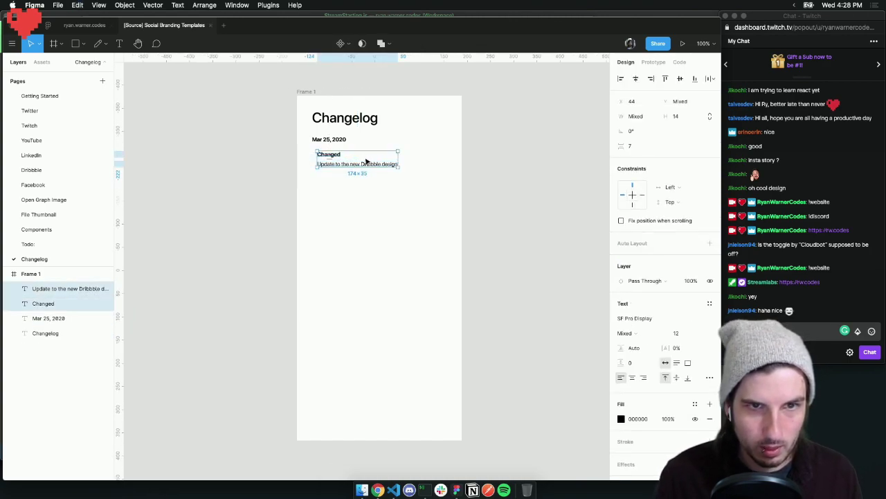
pyautogui.press('super+c')
pyautogui.press('super+v')
pyautogui.moveTo(367, 166); pyautogui.dragTo(369, 195)
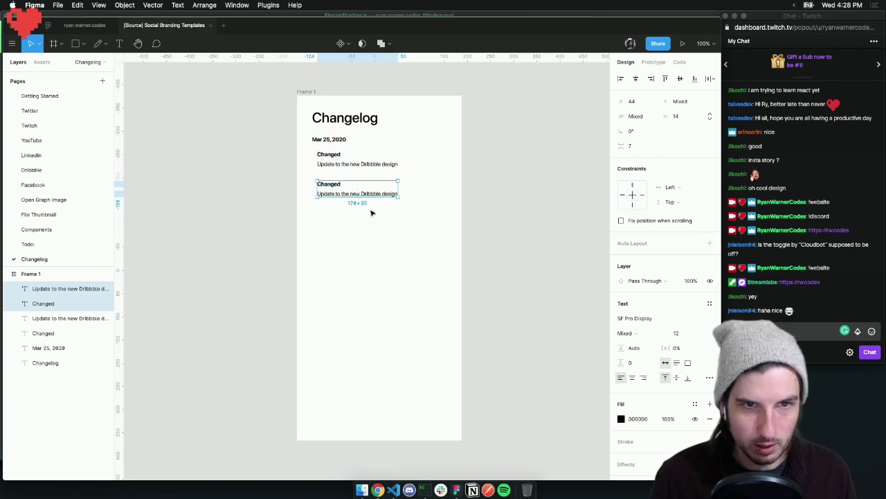
# Retype the top pair as 'Added' / 'Facebook share og:image preview'
pyautogui.click(372, 210)
pyautogui.doubleClick(334, 157)
pyautogui.write('Added')
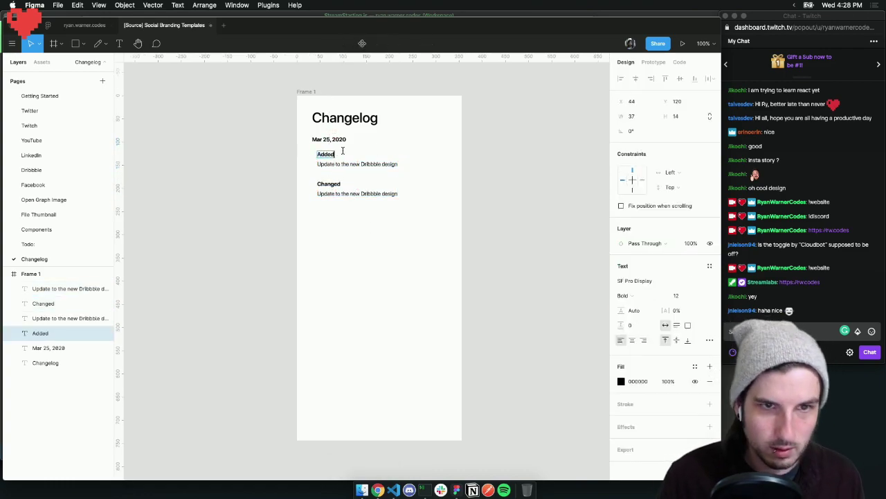
pyautogui.press('Escape')
pyautogui.doubleClick(352, 165)
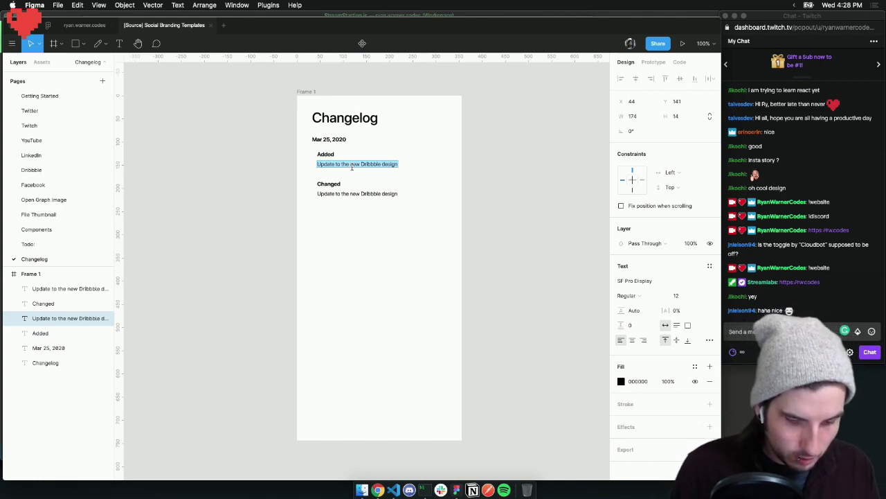
pyautogui.write('Facebook share og:image preview')
pyautogui.click(424, 151)
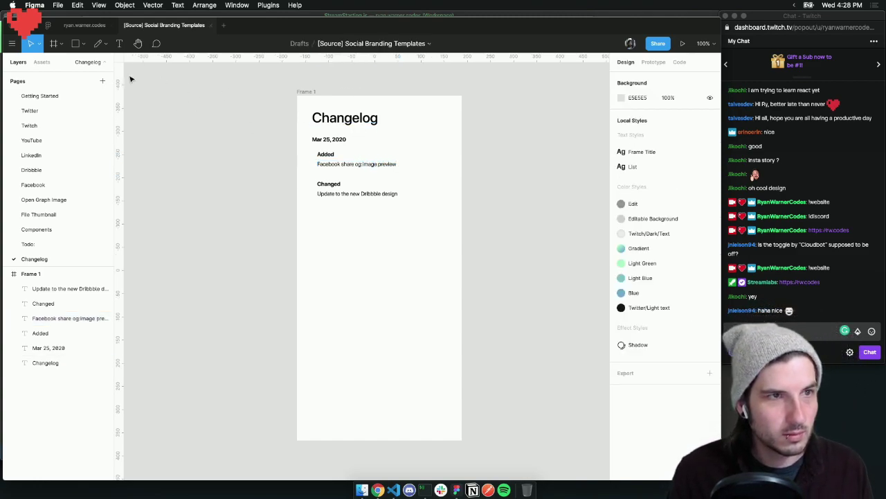
# From Getting Started, publish the update via Share > Publish to Community and dismiss the success message
pyautogui.click(49, 96)
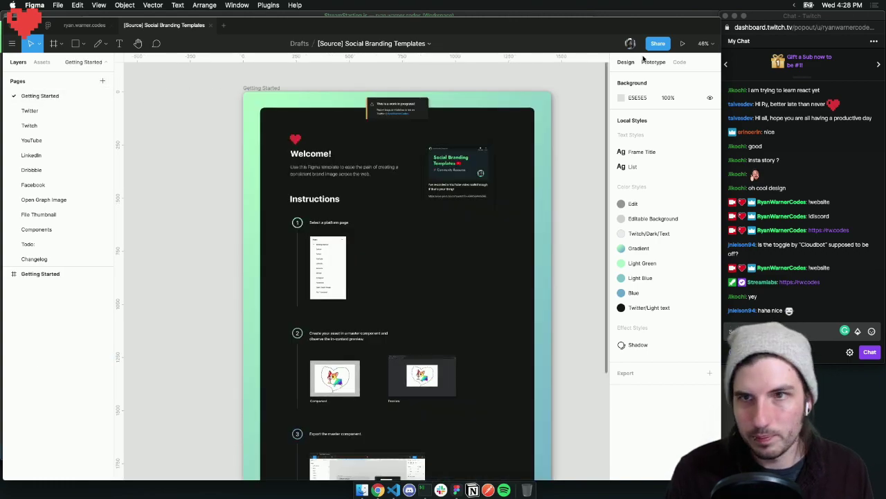
pyautogui.click(653, 44)
pyautogui.click(314, 111)
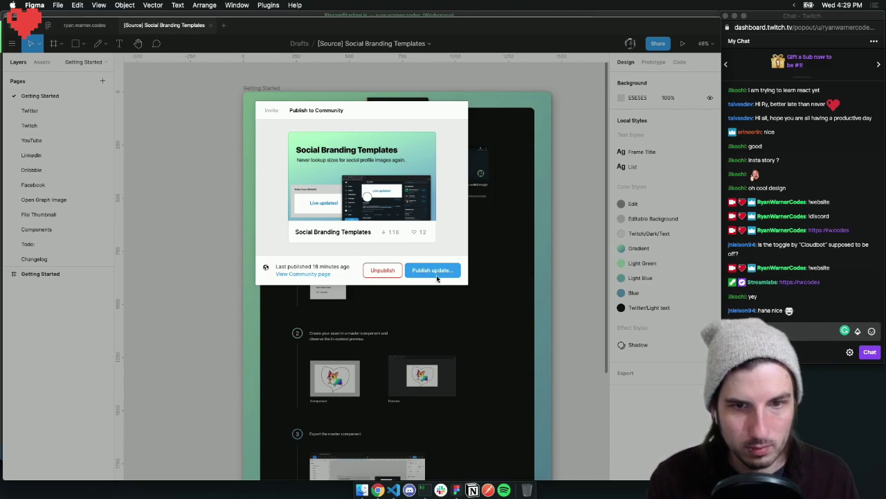
pyautogui.click(435, 274)
pyautogui.scroll(-5, 357, 305)
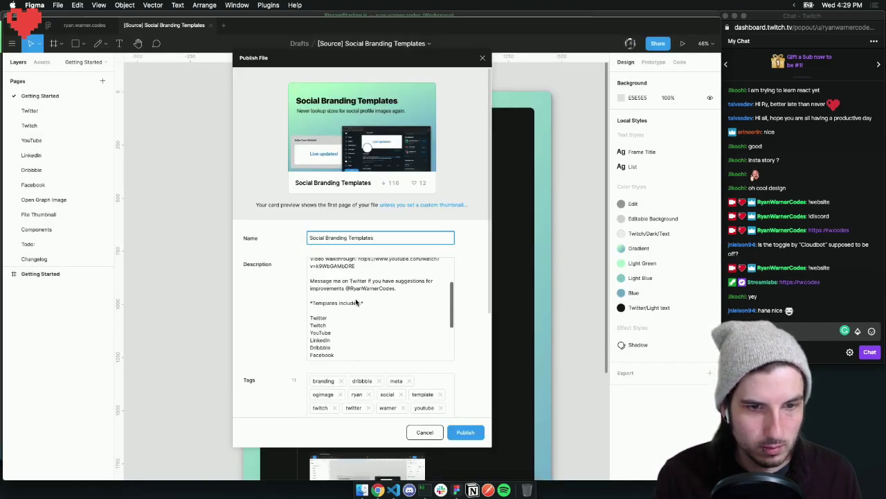
pyautogui.click(346, 358)
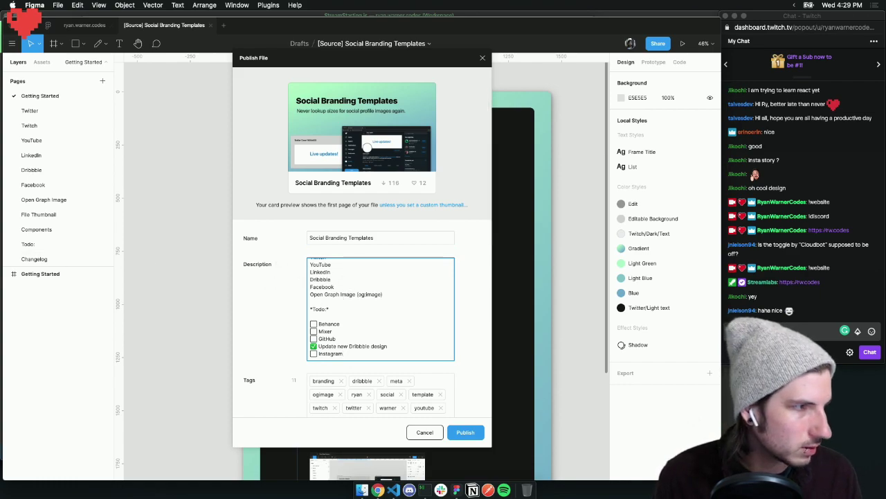
pyautogui.press('super+Tab')
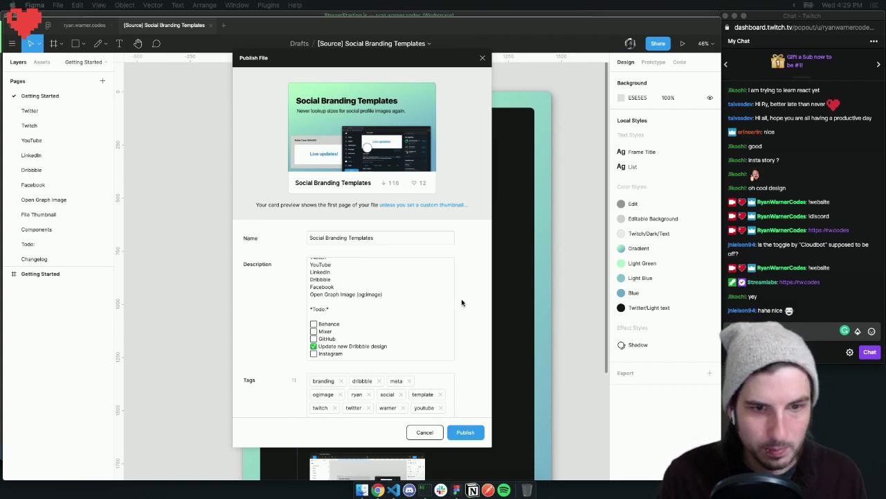
pyautogui.click(475, 289)
pyautogui.click(469, 433)
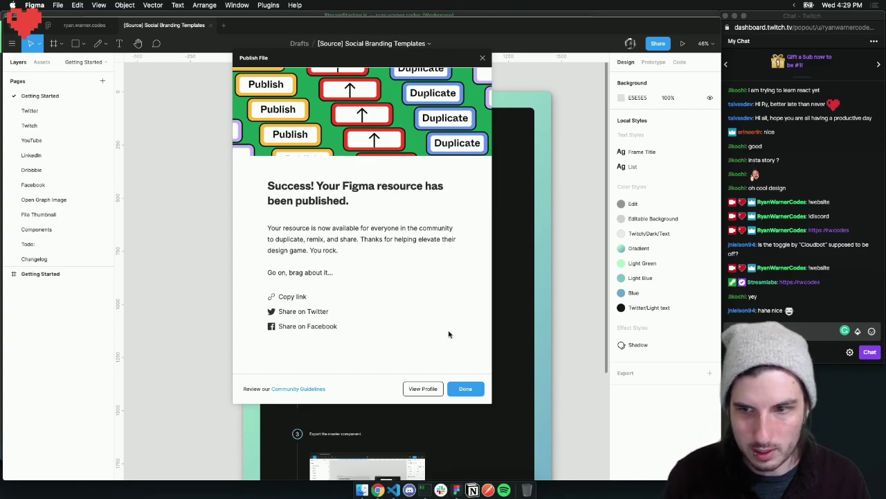
pyautogui.click(474, 391)
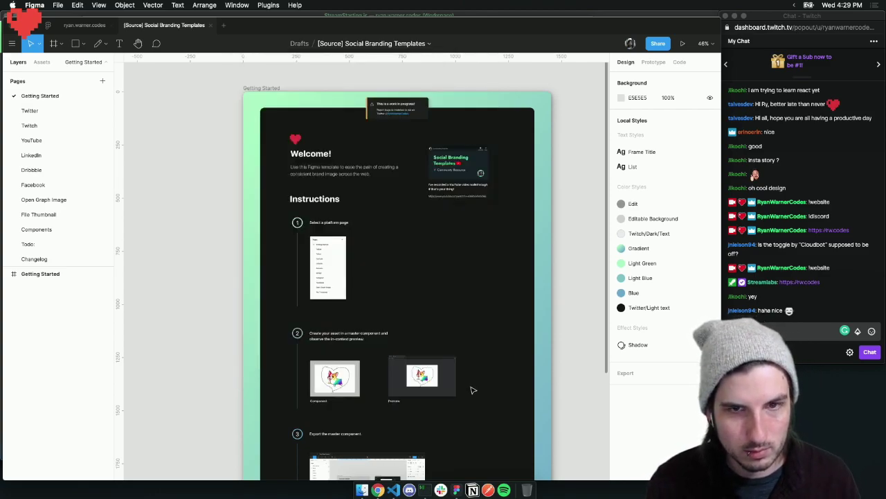
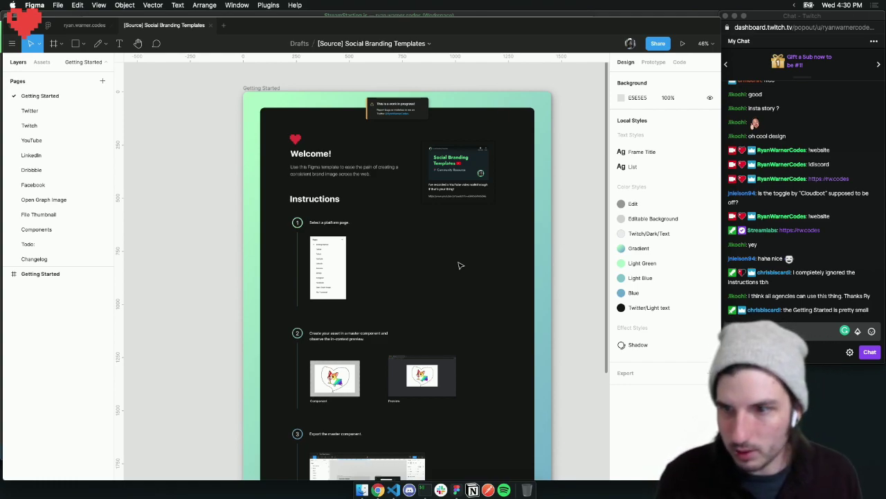
# Zoom and scroll through the Getting Started Welcome and Instructions frame, ending at 25%
pyautogui.hotkey('shift', '0')
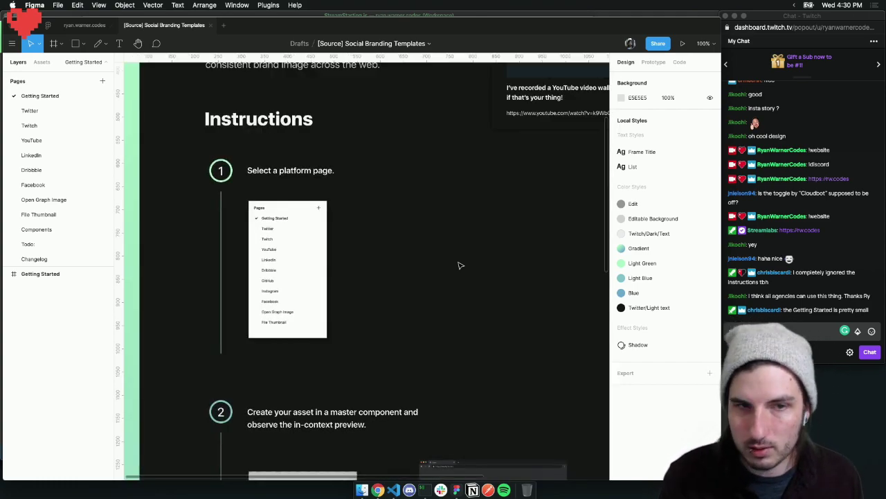
pyautogui.scroll(3, 445, 238)
pyautogui.hscroll(1, 446, 237)
pyautogui.scroll(2, 436, 236)
pyautogui.hscroll(1, 436, 235)
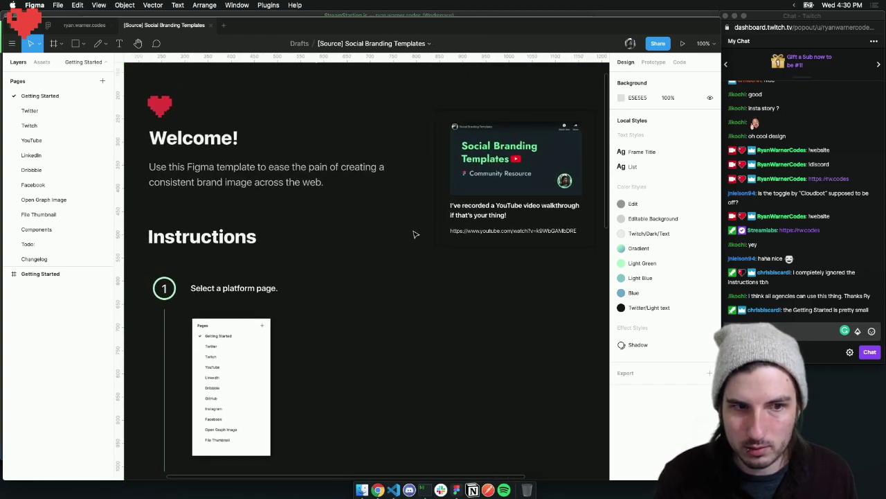
pyautogui.hscroll(1, 371, 236)
pyautogui.scroll(2, 371, 236)
pyautogui.hscroll(-1, 372, 236)
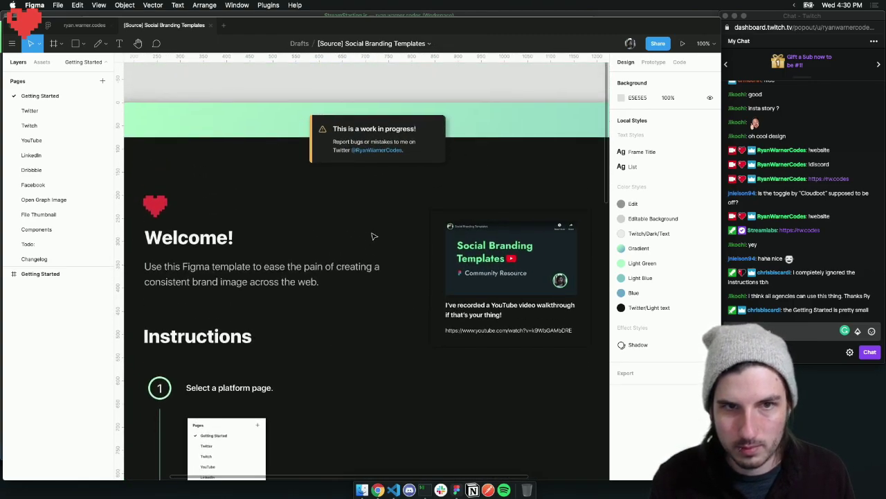
pyautogui.scroll(-5, 372, 237)
pyautogui.scroll(-10, 372, 236)
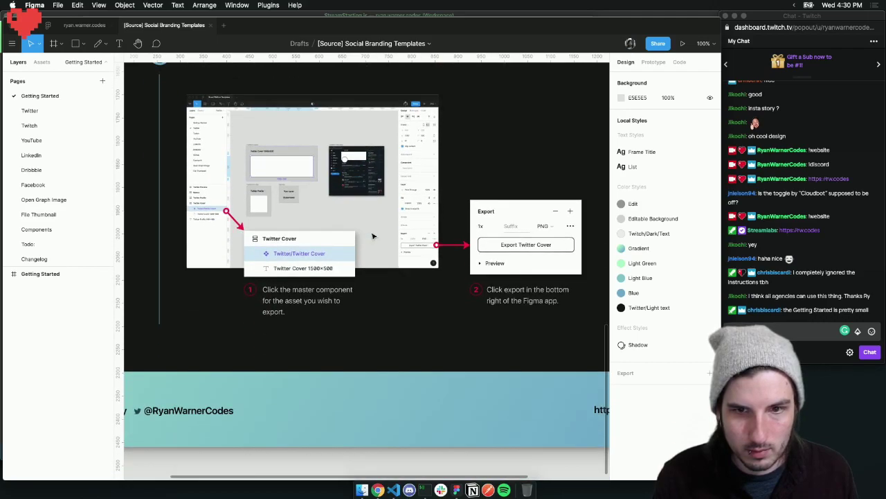
pyautogui.scroll(15, 372, 236)
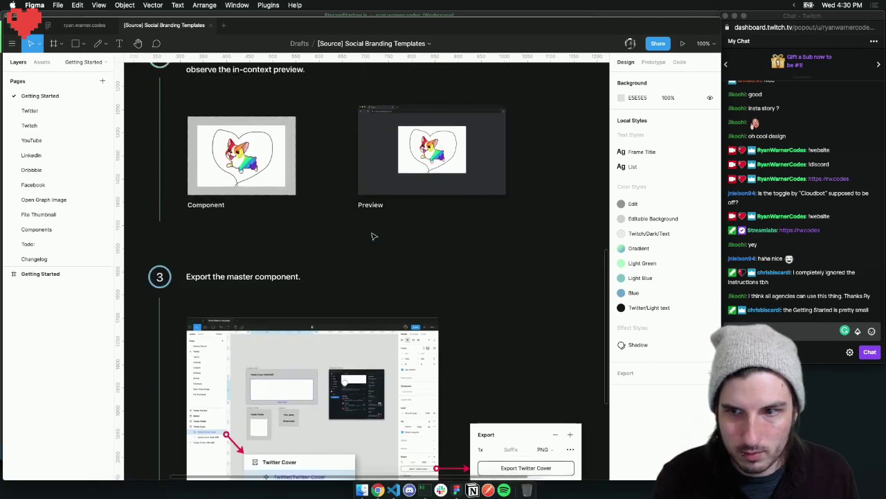
pyautogui.scroll(3, 372, 236)
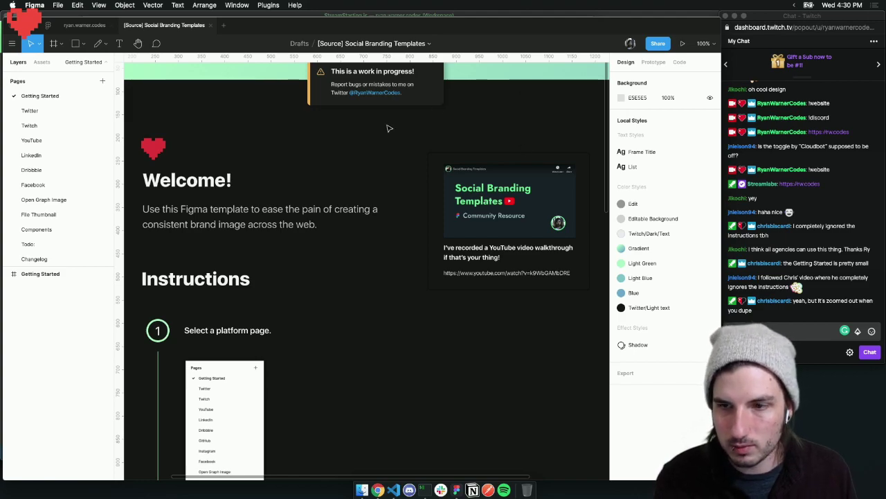
pyautogui.hotkey('shift', '1')
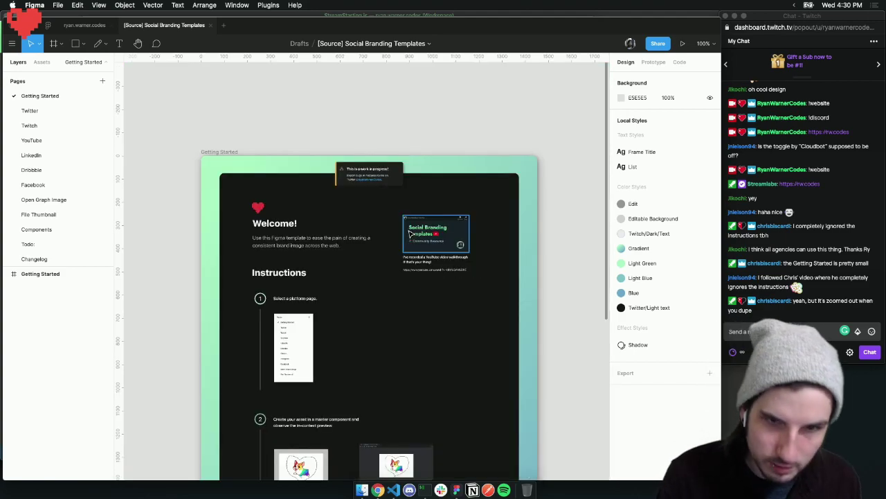
pyautogui.press('super+plus')
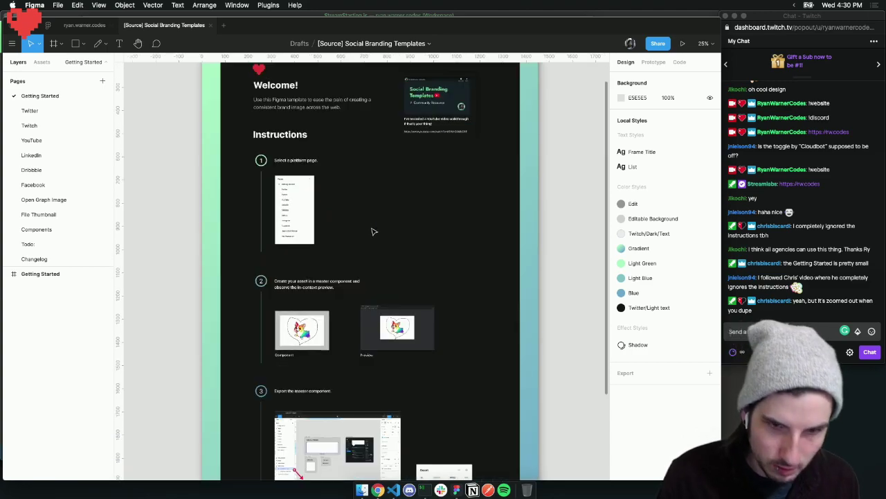
pyautogui.press('super+minus')
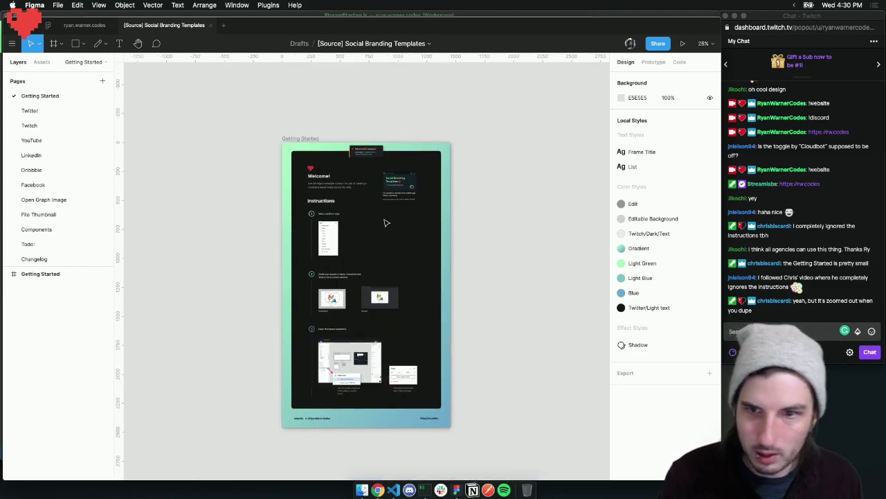
pyautogui.scroll(-1, 386, 222)
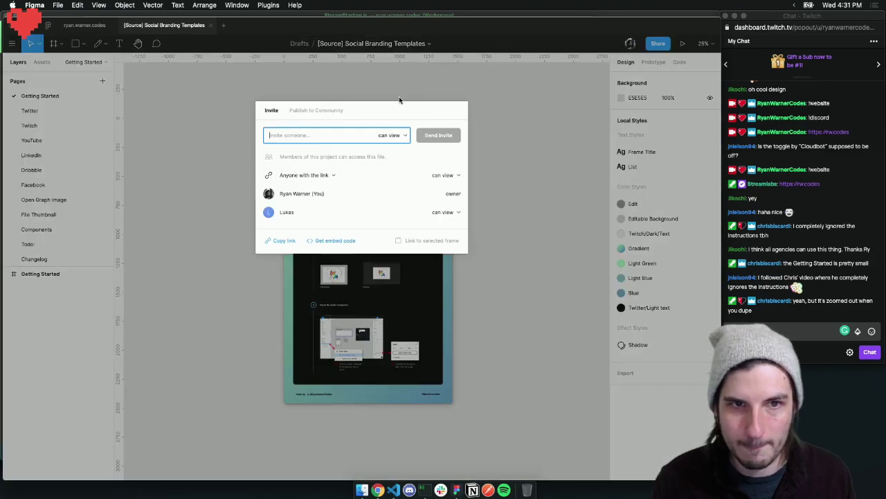
# Open the Publish update form, keep the preview at 100%, and cancel without publishing
pyautogui.click(316, 110)
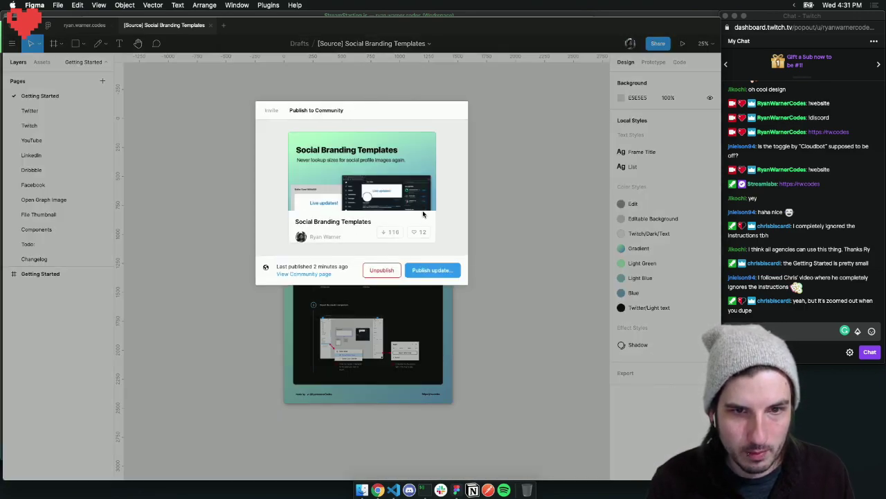
pyautogui.click(432, 271)
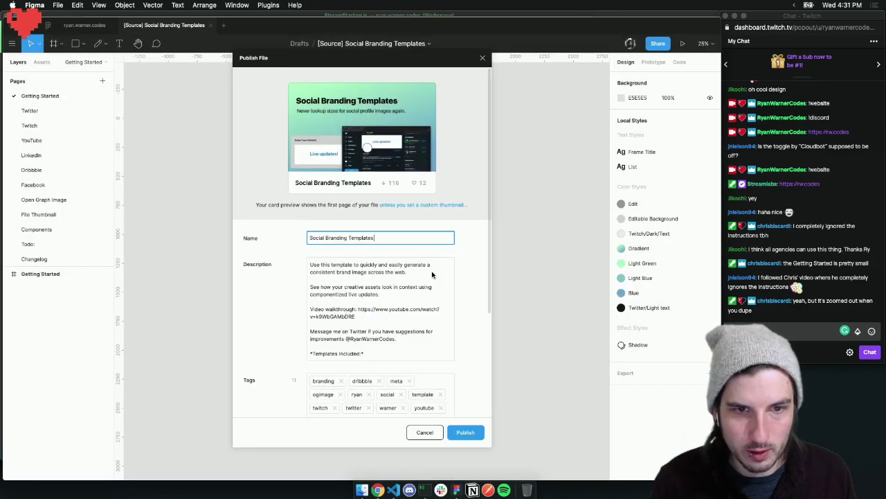
pyautogui.scroll(-10, 433, 277)
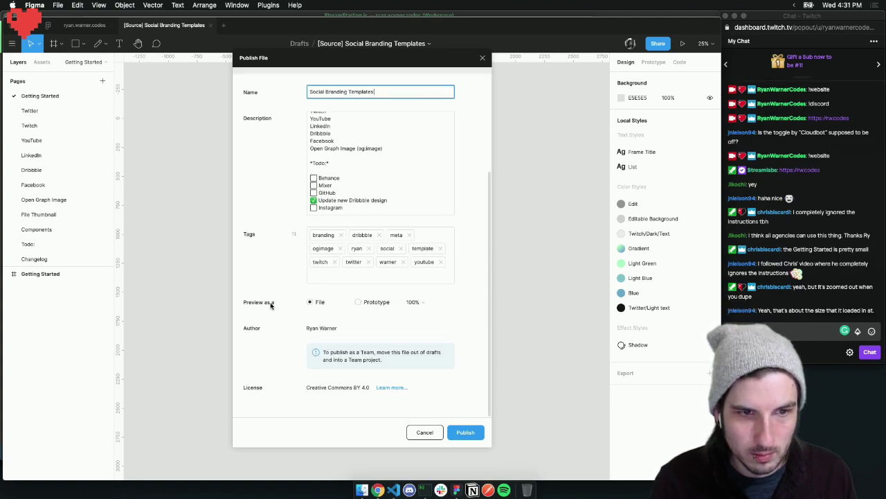
pyautogui.click(450, 302)
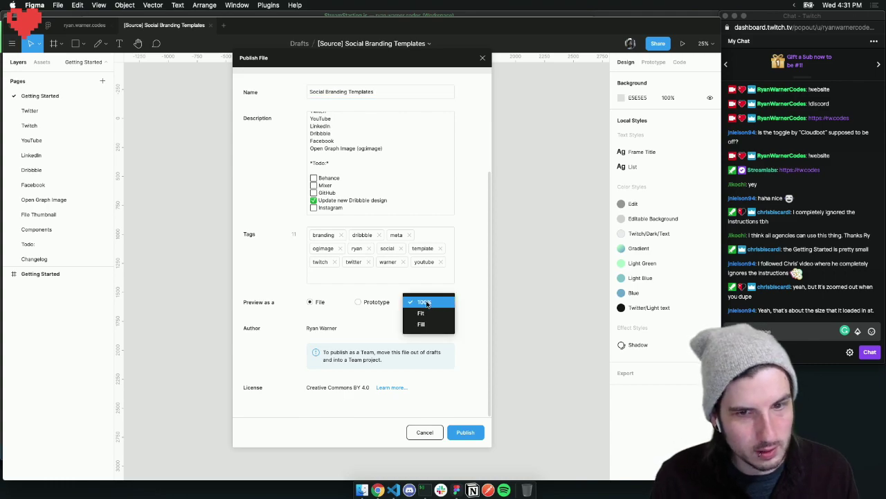
pyautogui.click(427, 303)
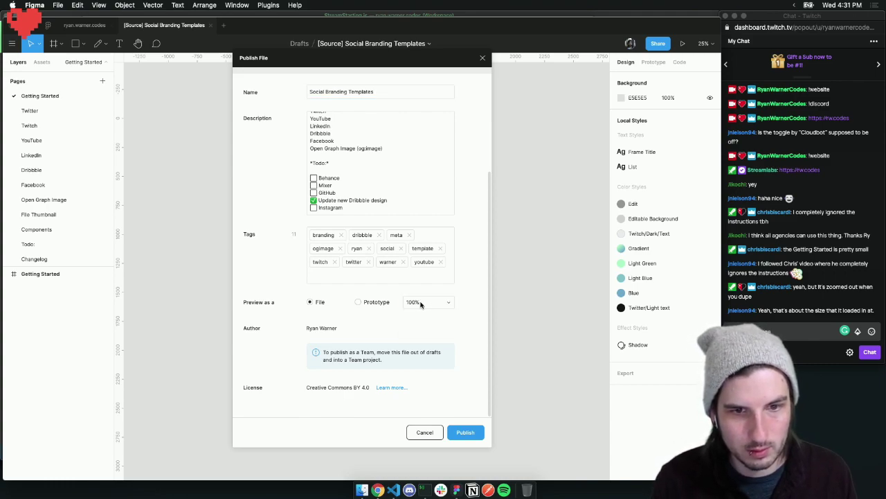
pyautogui.click(421, 303)
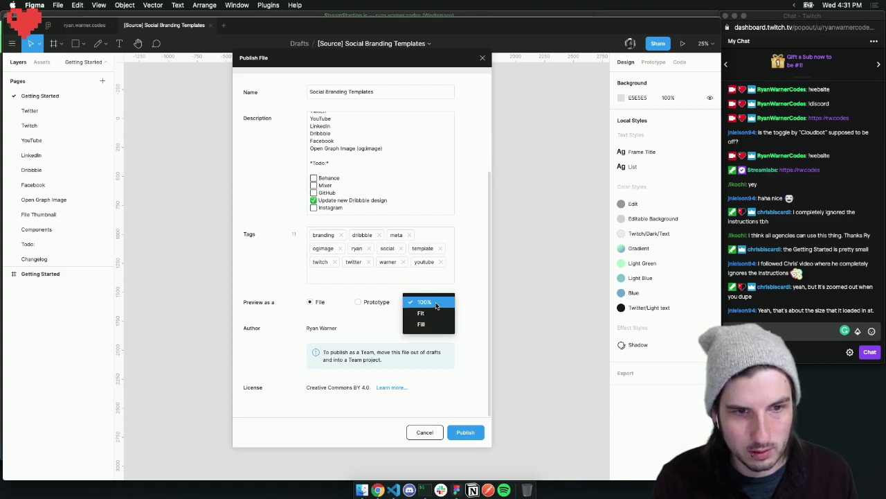
pyautogui.click(435, 304)
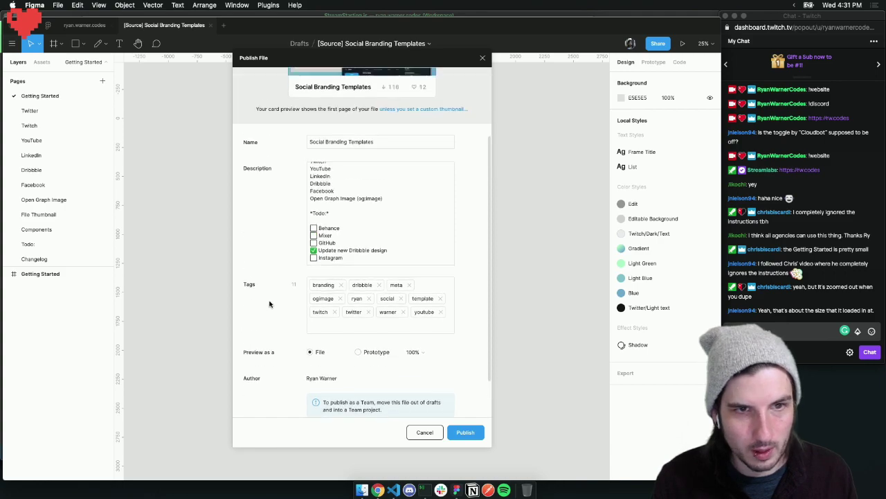
pyautogui.scroll(5, 270, 303)
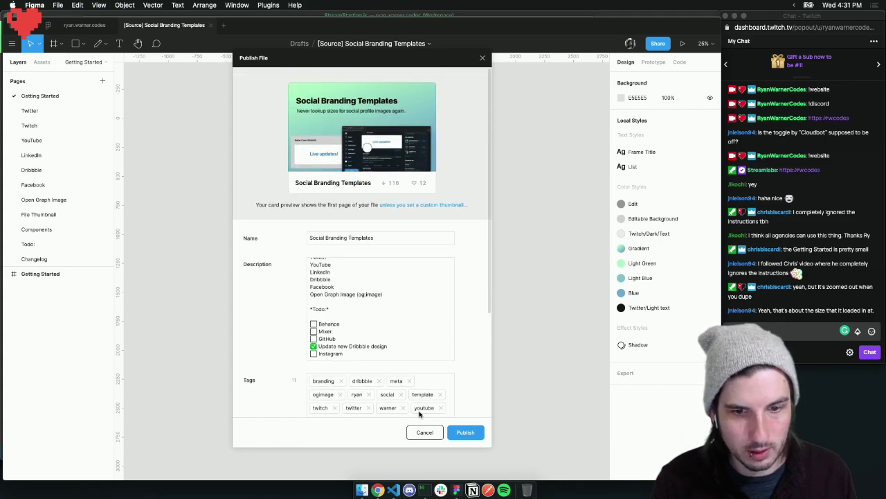
pyautogui.click(427, 433)
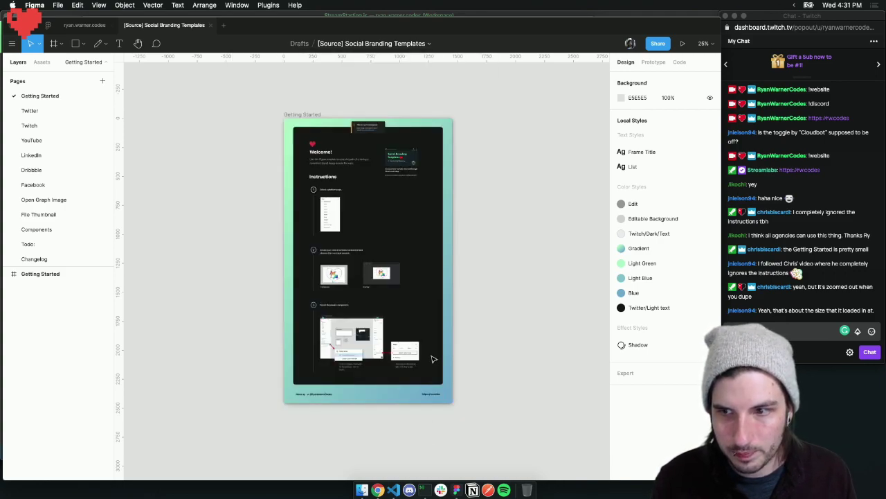
# Publish the Social Branding Templates update to Community, then open View Profile
pyautogui.press('+')
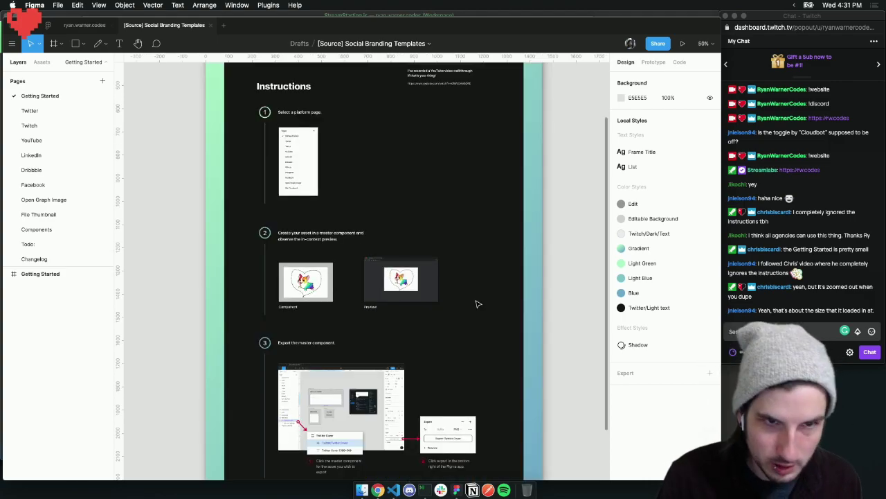
pyautogui.press('+')
pyautogui.scroll(15, 388, 302)
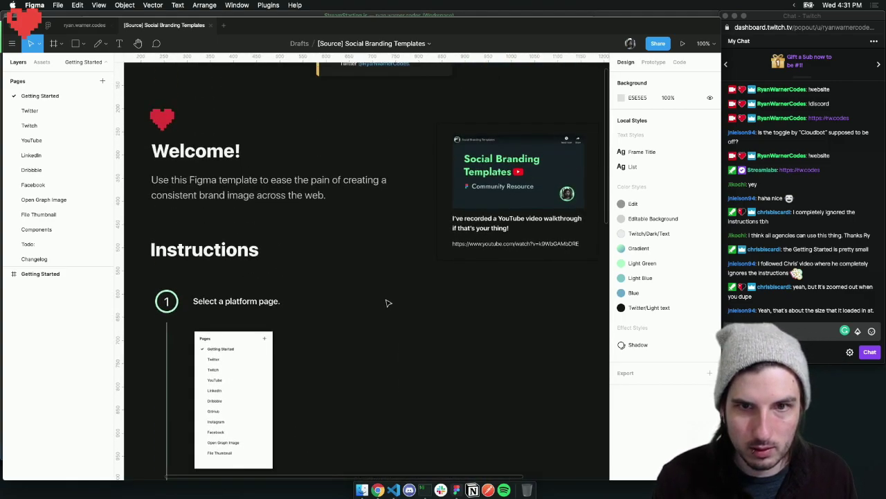
pyautogui.scroll(-3, 387, 302)
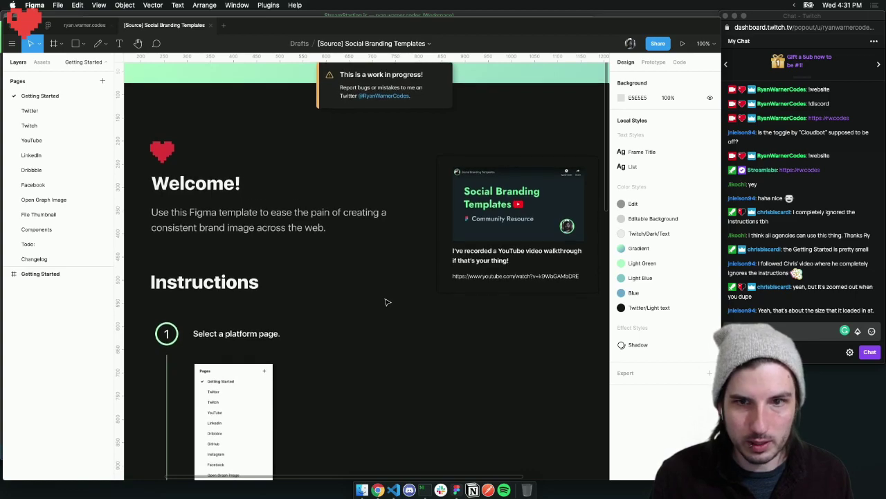
pyautogui.click(658, 43)
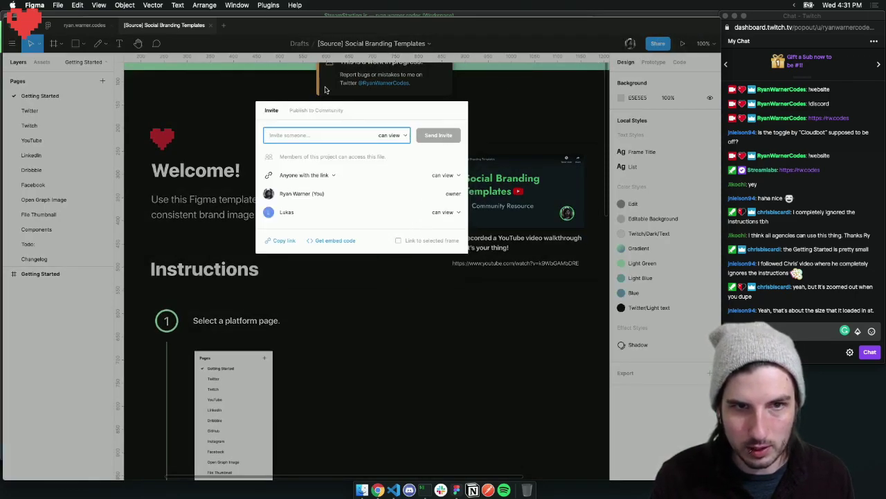
pyautogui.click(325, 110)
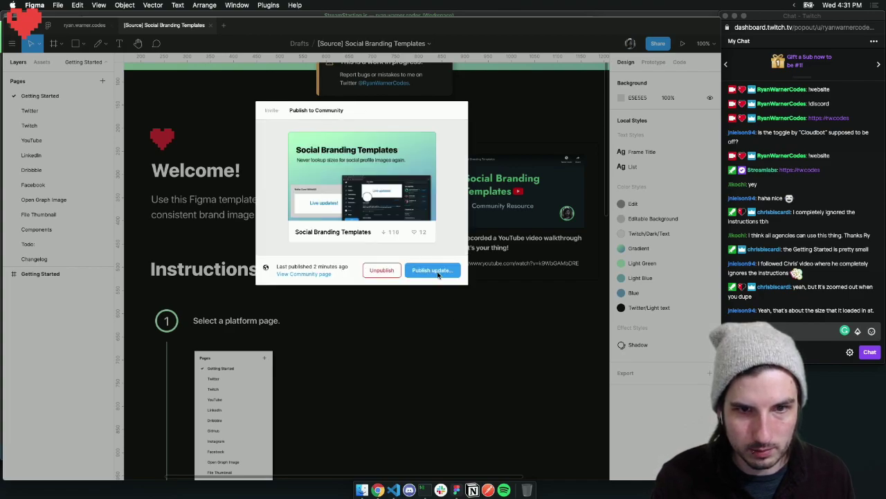
pyautogui.click(438, 271)
pyautogui.click(467, 433)
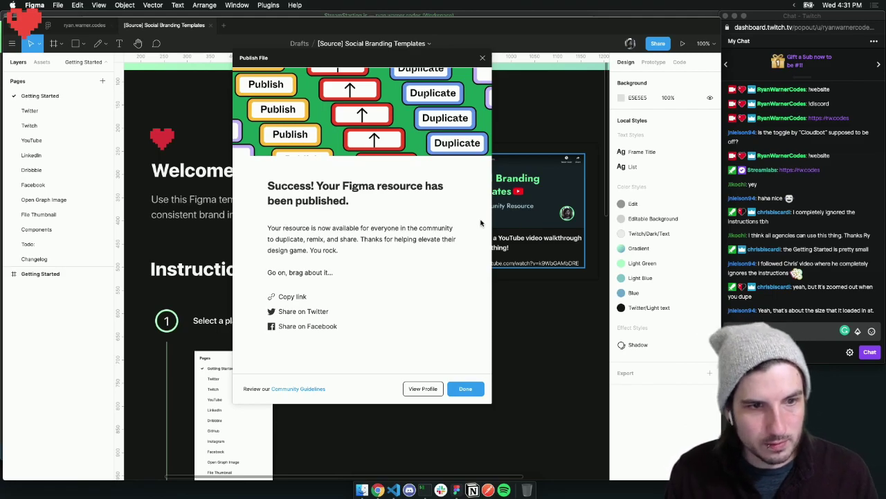
pyautogui.click(422, 389)
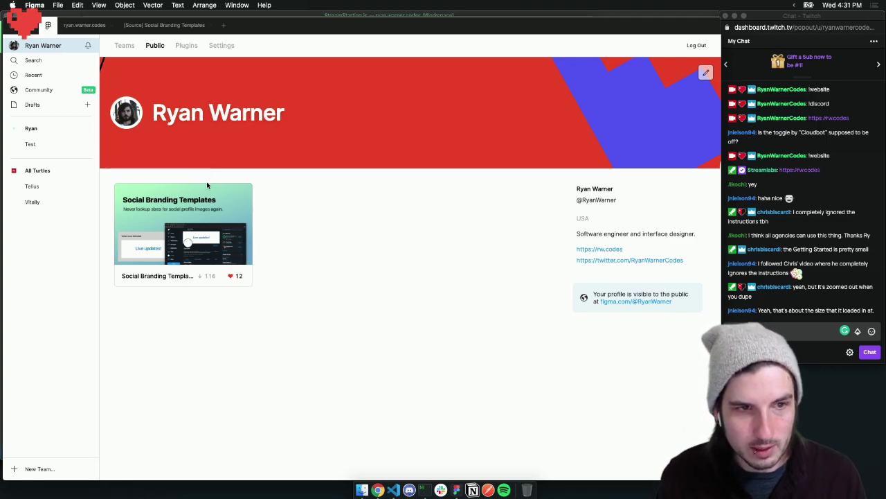
# Open the Social Branding Templates card on the profile and duplicate it into Drafts
pyautogui.click(214, 228)
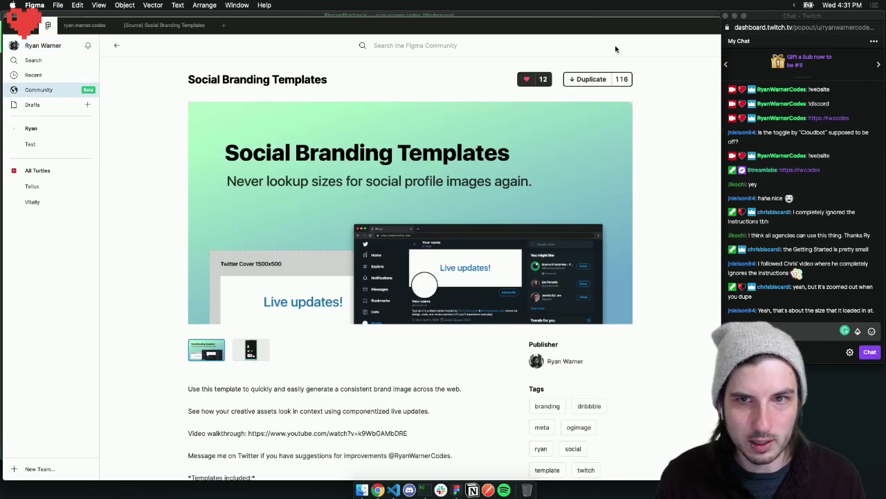
pyautogui.click(594, 81)
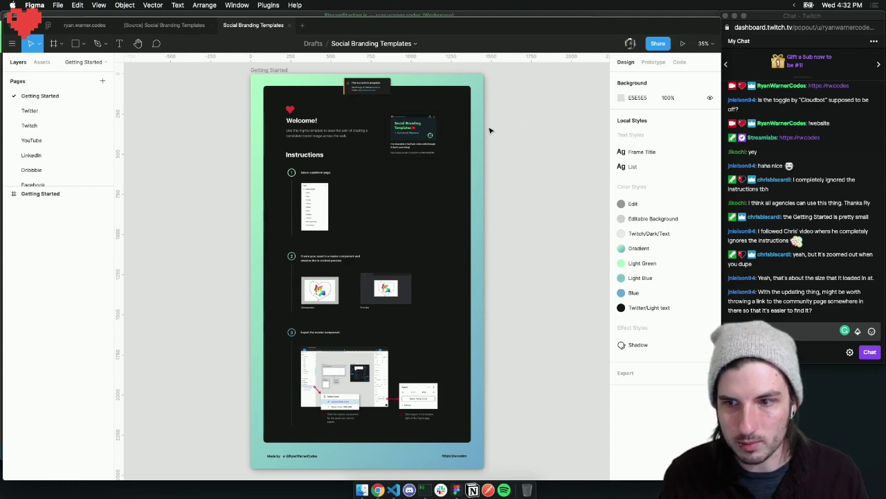
# Close the duplicate and view the Twitter Cover 1500x500, Twitter Profile and Names frames
pyautogui.click(289, 25)
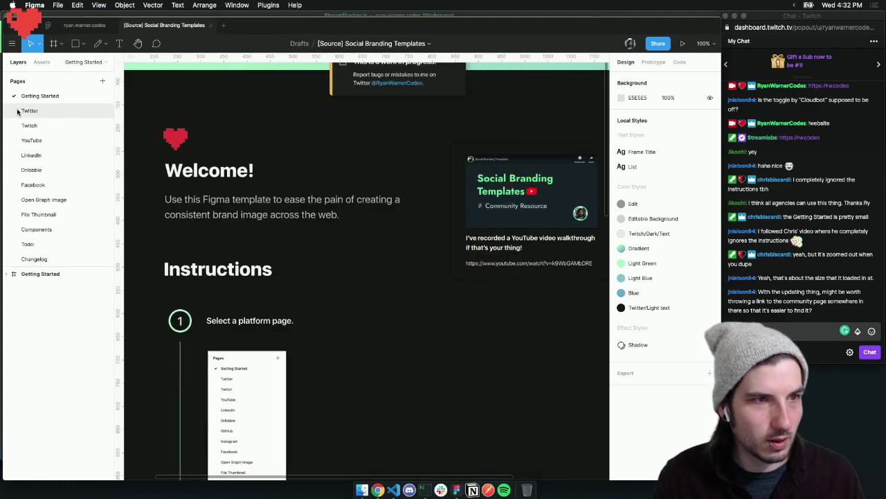
pyautogui.click(43, 110)
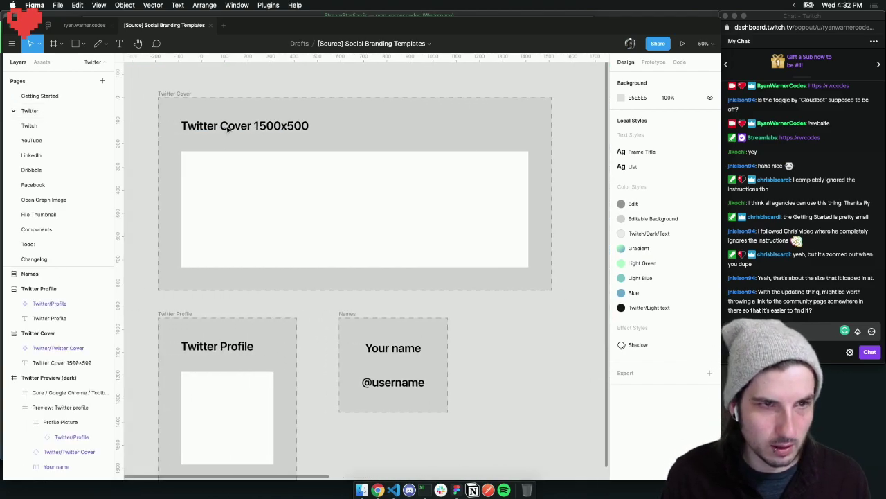
pyautogui.press('-')
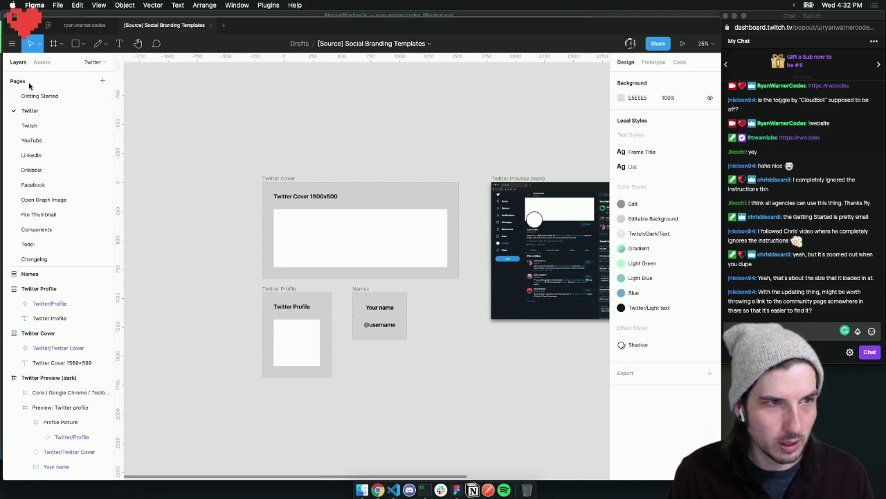
pyautogui.hscroll(3, 387, 167)
pyautogui.scroll(-2, 386, 166)
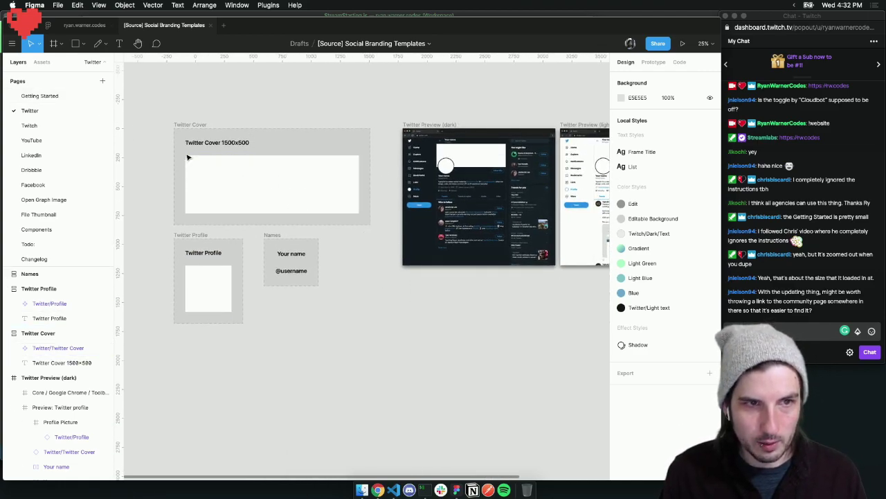
pyautogui.press('super+plus')
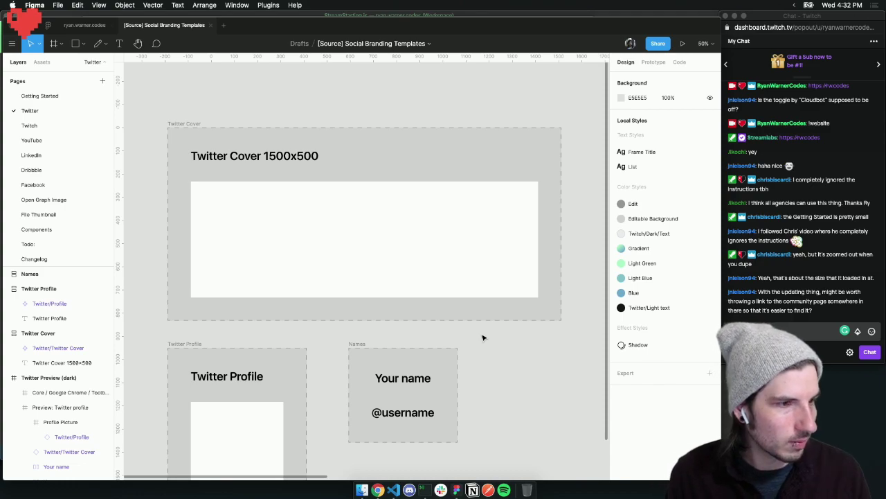
pyautogui.hscroll(2, 484, 337)
pyautogui.scroll(-1, 484, 337)
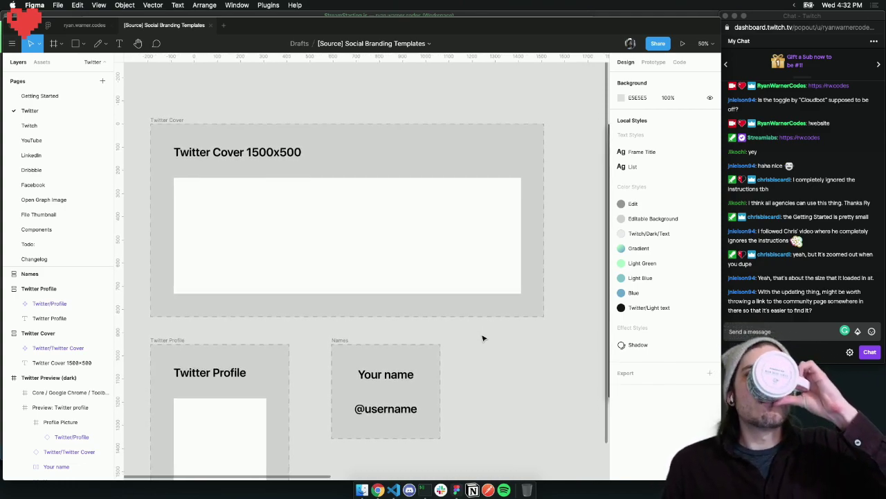
pyautogui.scroll(1, 483, 338)
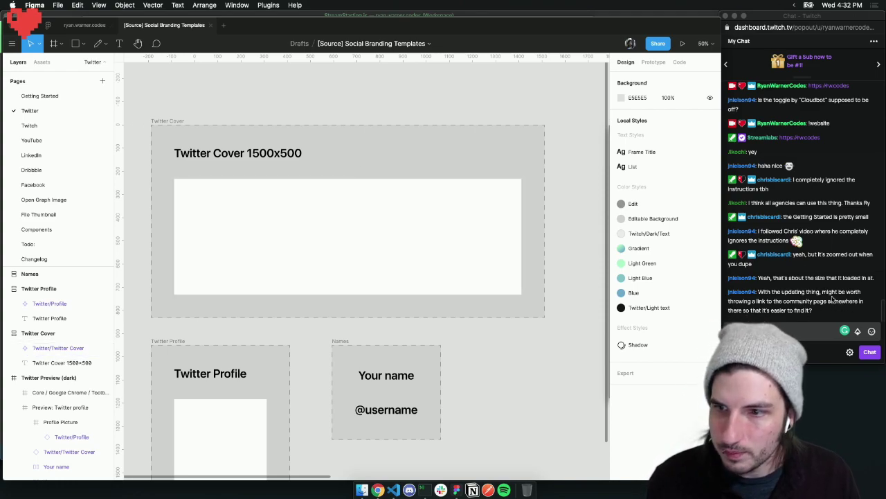
# Return to the Getting Started page and scroll through it
pyautogui.click(35, 95)
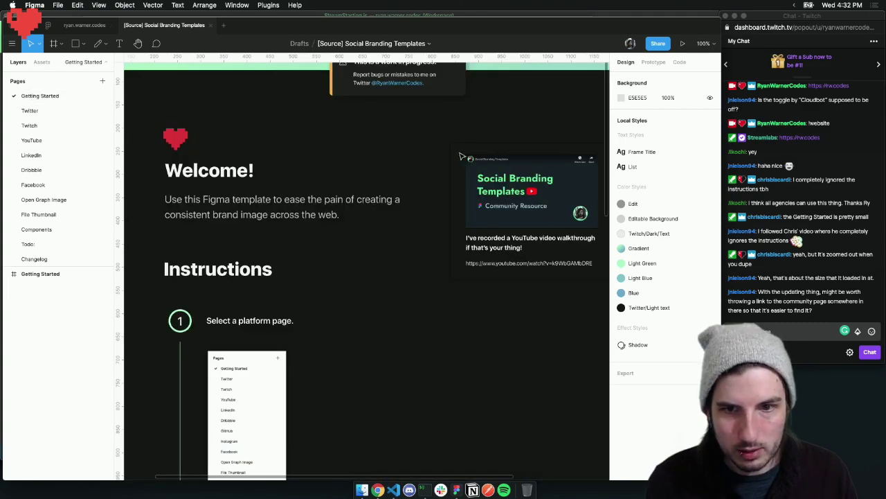
pyautogui.scroll(3, 392, 154)
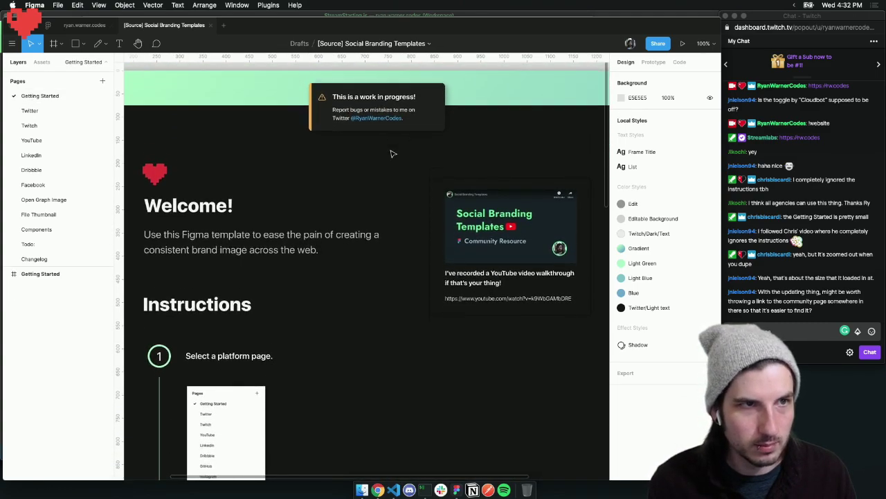
pyautogui.scroll(-1, 392, 154)
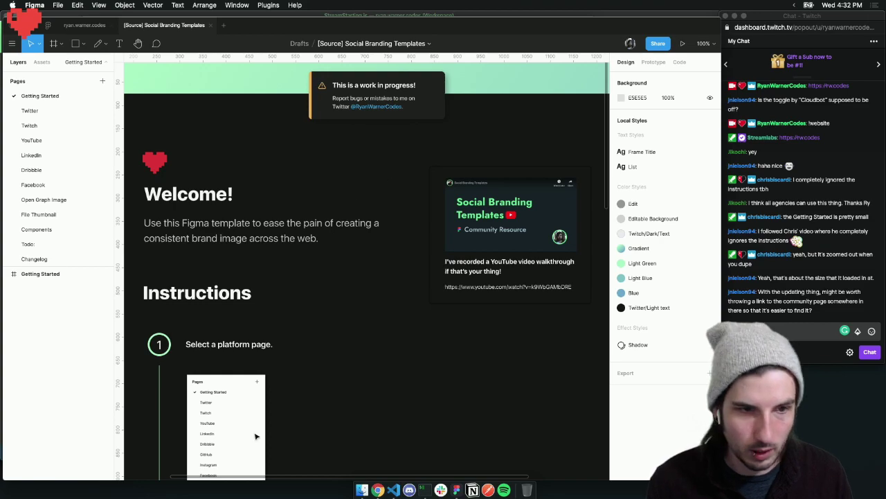
pyautogui.scroll(-2, 321, 278)
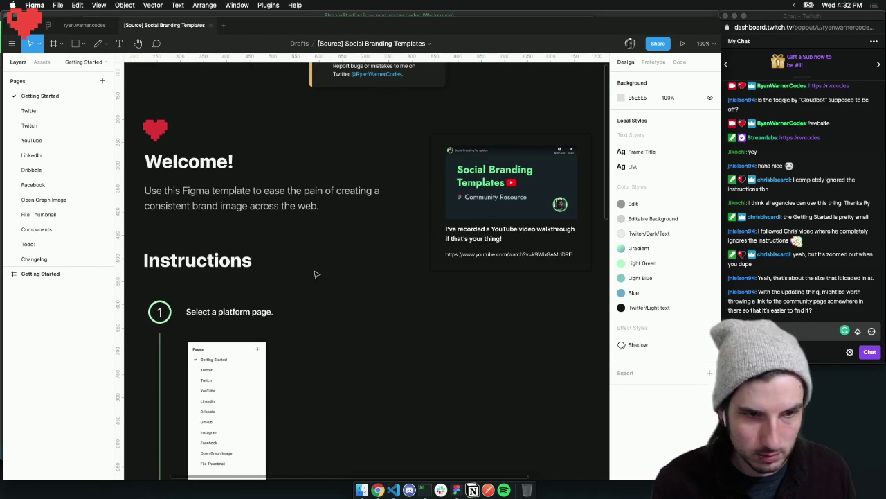
pyautogui.scroll(-2, 315, 274)
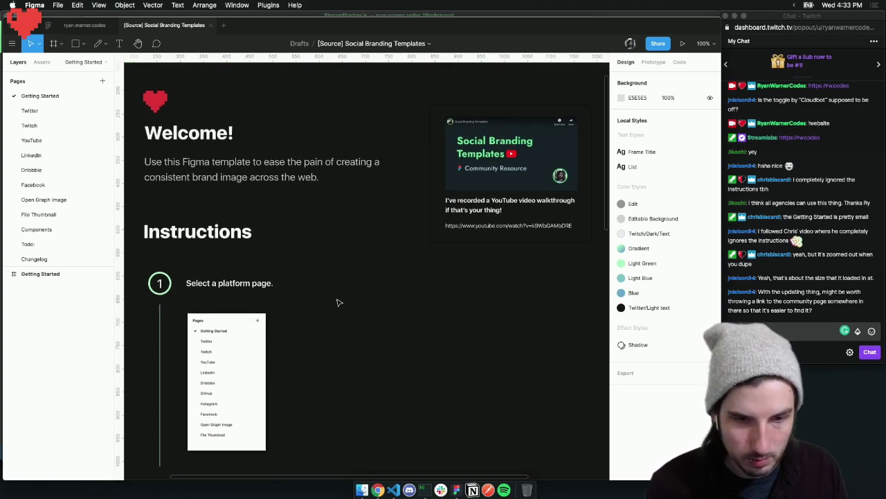
# Check the Publish to Community details and community page, then close the dialog
pyautogui.click(658, 45)
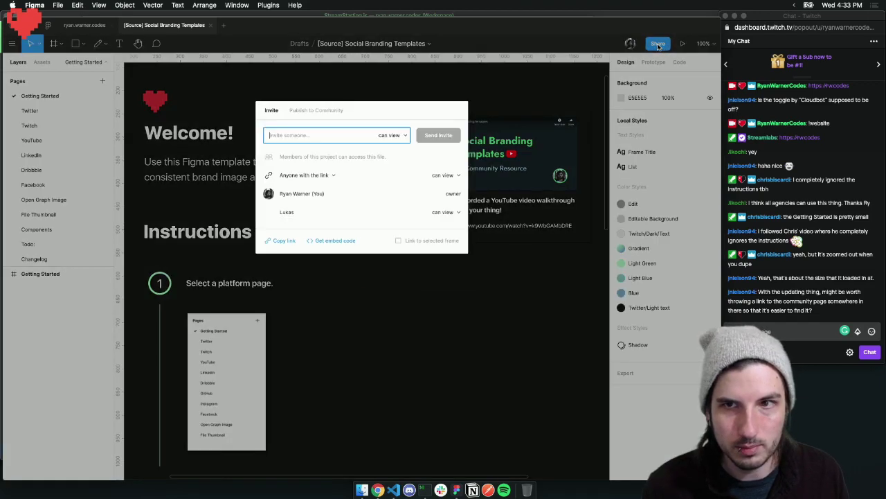
pyautogui.click(318, 111)
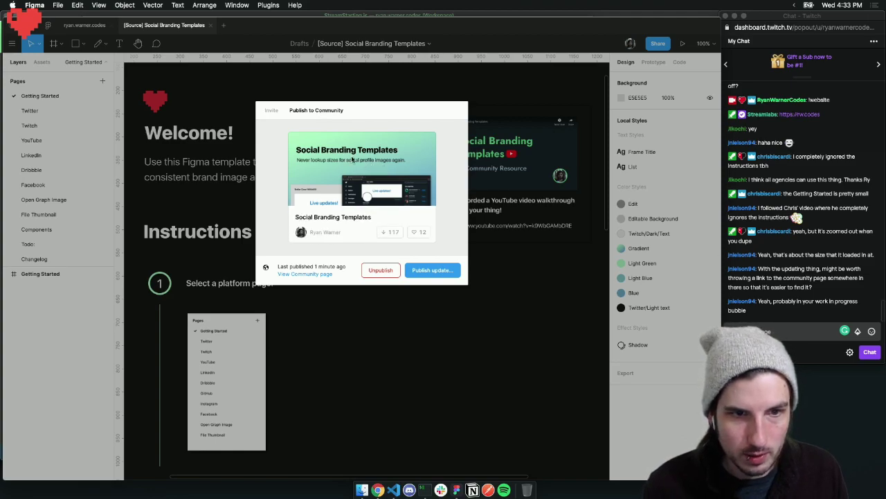
pyautogui.click(321, 275)
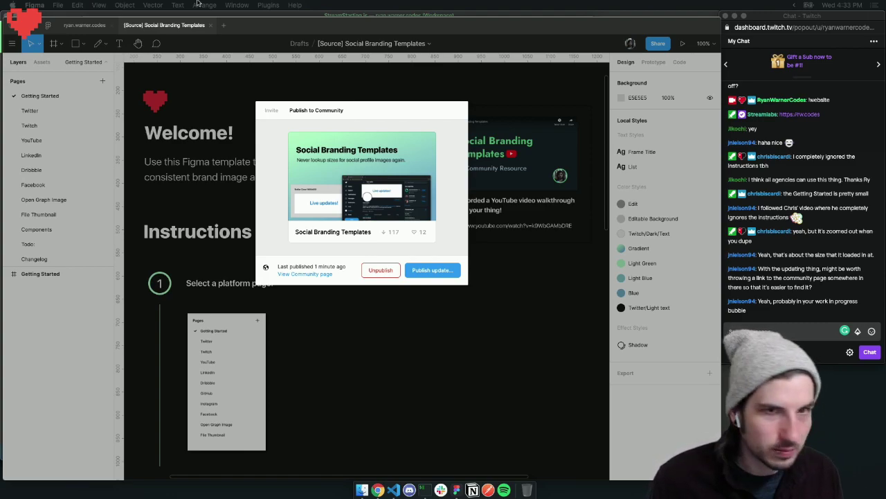
pyautogui.click(342, 88)
pyautogui.click(392, 320)
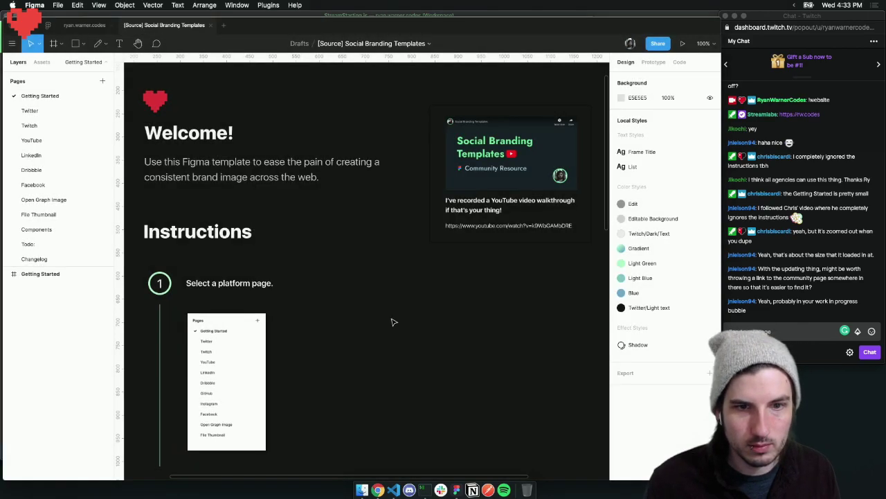
pyautogui.scroll(5, 349, 200)
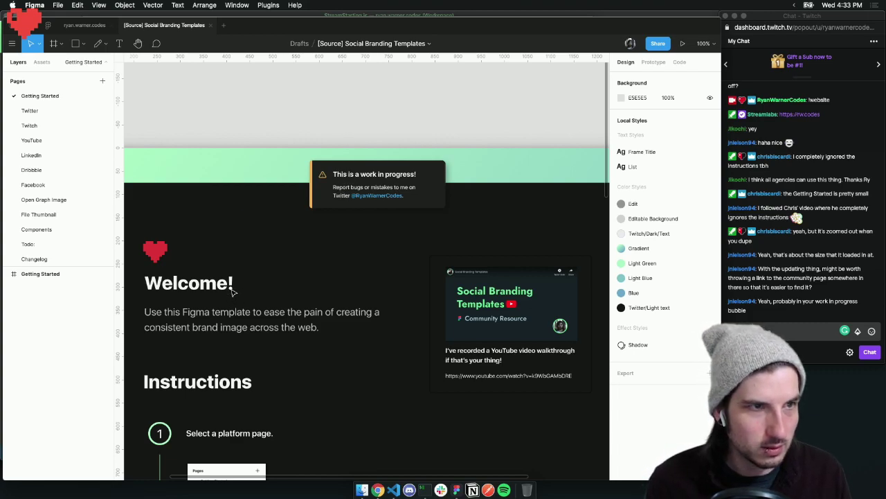
pyautogui.hscroll(-3, 233, 293)
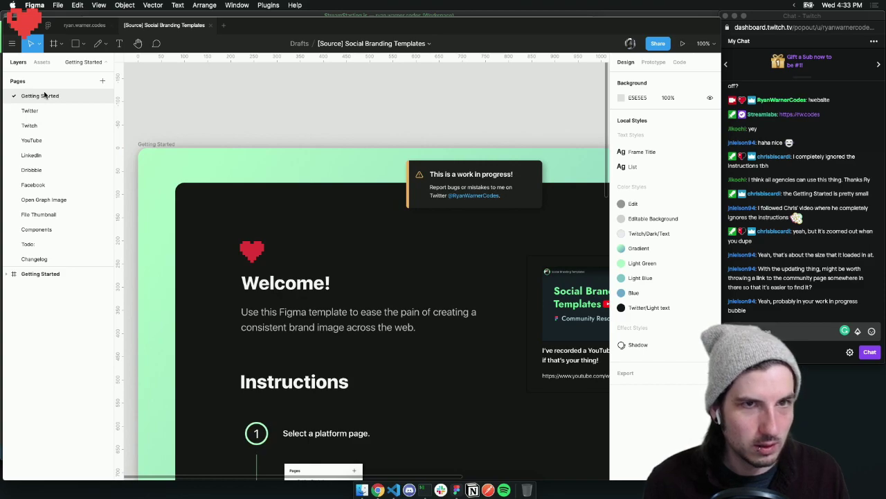
pyautogui.scroll(-1, 228, 109)
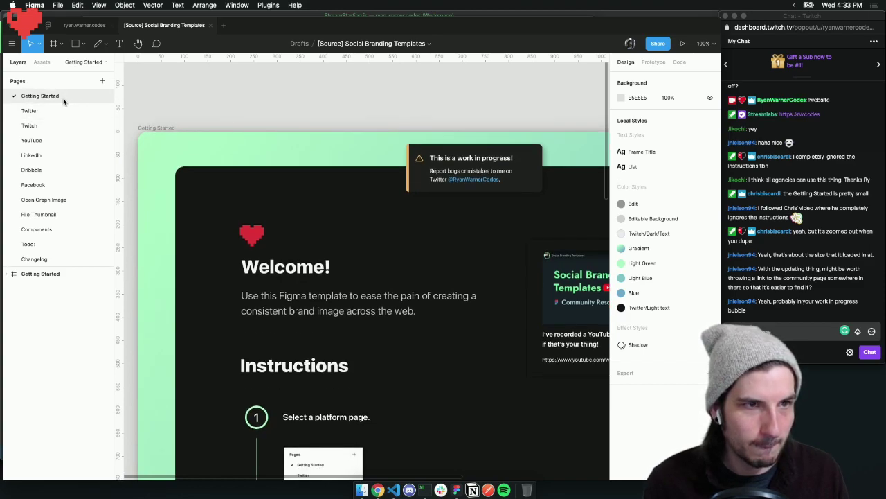
# Copy the Alert master component and delete it from Getting Started, keeping one Alert instance
pyautogui.click(38, 274)
pyautogui.click(7, 274)
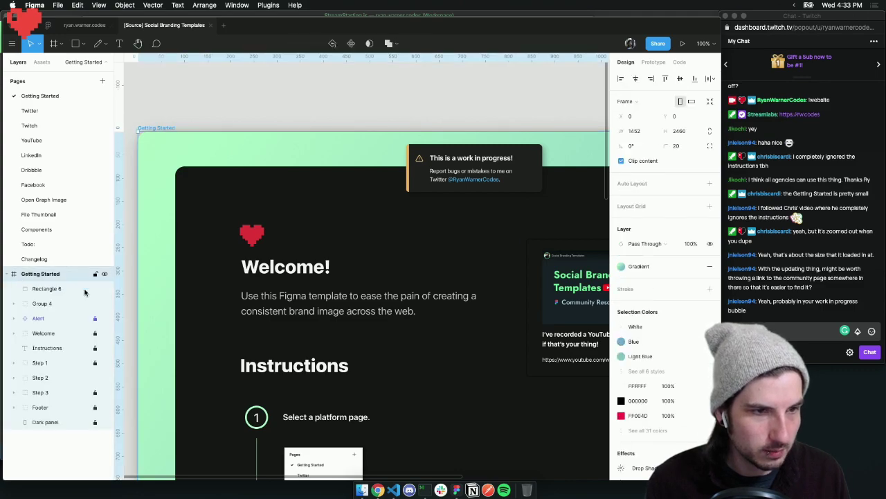
pyautogui.click(43, 319)
pyautogui.hscroll(3, 419, 238)
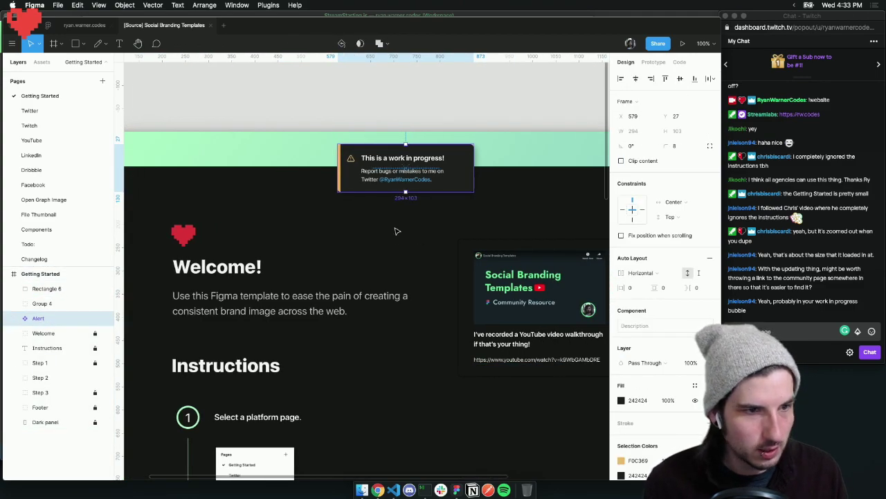
pyautogui.hscroll(1, 397, 231)
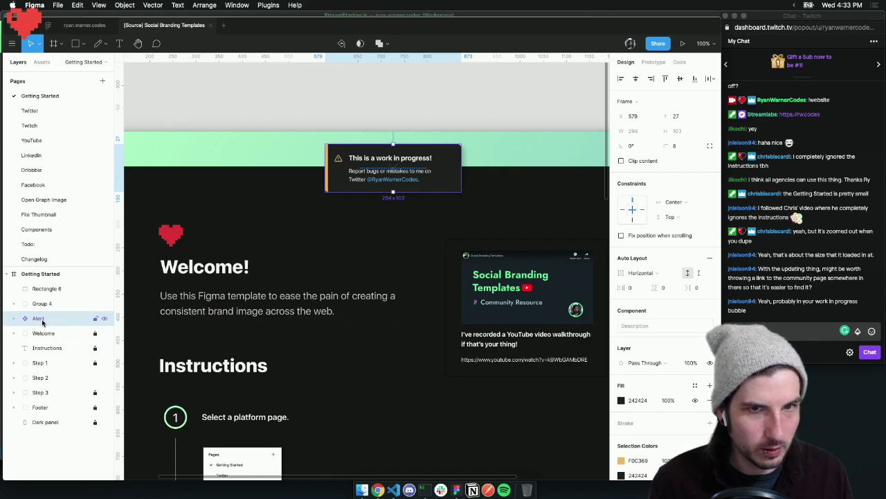
pyautogui.press('-')
pyautogui.press('-')
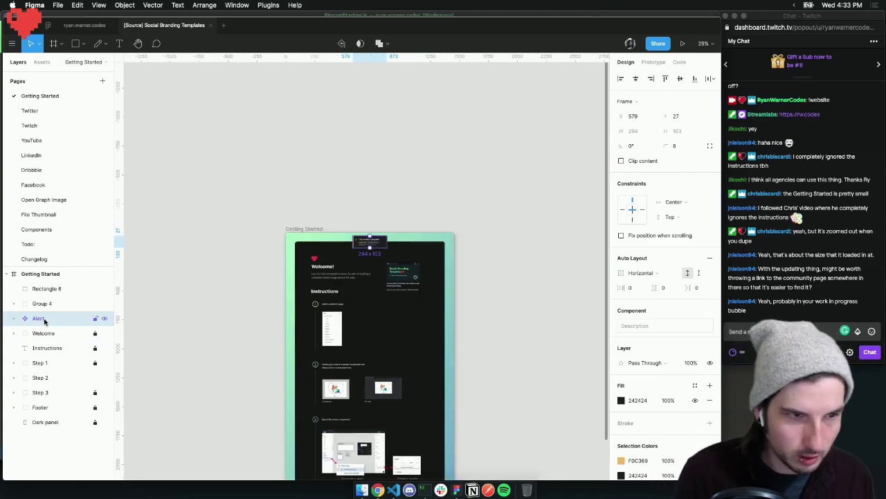
pyautogui.keyDown('shift'); pyautogui.click(43, 333); pyautogui.keyUp('shift')
pyautogui.click(47, 319)
pyautogui.press('super+c')
pyautogui.press('super+v')
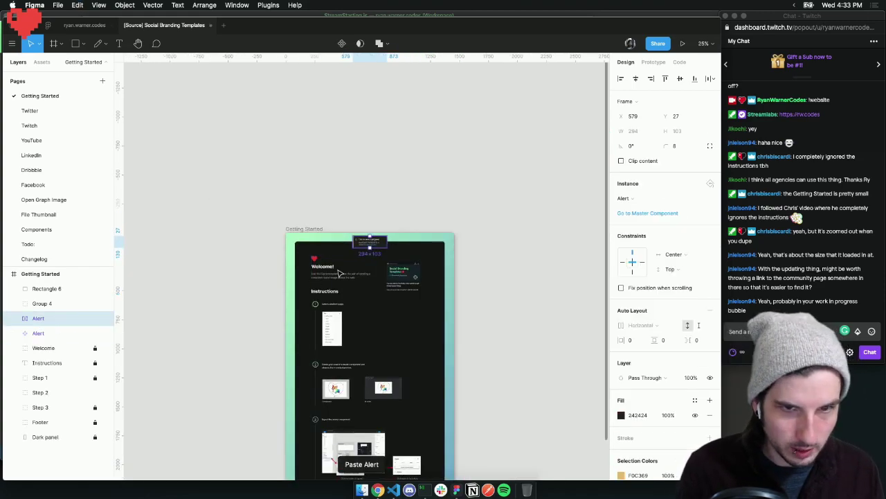
pyautogui.click(59, 333)
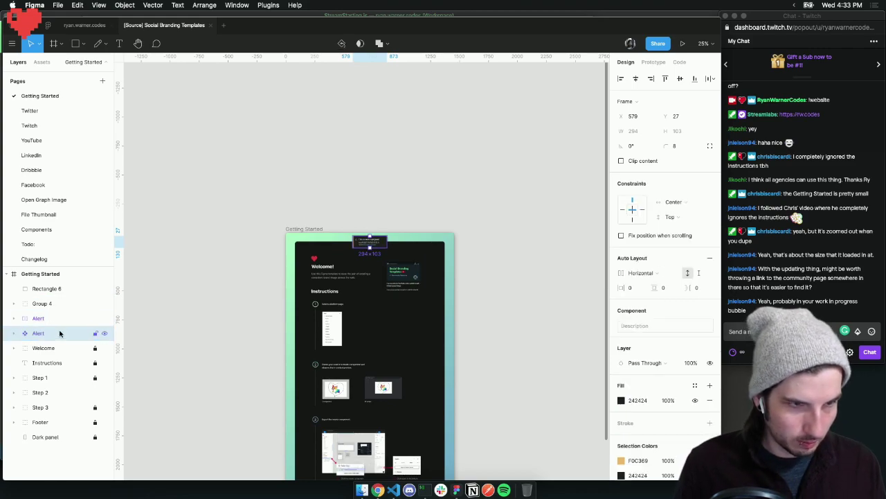
pyautogui.press('Delete')
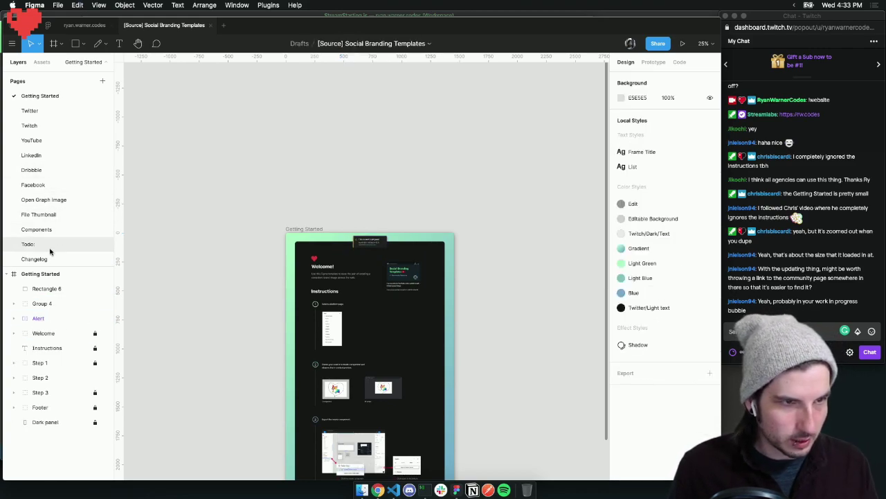
# Paste the Alert component below the Tip box on Components and enlarge Frame 1 to 494x414
pyautogui.click(53, 229)
pyautogui.press('super+v')
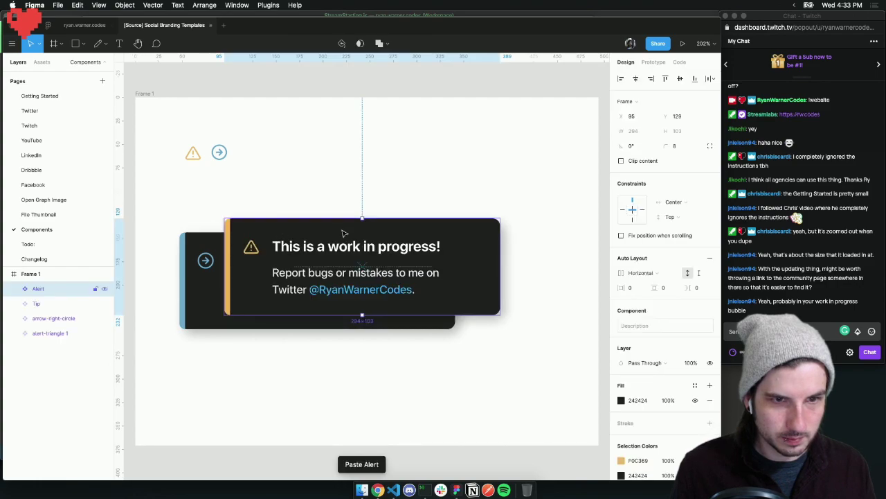
pyautogui.moveTo(386, 250); pyautogui.dragTo(348, 390)
pyautogui.click(143, 92)
pyautogui.scroll(-5, 439, 300)
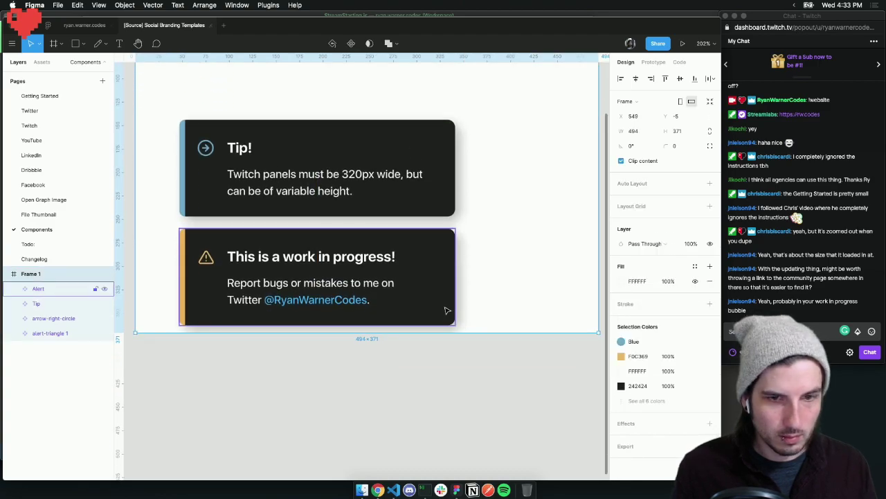
pyautogui.moveTo(473, 333); pyautogui.dragTo(467, 374)
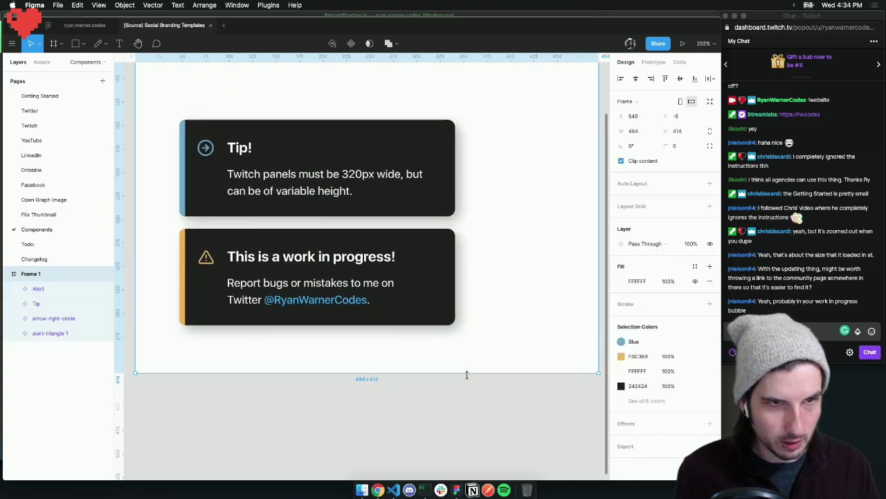
pyautogui.click(38, 96)
pyautogui.scroll(6, 370, 242)
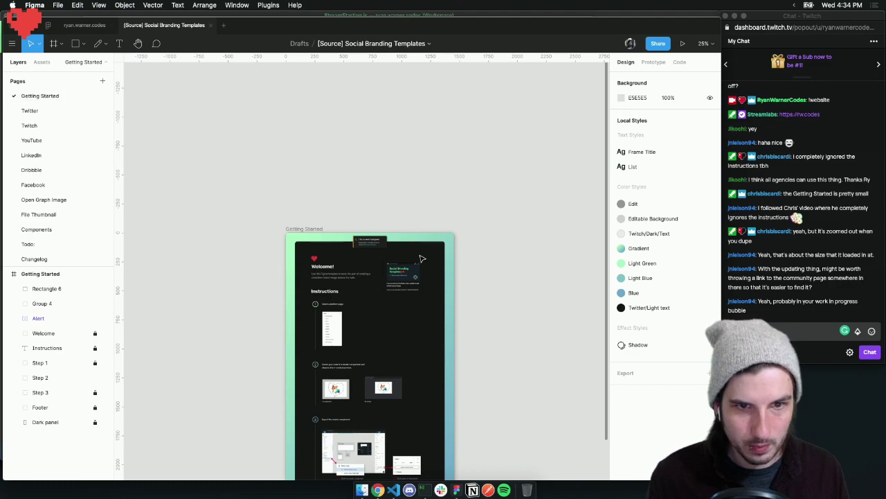
# Paste the community file URL after a blank line below the Twitter line in the alert
pyautogui.doubleClick(371, 242)
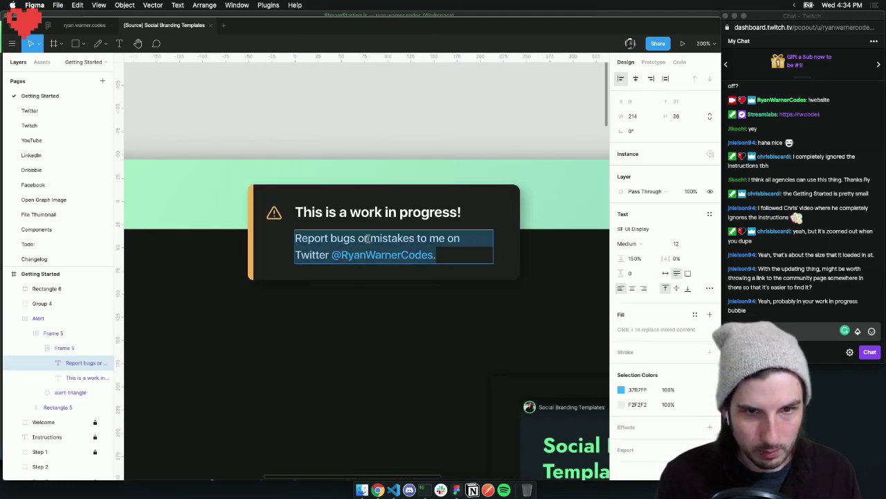
pyautogui.click(455, 249)
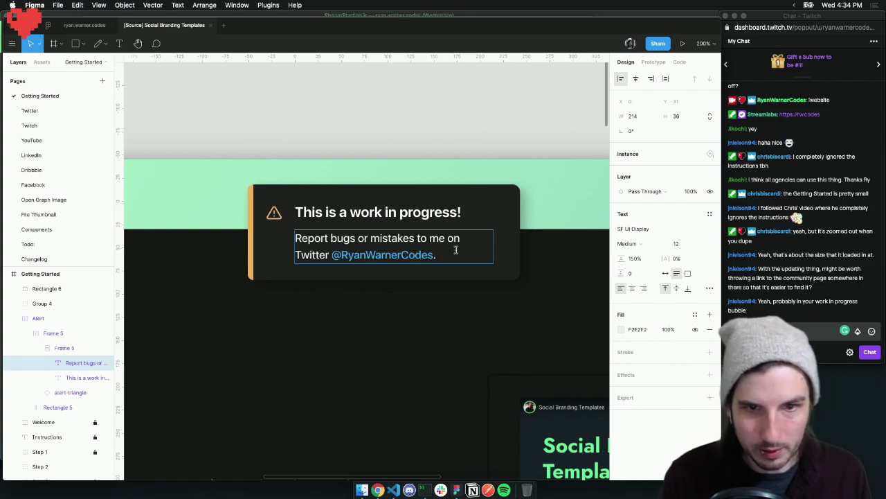
pyautogui.press('Return')
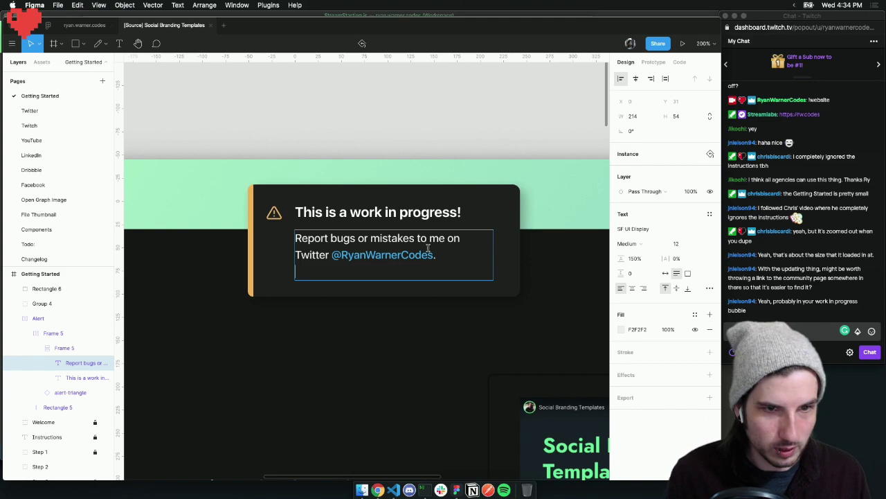
pyautogui.press('super+Tab')
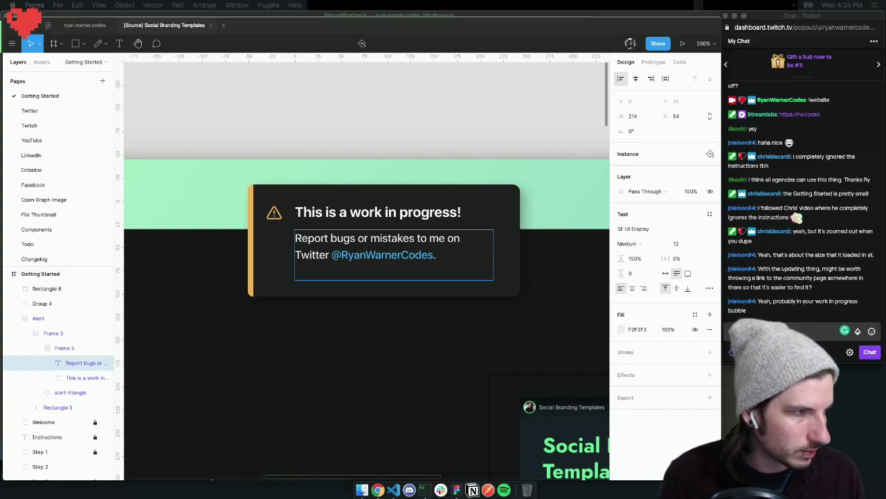
pyautogui.click(321, 271)
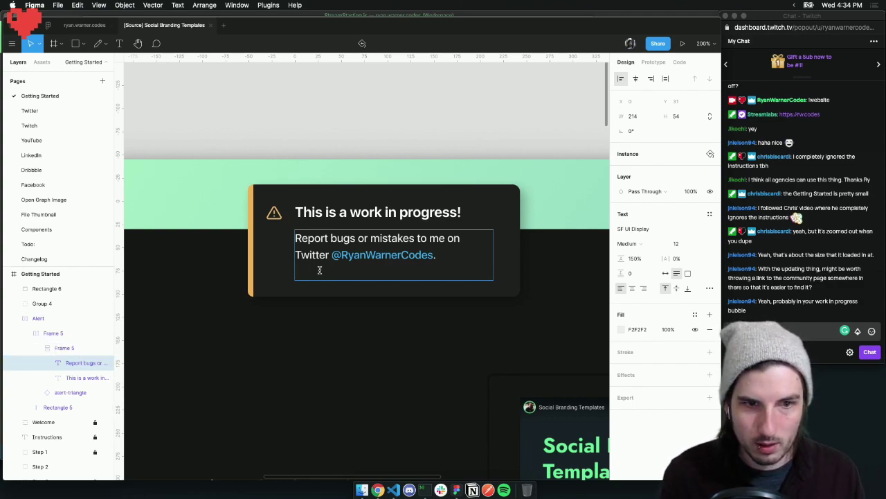
pyautogui.press('Return')
pyautogui.press('super+v')
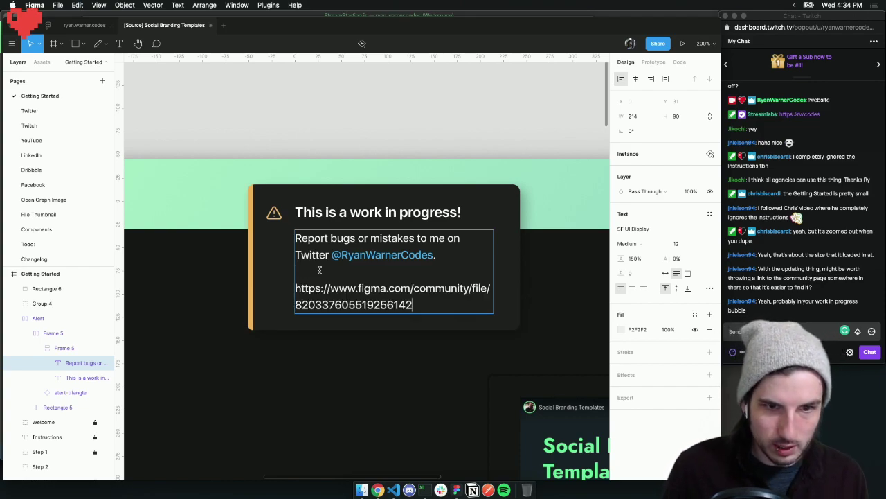
# Select the whole Alert instance, test stretching its height, and undo to keep auto height
pyautogui.click(444, 211)
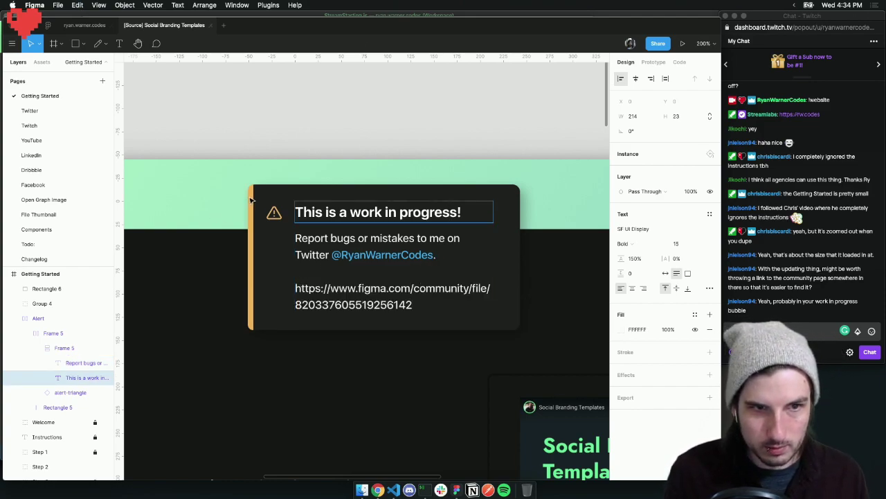
pyautogui.press('Escape')
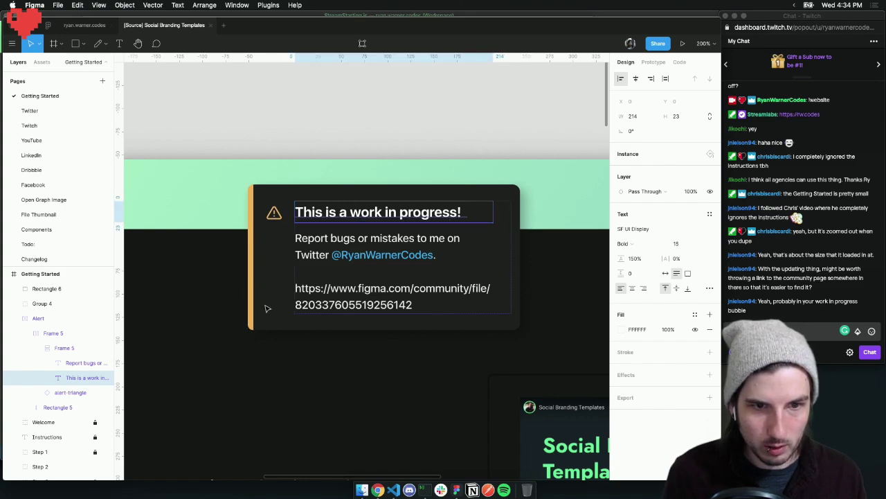
pyautogui.press('Escape')
pyautogui.press('Escape')
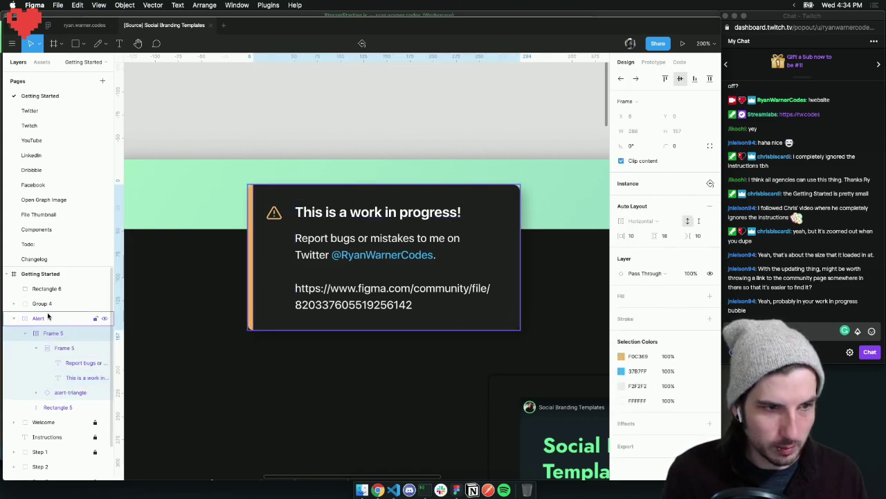
pyautogui.press('Escape')
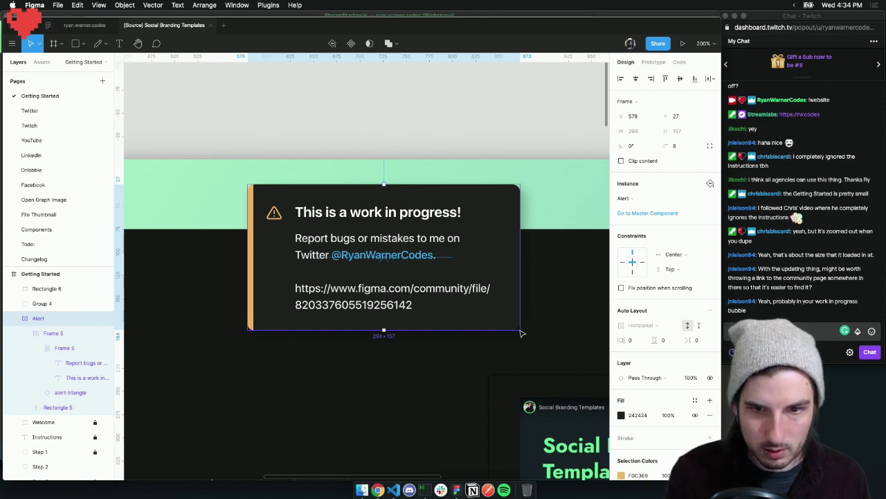
pyautogui.moveTo(384, 330); pyautogui.dragTo(395, 358)
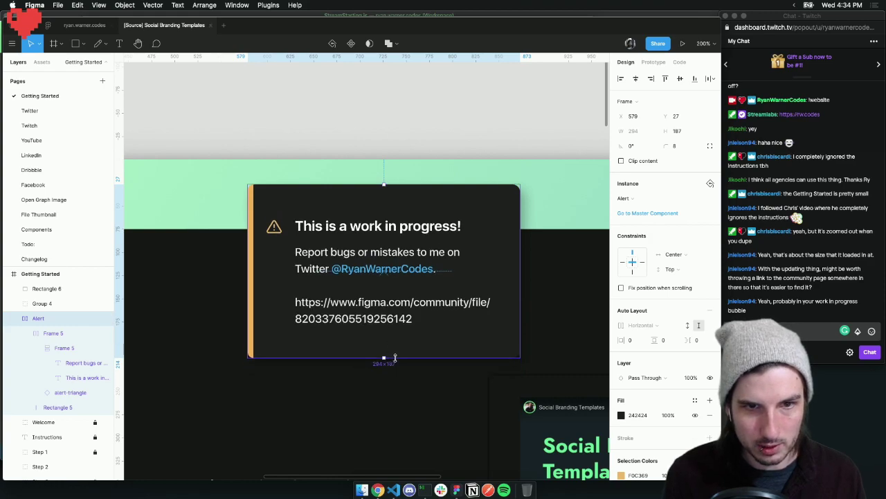
pyautogui.press('super+z')
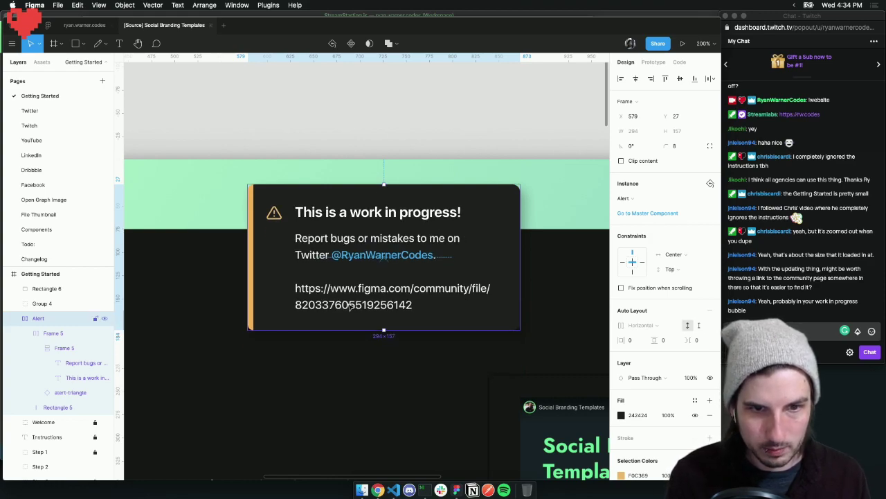
# Type test lines below the link in the alert body, then delete them
pyautogui.doubleClick(345, 307)
pyautogui.click(420, 304)
pyautogui.press('Return')
pyautogui.press('Return')
pyautogui.press('Return')
pyautogui.write('asd')
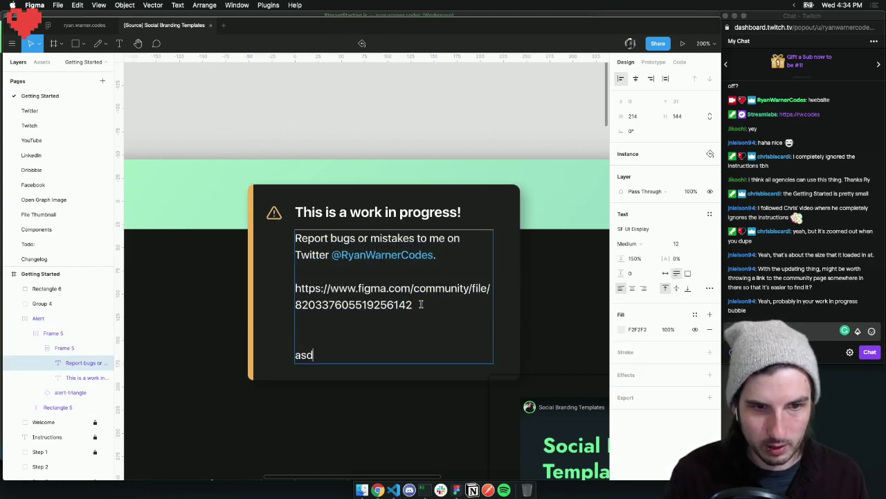
pyautogui.write('as')
pyautogui.press('Return')
pyautogui.write('d')
pyautogui.press('Return')
pyautogui.write('as')
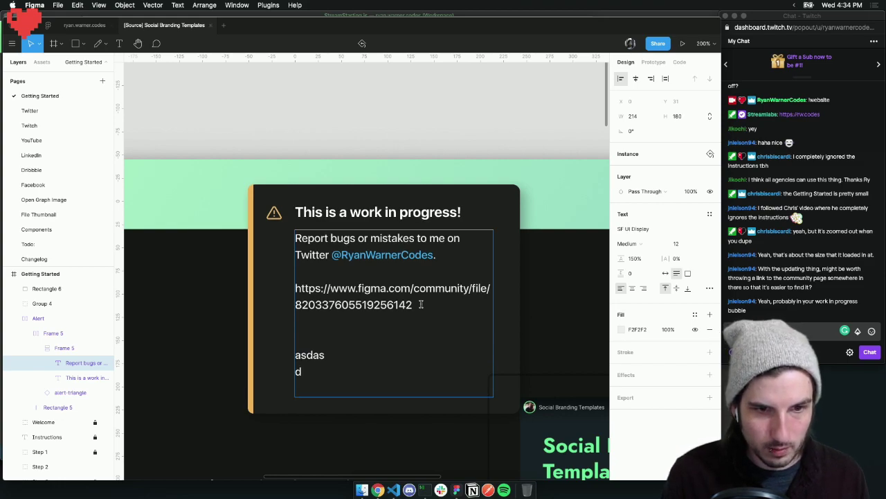
pyautogui.press('BackSpace')
pyautogui.press('BackSpace')
pyautogui.press('BackSpace')
pyautogui.press('BackSpace')
pyautogui.press('BackSpace')
pyautogui.press('BackSpace')
pyautogui.press('BackSpace')
pyautogui.press('BackSpace')
pyautogui.press('BackSpace')
pyautogui.press('BackSpace')
pyautogui.press('BackSpace')
pyautogui.press('Escape')
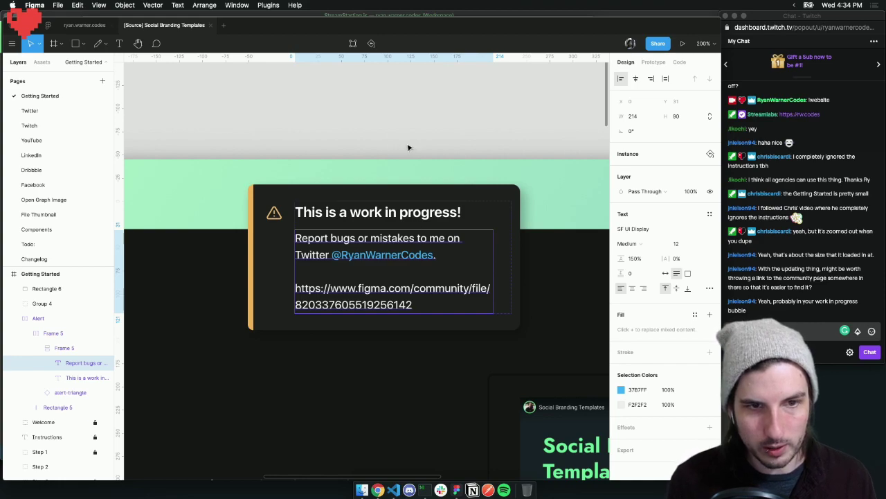
pyautogui.press('Escape')
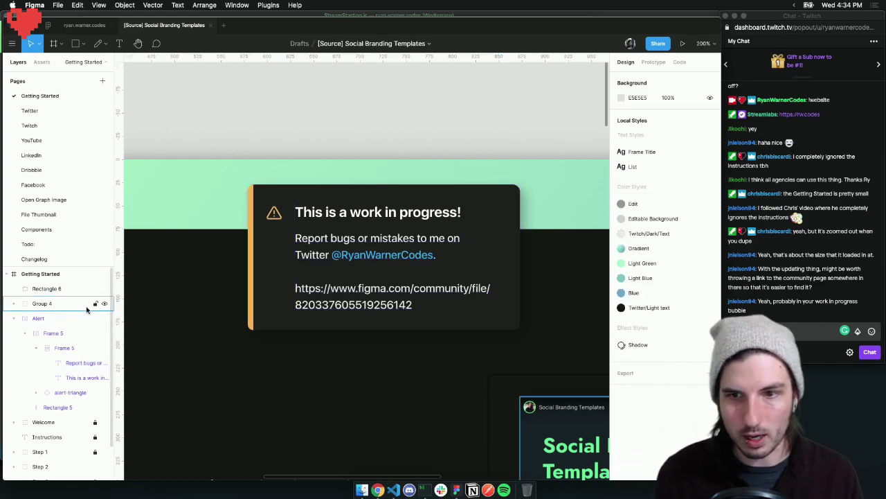
# Select the Alert instance and its inner frame, then zoom out over Getting Started
pyautogui.click(265, 238)
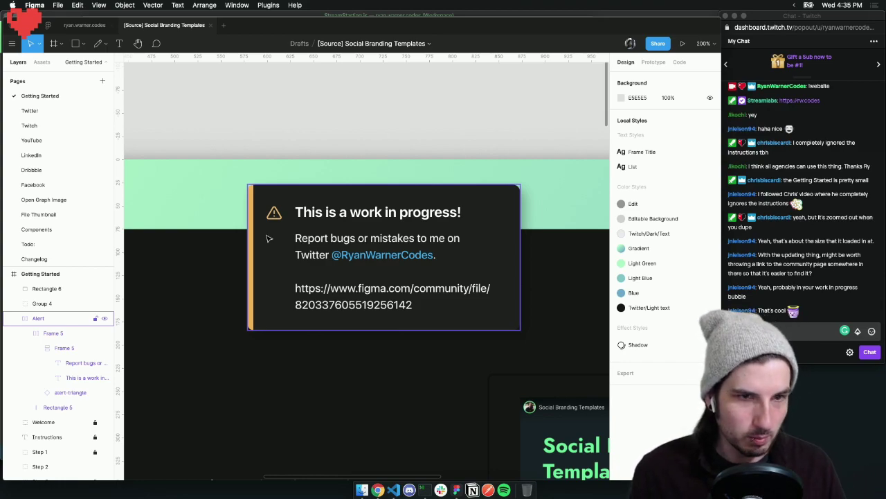
pyautogui.click(270, 237)
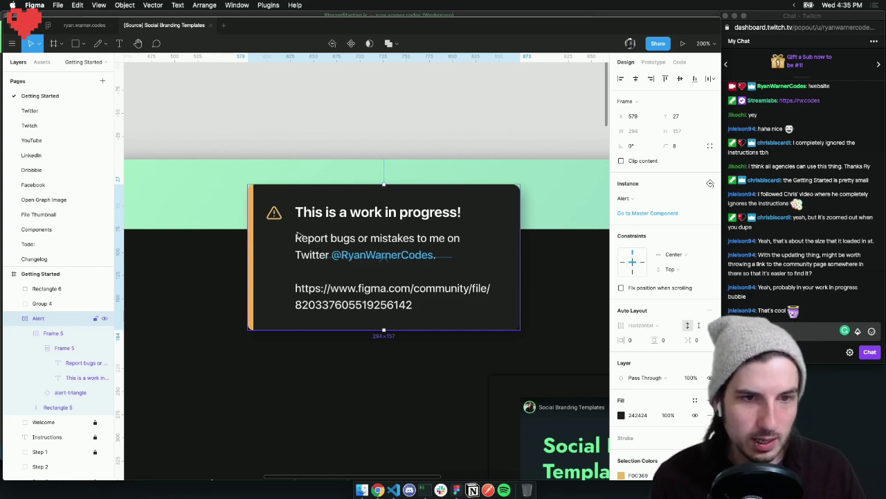
pyautogui.doubleClick(367, 296)
pyautogui.click(390, 356)
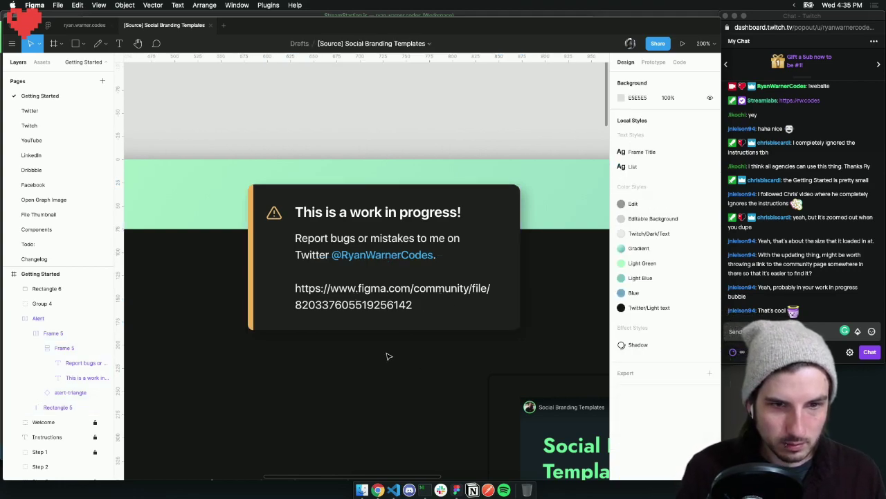
pyautogui.hotkey('shift', '0')
pyautogui.press('-')
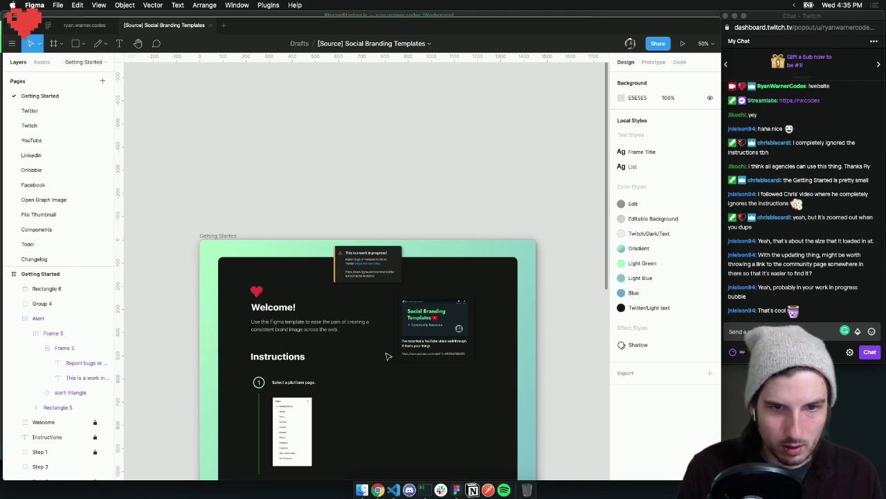
pyautogui.scroll(-5, 348, 318)
pyautogui.scroll(3, 347, 318)
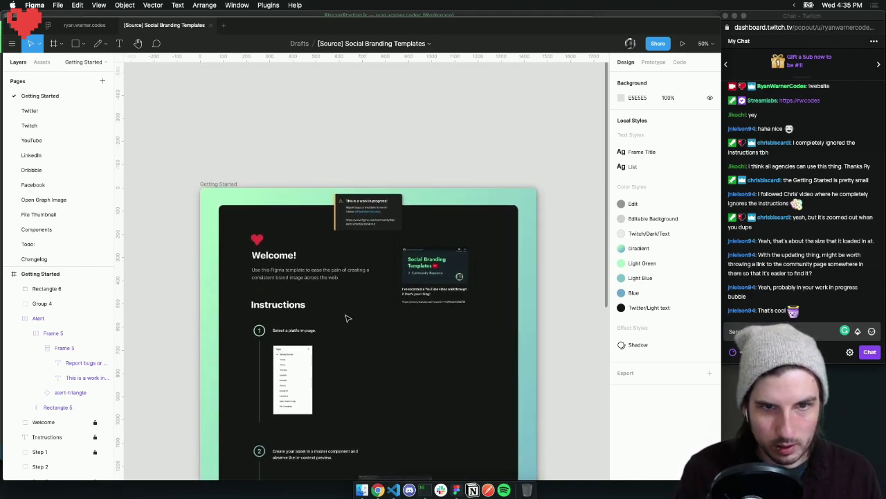
pyautogui.scroll(5, 356, 217)
# Delete the community file URL and blank lines from the alert body text
pyautogui.doubleClick(441, 243)
pyautogui.moveTo(441, 242); pyautogui.dragTo(297, 232)
pyautogui.press('super+c')
pyautogui.press('BackSpace')
pyautogui.press('BackSpace')
pyautogui.press('BackSpace')
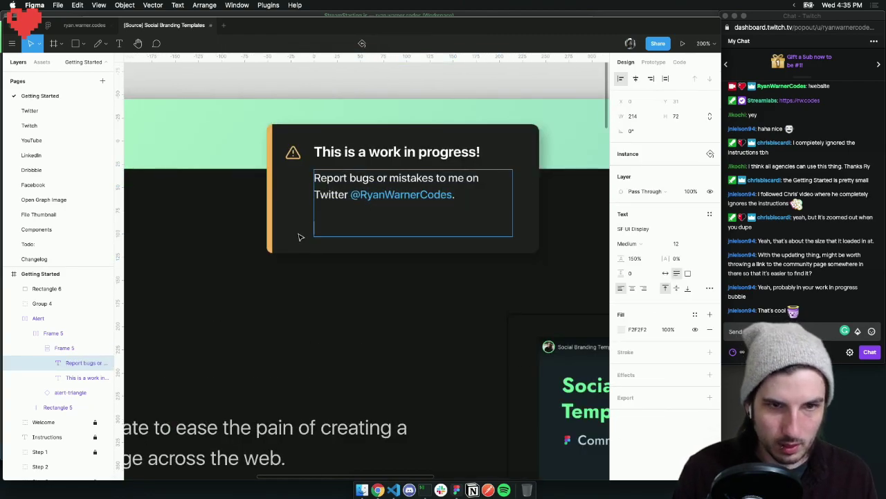
pyautogui.press('Escape')
pyautogui.click(369, 260)
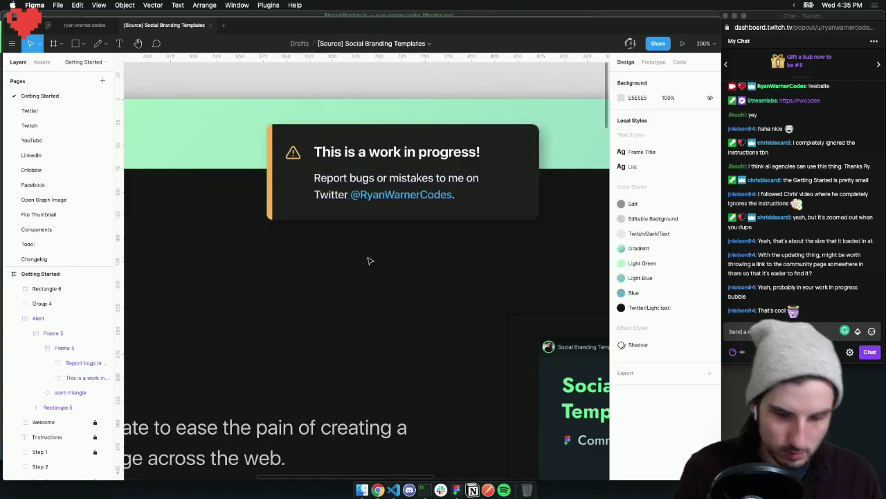
pyautogui.scroll(-5, 369, 261)
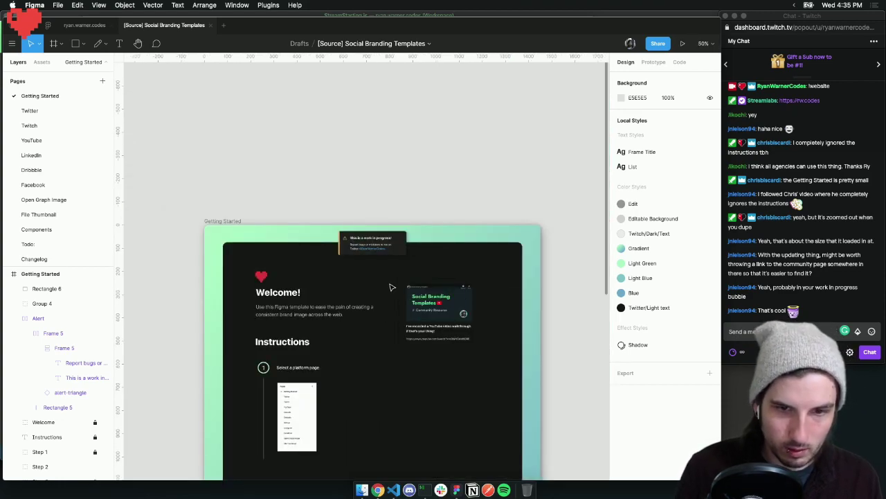
pyautogui.scroll(-1, 400, 317)
# Paste the community file link as a text layer below the YouTube card
pyautogui.scroll(5, 439, 326)
pyautogui.scroll(-3, 425, 326)
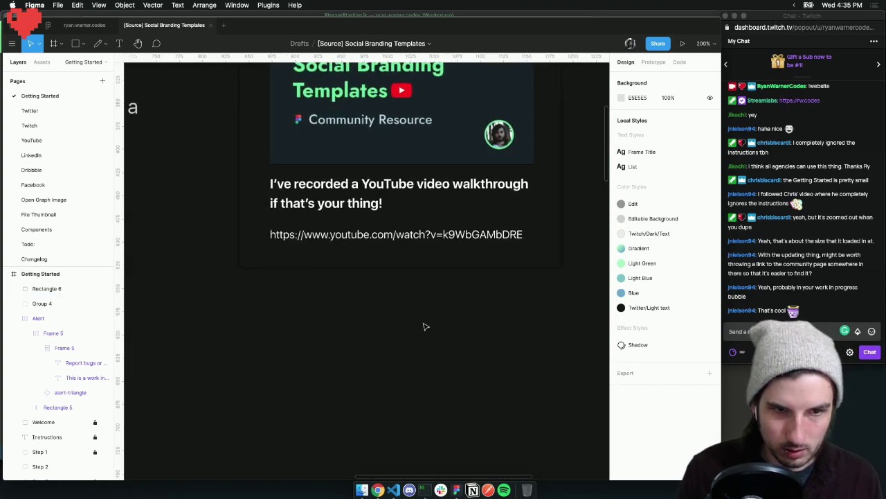
pyautogui.press('super+v')
pyautogui.moveTo(351, 286); pyautogui.dragTo(322, 299)
# Copy the YouTube card heading above the link and retype it 'Figma Community Link'
pyautogui.click(320, 145)
pyautogui.press('super+v')
pyautogui.moveTo(322, 139); pyautogui.dragTo(326, 240)
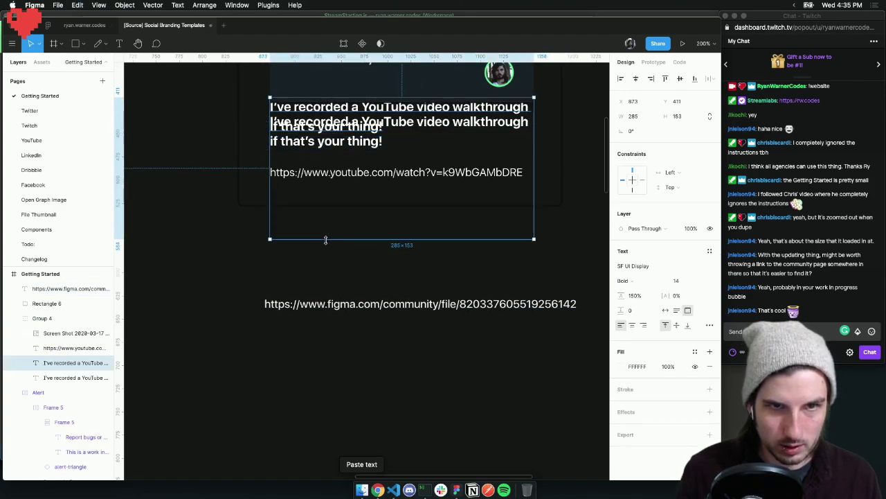
pyautogui.press('super+z')
pyautogui.moveTo(327, 134); pyautogui.dragTo(322, 275)
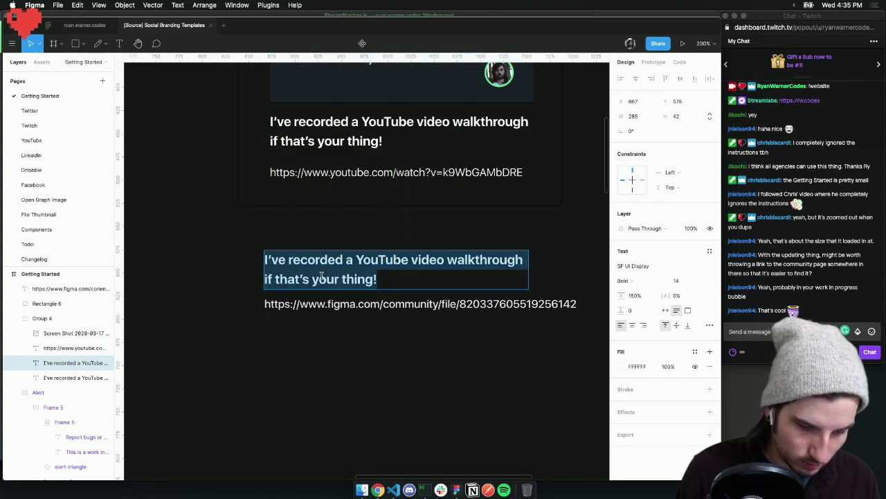
pyautogui.write('Figma')
pyautogui.press('BackSpace')
pyautogui.write('ma ')
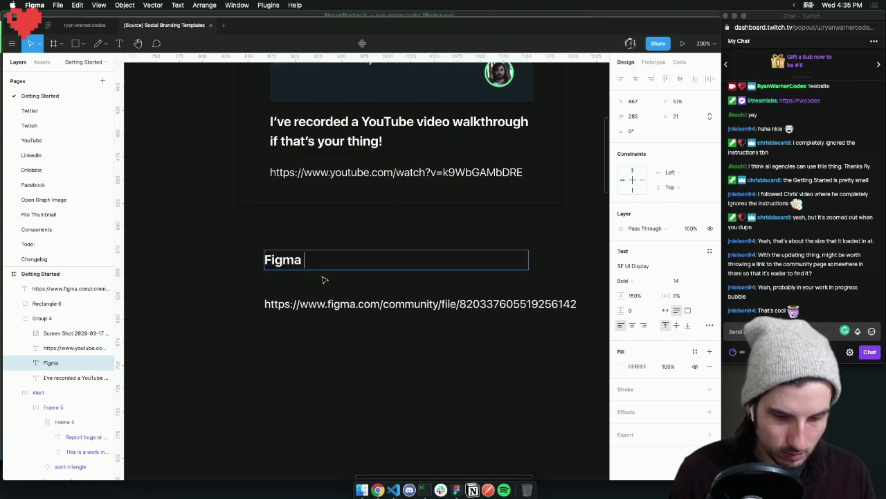
pyautogui.write('Community Link')
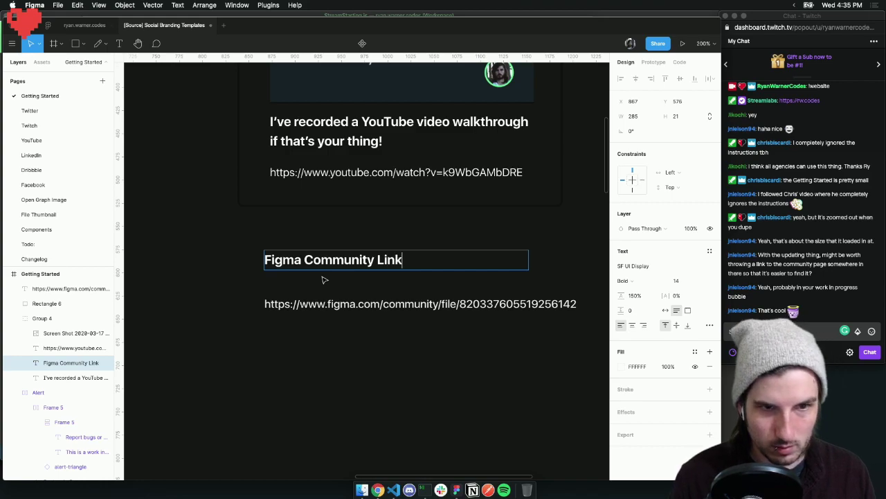
pyautogui.press('Escape')
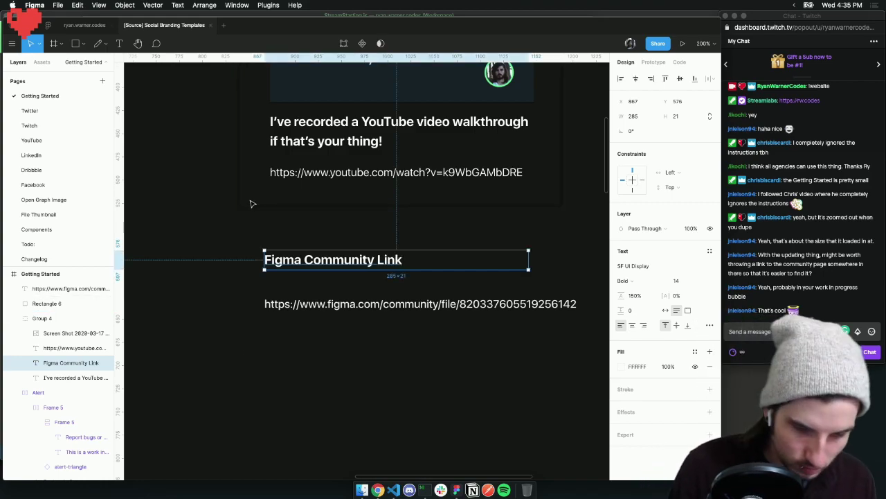
pyautogui.press('super+minus')
pyautogui.press('super+minus')
pyautogui.press('z')
pyautogui.click(441, 227)
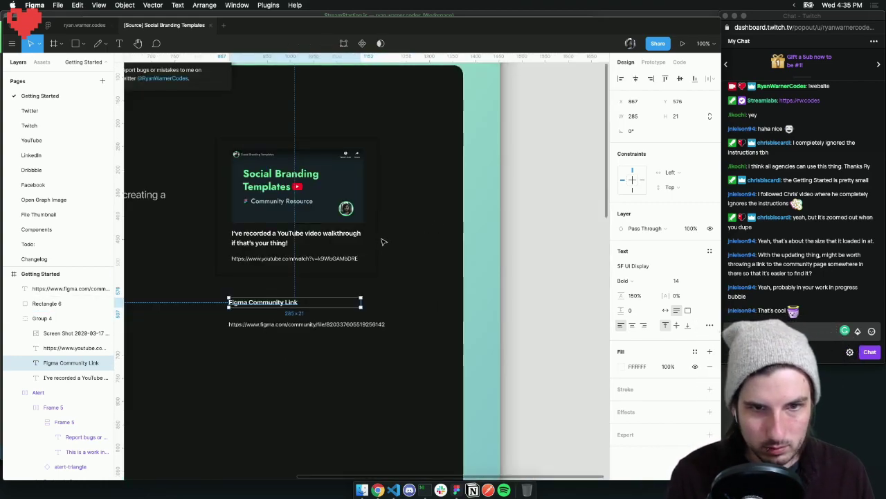
# Paste a copy of the video card's outline below and narrow the community URL to wrap inside it
pyautogui.press('super+v')
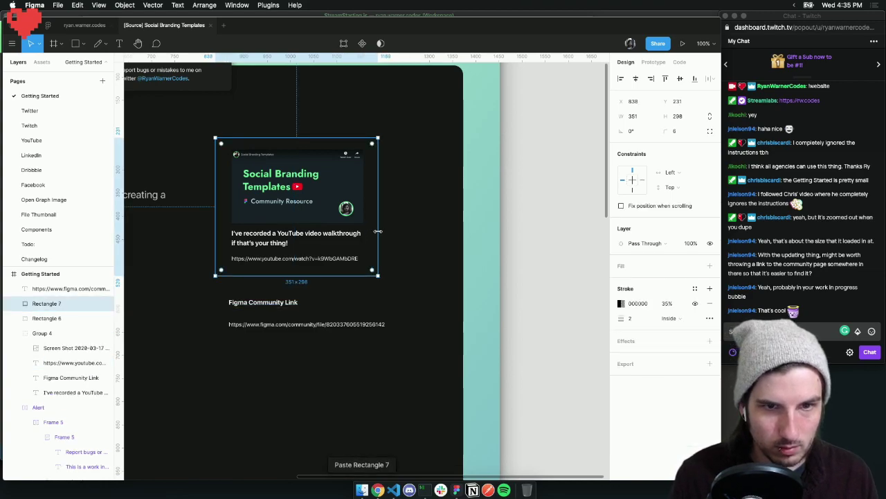
pyautogui.moveTo(279, 274); pyautogui.dragTo(288, 340)
pyautogui.click(288, 331)
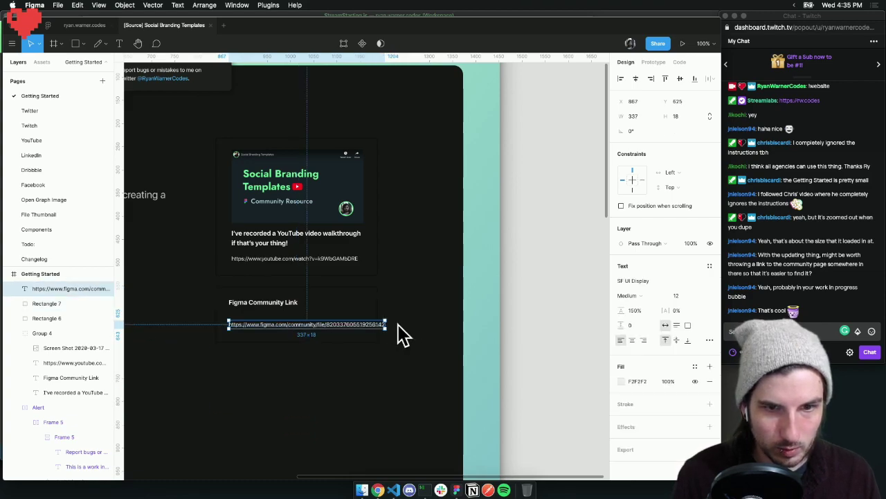
pyautogui.moveTo(386, 324); pyautogui.dragTo(360, 324)
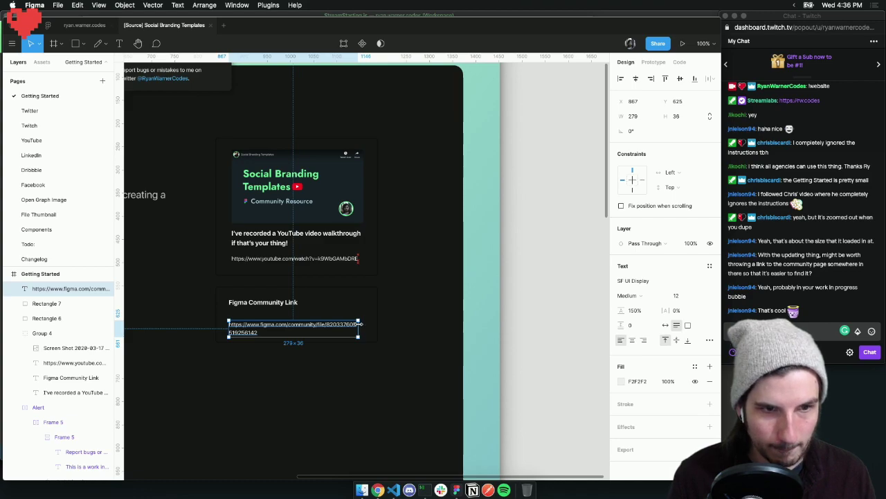
# Pull the Figma Community Link heading out of Group 4 and group it with the URL text
pyautogui.click(244, 305)
pyautogui.doubleClick(240, 305)
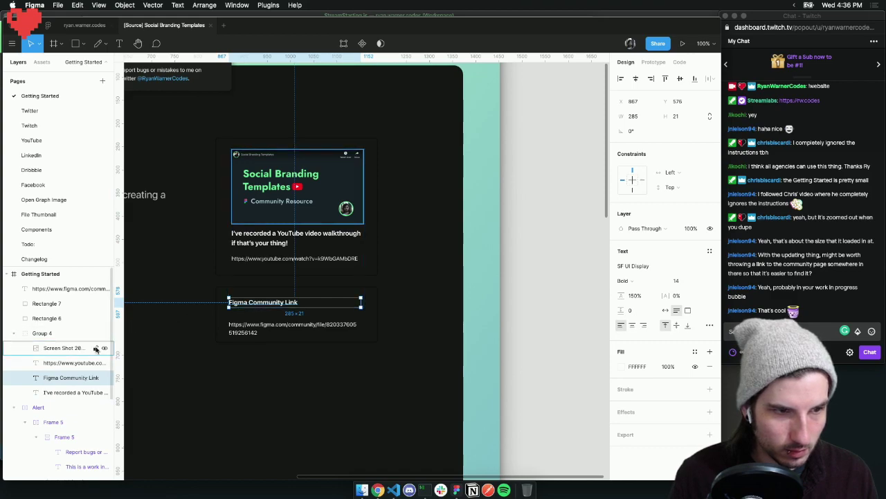
pyautogui.moveTo(52, 380); pyautogui.dragTo(48, 323)
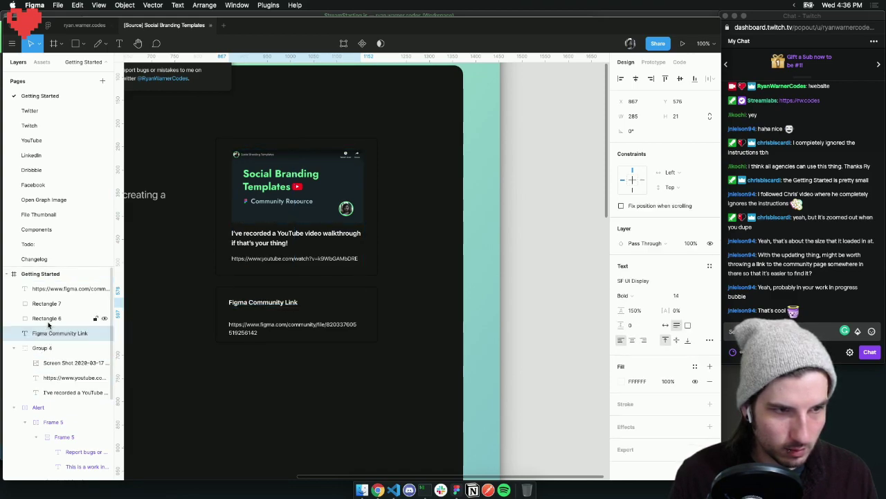
pyautogui.click(240, 329)
pyautogui.hotkey('shift', 'Up')
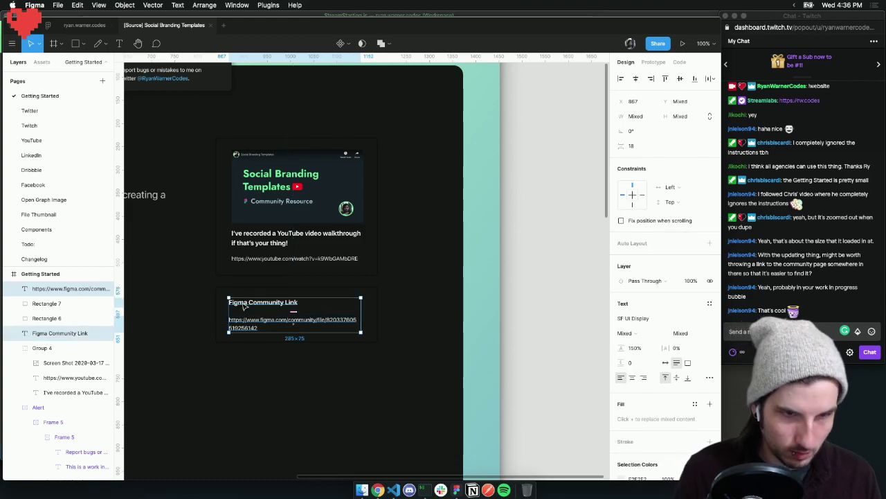
pyautogui.press('super+g')
pyautogui.click(326, 379)
# Group the community link text group with its card outline into one 351x121 card
pyautogui.hscroll(-3, 371, 380)
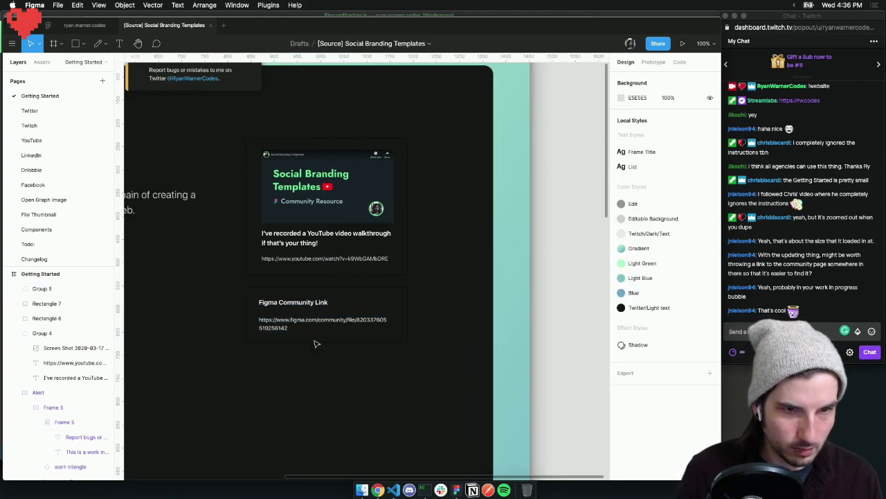
pyautogui.click(264, 293)
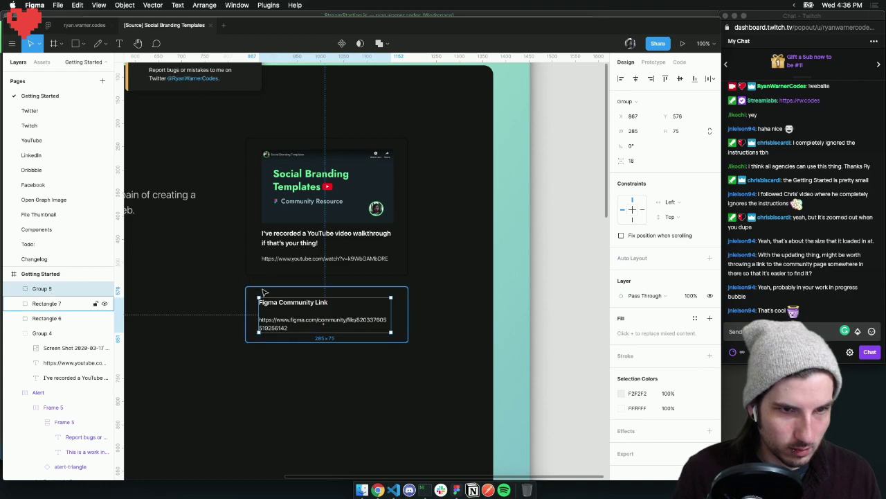
pyautogui.keyDown('shift'); pyautogui.click(262, 287); pyautogui.keyUp('shift')
pyautogui.press('super+g')
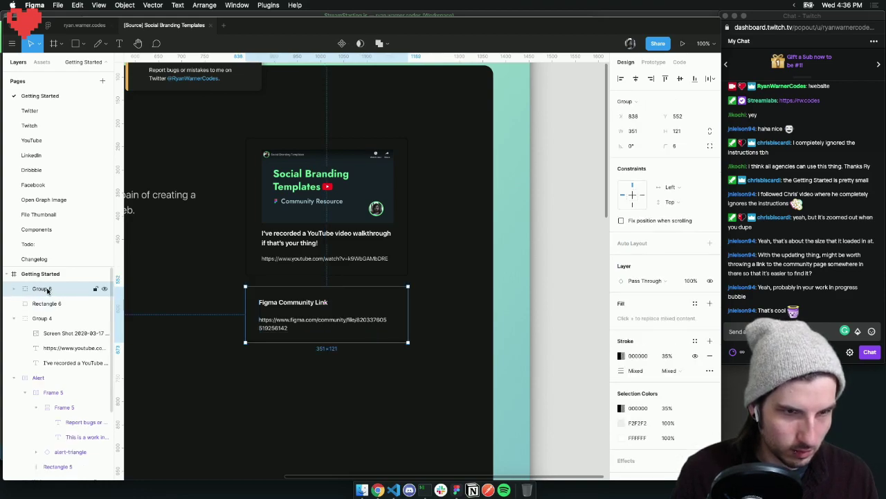
# Rename the new community card group to 'Figma Community Link'
pyautogui.doubleClick(49, 289)
pyautogui.write('Figma Co')
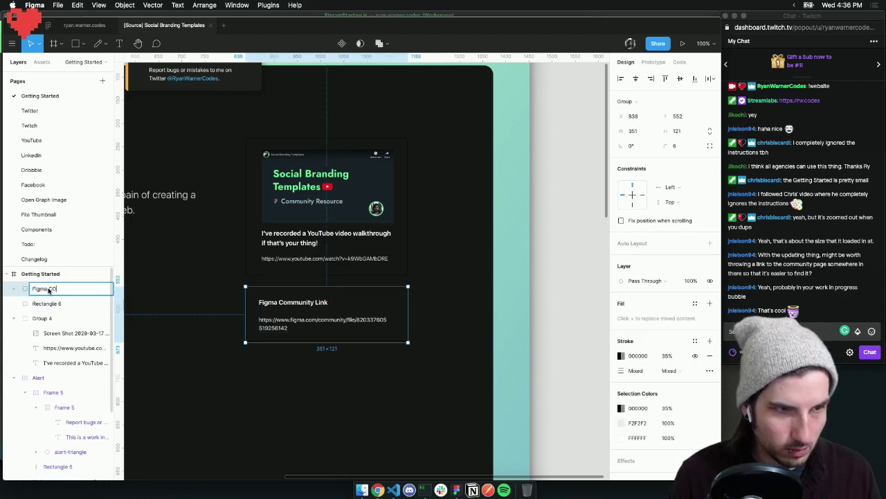
pyautogui.write('mmunity Li')
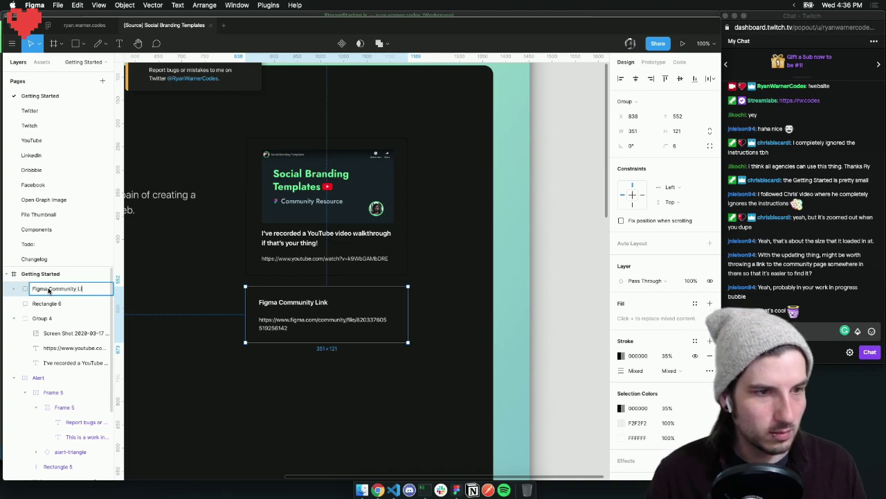
pyautogui.write('nk')
pyautogui.press('Return')
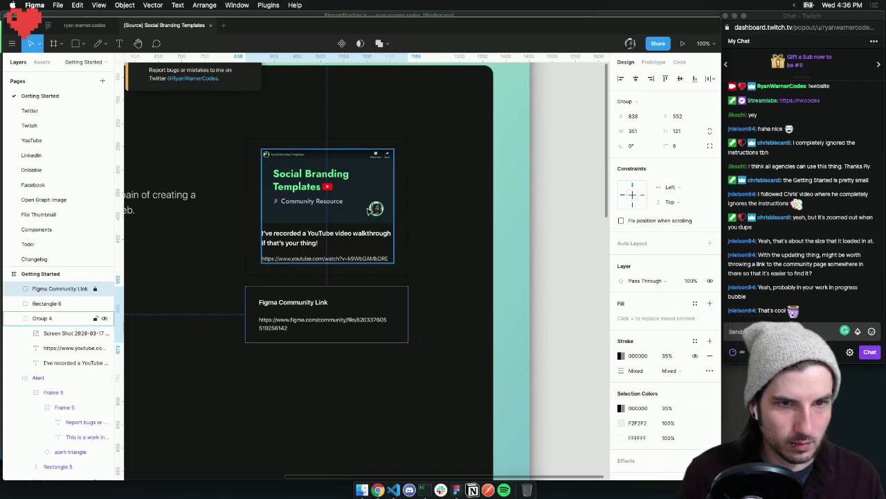
# Group Rectangle 6 with Group 4 and name the group 'Youtube video walkthrough'
pyautogui.click(374, 208)
pyautogui.click(405, 140)
pyautogui.moveTo(418, 115); pyautogui.dragTo(239, 272)
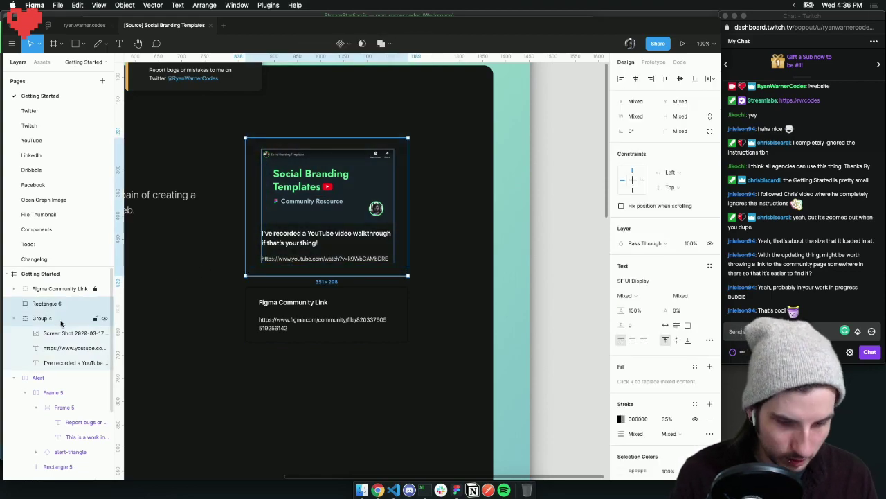
pyautogui.hotkey('ctrl', 'g')
pyautogui.doubleClick(53, 303)
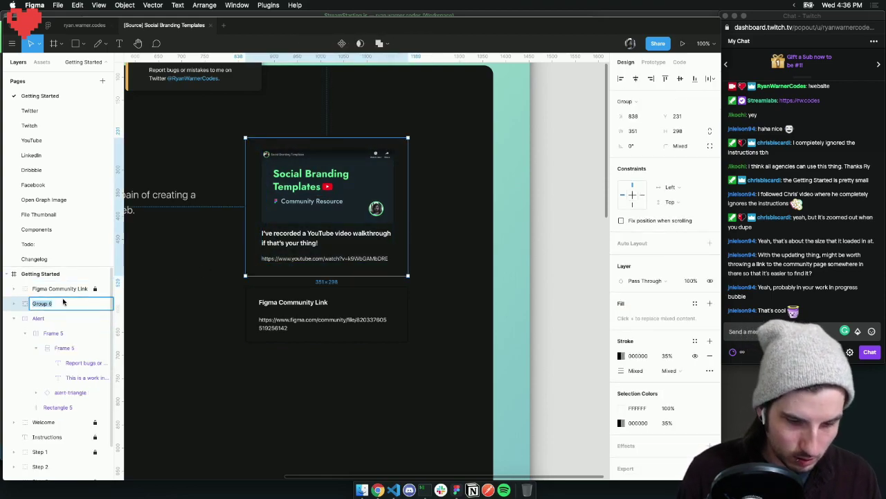
pyautogui.write('Youtube video')
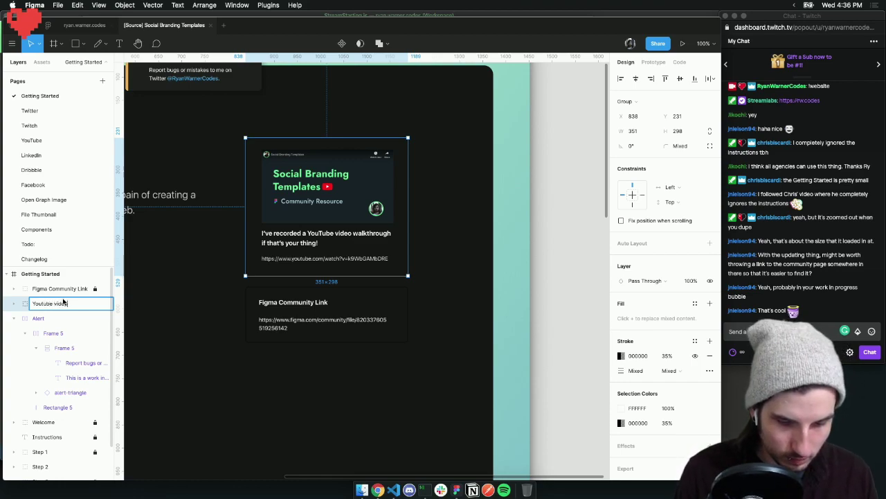
pyautogui.write(' walkthrough')
pyautogui.press('Return')
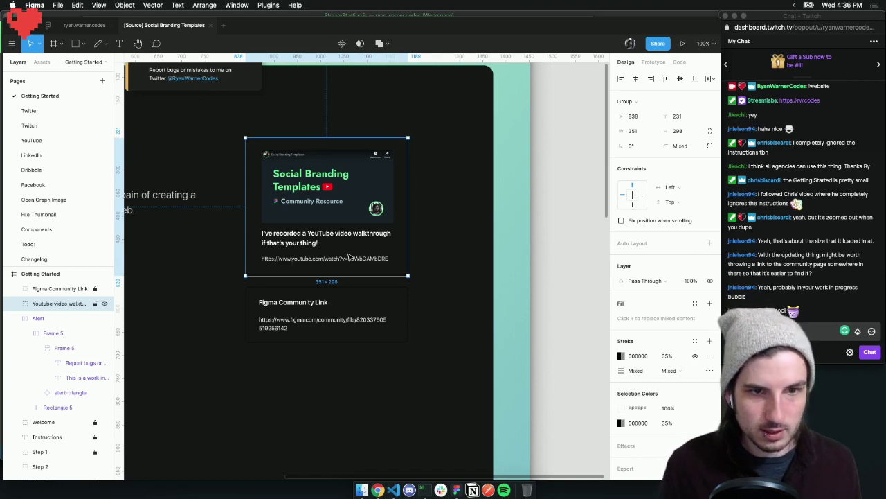
pyautogui.hscroll(3, 346, 253)
pyautogui.hscroll(-3, 344, 251)
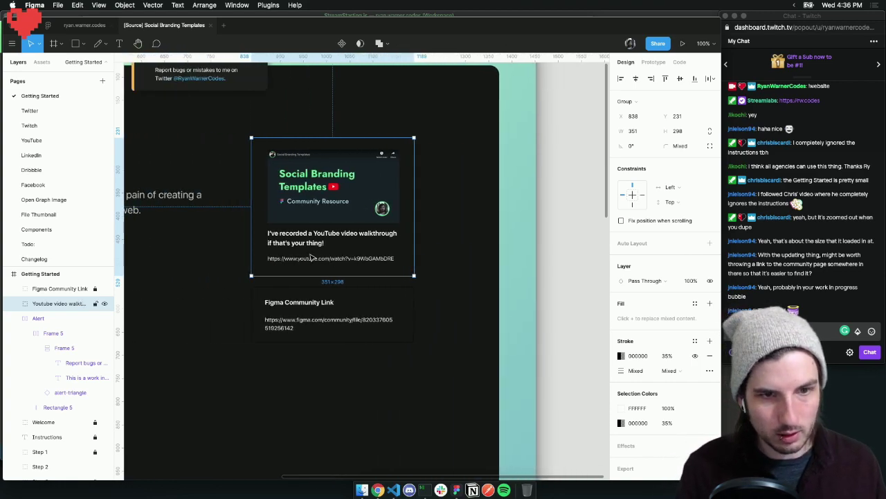
pyautogui.click(95, 306)
pyautogui.click(95, 289)
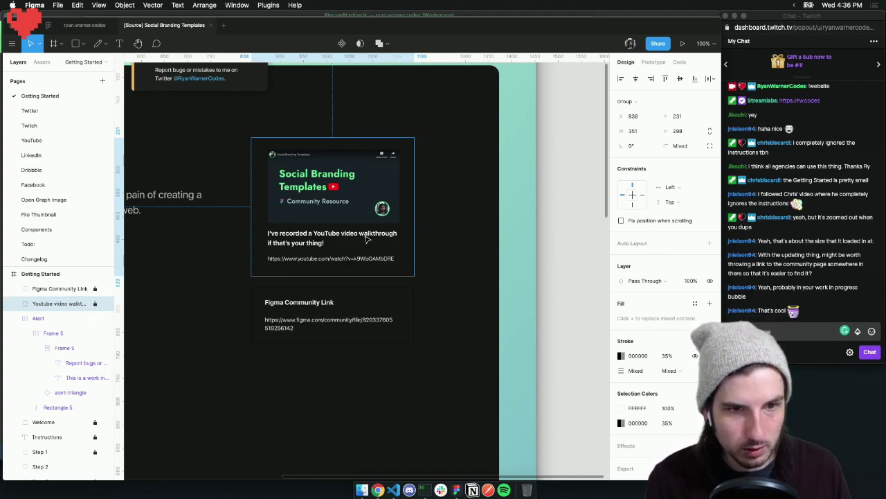
pyautogui.click(466, 219)
pyautogui.scroll(-1, 414, 263)
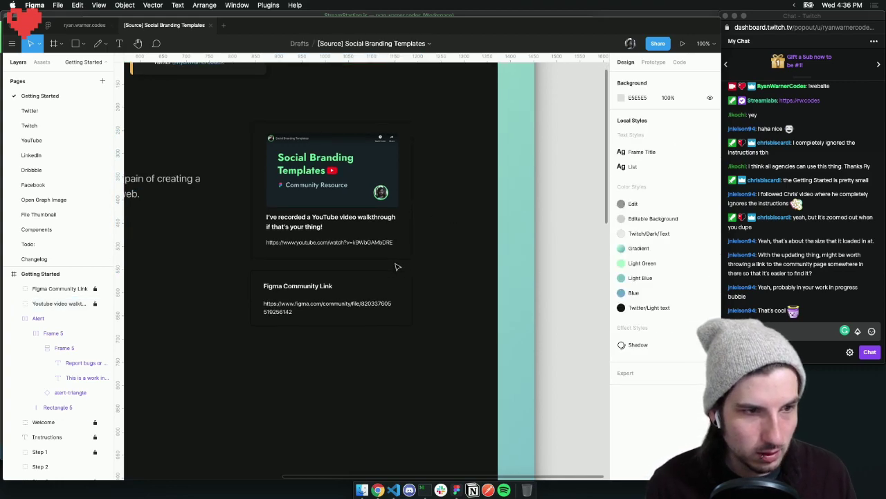
pyautogui.scroll(2, 391, 267)
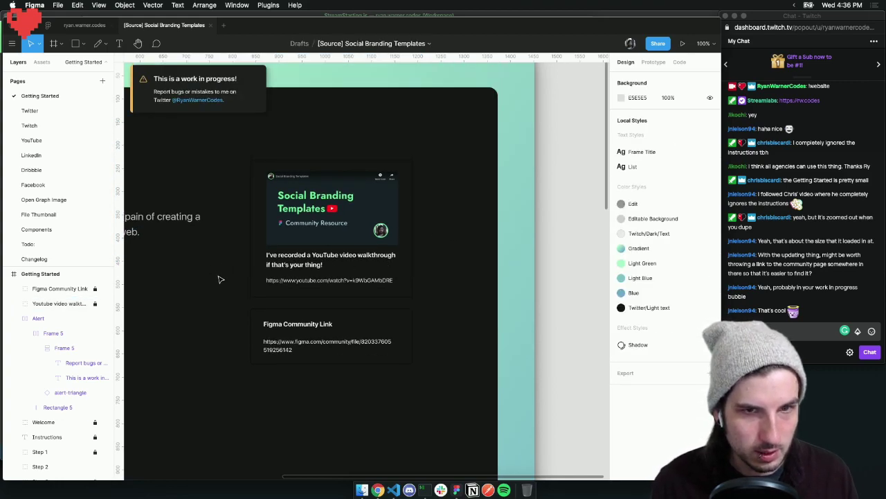
pyautogui.scroll(-3, 218, 279)
pyautogui.scroll(-2, 310, 265)
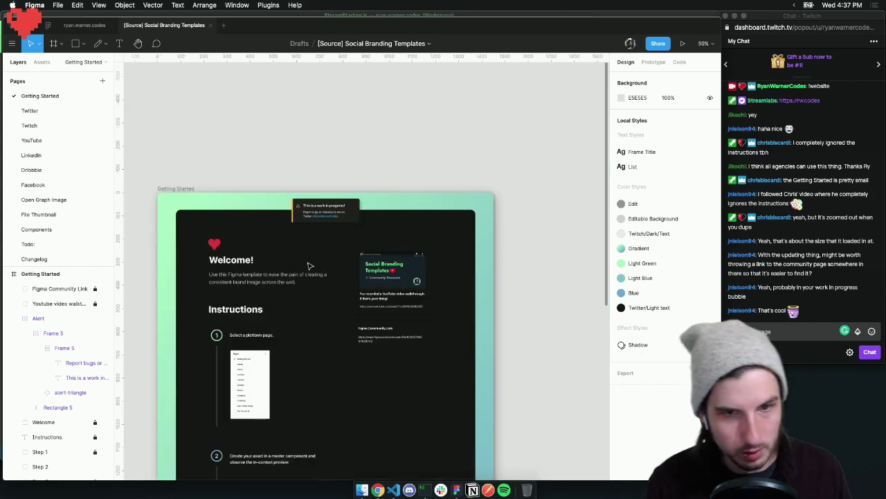
pyautogui.scroll(-2, 448, 299)
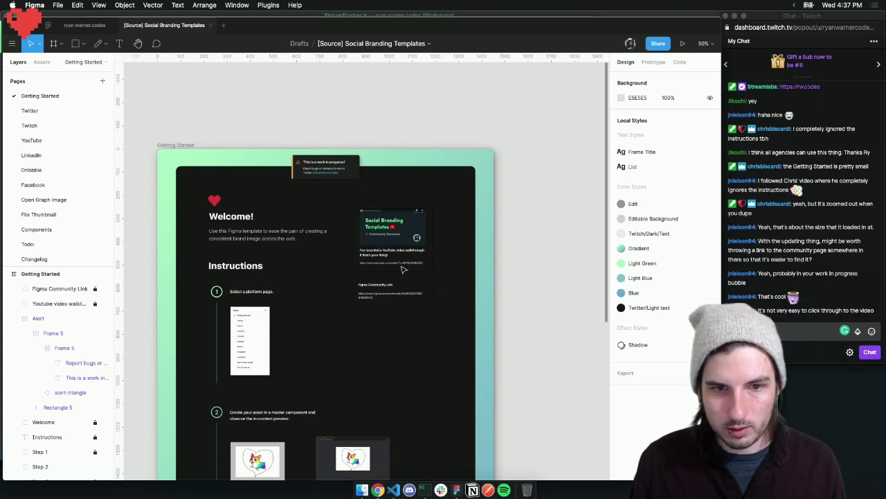
pyautogui.keyDown('ctrl'); pyautogui.scroll(5, 398, 267); pyautogui.keyUp('ctrl')
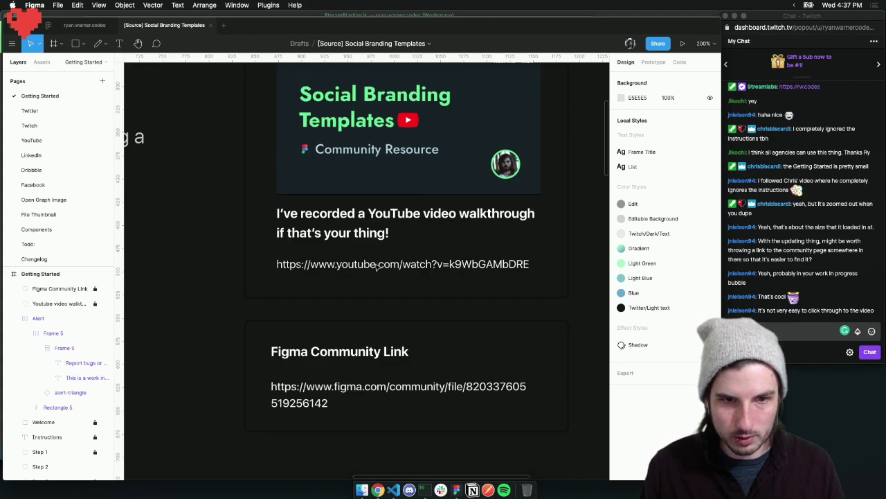
pyautogui.click(94, 288)
pyautogui.click(97, 302)
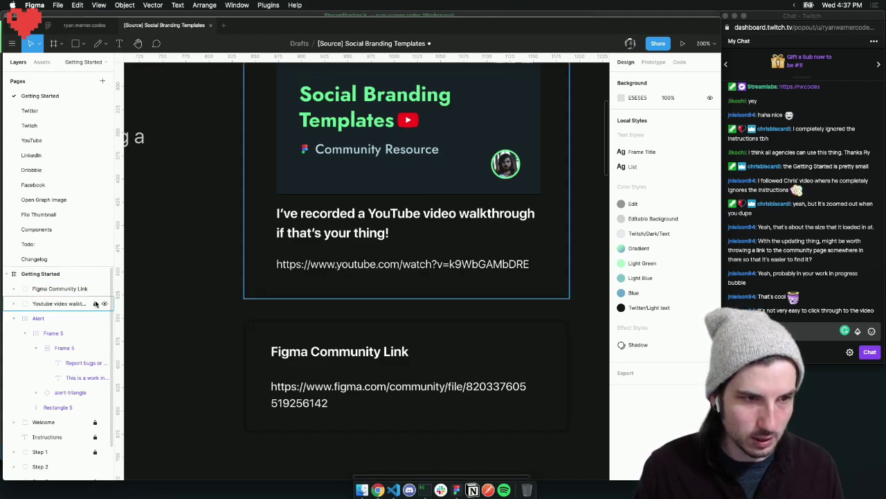
pyautogui.doubleClick(341, 266)
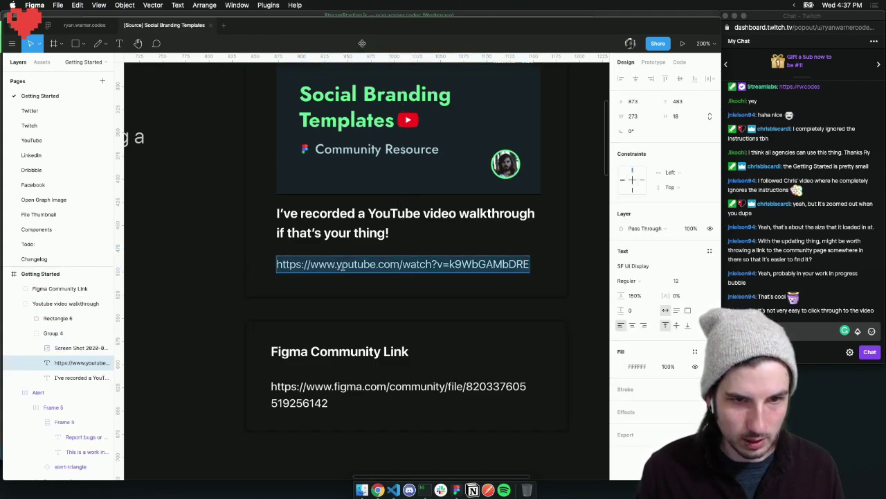
pyautogui.rightClick(439, 261)
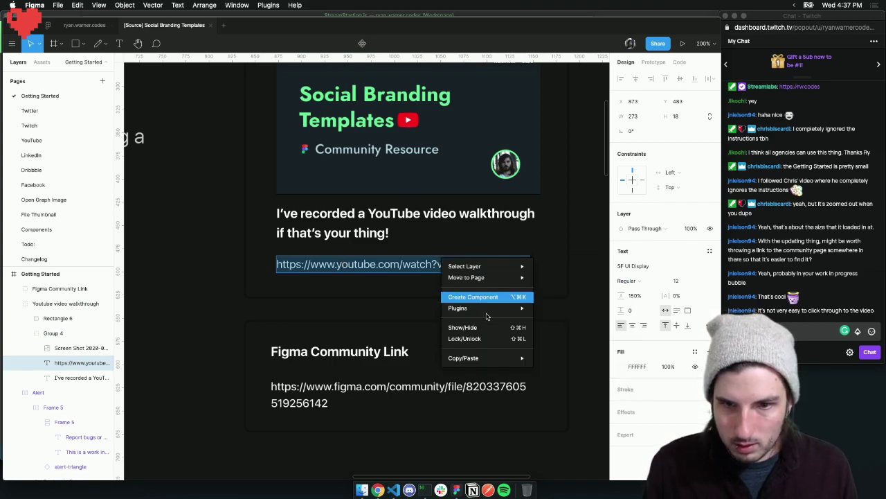
pyautogui.moveTo(482, 311)
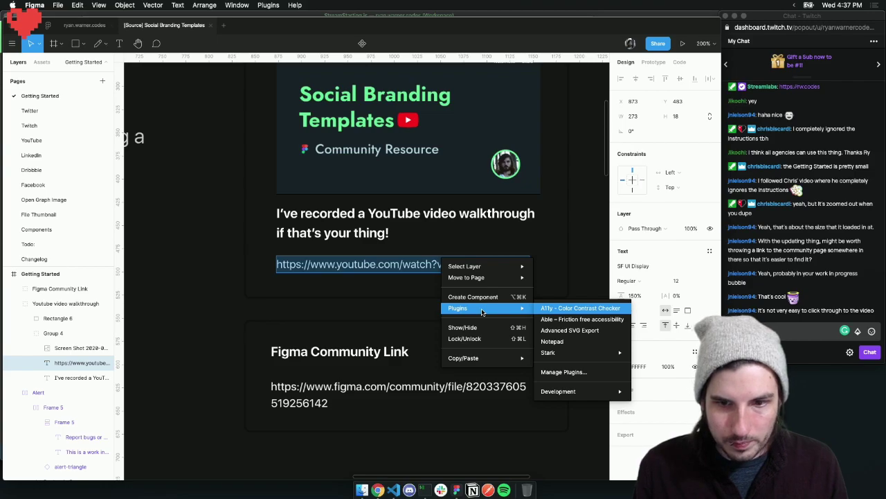
pyautogui.click(392, 301)
pyautogui.click(369, 289)
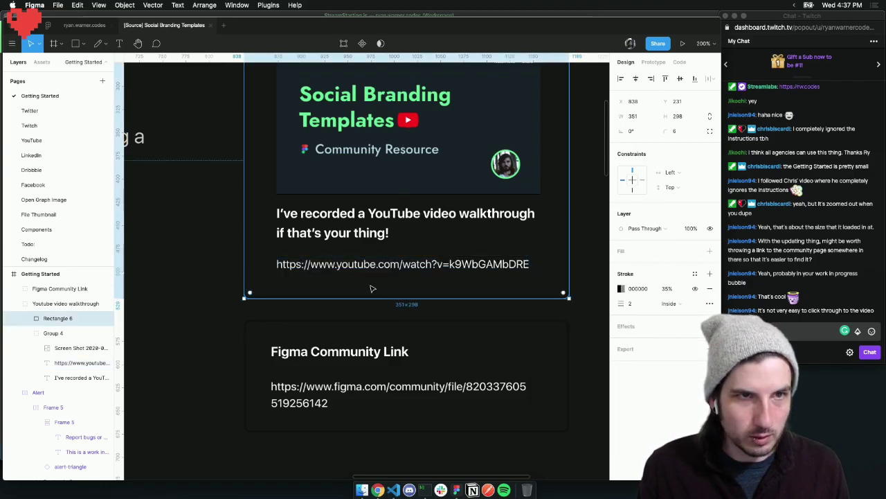
pyautogui.click(368, 305)
pyautogui.click(377, 490)
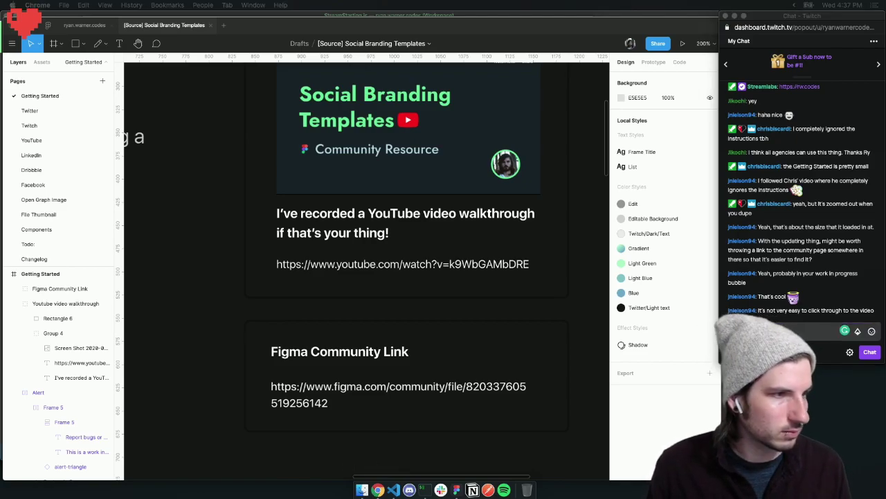
# In a new Chrome window, search Google for 'figma link to website'
pyautogui.press('super+n')
pyautogui.write('figma link to')
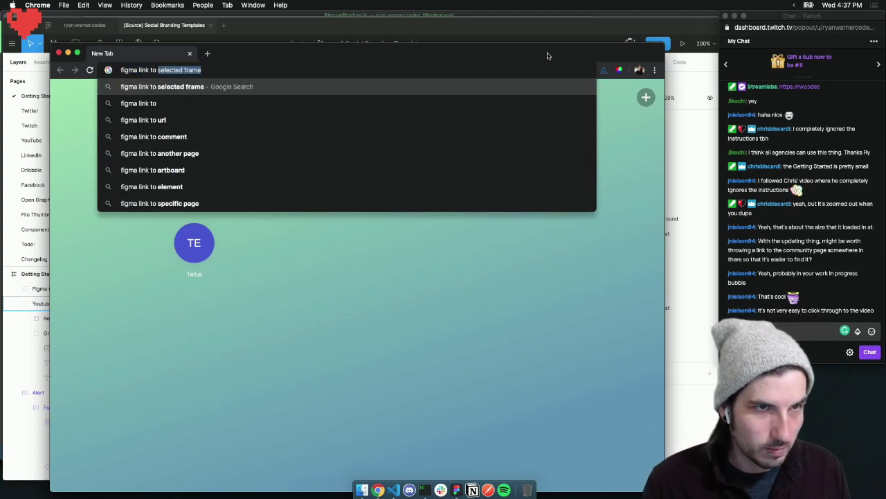
pyautogui.press('BackSpace')
pyautogui.press('Return')
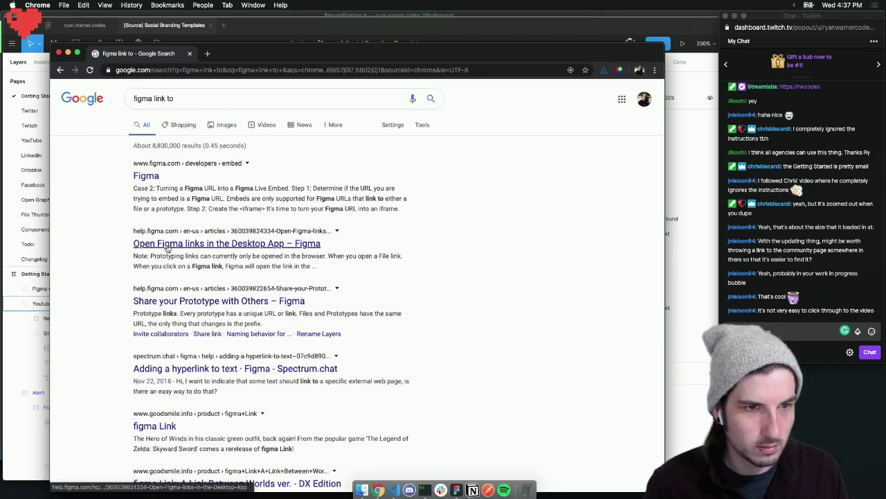
pyautogui.click(202, 99)
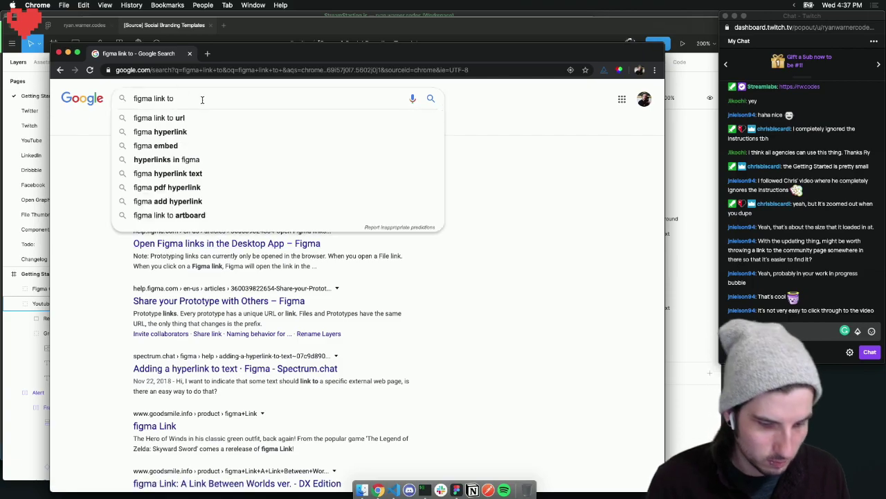
pyautogui.write('website')
pyautogui.press('Return')
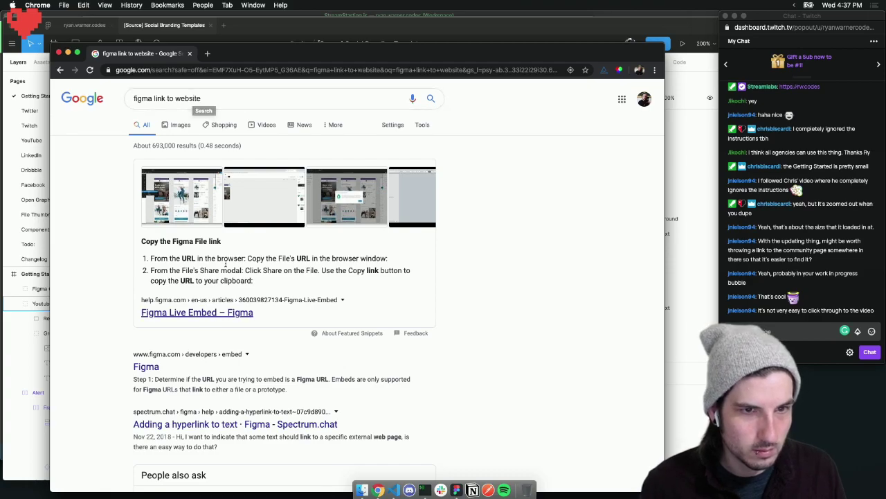
# Open the Figma Live Embed and Spectrum hyperlink-to-text results in background tabs
pyautogui.scroll(-2, 190, 273)
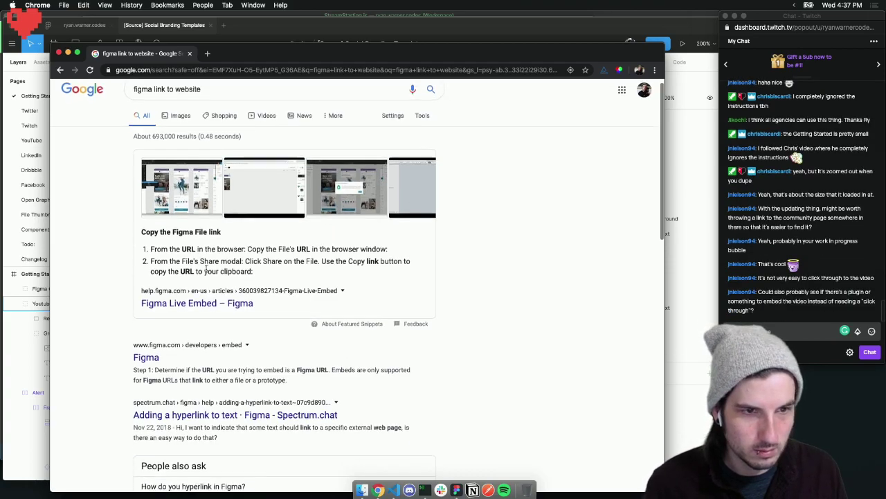
pyautogui.keyDown('super'); pyautogui.click(181, 278); pyautogui.keyUp('super')
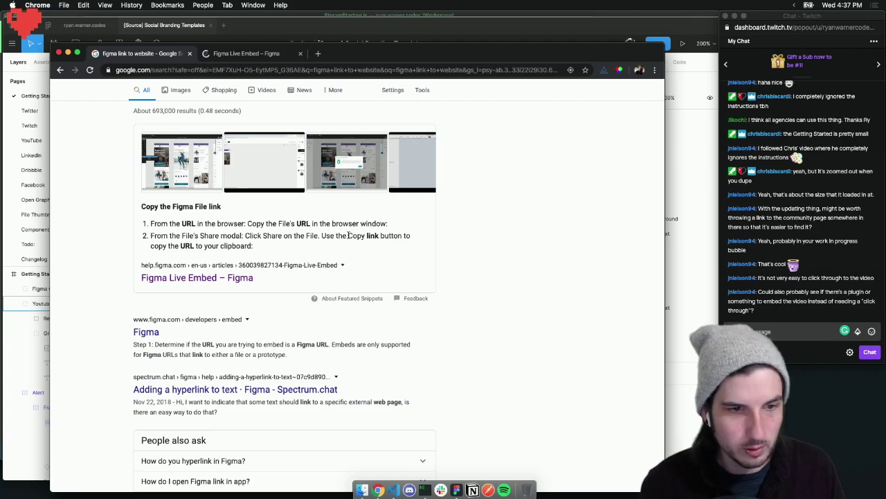
pyautogui.scroll(-5, 349, 235)
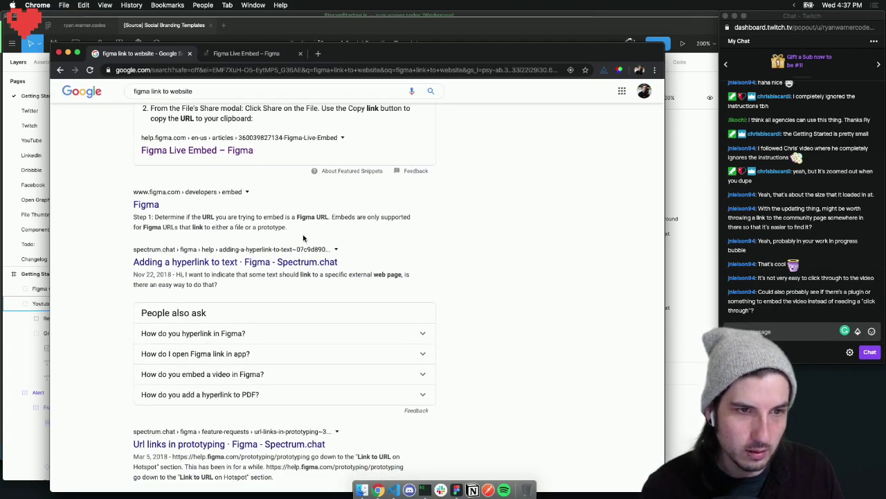
pyautogui.keyDown('super'); pyautogui.click(207, 262); pyautogui.keyUp('super')
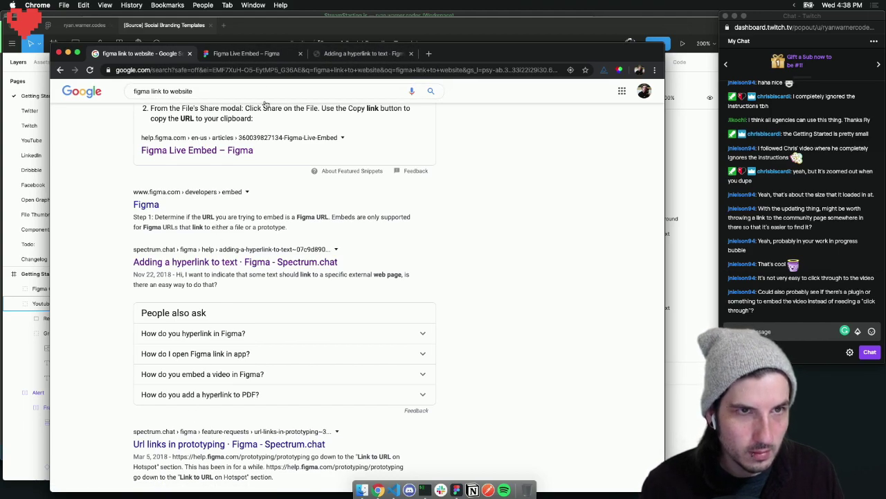
# Search Google for 'figma video plugin' in a new tab
pyautogui.press('super+t')
pyautogui.write('figma')
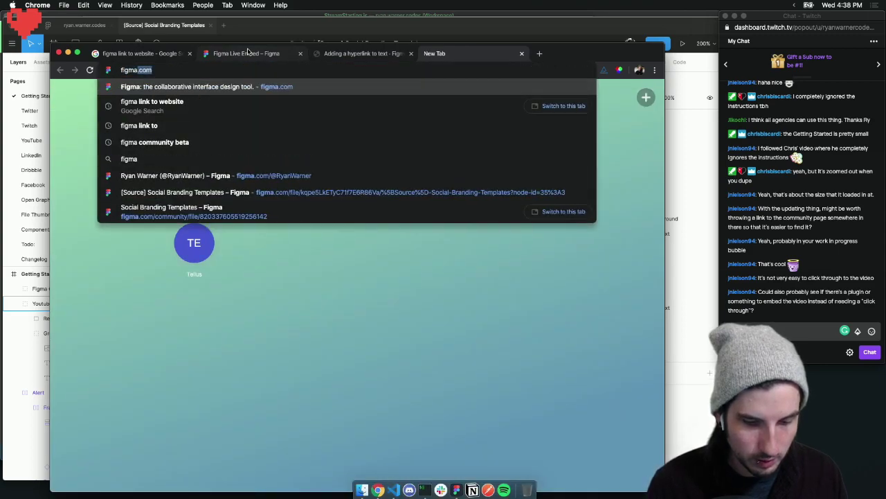
pyautogui.write(' video plugin')
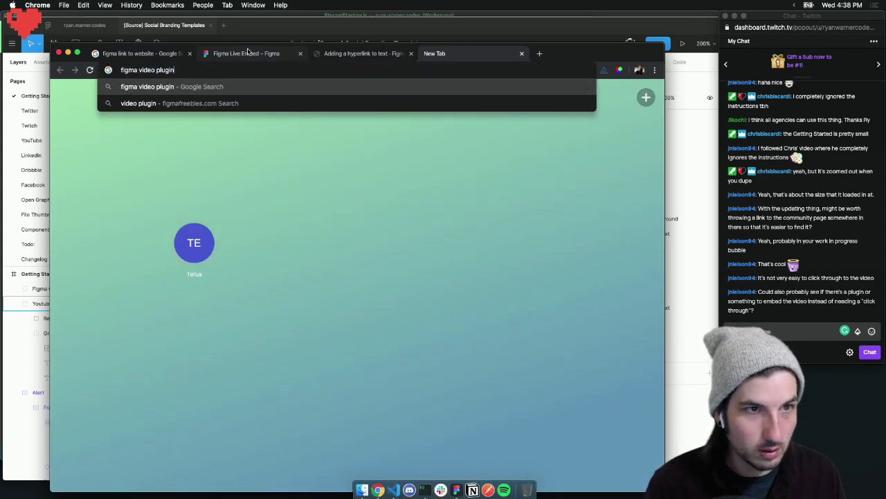
pyautogui.press('Return')
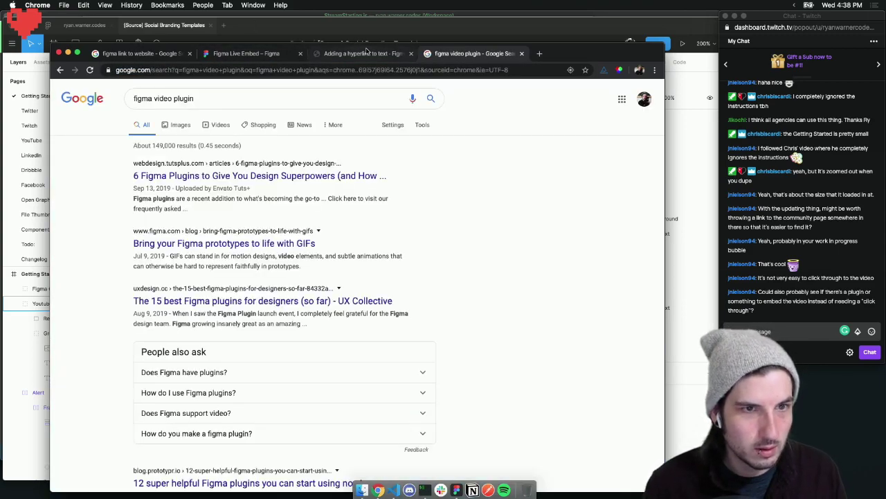
# Open the plugin roundup article in the background and switch to the 'Adding a hyperlink to text' tab
pyautogui.keyDown('super'); pyautogui.click(214, 178); pyautogui.keyUp('super')
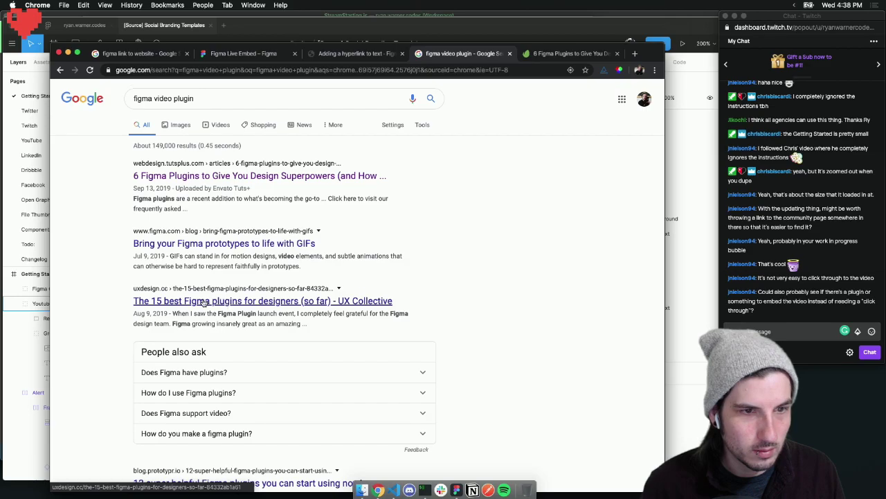
pyautogui.scroll(-5, 203, 302)
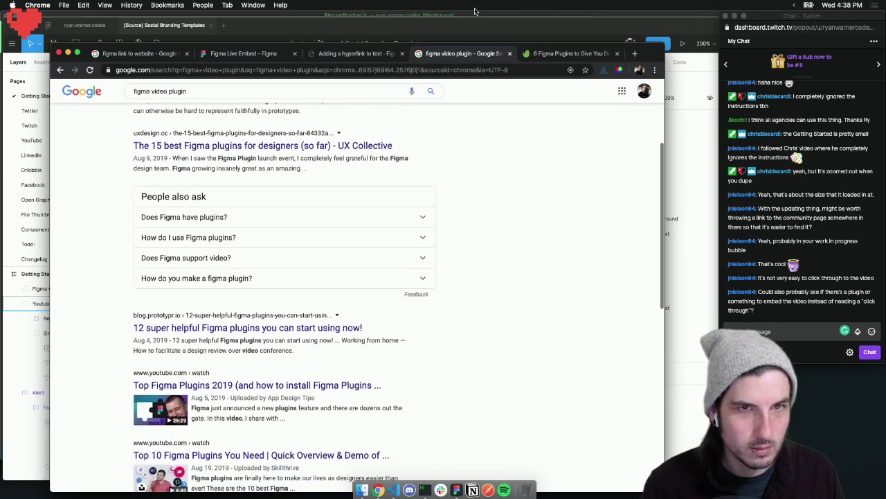
pyautogui.click(360, 54)
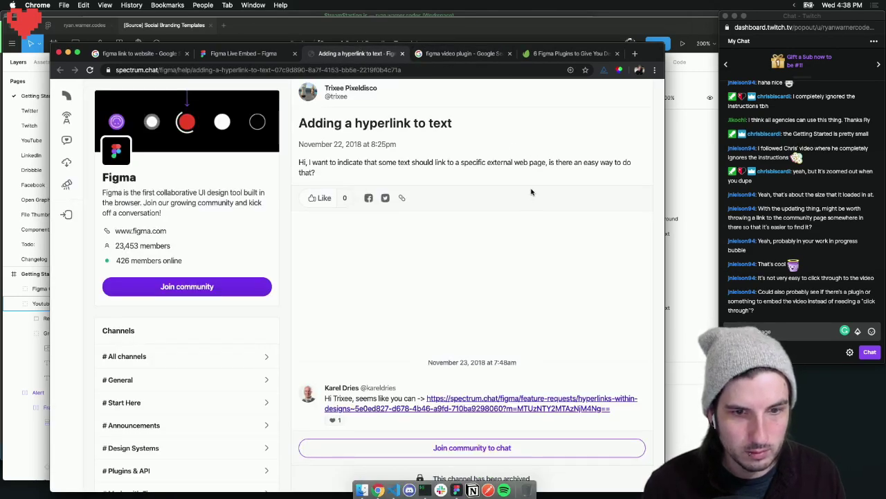
# Open the 'HyperLinks within designs' thread, read down to the Link to URL tip, then go back to Figma
pyautogui.keyDown('super'); pyautogui.click(490, 410); pyautogui.keyUp('super')
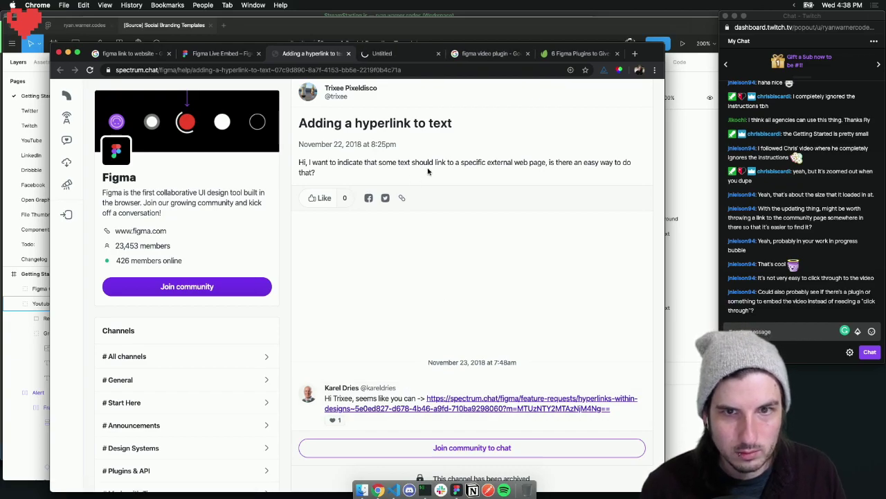
pyautogui.click(391, 54)
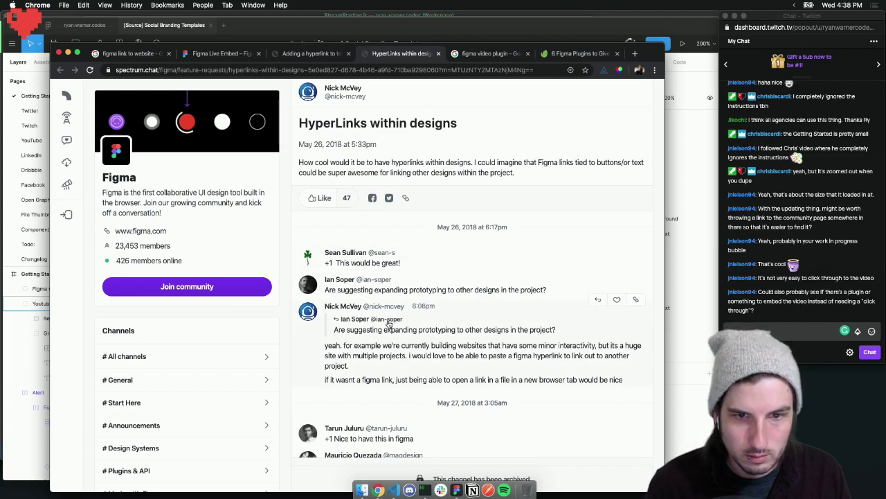
pyautogui.scroll(-2, 374, 318)
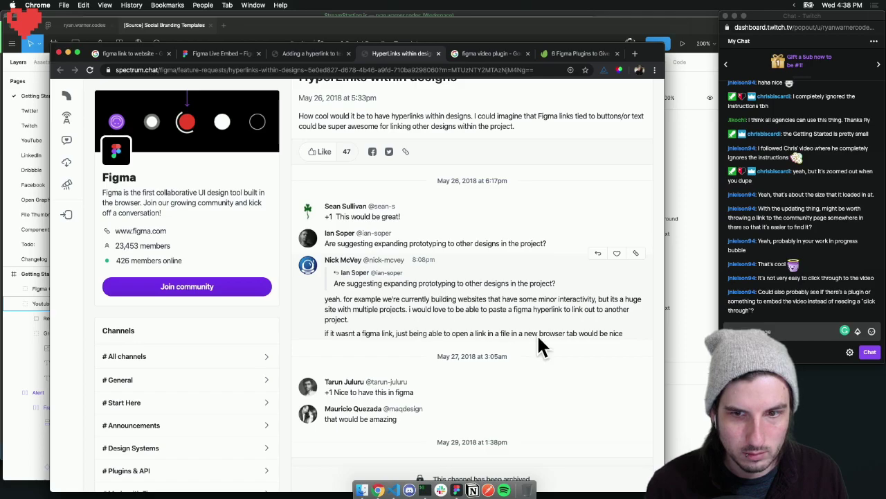
pyautogui.scroll(-9, 409, 311)
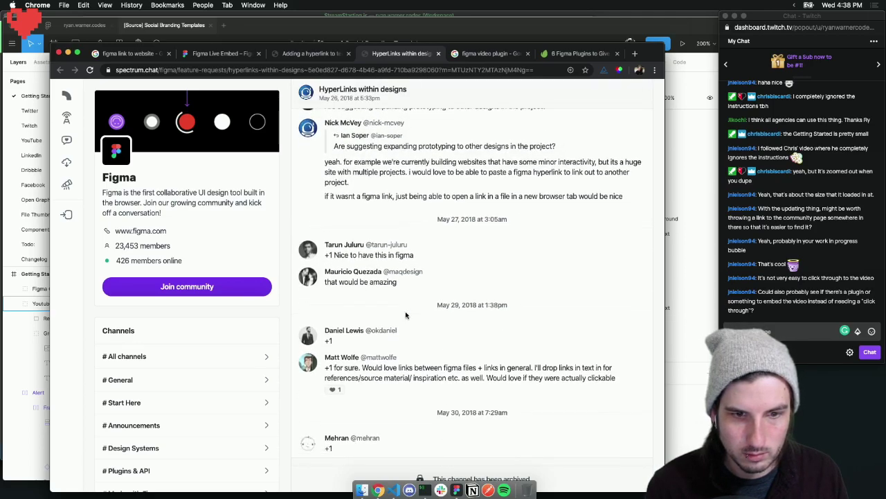
pyautogui.scroll(-10, 407, 316)
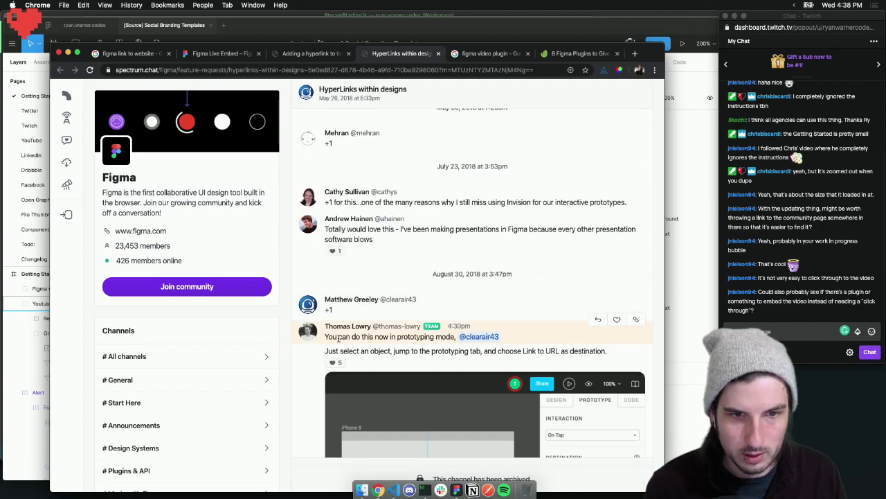
pyautogui.scroll(-3, 367, 329)
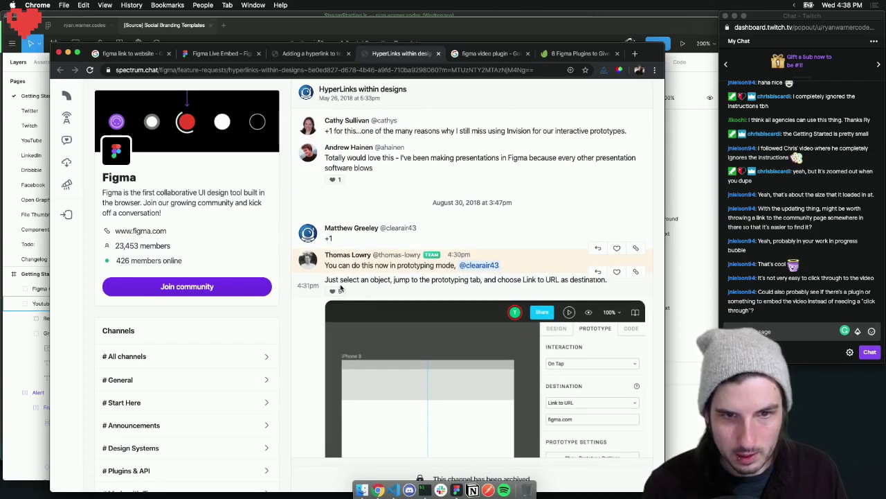
pyautogui.scroll(-1, 396, 287)
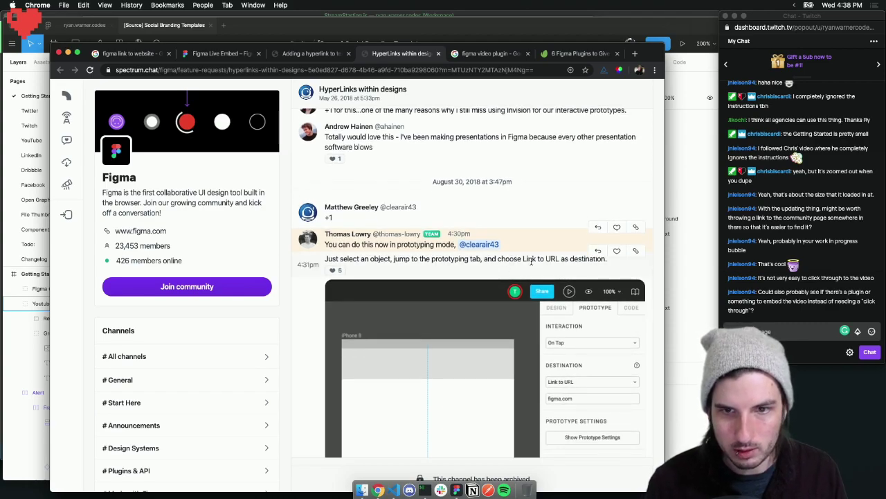
pyautogui.scroll(-5, 563, 259)
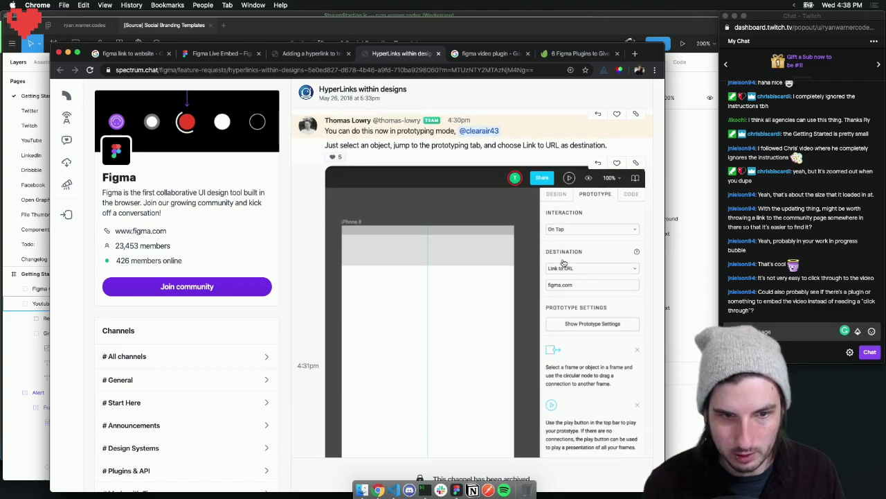
pyautogui.click(306, 25)
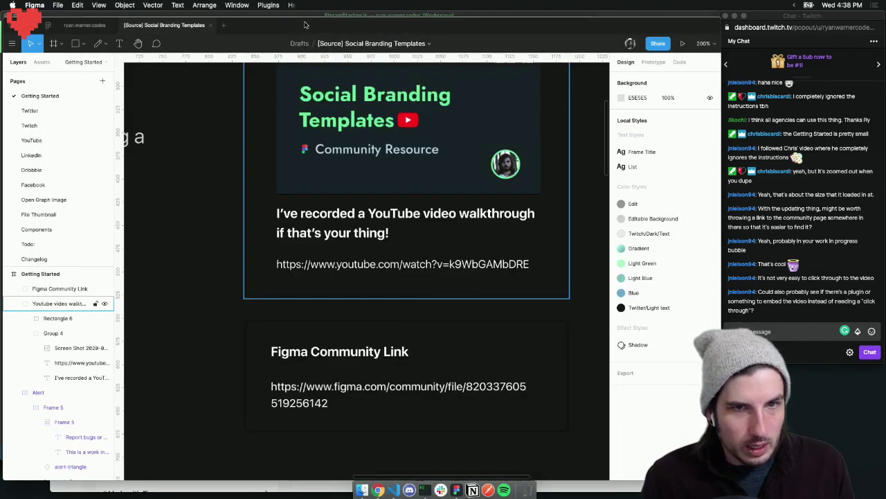
# Select the community link text and add a prototype On Click interaction, first trying Navigate to
pyautogui.click(363, 387)
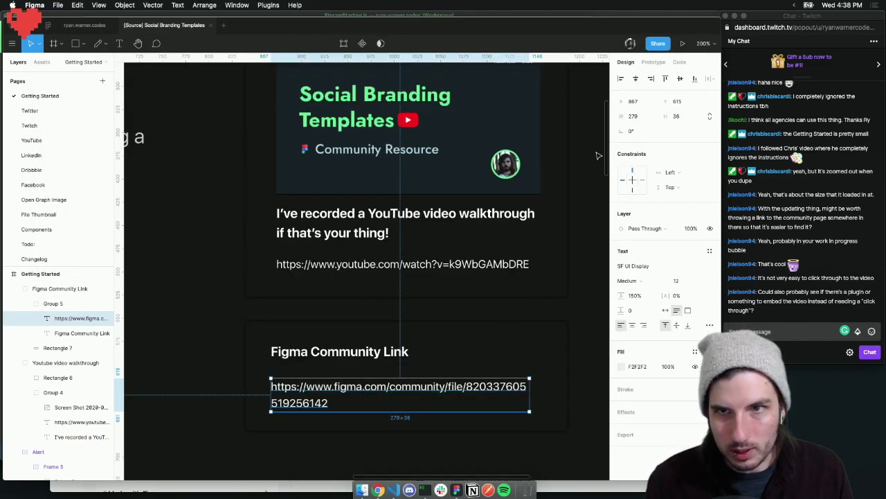
pyautogui.click(653, 62)
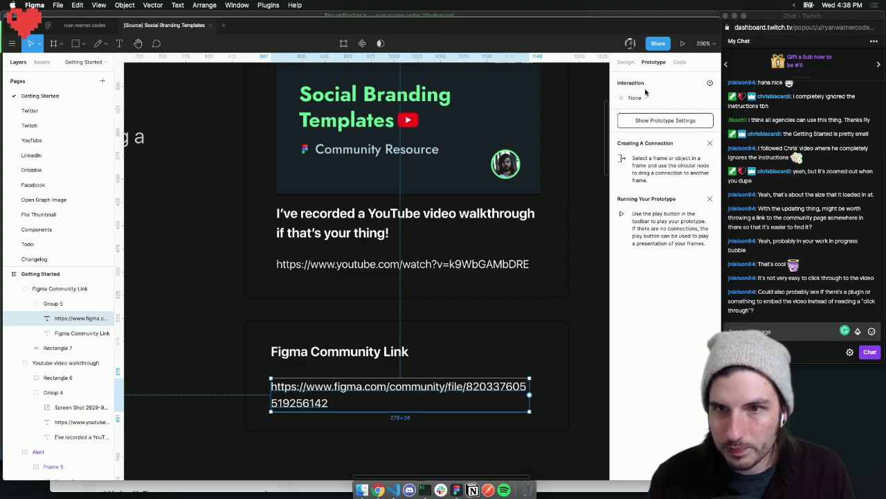
pyautogui.press('super+Tab')
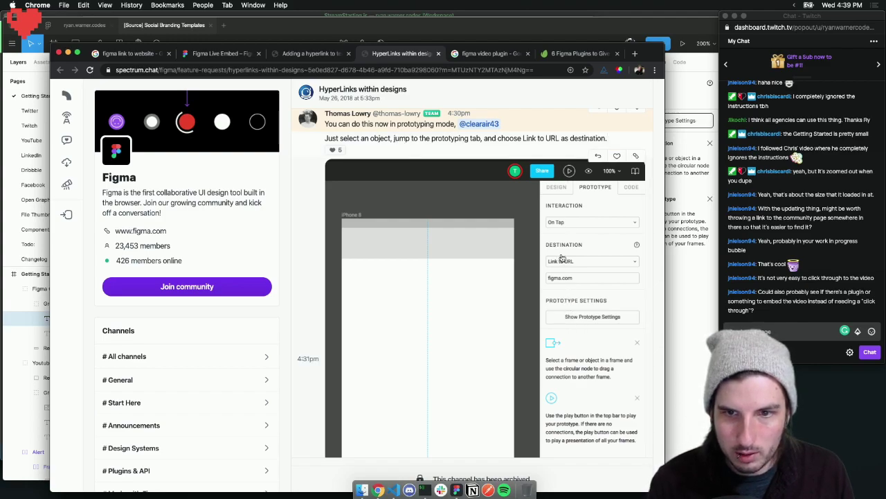
pyautogui.press('super+Tab')
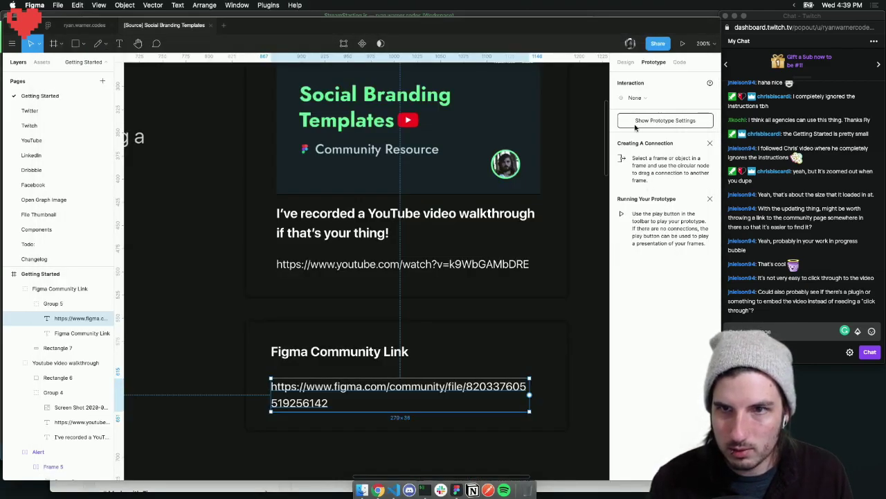
pyautogui.click(634, 99)
pyautogui.click(638, 117)
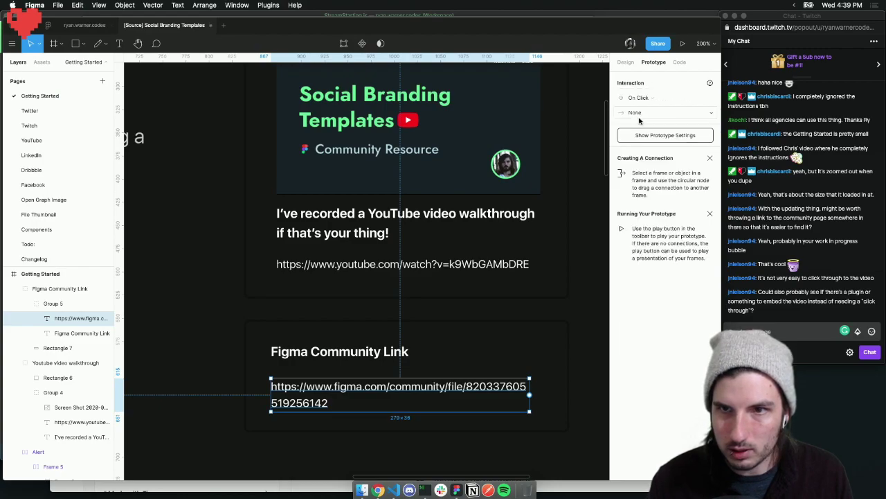
pyautogui.click(637, 113)
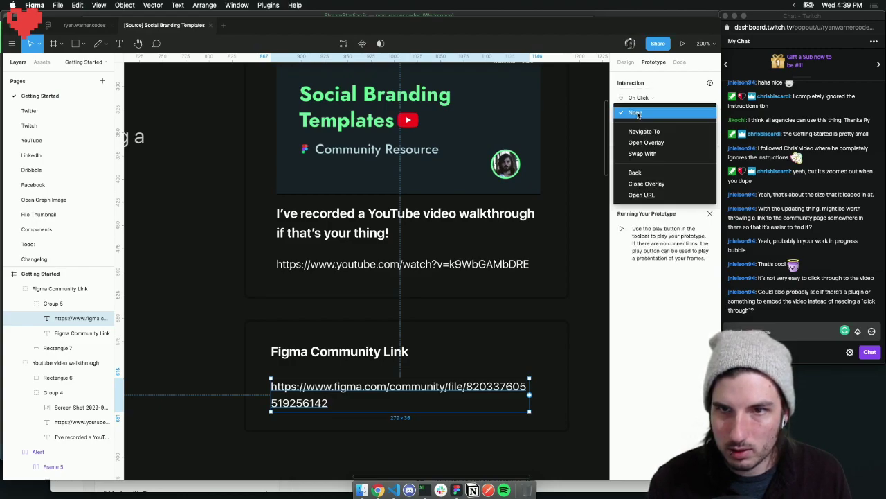
pyautogui.click(647, 133)
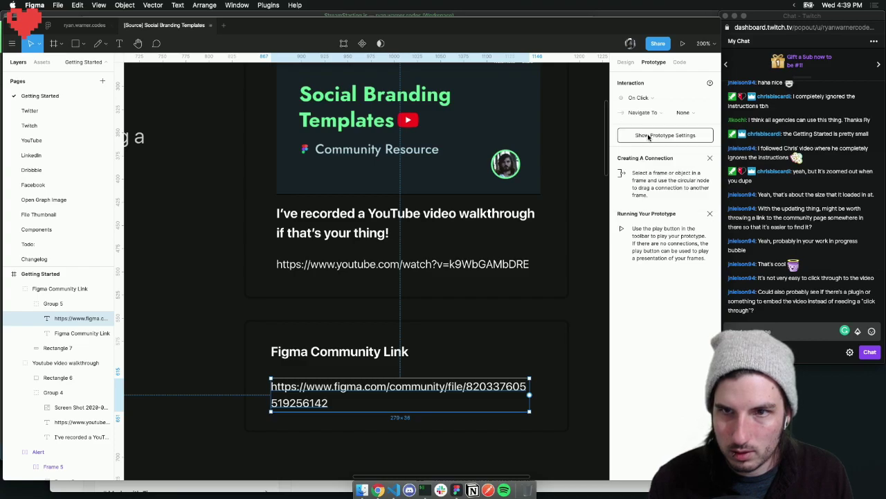
pyautogui.click(682, 113)
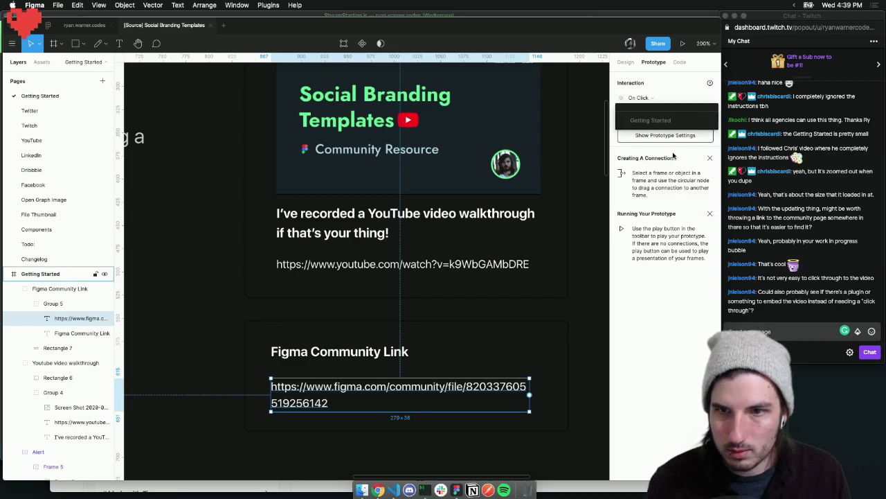
pyautogui.click(679, 174)
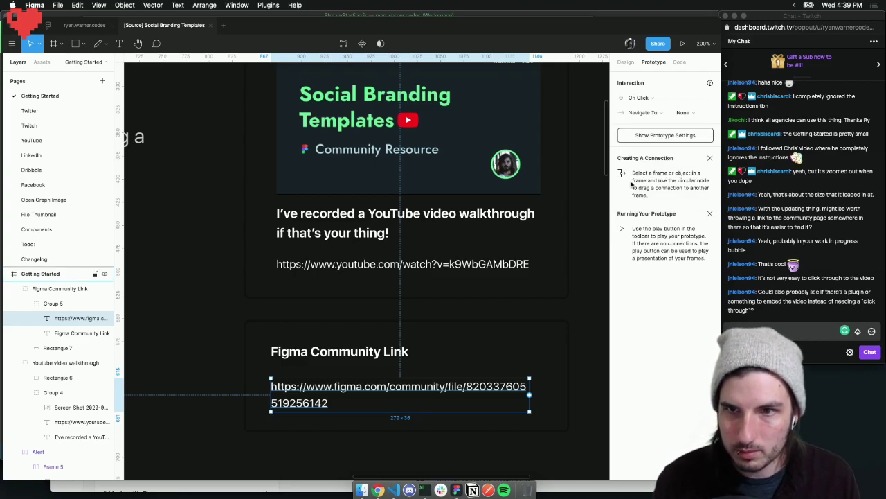
# Change the action to Open URL and paste in the Figma community URL
pyautogui.press('super+Tab')
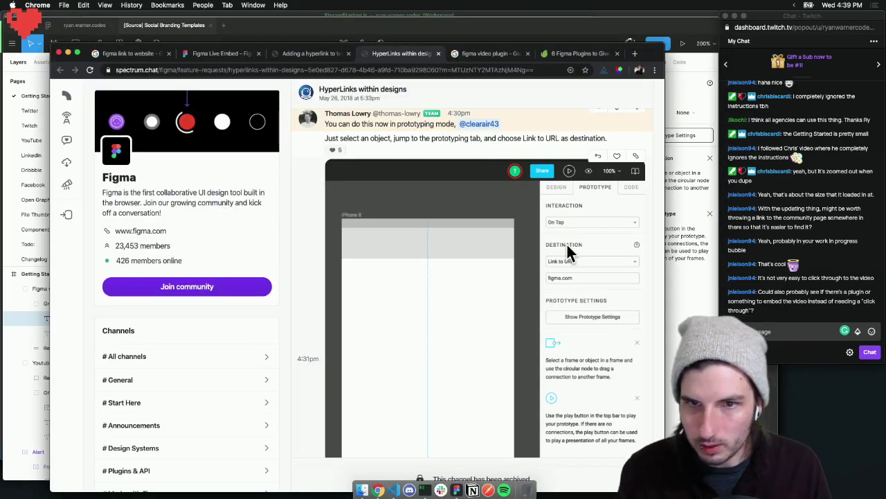
pyautogui.press('super+Tab')
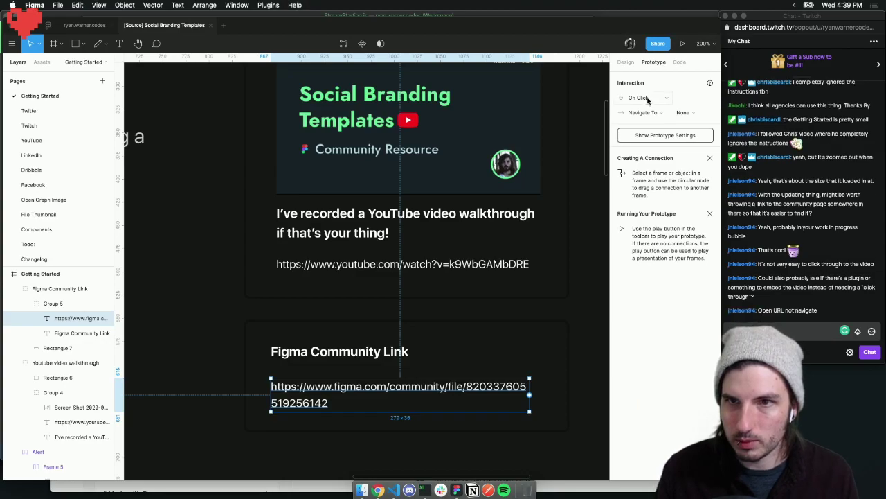
pyautogui.click(638, 97)
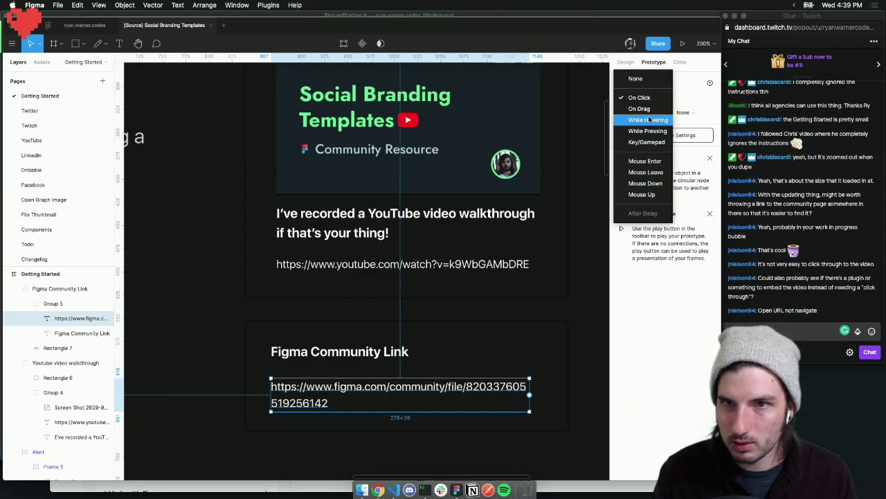
pyautogui.click(687, 183)
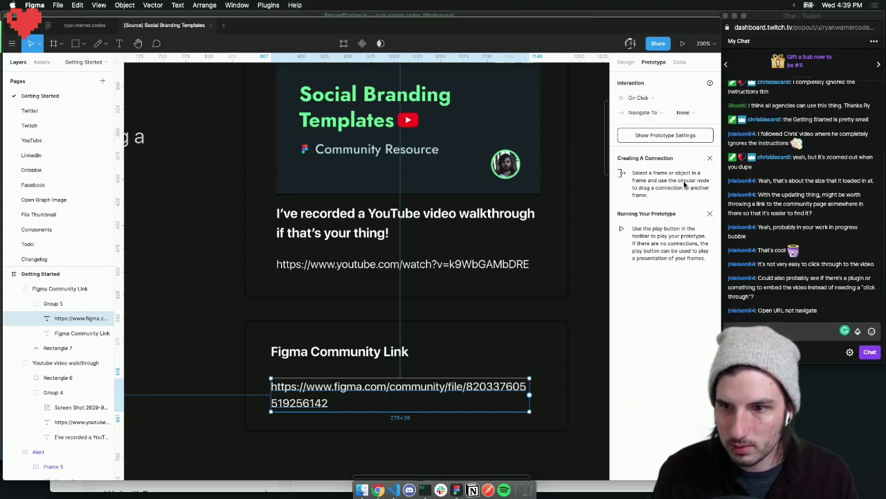
pyautogui.click(648, 113)
pyautogui.click(690, 116)
pyautogui.doubleClick(372, 387)
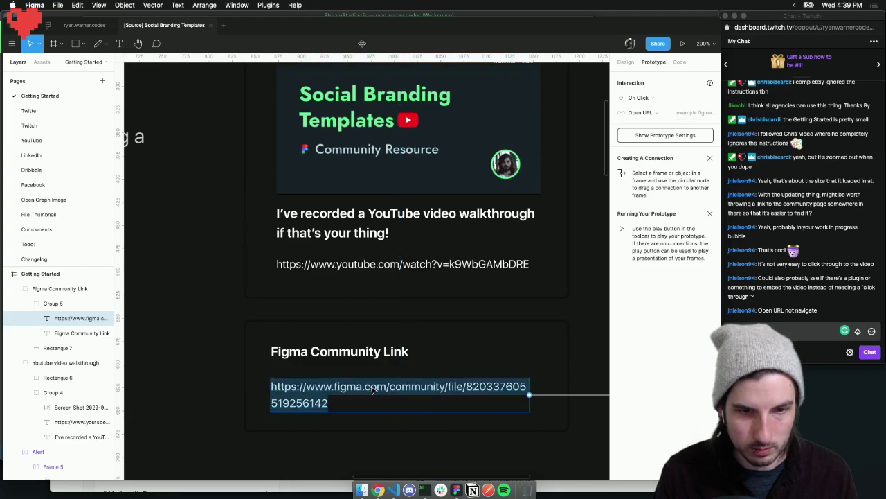
pyautogui.press('super+v')
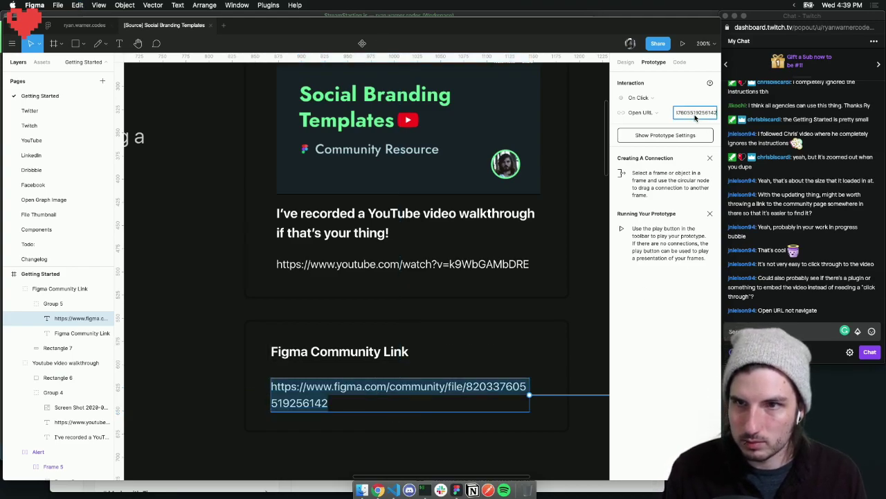
pyautogui.press('Return')
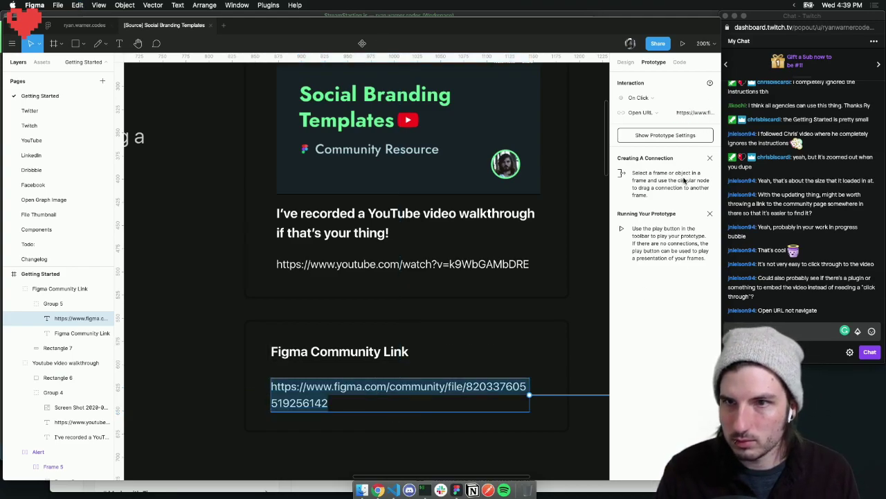
pyautogui.click(82, 422)
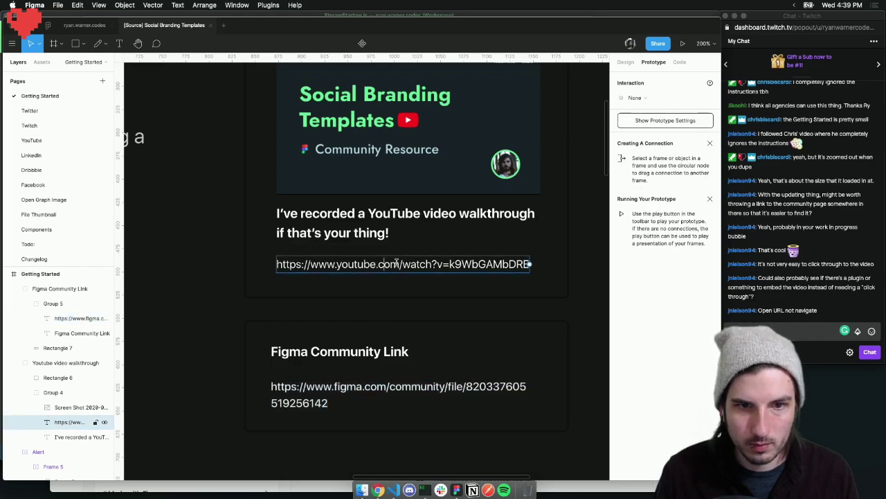
# Give the YouTube link text an On Click Open URL interaction with the pasted video URL
pyautogui.click(638, 97)
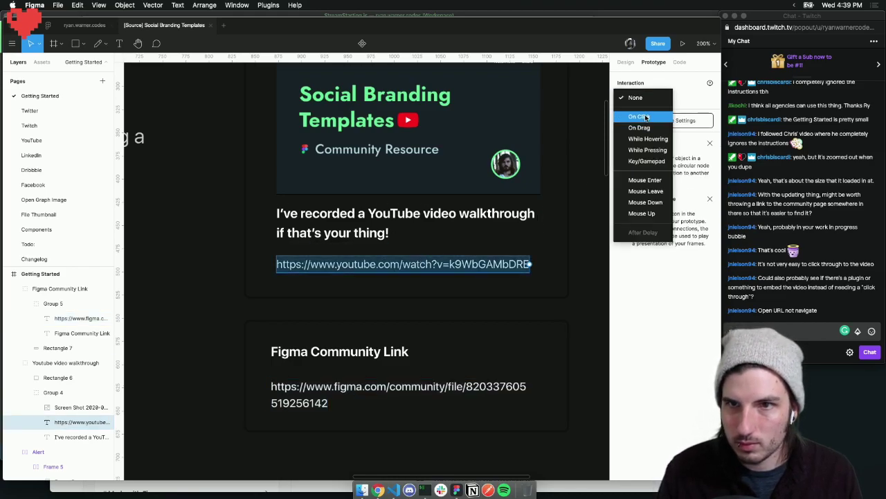
pyautogui.click(644, 115)
pyautogui.click(703, 112)
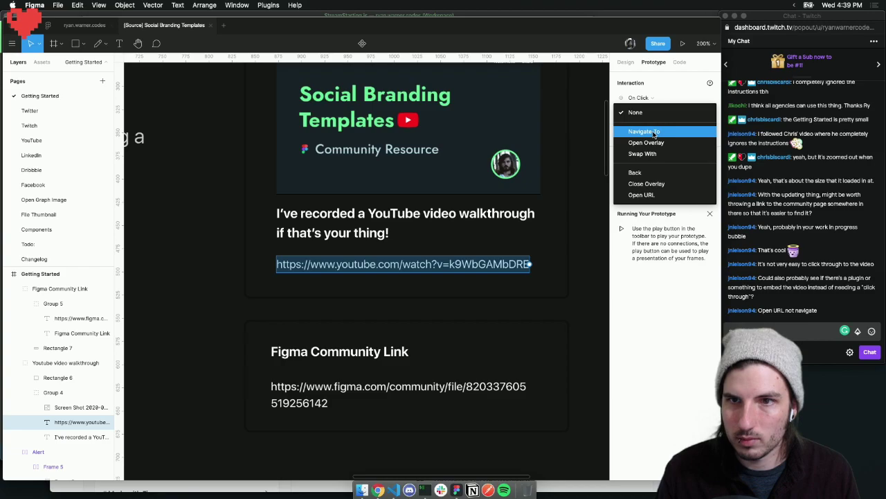
pyautogui.click(642, 195)
pyautogui.click(696, 112)
pyautogui.press('super+v')
pyautogui.click(658, 187)
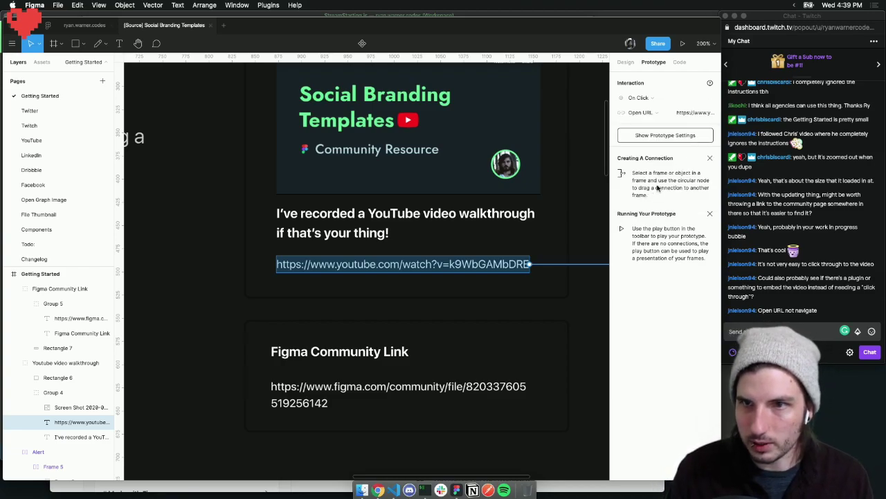
pyautogui.click(576, 233)
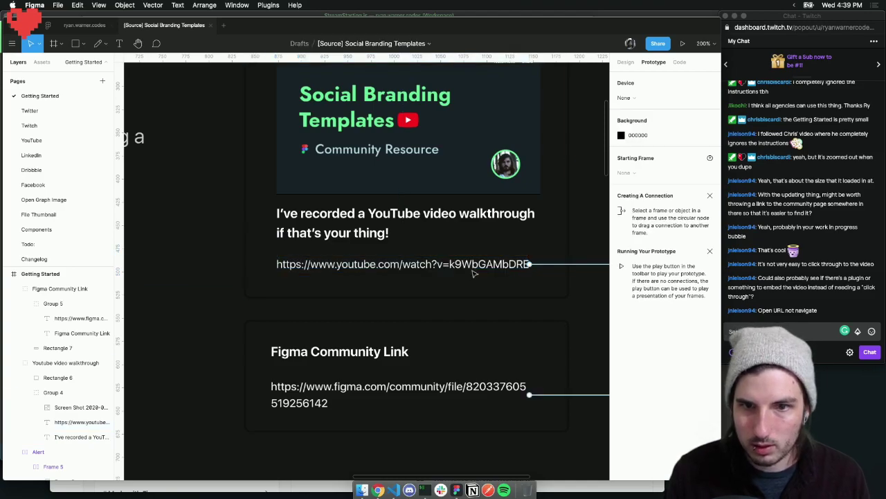
# Select the Youtube video walkthrough card and start presenting the prototype
pyautogui.hscroll(6, 523, 263)
pyautogui.hscroll(-8, 526, 259)
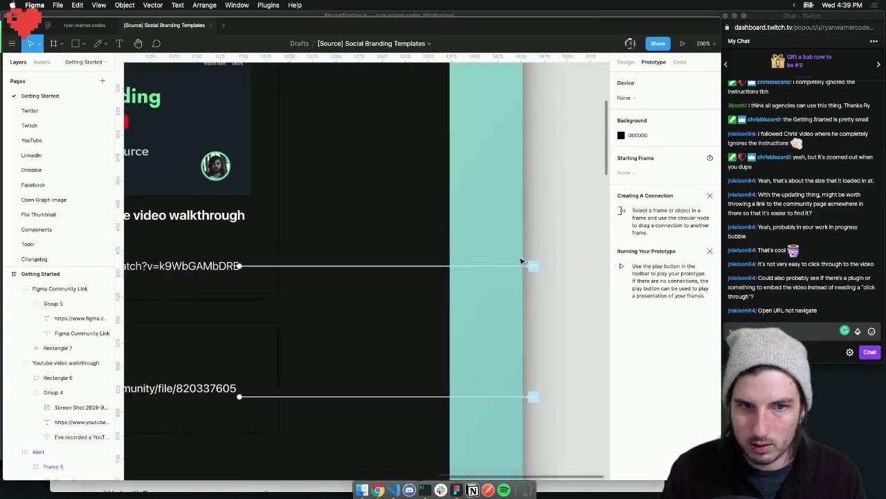
pyautogui.click(625, 62)
pyautogui.click(379, 257)
pyautogui.click(652, 63)
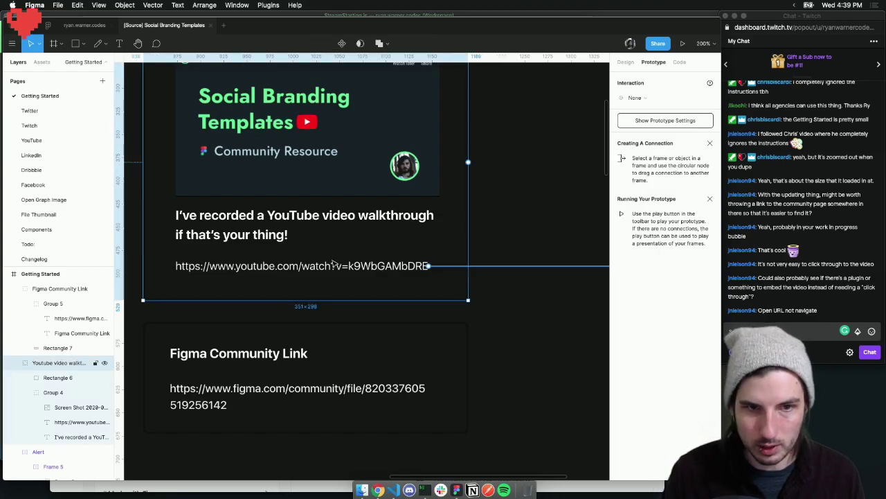
pyautogui.click(683, 44)
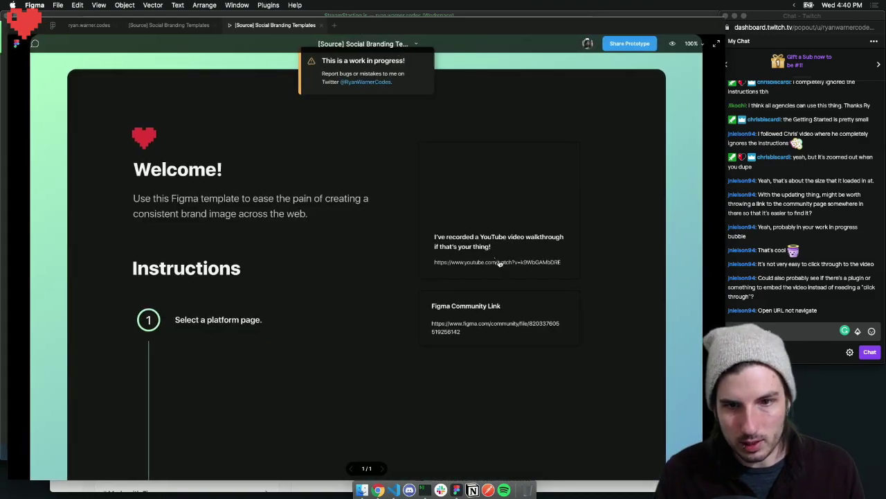
# Click the YouTube link in the presentation and continue past figma.com's exit page to the video
pyautogui.click(494, 263)
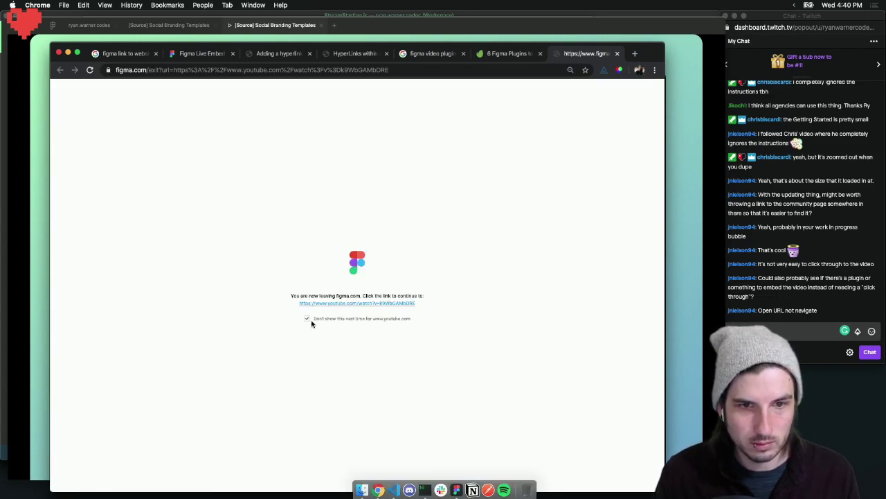
pyautogui.click(387, 304)
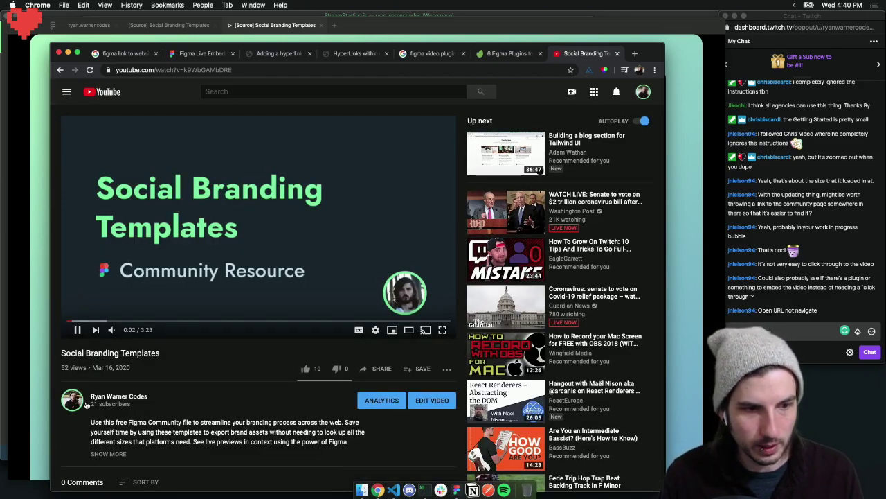
# Pause the Social Branding Templates walkthrough video and close its YouTube tab
pyautogui.click(76, 331)
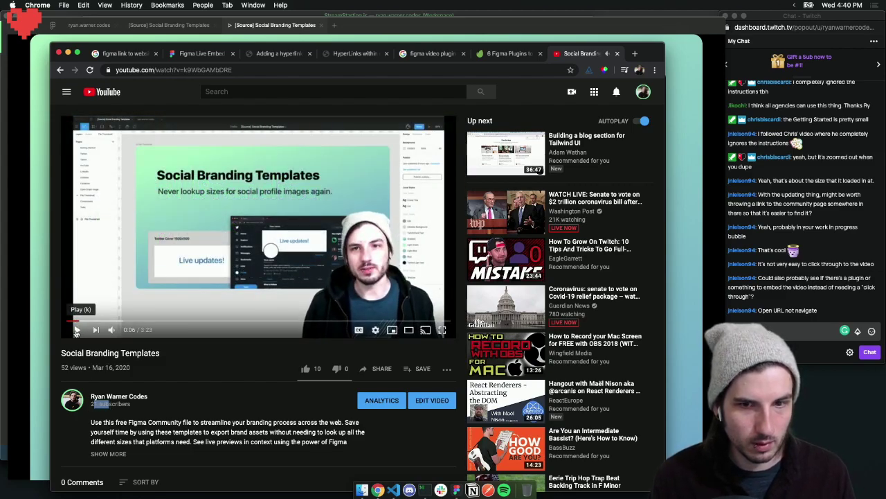
pyautogui.scroll(-5, 326, 281)
pyautogui.scroll(-5, 266, 279)
pyautogui.scroll(10, 267, 277)
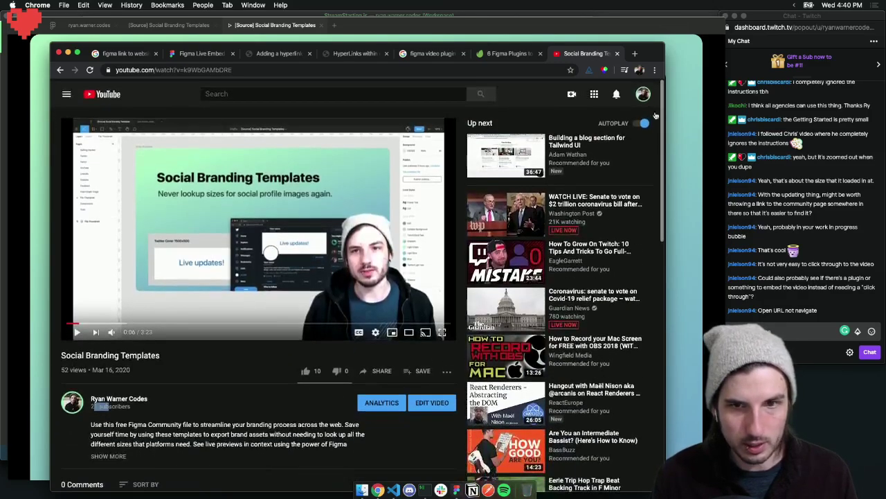
pyautogui.click(617, 53)
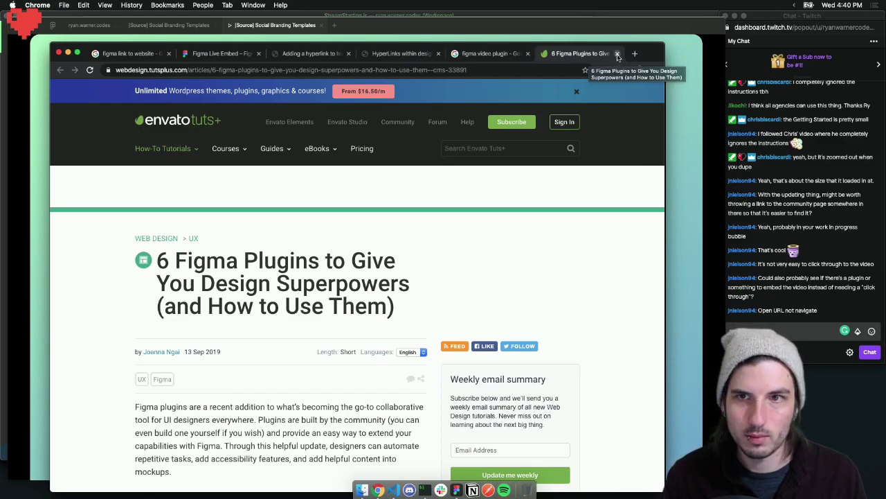
# Scroll the Tuts+ plugins article past Figma Chat and Able to the Menu > Plugins > Unsplash step
pyautogui.scroll(-10, 318, 243)
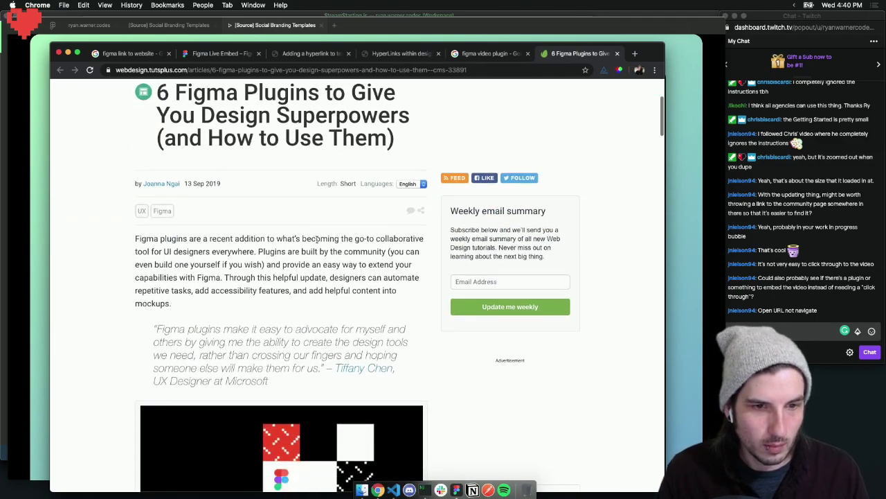
pyautogui.scroll(-10, 319, 243)
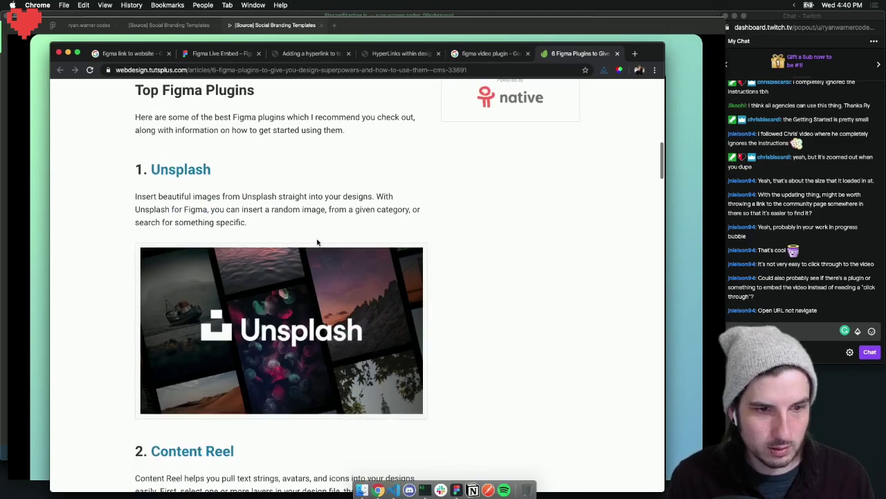
pyautogui.scroll(-10, 317, 241)
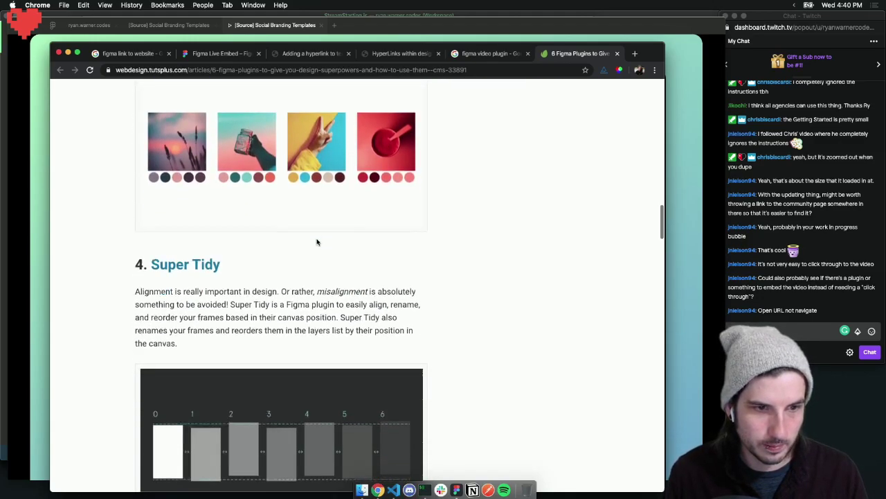
pyautogui.scroll(-4, 316, 241)
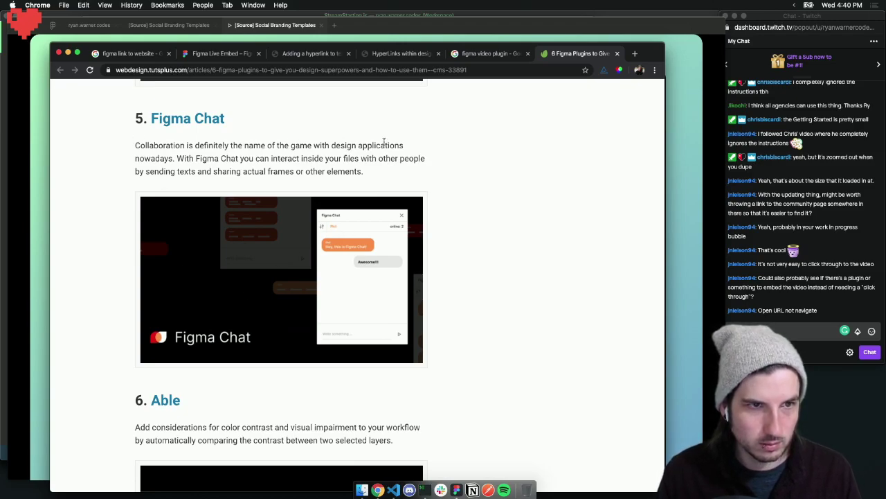
pyautogui.moveTo(355, 171); pyautogui.dragTo(200, 170)
pyautogui.click(233, 158)
pyautogui.scroll(-7, 240, 166)
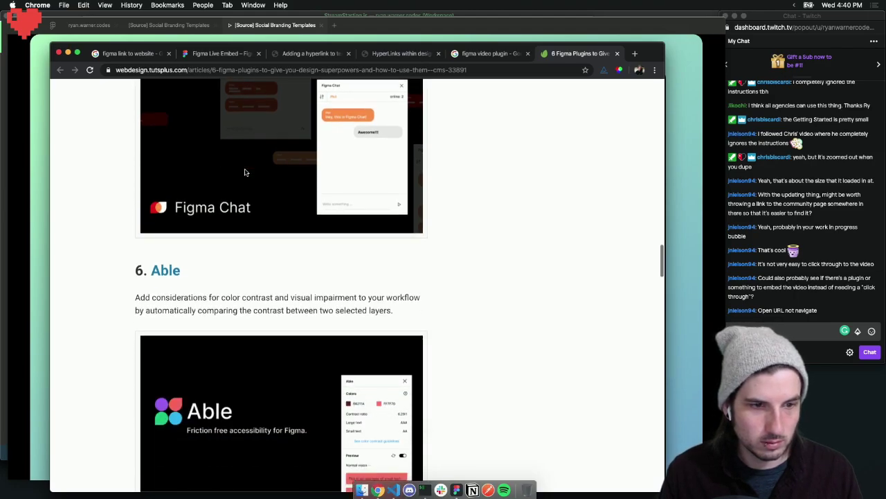
pyautogui.scroll(-8, 240, 189)
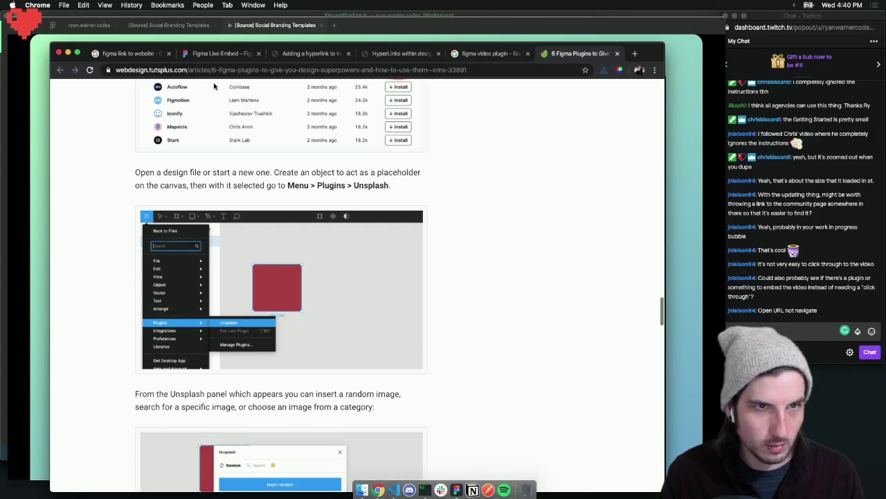
# Search Google for 'embed video in figma'
pyautogui.click(215, 70)
pyautogui.write('embed vide')
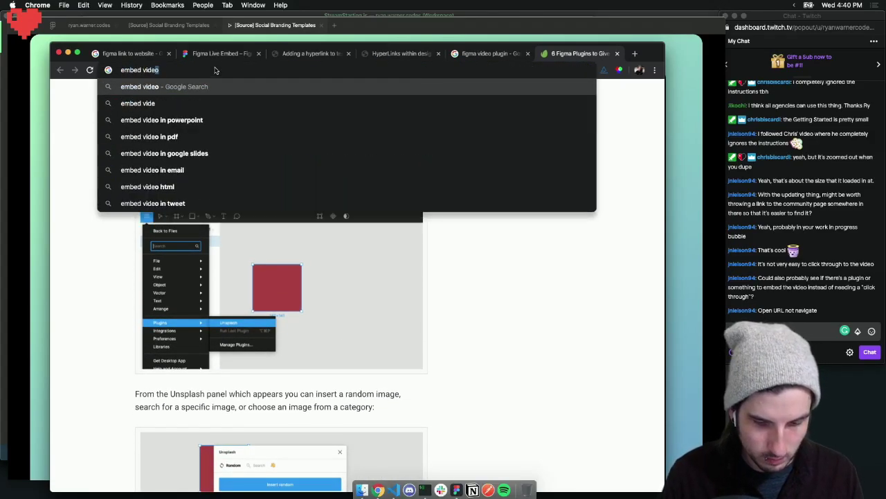
pyautogui.write('o in figma')
pyautogui.press('Return')
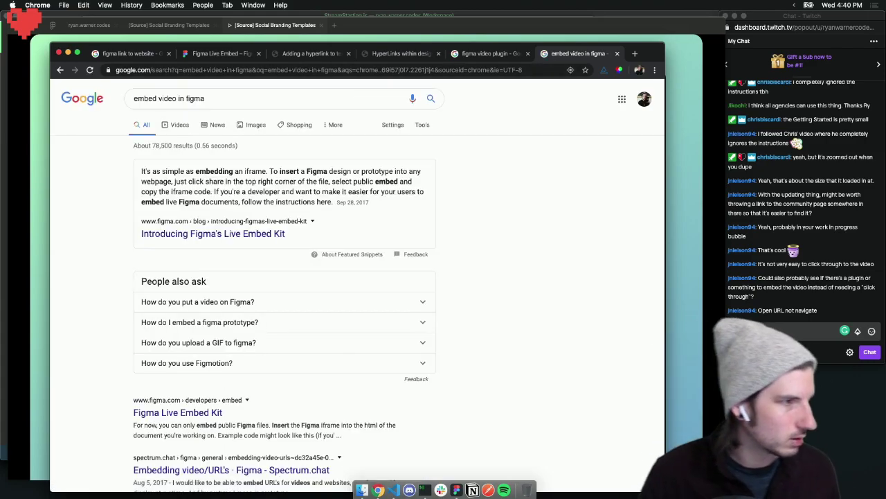
# Open the 'Introducing Figma's Live Embed Kit' result in a new tab, skim it, and return to the results
pyautogui.click(247, 177)
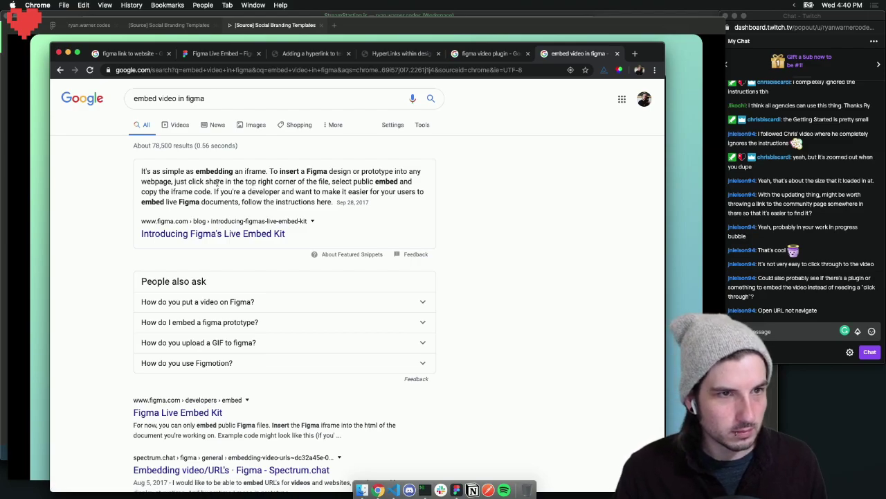
pyautogui.rightClick(229, 237)
pyautogui.click(259, 238)
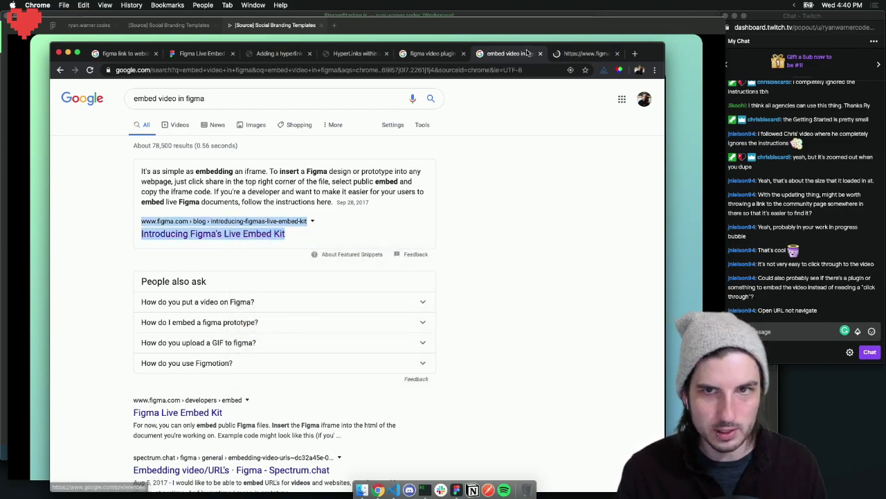
pyautogui.click(568, 55)
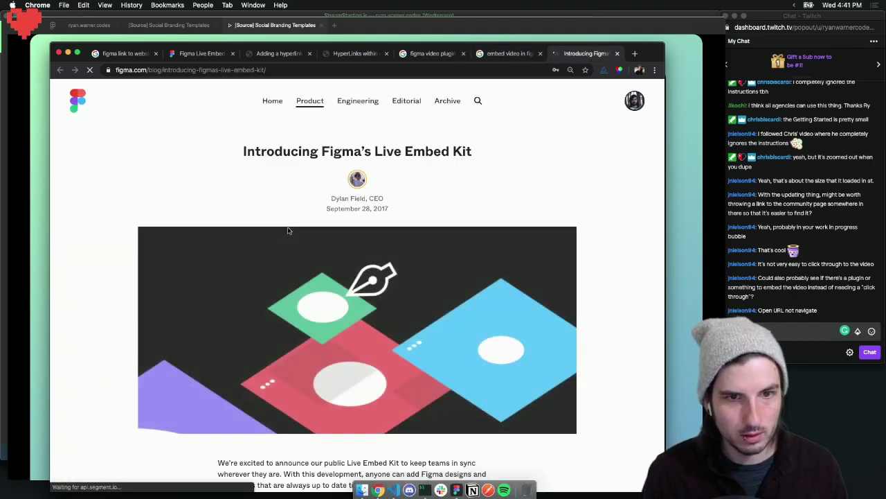
pyautogui.scroll(-5, 301, 171)
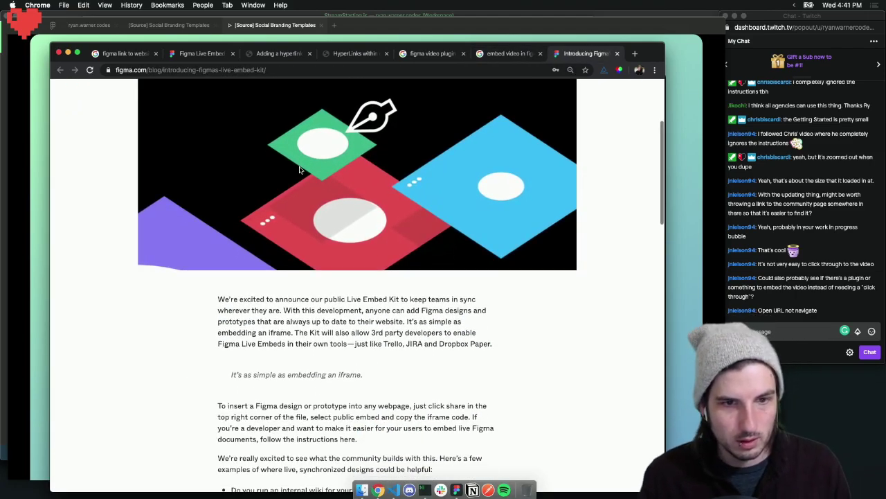
pyautogui.scroll(-3, 300, 169)
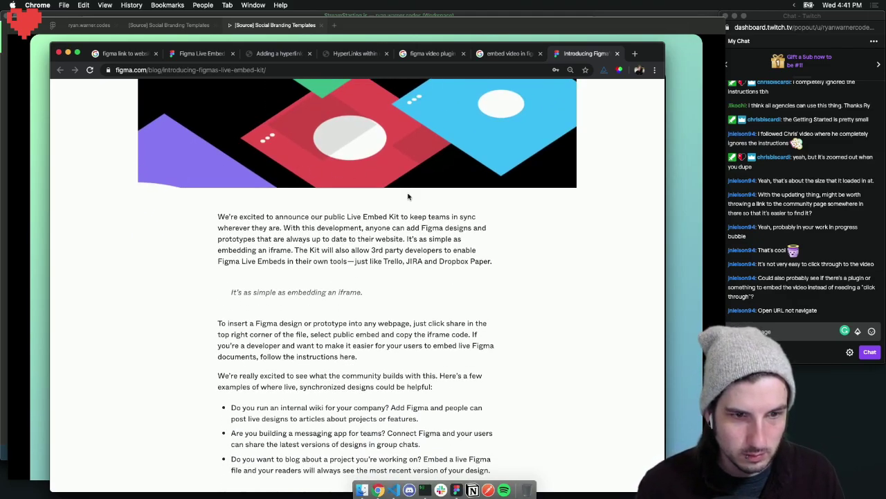
pyautogui.scroll(-1, 443, 111)
pyautogui.click(509, 53)
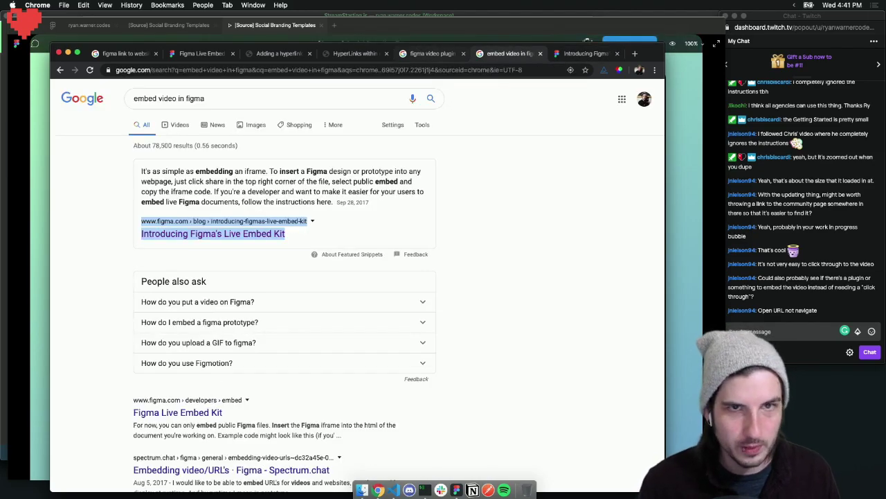
# Check the link hotspots in the prototype view, then return to the editor
pyautogui.click(395, 31)
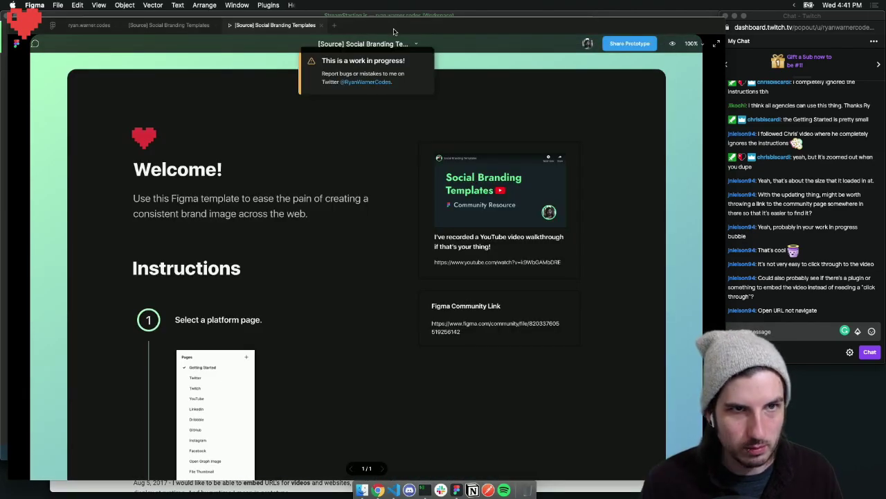
pyautogui.click(636, 226)
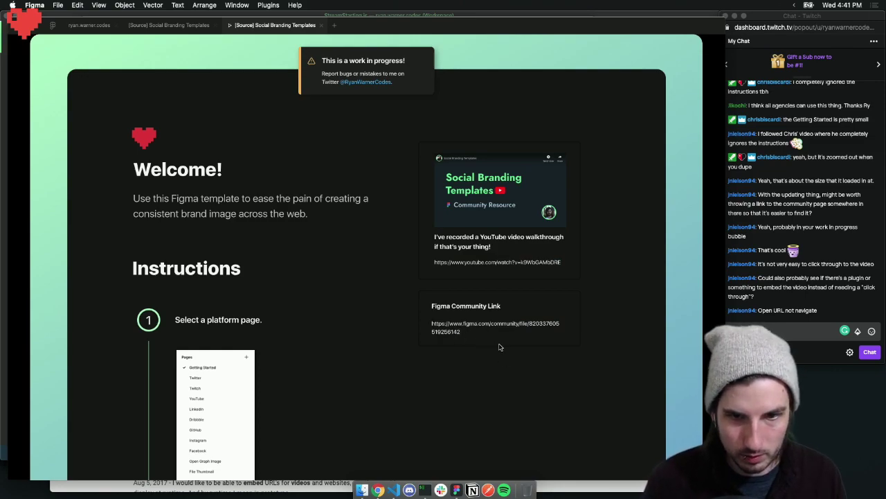
pyautogui.click(534, 350)
pyautogui.click(536, 364)
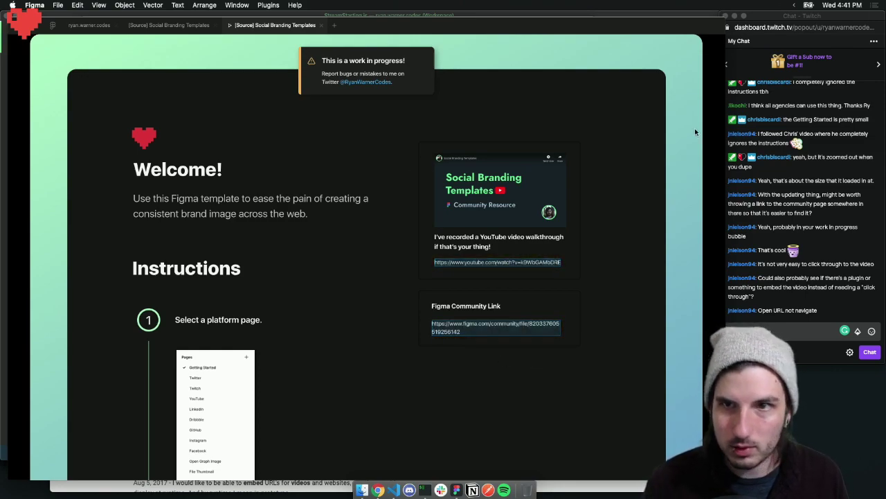
pyautogui.click(323, 25)
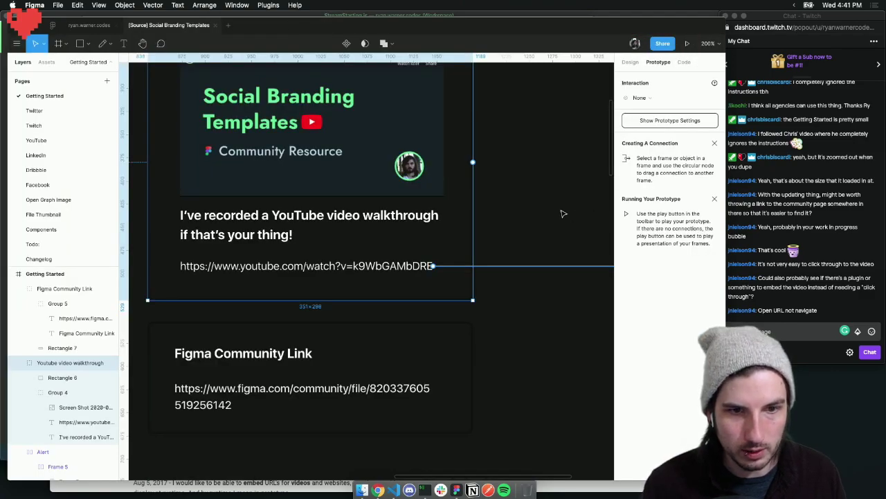
# Zoom the canvas to 100% and make the Figma Community Link card slightly taller
pyautogui.hscroll(-2, 370, 424)
pyautogui.hscroll(-4, 373, 422)
pyautogui.scroll(-1, 373, 422)
pyautogui.hscroll(1, 473, 384)
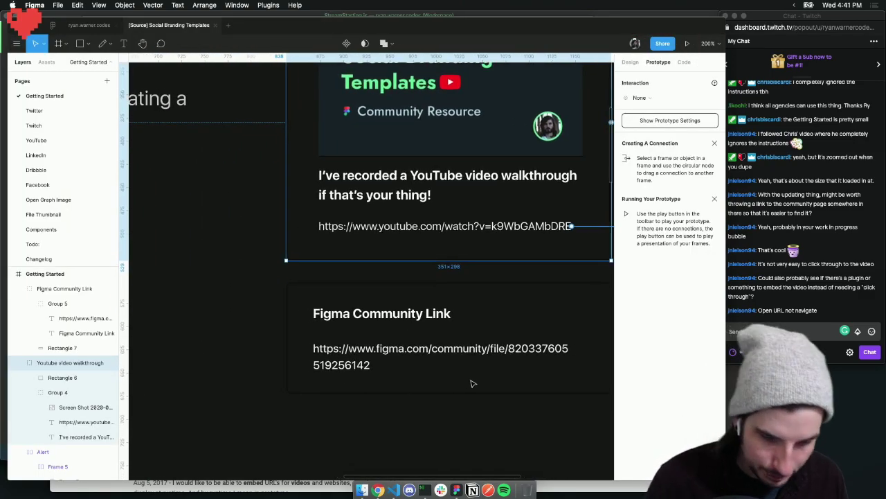
pyautogui.press('super+minus')
pyautogui.hscroll(-1, 464, 374)
pyautogui.click(434, 332)
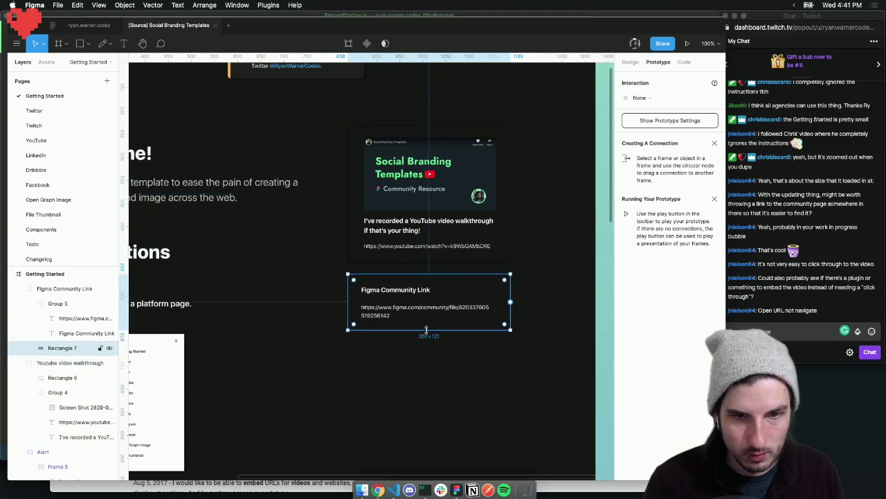
pyautogui.moveTo(426, 343); pyautogui.dragTo(426, 352)
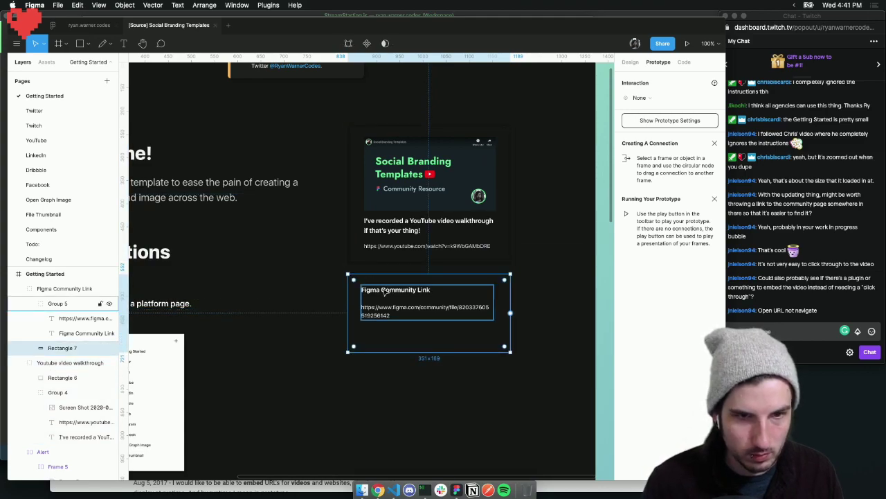
# Duplicate the heading and URL group below the original and stretch the card to 351x237
pyautogui.click(385, 292)
pyautogui.moveTo(406, 304); pyautogui.dragTo(403, 344)
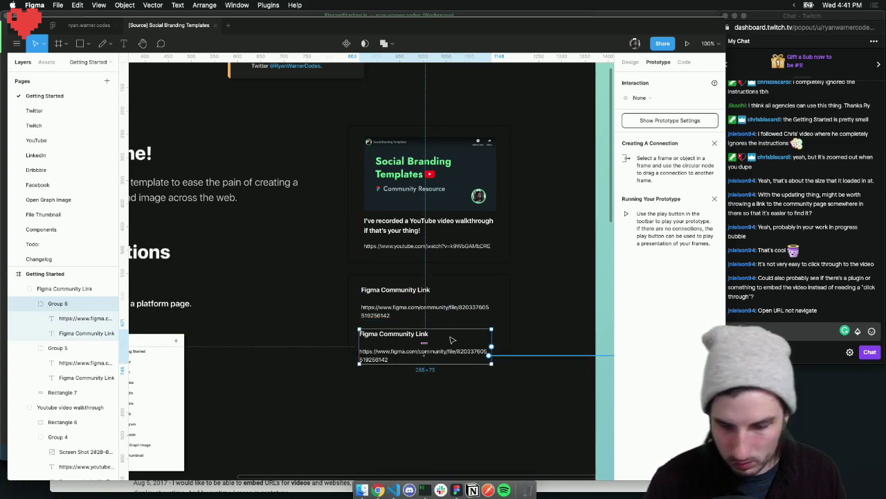
pyautogui.hotkey('shift', 'Down')
pyautogui.hotkey('shift', 'Down')
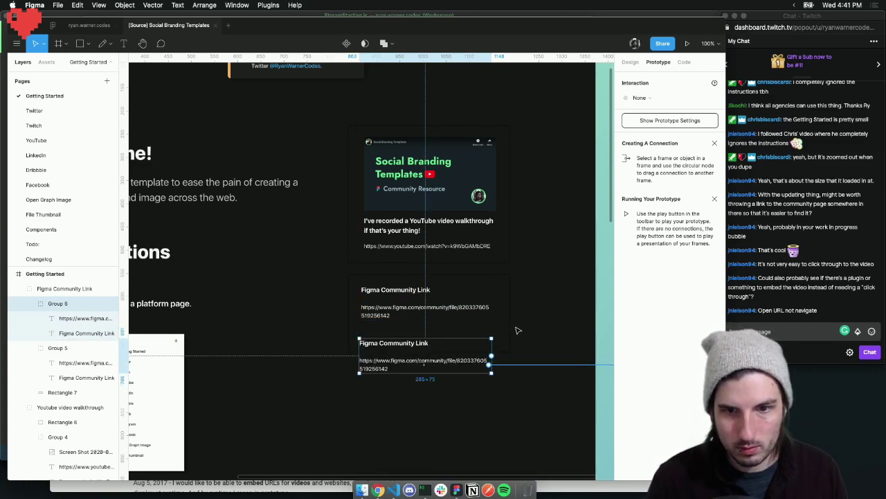
pyautogui.click(507, 328)
pyautogui.moveTo(432, 354); pyautogui.dragTo(431, 384)
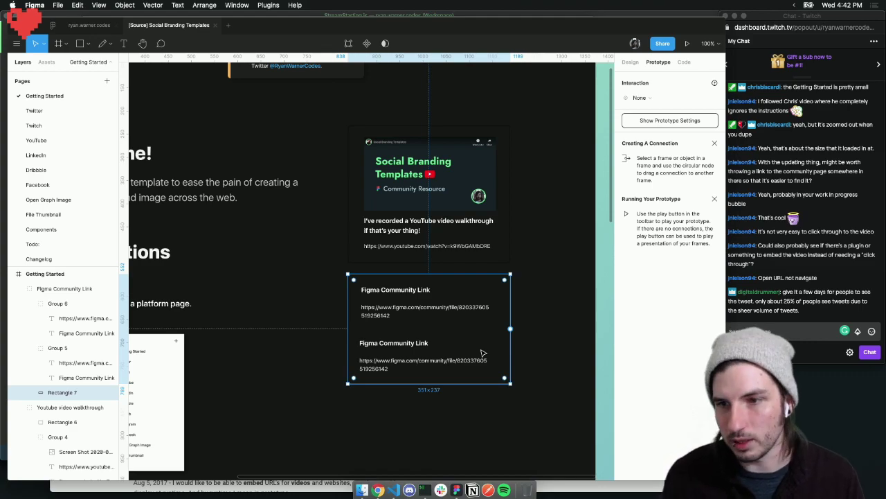
# Rename the copied heading to 'My Figma Profile' and select the file path in the URL below
pyautogui.click(530, 332)
pyautogui.doubleClick(410, 345)
pyautogui.click(411, 346)
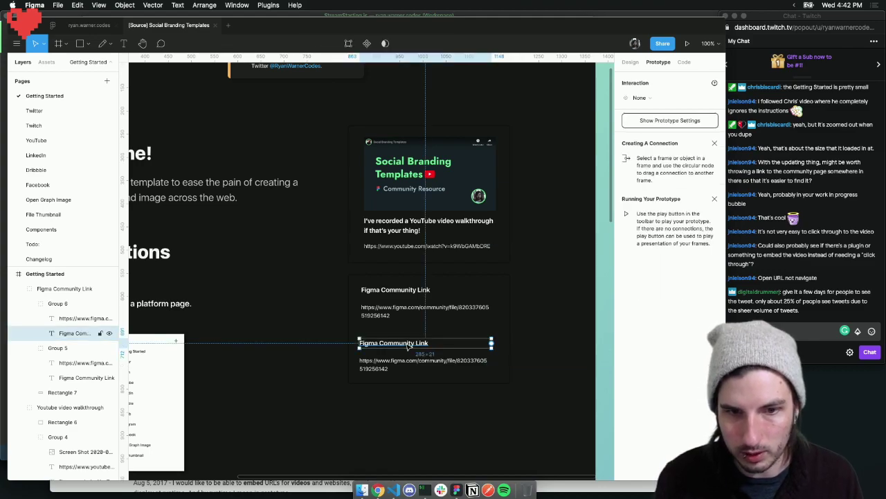
pyautogui.doubleClick(411, 345)
pyautogui.click(387, 345)
pyautogui.moveTo(379, 343); pyautogui.dragTo(435, 342)
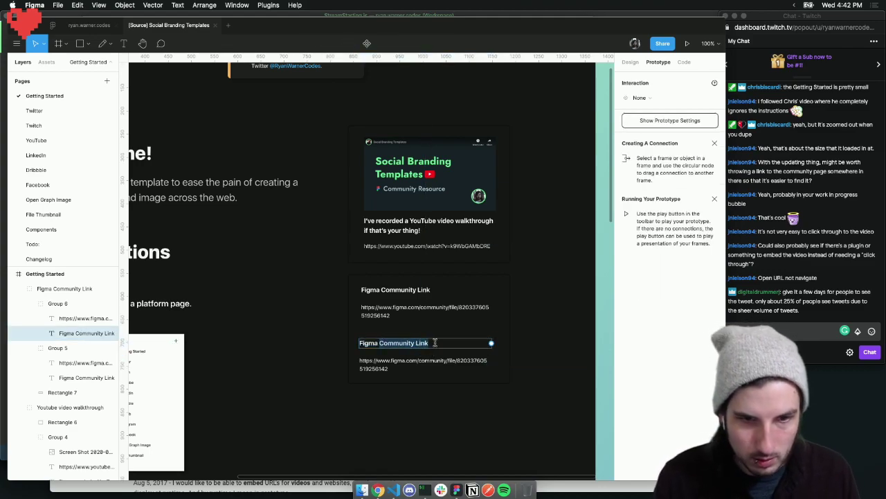
pyautogui.press('BackSpace')
pyautogui.press('BackSpace')
pyautogui.press('BackSpace')
pyautogui.press('BackSpace')
pyautogui.press('BackSpace')
pyautogui.press('BackSpace')
pyautogui.press('BackSpace')
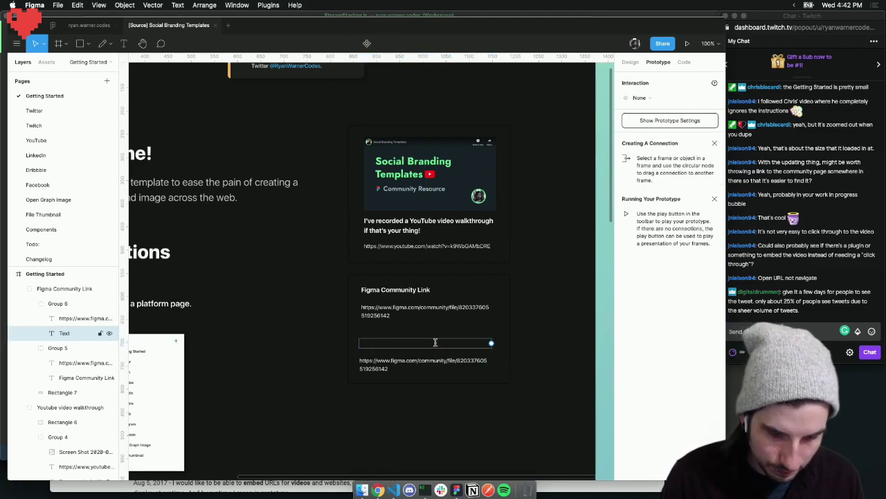
pyautogui.write('My Figma Profile')
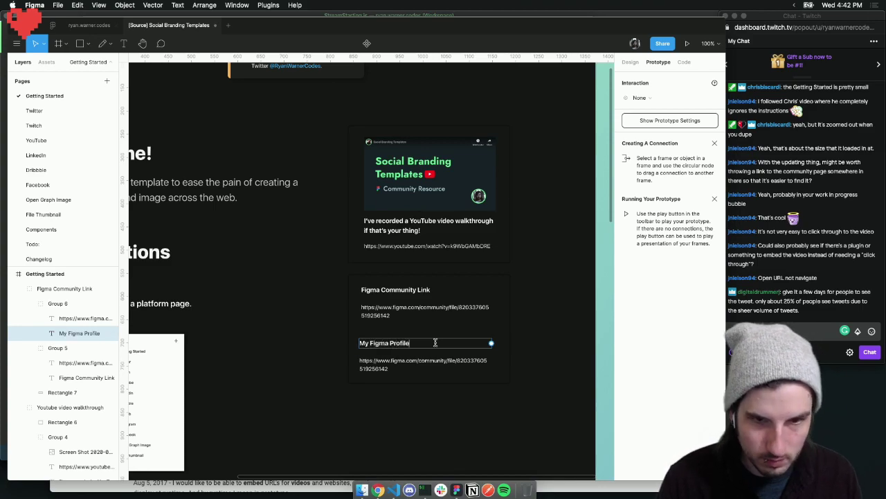
pyautogui.doubleClick(404, 366)
pyautogui.moveTo(404, 366); pyautogui.dragTo(419, 360)
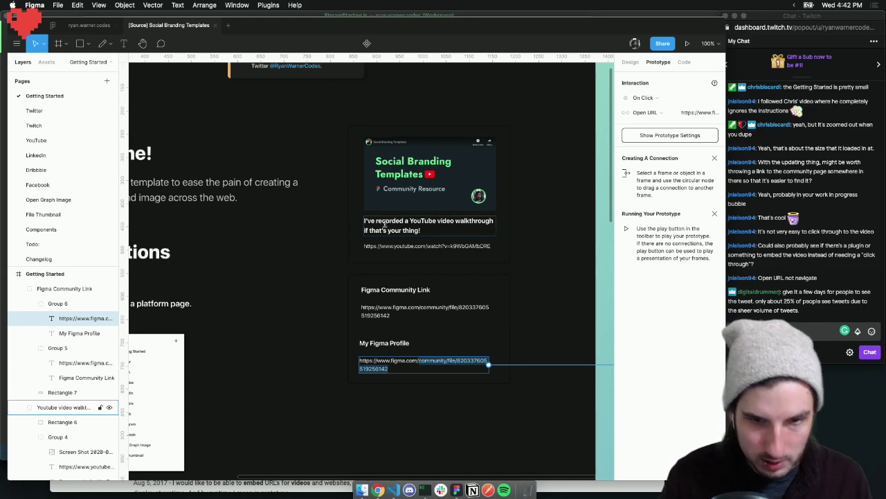
# Replace the URL's file path with the author's Figma profile handle
pyautogui.write('@RyanWarner')
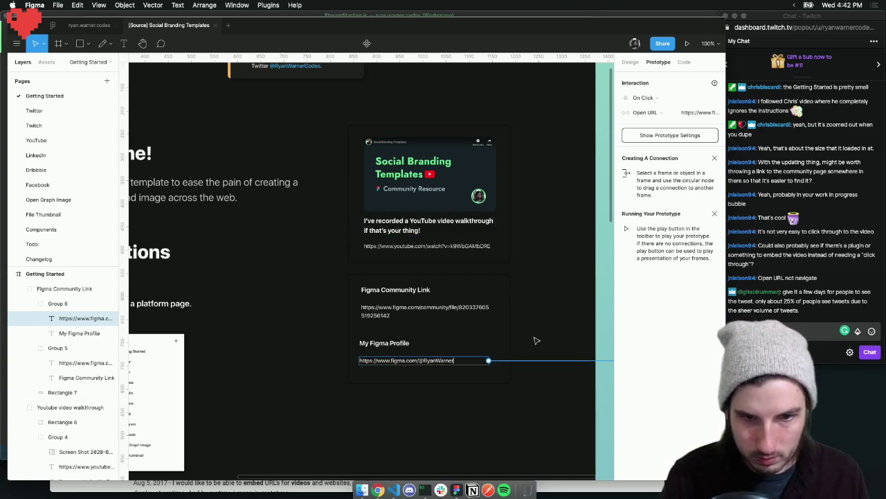
pyautogui.press('Escape')
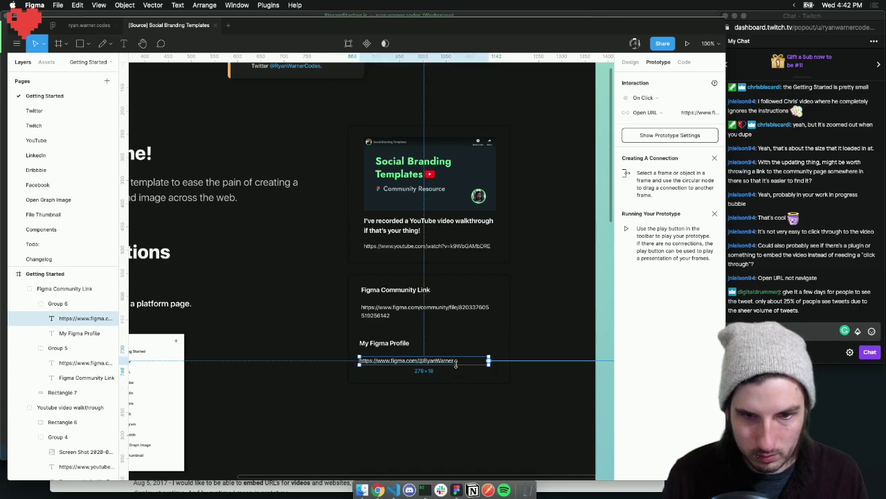
pyautogui.hscroll(3, 443, 363)
pyautogui.hscroll(1, 443, 364)
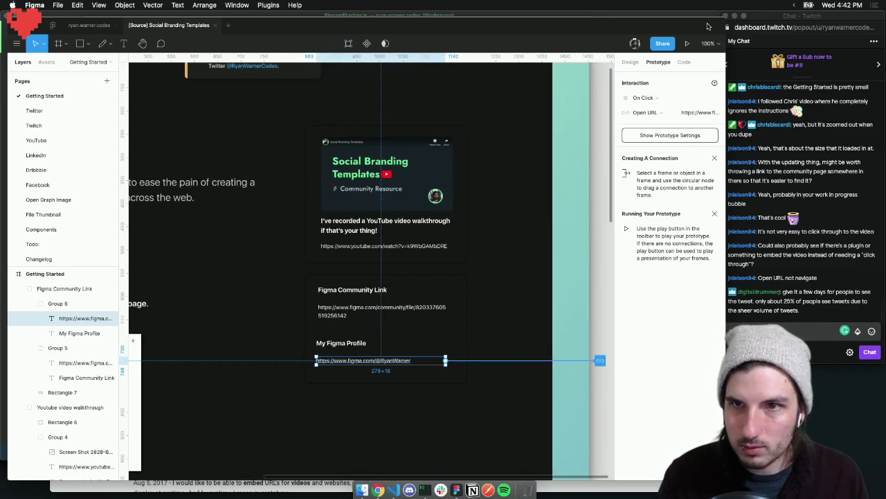
# Set the profile text's Open URL interaction to the copied profile address
pyautogui.click(689, 113)
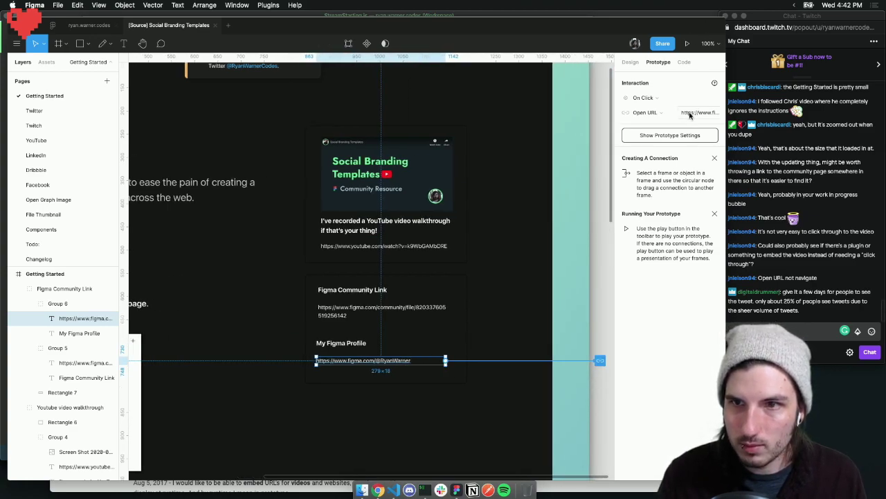
pyautogui.doubleClick(391, 359)
pyautogui.press('super+c')
pyautogui.click(698, 114)
pyautogui.press('super+a')
pyautogui.press('super+v')
pyautogui.press('Return')
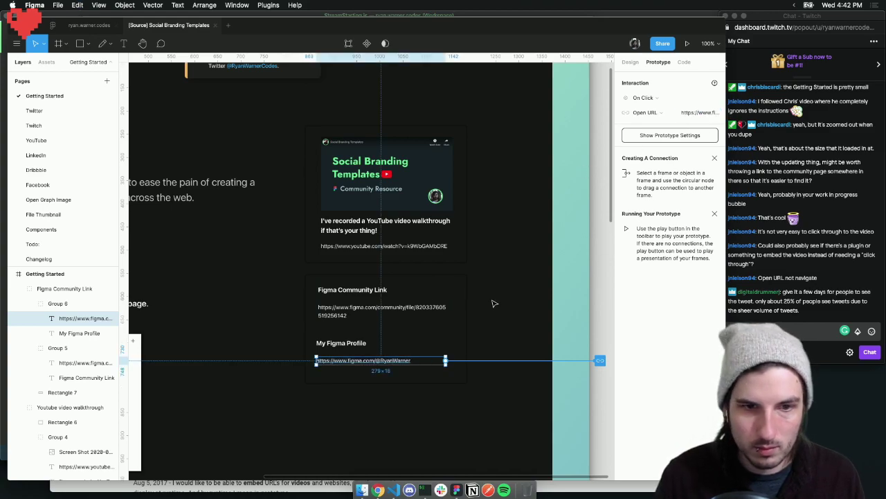
pyautogui.click(493, 303)
pyautogui.hscroll(-4, 348, 289)
pyautogui.hscroll(-2, 350, 289)
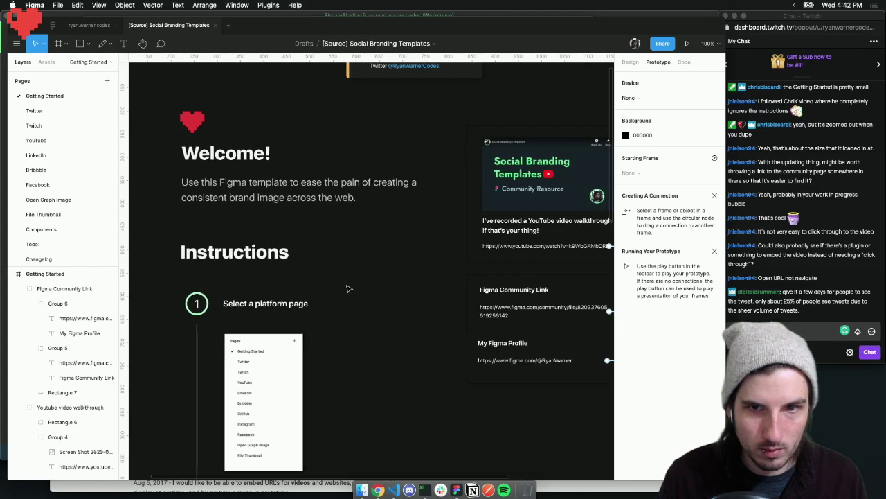
# Move both link card groups down and right by 70 units
pyautogui.click(630, 63)
pyautogui.hscroll(3, 459, 235)
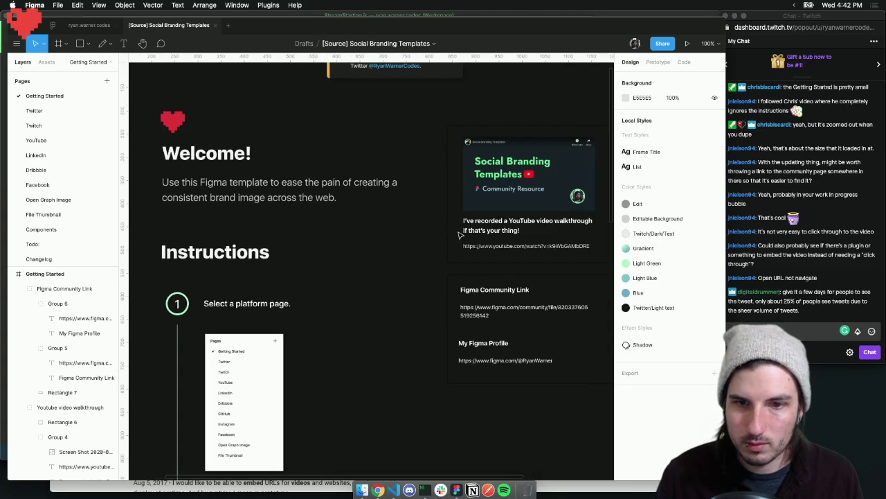
pyautogui.hscroll(-5, 457, 238)
pyautogui.scroll(1, 448, 237)
pyautogui.hscroll(5, 448, 238)
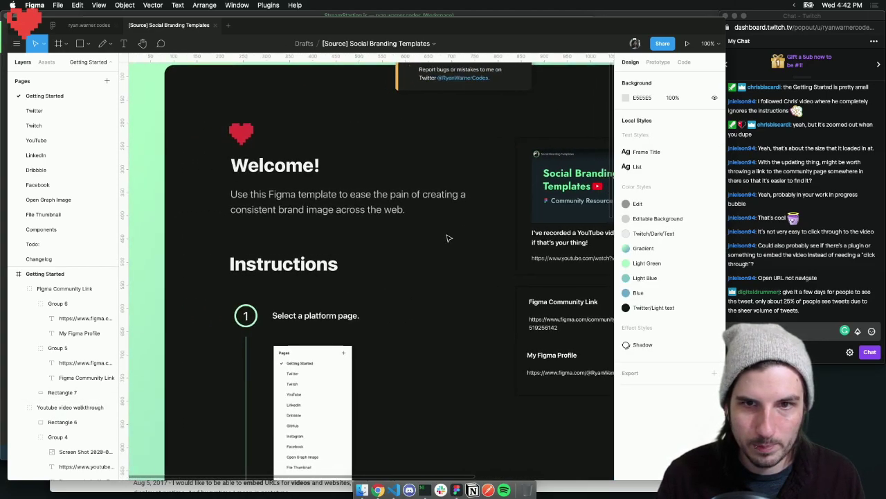
pyautogui.hscroll(8, 448, 238)
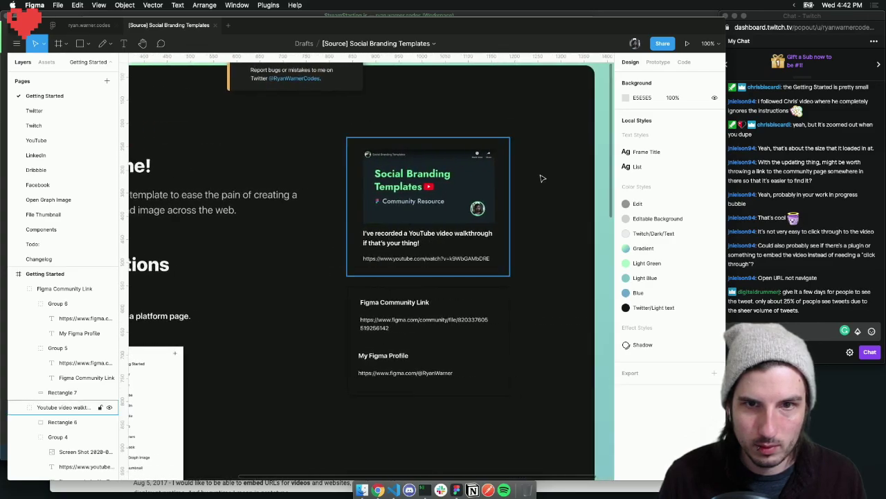
pyautogui.moveTo(533, 131); pyautogui.dragTo(338, 436)
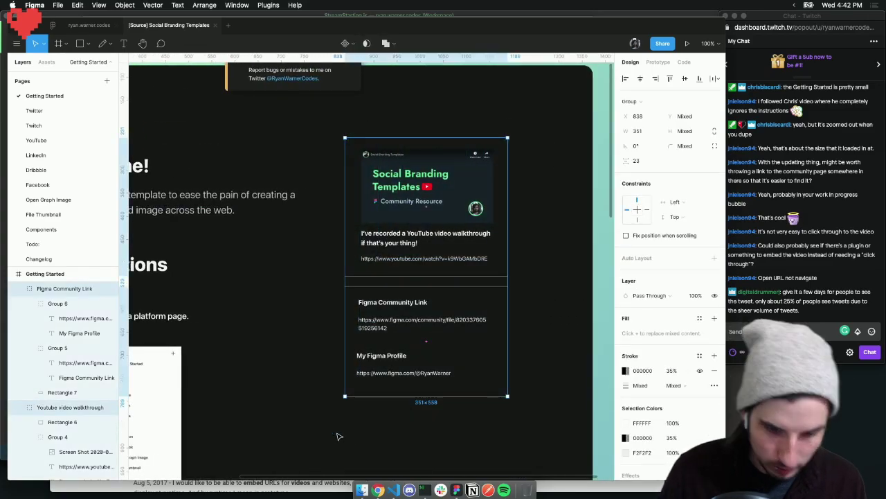
pyautogui.hotkey('shift', 'Down')
pyautogui.hotkey('shift', 'Down')
pyautogui.hotkey('shift', 'Down')
pyautogui.hotkey('shift', 'Down')
pyautogui.hotkey('shift', 'Down')
pyautogui.hotkey('shift', 'Down')
pyautogui.hotkey('shift', 'Down')
pyautogui.hotkey('shift', 'Down')
pyautogui.hotkey('shift', 'Down')
pyautogui.hotkey('shift', 'Down')
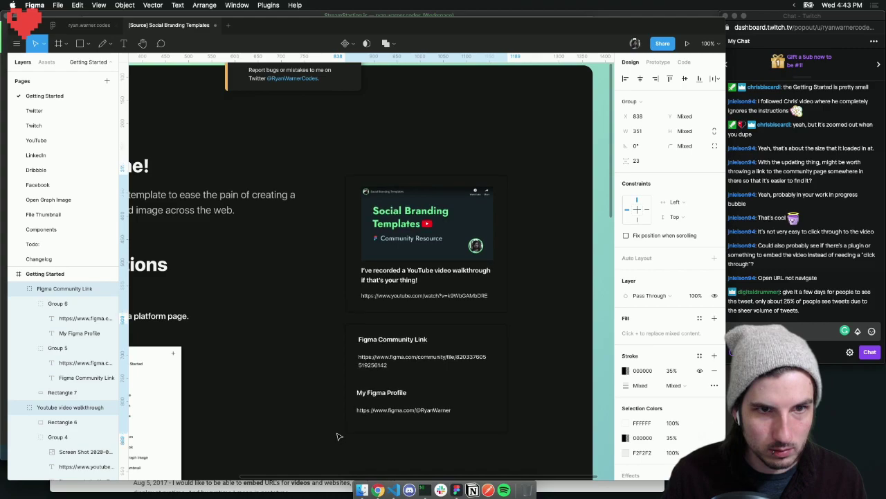
pyautogui.hotkey('shift', 'Right')
pyautogui.hotkey('shift', 'Right')
pyautogui.hotkey('shift', 'Right')
pyautogui.hotkey('shift', 'Right')
pyautogui.hotkey('shift', 'Right')
pyautogui.hotkey('shift', 'Right')
pyautogui.hotkey('shift', 'Right')
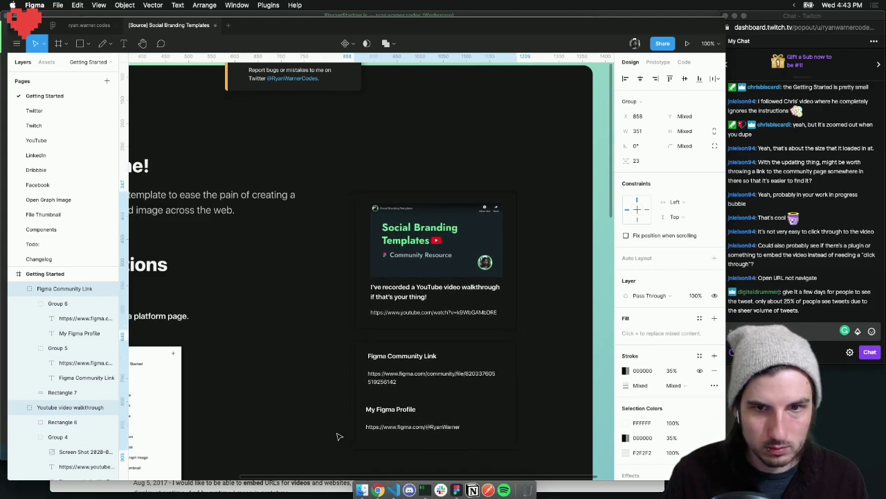
pyautogui.hscroll(-10, 427, 376)
pyautogui.hscroll(4, 428, 376)
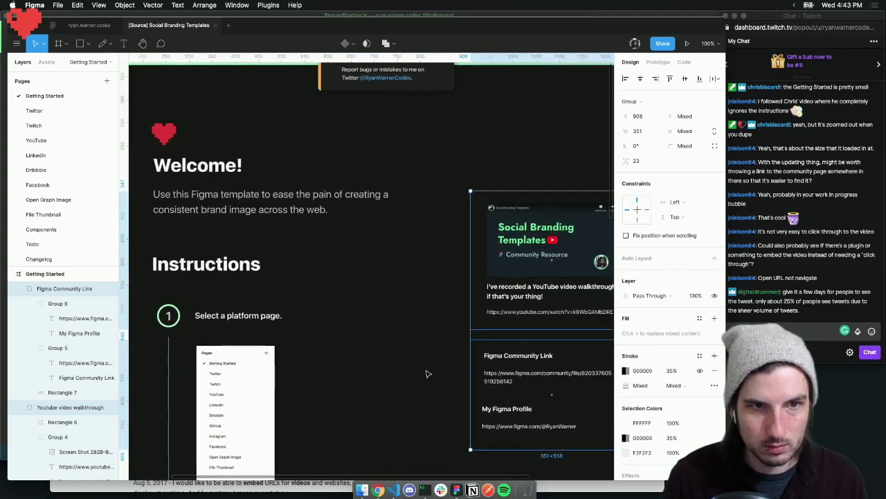
pyautogui.click(429, 373)
# Nudge the two cards back up slightly, then bring up the Share options
pyautogui.scroll(-5, 421, 370)
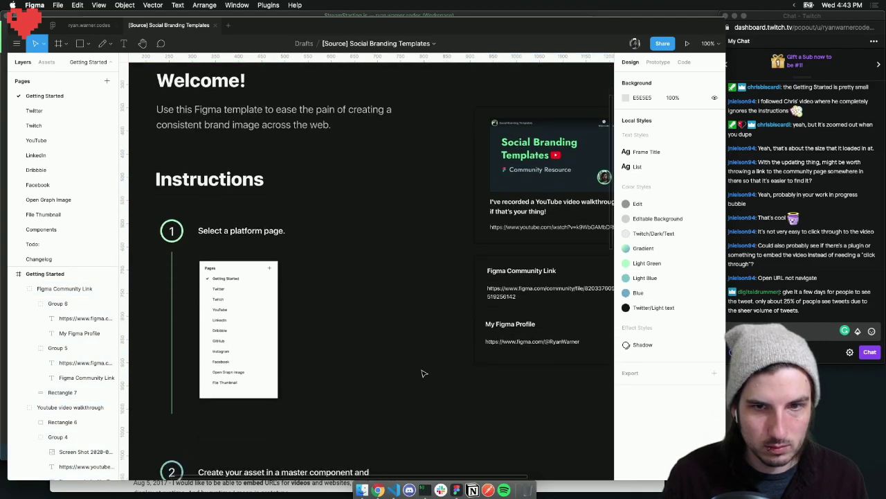
pyautogui.hscroll(5, 425, 370)
pyautogui.moveTo(531, 95); pyautogui.dragTo(318, 392)
pyautogui.hotkey('shift', 'Up')
pyautogui.hotkey('shift', 'Up')
pyautogui.hotkey('shift', 'Up')
pyautogui.hotkey('shift', 'Up')
pyautogui.hotkey('shift', 'Up')
pyautogui.hotkey('shift', 'Up')
pyautogui.hotkey('shift', 'Up')
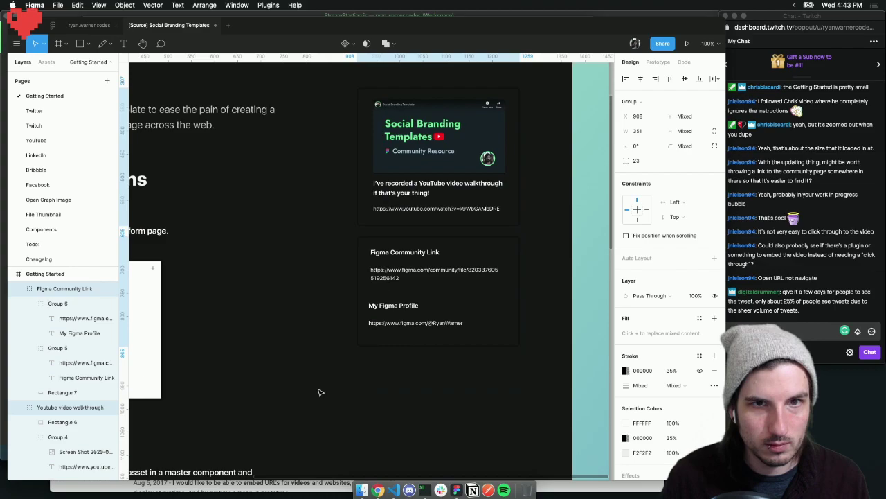
pyautogui.scroll(8, 351, 354)
pyautogui.hscroll(-3, 351, 353)
pyautogui.hscroll(-2, 351, 354)
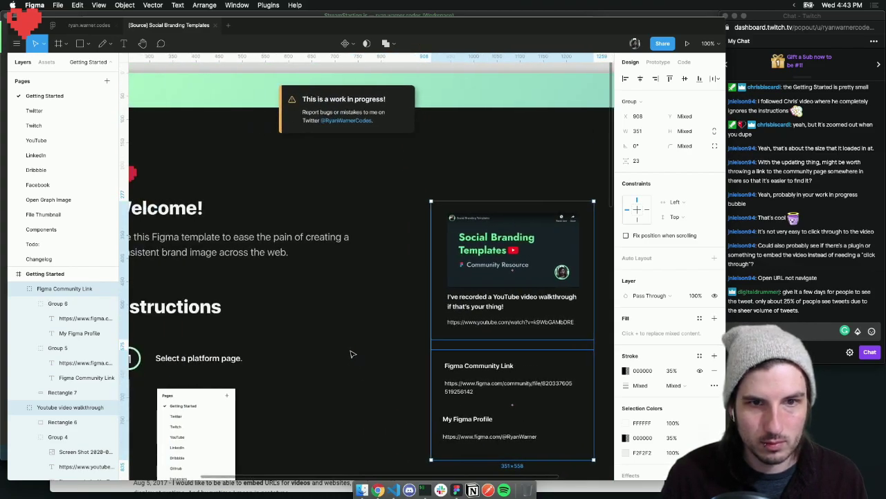
pyautogui.click(351, 353)
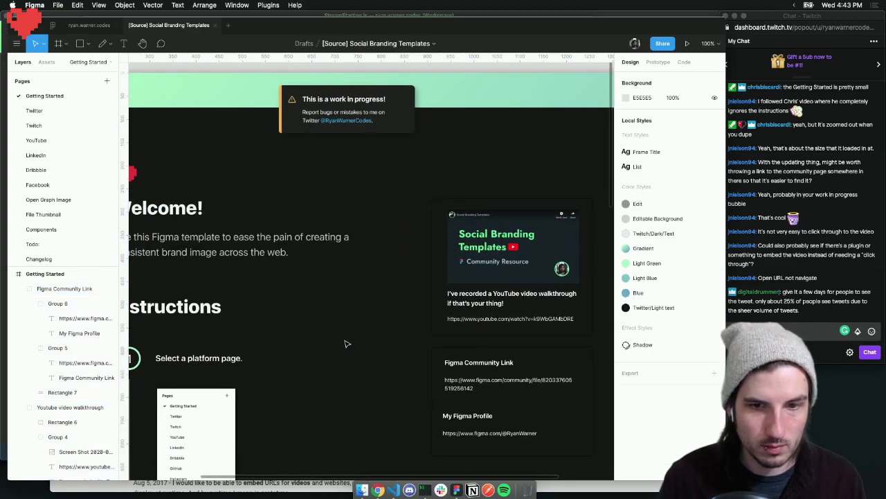
pyautogui.scroll(-4, 349, 342)
pyautogui.scroll(-1, 348, 342)
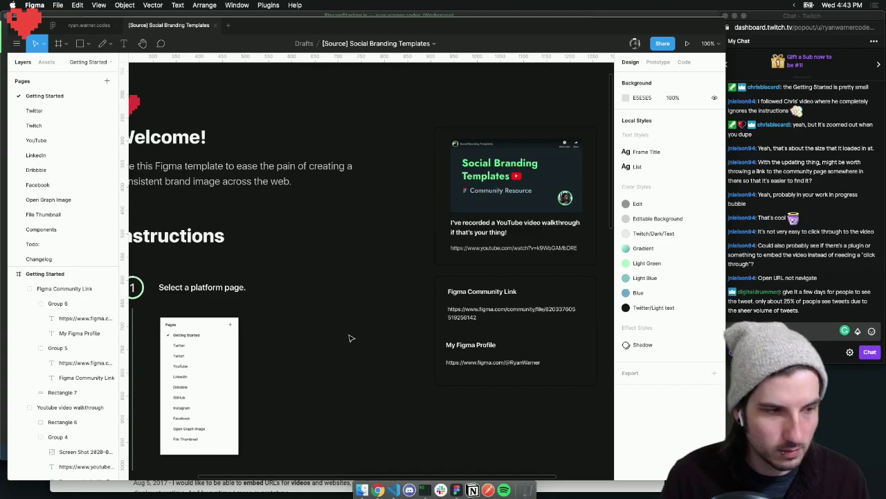
pyautogui.click(663, 43)
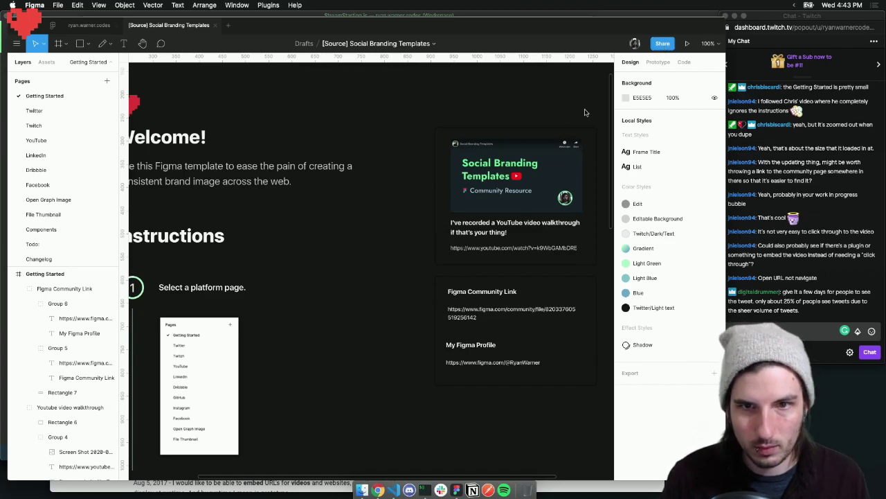
# Publish the update from the Share dialog's Publish to Community tab and click Done on the confirmation
pyautogui.click(324, 114)
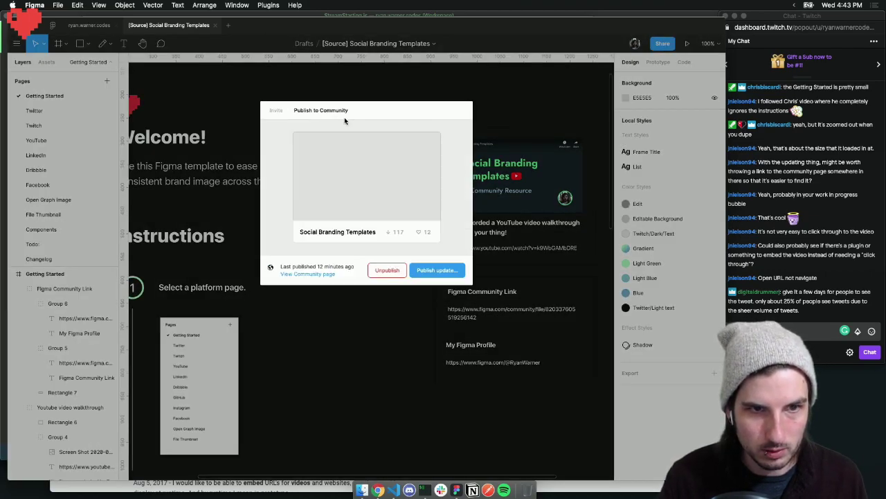
pyautogui.click(447, 269)
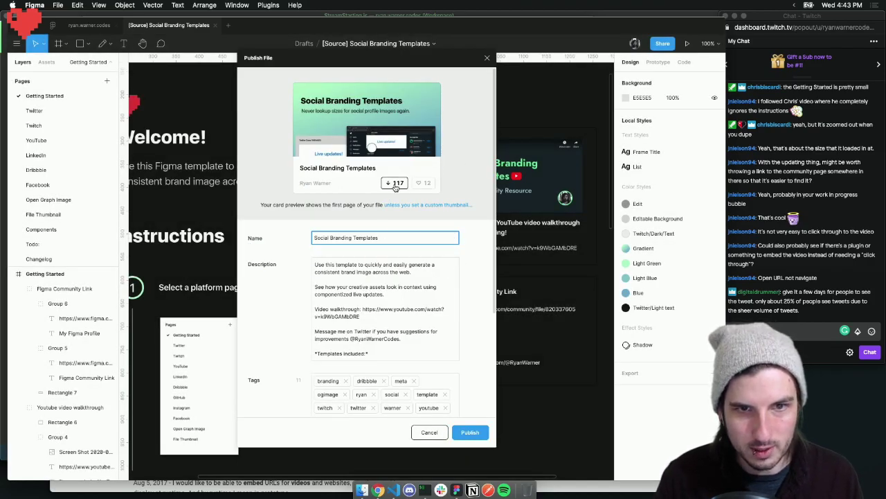
pyautogui.scroll(-5, 401, 343)
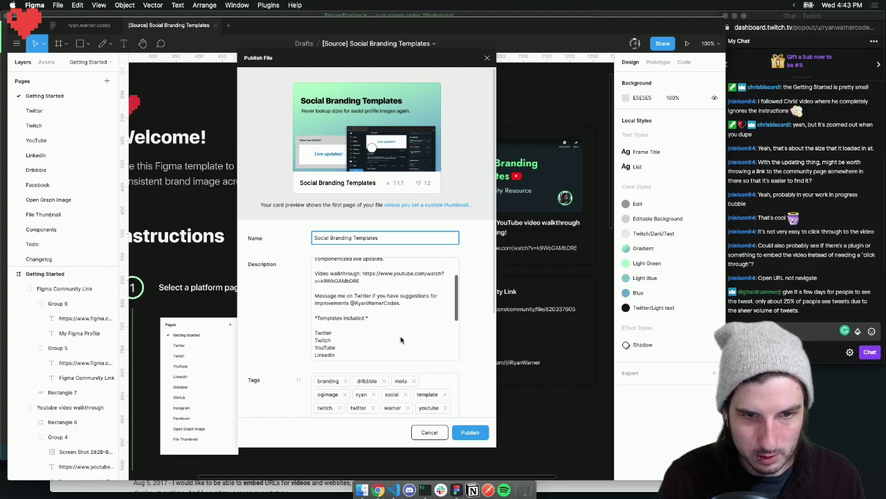
pyautogui.click(470, 431)
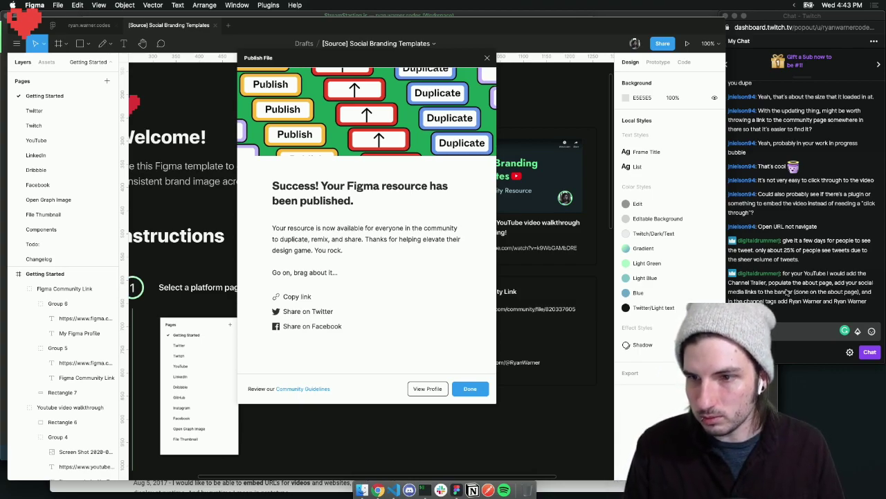
pyautogui.click(808, 293)
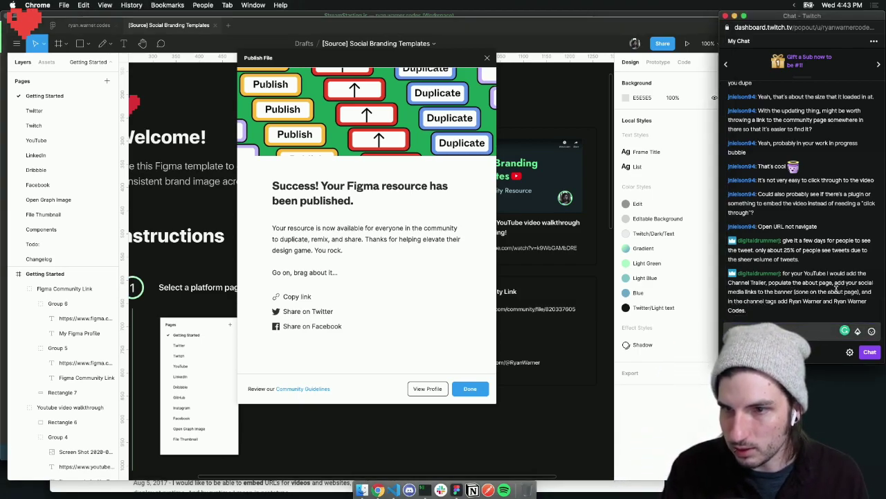
pyautogui.click(467, 388)
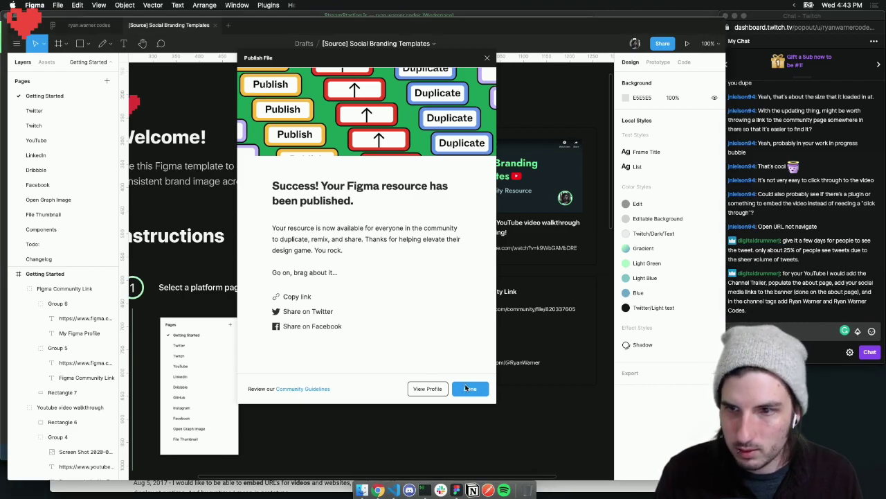
pyautogui.click(470, 388)
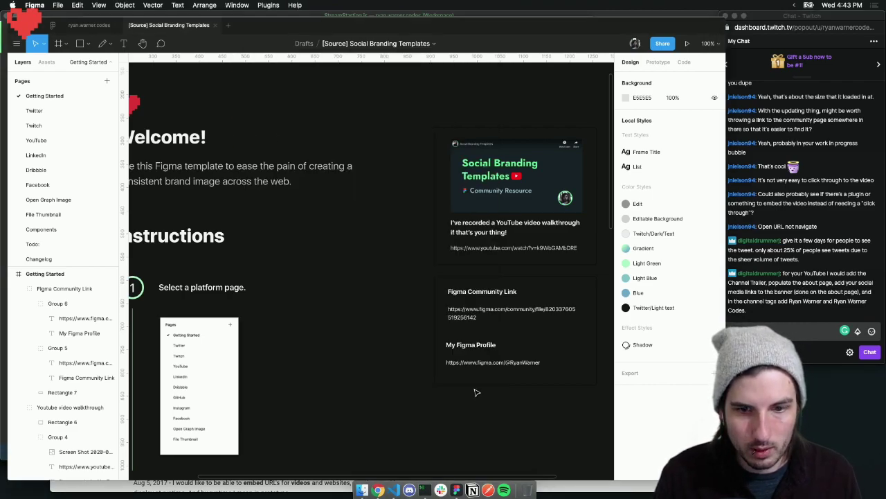
# Open youtube.com in a new browser tab
pyautogui.click(378, 490)
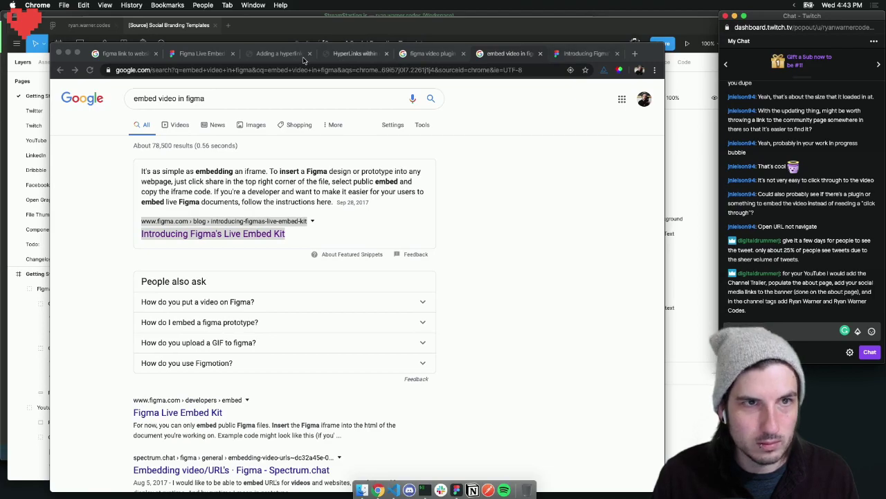
pyautogui.press('super+t')
pyautogui.write('you')
pyautogui.press('Return')
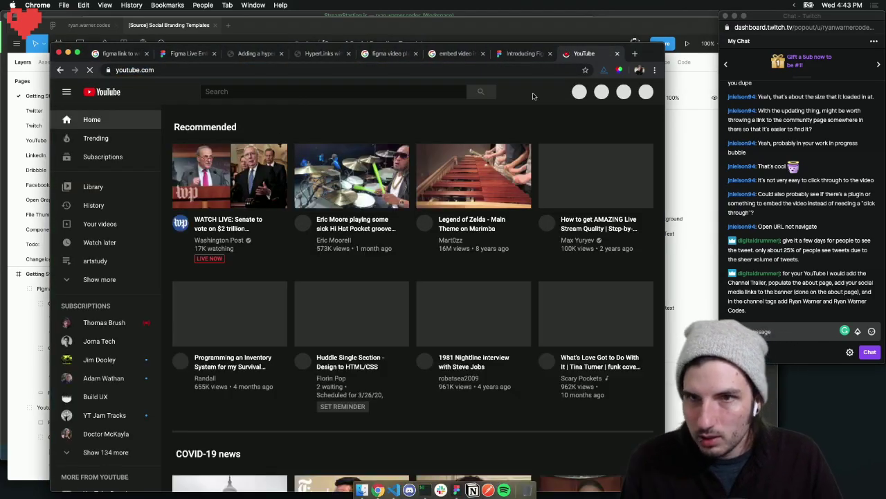
# Go to your channel's customization About section and start editing its custom links
pyautogui.click(643, 91)
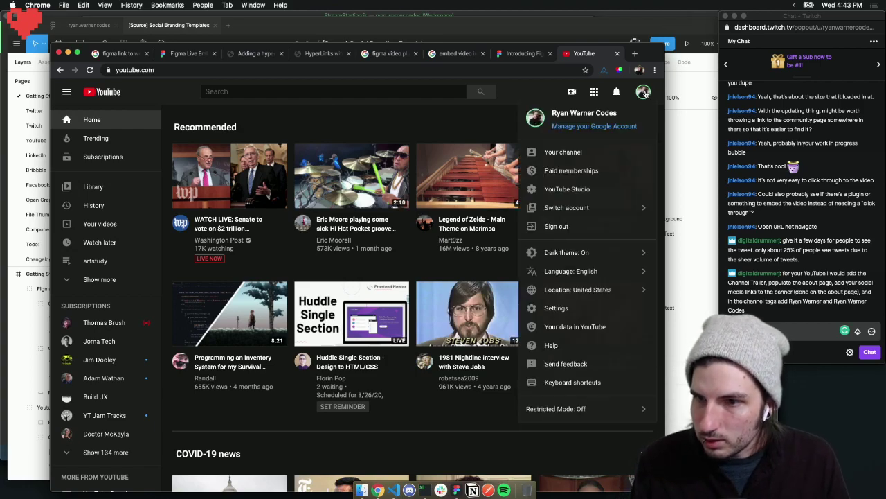
pyautogui.click(564, 152)
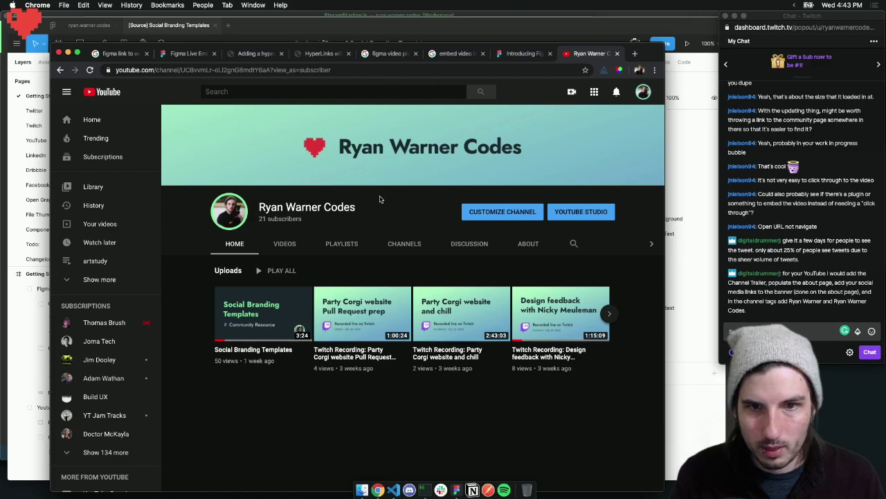
pyautogui.click(493, 217)
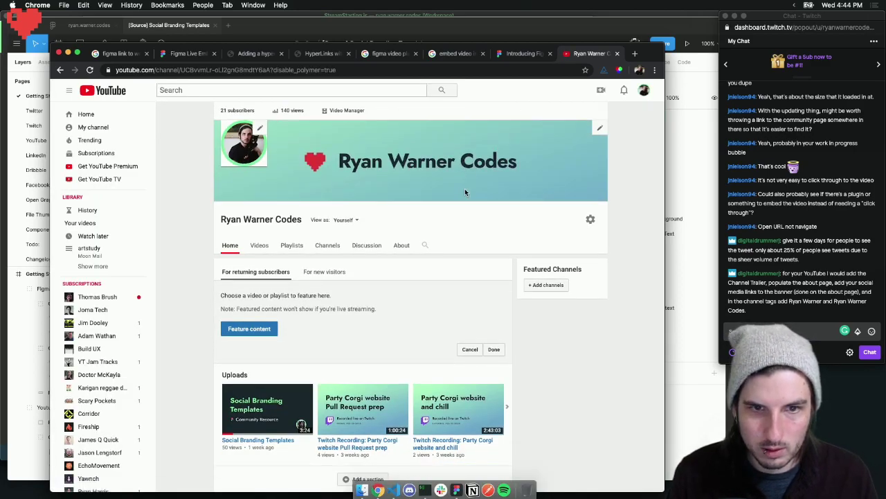
pyautogui.click(403, 245)
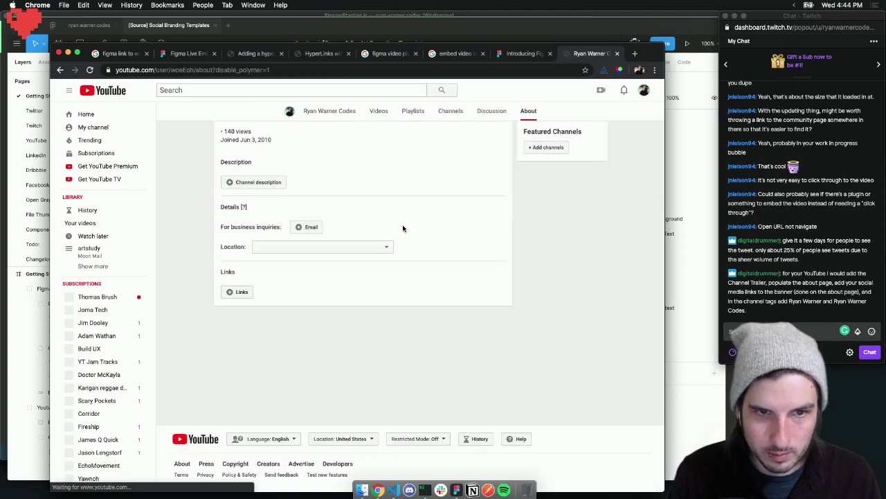
pyautogui.click(228, 292)
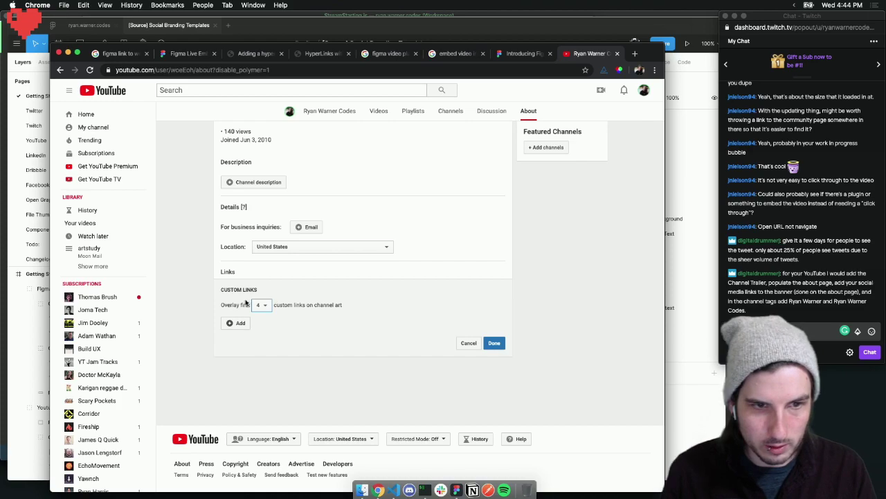
# Add a Twitter custom link with its profile address
pyautogui.click(238, 323)
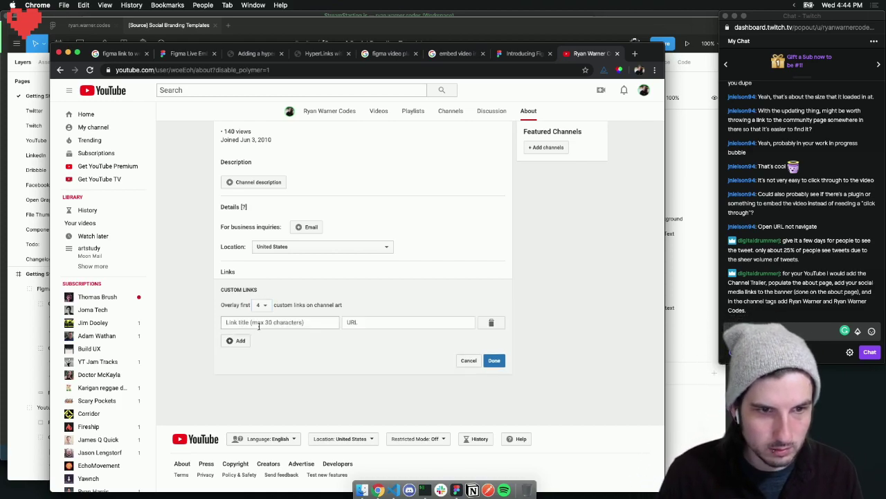
pyautogui.click(267, 322)
pyautogui.write('Twitter')
pyautogui.click(394, 322)
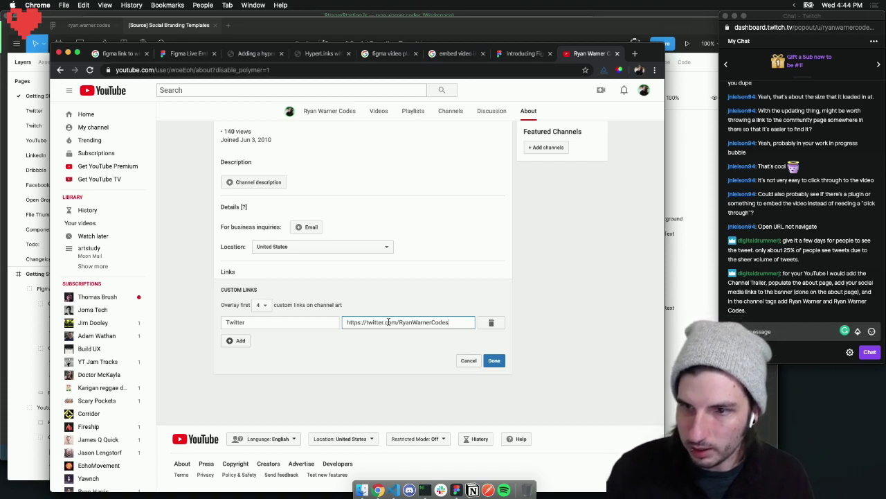
pyautogui.click(355, 346)
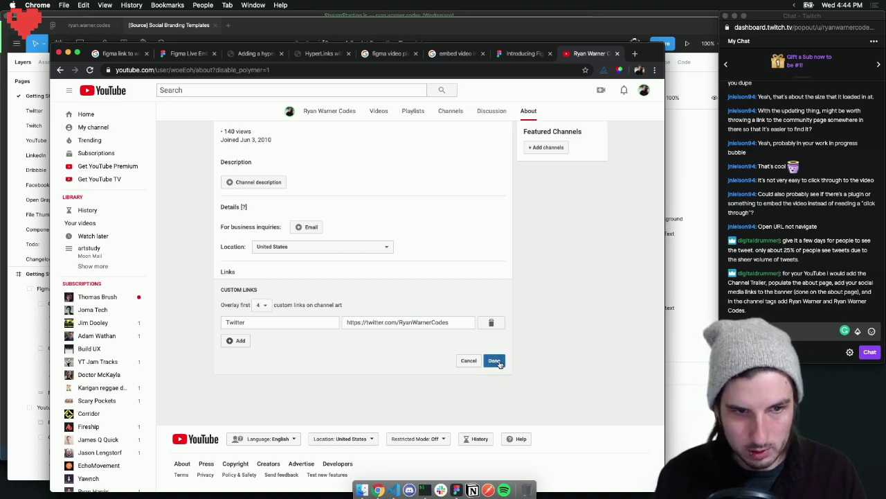
# Add a Twitch link, reusing the Twitter address changed to twitch.tv
pyautogui.click(239, 340)
pyautogui.click(250, 339)
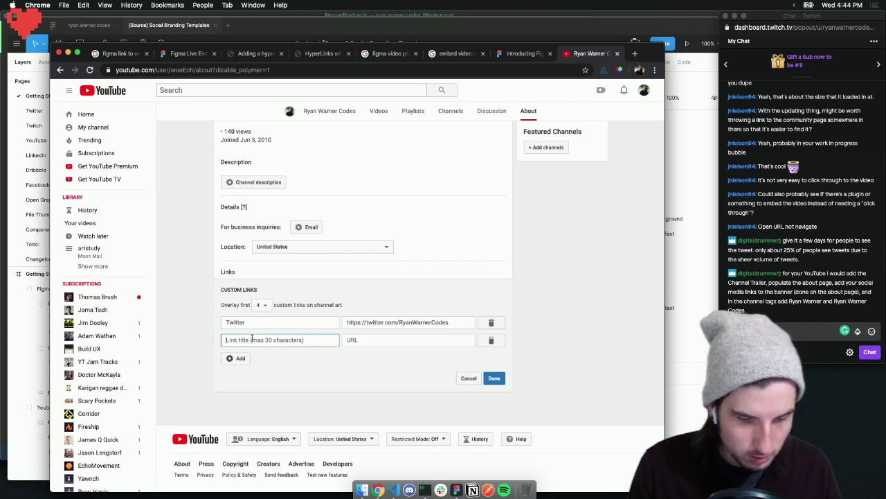
pyautogui.write('Twitch')
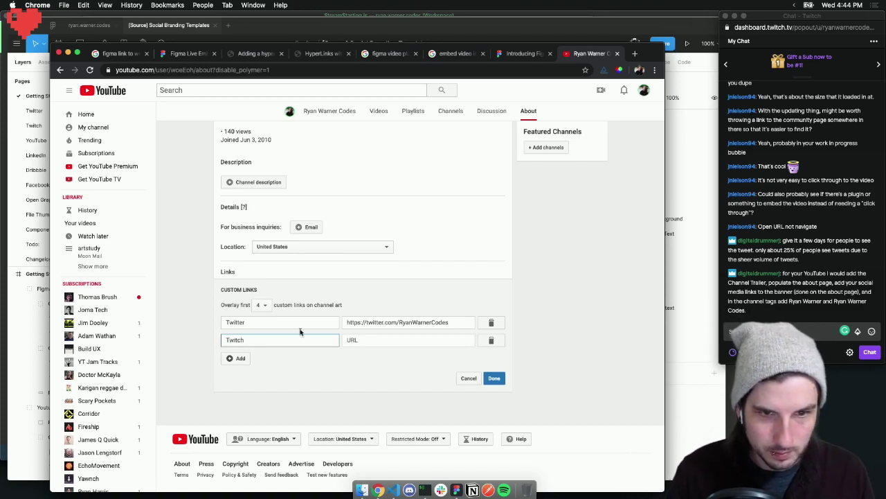
pyautogui.moveTo(454, 323); pyautogui.dragTo(334, 323)
pyautogui.press('super+c')
pyautogui.click(372, 339)
pyautogui.press('super+v')
pyautogui.doubleClick(376, 340)
pyautogui.write('twitch')
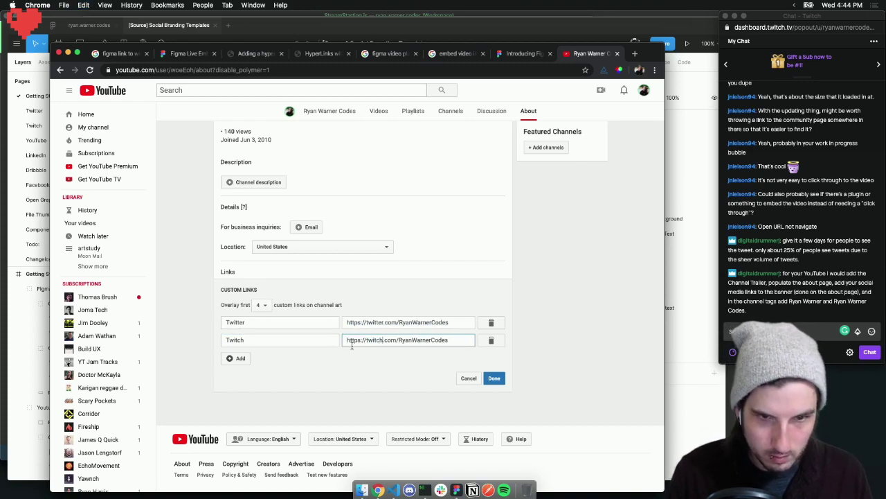
pyautogui.doubleClick(388, 339)
pyautogui.write('tv')
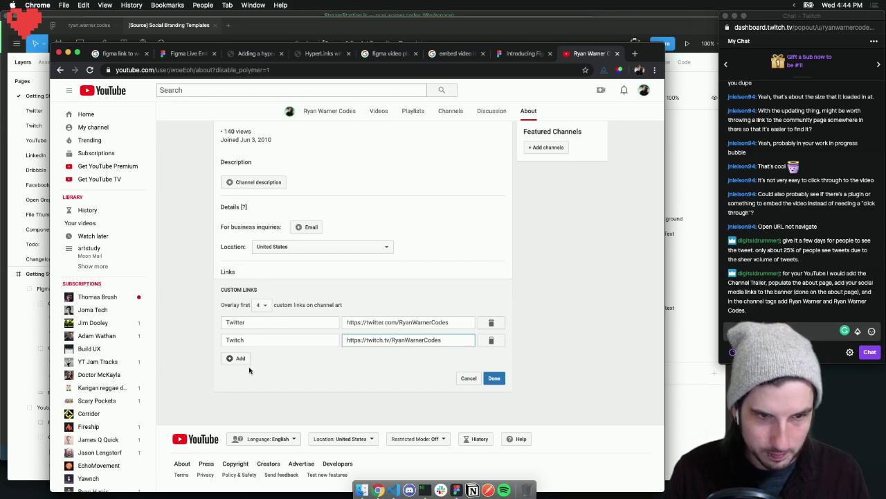
# Add a Website link with its https address
pyautogui.click(244, 360)
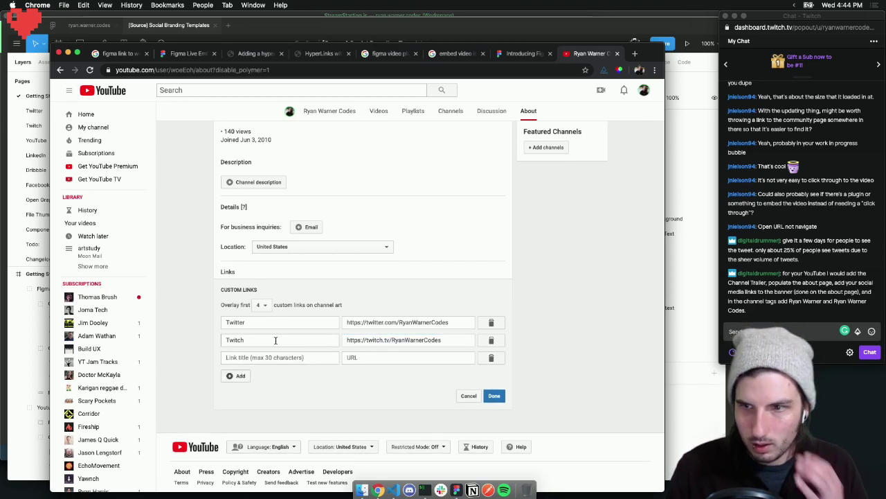
pyautogui.click(259, 357)
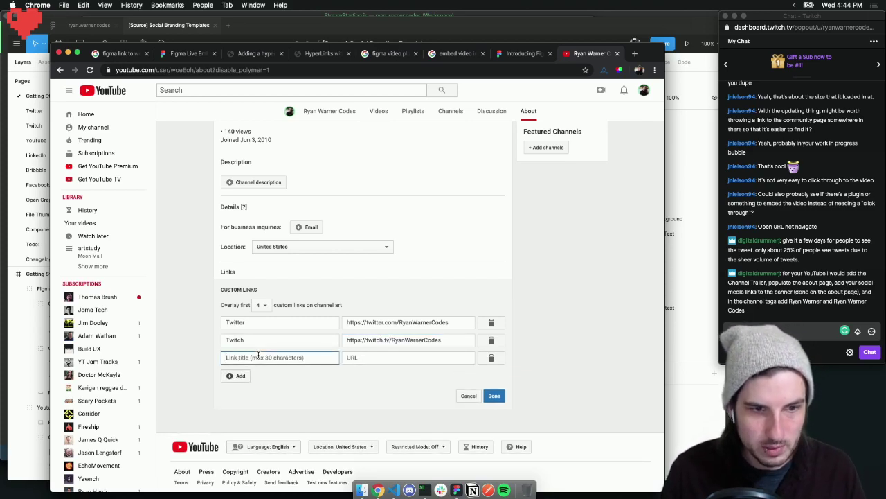
pyautogui.write('Website')
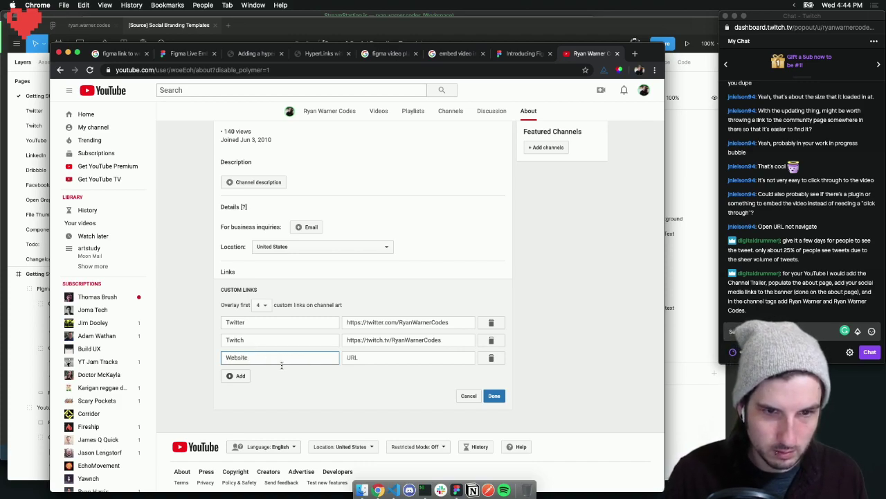
pyautogui.click(365, 357)
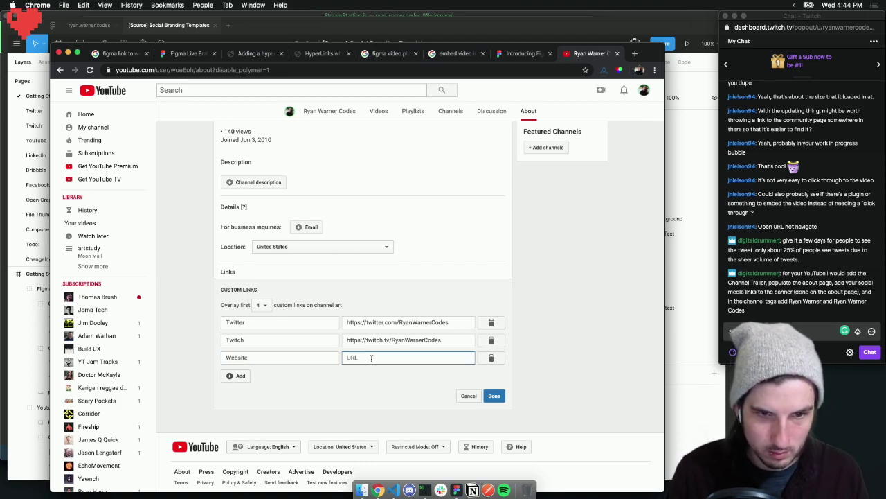
pyautogui.write('https://rw.codes')
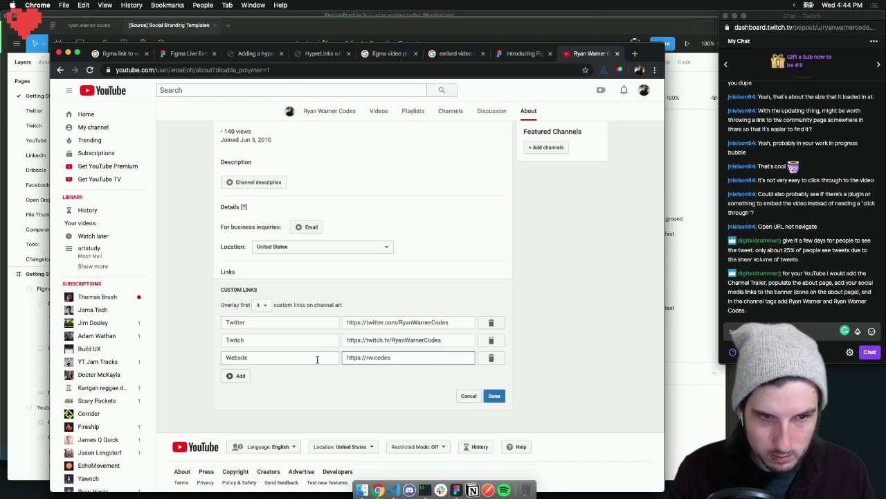
# Add a GitHub link, reusing the Twitter address with github swapped in
pyautogui.click(239, 375)
pyautogui.write('GitHub')
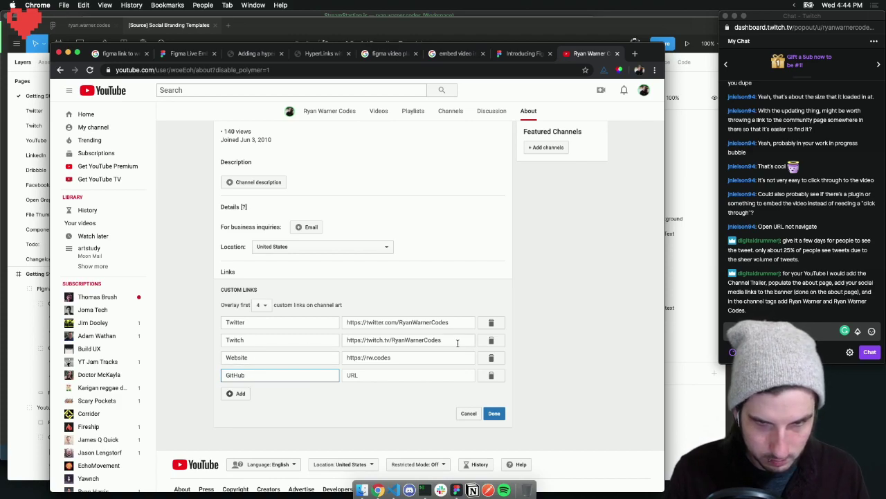
pyautogui.click(457, 341)
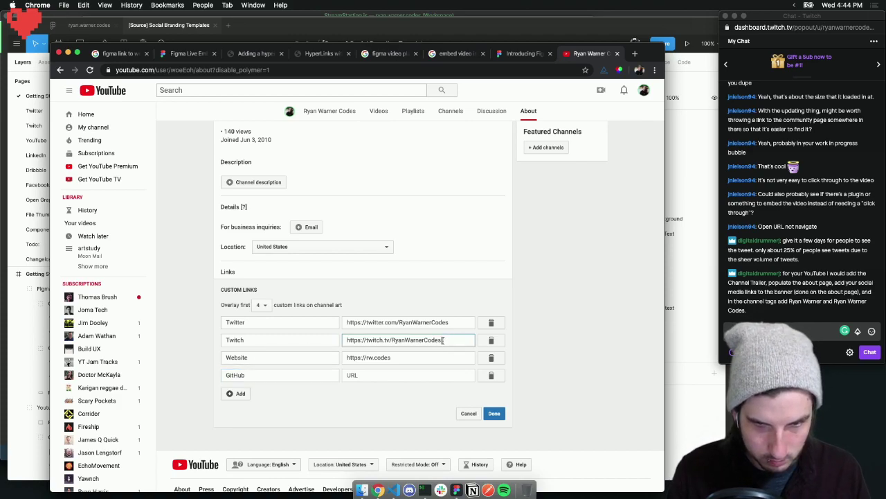
pyautogui.moveTo(423, 339); pyautogui.dragTo(329, 339)
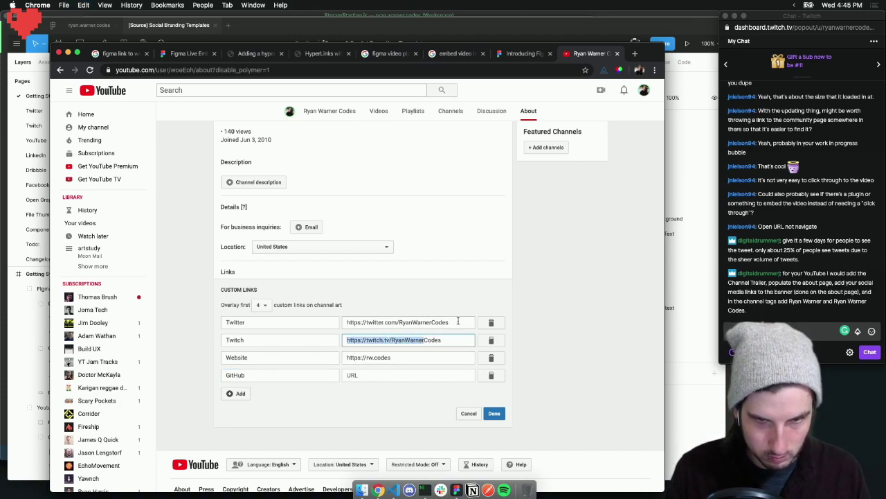
pyautogui.moveTo(431, 322); pyautogui.dragTo(333, 322)
pyautogui.press('super+c')
pyautogui.click(360, 374)
pyautogui.press('super+v')
pyautogui.doubleClick(375, 375)
pyautogui.write('github')
pyautogui.click(379, 396)
# Add a Dribbble link, reusing the Twitter address with dribbble swapped in
pyautogui.click(236, 393)
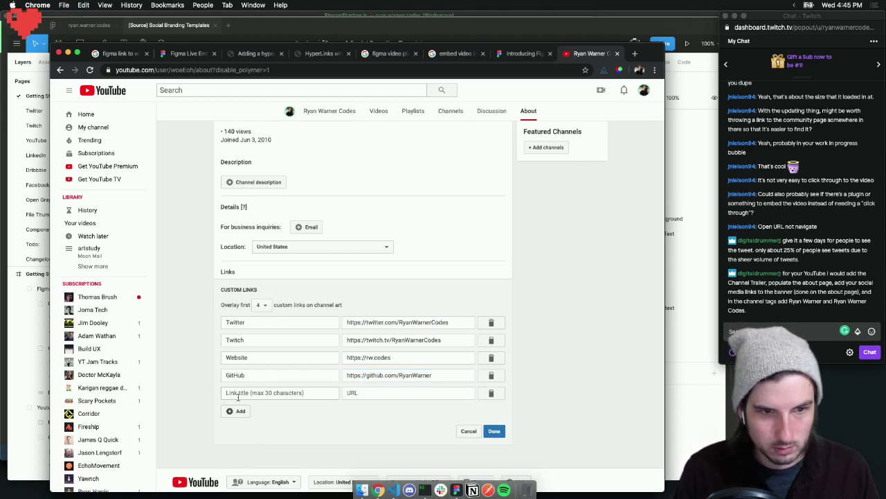
pyautogui.write('Dribbble')
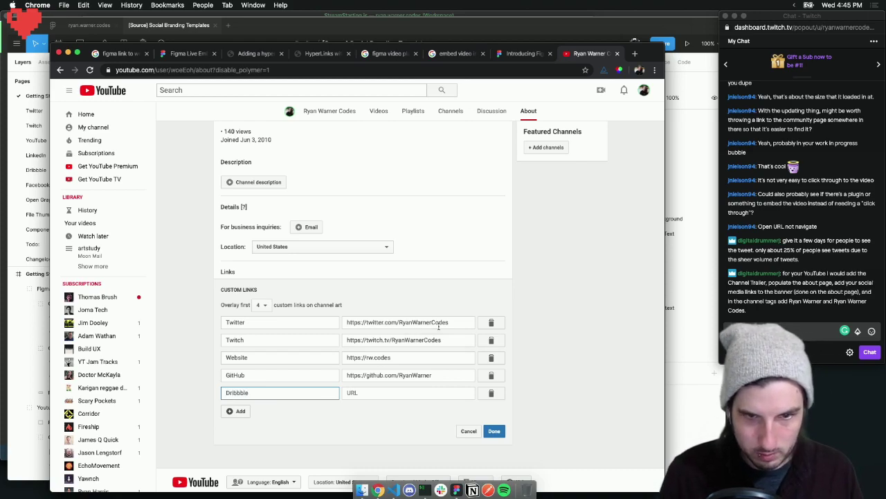
pyautogui.moveTo(455, 324); pyautogui.dragTo(387, 372)
pyautogui.press('super+a')
pyautogui.press('super+c')
pyautogui.click(381, 394)
pyautogui.press('super+v')
pyautogui.doubleClick(374, 393)
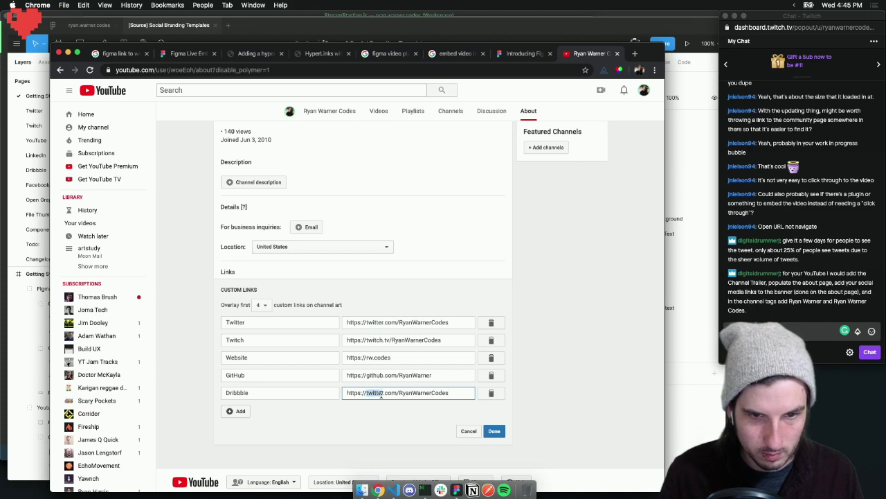
pyautogui.write('dribbble')
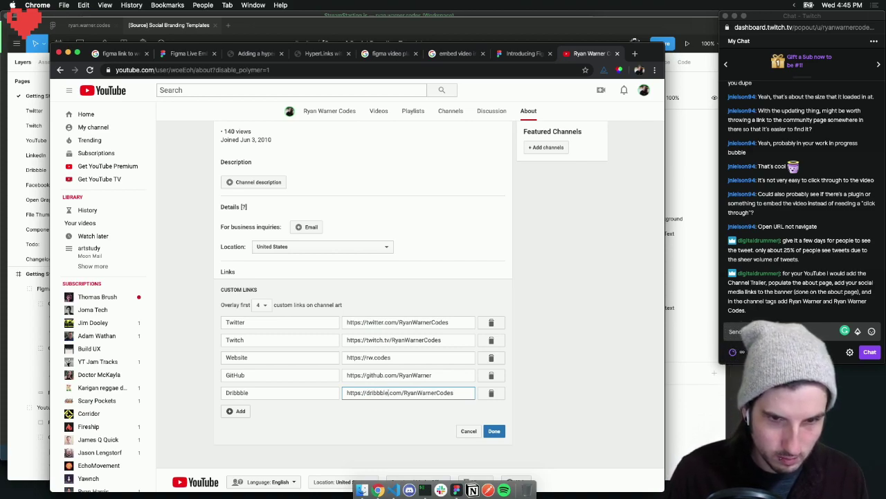
pyautogui.click(370, 427)
# Save the five custom links and begin the channel description with 'Coding and design'
pyautogui.click(491, 431)
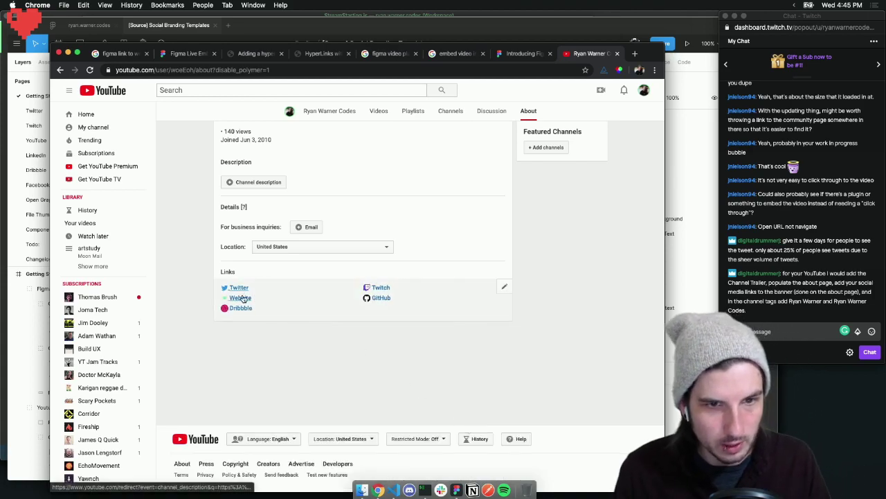
pyautogui.scroll(3, 320, 291)
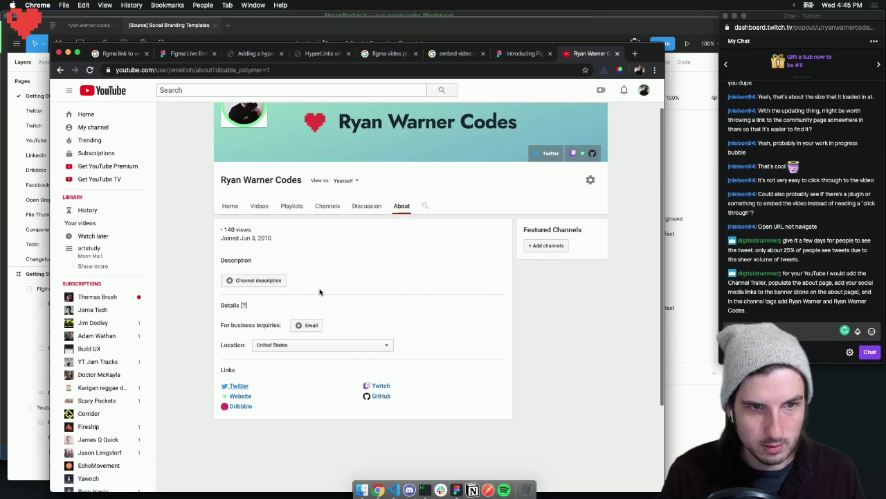
pyautogui.click(840, 297)
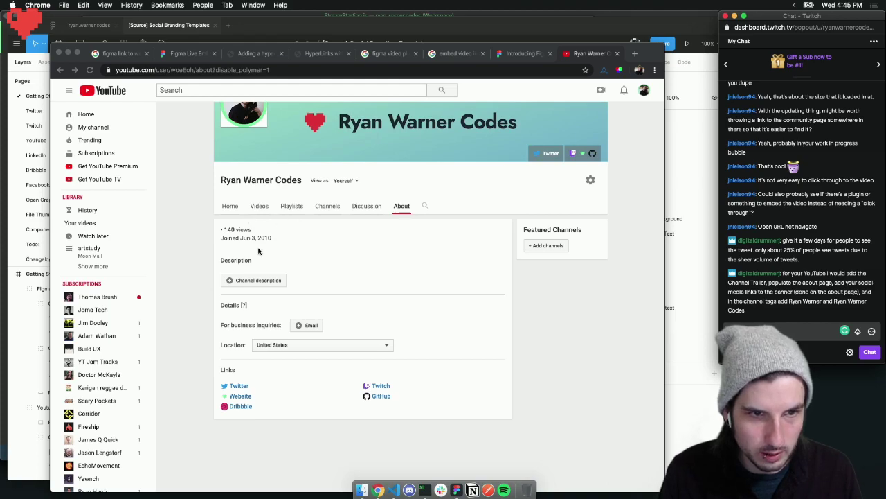
pyautogui.click(228, 283)
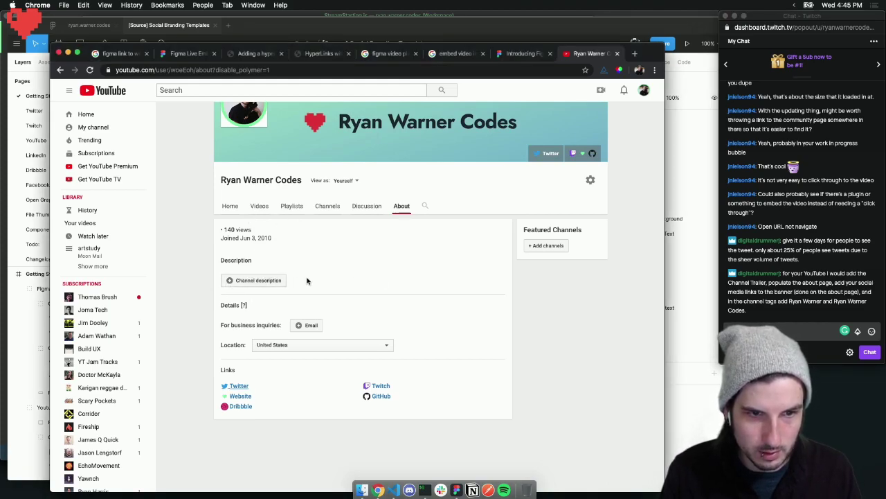
pyautogui.click(242, 281)
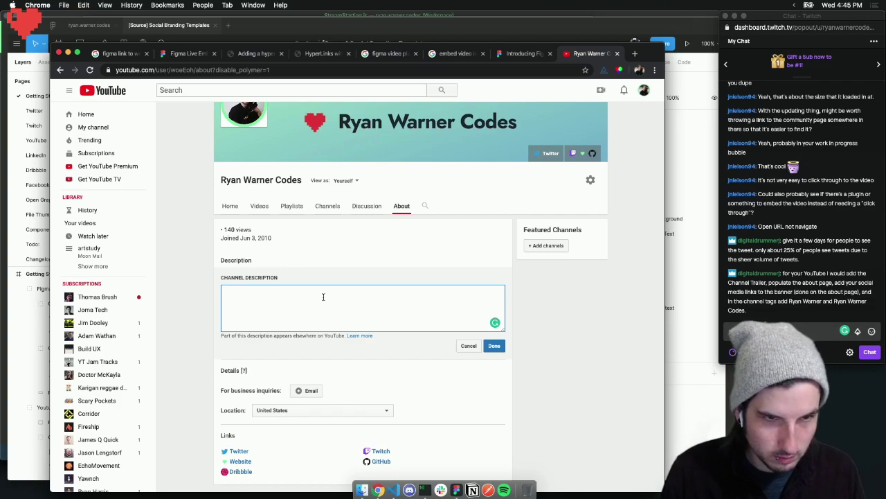
pyautogui.write('Coding and design tutorials, Twitch VODs')
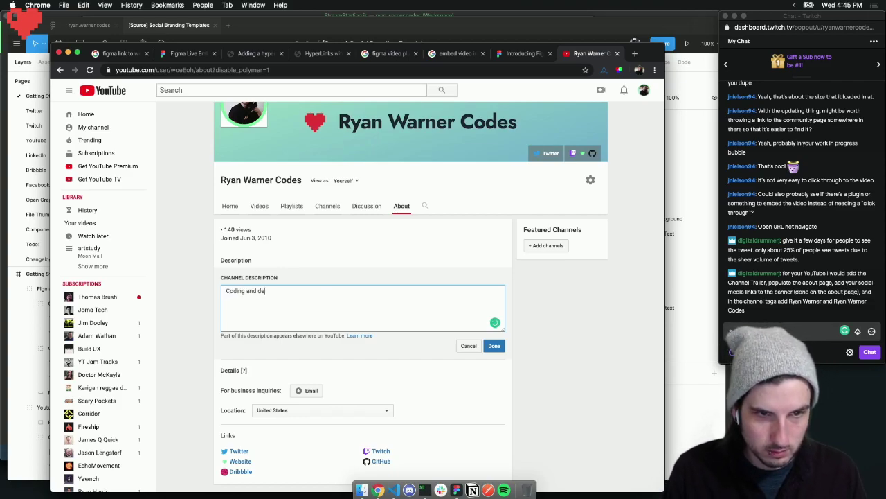
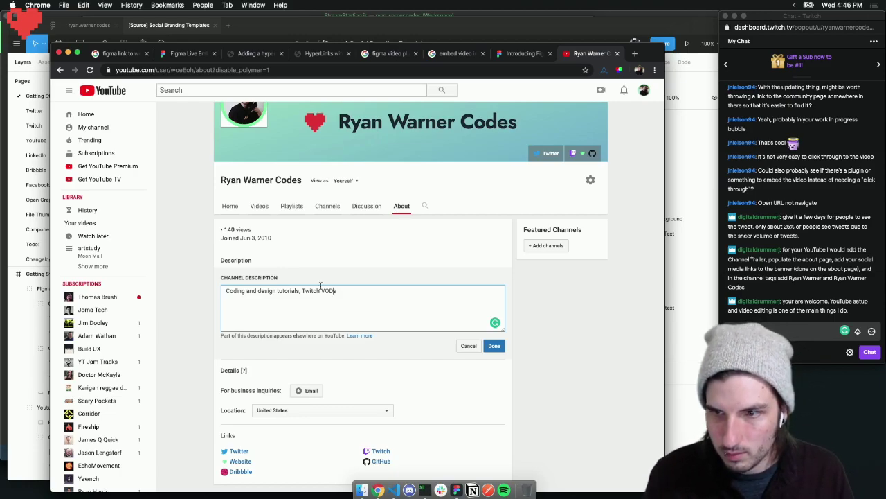
# Replace the comma after 'tutorials' in the channel description with 'and'
pyautogui.press('BackSpace')
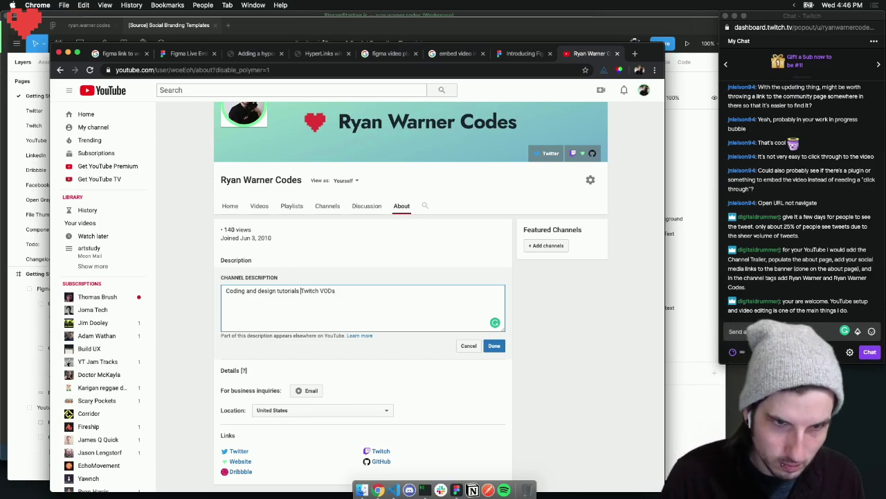
pyautogui.write('and')
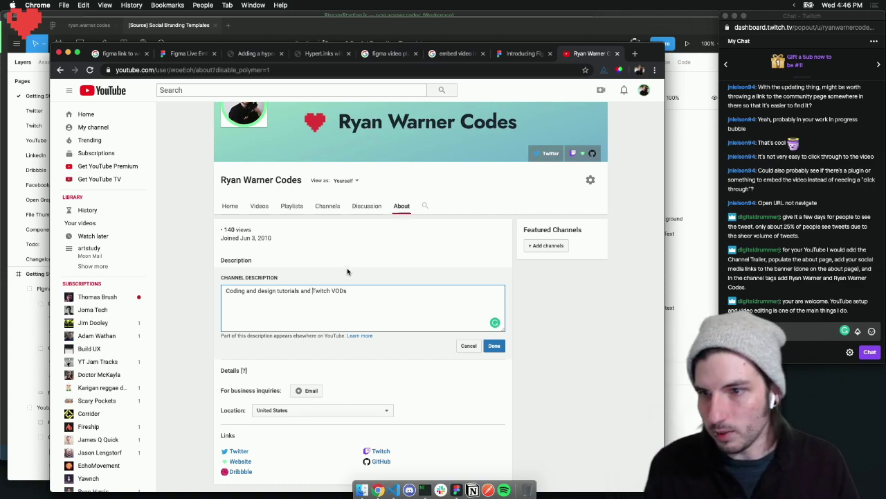
pyautogui.click(757, 310)
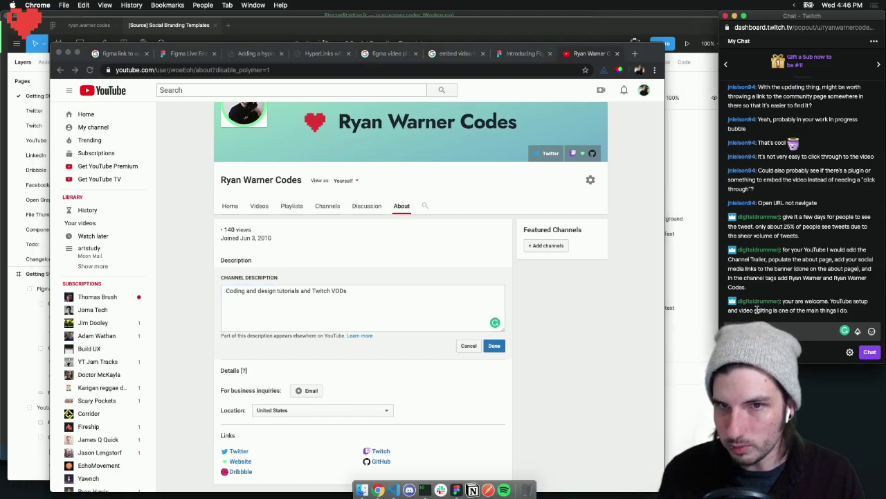
pyautogui.click(458, 309)
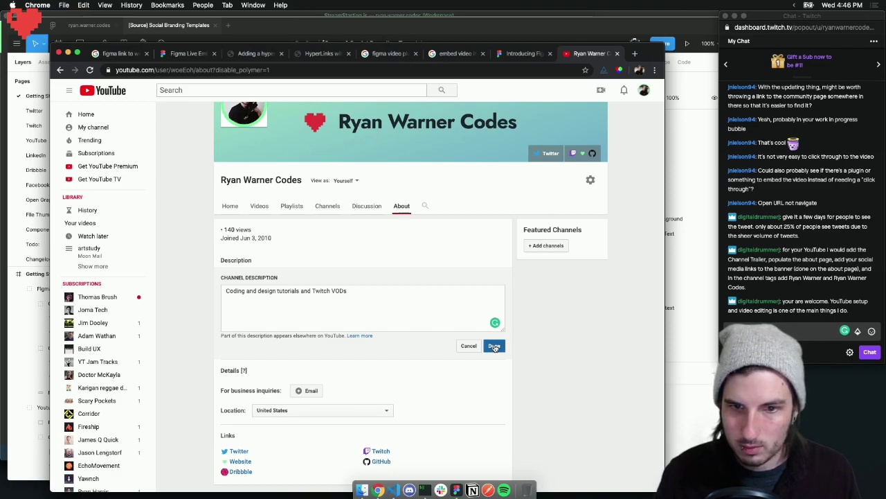
pyautogui.click(361, 292)
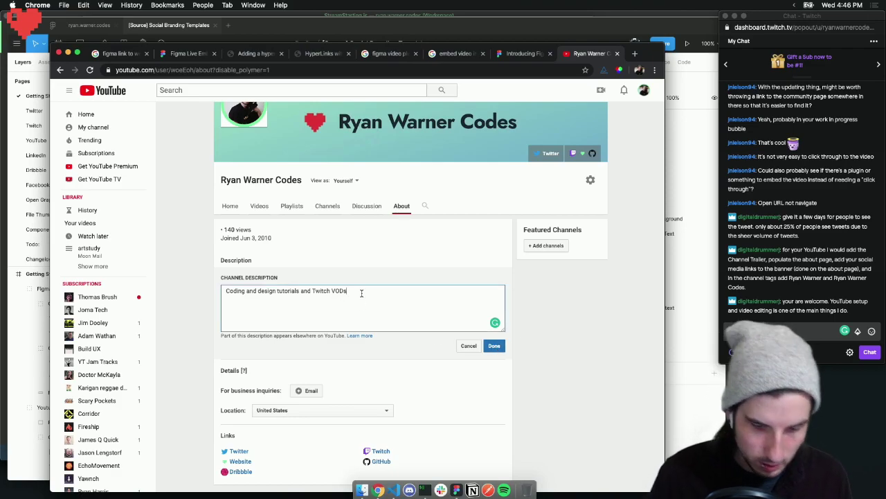
# Save the description 'Coding and design tutorials and Twitch VODs.' and open the channel link shared in chat
pyautogui.click(511, 305)
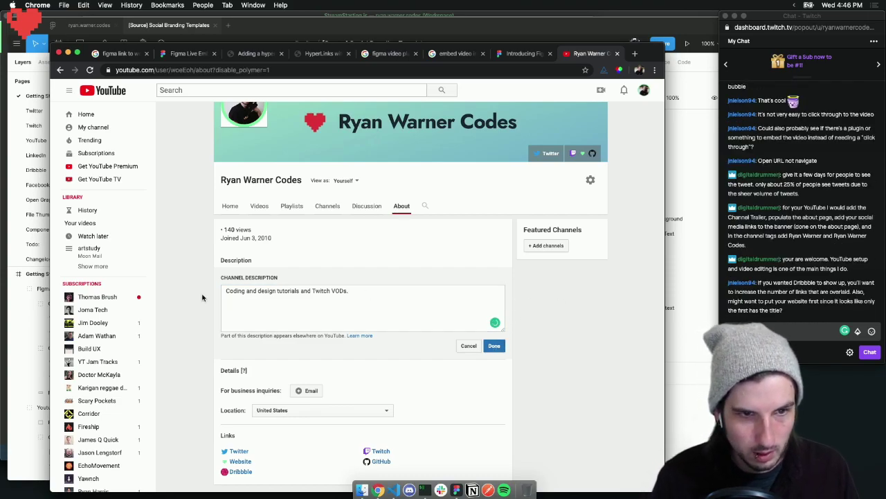
pyautogui.click(493, 346)
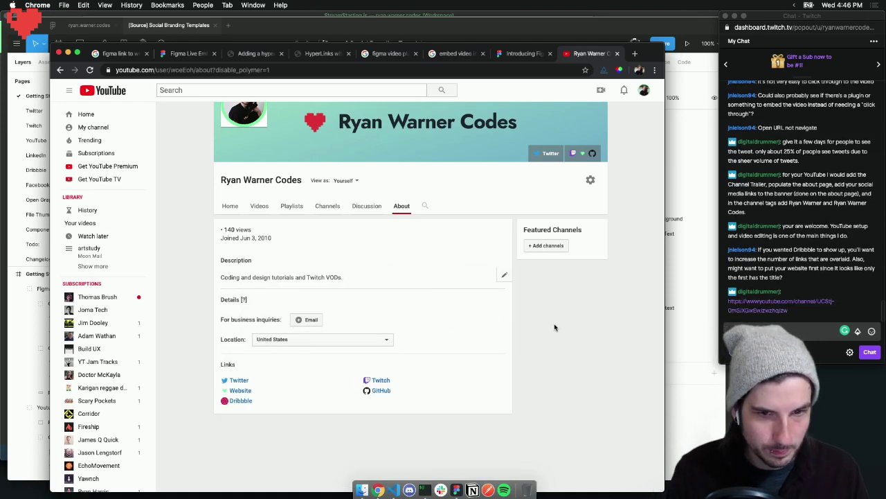
pyautogui.click(758, 310)
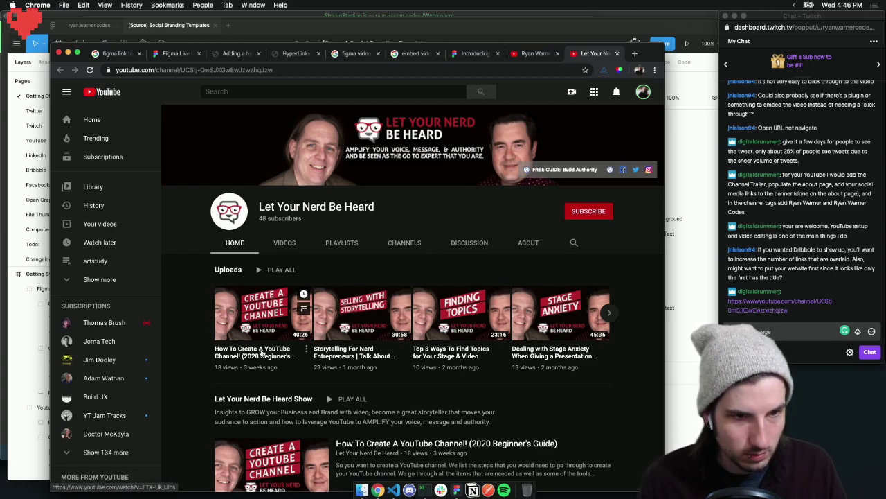
# Browse the Let Your Nerd Be Heard channel page and subscribe to it
pyautogui.scroll(-3, 242, 346)
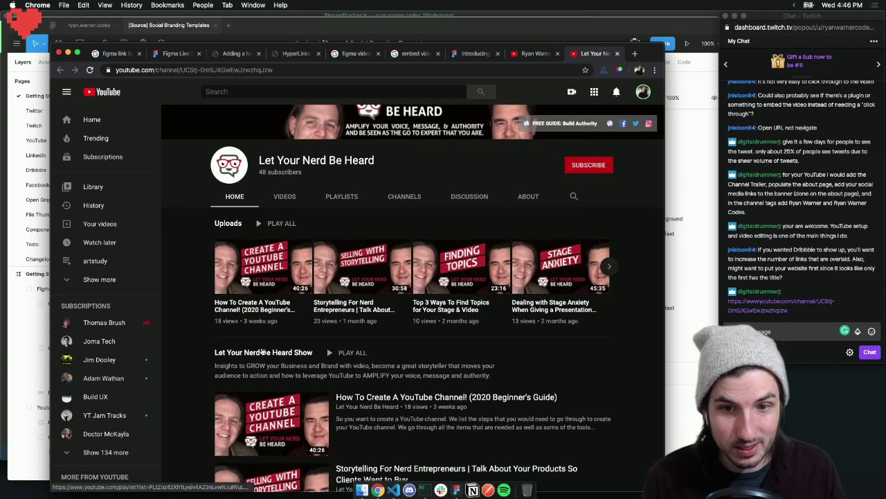
pyautogui.scroll(-5, 267, 339)
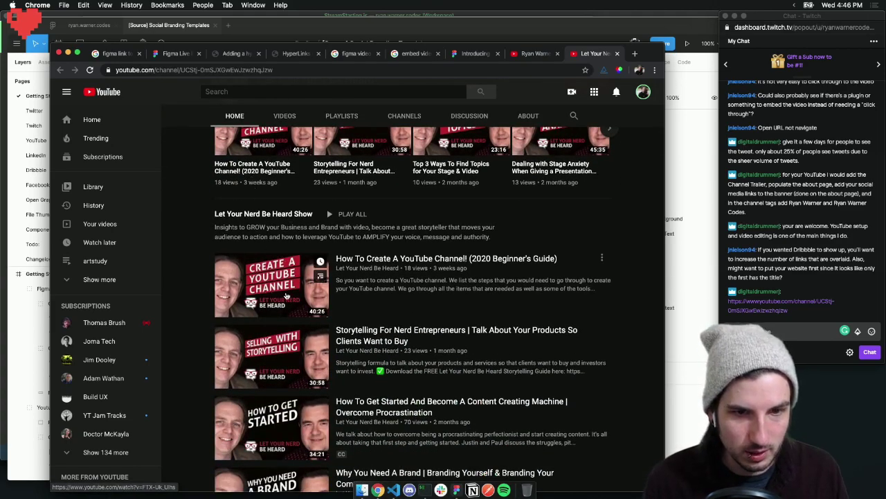
pyautogui.scroll(-3, 308, 304)
pyautogui.scroll(-2, 305, 305)
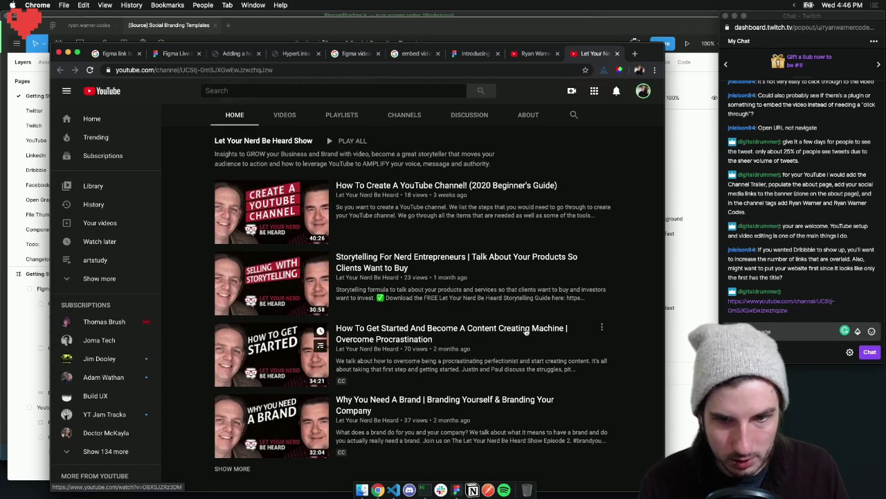
pyautogui.scroll(5, 323, 261)
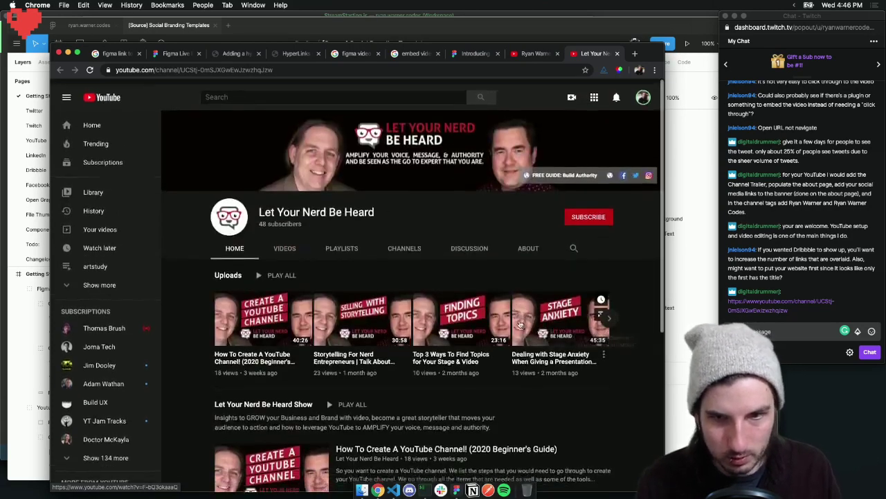
pyautogui.click(574, 212)
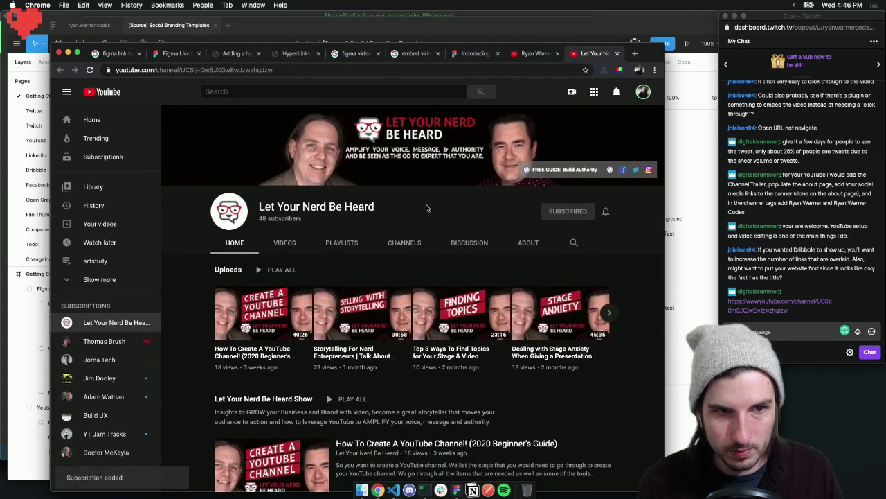
# Like its 'How To Create A YouTube Channel!' video, then close that tab
pyautogui.scroll(-1, 420, 206)
pyautogui.scroll(2, 418, 206)
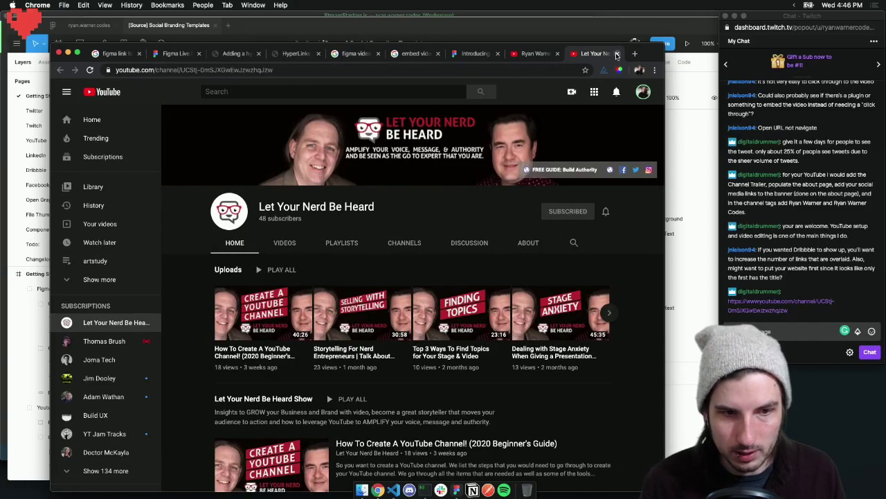
pyautogui.click(277, 310)
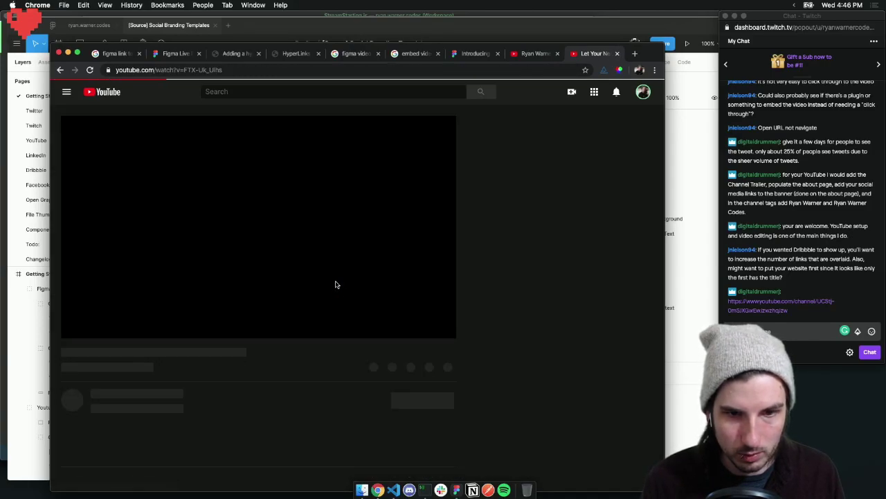
pyautogui.click(308, 375)
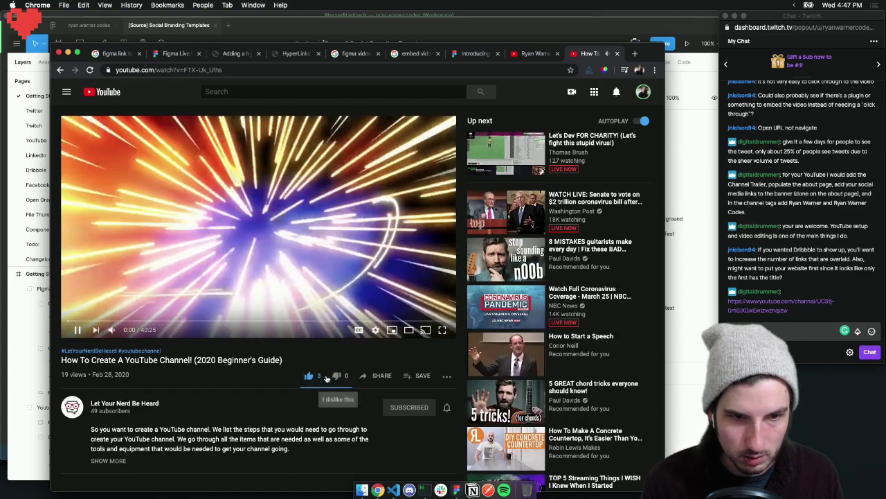
pyautogui.click(618, 54)
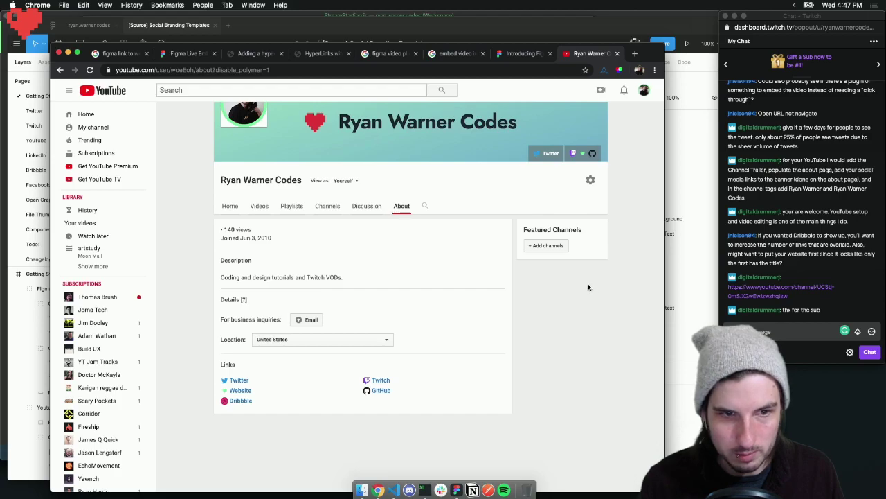
# Enter a business-inquiries email address under the About tab's Details and save it
pyautogui.scroll(-2, 586, 284)
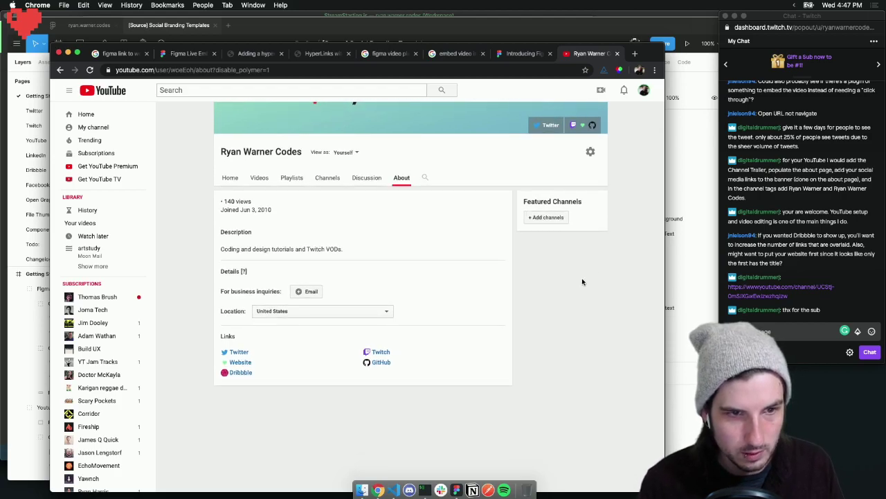
pyautogui.click(307, 291)
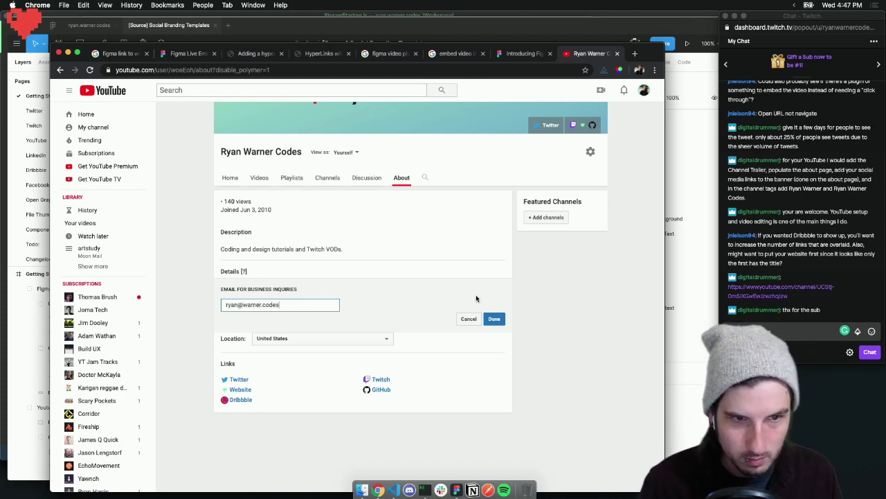
pyautogui.click(494, 319)
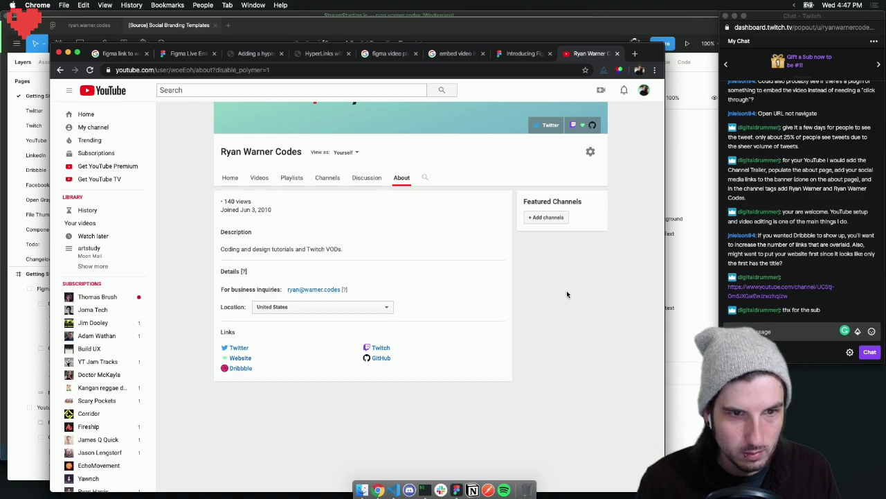
pyautogui.click(783, 246)
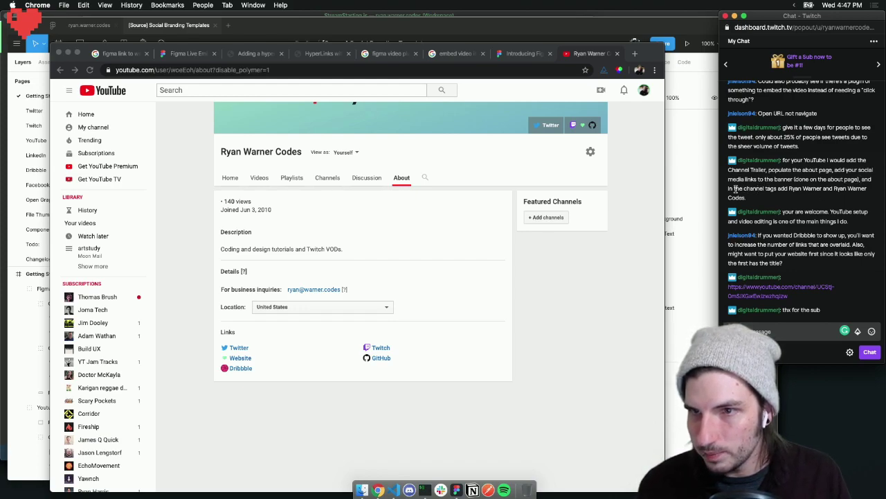
pyautogui.click(588, 239)
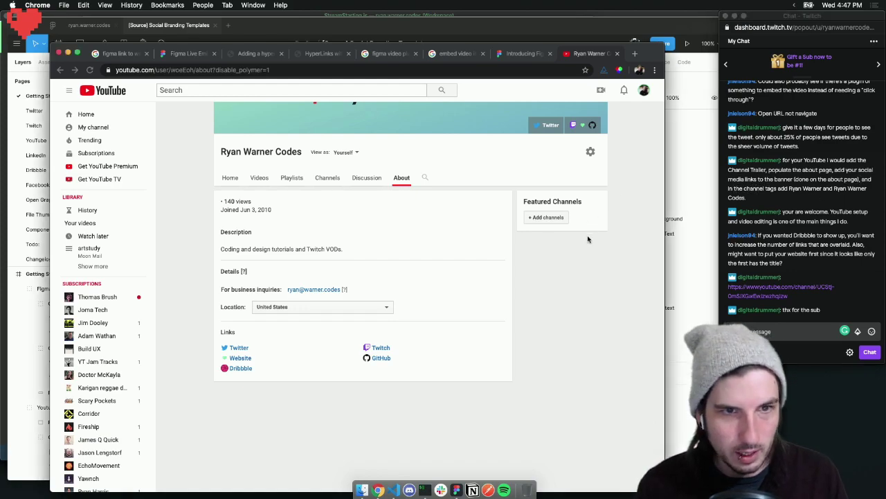
pyautogui.click(323, 177)
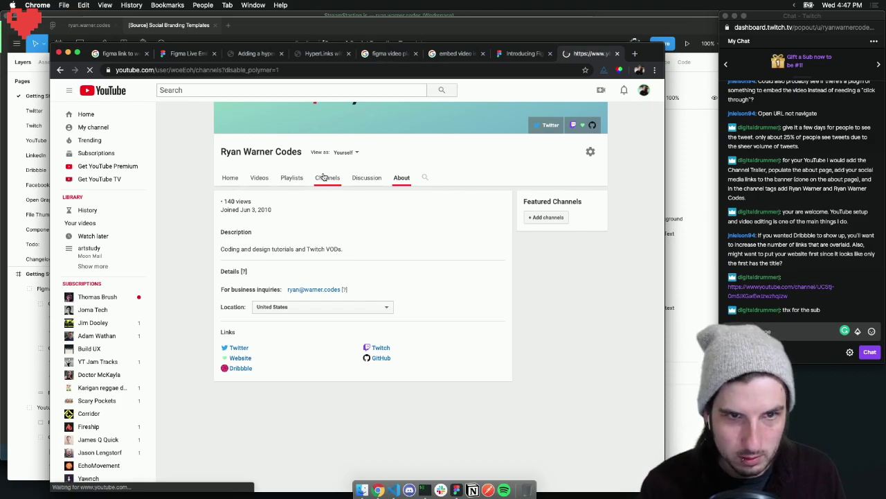
pyautogui.click(60, 70)
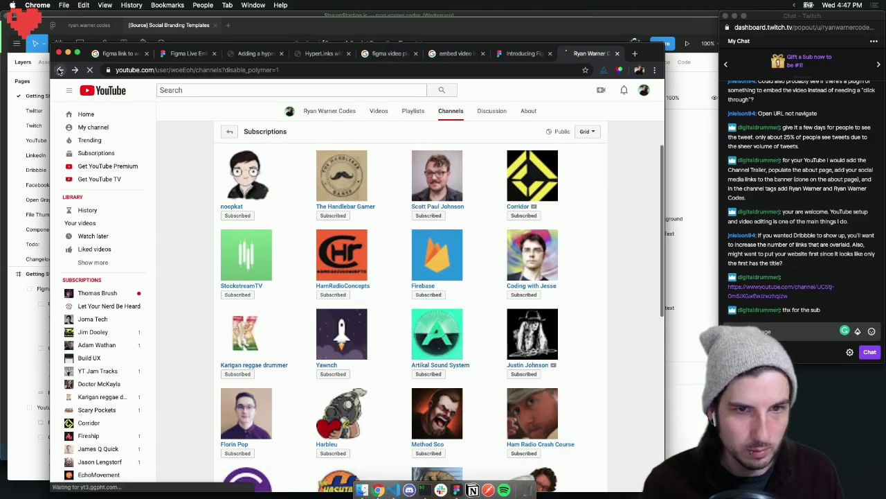
pyautogui.click(232, 181)
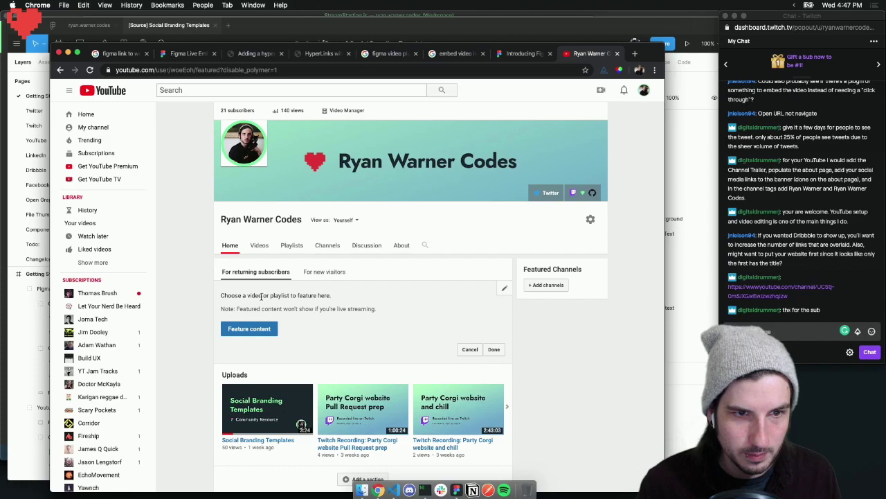
pyautogui.moveTo(243, 295); pyautogui.dragTo(332, 295)
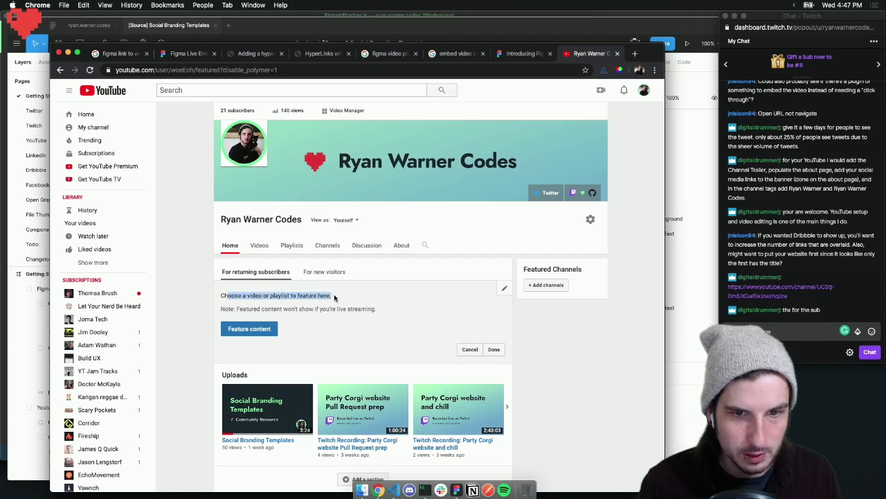
pyautogui.click(334, 297)
pyautogui.scroll(-3, 354, 296)
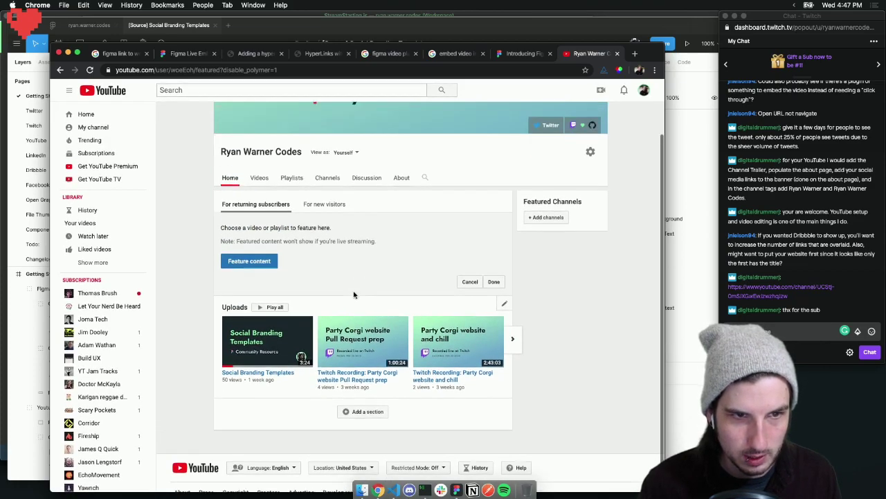
pyautogui.scroll(3, 354, 294)
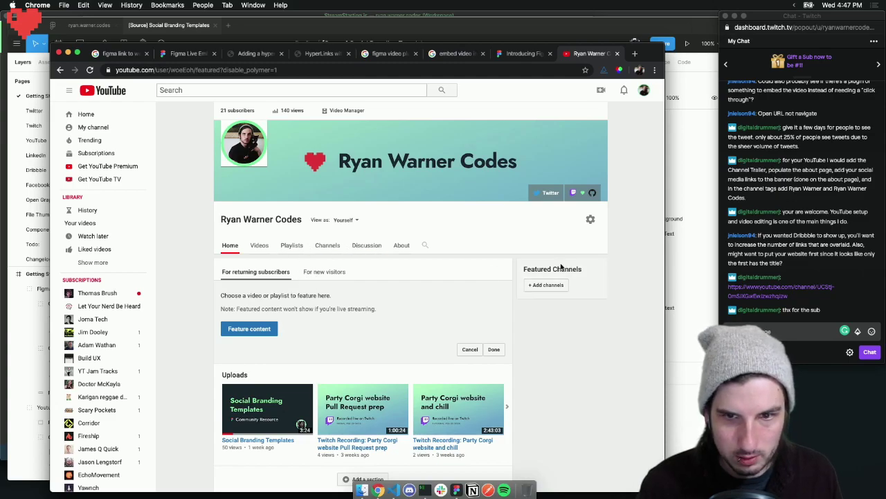
pyautogui.click(590, 219)
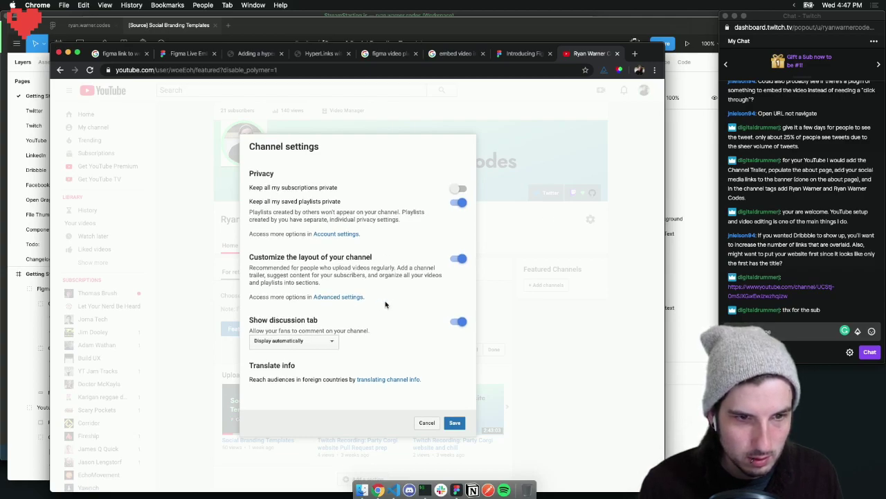
pyautogui.click(427, 423)
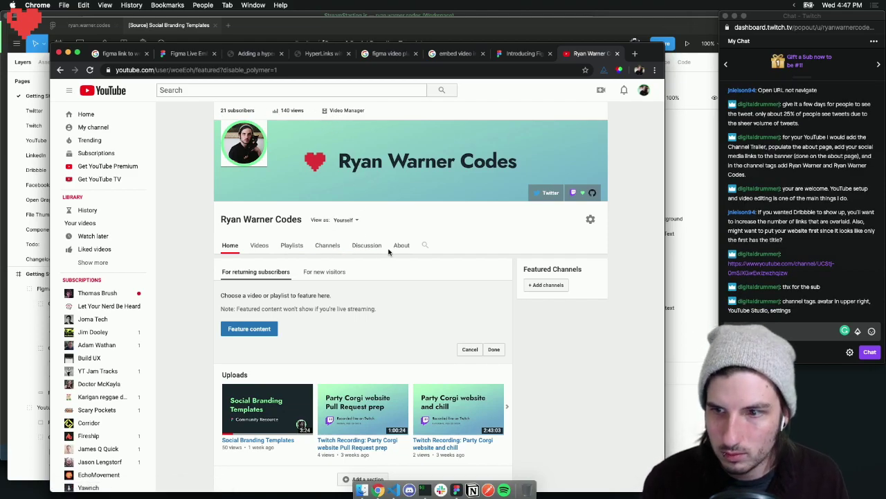
# In Studio's Basic info, add three keyword spellings of the creator and channel name, then save
pyautogui.click(642, 91)
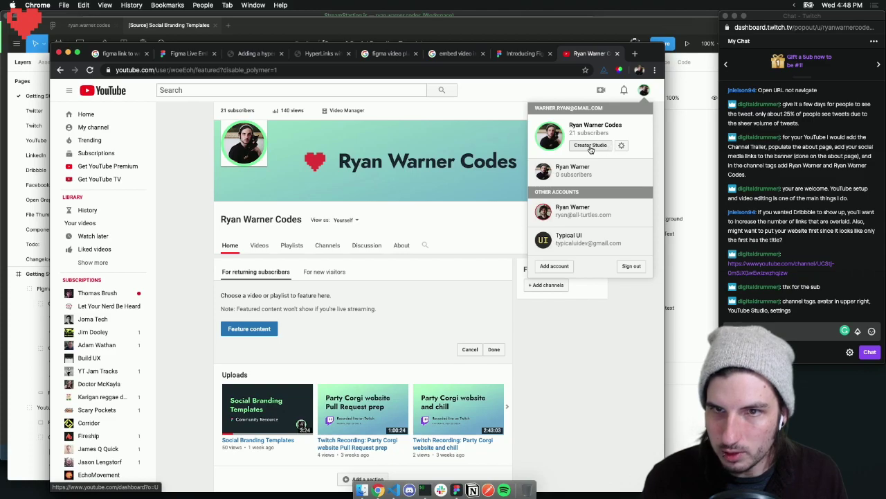
pyautogui.click(589, 147)
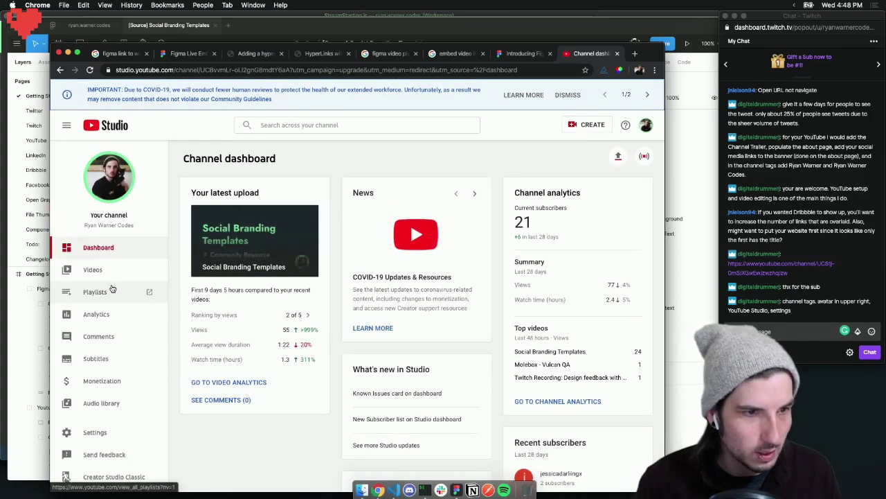
pyautogui.click(95, 432)
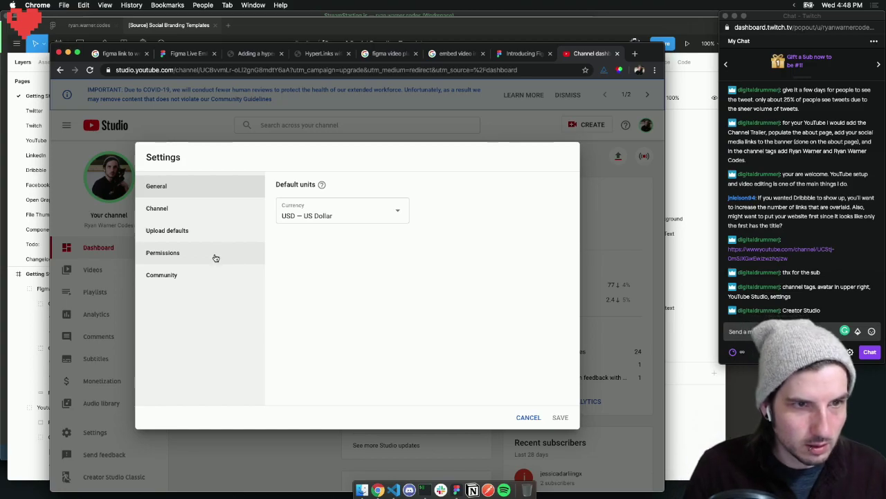
pyautogui.click(209, 209)
pyautogui.click(481, 315)
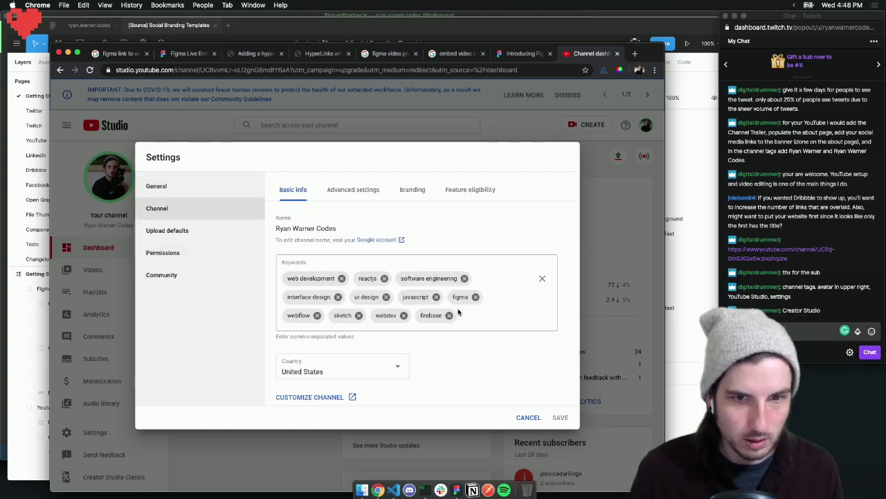
pyautogui.write('fyan w')
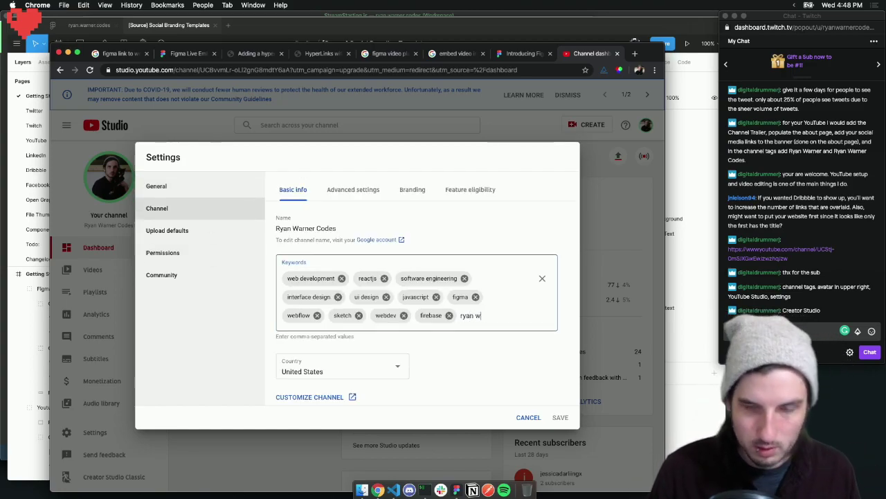
pyautogui.write('arner,ryan')
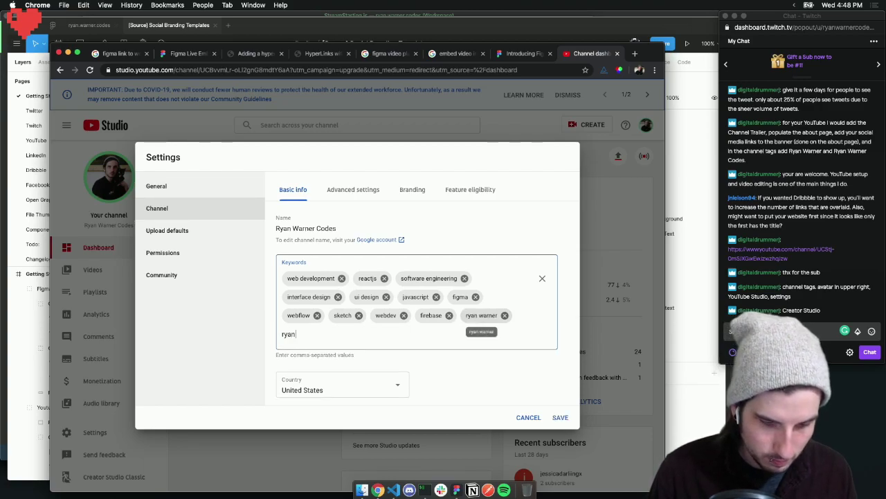
pyautogui.write(' warner codes,')
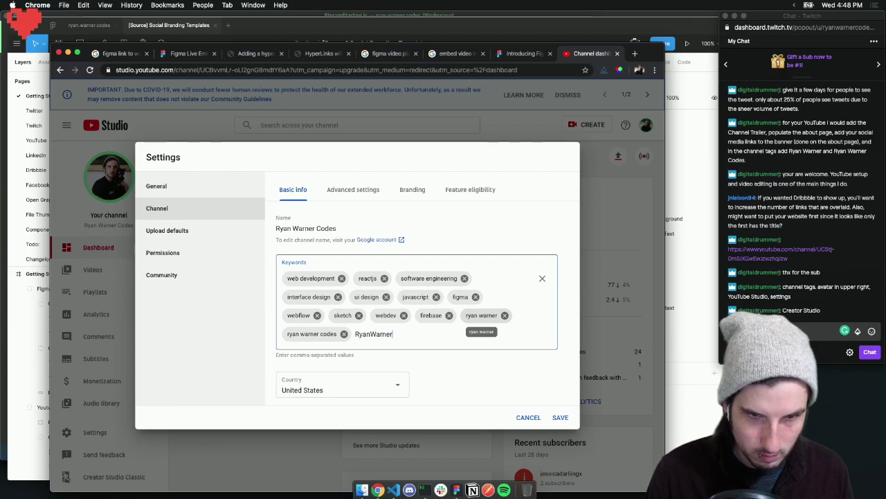
pyautogui.write('RyanWarnerCodes,')
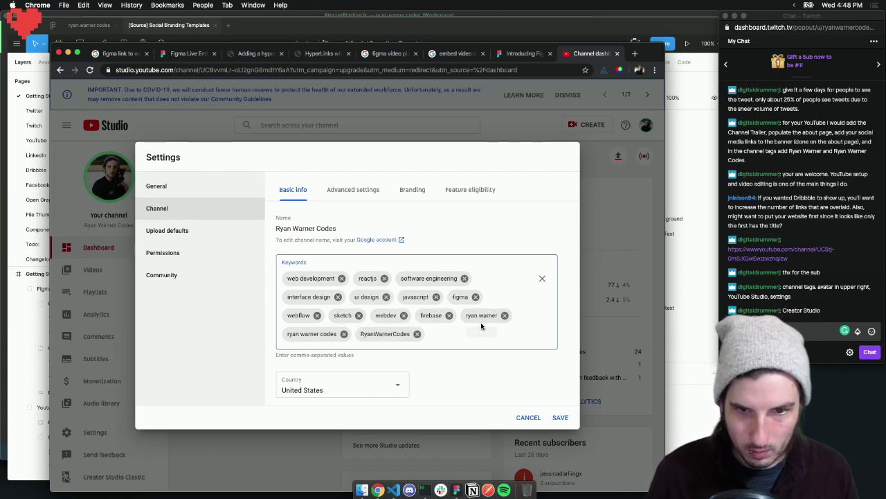
pyautogui.click(561, 419)
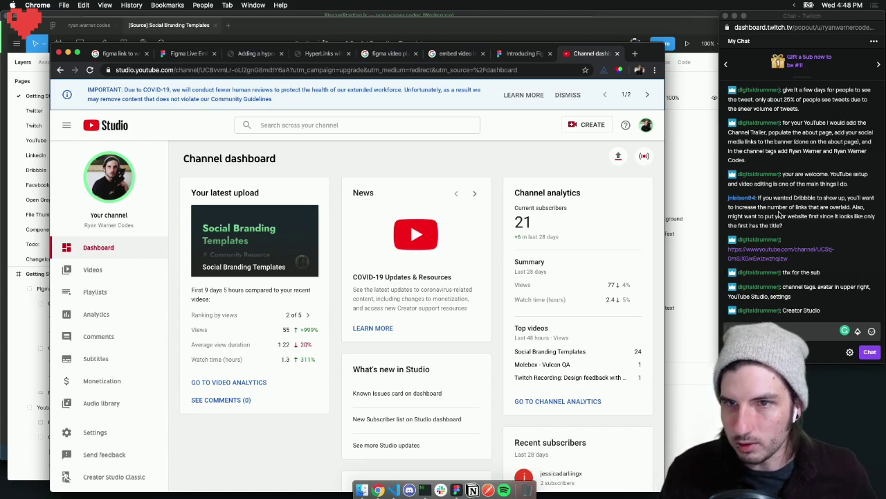
# Review the public channel's About tab, then switch over to YouTube Studio
pyautogui.click(646, 125)
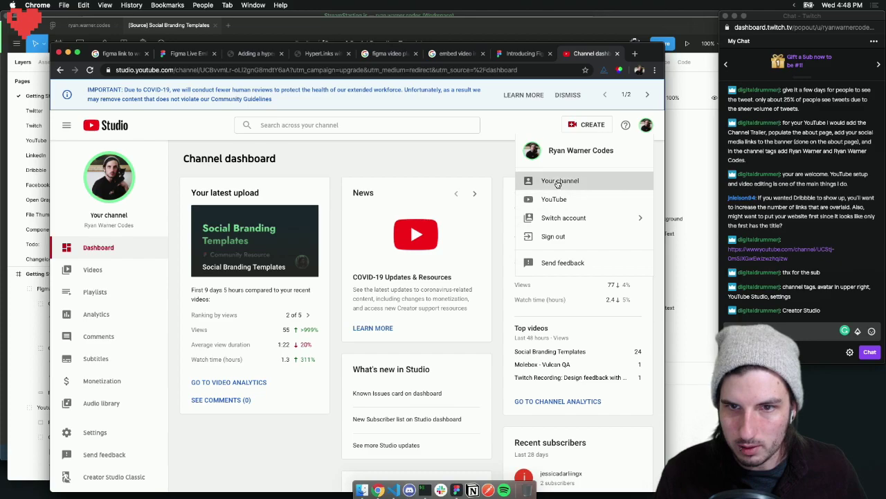
pyautogui.click(558, 181)
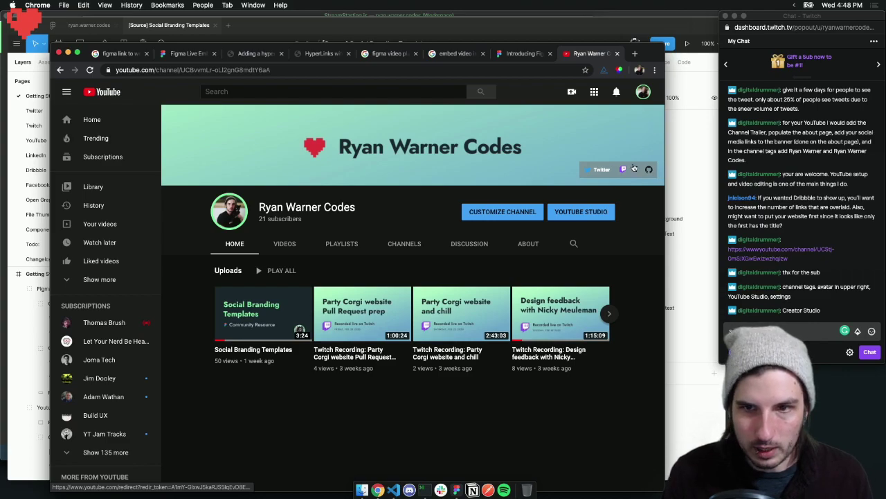
pyautogui.click(526, 243)
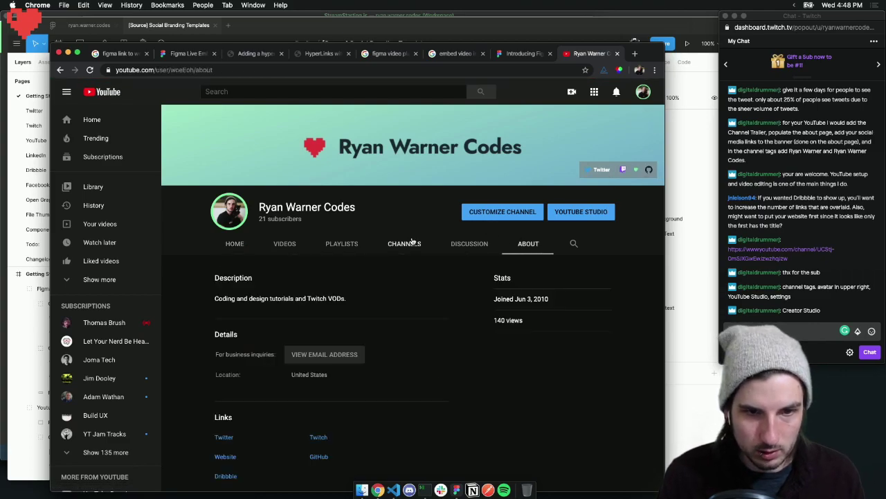
pyautogui.scroll(-3, 380, 266)
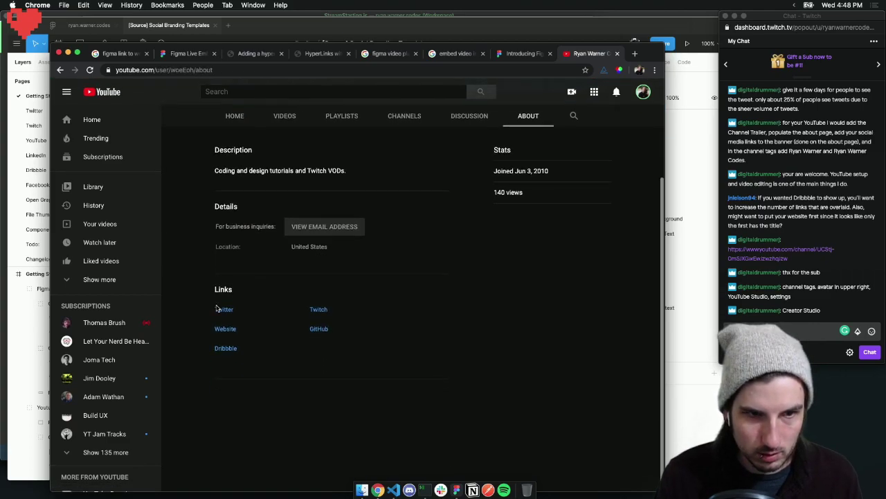
pyautogui.scroll(3, 451, 239)
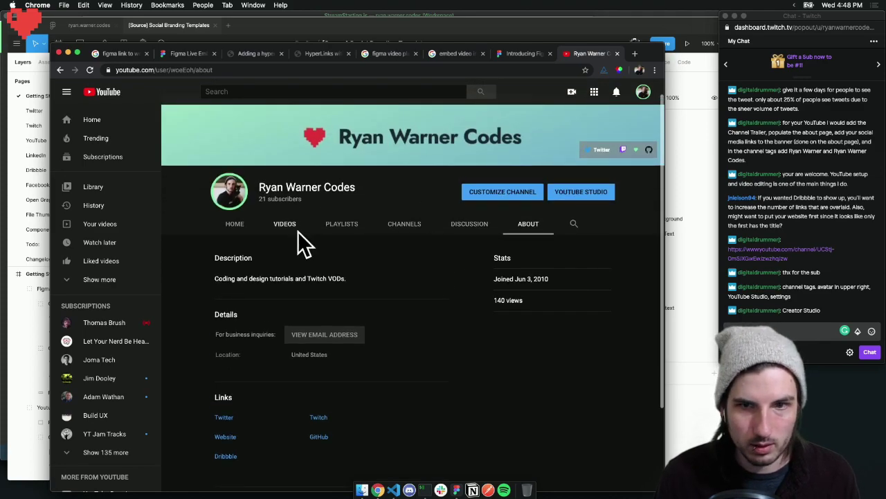
pyautogui.click(647, 93)
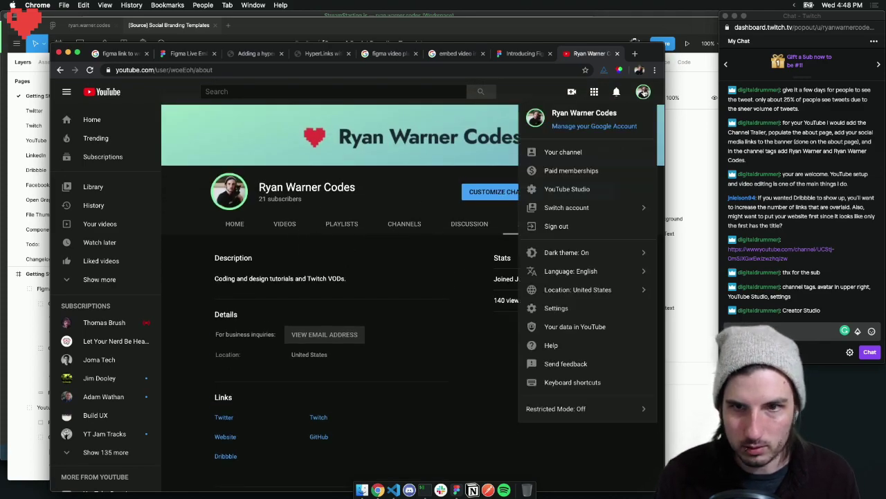
pyautogui.click(557, 189)
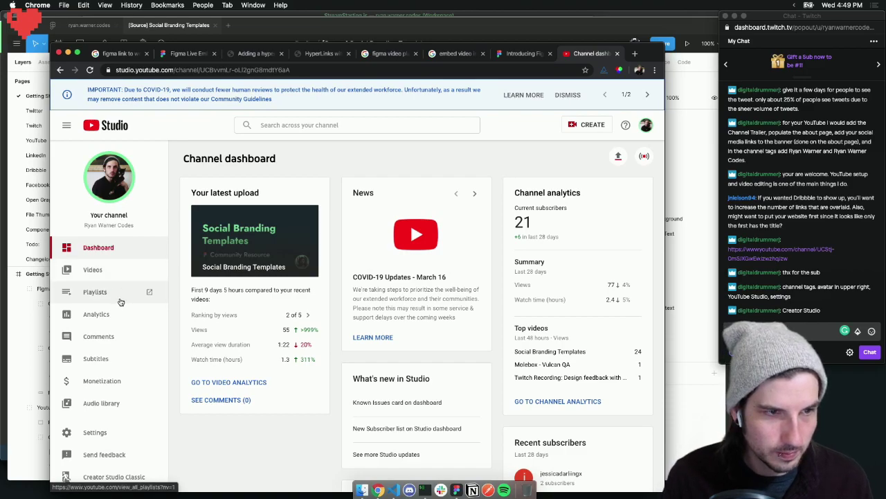
pyautogui.scroll(3, 814, 203)
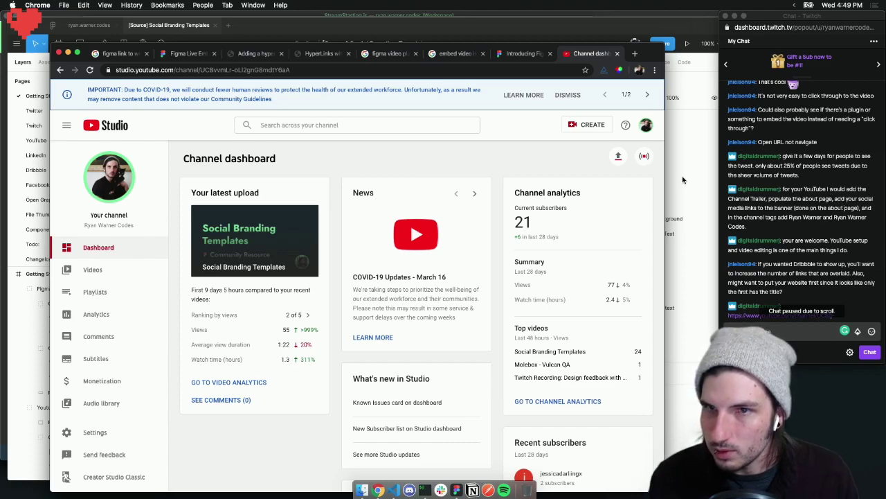
# Return to the channel, recheck its About information, and open the Customize Channel view
pyautogui.click(646, 125)
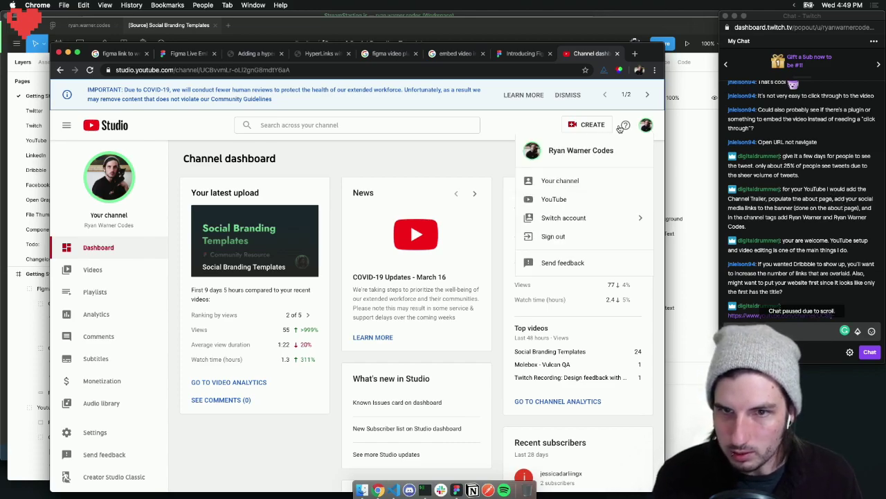
pyautogui.click(561, 180)
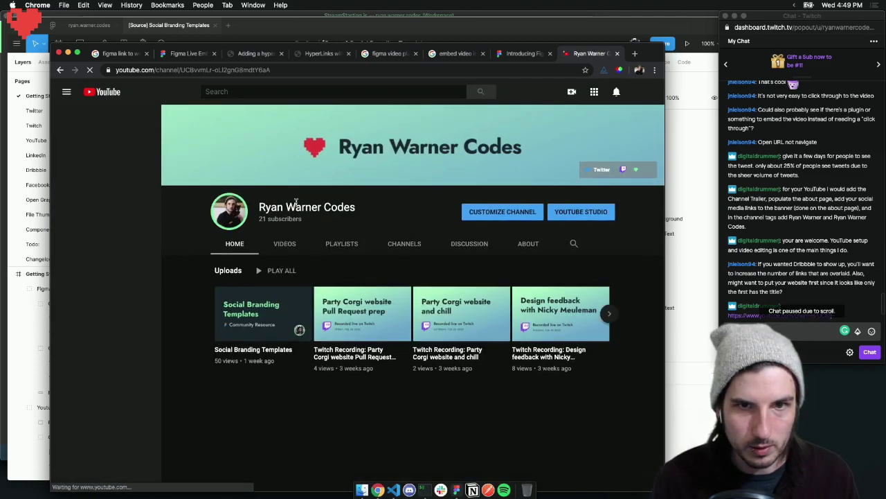
pyautogui.click(530, 244)
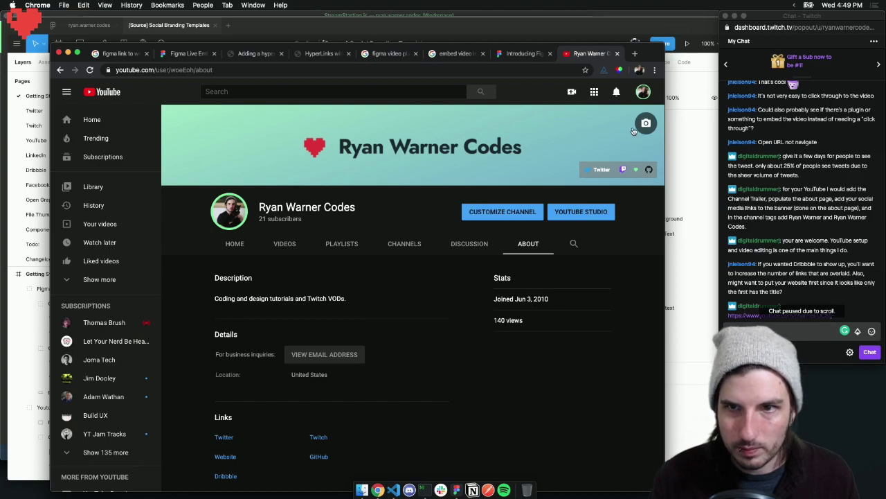
pyautogui.scroll(-4, 310, 330)
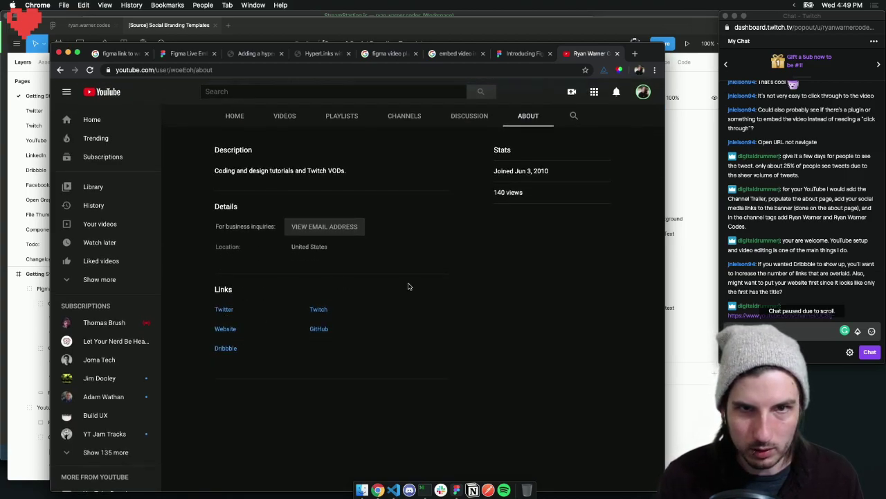
pyautogui.scroll(3, 340, 210)
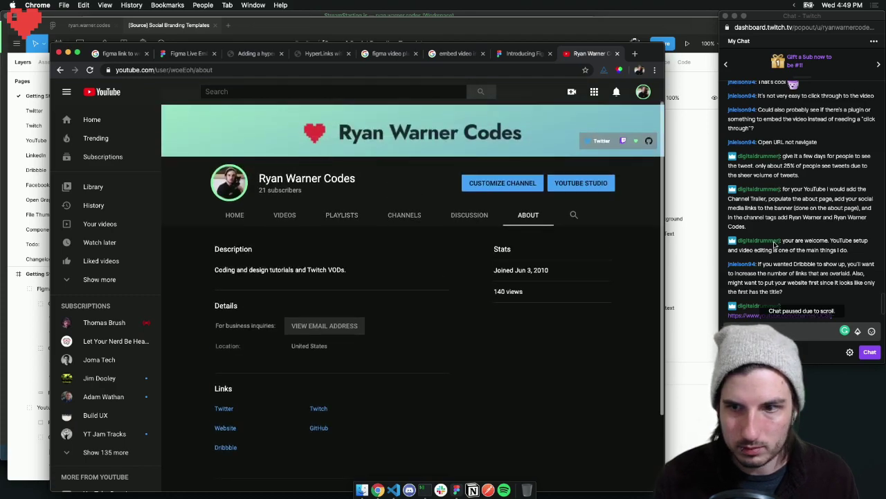
pyautogui.scroll(-3, 780, 244)
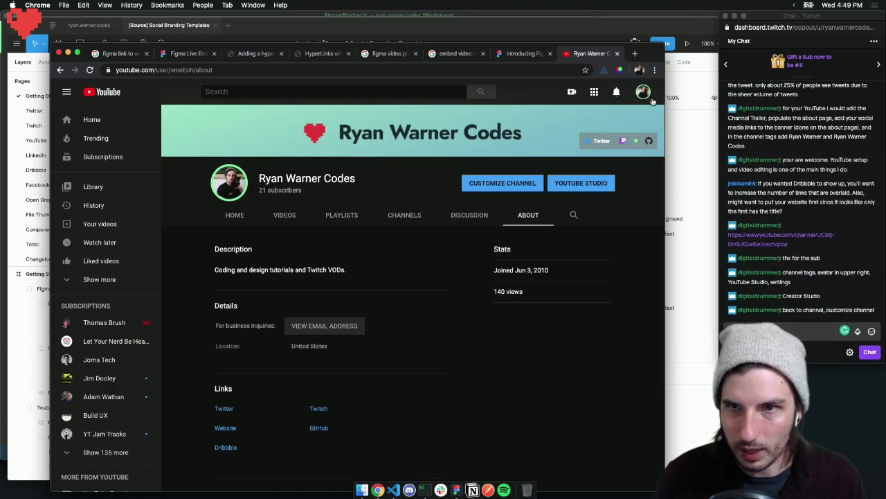
pyautogui.click(643, 92)
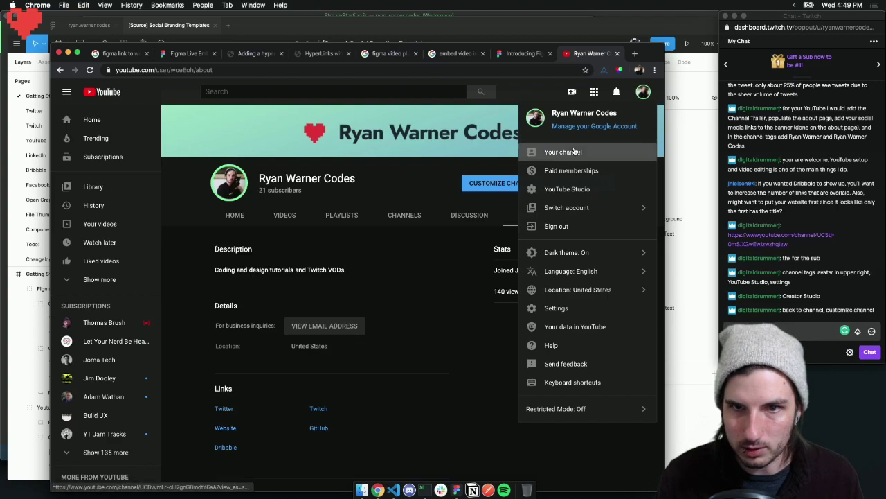
pyautogui.click(572, 151)
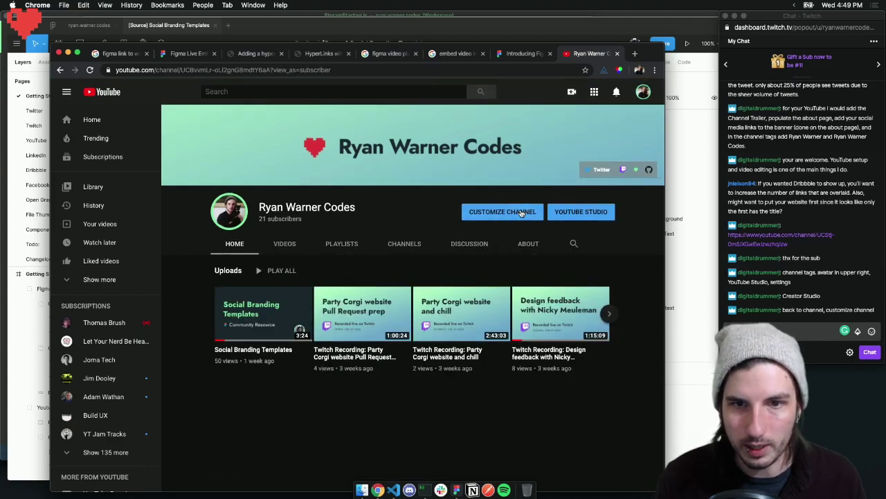
pyautogui.click(514, 212)
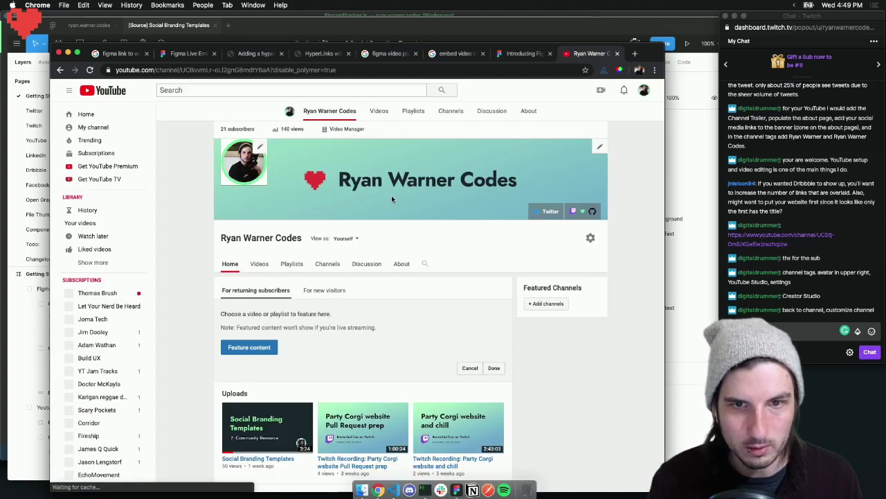
# Set the custom links to overlay the first 5 links on the banner
pyautogui.click(408, 242)
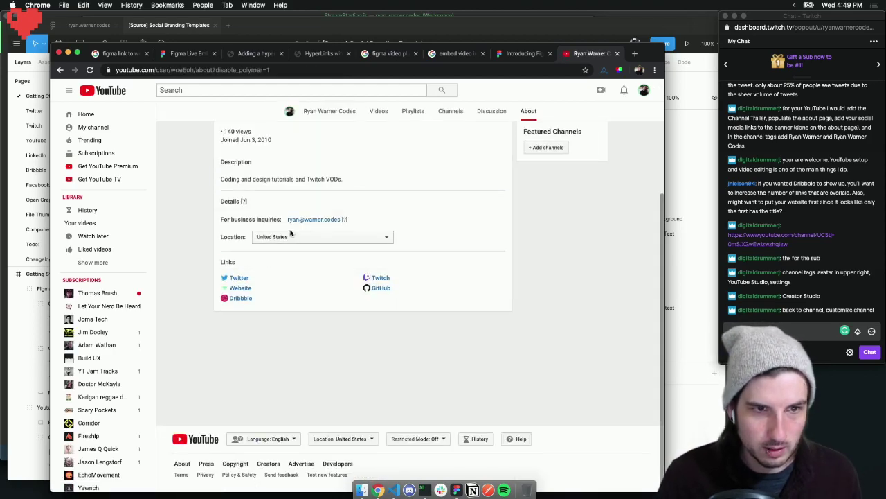
pyautogui.click(502, 277)
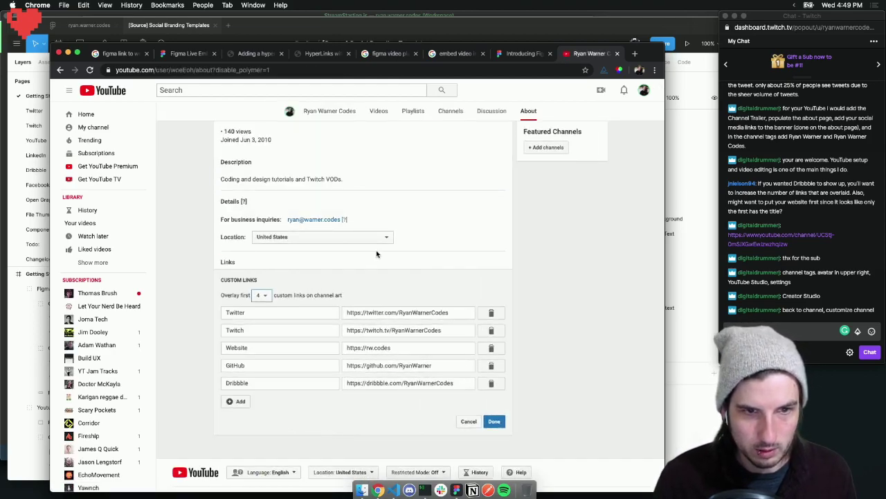
pyautogui.click(261, 295)
pyautogui.click(258, 302)
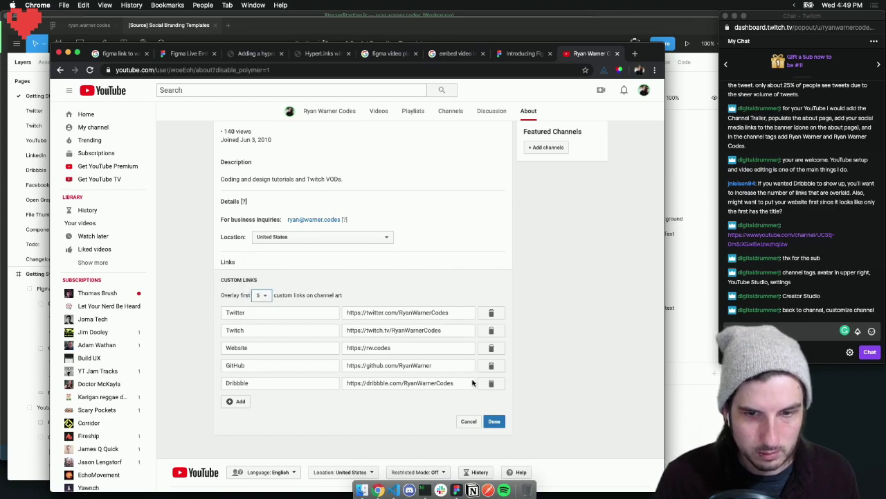
pyautogui.click(495, 422)
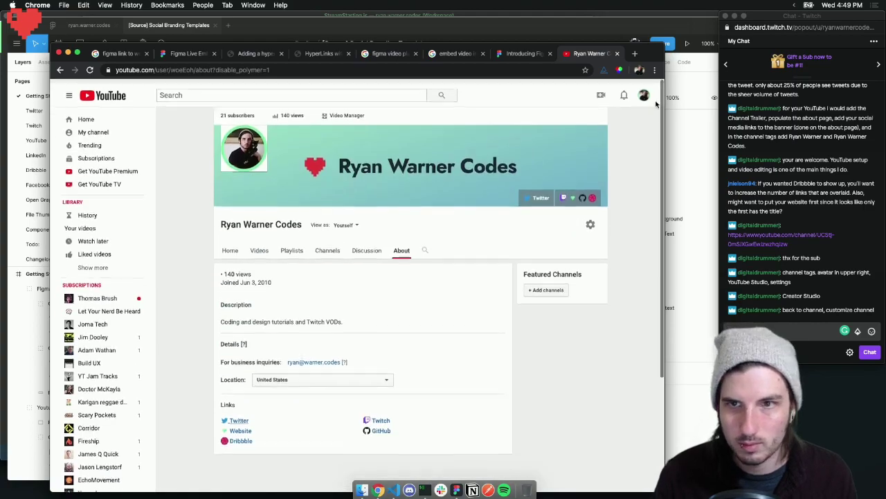
# Look at the profile photo settings from the account menu, then return to the About page
pyautogui.click(643, 90)
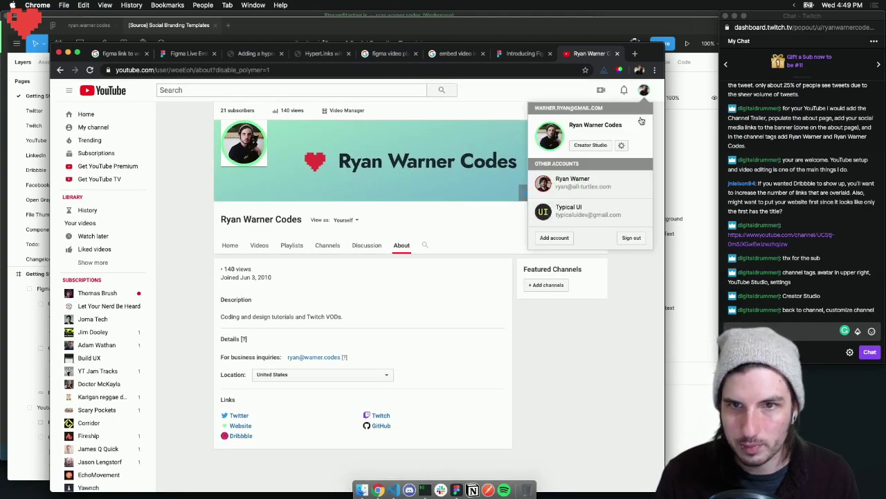
pyautogui.click(551, 135)
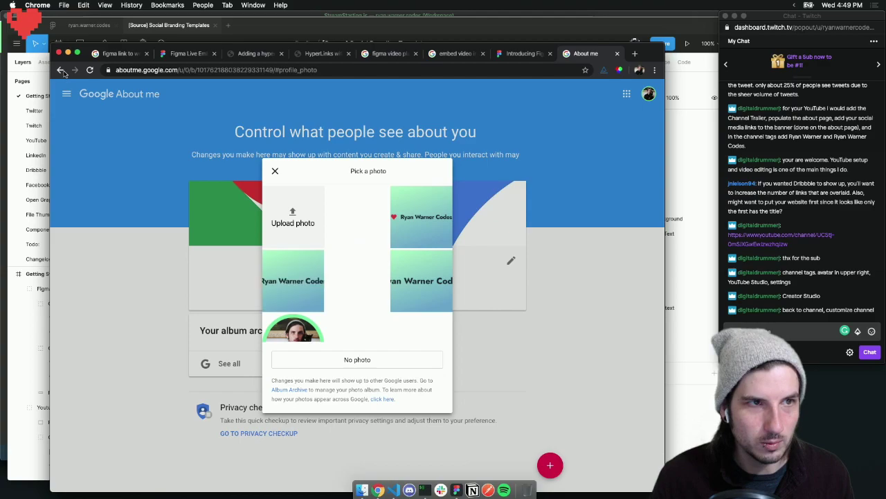
pyautogui.click(61, 70)
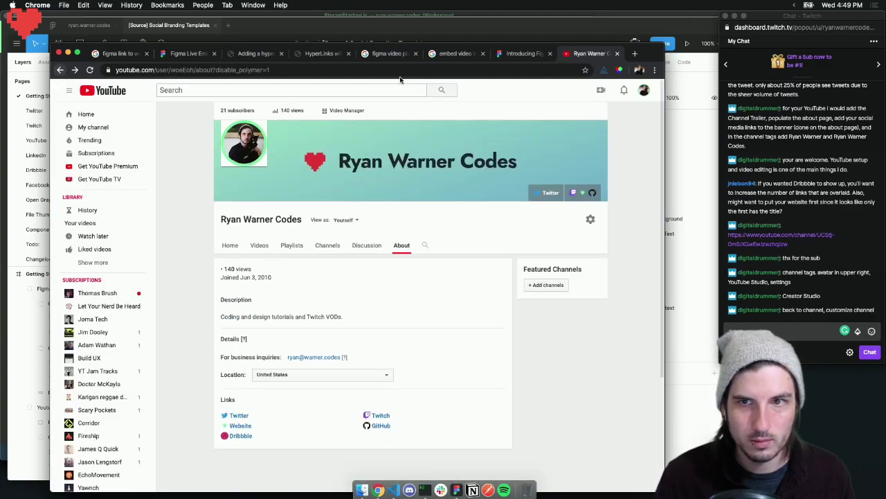
pyautogui.click(644, 91)
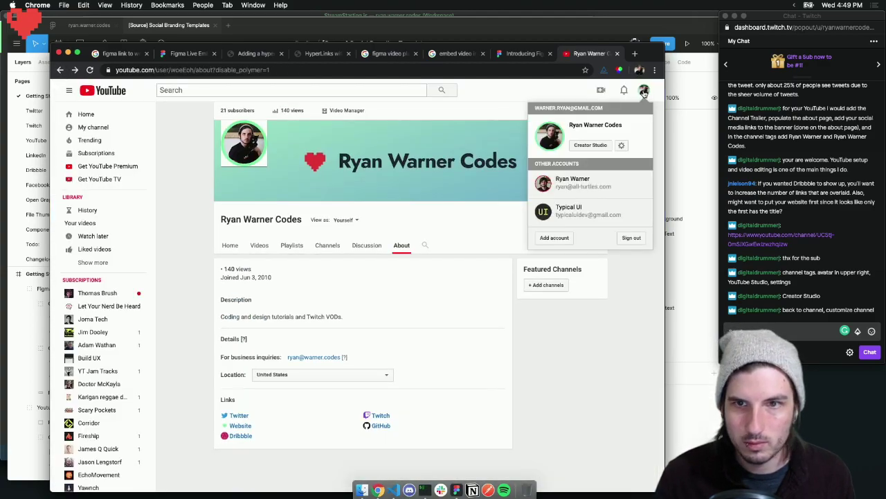
pyautogui.click(529, 92)
pyautogui.scroll(1, 291, 117)
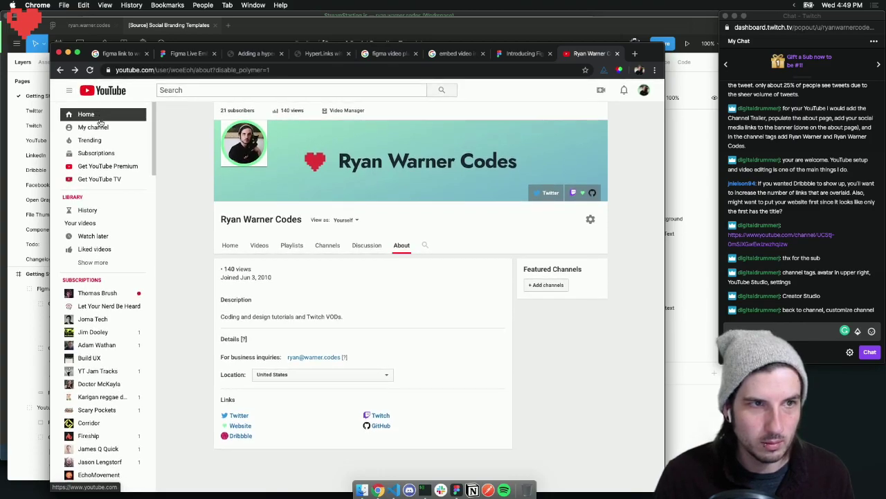
# Load the channel home page via 'My channel' to see the banner link icons, then move the browser aside
pyautogui.click(146, 126)
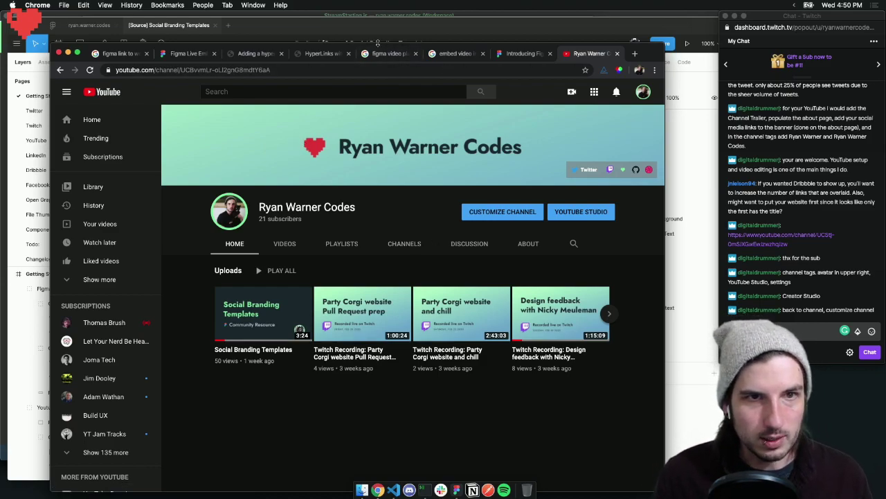
pyautogui.moveTo(376, 46); pyautogui.dragTo(424, 165)
# Review the Getting Started page of '[Source] Social Branding Templates', then go to its YouTube page
pyautogui.click(356, 124)
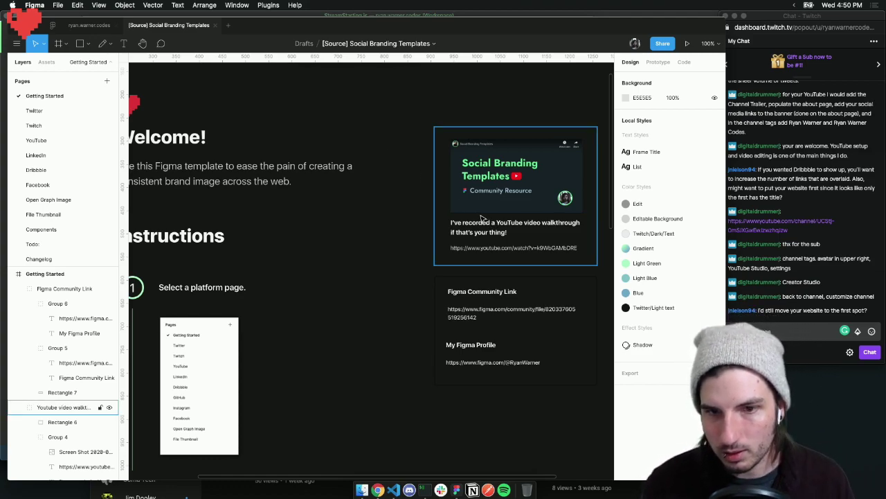
pyautogui.hscroll(-2, 395, 203)
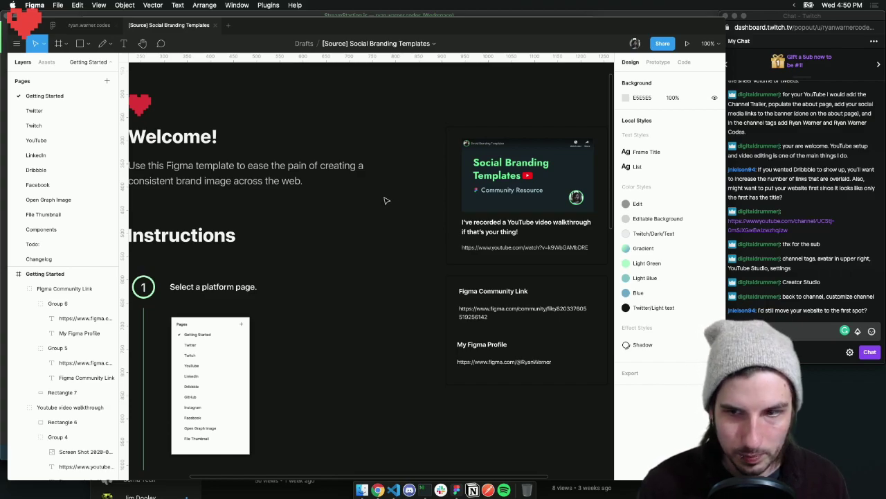
pyautogui.hscroll(-3, 391, 197)
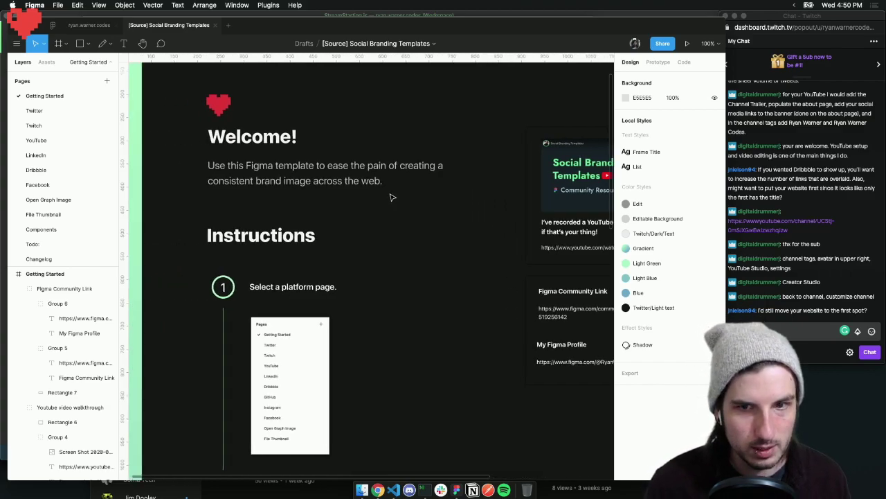
pyautogui.hscroll(3, 391, 198)
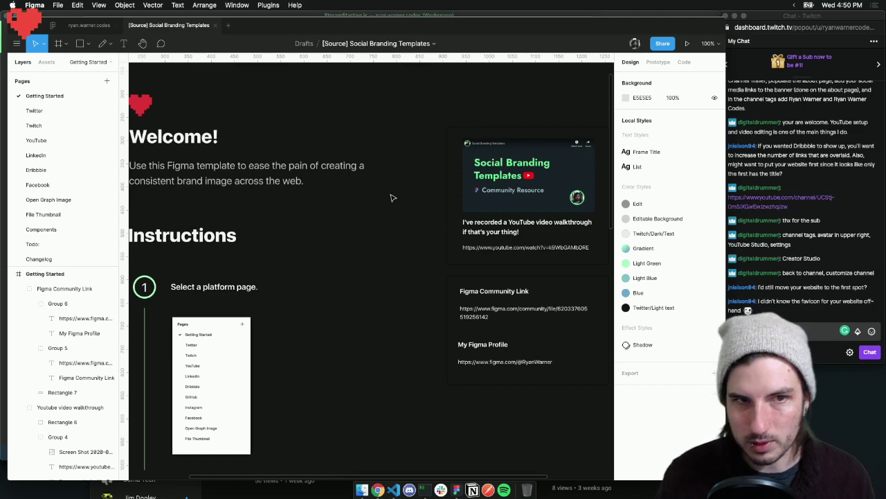
pyautogui.hscroll(-1, 390, 196)
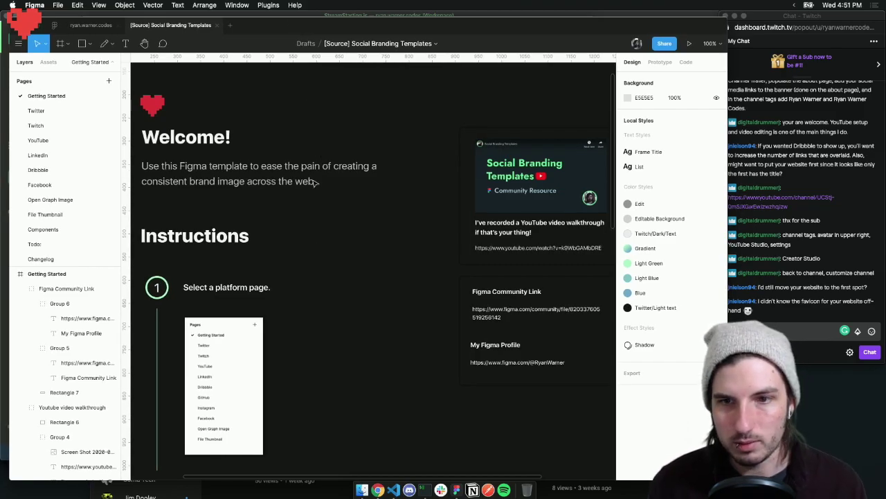
pyautogui.scroll(5, 413, 232)
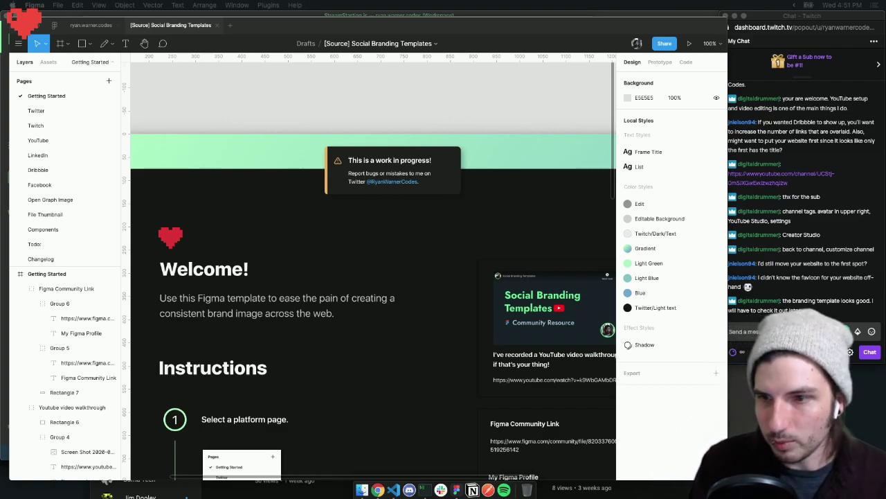
pyautogui.click(777, 302)
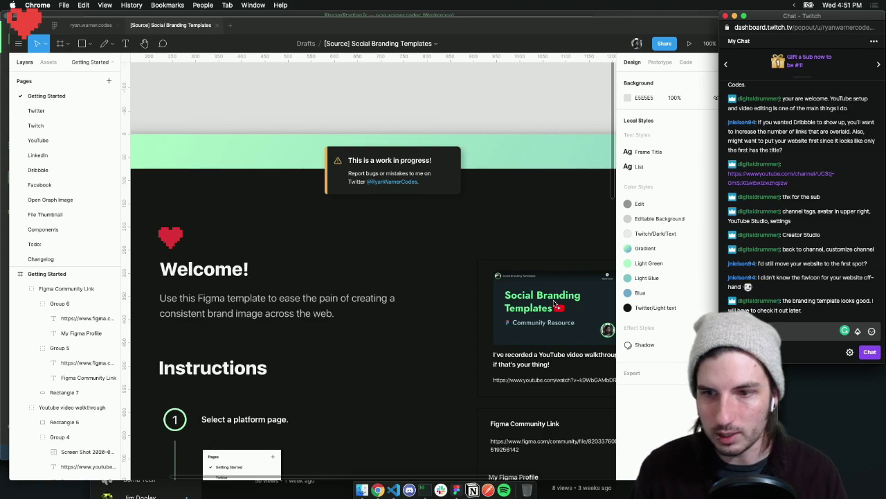
pyautogui.click(86, 141)
# Draw a rectangle in the Channel art frame, snap it to 0, 0 and stretch it to about 2606 × 1440
pyautogui.hscroll(3, 281, 203)
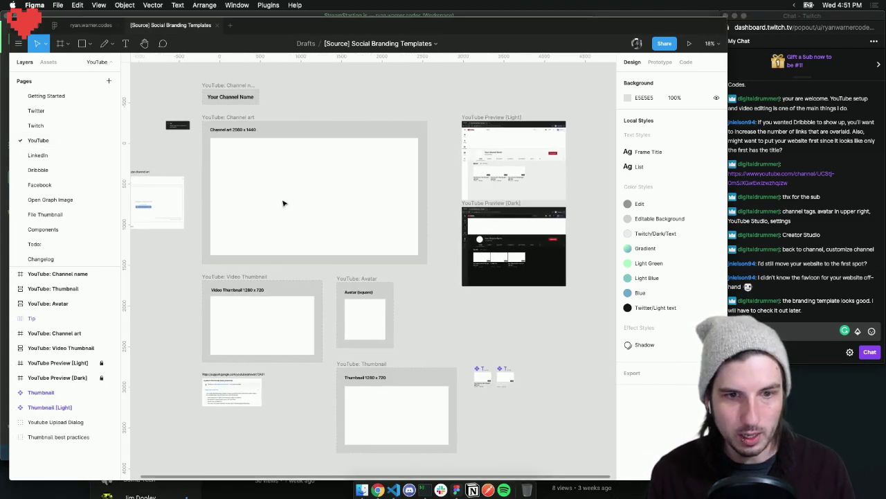
pyautogui.press('r')
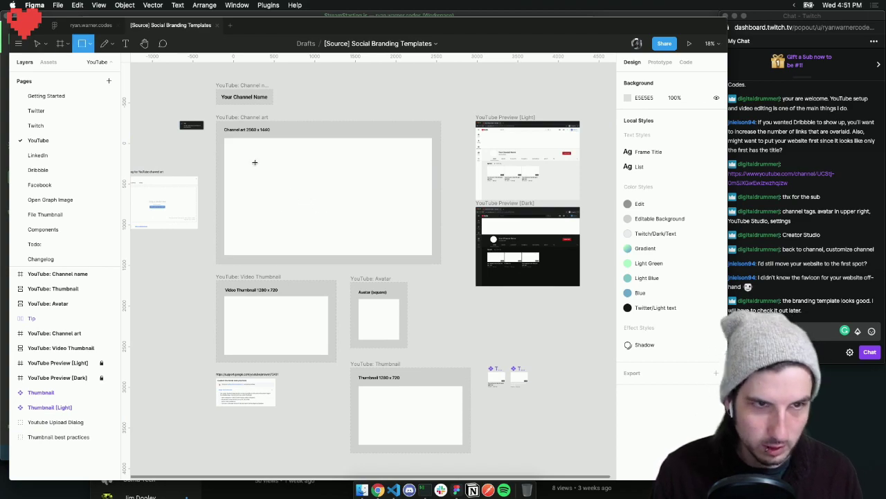
pyautogui.moveTo(237, 145)
pyautogui.mouseDown()
pyautogui.moveTo(301, 198)
pyautogui.moveTo(388, 231)
pyautogui.moveTo(429, 233)
pyautogui.mouseUp()
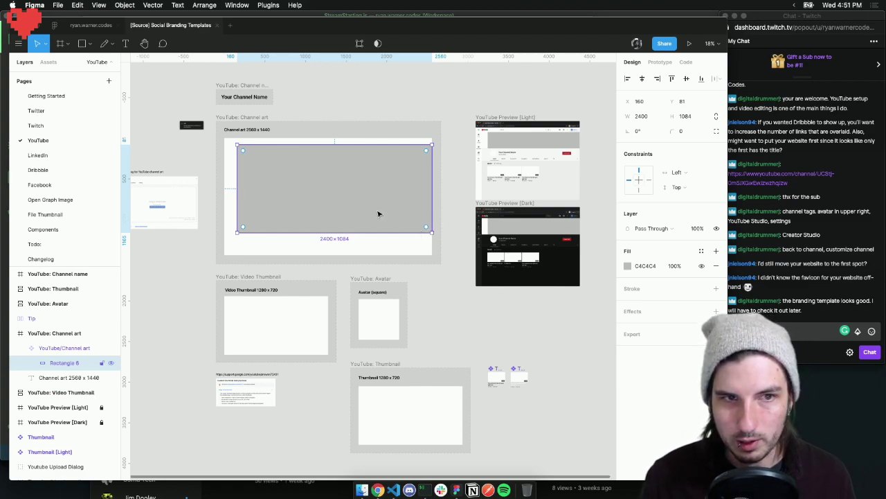
pyautogui.moveTo(362, 208); pyautogui.dragTo(351, 200)
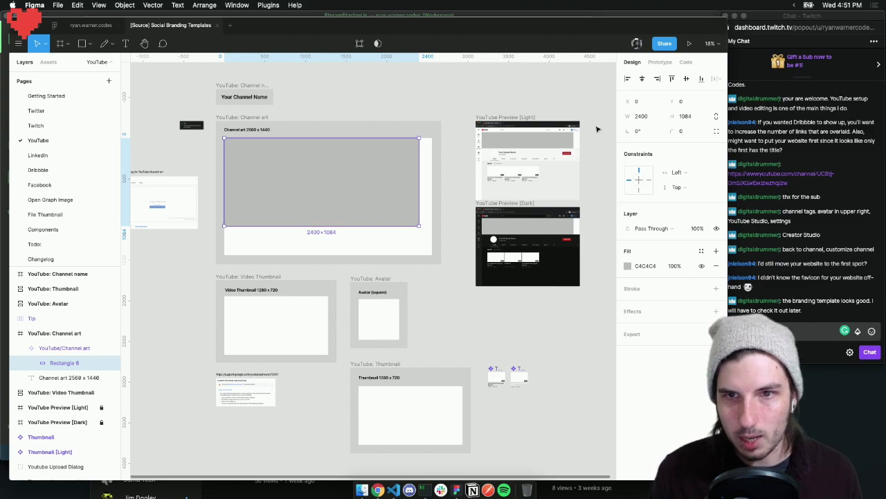
pyautogui.scroll(1, 547, 147)
pyautogui.moveTo(419, 227); pyautogui.dragTo(436, 257)
# Give the rectangle a linear gradient fill running from red to bright green
pyautogui.click(628, 266)
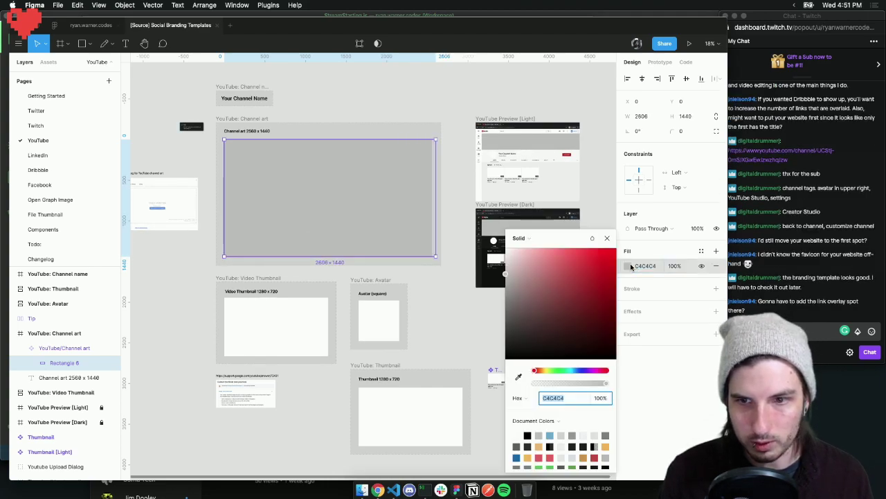
pyautogui.click(529, 240)
pyautogui.click(528, 249)
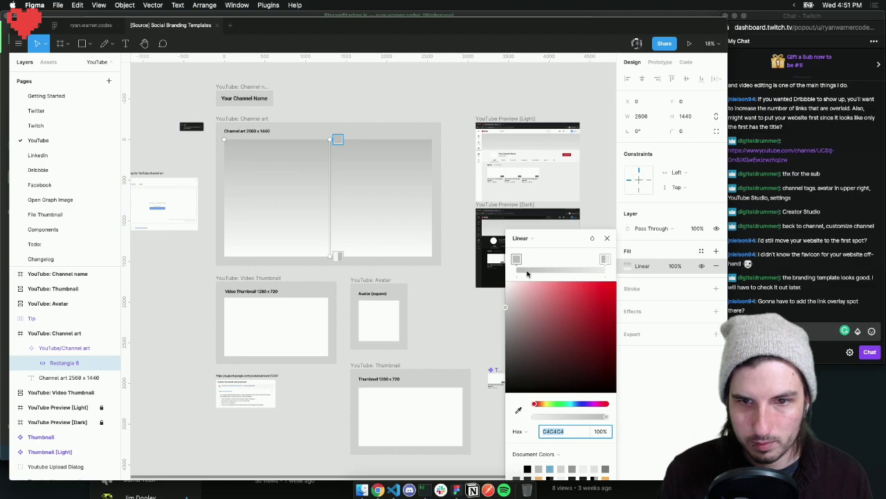
pyautogui.moveTo(541, 304); pyautogui.dragTo(614, 284)
pyautogui.click(605, 259)
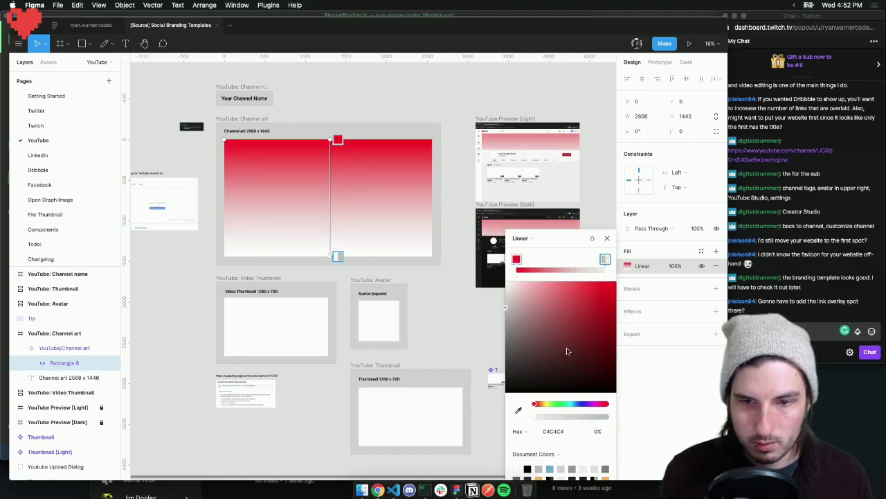
pyautogui.click(564, 373)
pyautogui.click(558, 404)
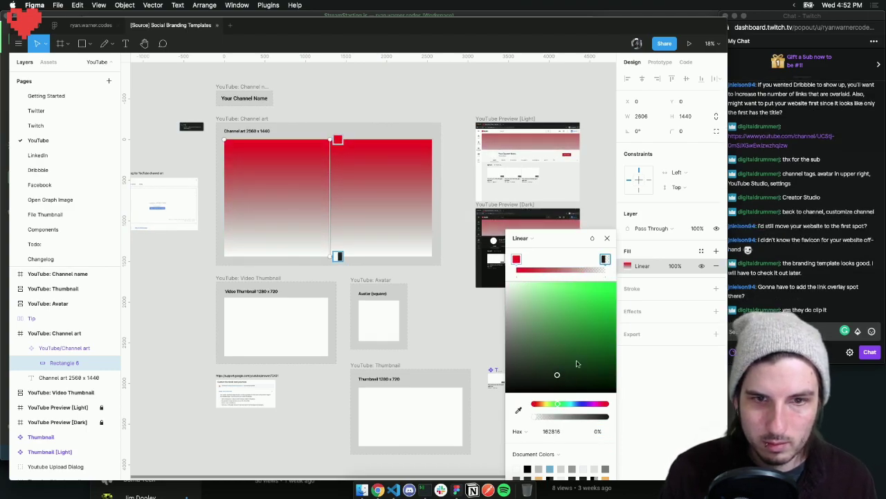
pyautogui.click(590, 313)
pyautogui.moveTo(589, 308); pyautogui.dragTo(630, 272)
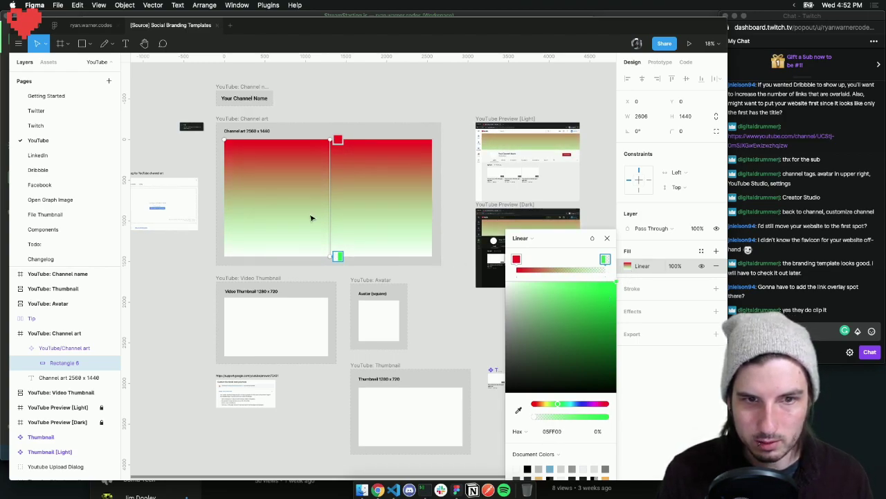
# Add a purple middle stop to the gradient and make the green end stop fully opaque
pyautogui.click(558, 268)
pyautogui.moveTo(599, 407); pyautogui.dragTo(587, 407)
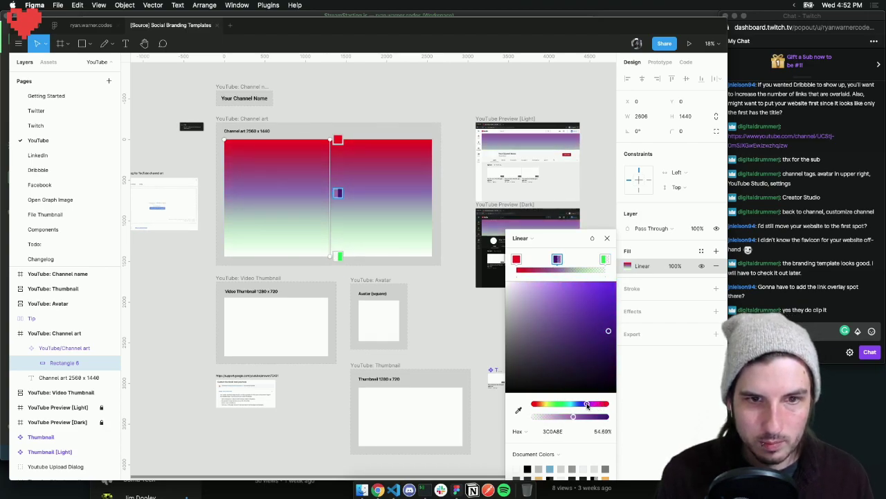
pyautogui.click(605, 259)
pyautogui.click(564, 416)
pyautogui.moveTo(579, 417); pyautogui.dragTo(610, 416)
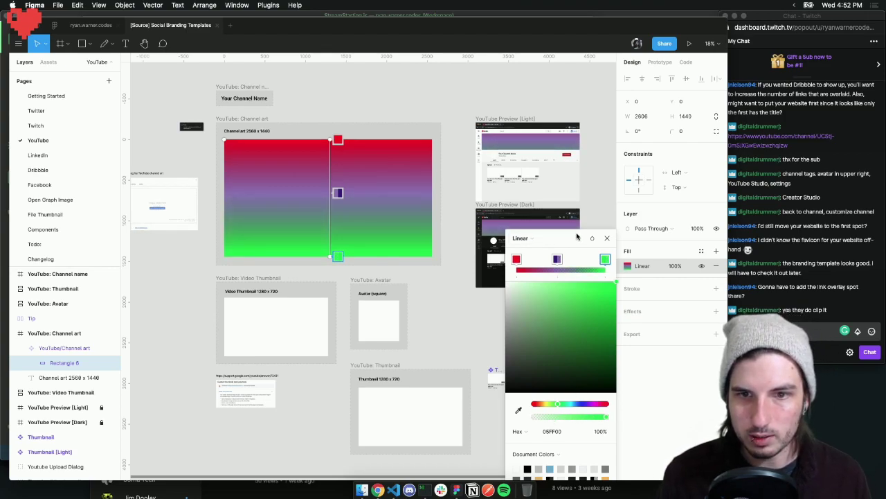
# Delete the linear gradient fill, leaving the channel-art rectangle blank white
pyautogui.moveTo(560, 238); pyautogui.dragTo(560, 279)
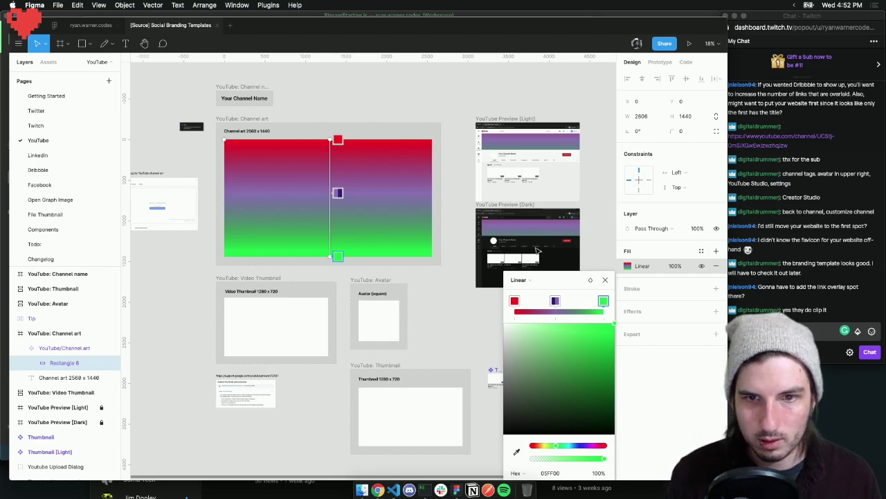
pyautogui.click(606, 281)
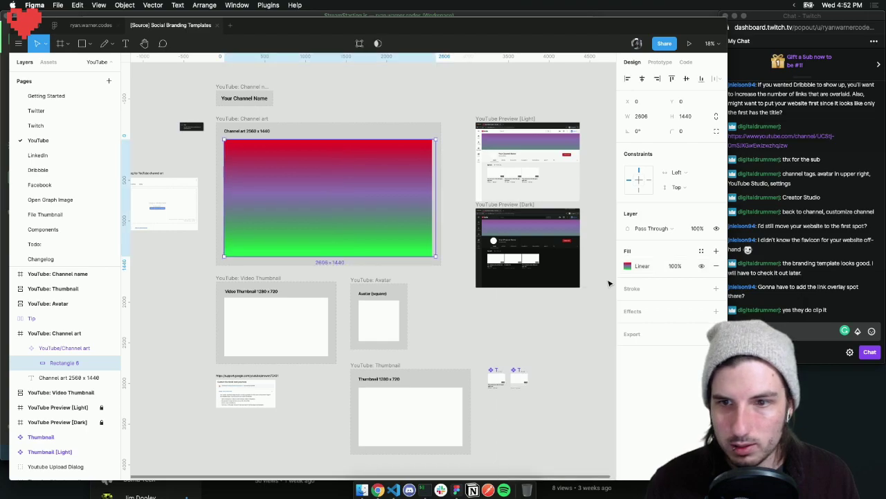
pyautogui.click(716, 266)
pyautogui.click(443, 96)
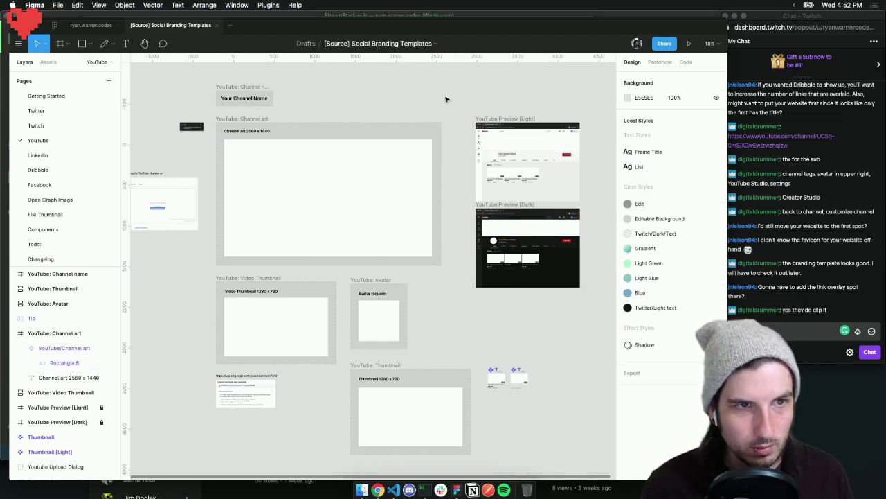
pyautogui.hscroll(-2, 444, 101)
pyautogui.hscroll(3, 443, 100)
pyautogui.scroll(-1, 444, 101)
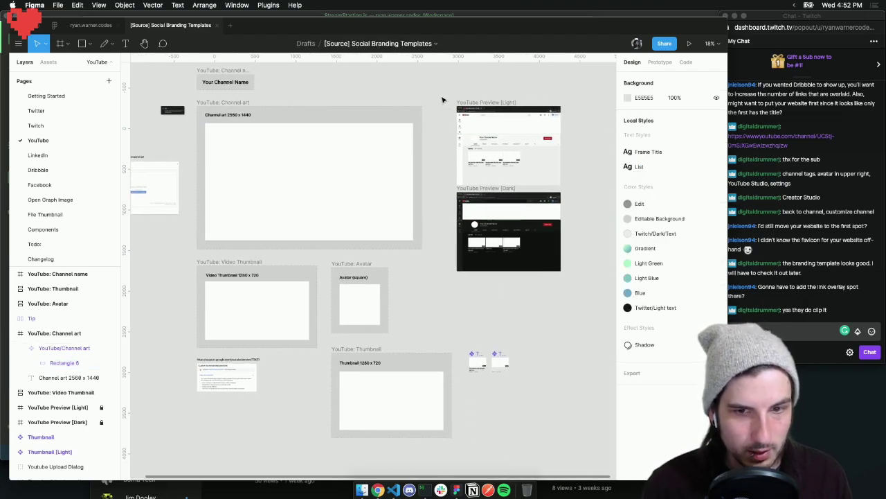
pyautogui.scroll(1, 437, 101)
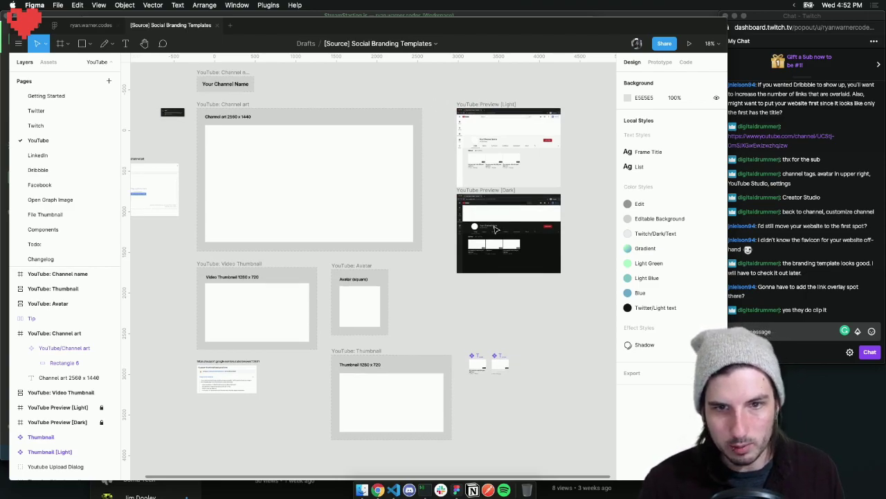
pyautogui.press('r')
pyautogui.moveTo(342, 293); pyautogui.dragTo(369, 317)
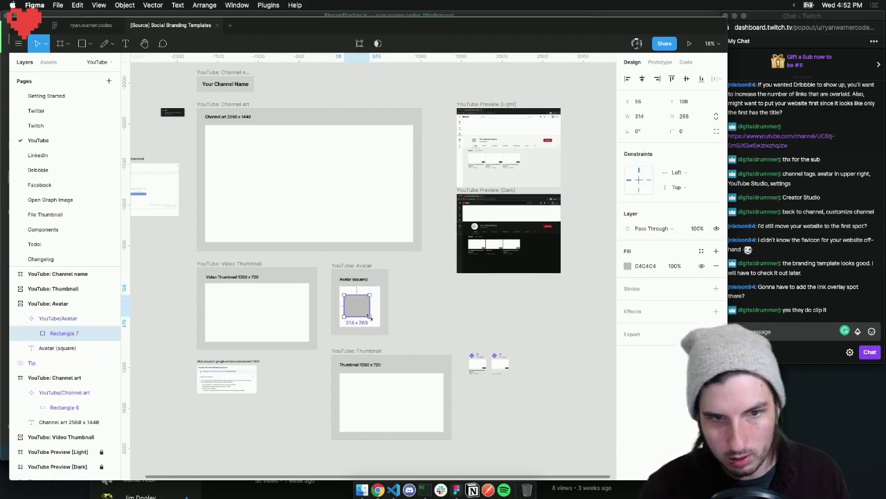
pyautogui.press('Delete')
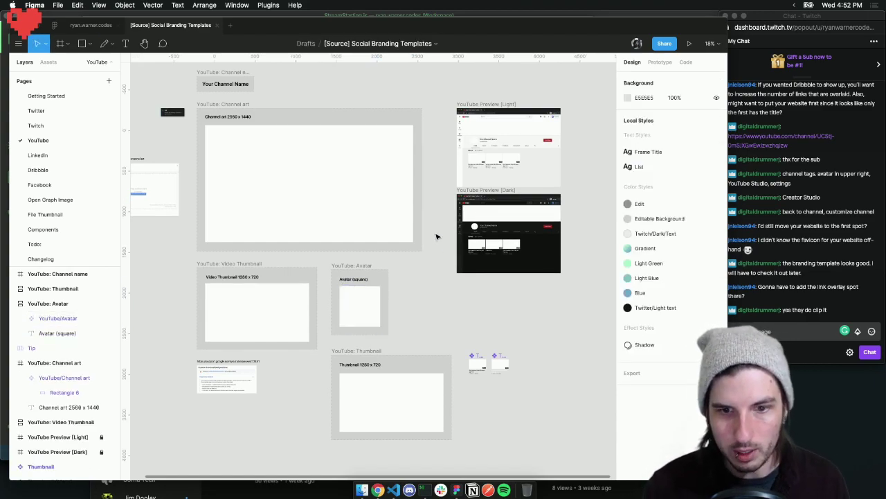
pyautogui.scroll(1, 435, 237)
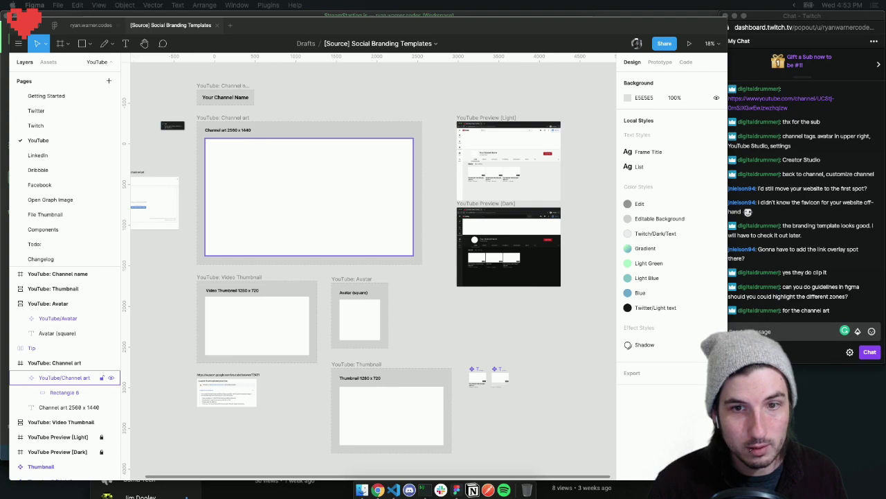
# On the Todo: page, make the Todo frame taller to make room for a new item
pyautogui.click(273, 105)
pyautogui.click(53, 250)
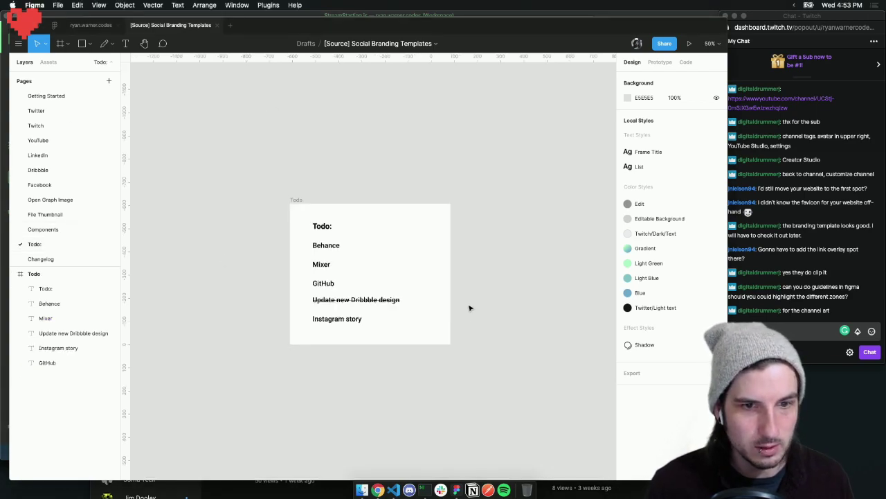
pyautogui.click(297, 200)
pyautogui.moveTo(383, 344); pyautogui.dragTo(380, 367)
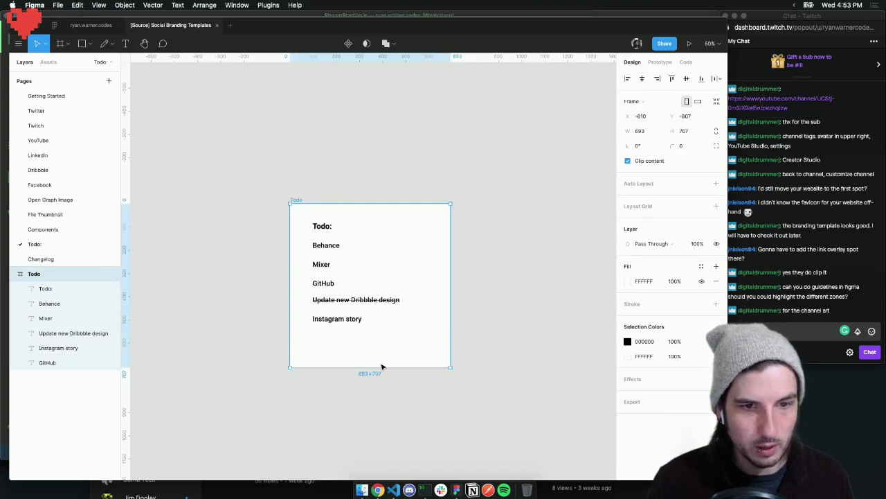
# Duplicate the Instagram story item and place the copy just below it
pyautogui.click(339, 320)
pyautogui.press('super+c')
pyautogui.press('super+v')
pyautogui.moveTo(341, 322); pyautogui.dragTo(342, 344)
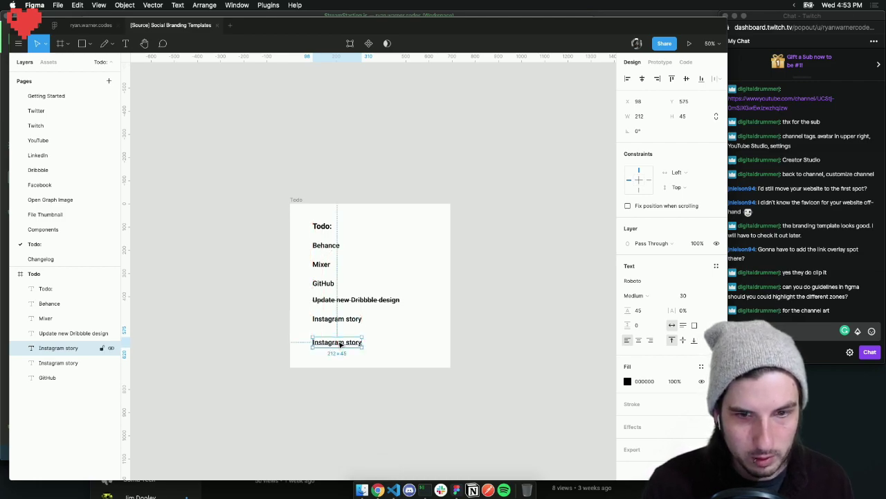
# Retype the copy as 'Add Guidelines to cropped areas (for example YouTube Channel art)'
pyautogui.doubleClick(339, 342)
pyautogui.write('Add')
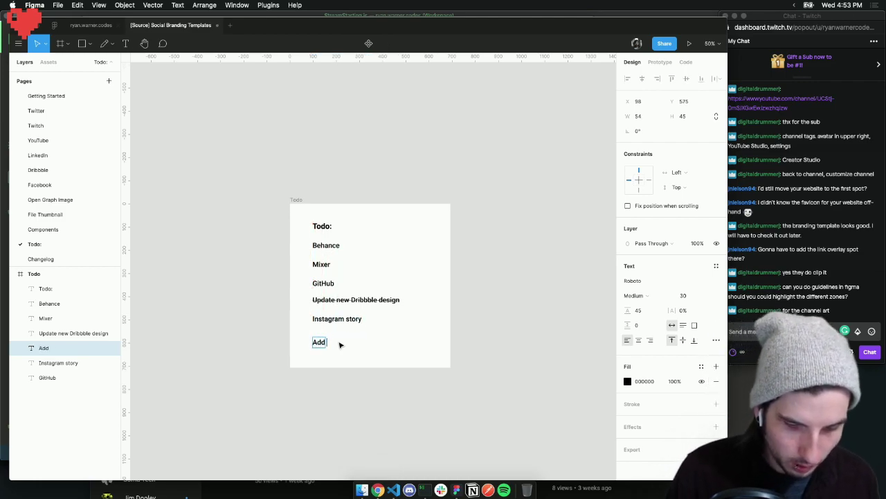
pyautogui.write(' Guidelines to')
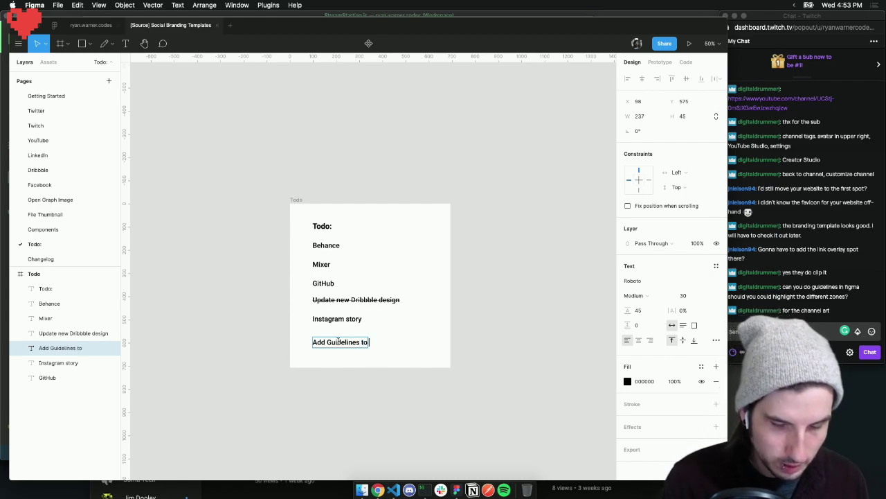
pyautogui.write(' cropped')
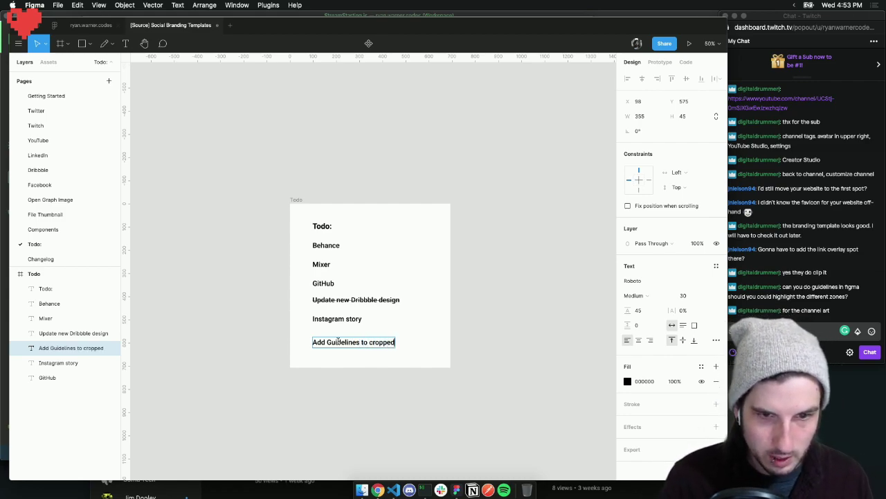
pyautogui.write(' areas (')
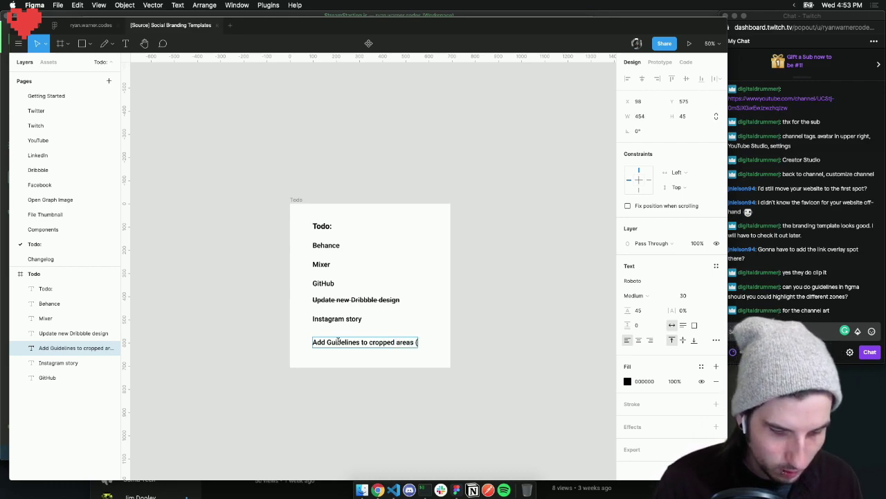
pyautogui.write('for exampl')
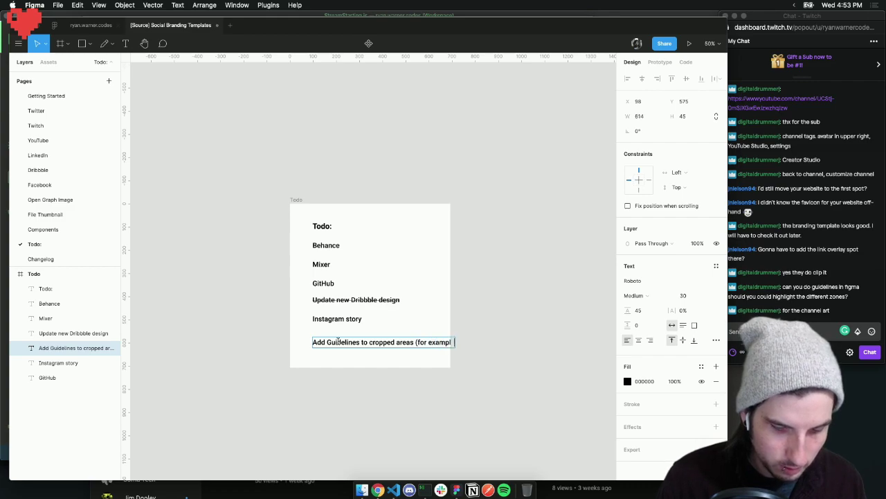
pyautogui.press('BackSpace')
pyautogui.press('BackSpace')
pyautogui.press('BackSpace')
pyautogui.press('BackSpace')
pyautogui.press('BackSpace')
pyautogui.press('BackSpace')
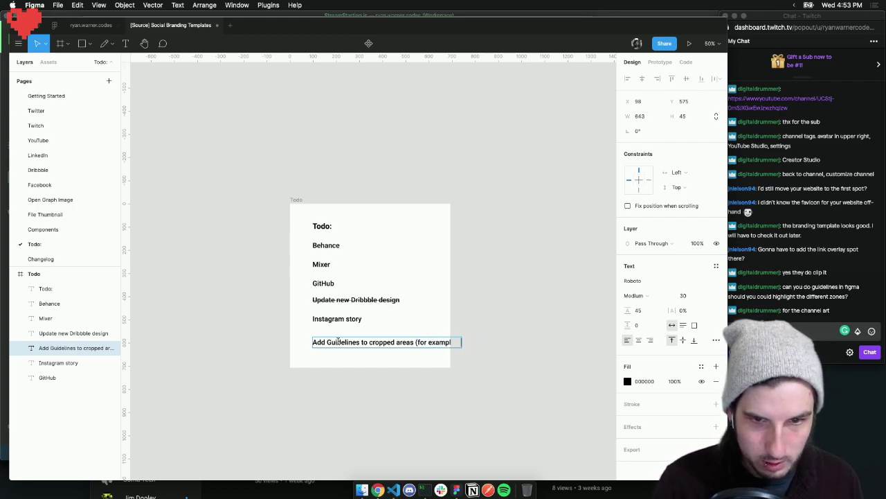
pyautogui.write('le, Youtube')
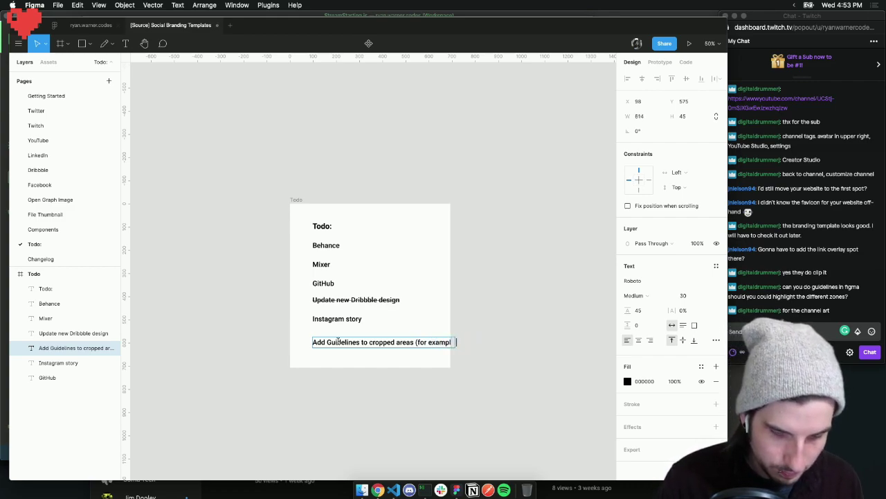
pyautogui.write(' banner art ')
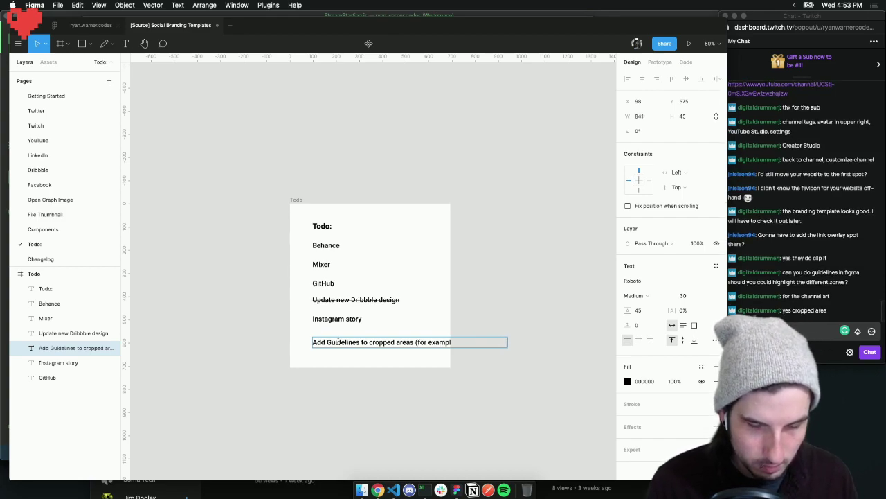
pyautogui.write('t)')
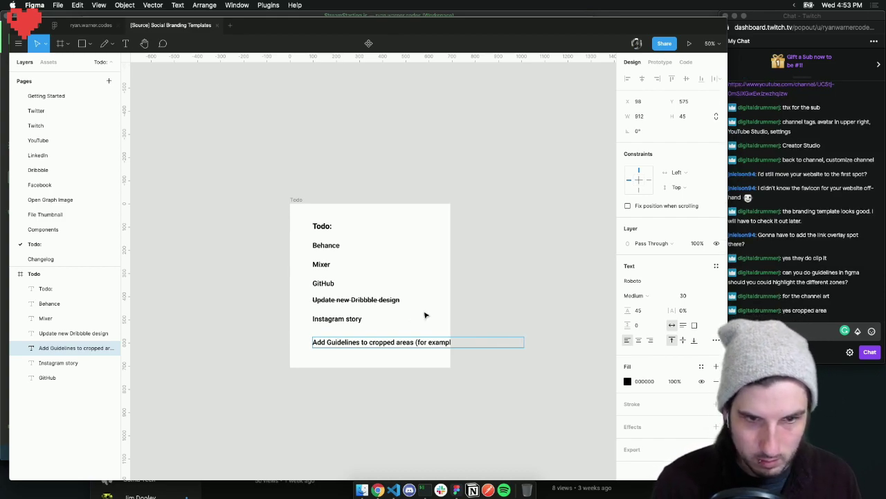
pyautogui.click(498, 318)
# Narrow the new item's text box so it wraps onto two lines, then nudge it into place
pyautogui.moveTo(520, 341); pyautogui.dragTo(431, 341)
pyautogui.press('Escape')
pyautogui.moveTo(362, 352); pyautogui.dragTo(361, 347)
pyautogui.click(403, 326)
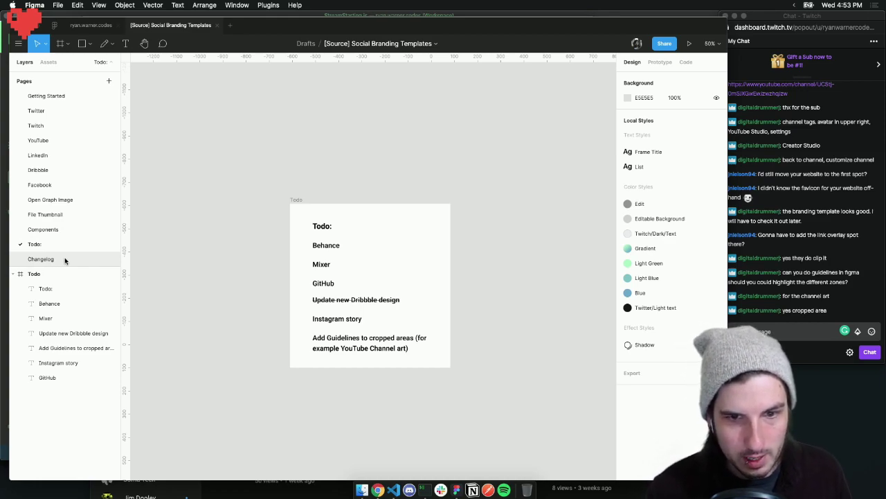
# Extend the Todo frame's bottom edge to about 733 high, then start a channel raid
pyautogui.click(303, 200)
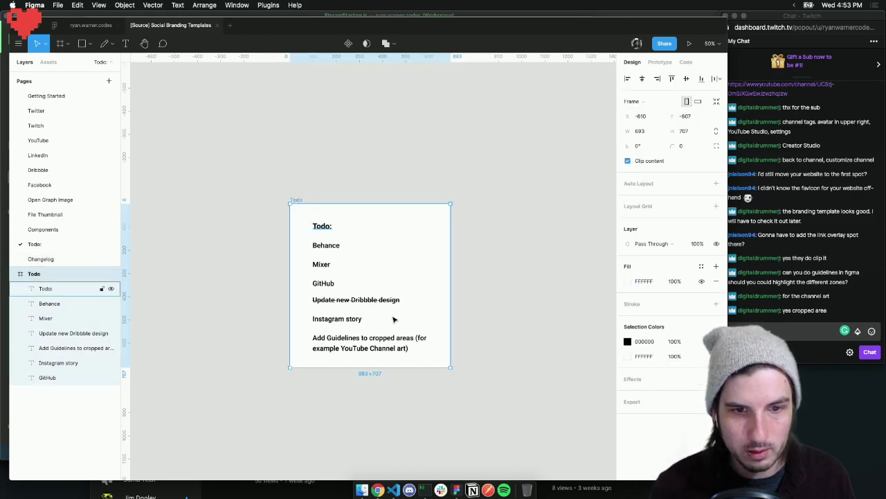
pyautogui.moveTo(434, 367); pyautogui.dragTo(434, 374)
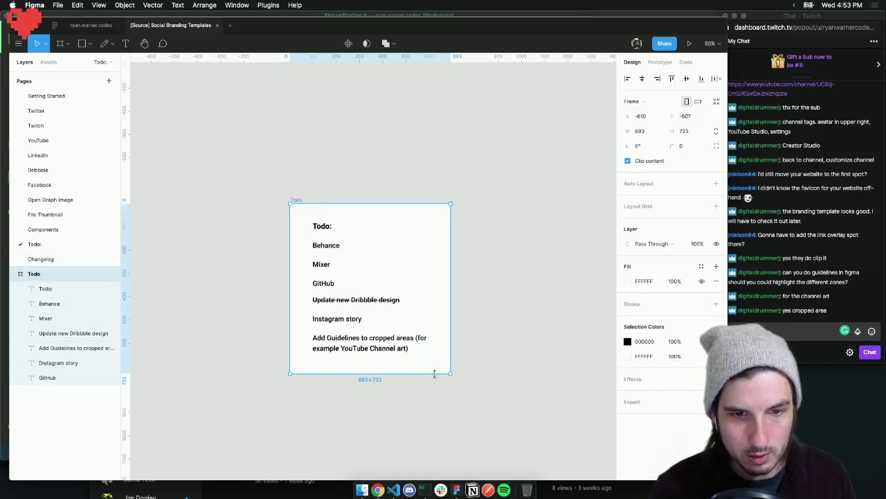
pyautogui.click(475, 360)
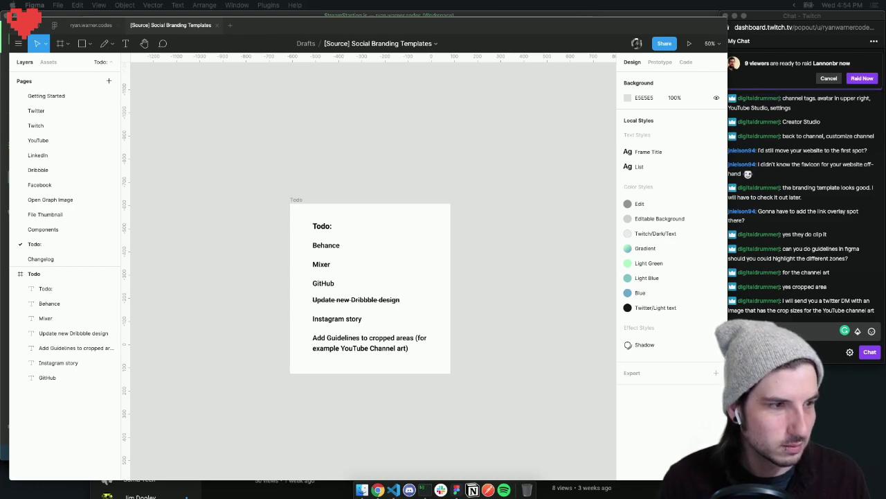
pyautogui.click(862, 79)
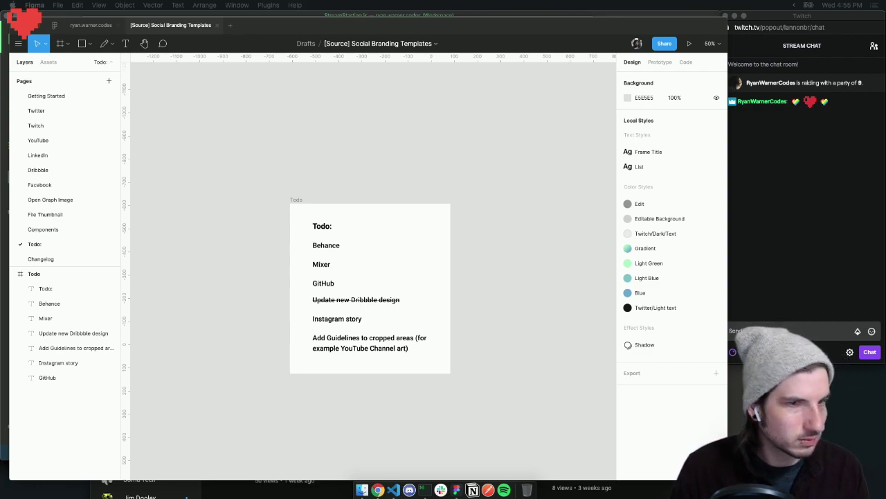
pyautogui.click(461, 175)
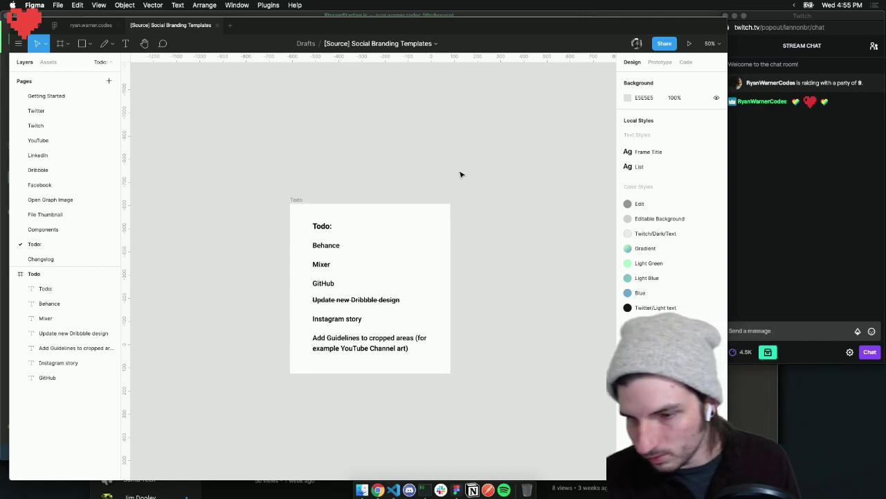